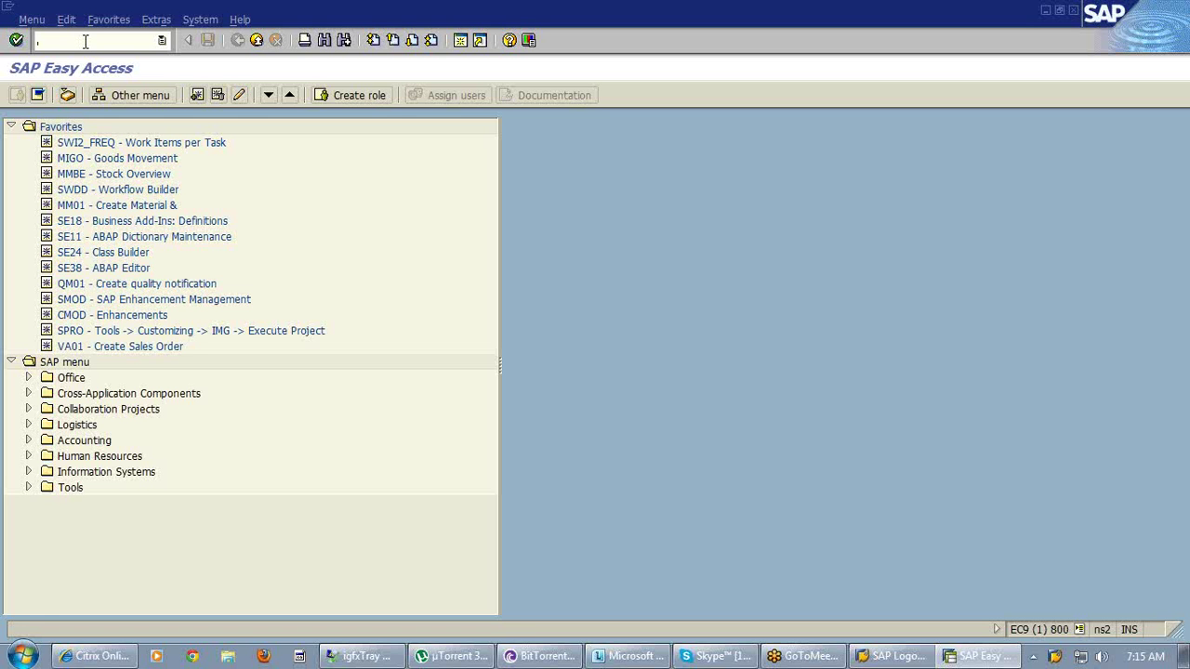
# - Open role maintenance with transaction code pfcg
pyautogui.write('pfcg')
pyautogui.press('Return')
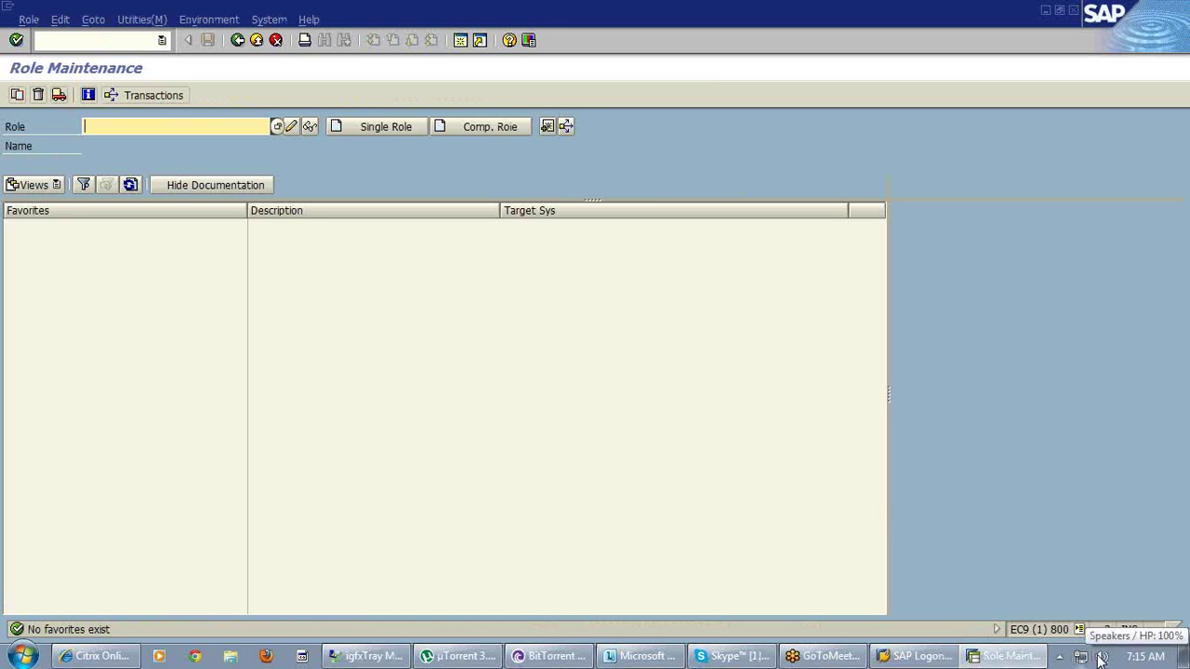
pyautogui.click(1100, 658)
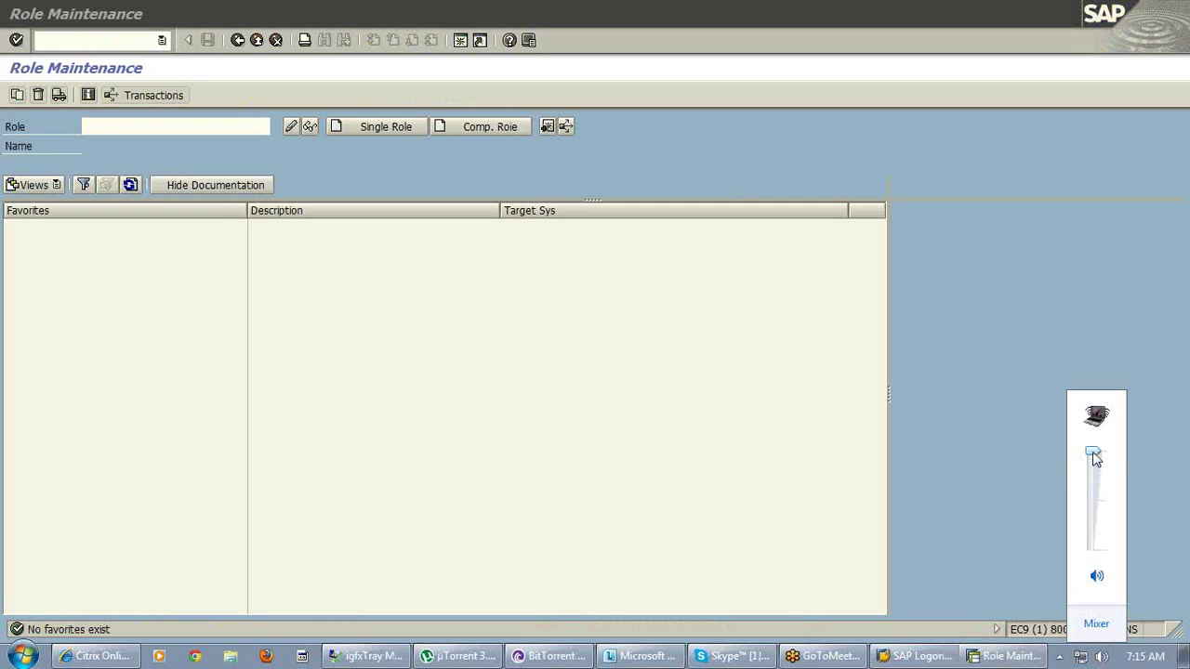
pyautogui.click(987, 406)
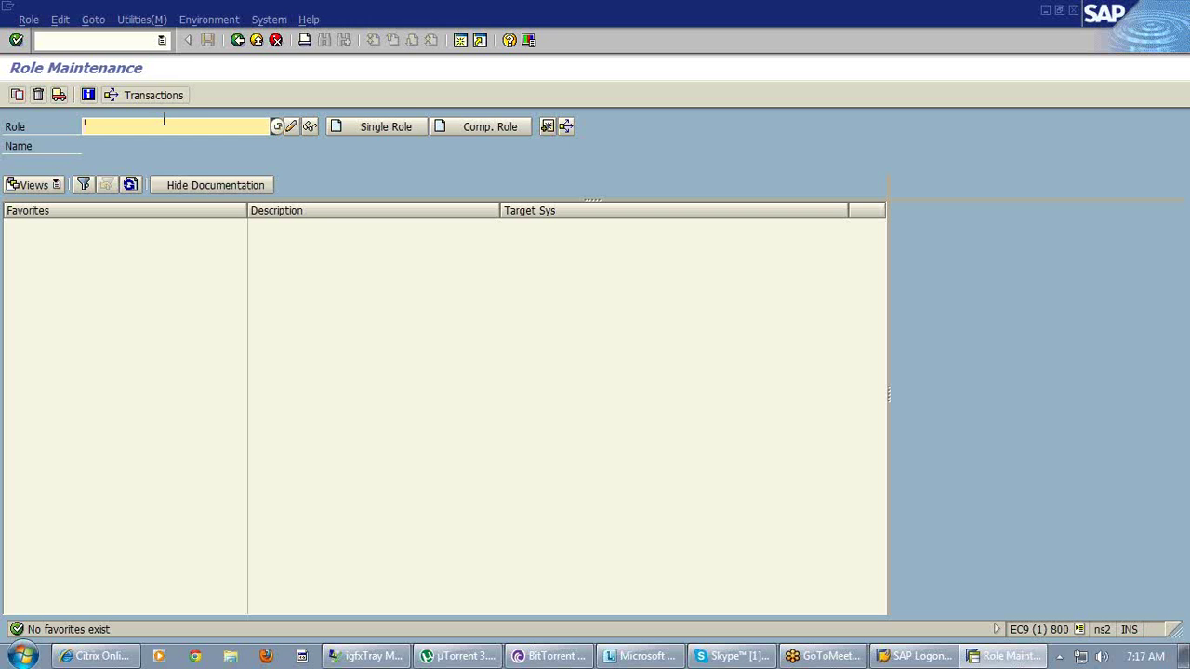
# - Create a composite role named role_comp and save it to access its list of contained roles
pyautogui.write('role')
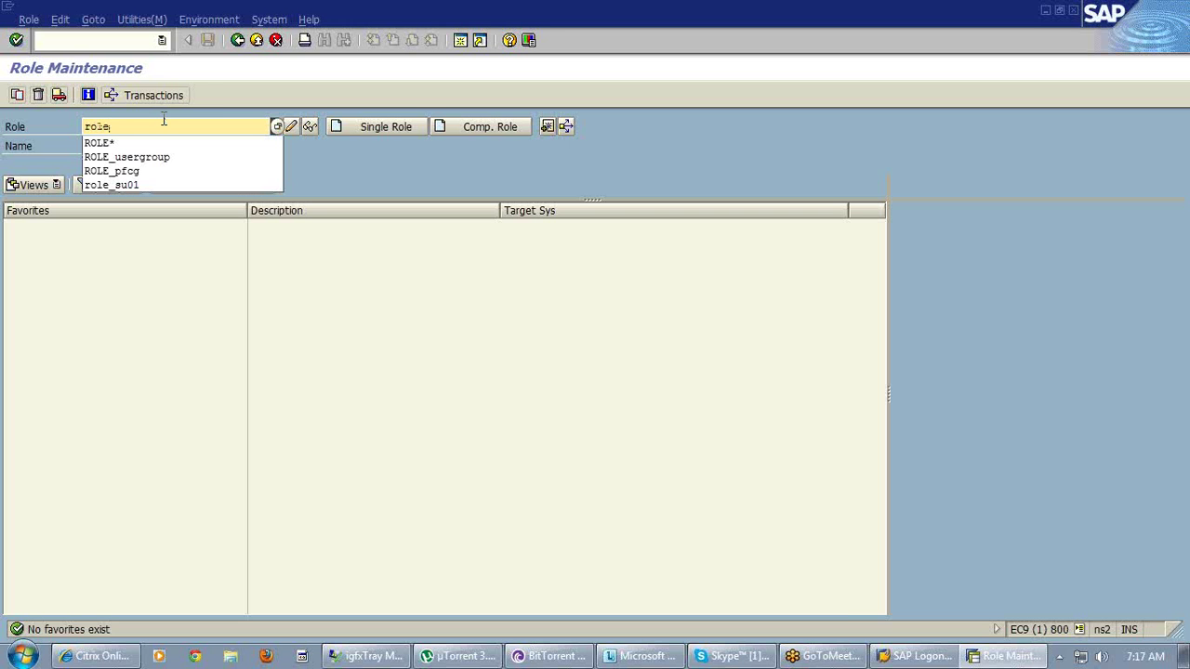
pyautogui.write('_')
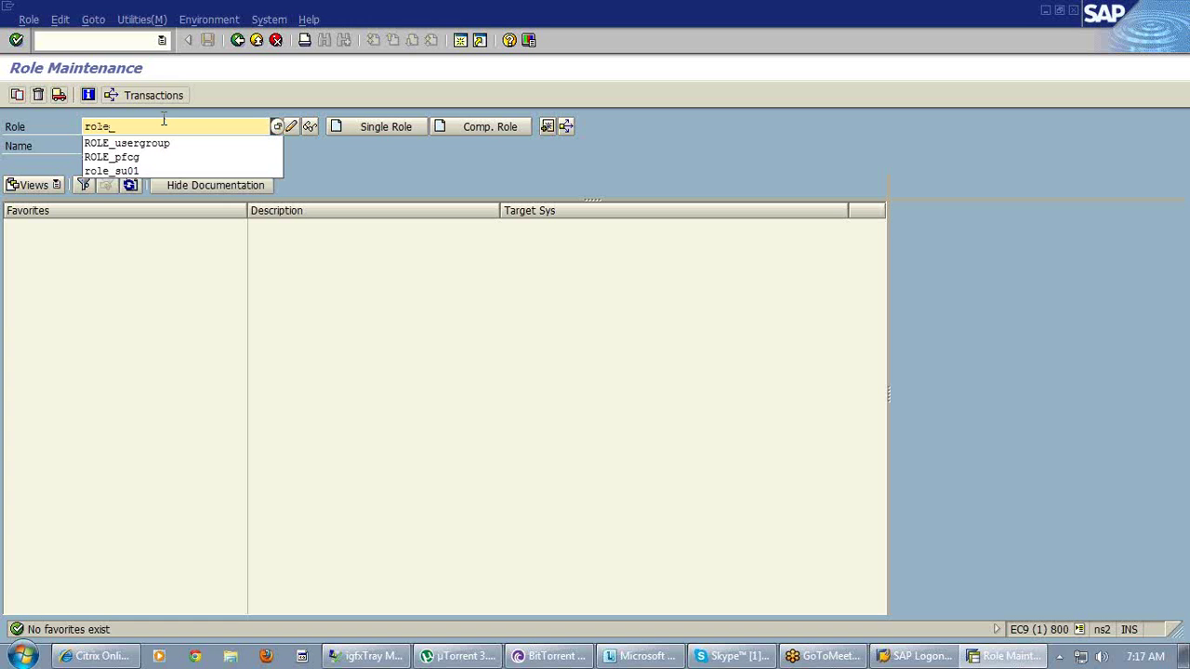
pyautogui.write('com')
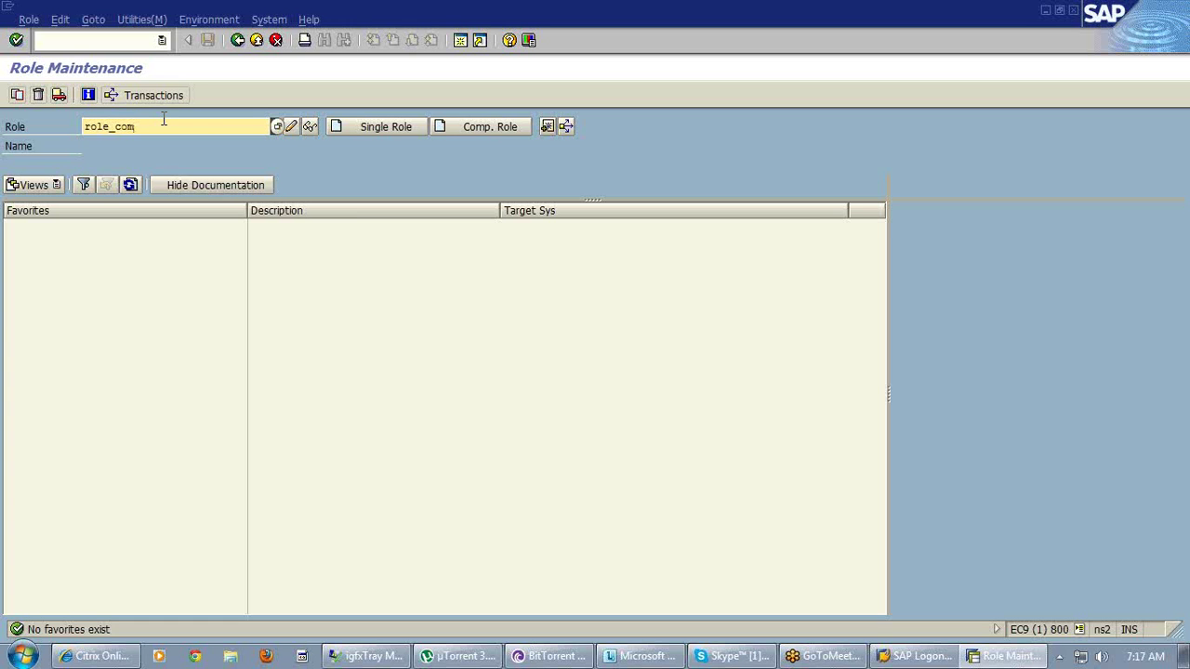
pyautogui.write('p')
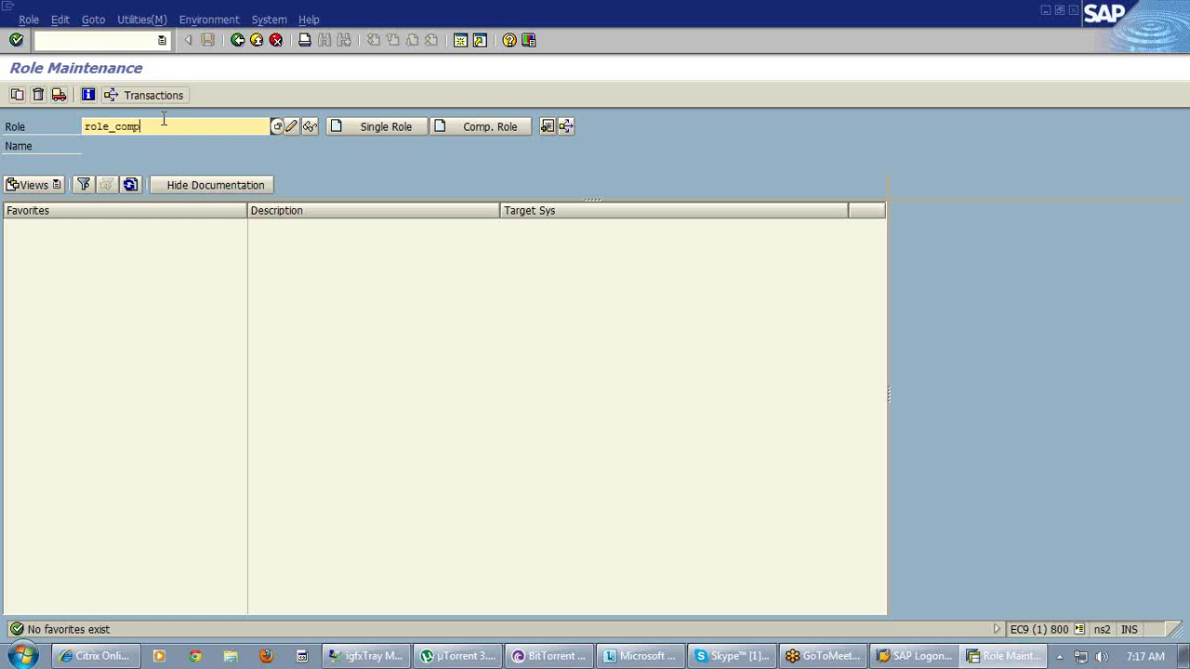
pyautogui.click(490, 135)
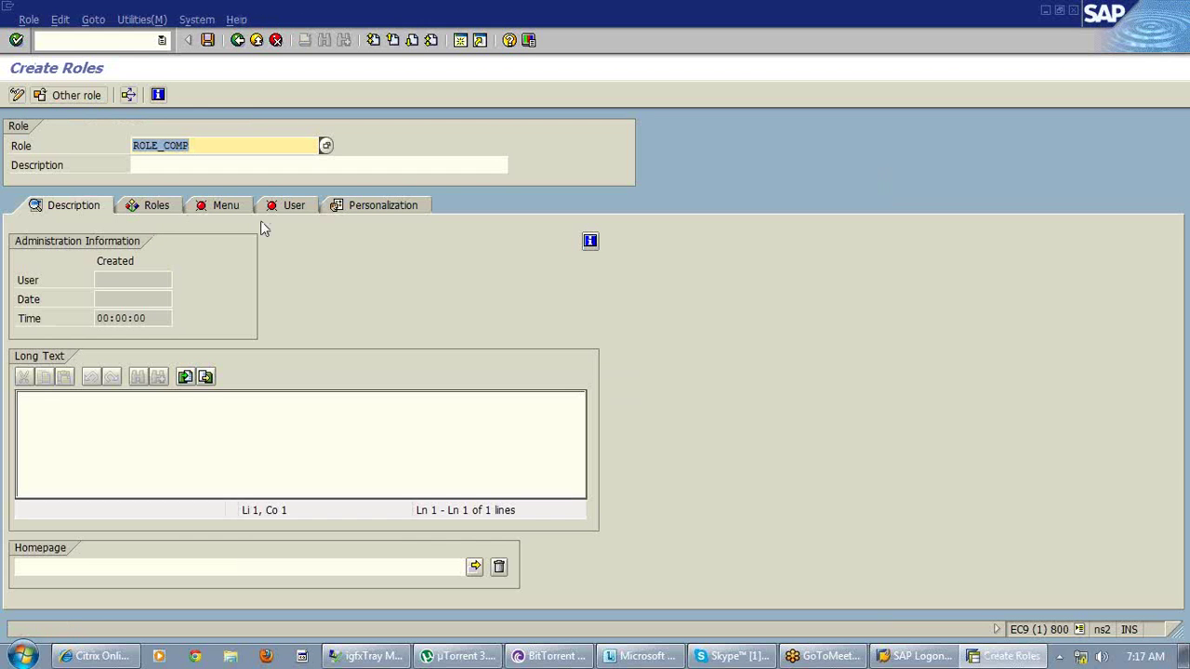
pyautogui.click(174, 212)
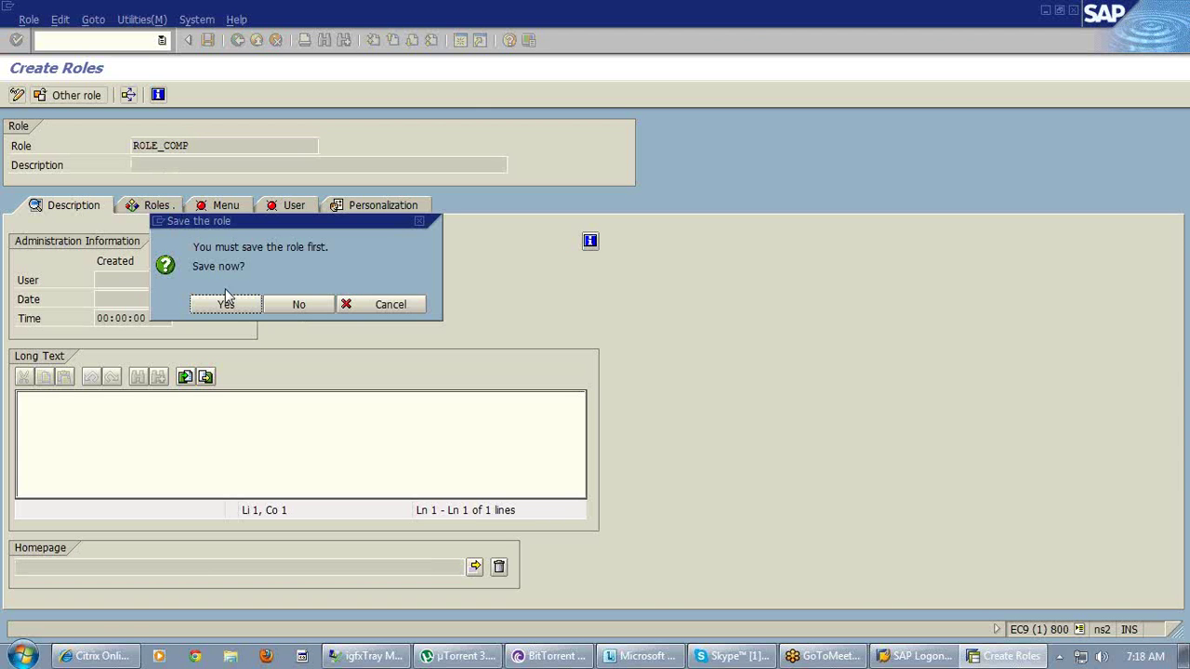
pyautogui.click(227, 305)
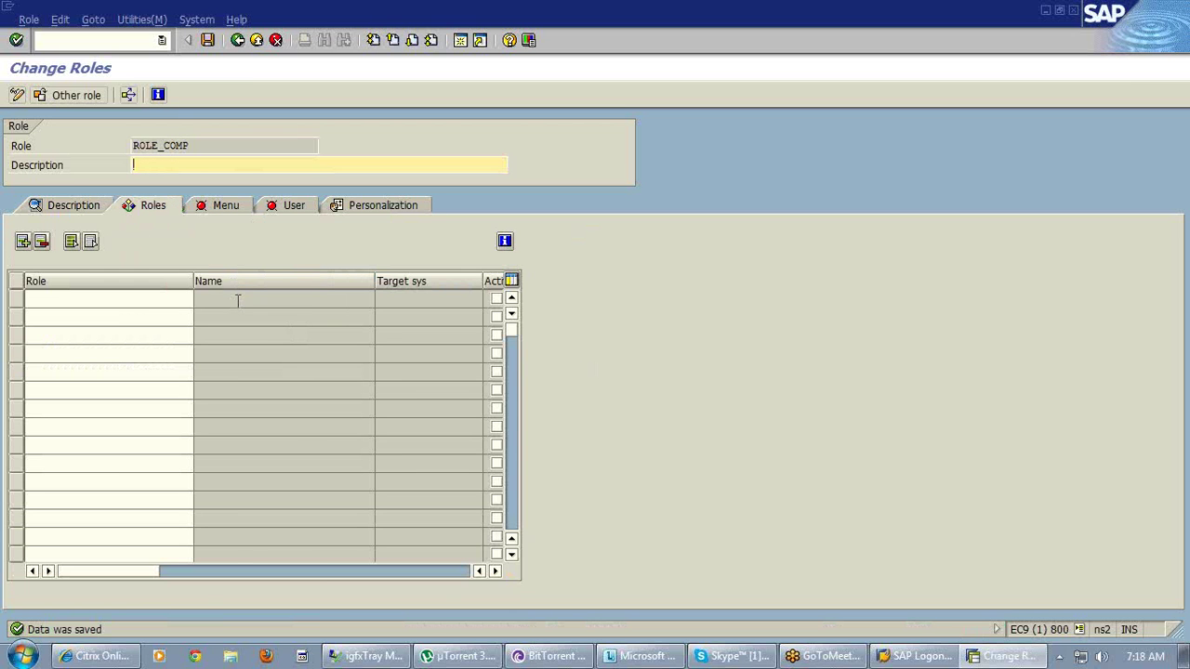
# - Add the single roles role_su01 and role_pfcg to the composite role
pyautogui.click(129, 301)
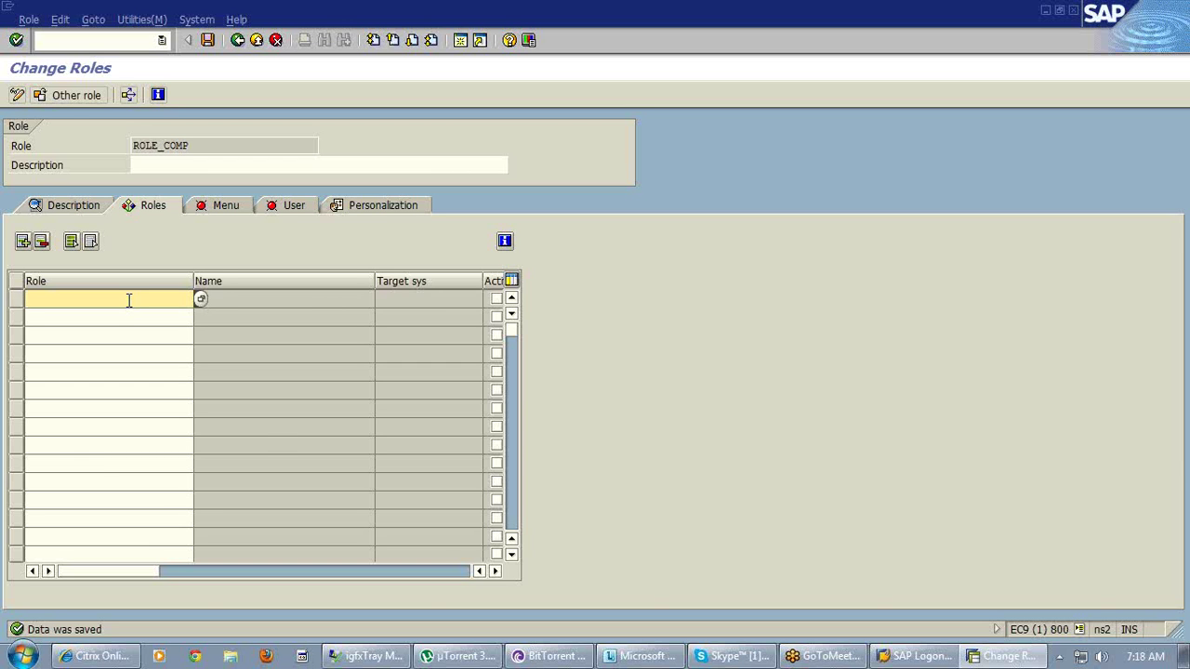
pyautogui.write('role_')
pyautogui.write('su01')
pyautogui.press('Down')
pyautogui.write('role')
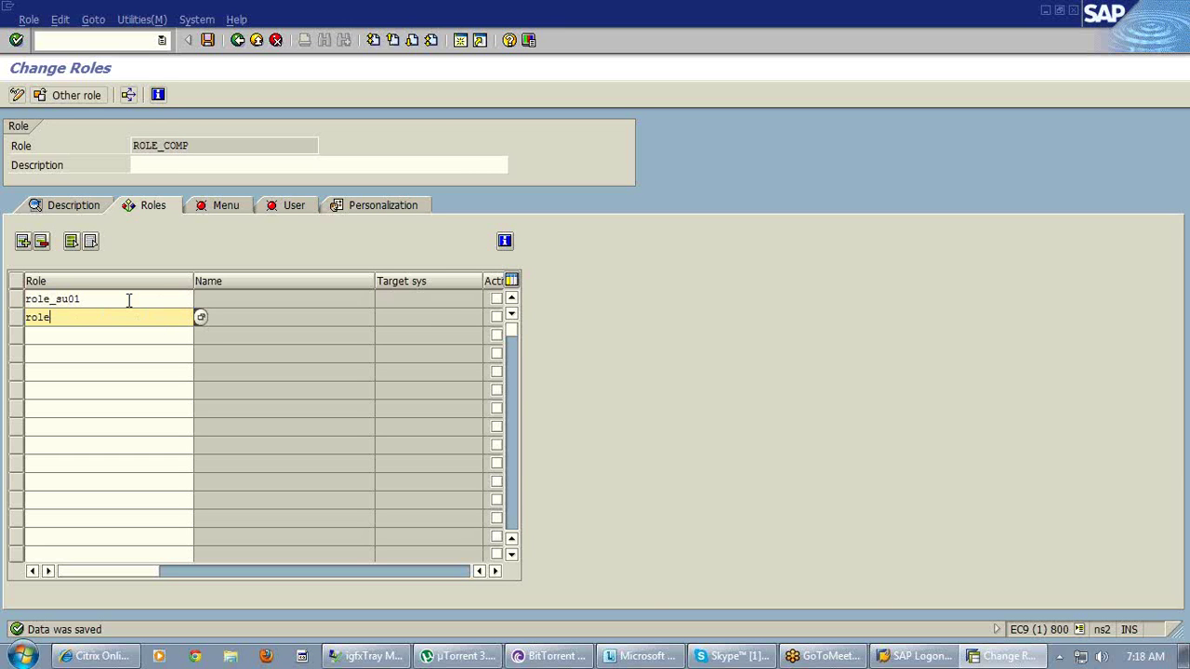
pyautogui.write('_pfcg')
pyautogui.press('Return')
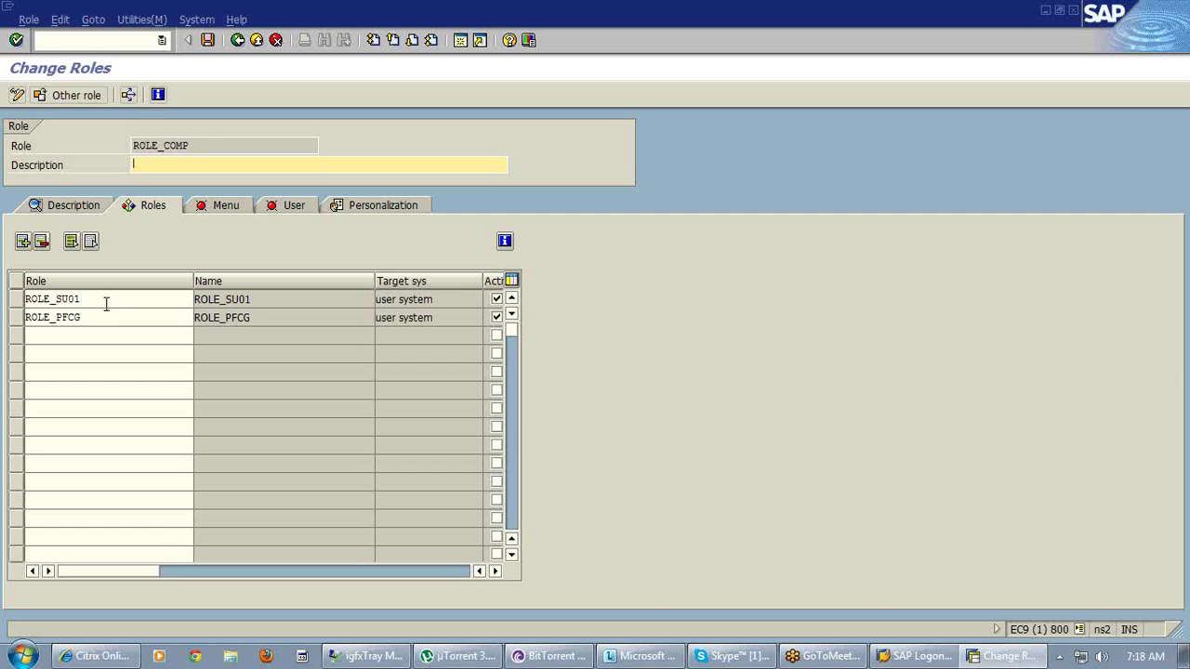
pyautogui.click(209, 144)
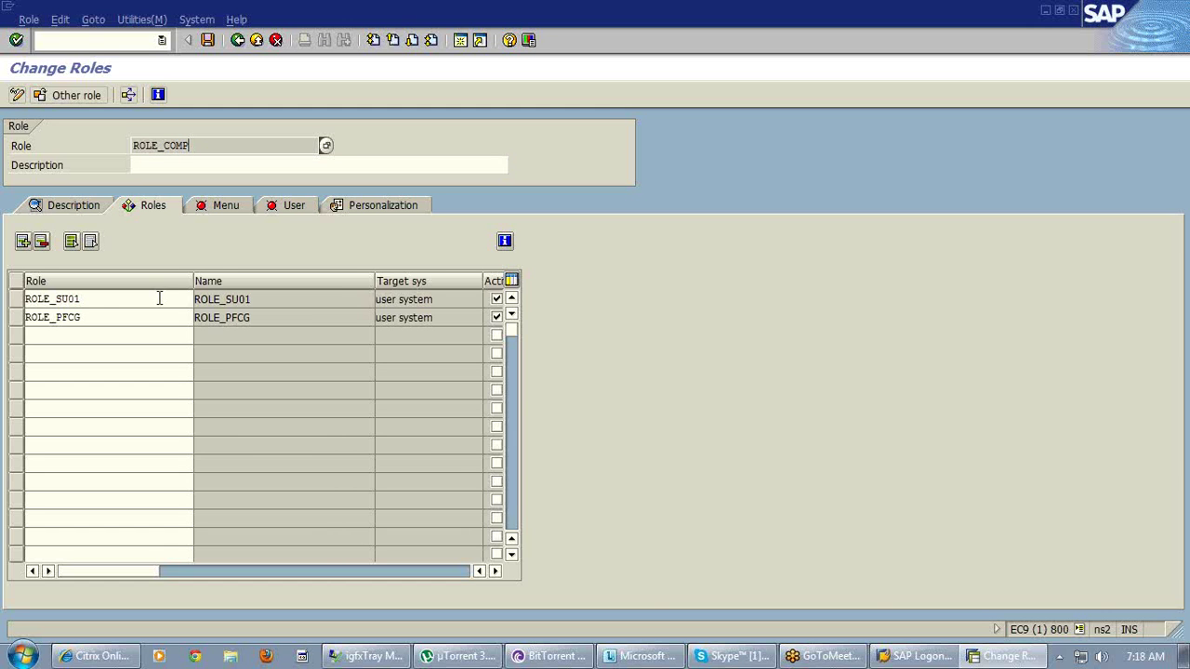
pyautogui.click(98, 298)
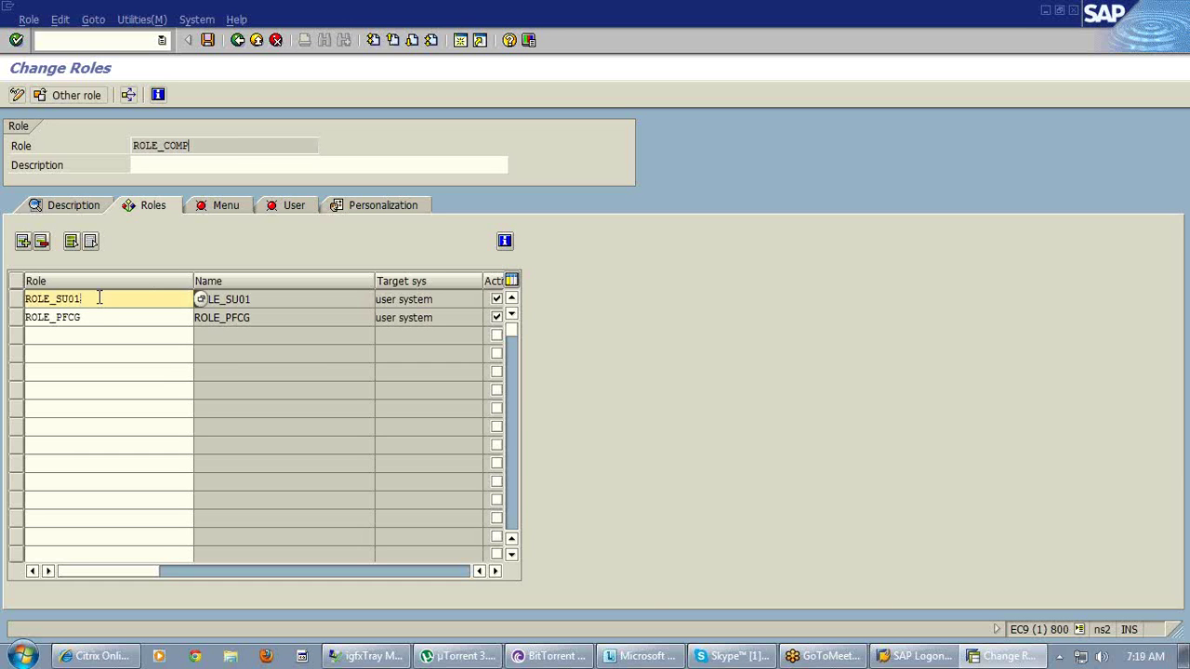
pyautogui.click(104, 317)
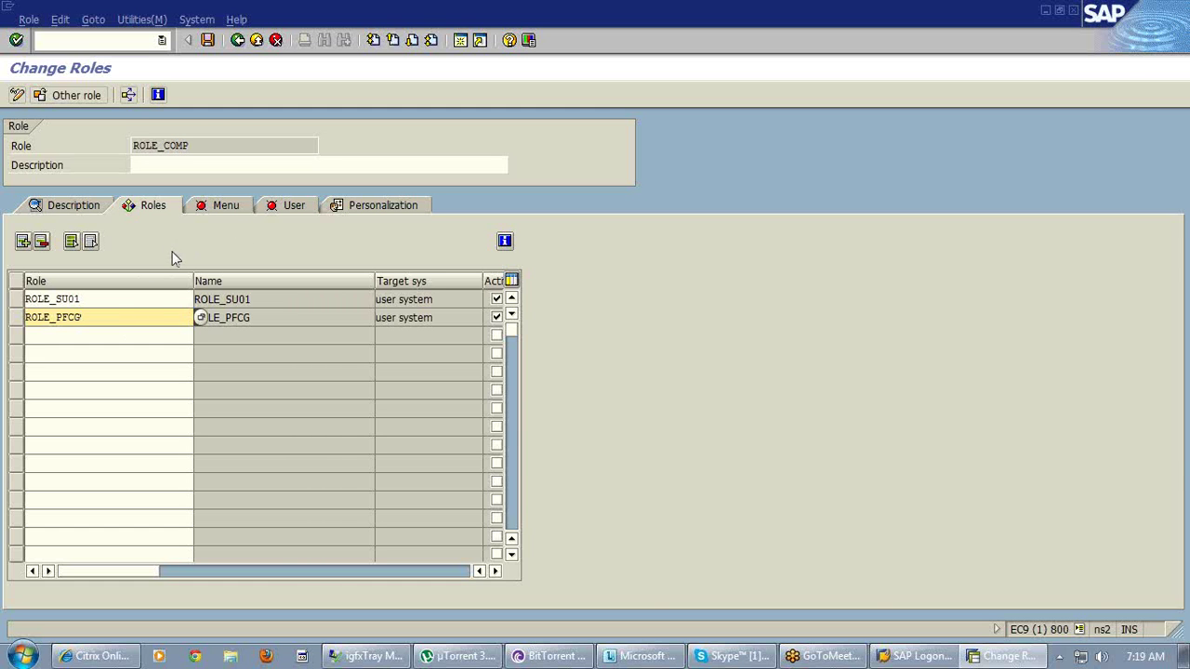
# - Read the menus of the contained roles into the composite role's menu, saving the role, and expand both role folders
pyautogui.click(232, 208)
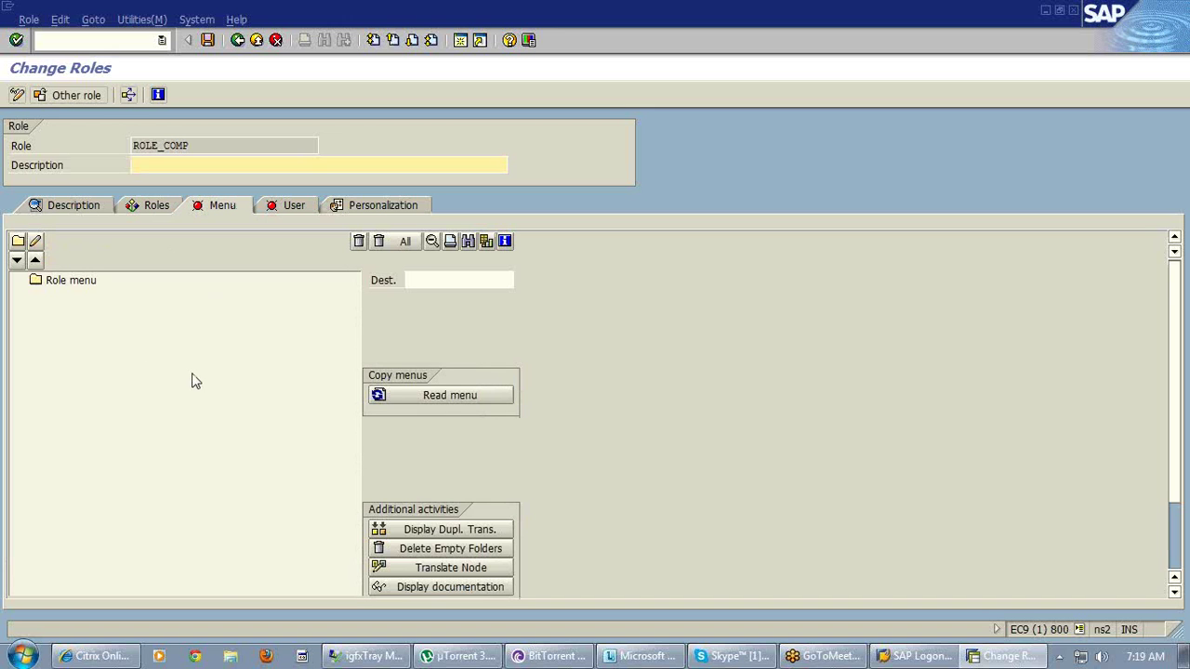
pyautogui.click(490, 402)
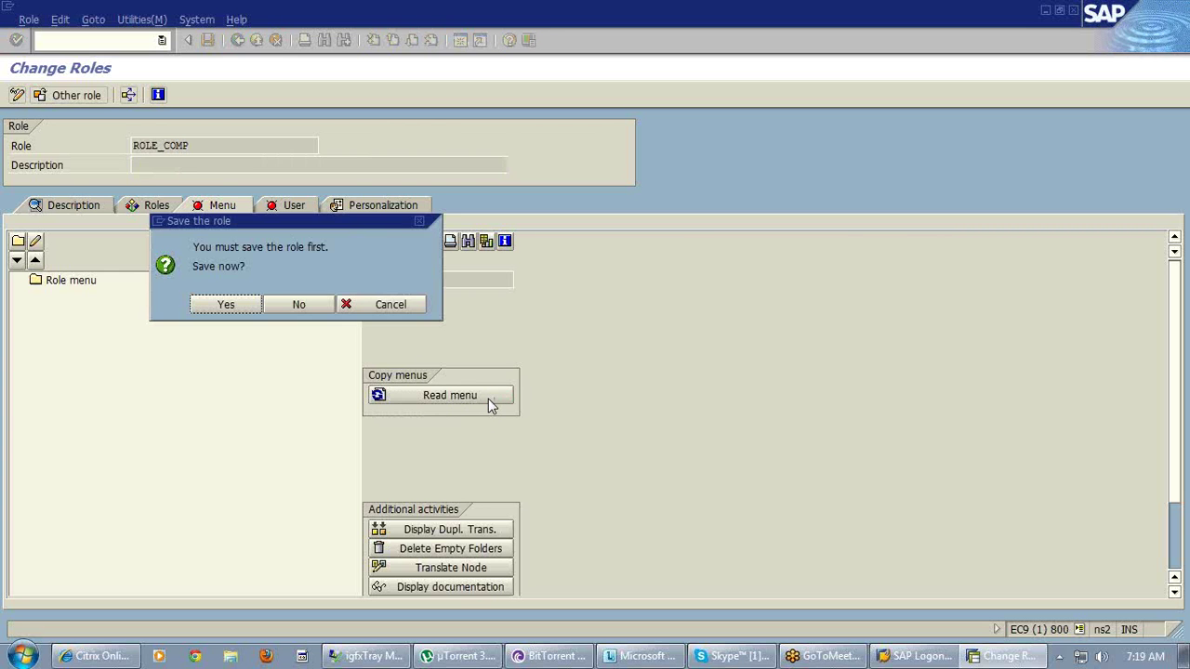
pyautogui.click(228, 307)
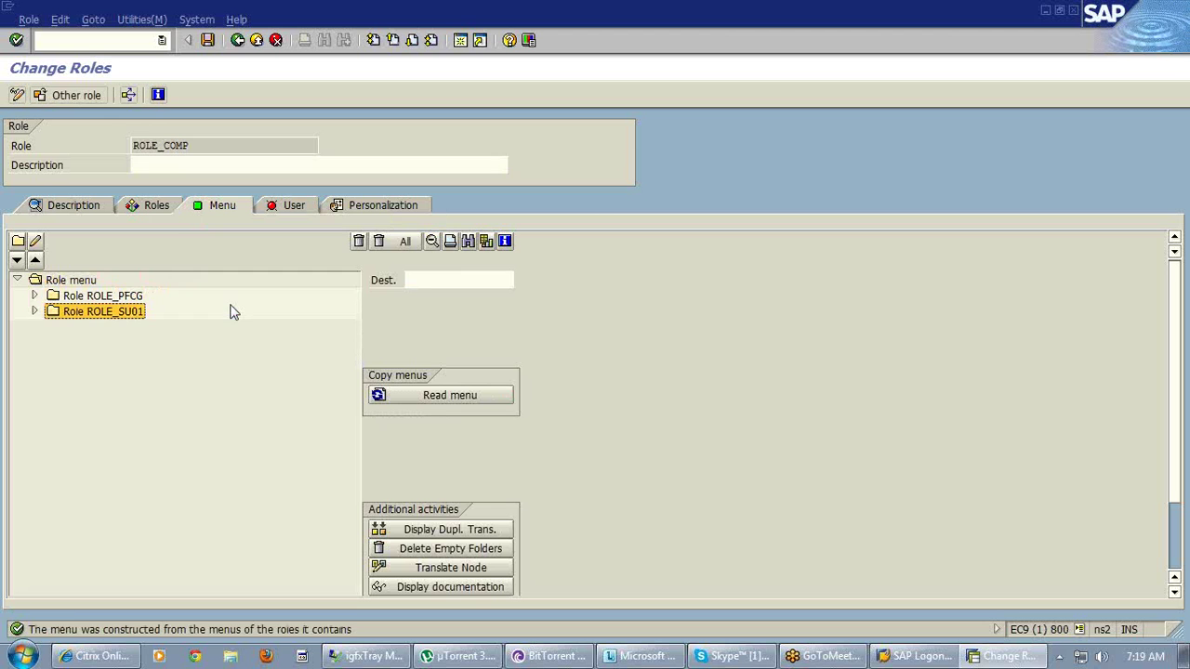
pyautogui.click(34, 295)
pyautogui.click(34, 327)
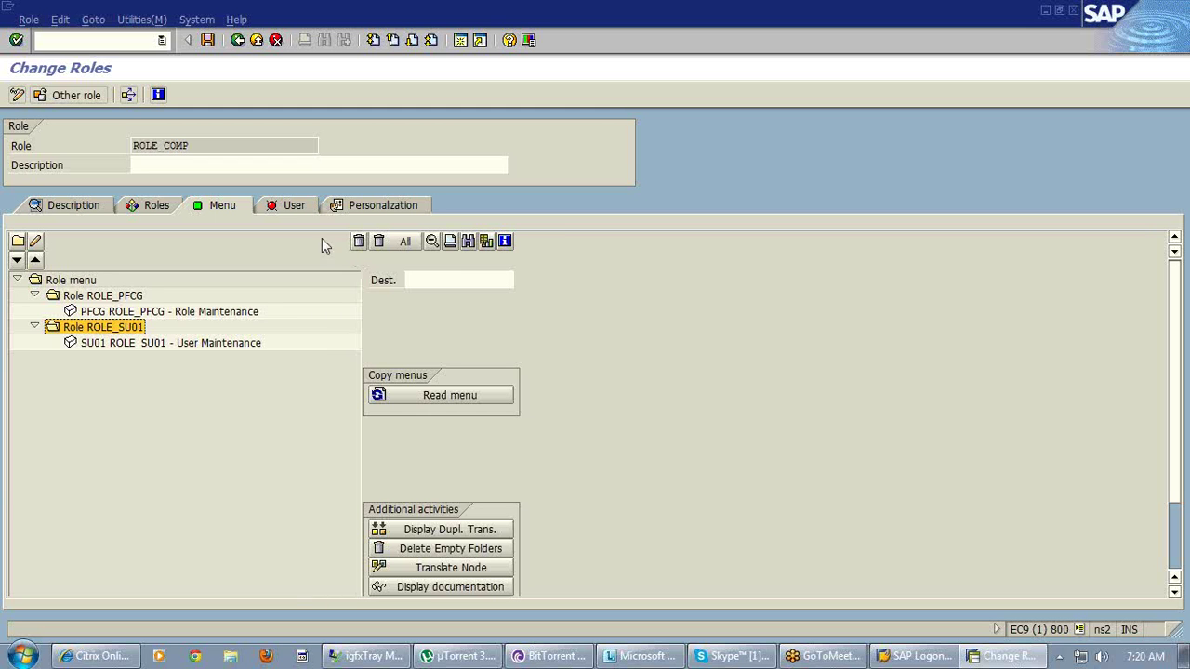
# - Review the composite role's user assignments, its menu and its list of contained roles
pyautogui.click(292, 206)
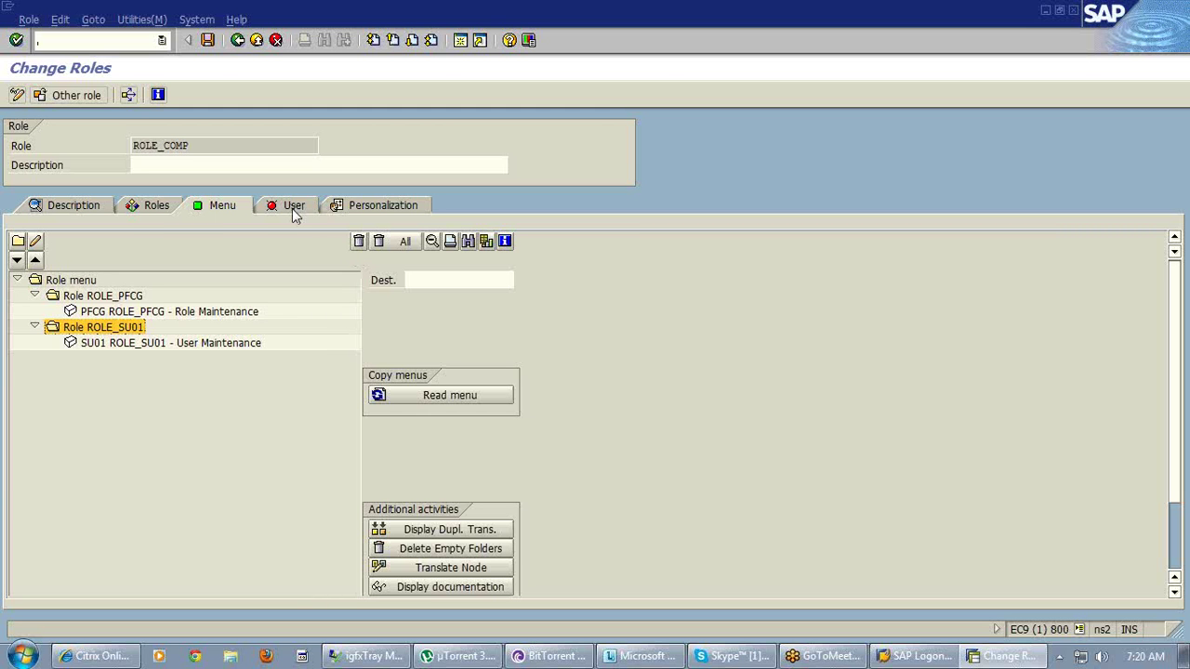
pyautogui.click(102, 314)
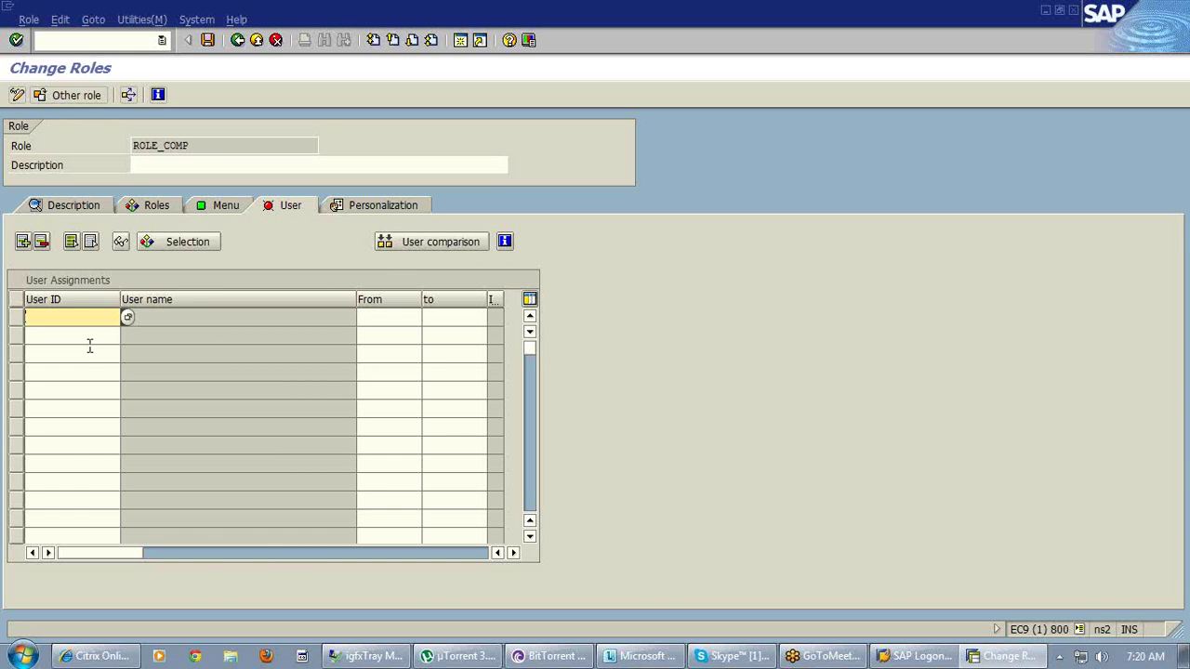
pyautogui.click(230, 206)
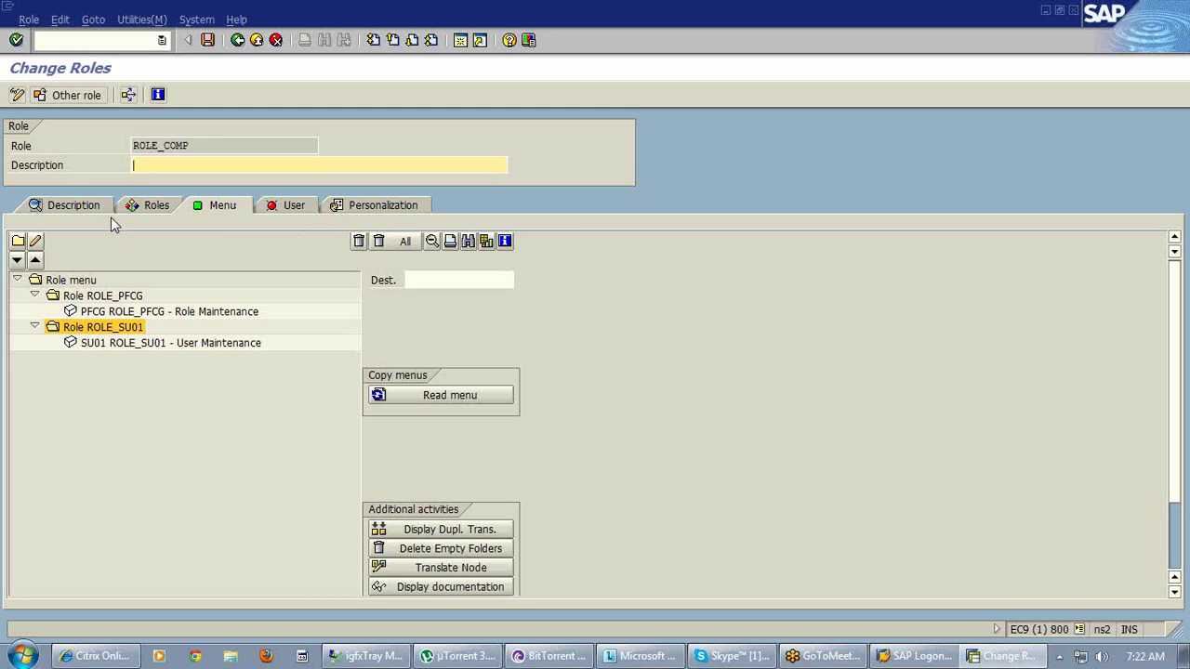
pyautogui.click(159, 214)
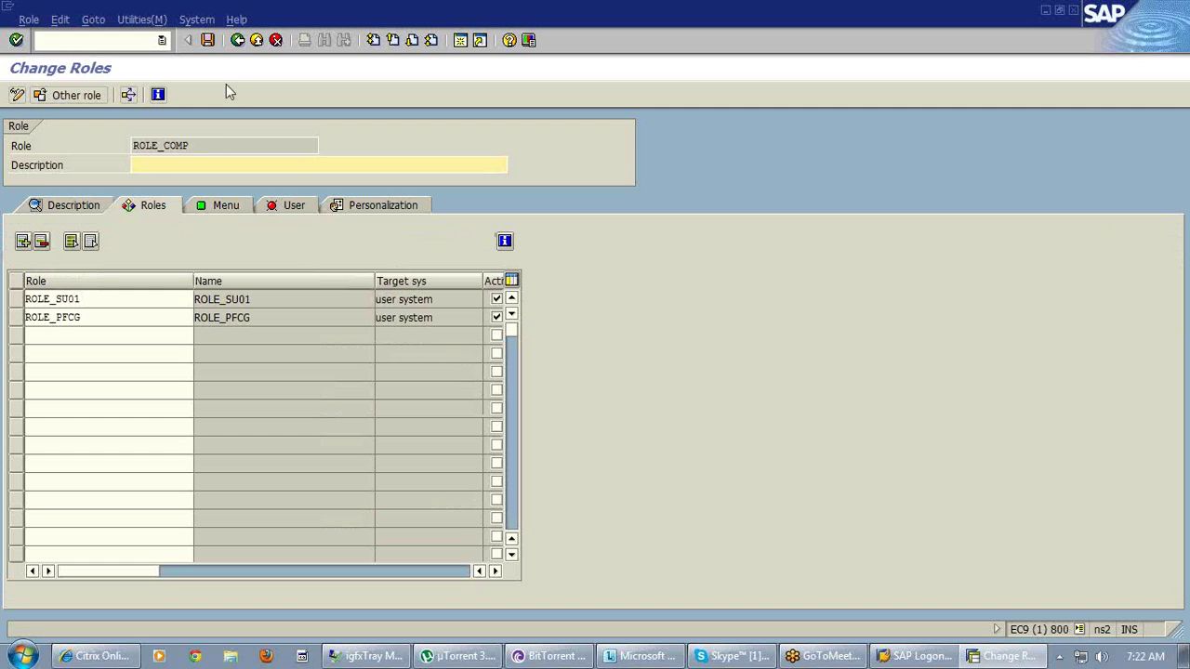
# - Save the composite role and return to the initial role maintenance screen
pyautogui.click(209, 42)
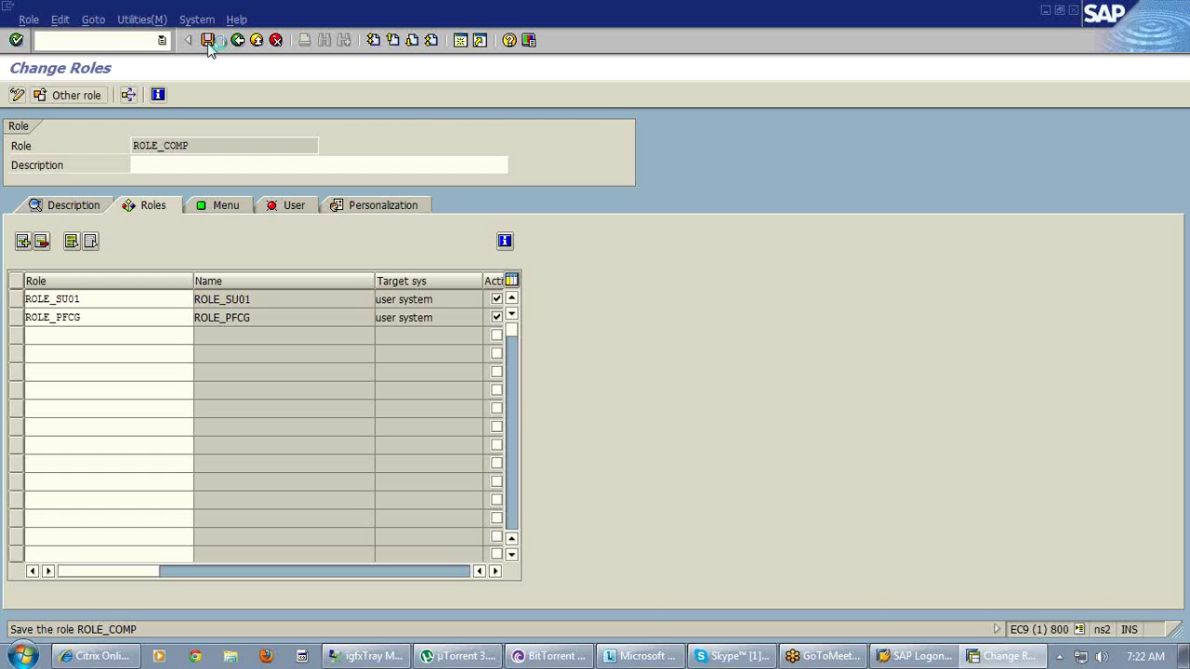
pyautogui.click(209, 42)
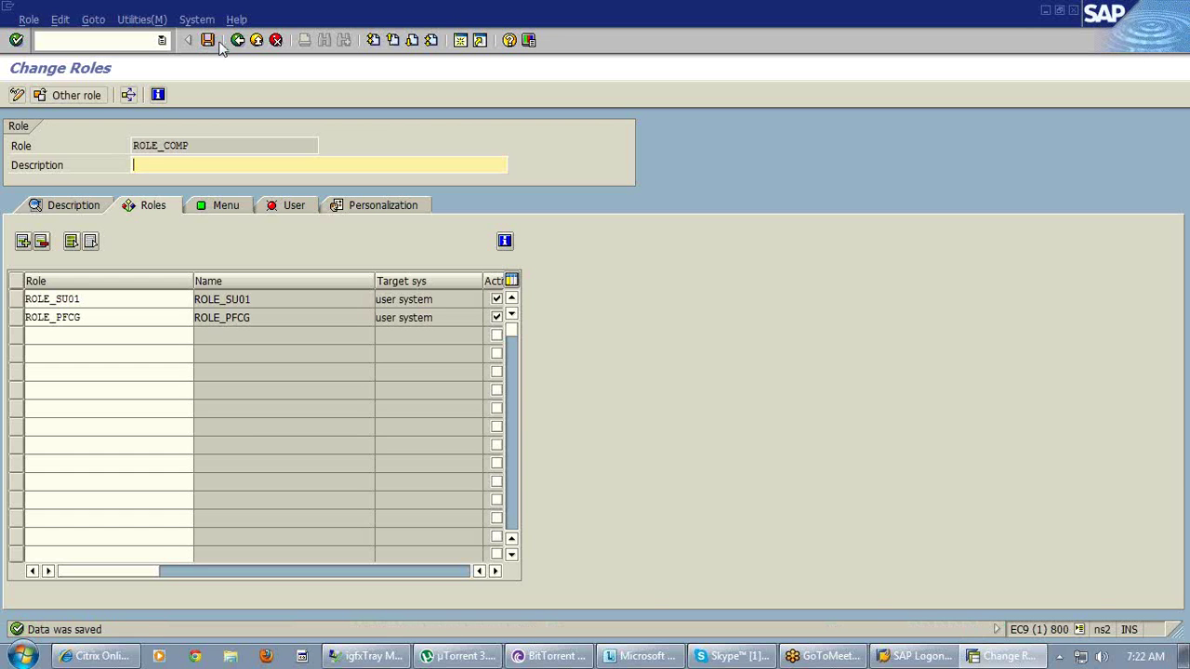
pyautogui.click(237, 41)
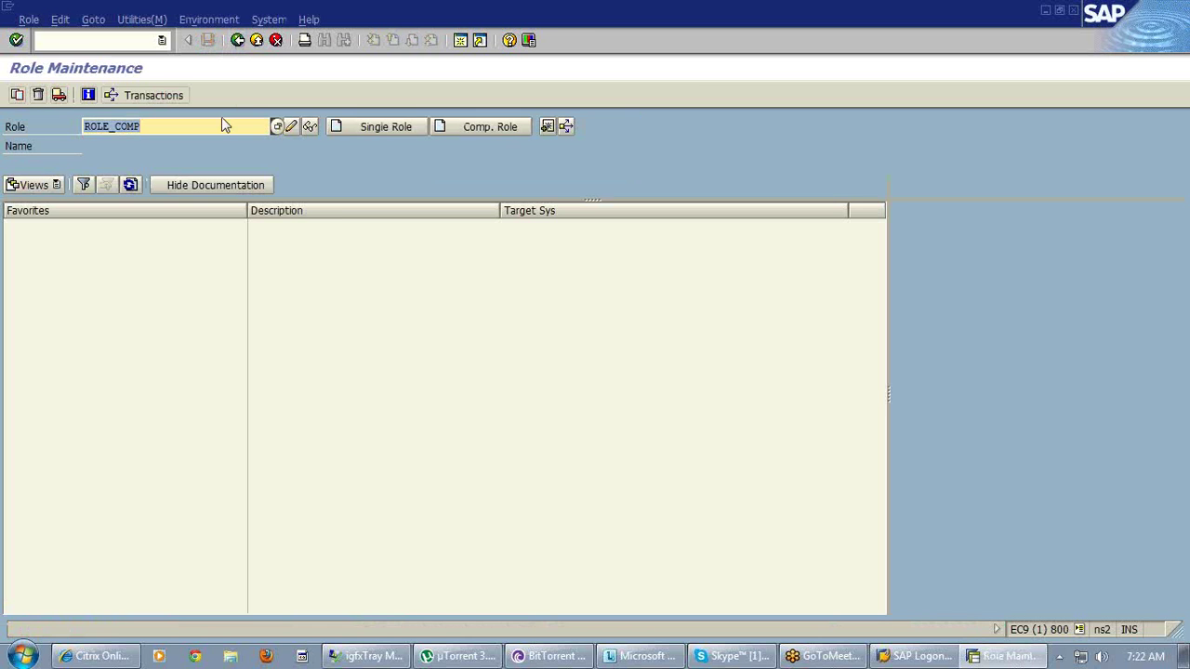
# - Replace the role name with the previously used entry ROLE_pfcg
pyautogui.click(221, 125)
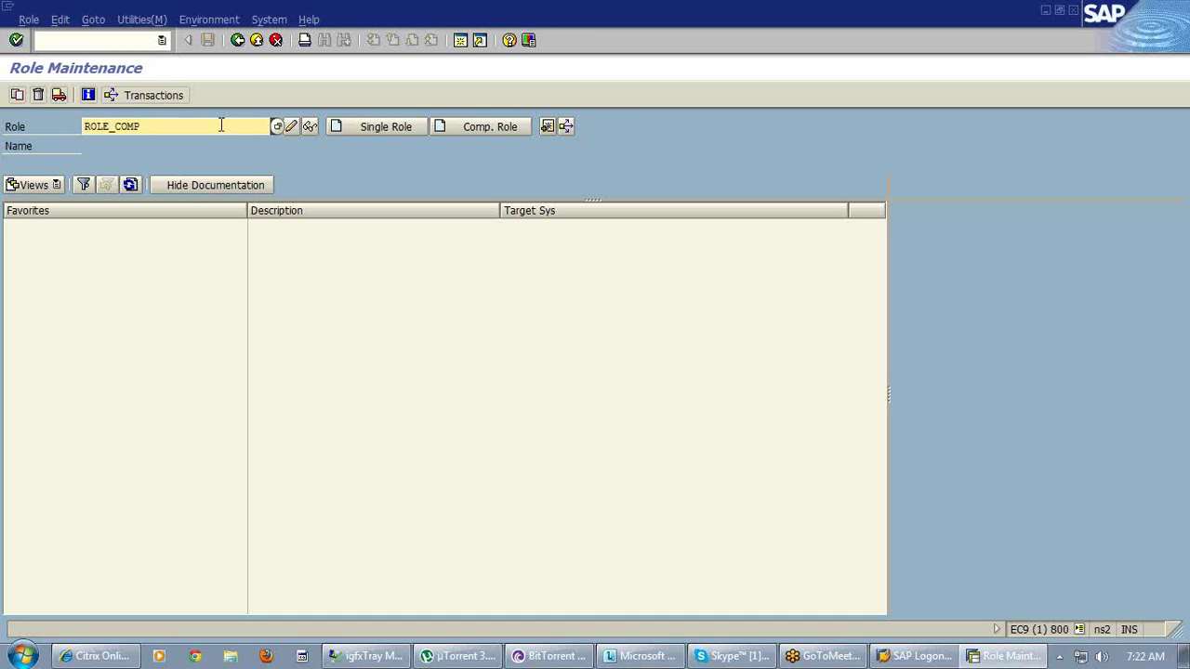
pyautogui.press('BackSpace')
pyautogui.press('BackSpace')
pyautogui.press('BackSpace')
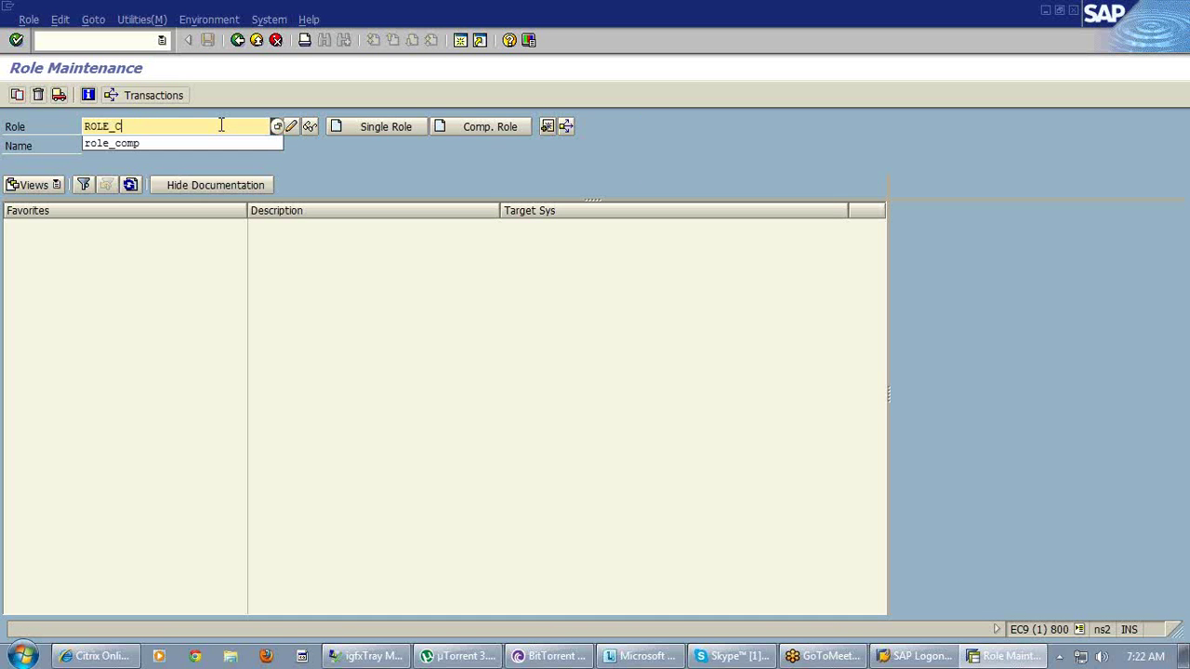
pyautogui.press('BackSpace')
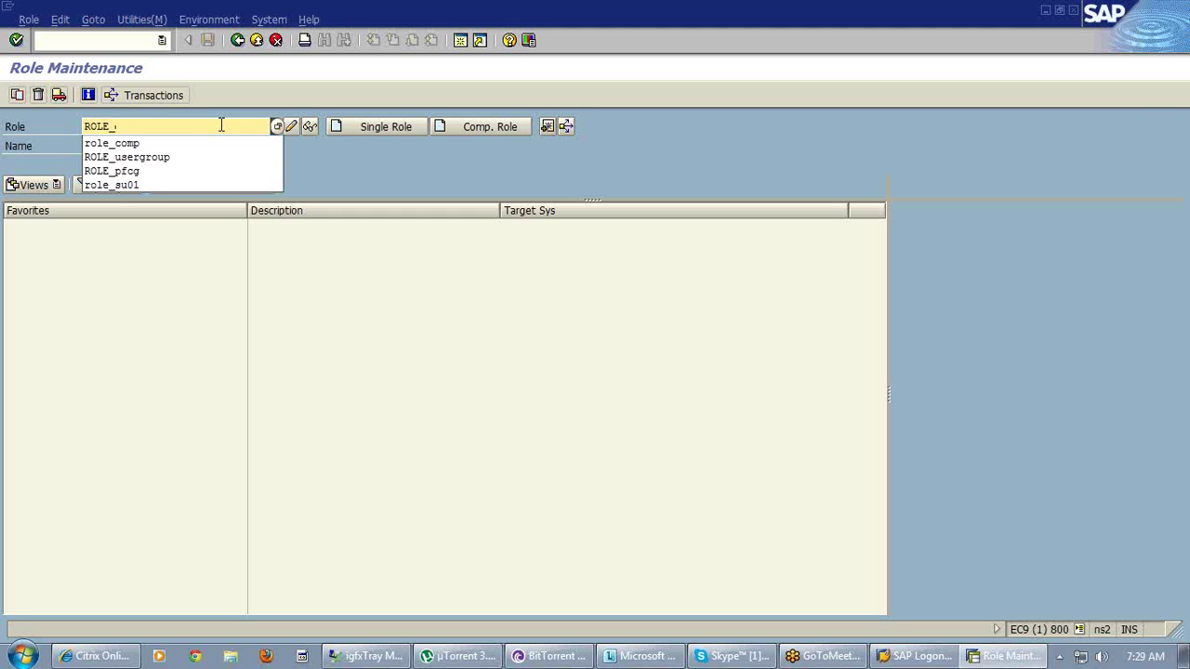
pyautogui.press('Down')
pyautogui.press('Down')
pyautogui.press('Down')
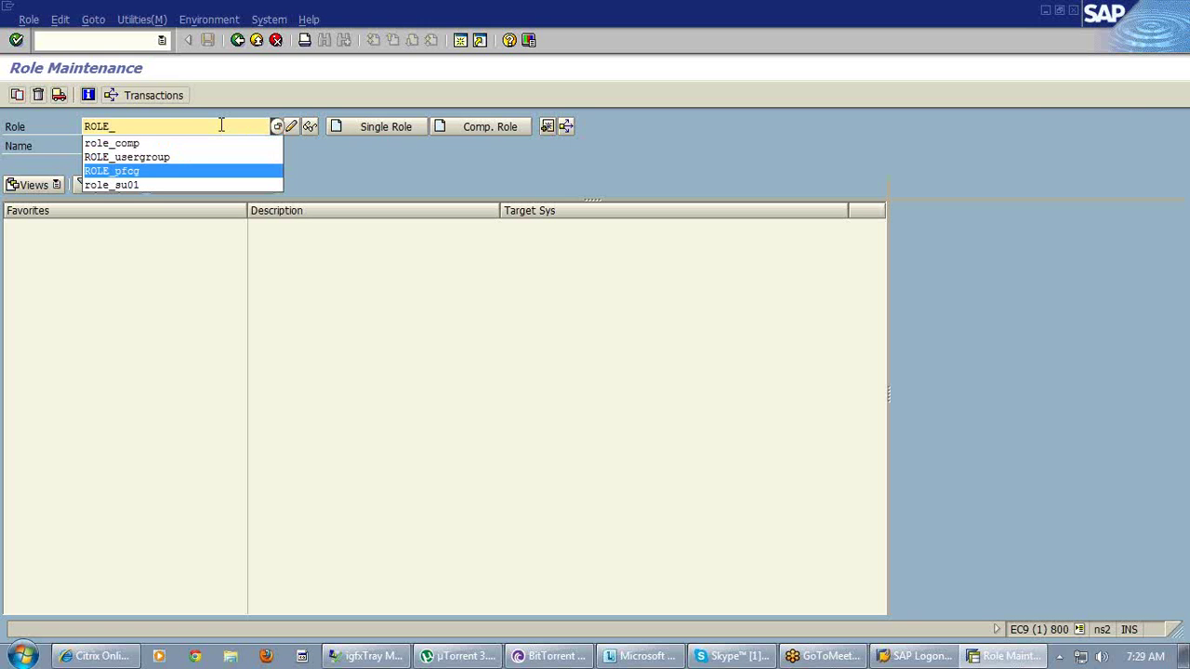
pyautogui.press('Return')
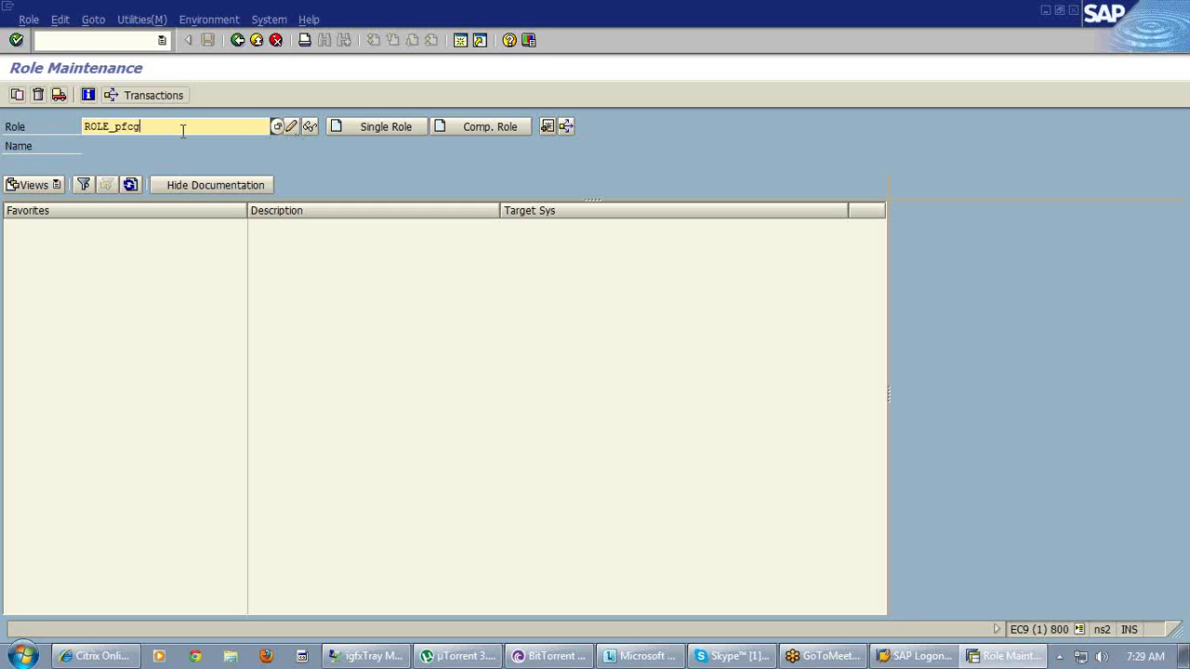
# - Extend the role name to ROLE_PFCG_CHILD1 and start creating it as a single role
pyautogui.write('-')
pyautogui.press('BackSpace')
pyautogui.write('_')
pyautogui.write('chil')
pyautogui.write('dr')
pyautogui.press('BackSpace')
pyautogui.click(351, 125)
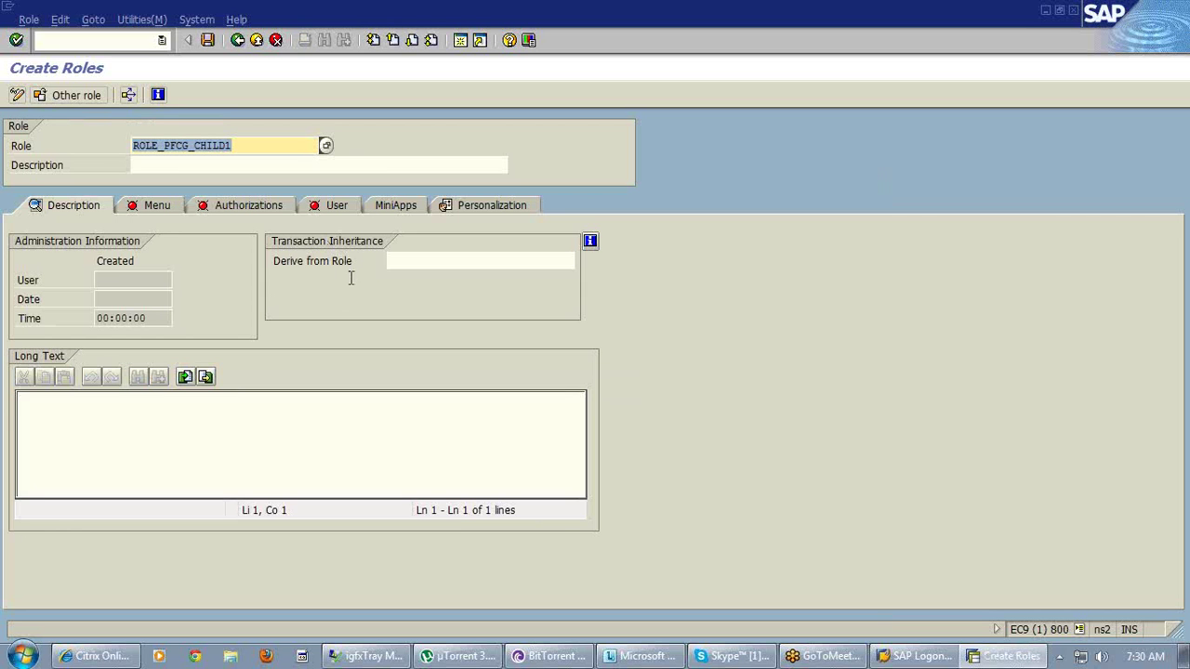
# - Derive ROLE_PFCG_CHILD1 from the parent role ROLE_PFCG, confirming it as the imparting role and saving the new role
pyautogui.click(416, 261)
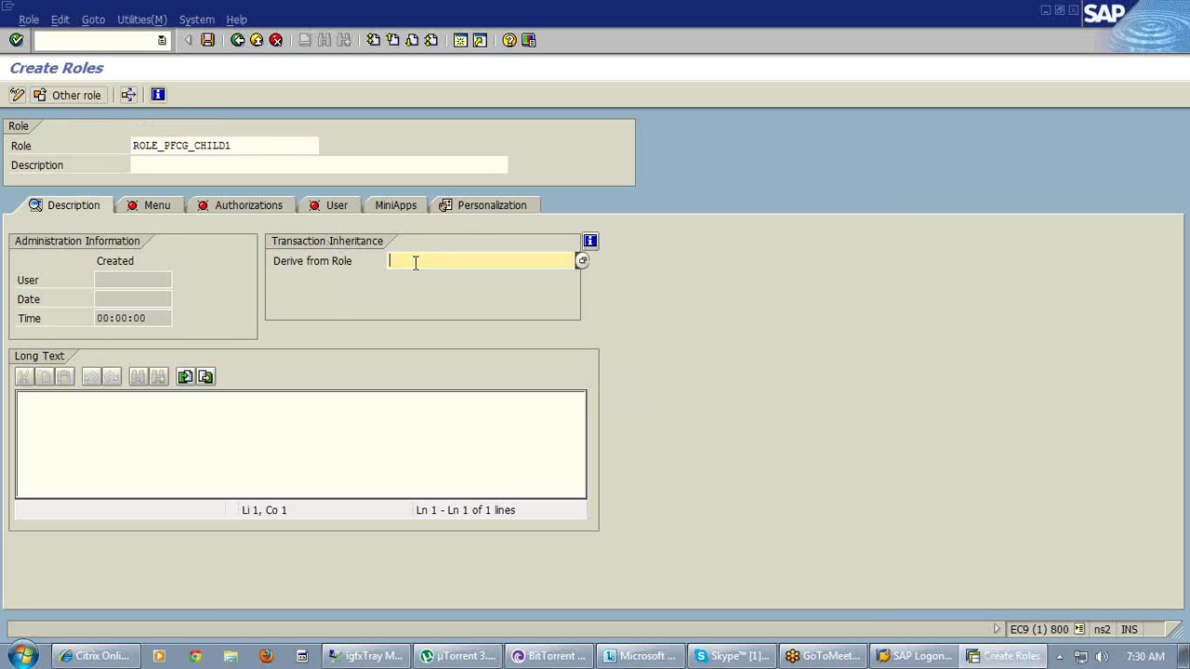
pyautogui.write('role_')
pyautogui.click(236, 145)
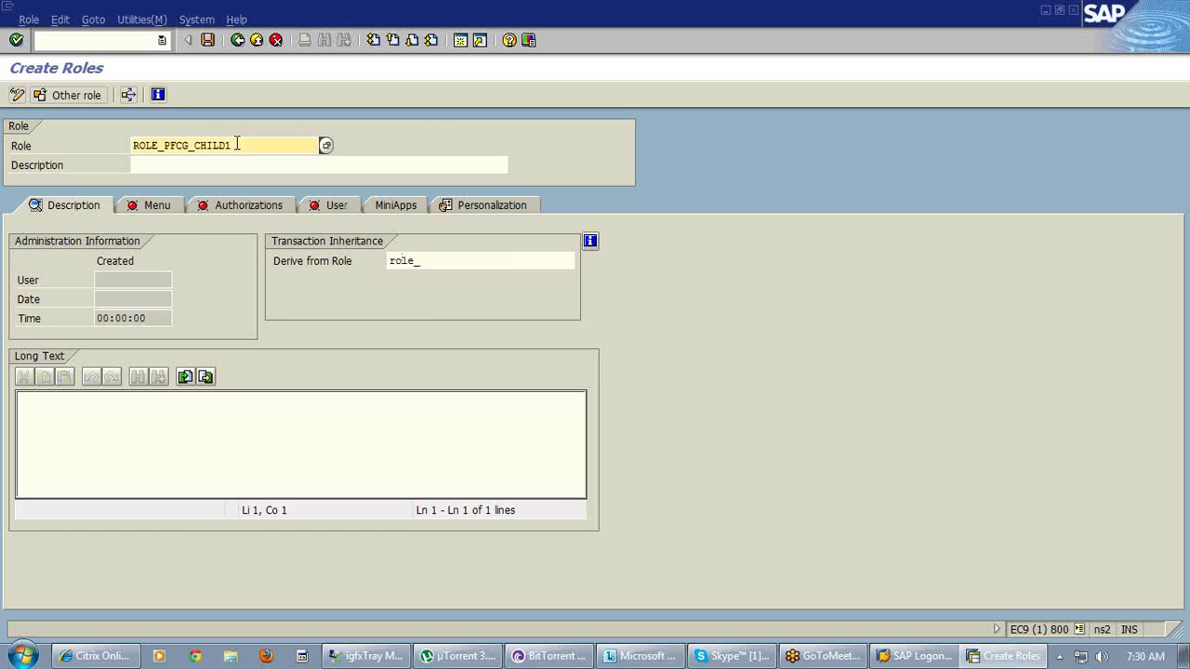
pyautogui.click(449, 261)
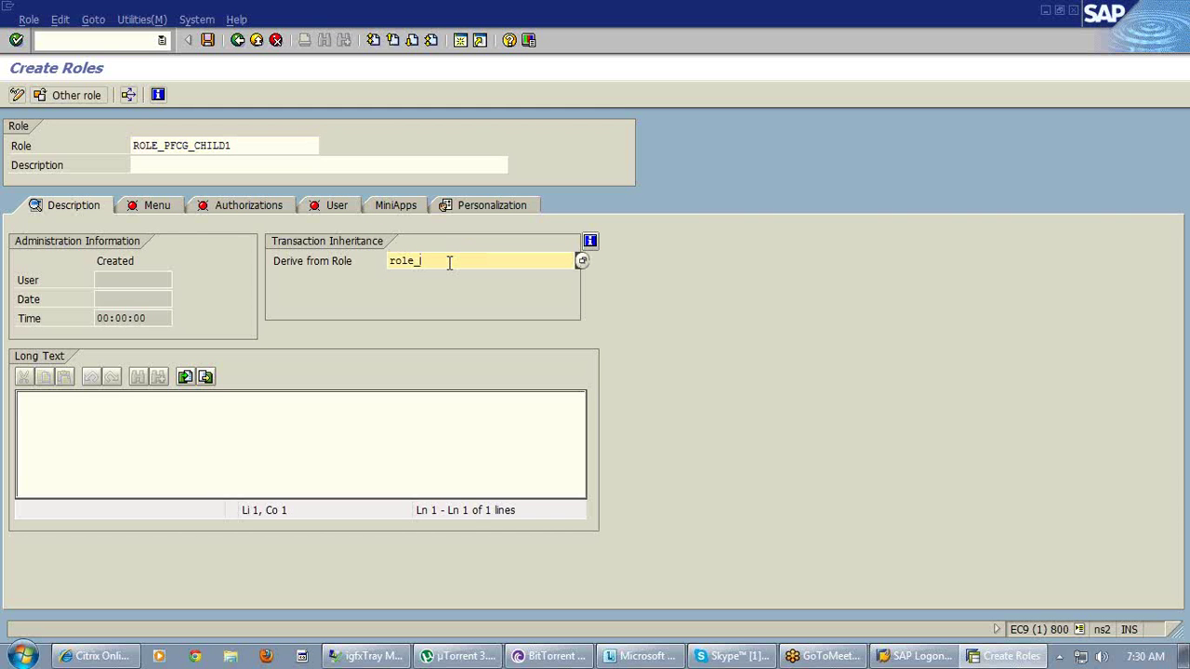
pyautogui.write('pfcg')
pyautogui.press('Return')
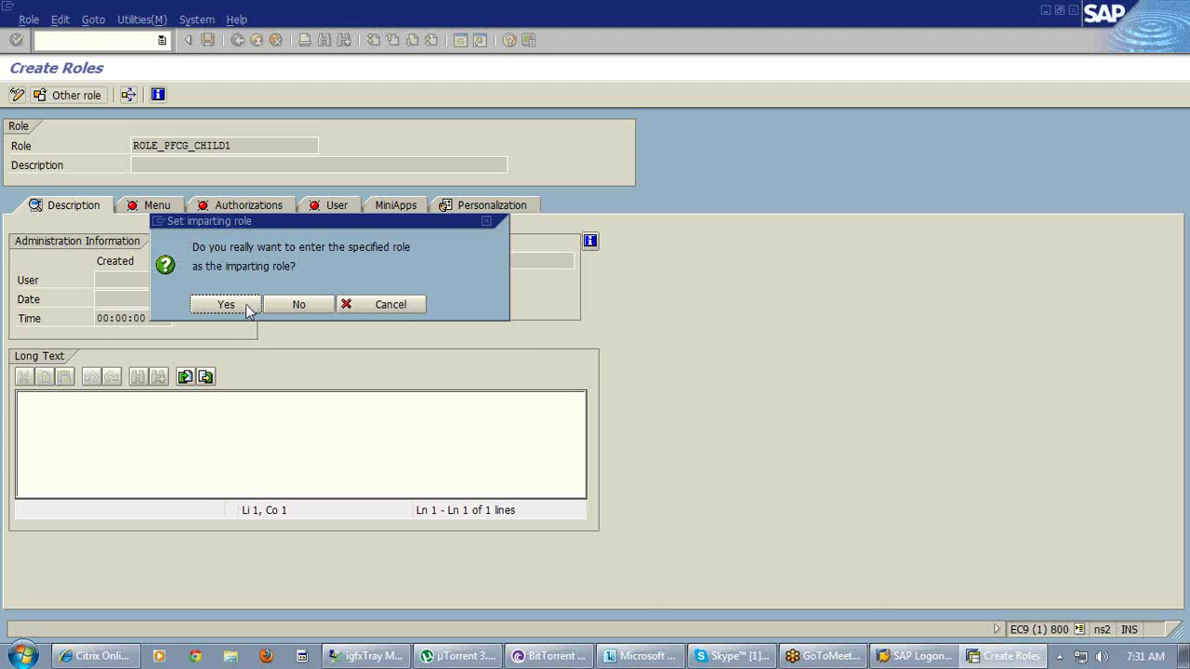
pyautogui.click(226, 305)
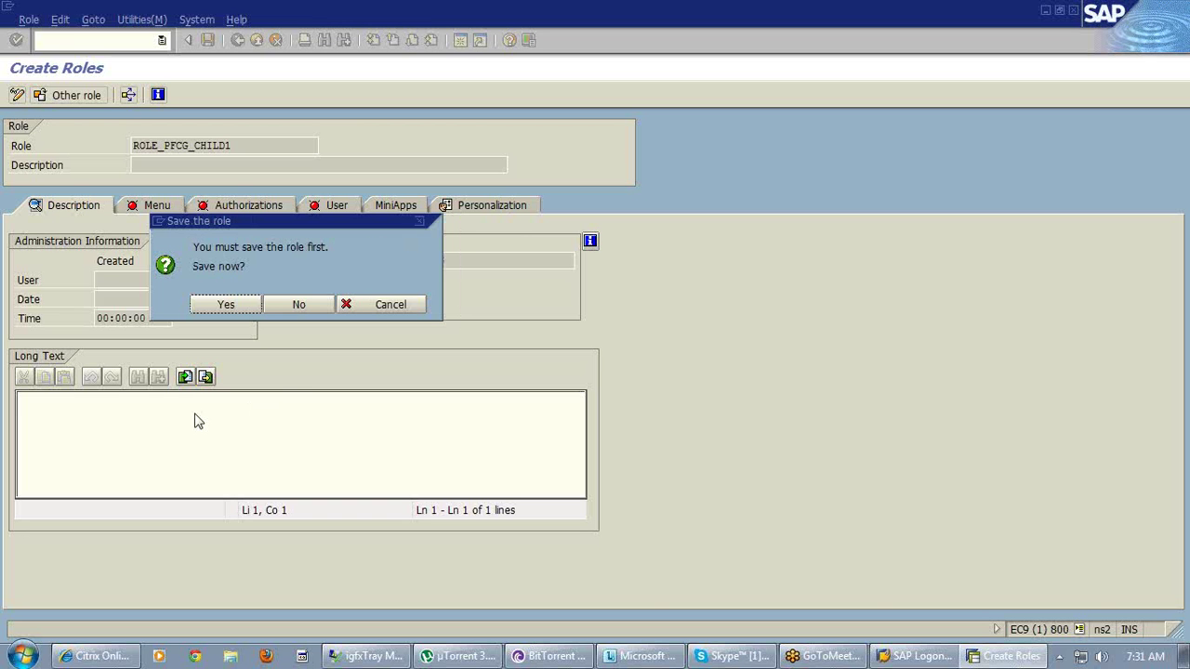
pyautogui.click(227, 308)
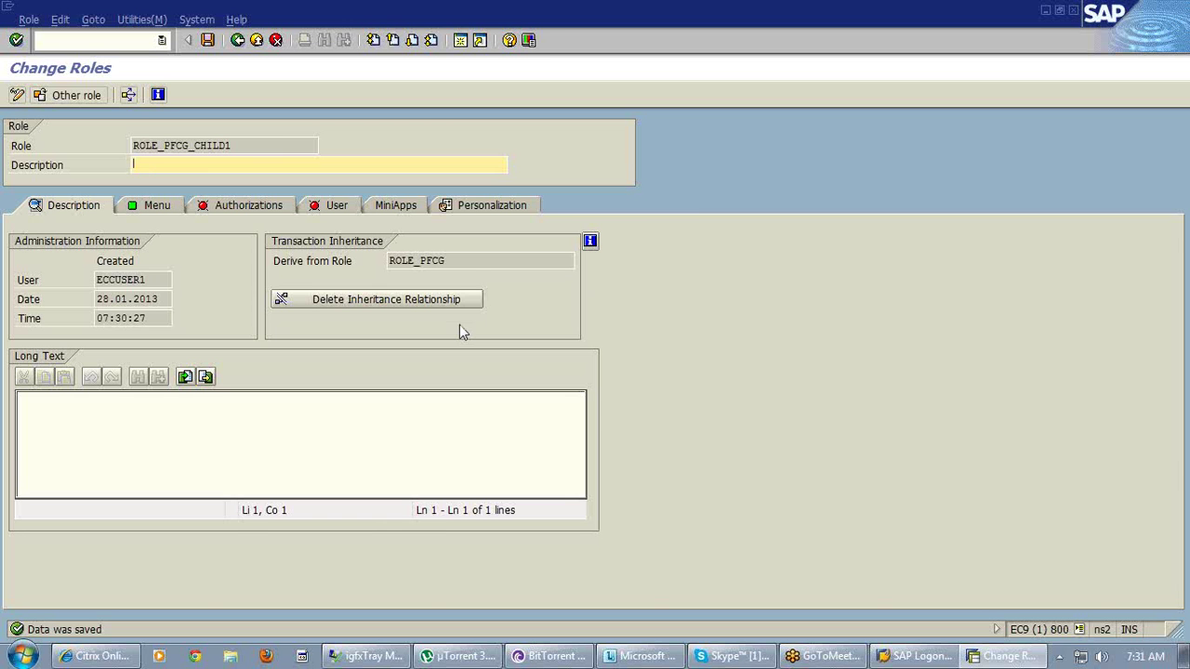
pyautogui.click(456, 261)
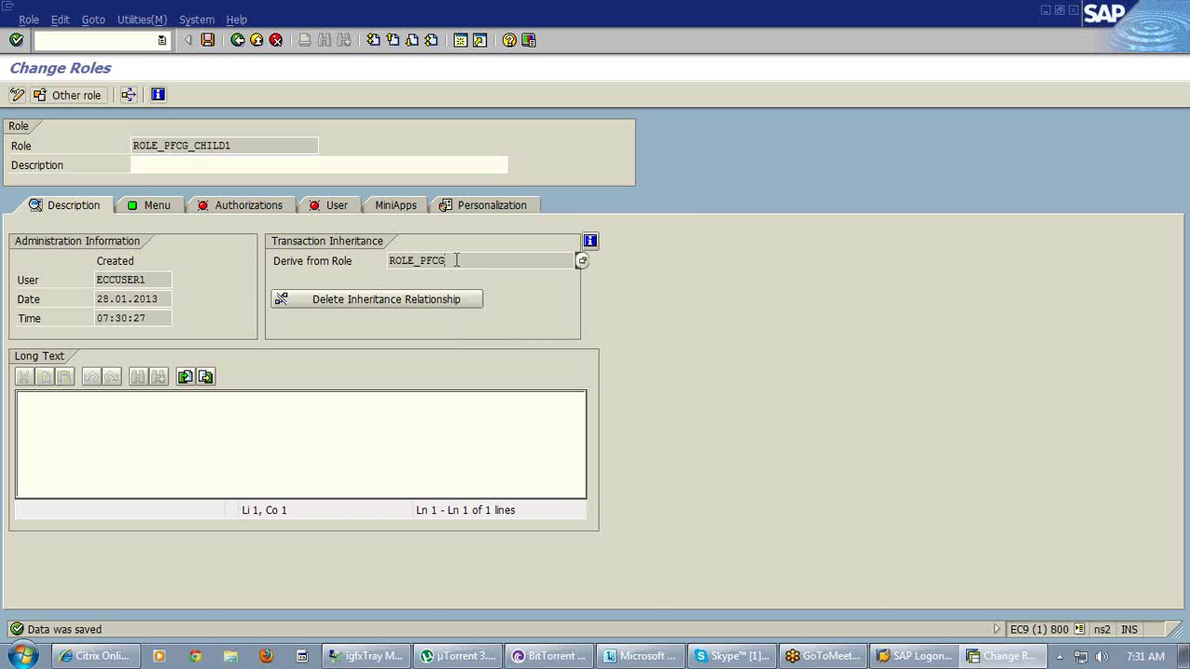
pyautogui.click(252, 144)
pyautogui.click(246, 144)
pyautogui.click(248, 146)
pyautogui.click(461, 254)
pyautogui.click(250, 148)
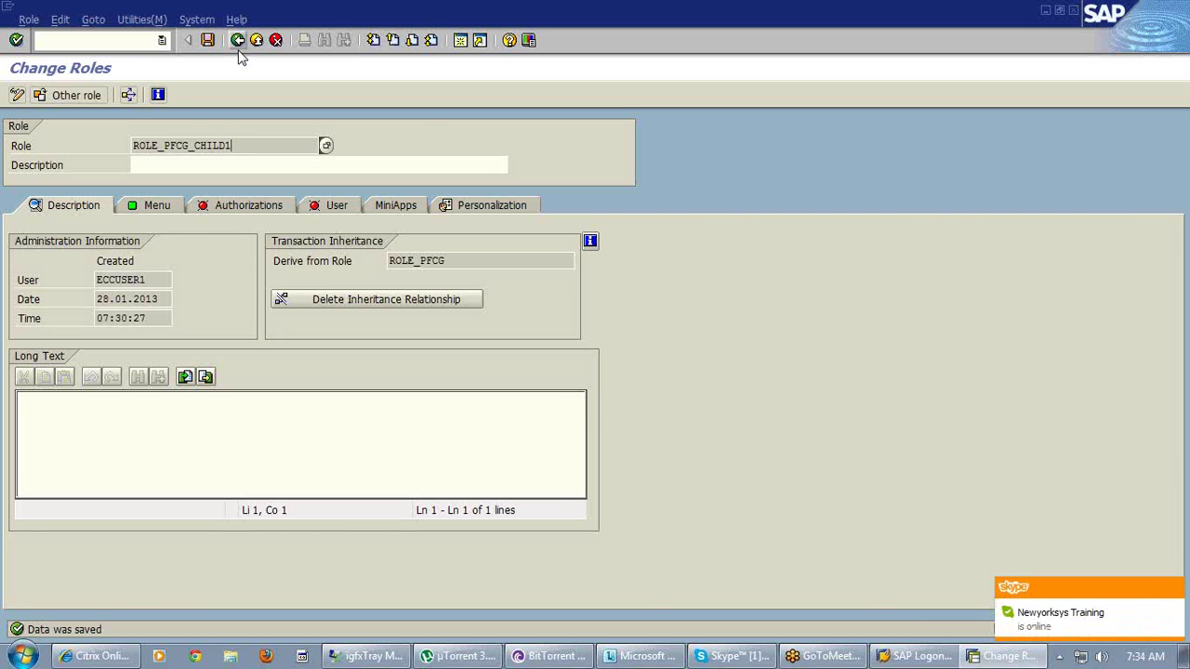
# - Return to the initial role maintenance screen and start creating role_va01 as a single role
pyautogui.click(238, 43)
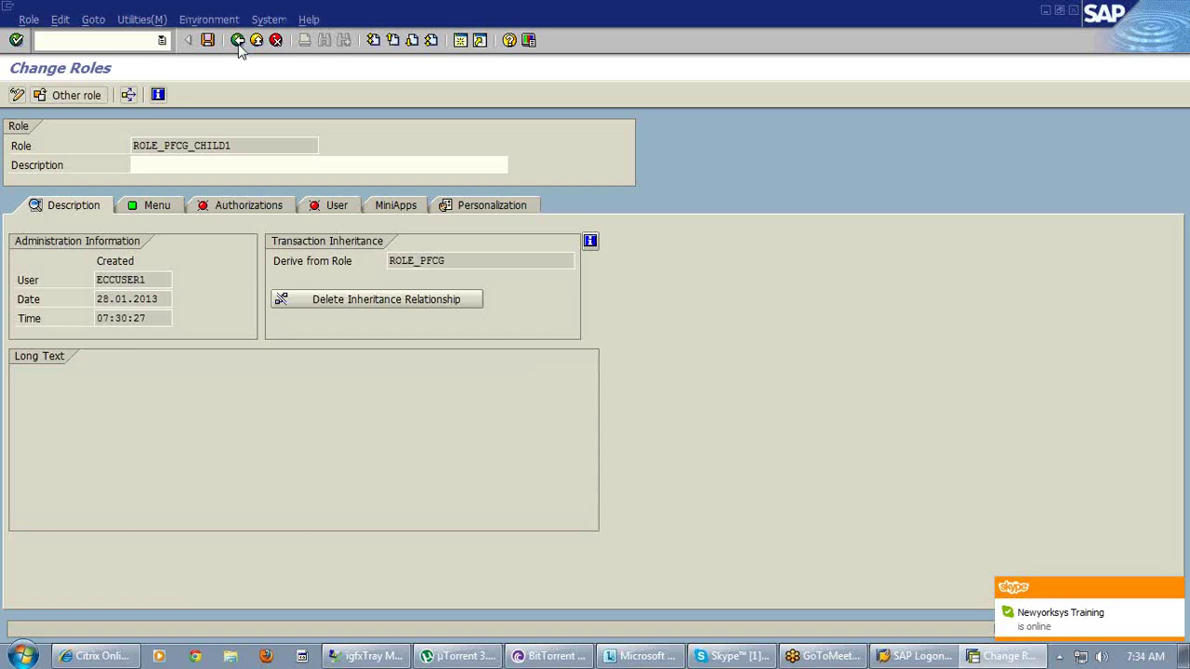
pyautogui.click(238, 43)
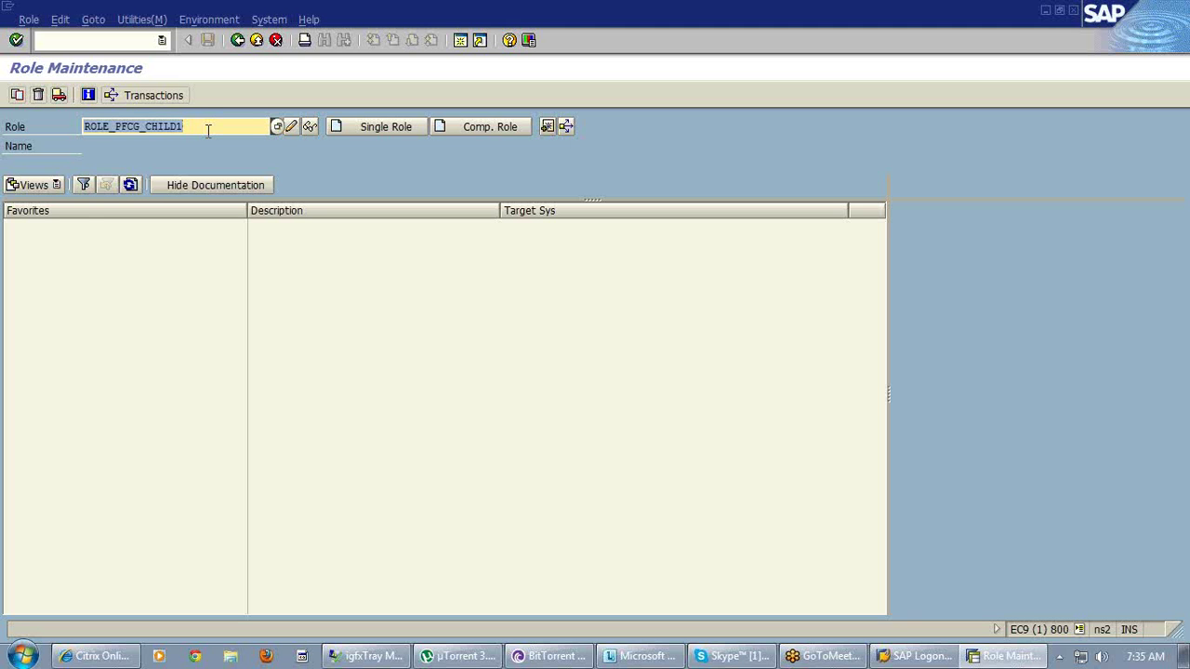
pyautogui.press('BackSpace')
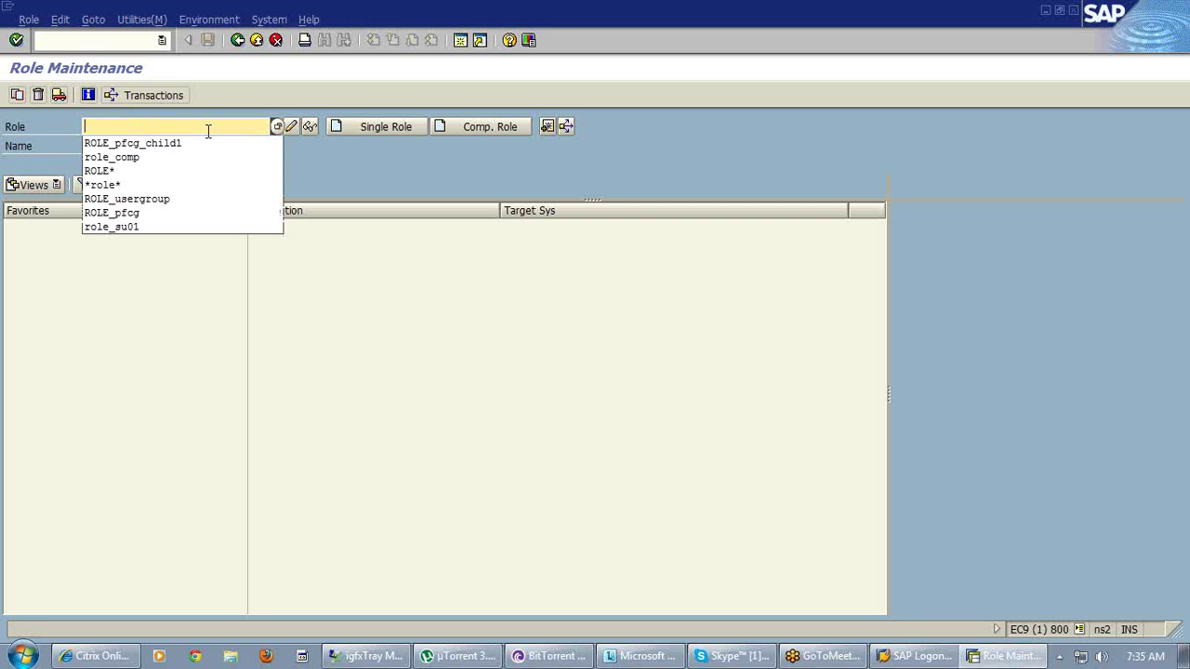
pyautogui.write('ro')
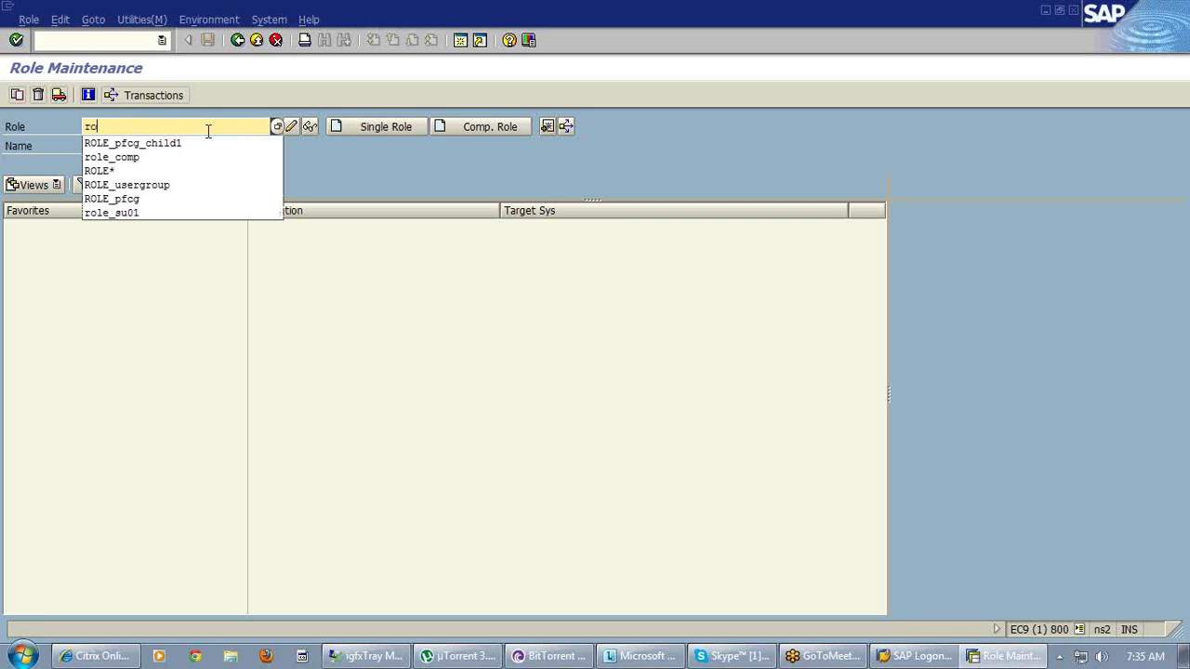
pyautogui.write('le_')
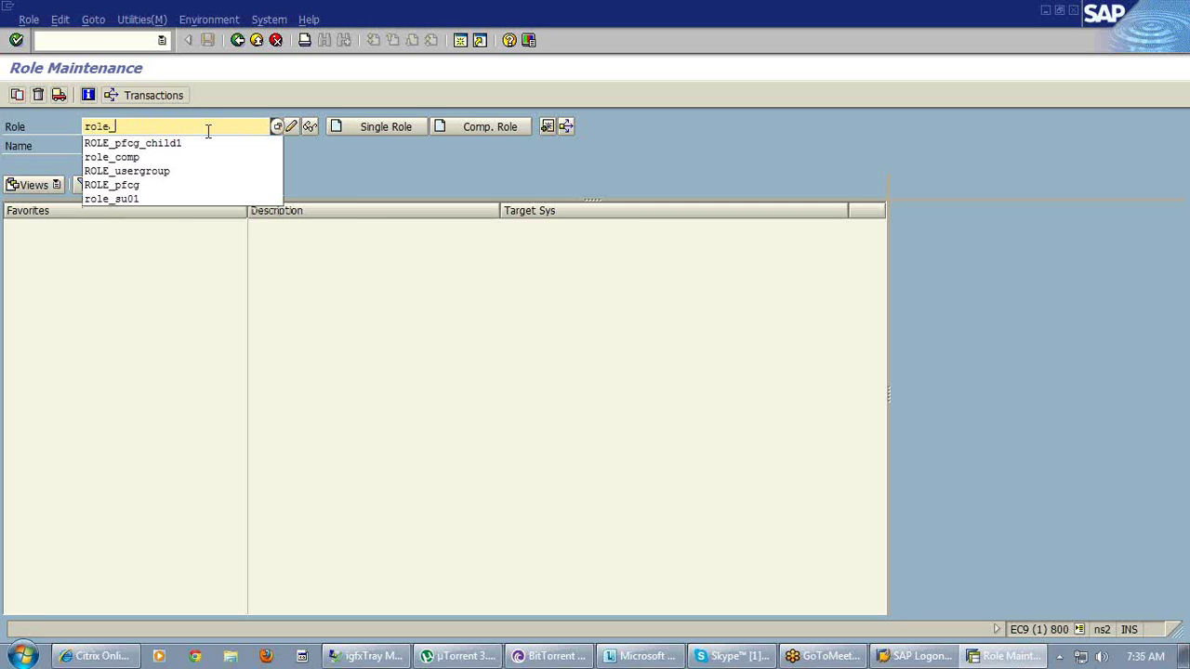
pyautogui.write('va01')
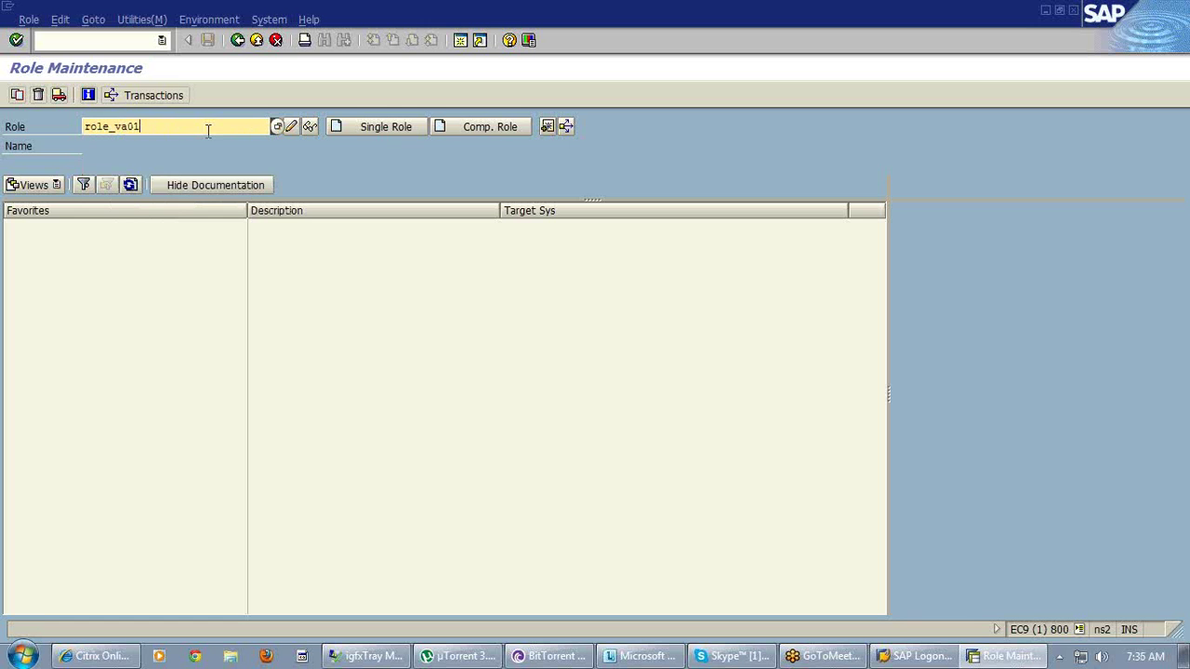
pyautogui.click(351, 131)
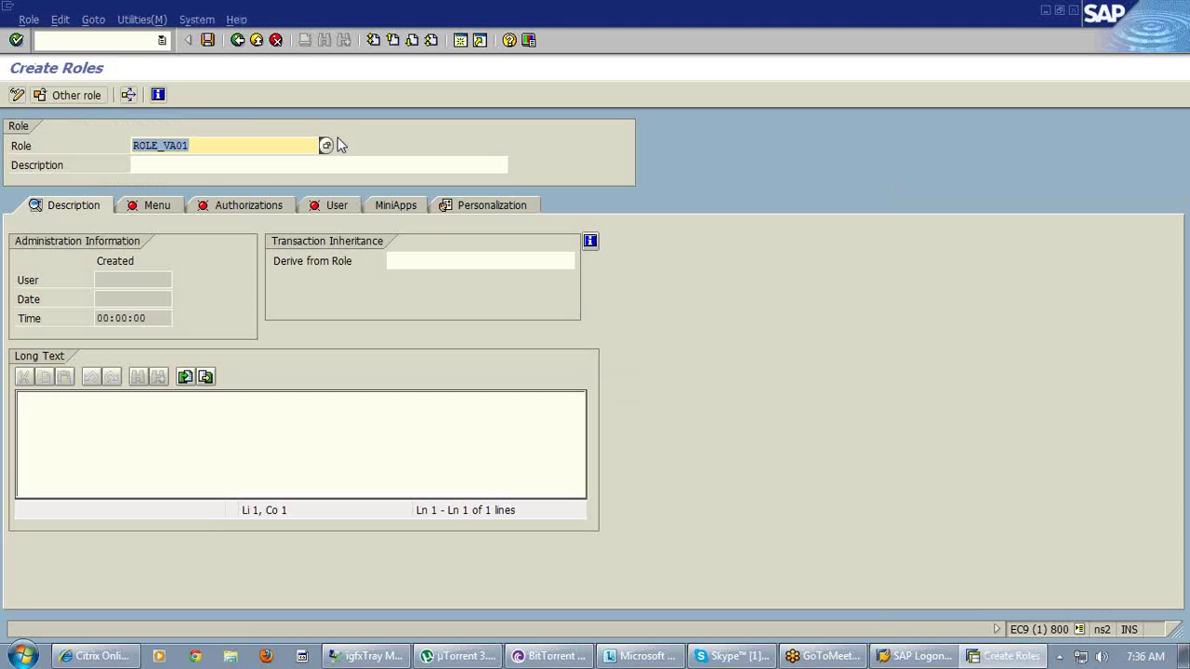
# - Save the new role and assign transaction VA01 to its role menu
pyautogui.click(159, 207)
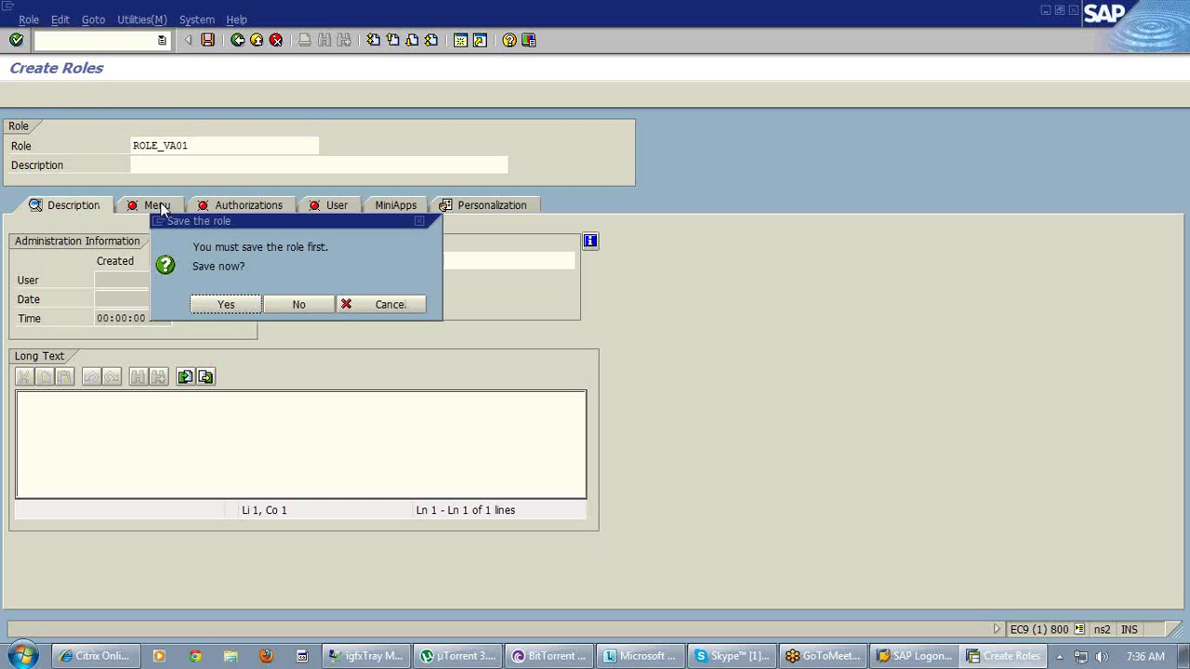
pyautogui.click(241, 308)
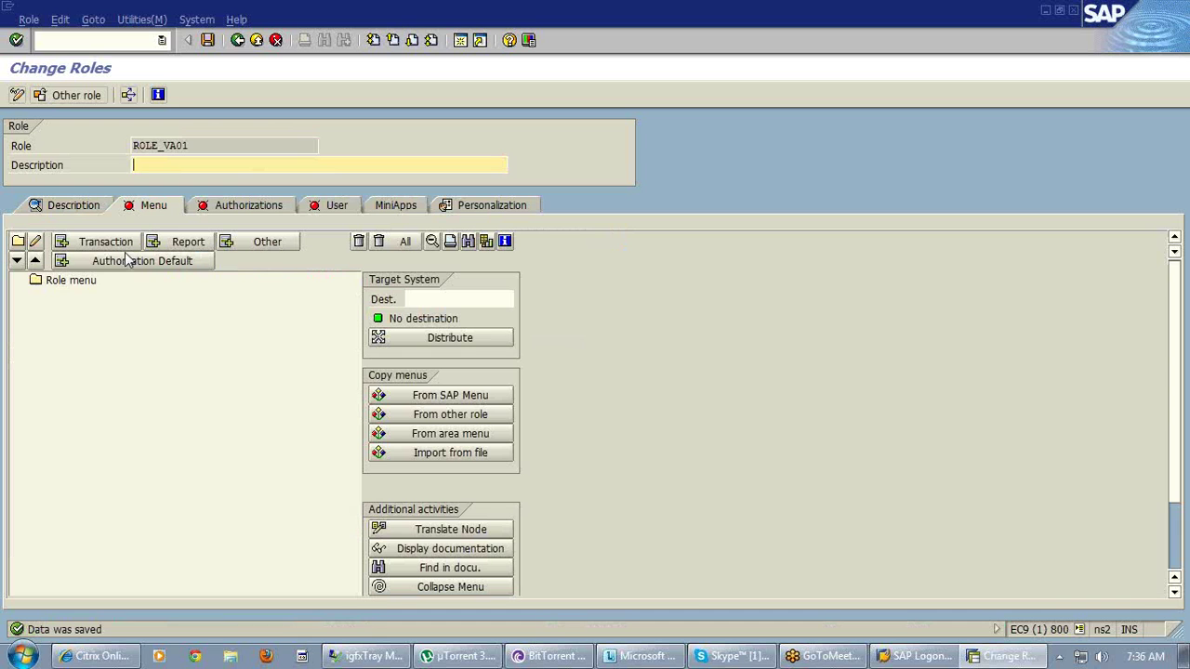
pyautogui.click(117, 243)
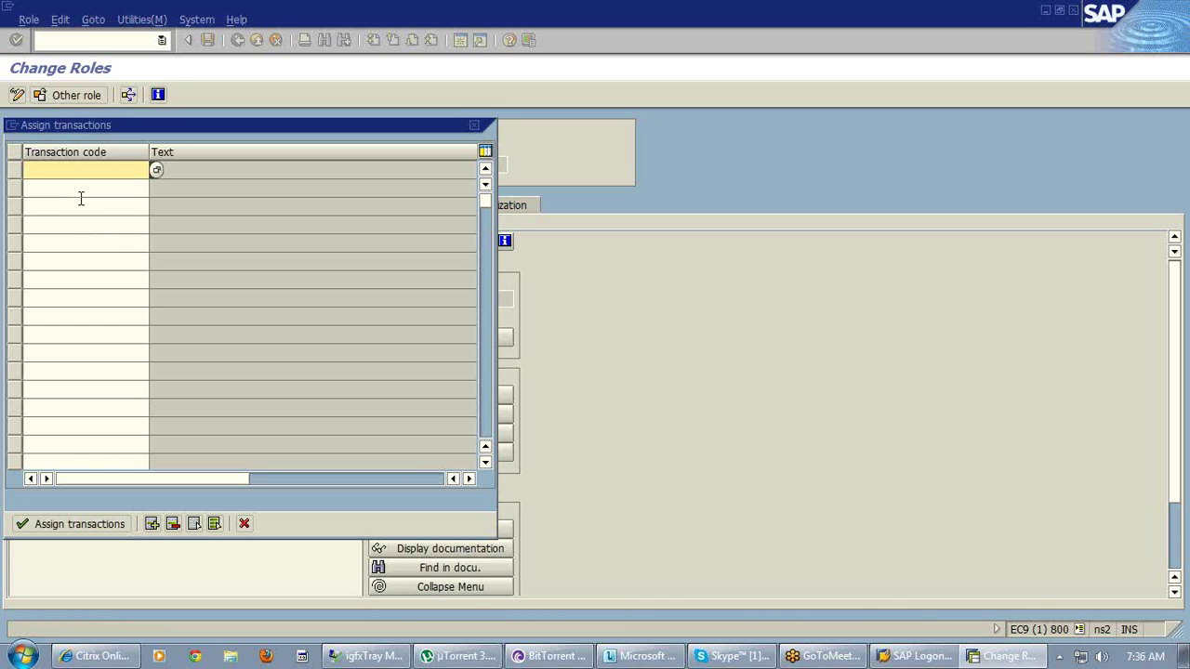
pyautogui.write('va01')
pyautogui.click(99, 522)
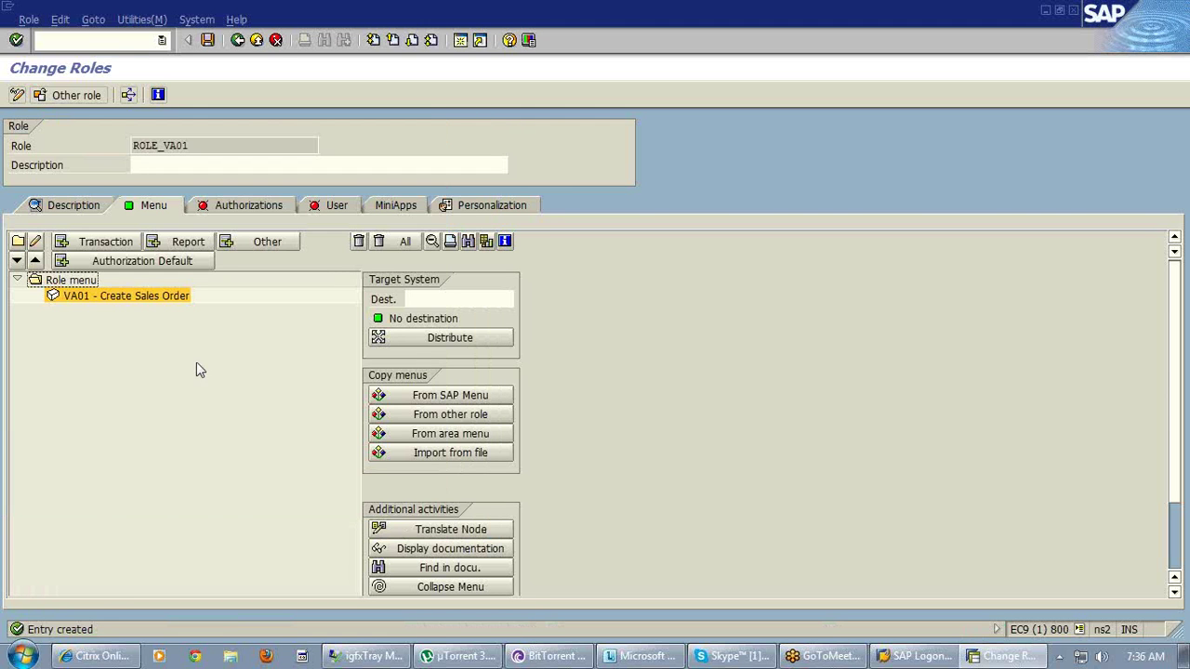
# - Open the role's authorization data in expert mode for profile generation, saving the role first
pyautogui.click(258, 213)
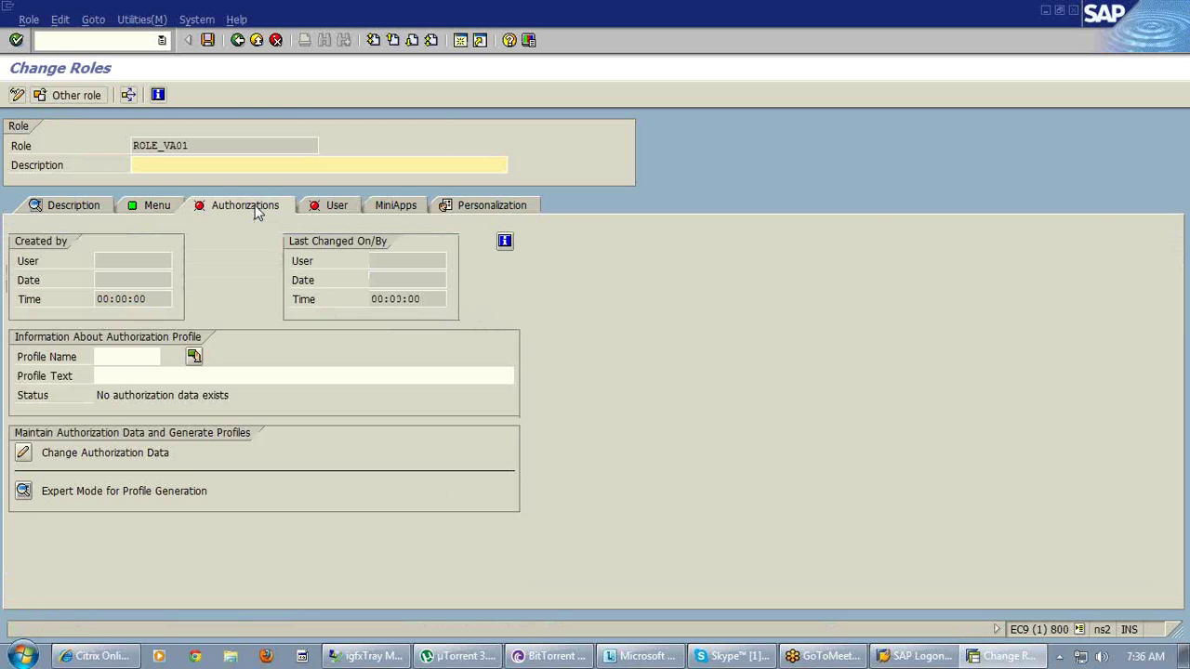
pyautogui.click(23, 492)
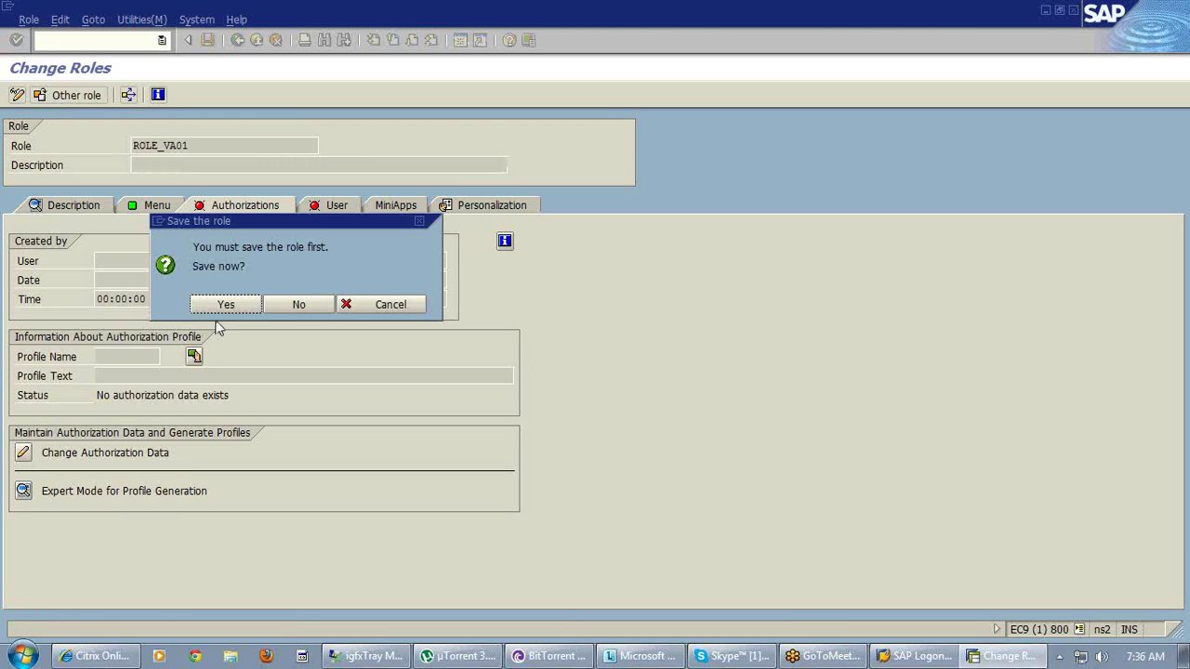
pyautogui.click(244, 307)
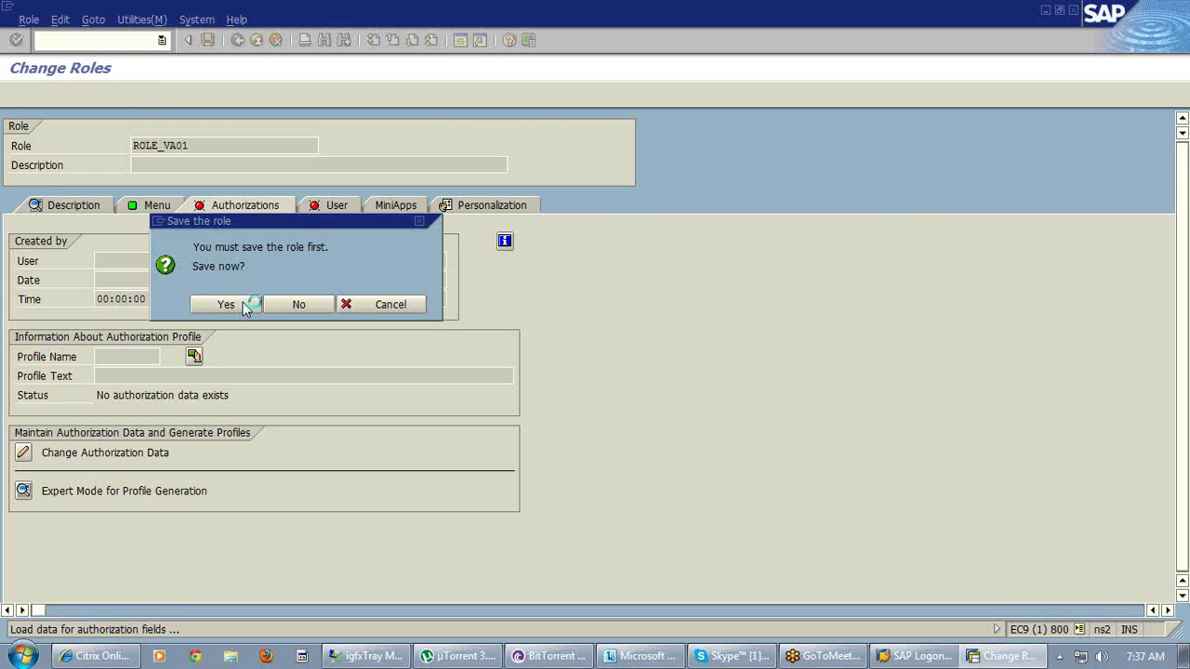
pyautogui.click(246, 308)
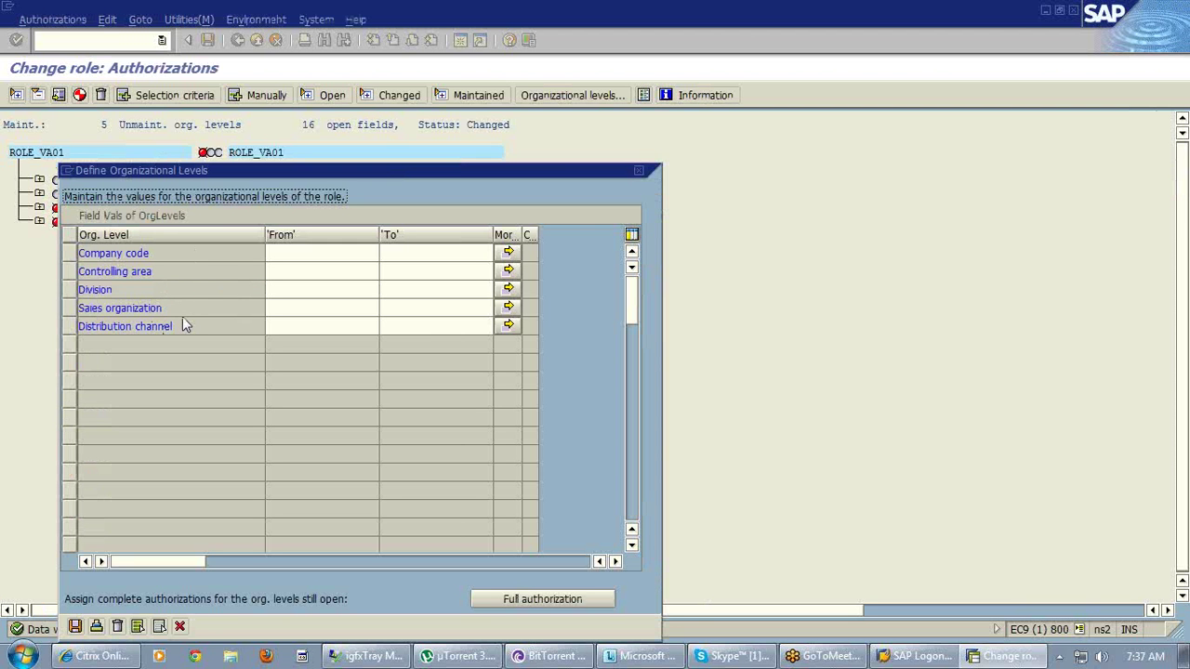
pyautogui.click(288, 253)
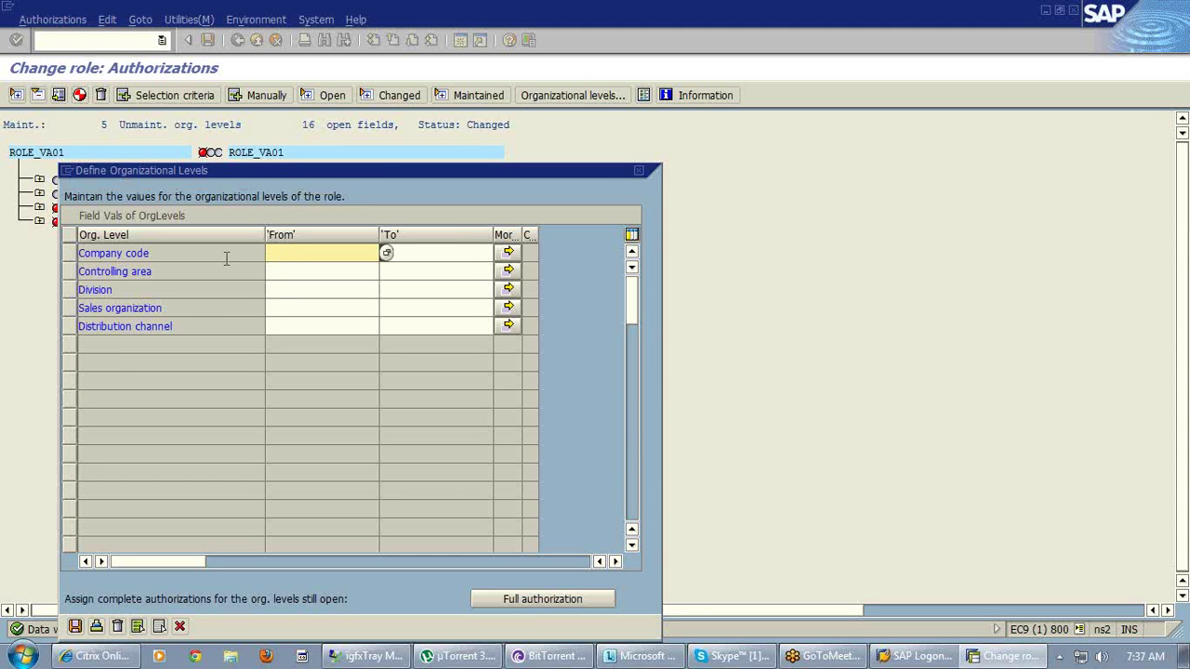
pyautogui.click(167, 257)
pyautogui.click(167, 290)
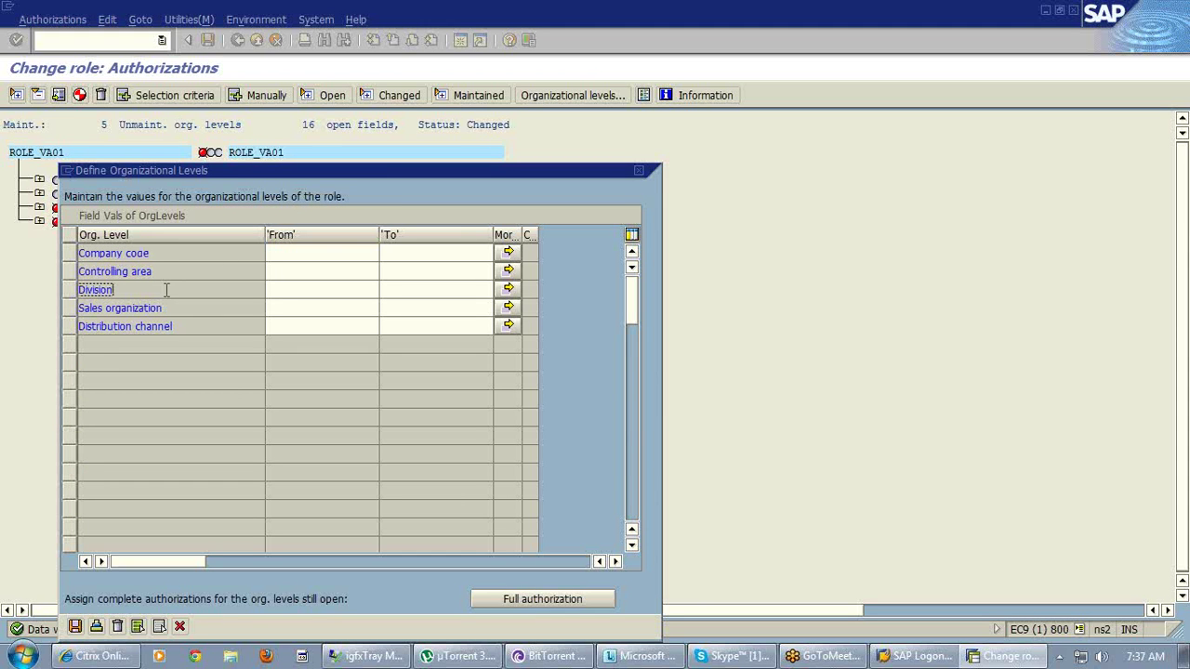
pyautogui.click(171, 311)
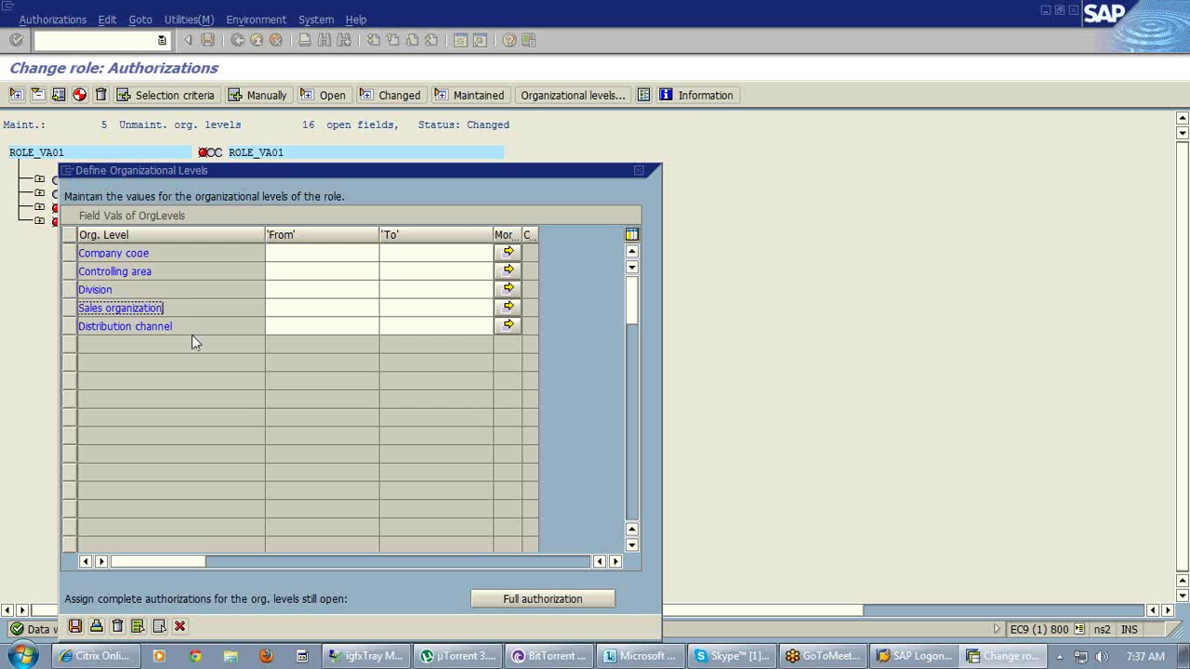
pyautogui.click(194, 328)
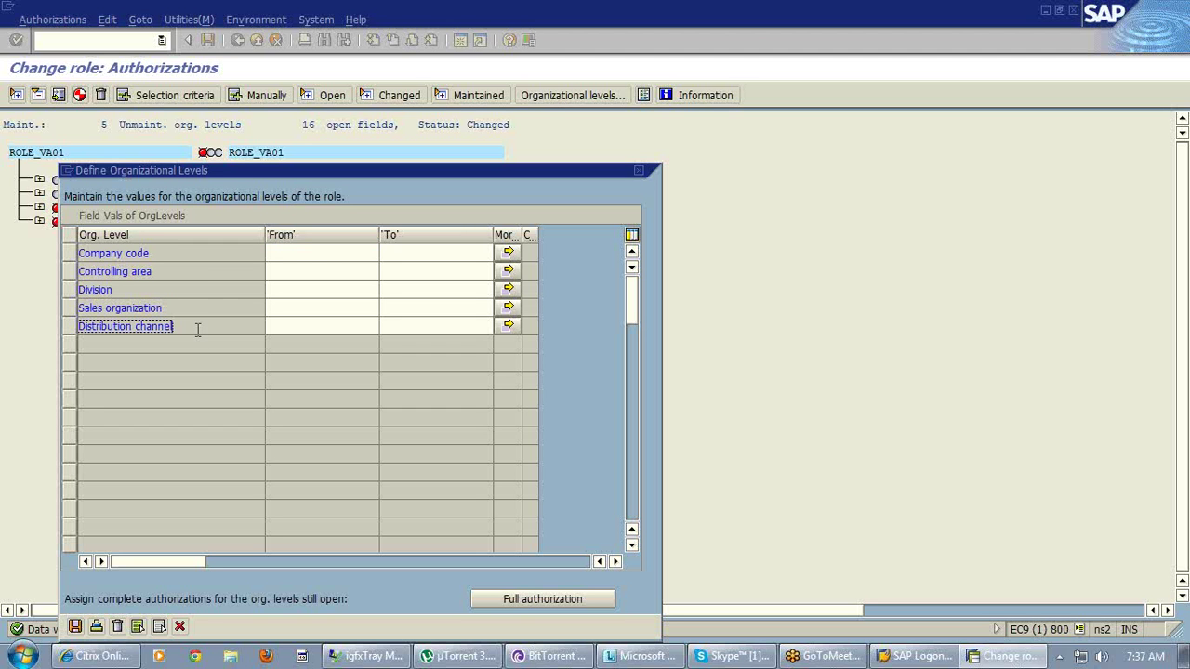
# - Assign full authorization to the open organizational levels, save them, and give full authorization to all unmaintained fields of ROLE_VA01
pyautogui.click(317, 249)
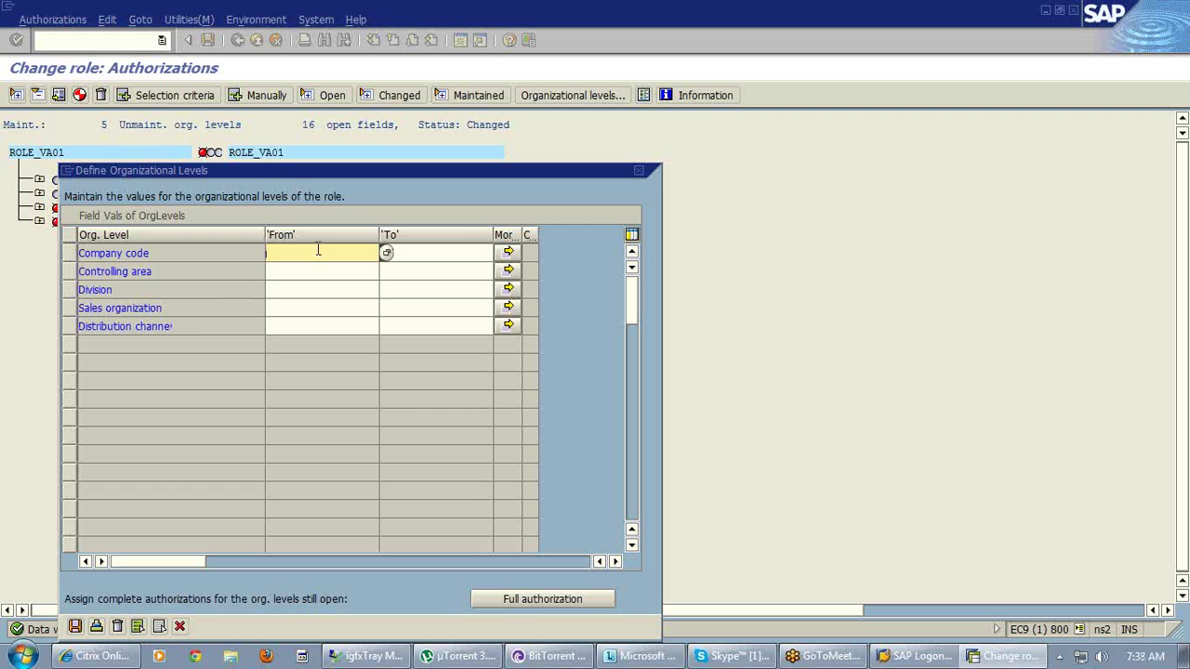
pyautogui.click(526, 598)
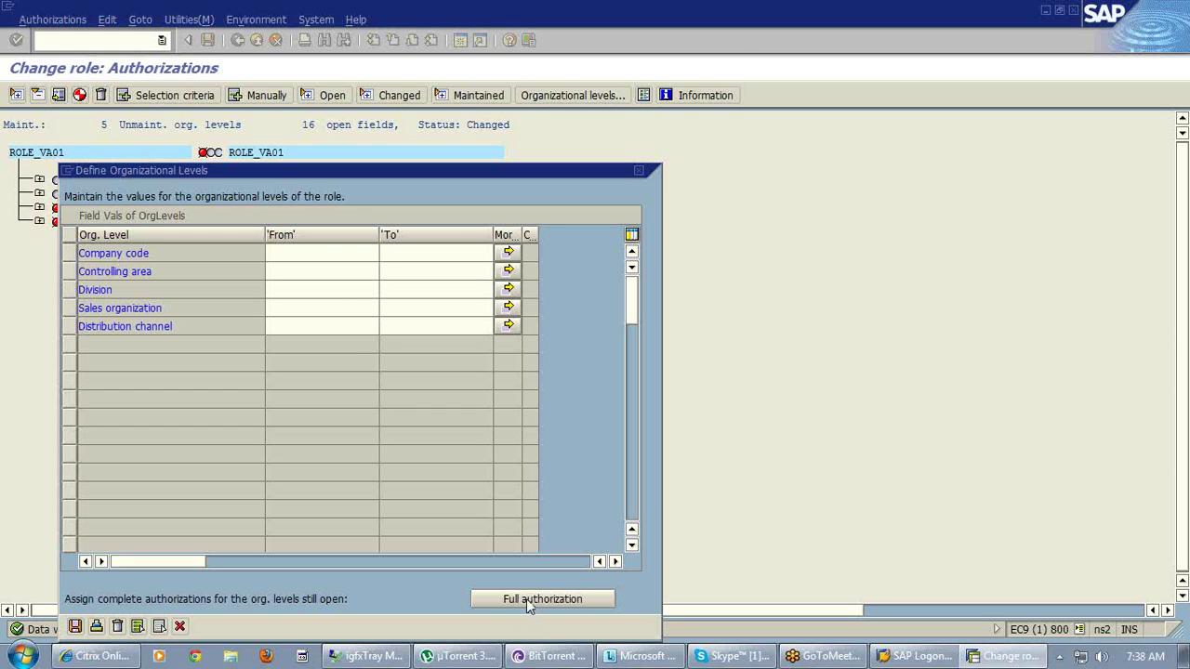
pyautogui.click(74, 627)
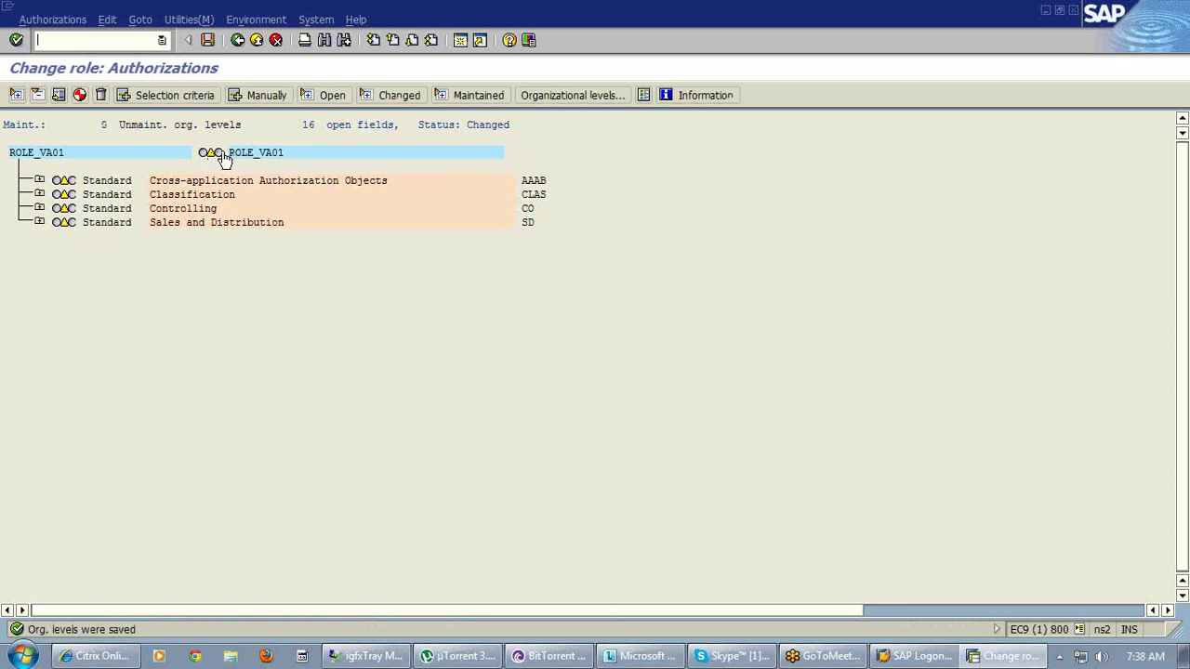
pyautogui.click(221, 154)
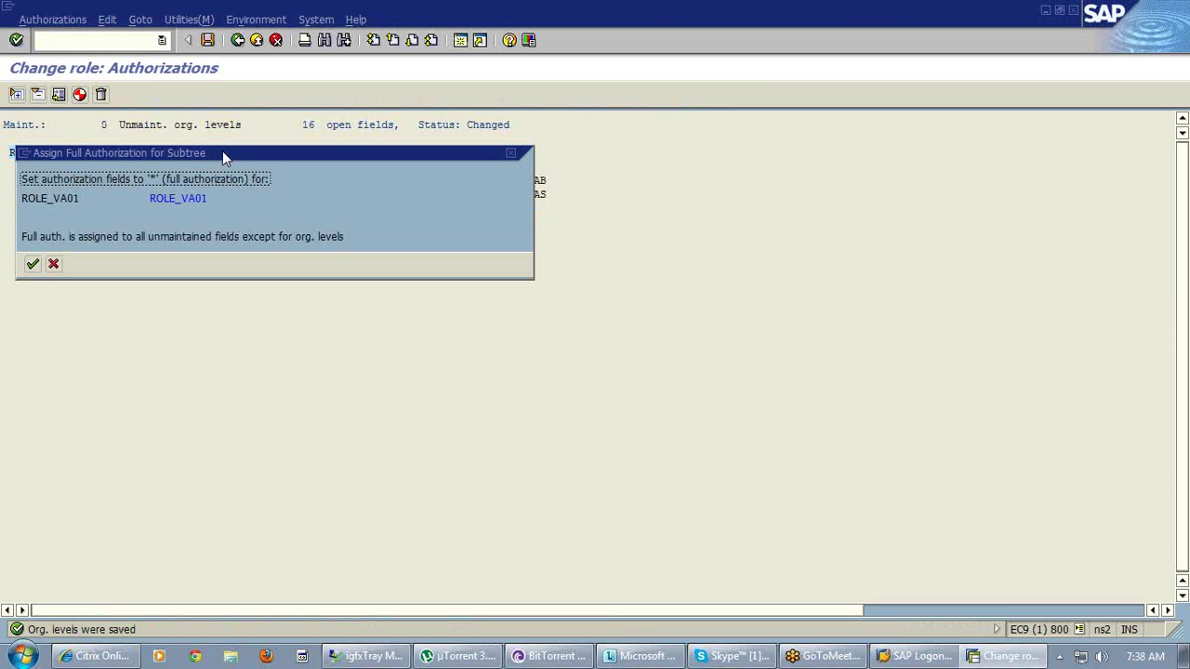
pyautogui.click(31, 265)
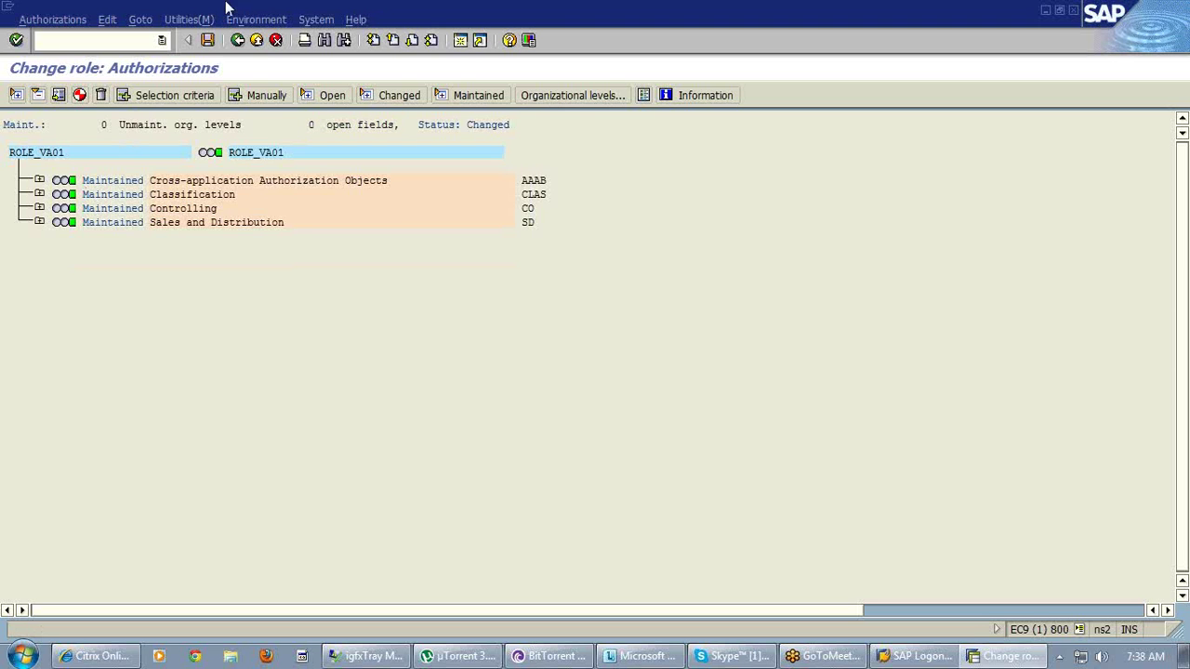
# - Save the authorization data with the proposed profile name and text, and generate the authorization profile
pyautogui.click(208, 41)
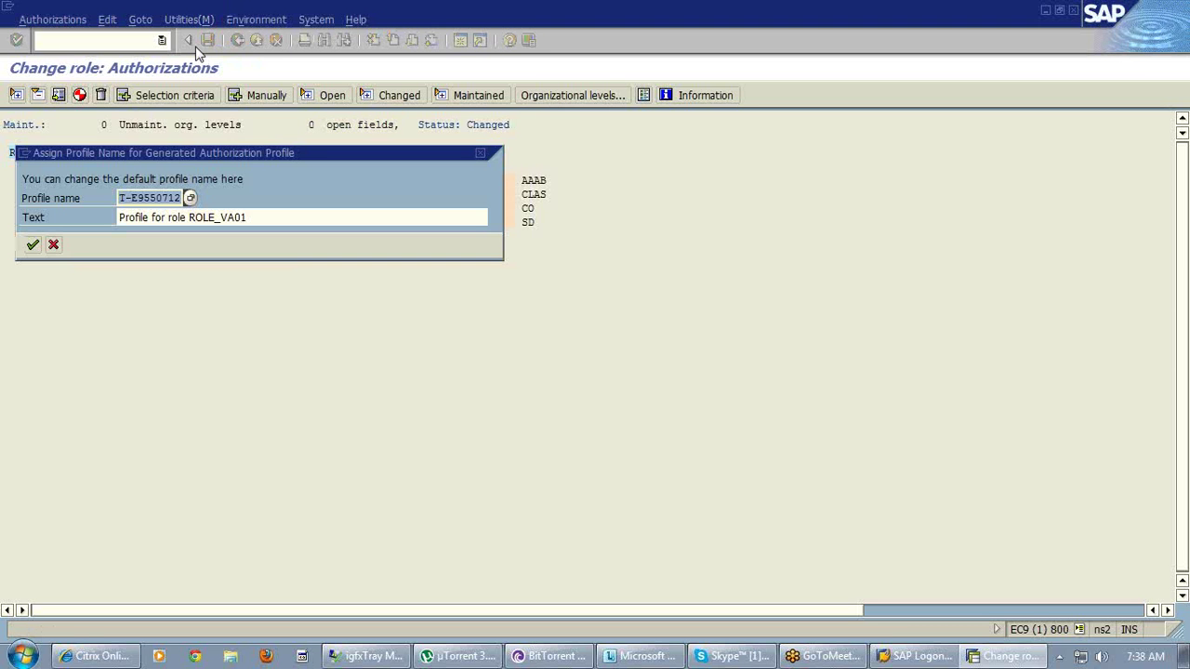
pyautogui.click(33, 245)
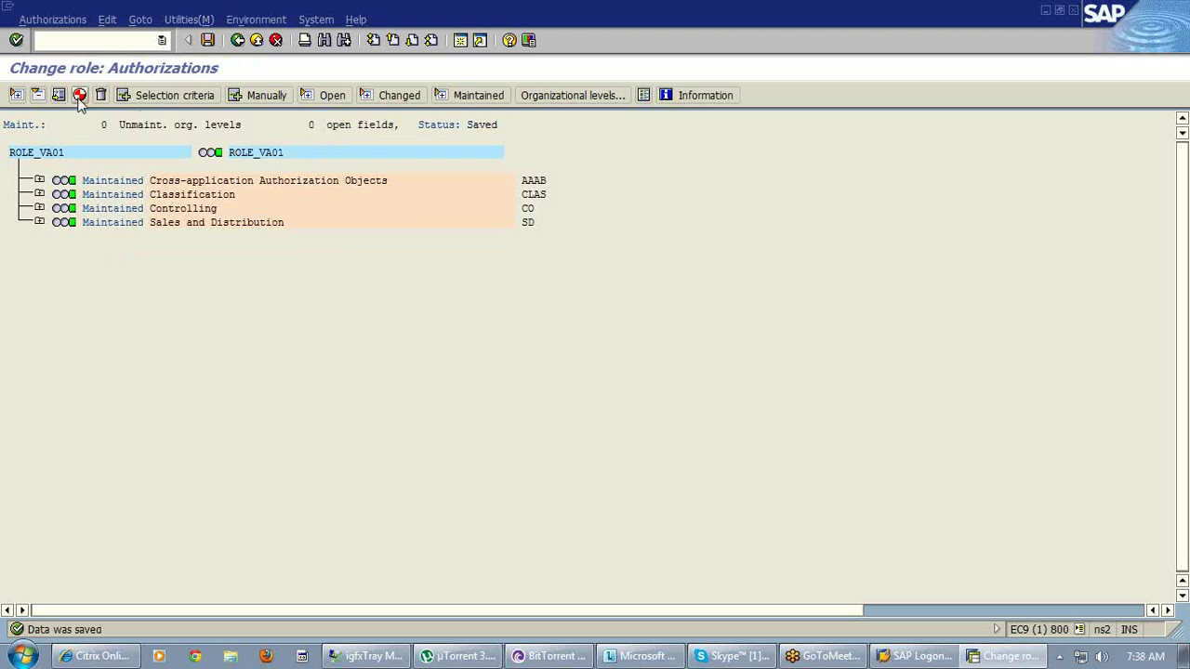
pyautogui.click(80, 95)
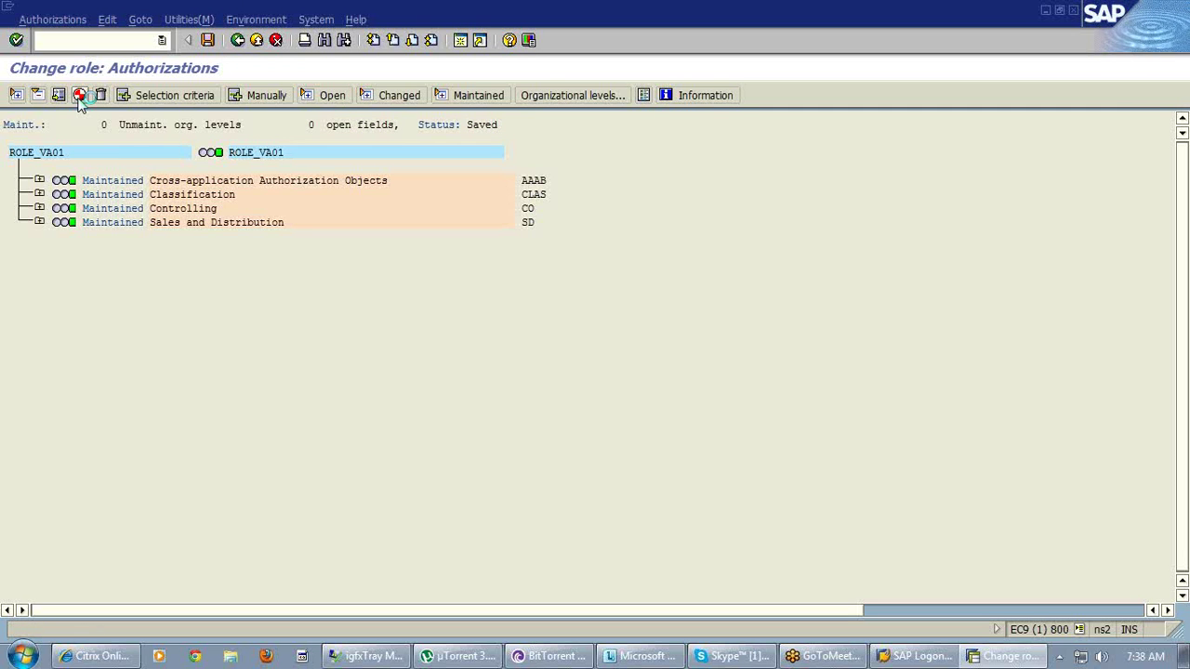
# - Return to role maintenance and start creating a single role named ROLE_VA01_CHILD1
pyautogui.click(239, 45)
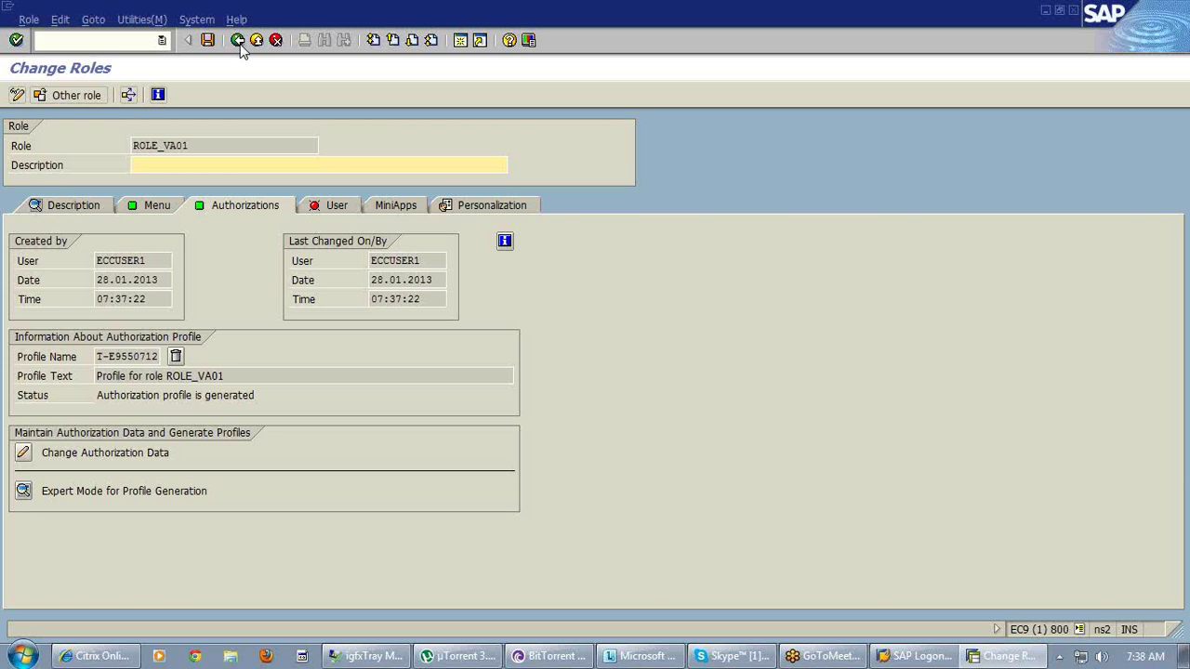
pyautogui.click(239, 45)
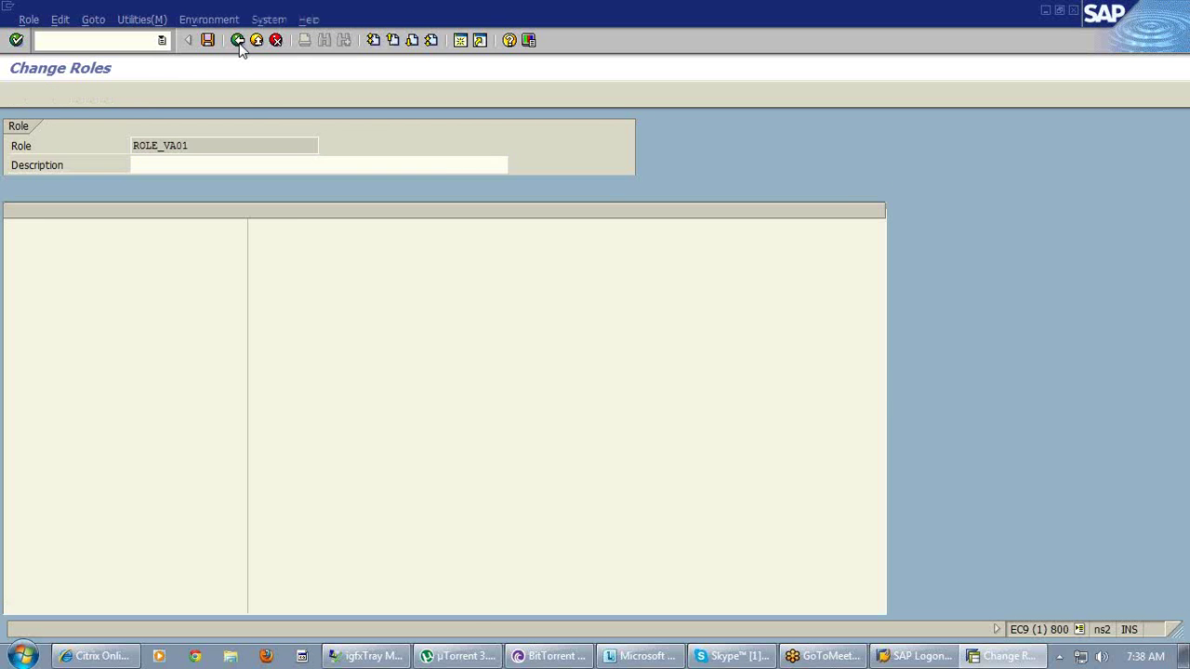
pyautogui.click(164, 125)
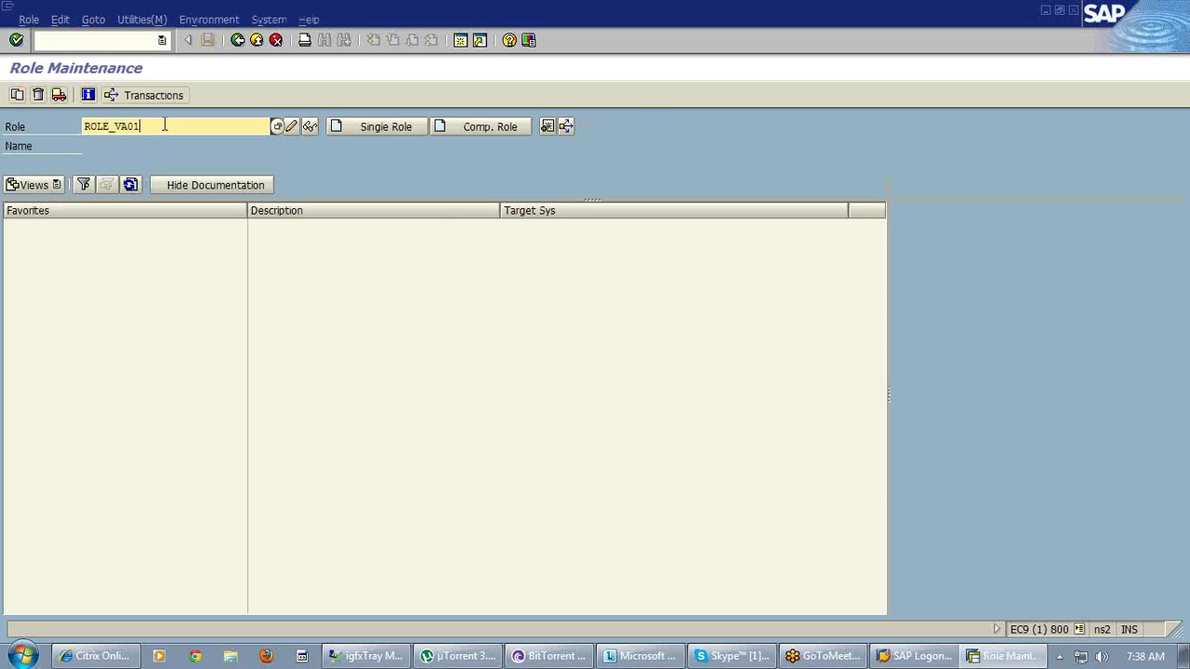
pyautogui.write('_child1')
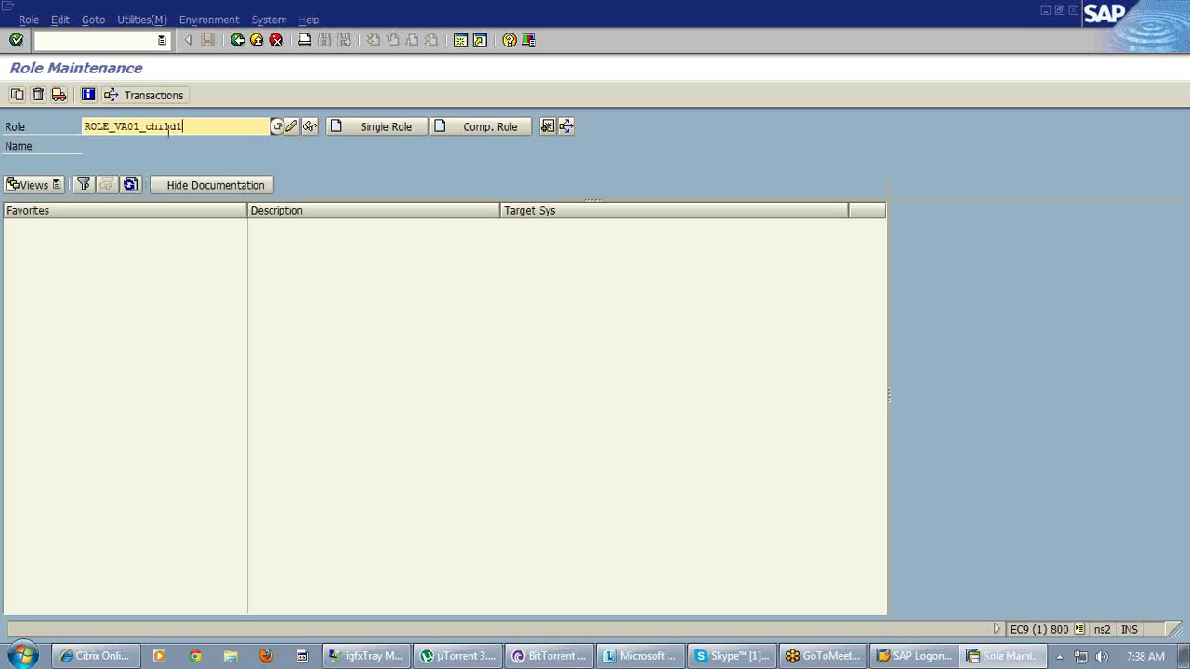
pyautogui.click(353, 131)
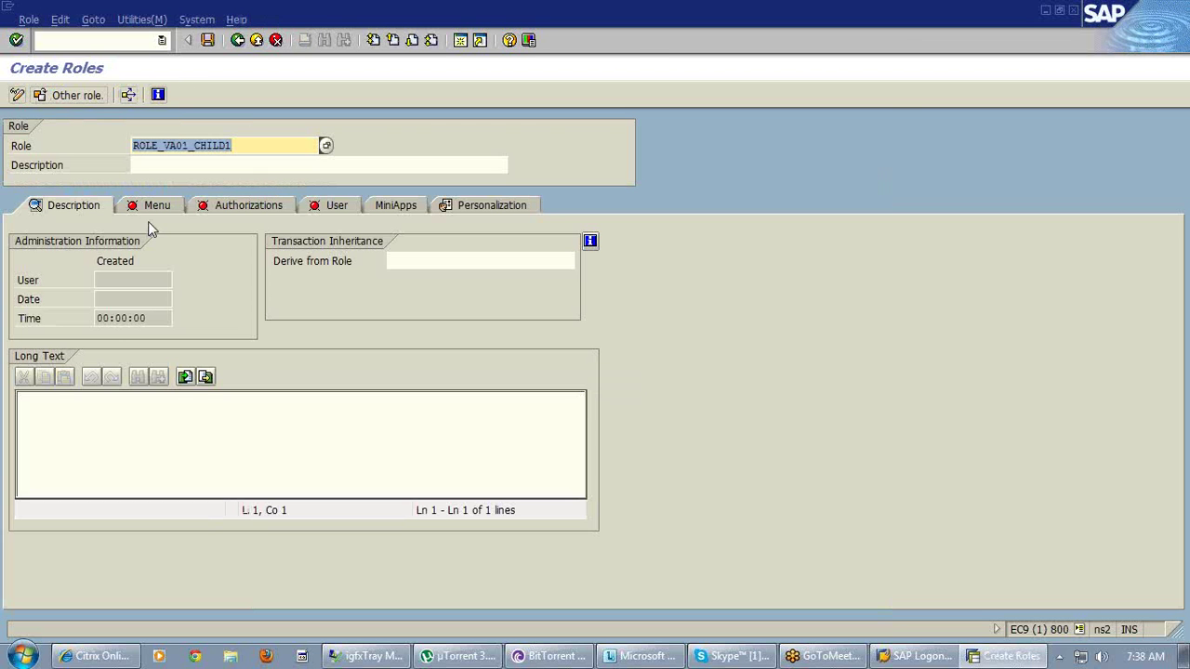
# - Save the new role and derive it from parent role ROLE_VA01, confirming the inheritance
pyautogui.click(423, 263)
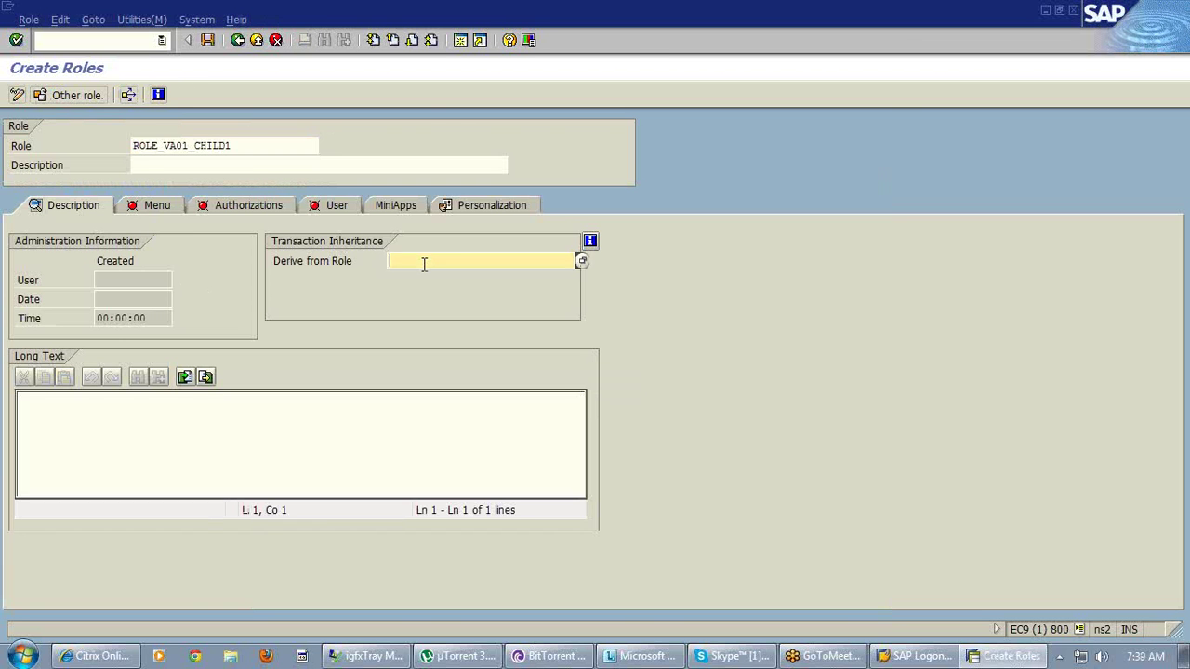
pyautogui.press('F4')
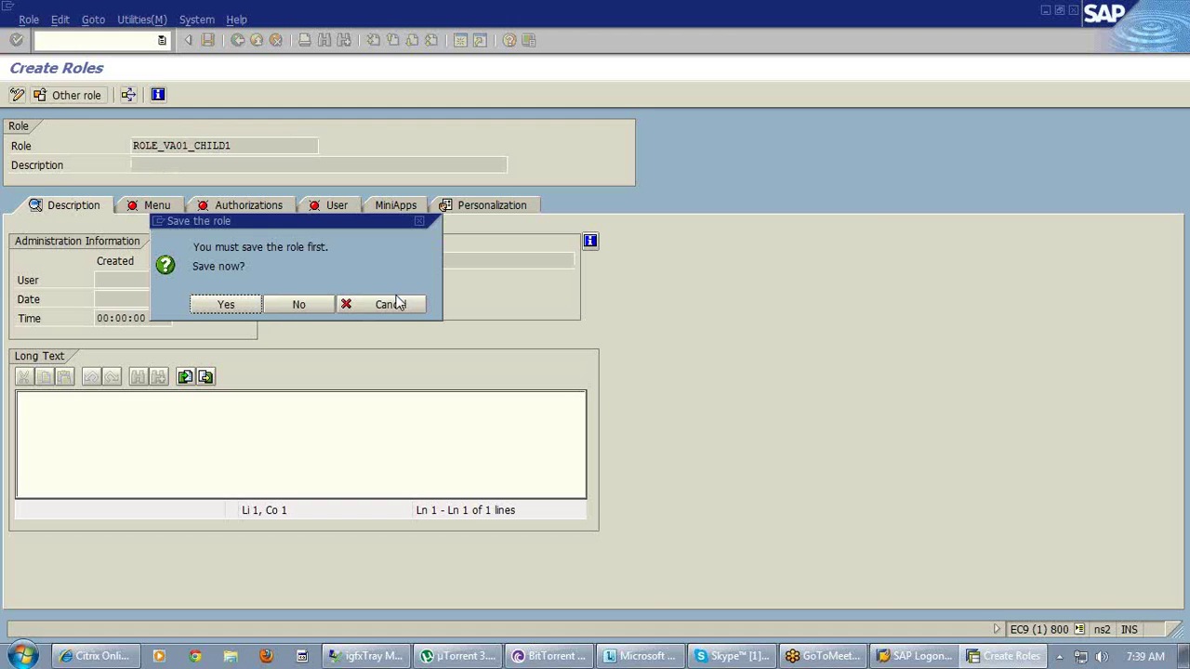
pyautogui.click(258, 309)
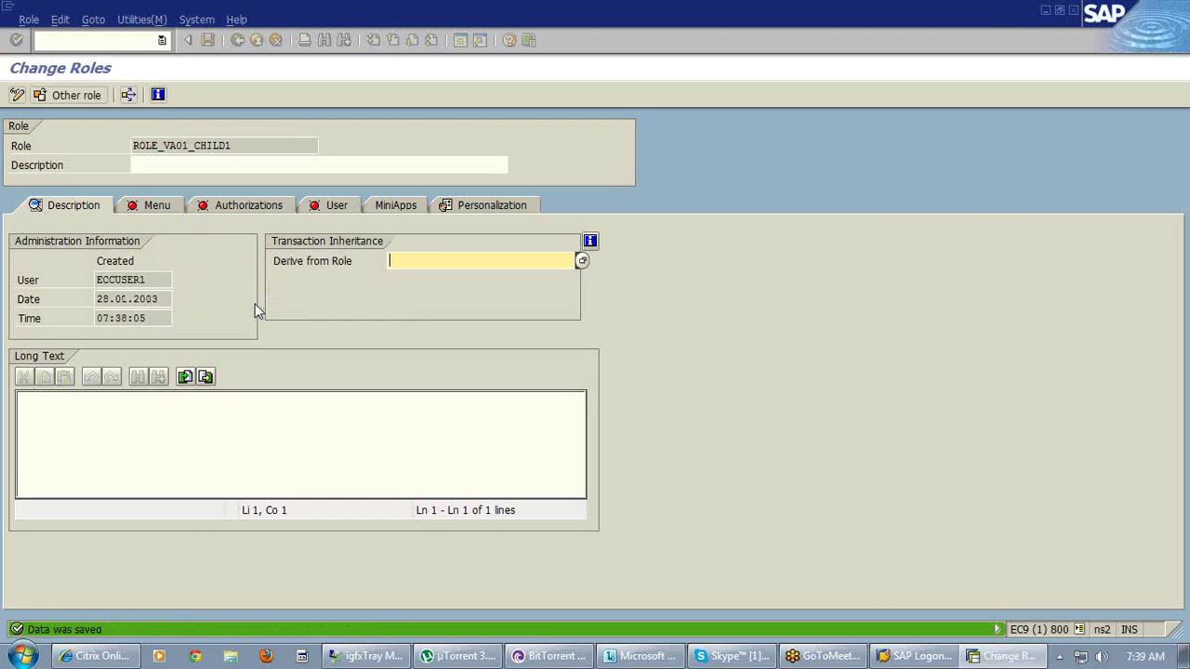
pyautogui.write('role')
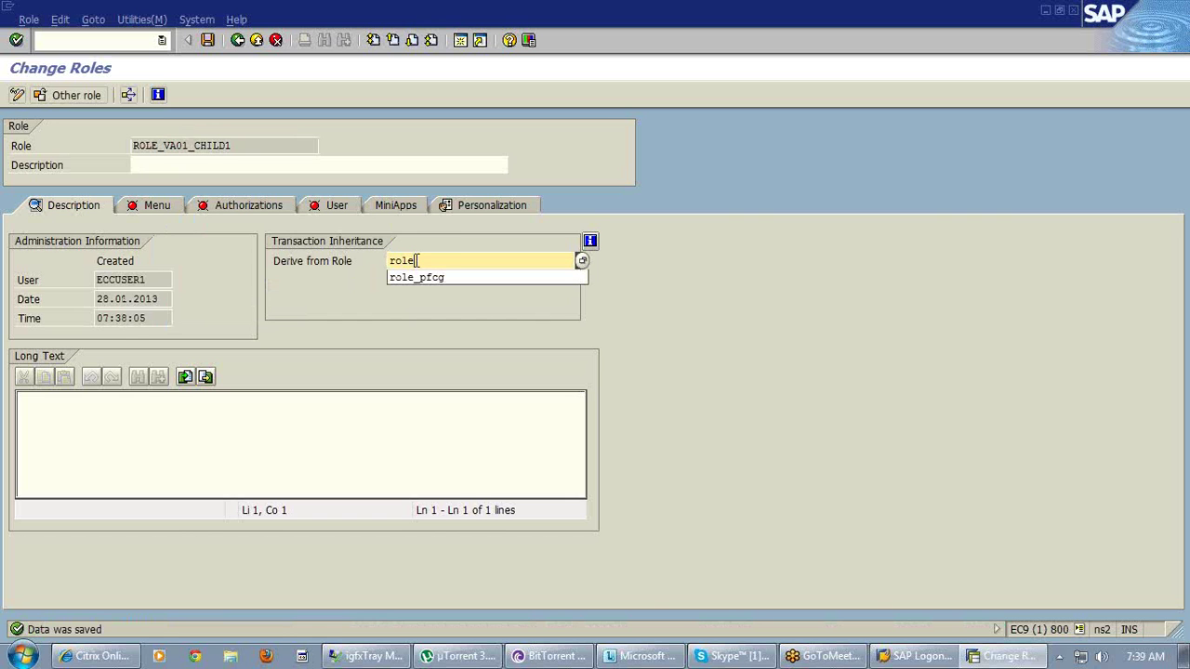
pyautogui.write('_va01')
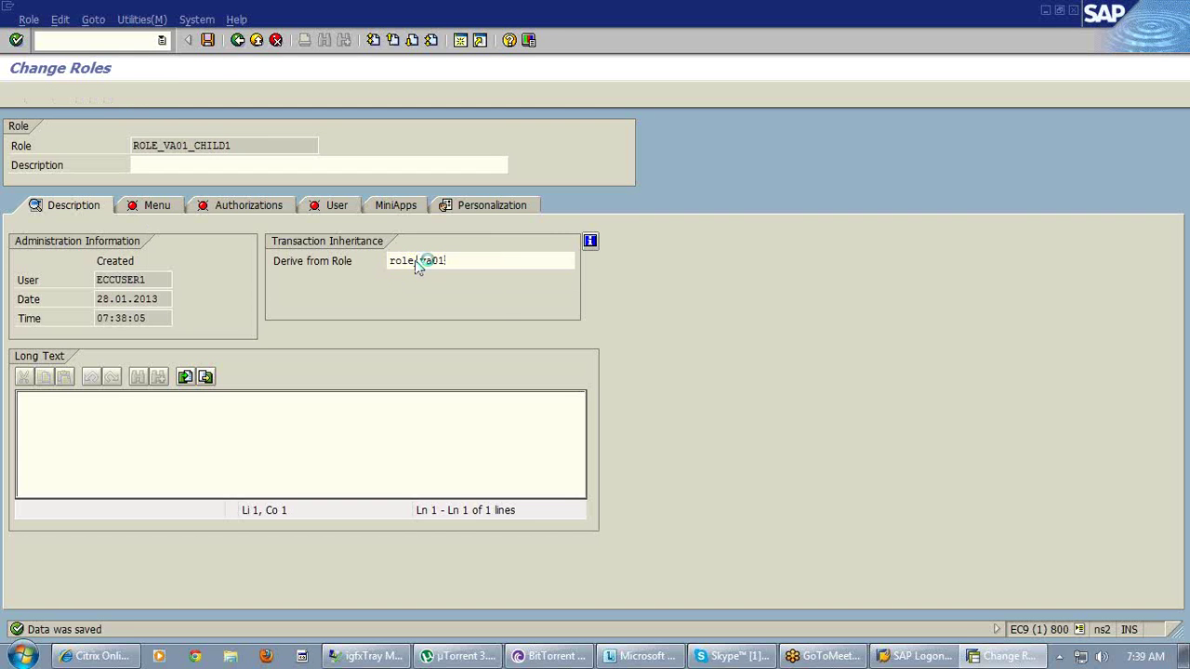
pyautogui.press('Return')
pyautogui.click(250, 301)
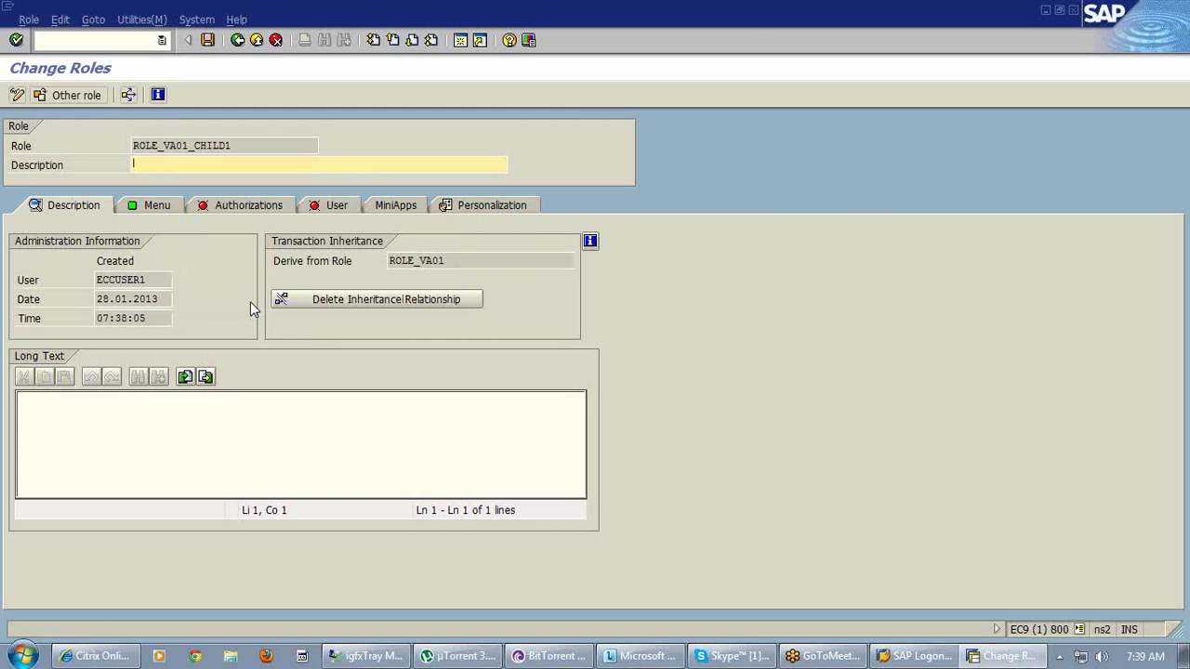
# - Open the authorization data of ROLE_VA01_CHILD1 in expert mode for profile generation, saving the role first
pyautogui.click(244, 212)
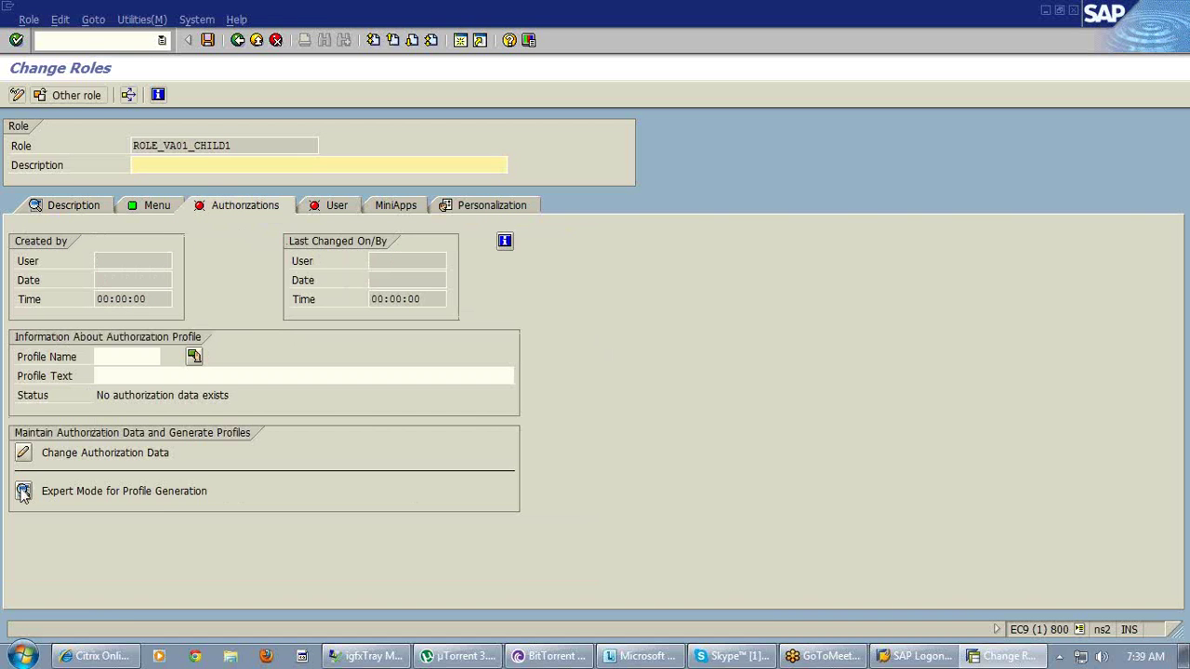
pyautogui.click(22, 491)
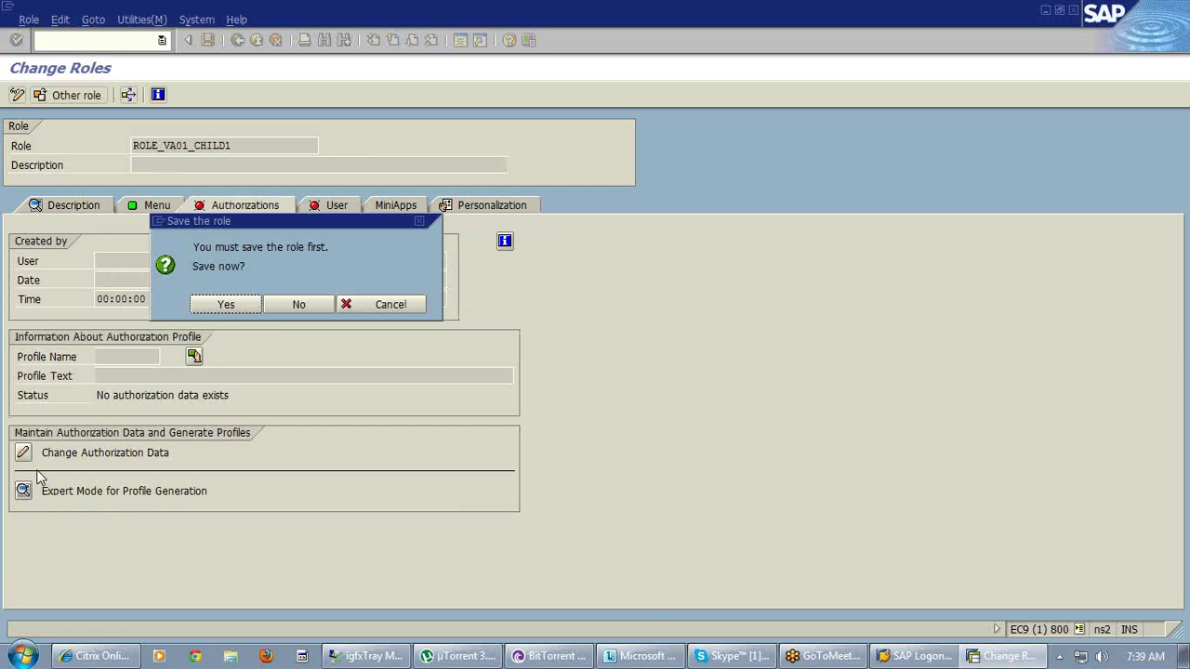
pyautogui.click(228, 307)
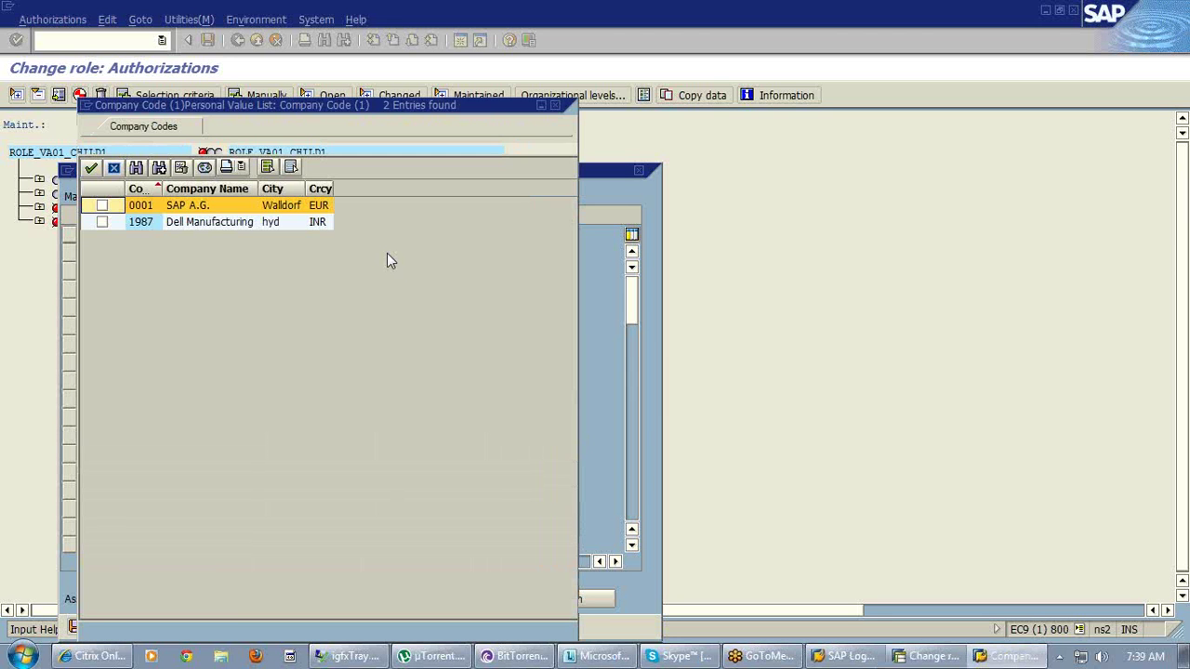
# - Set the company code to 0001 and the controlling area, division, sales organization and distribution channel to *
pyautogui.click(103, 206)
pyautogui.click(91, 167)
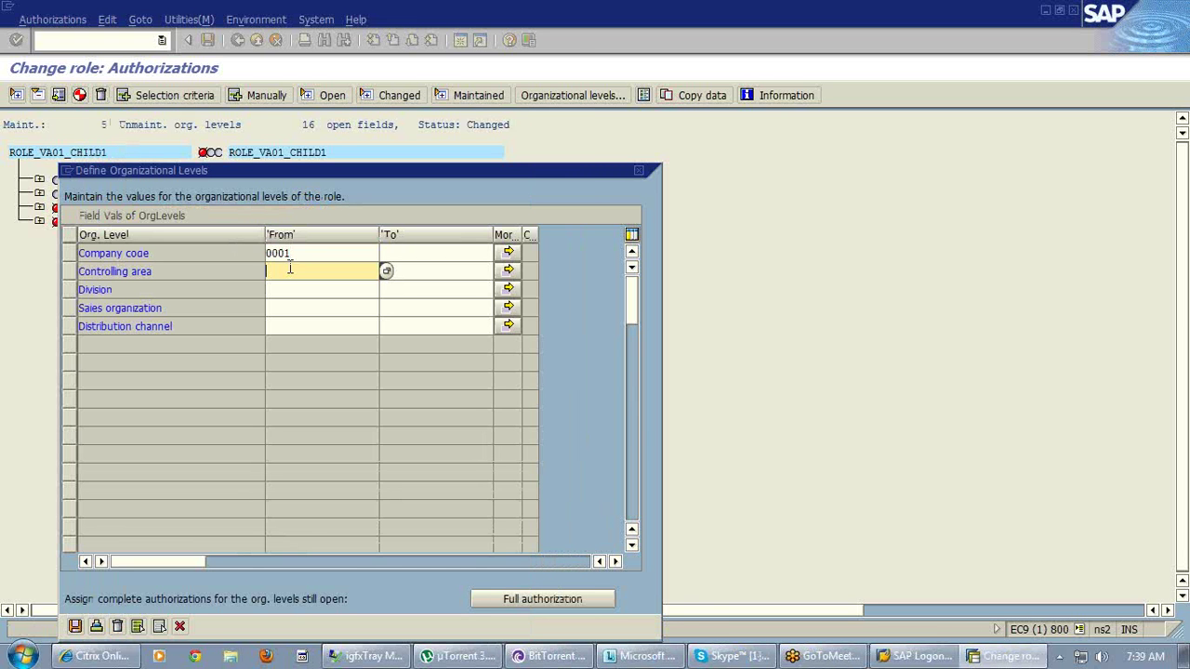
pyautogui.write('*')
pyautogui.click(291, 286)
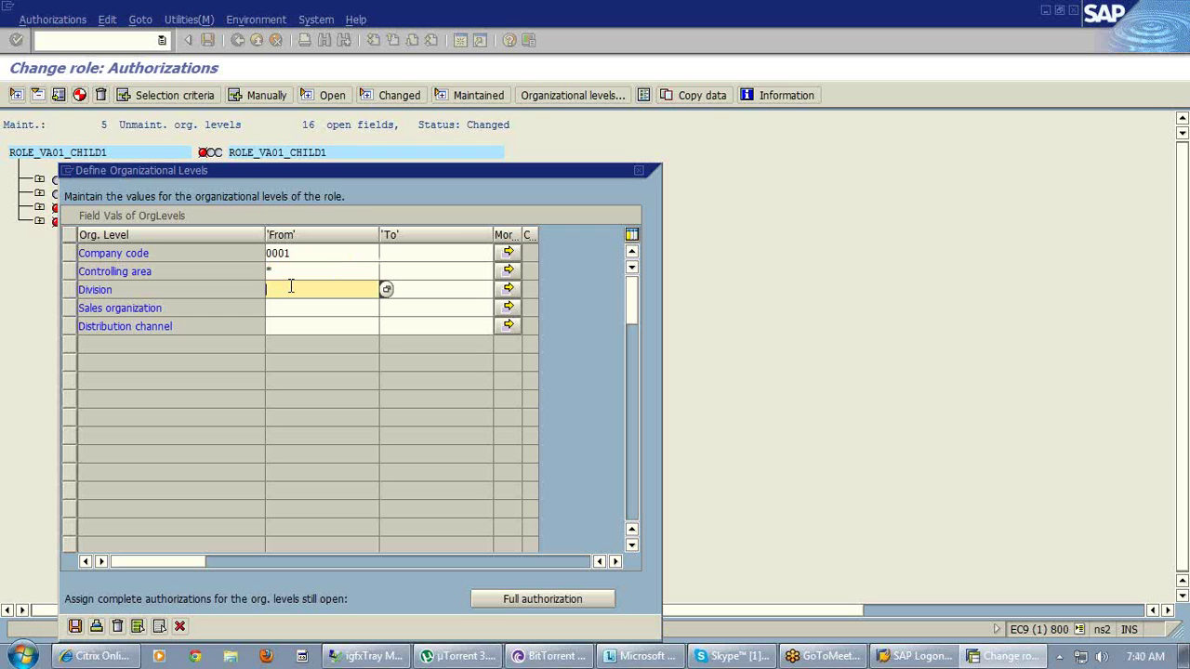
pyautogui.write('*')
pyautogui.click(281, 307)
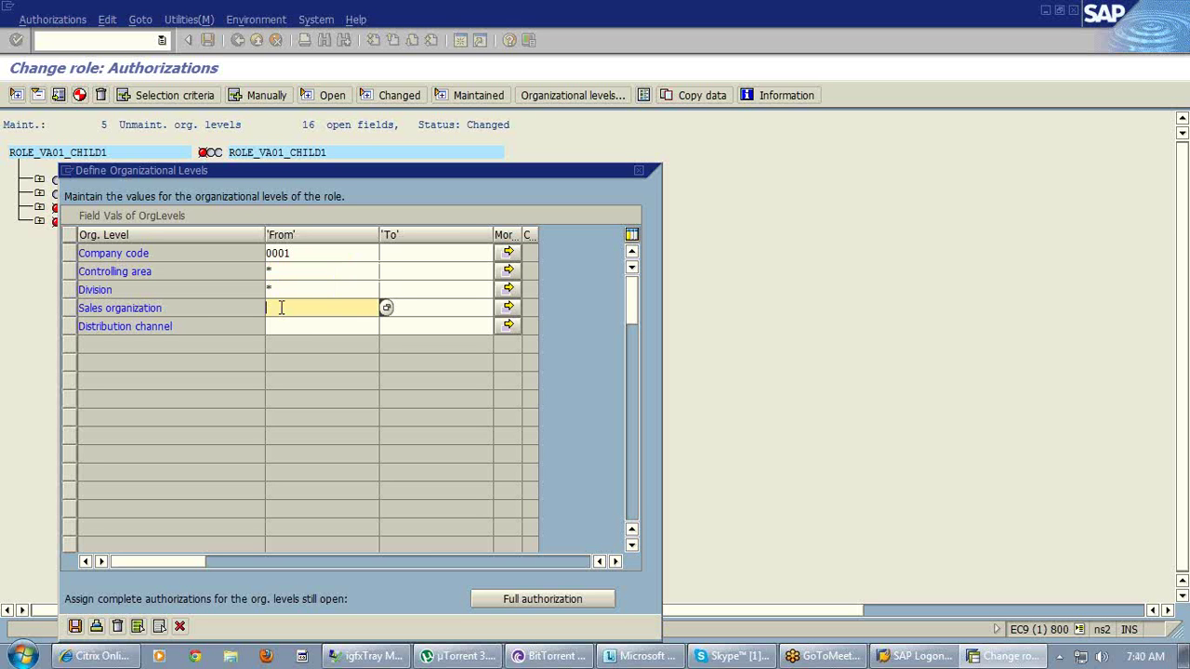
pyautogui.write('*')
pyautogui.click(277, 326)
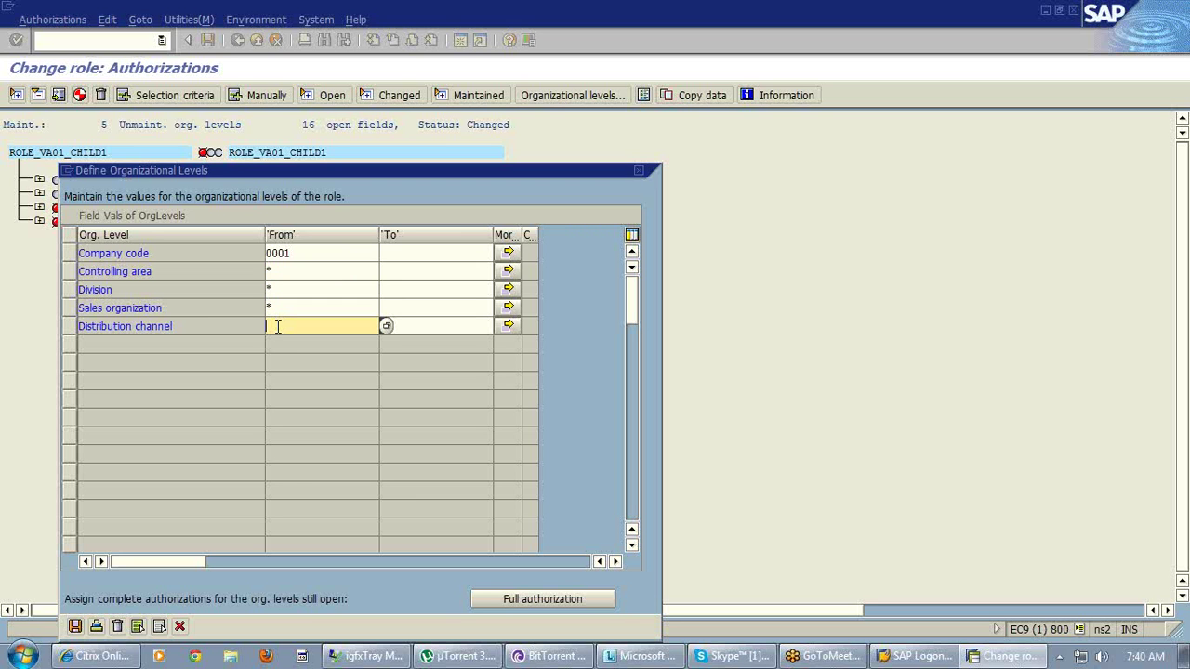
pyautogui.write('*')
# - Save the organizational levels of ROLE_VA01_CHILD1 and reopen them to review their values
pyautogui.click(319, 254)
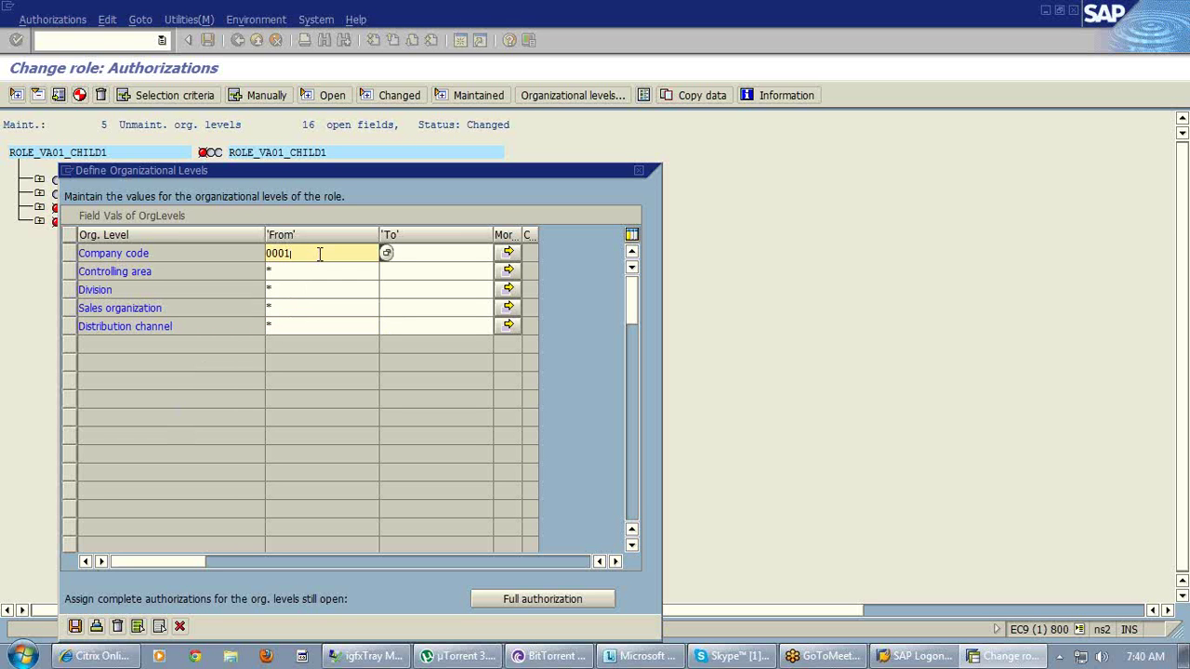
pyautogui.click(76, 626)
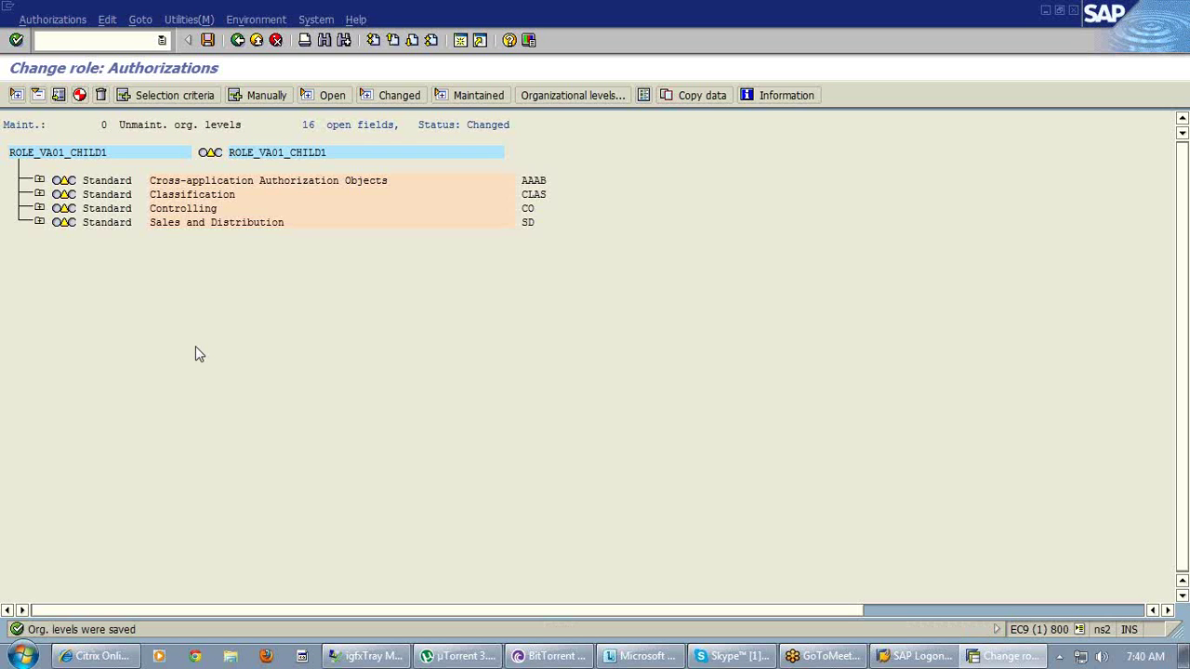
pyautogui.click(556, 97)
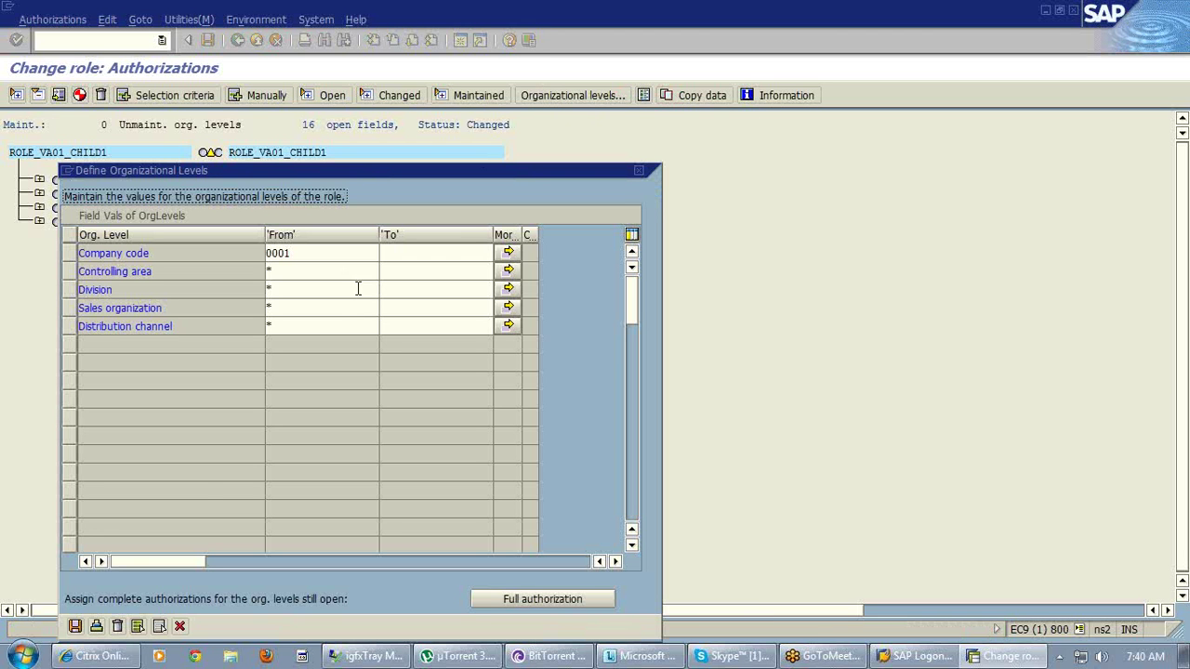
pyautogui.click(75, 625)
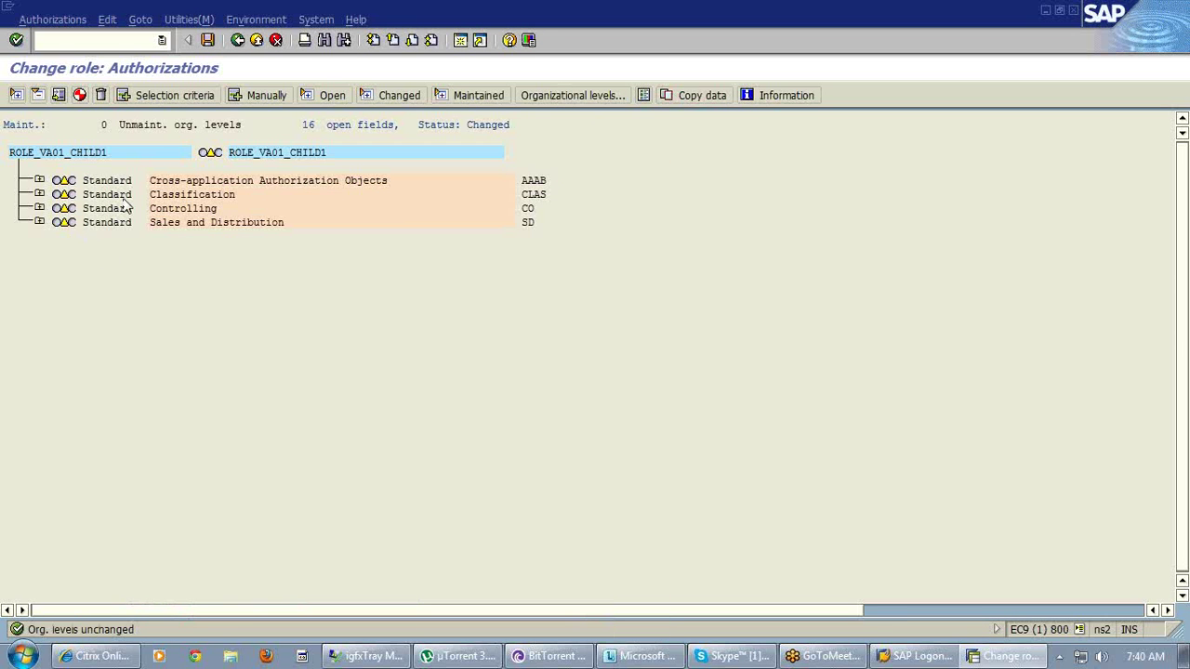
# - Save the authorization data with the proposed profile name and text, and generate the profile despite the open authorizations
pyautogui.click(207, 40)
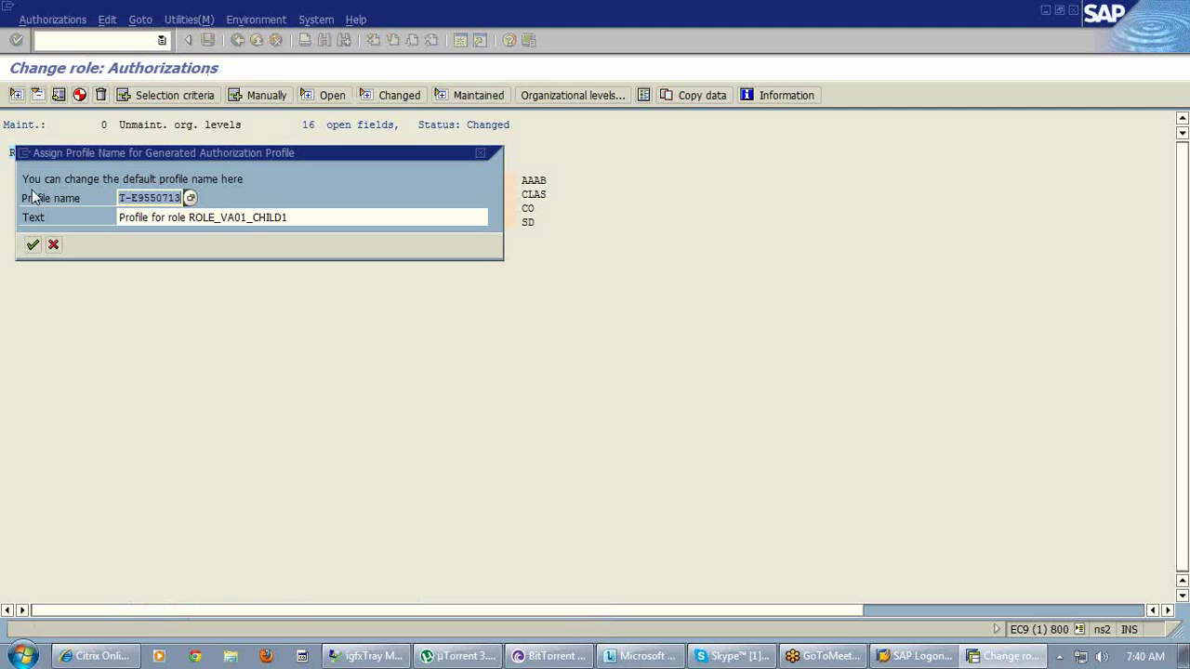
pyautogui.click(32, 245)
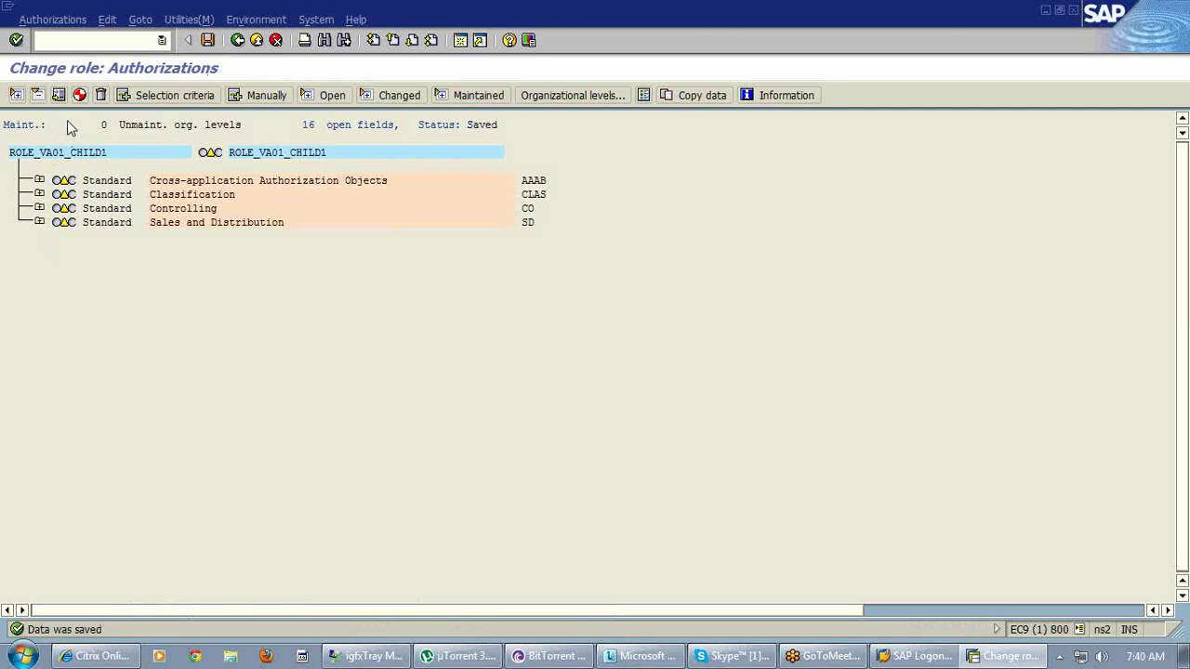
pyautogui.click(80, 96)
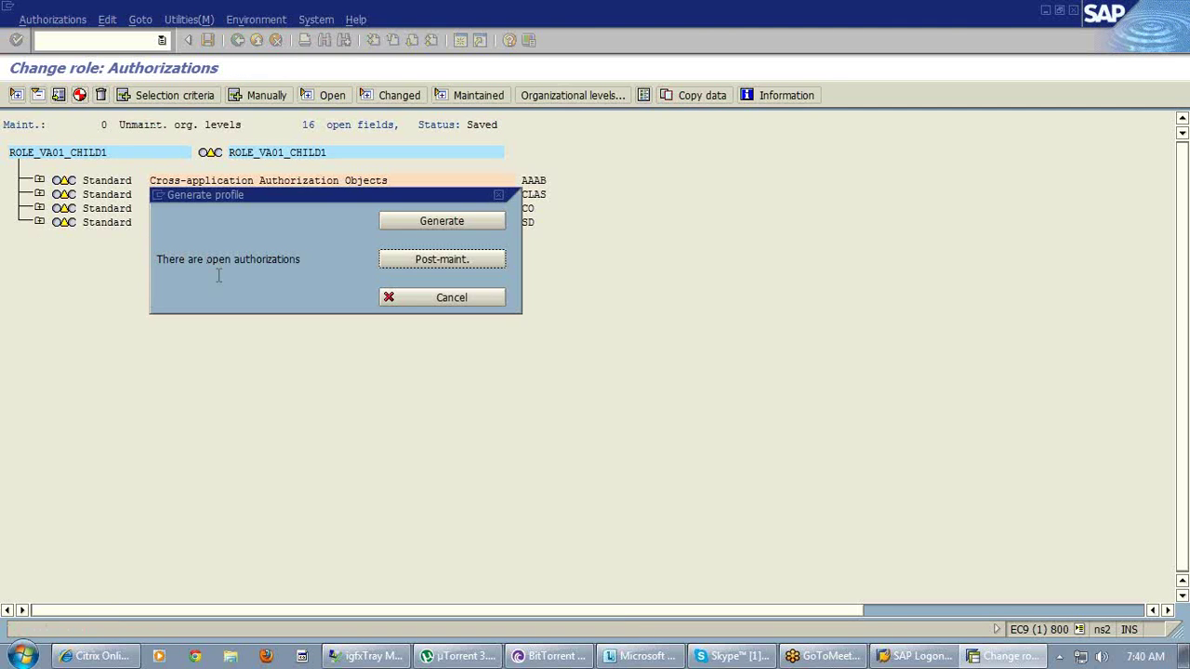
pyautogui.click(404, 222)
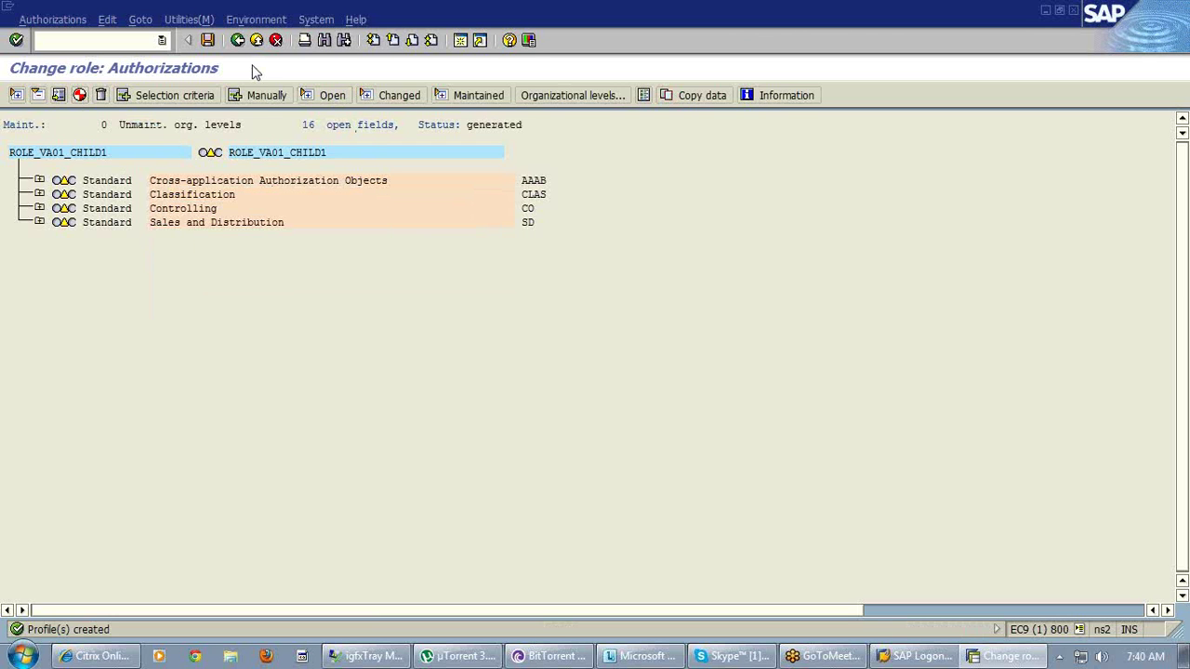
# - Assign the user's ID to ROLE_VA01_CHILD1 and run the complete user master comparison, saving the role
pyautogui.click(237, 41)
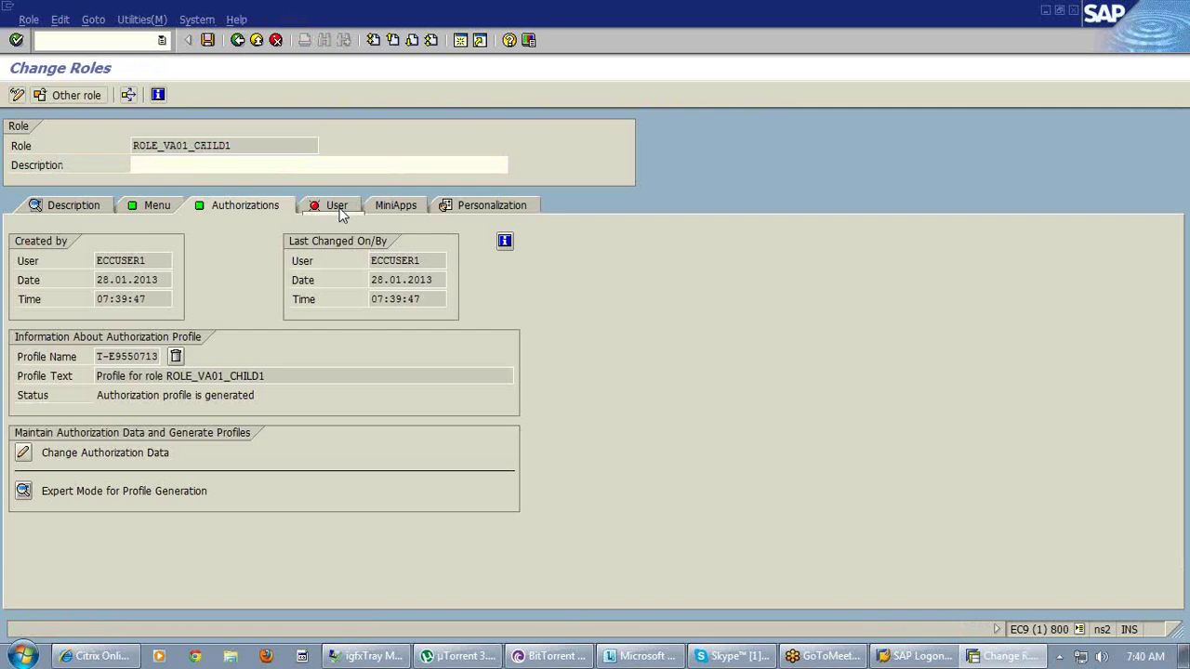
pyautogui.click(337, 205)
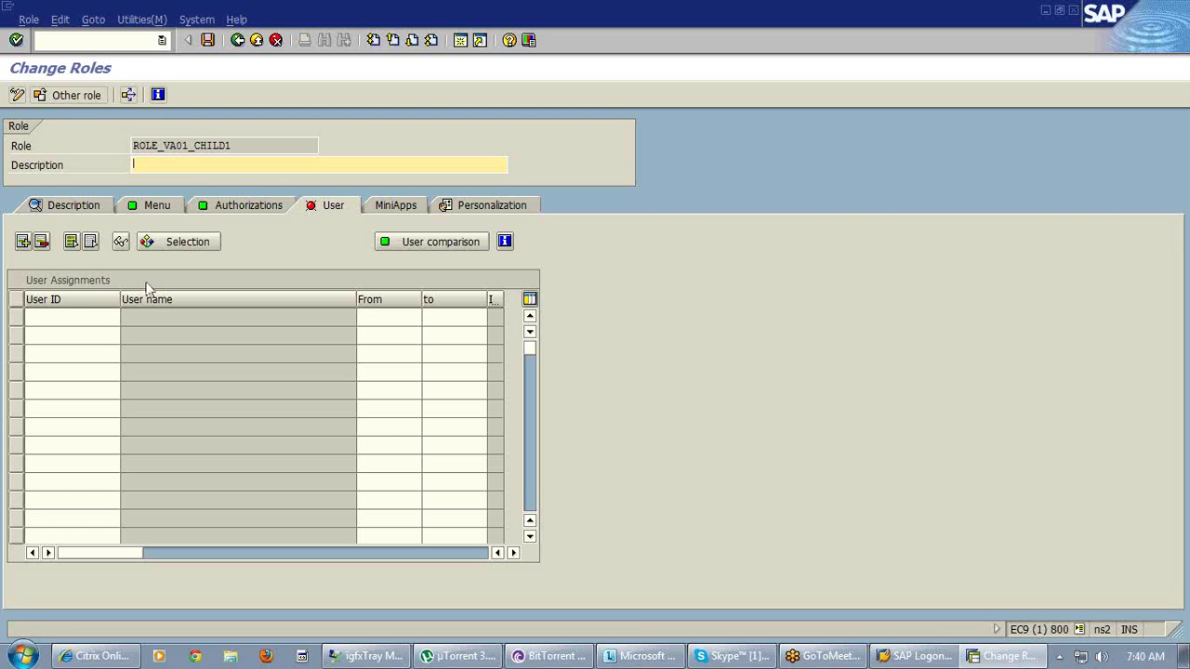
pyautogui.click(91, 318)
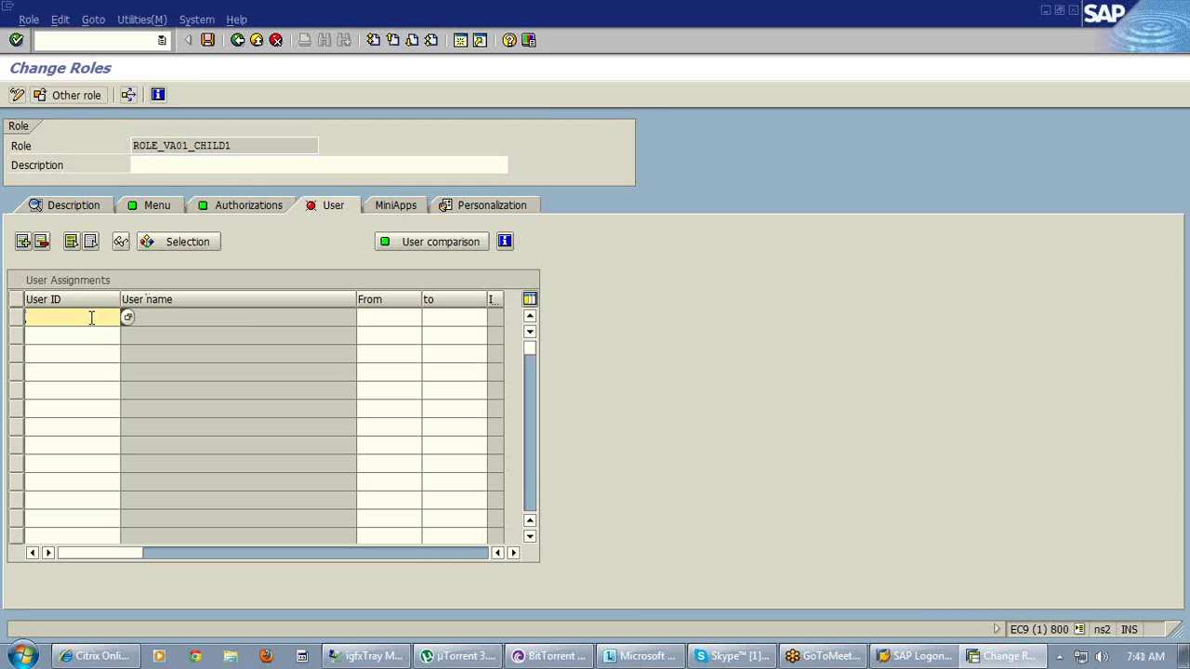
pyautogui.write('a12345')
pyautogui.press('Return')
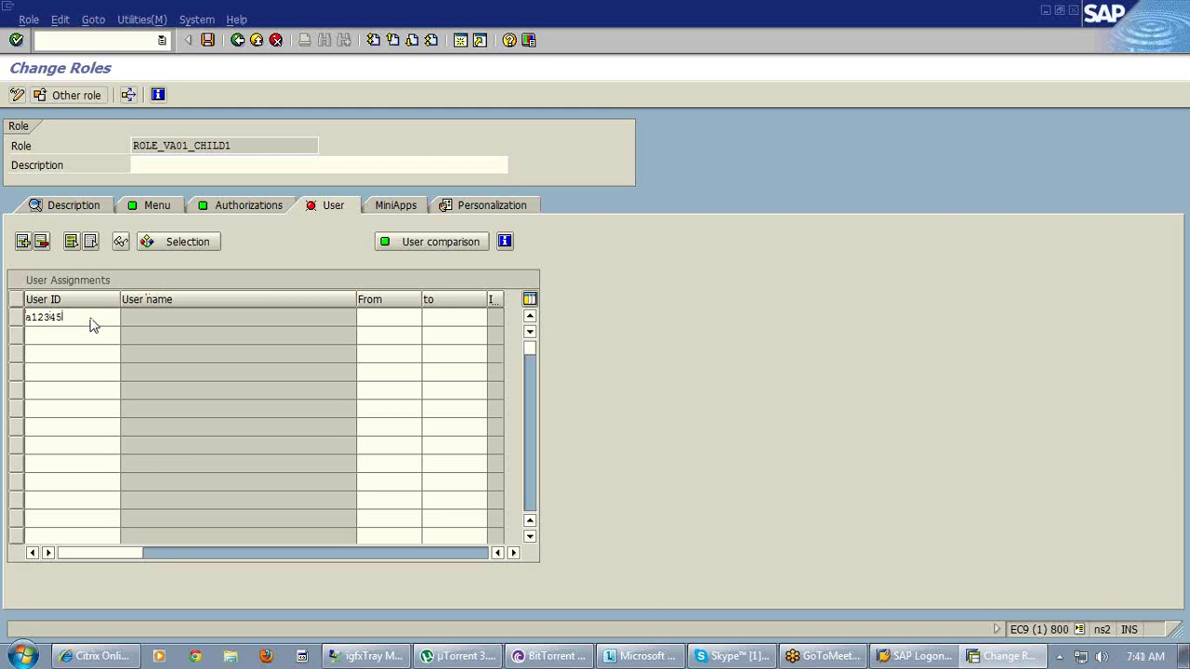
pyautogui.click(415, 242)
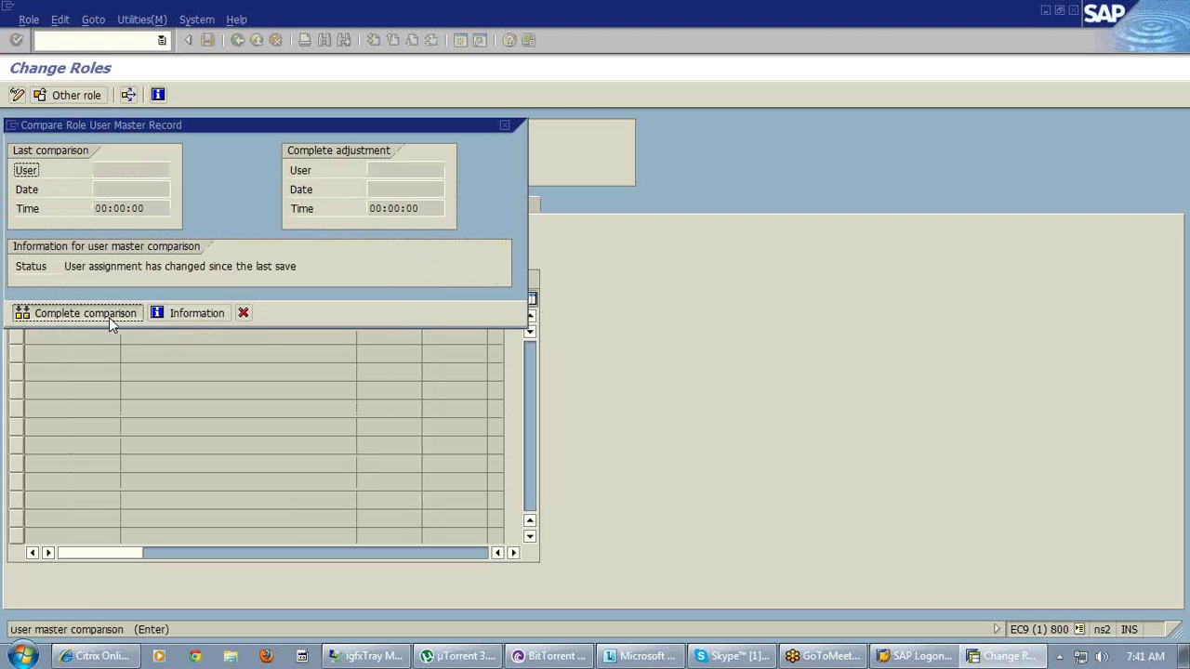
pyautogui.click(109, 317)
pyautogui.click(229, 305)
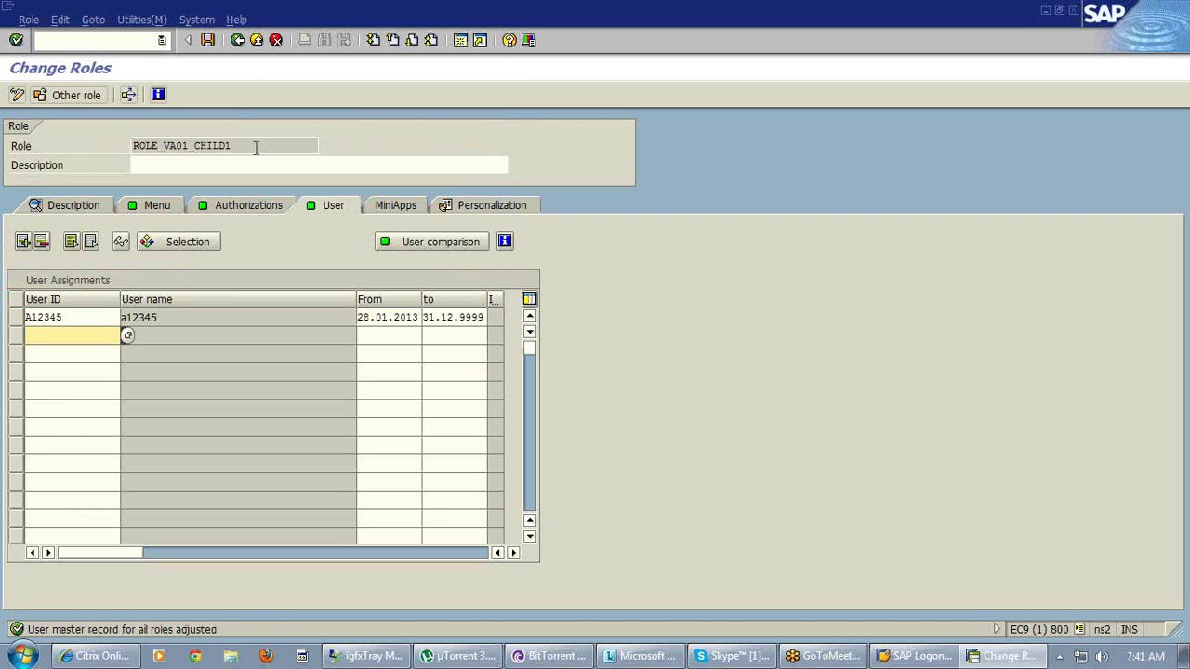
# - Create the single role ROLE_VA01_CHILD2 from the role maintenance screen and save it
pyautogui.click(238, 40)
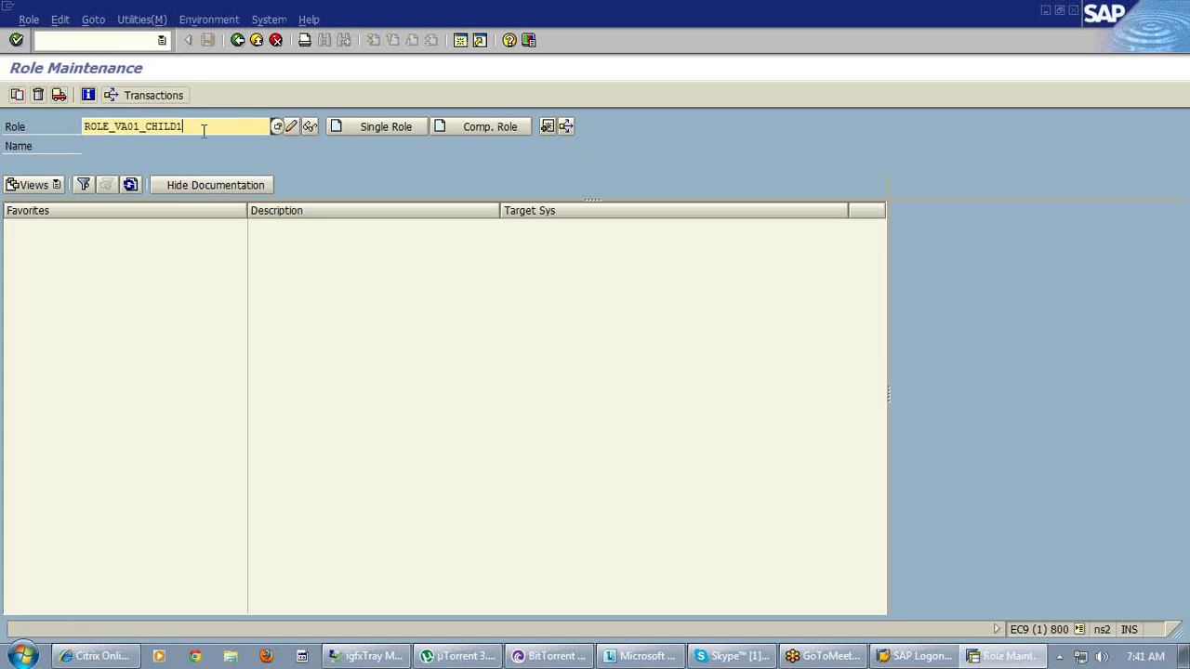
pyautogui.write('2')
pyautogui.press('BackSpace')
pyautogui.press('BackSpace')
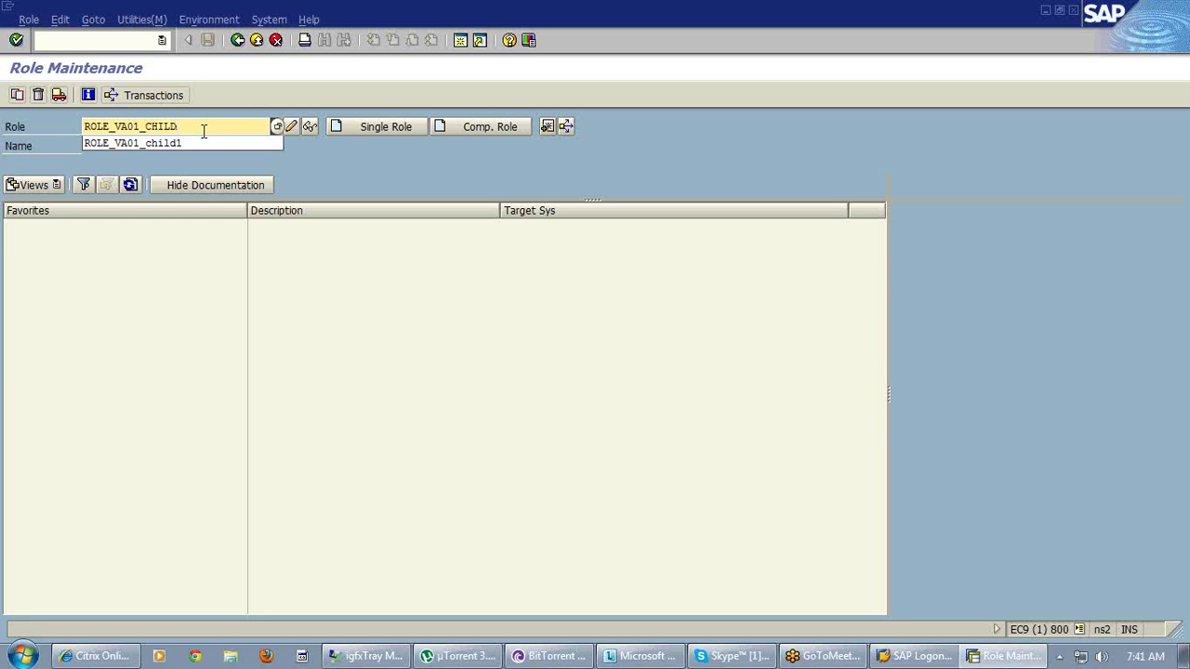
pyautogui.write('2')
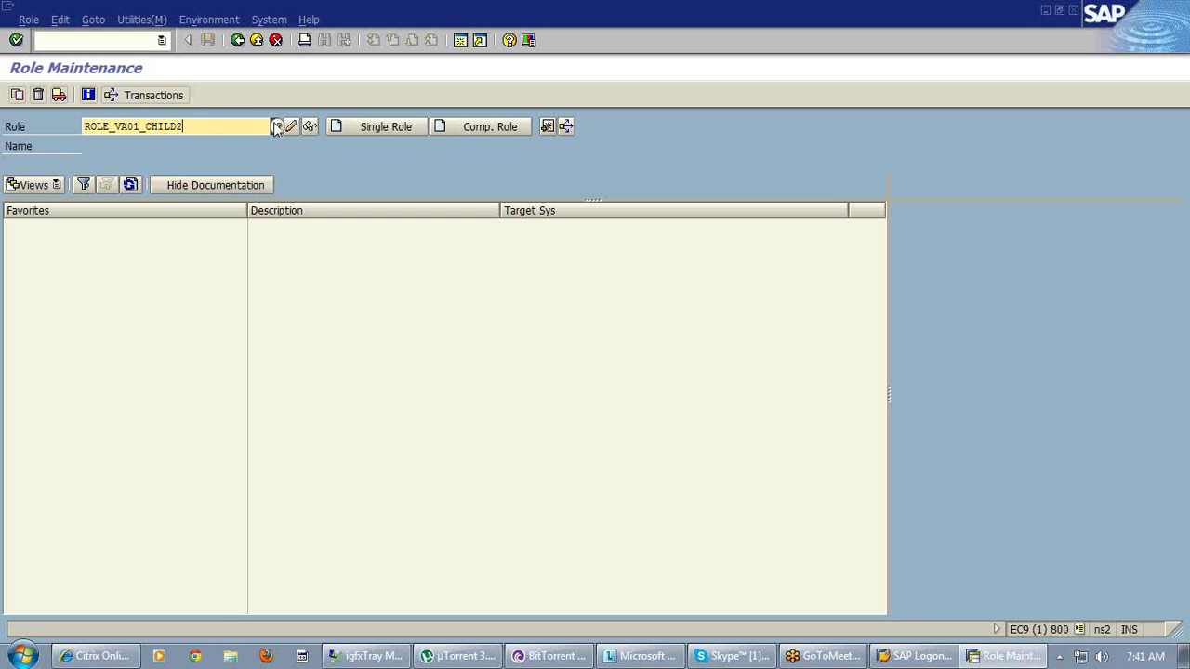
pyautogui.click(365, 127)
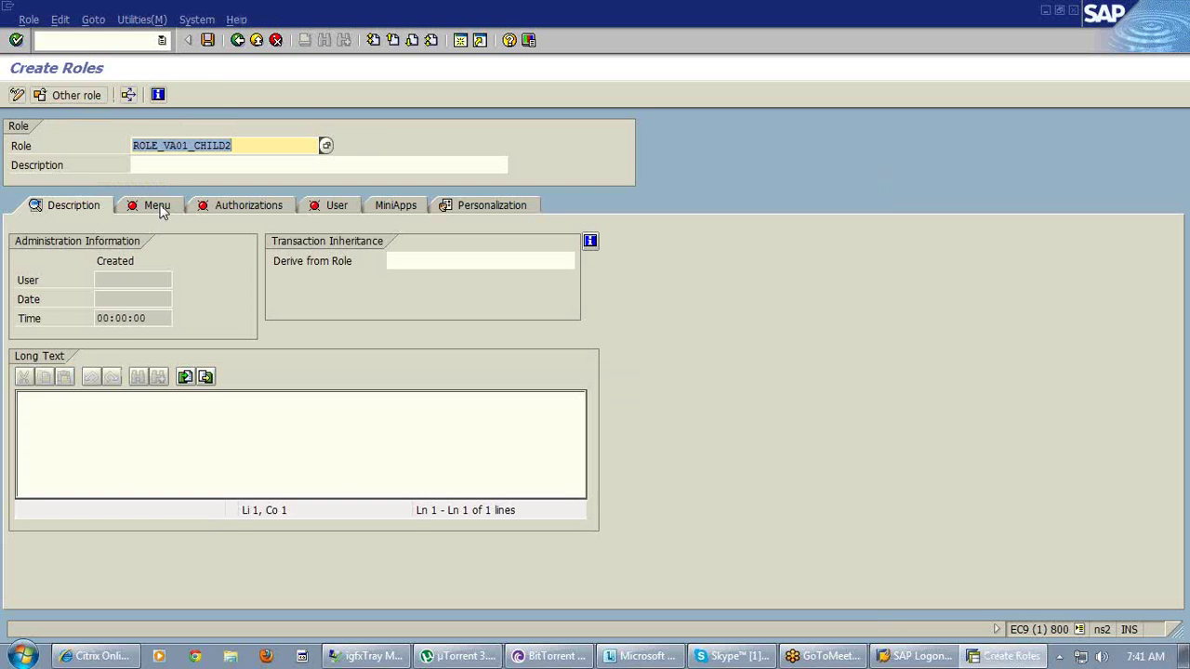
pyautogui.click(160, 211)
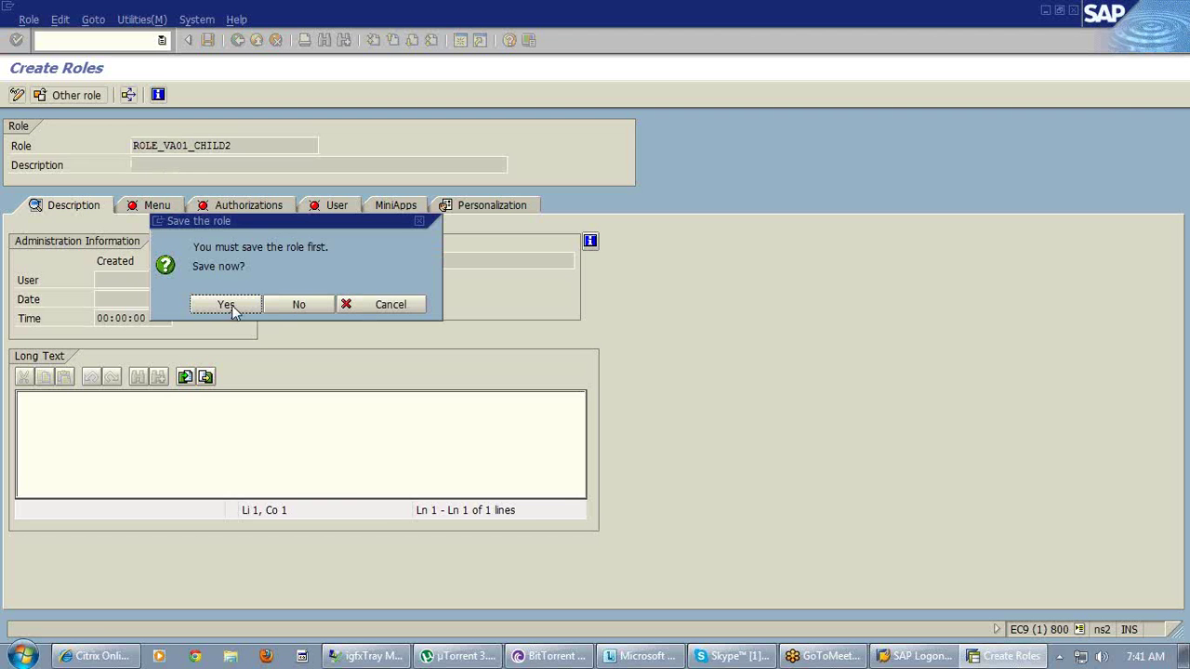
pyautogui.click(233, 307)
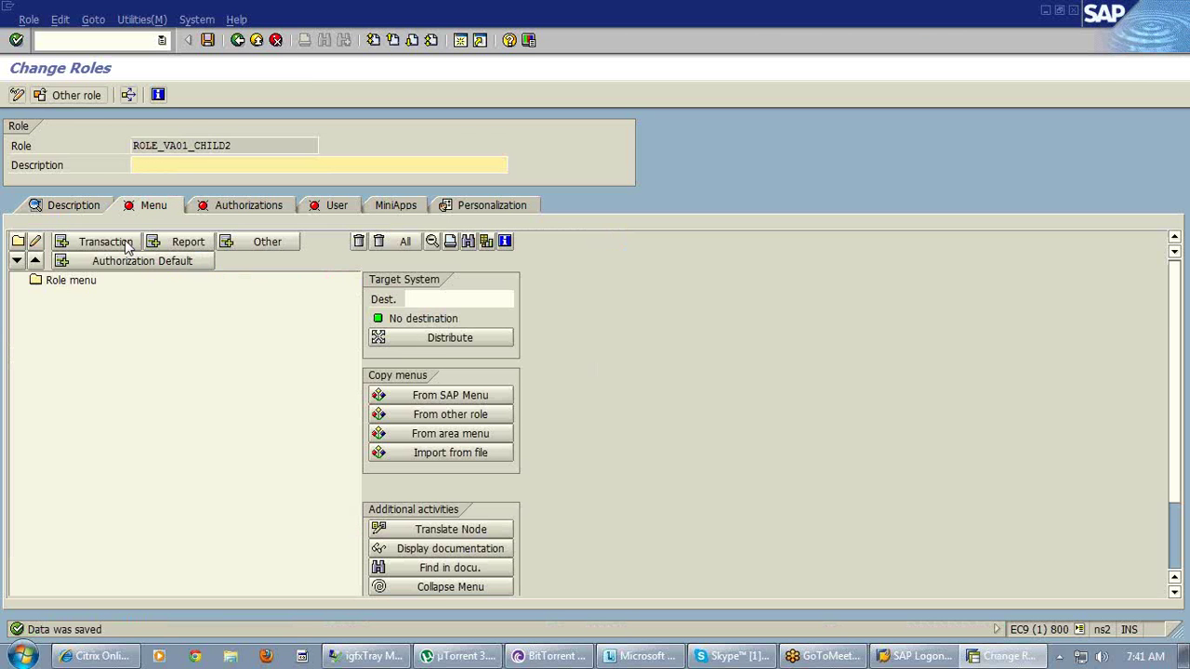
# - Derive ROLE_VA01_CHILD2 from role_va01 and confirm it as the imparting role
pyautogui.click(242, 212)
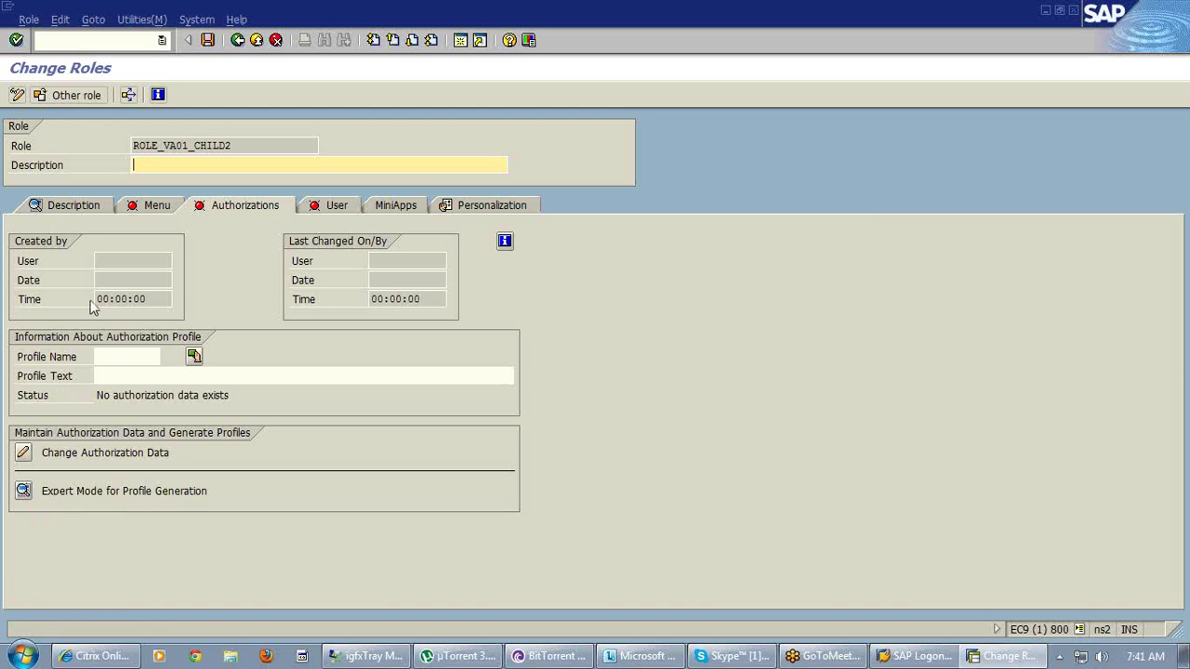
pyautogui.click(79, 208)
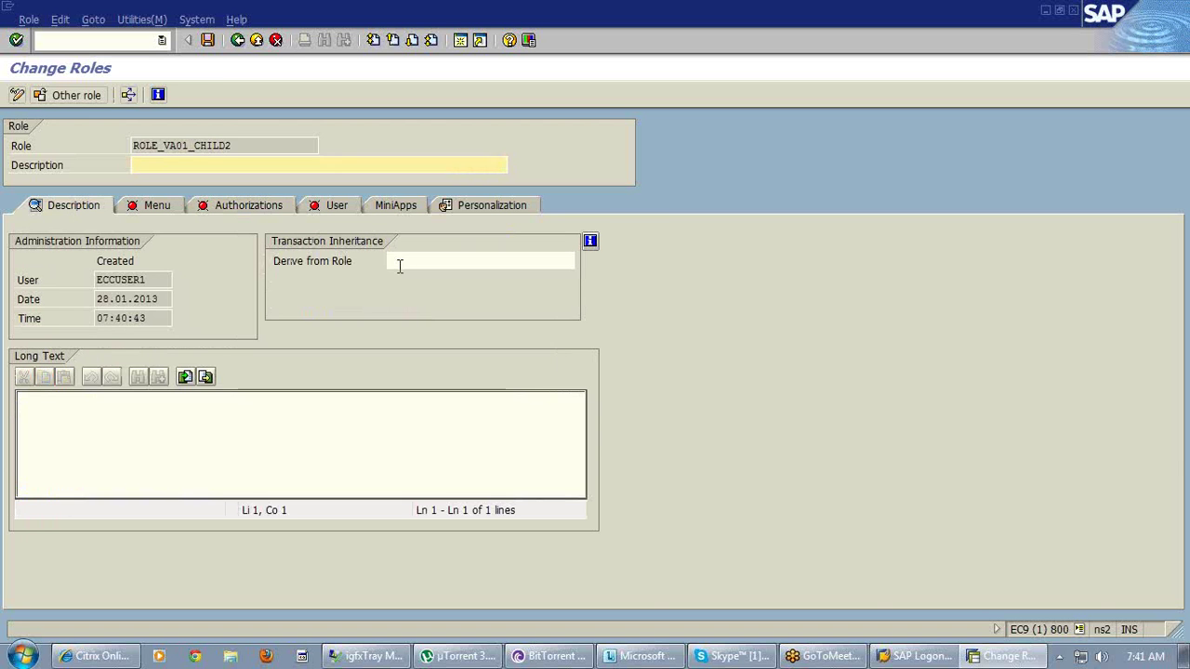
pyautogui.click(398, 262)
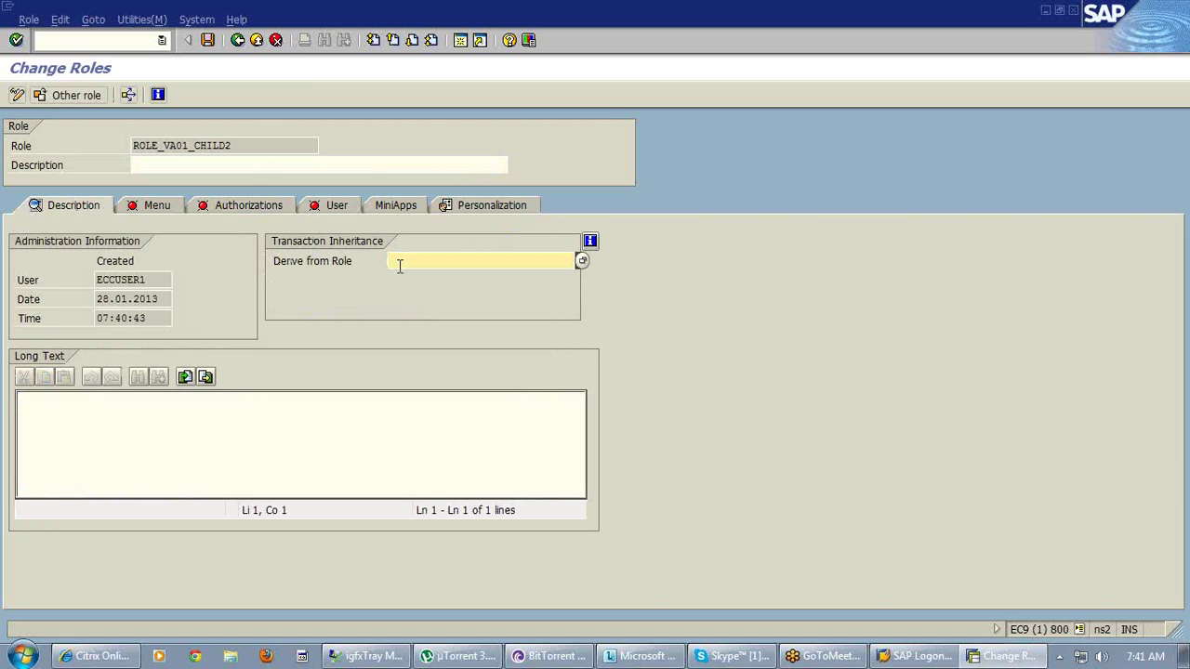
pyautogui.write('r')
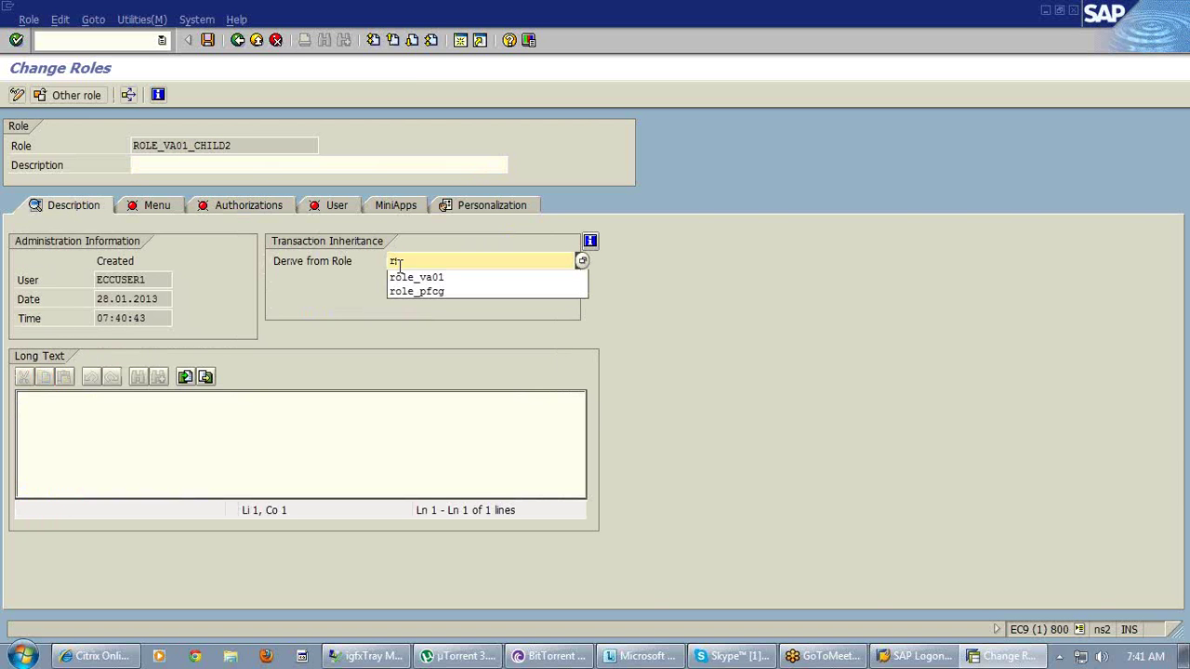
pyautogui.click(424, 275)
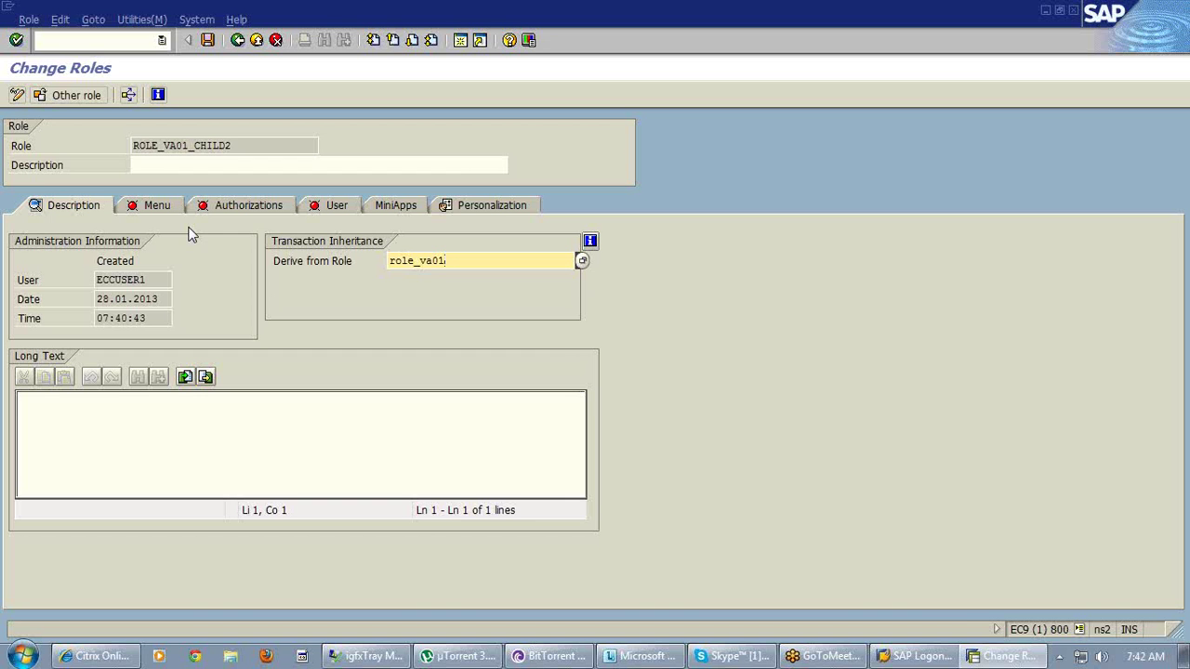
pyautogui.press('Return')
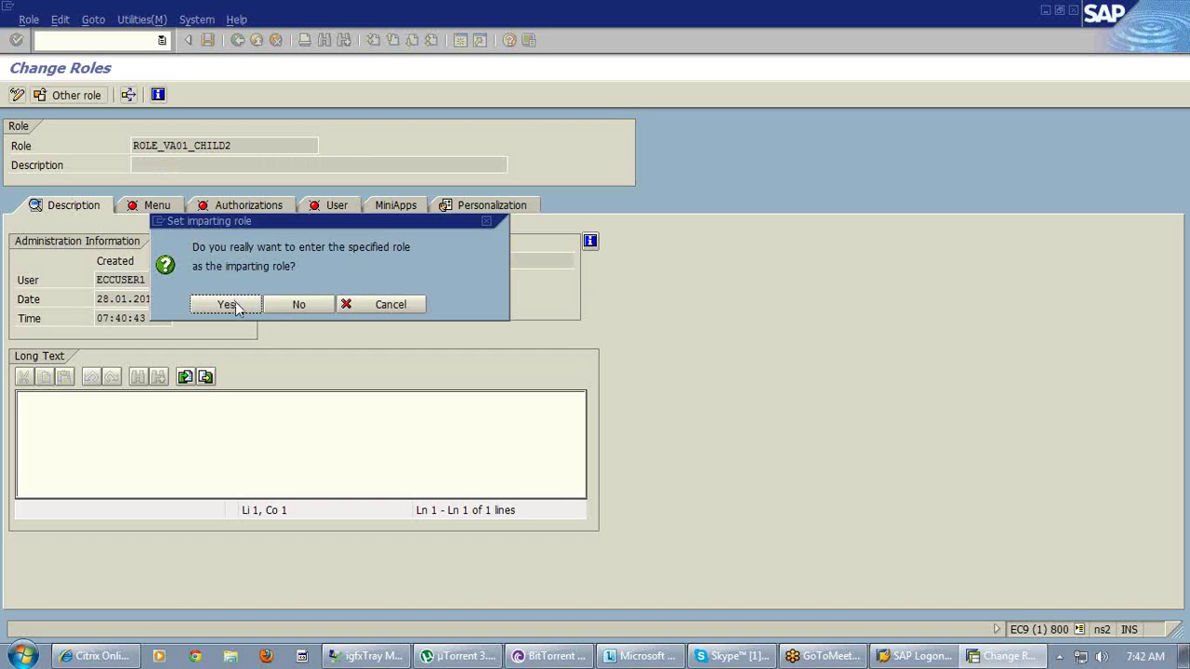
pyautogui.click(235, 301)
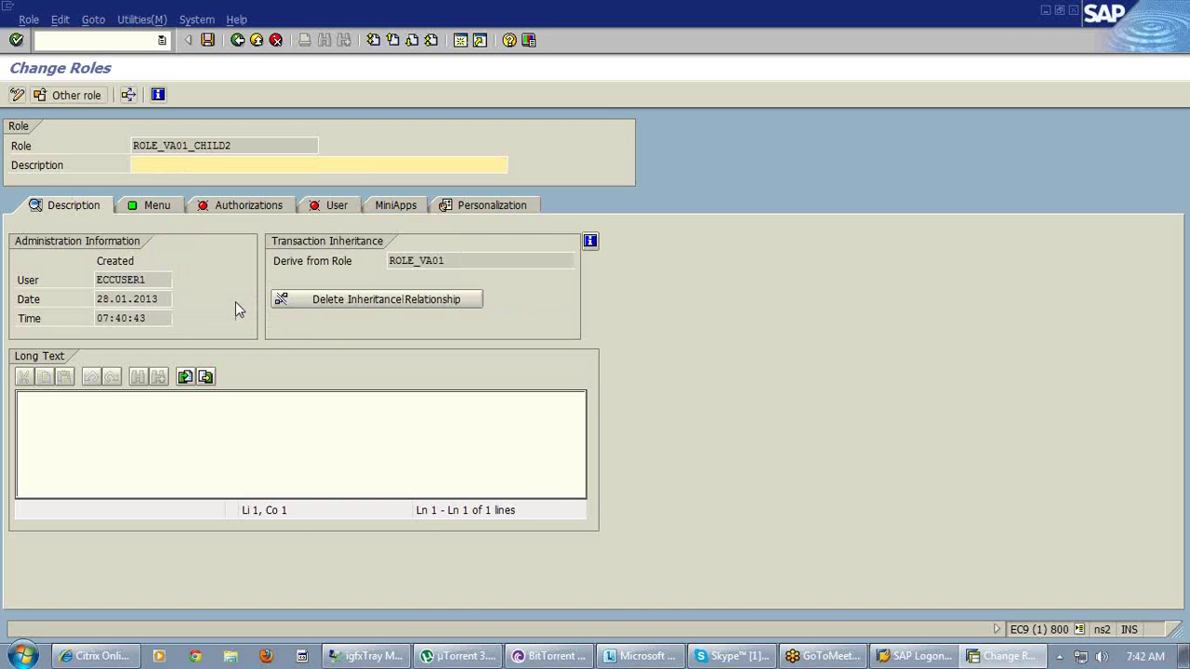
# - Check the inherited role menu and open profile generation in expert mode, saving the role
pyautogui.click(152, 206)
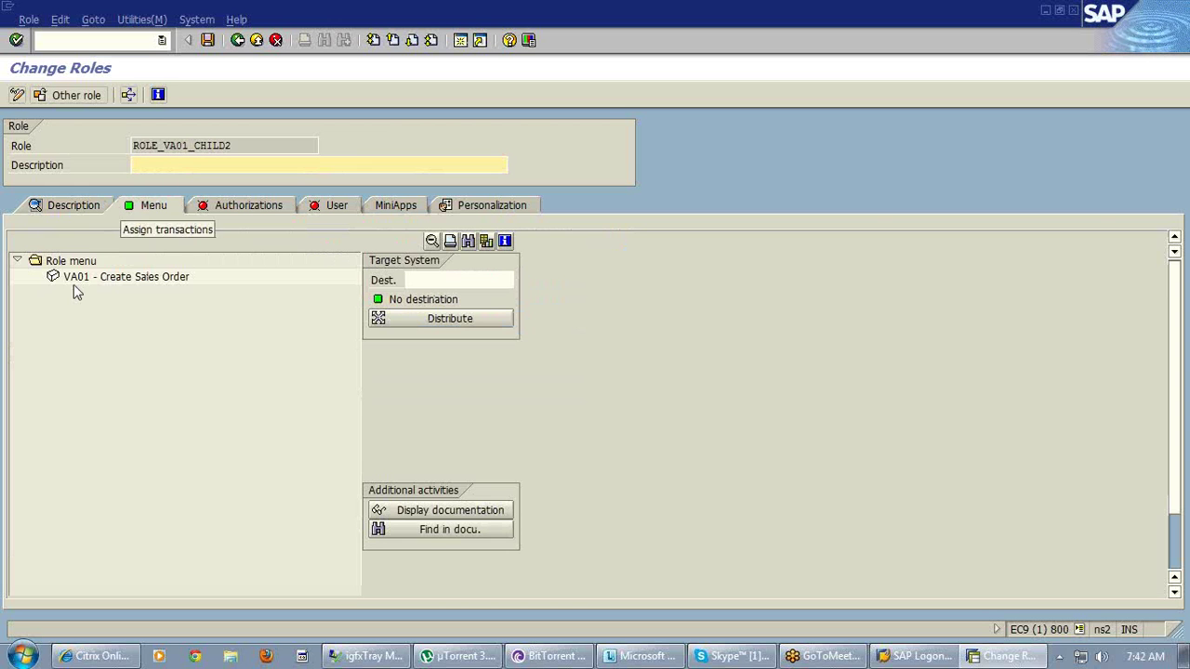
pyautogui.click(246, 210)
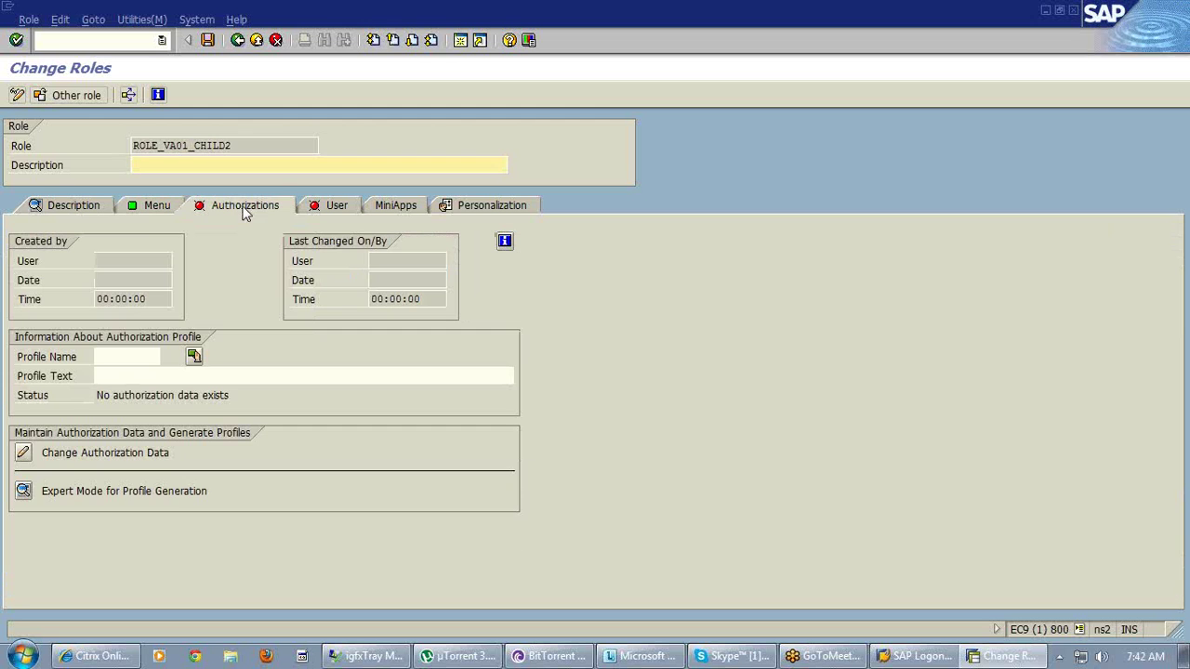
pyautogui.click(24, 493)
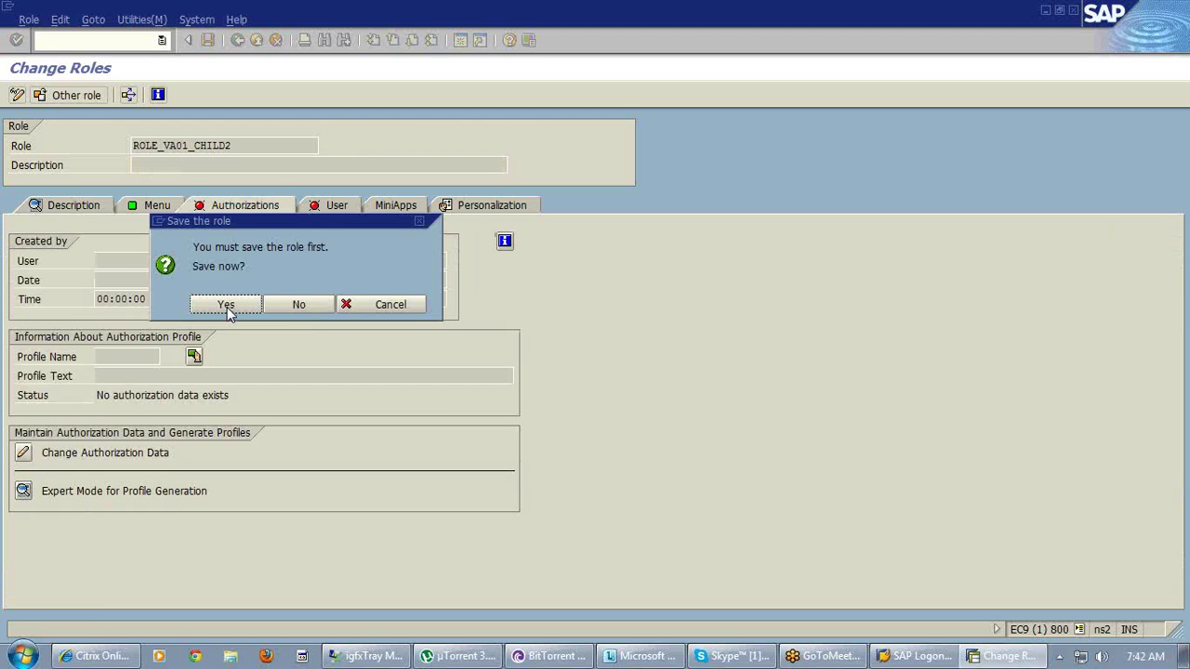
pyautogui.click(226, 307)
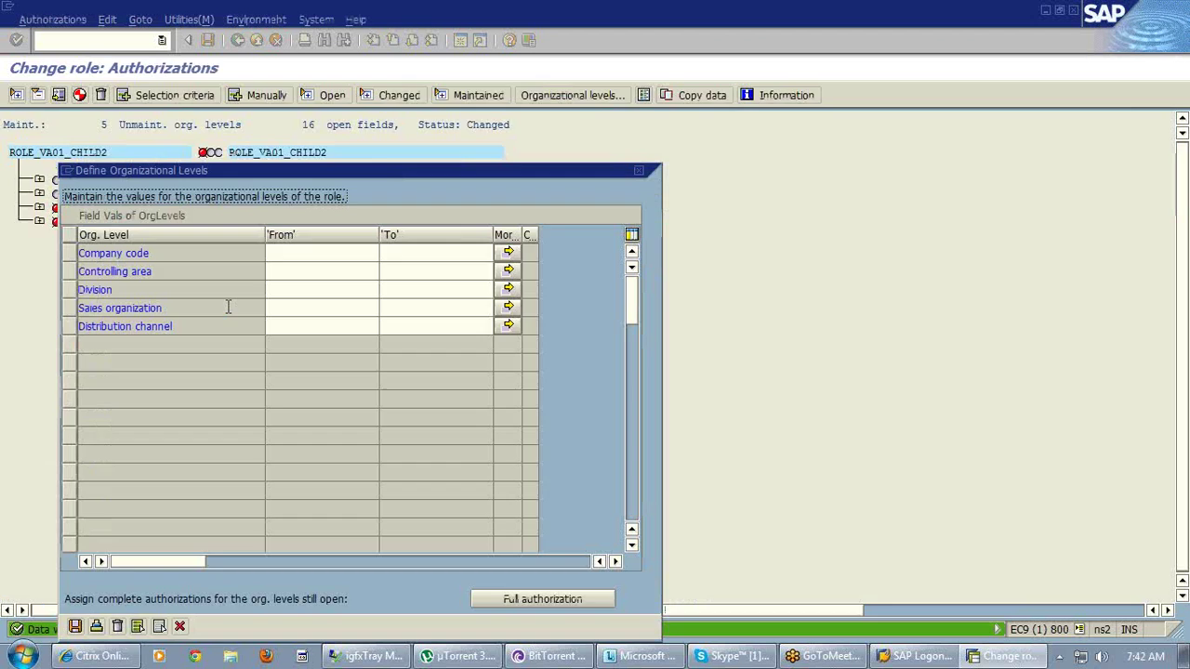
# - Choose 1987, Dell Manufacturing, from the value list as the company code organizational level
pyautogui.click(286, 253)
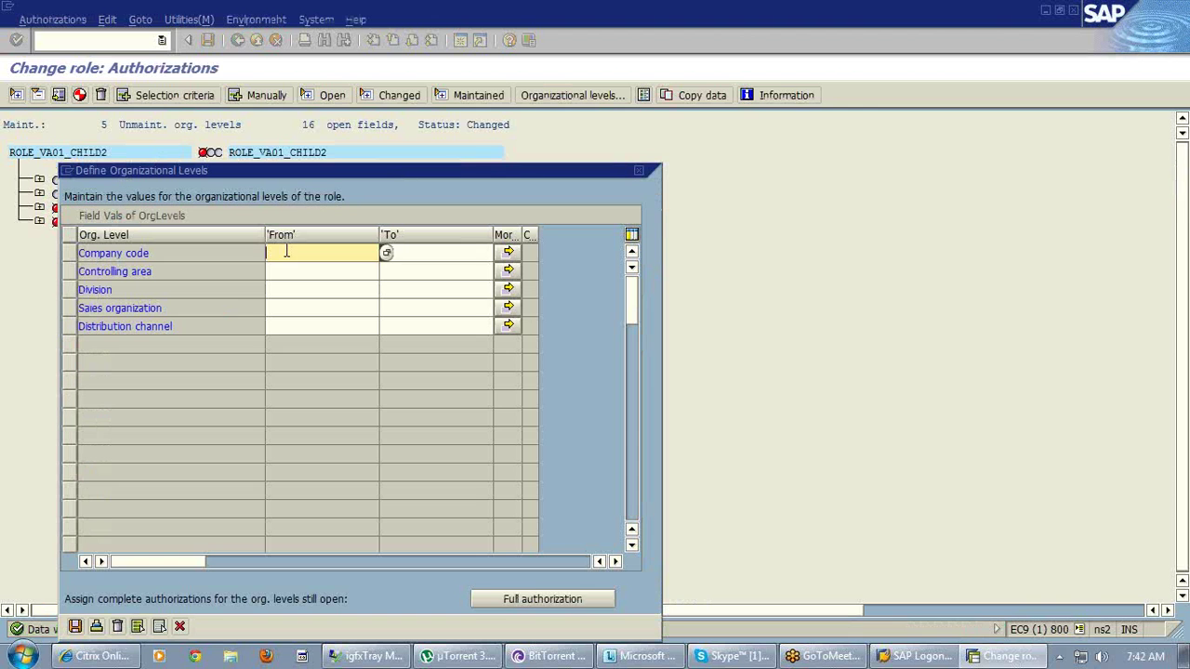
pyautogui.click(385, 252)
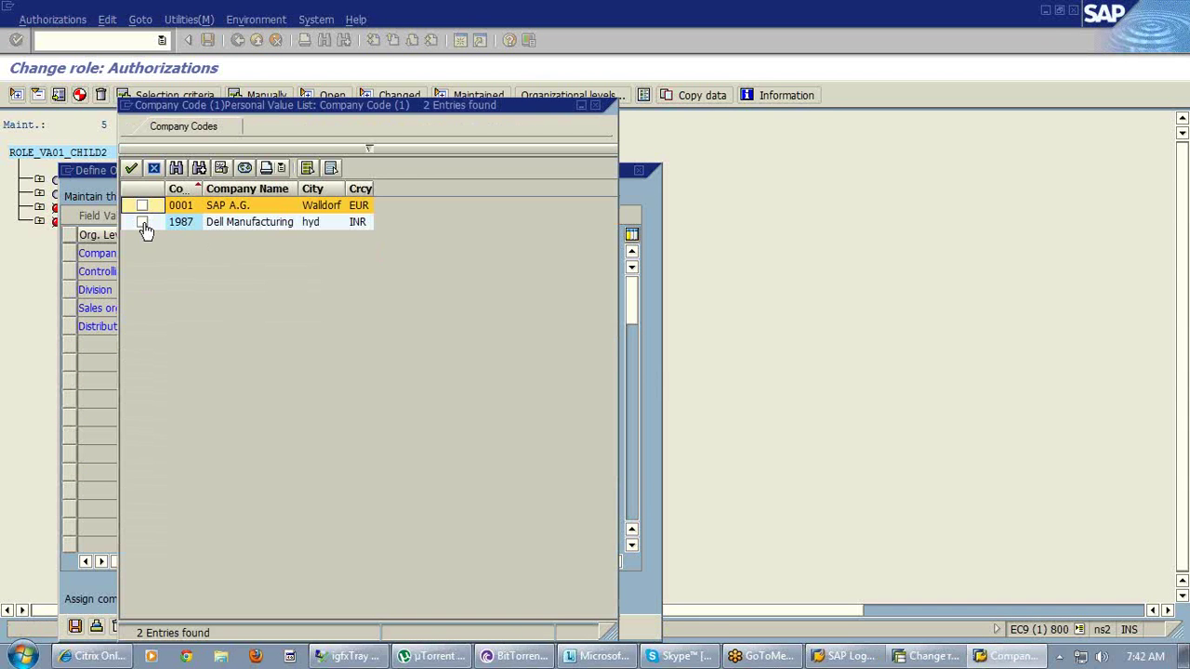
pyautogui.click(144, 226)
pyautogui.click(142, 223)
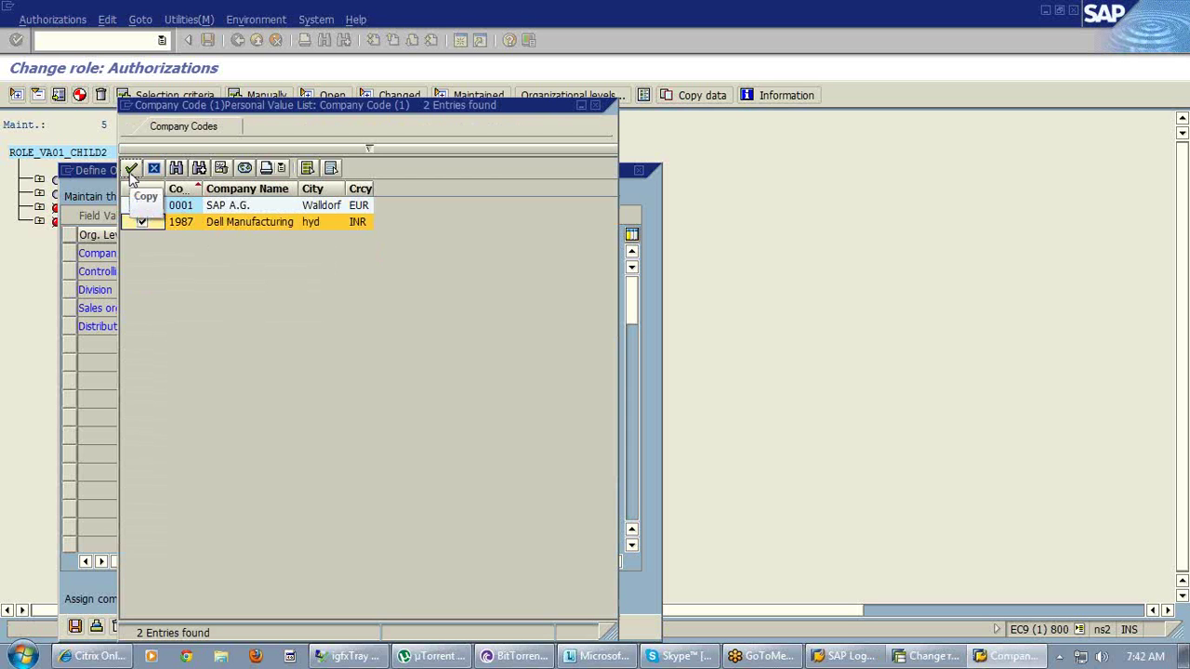
pyautogui.click(131, 171)
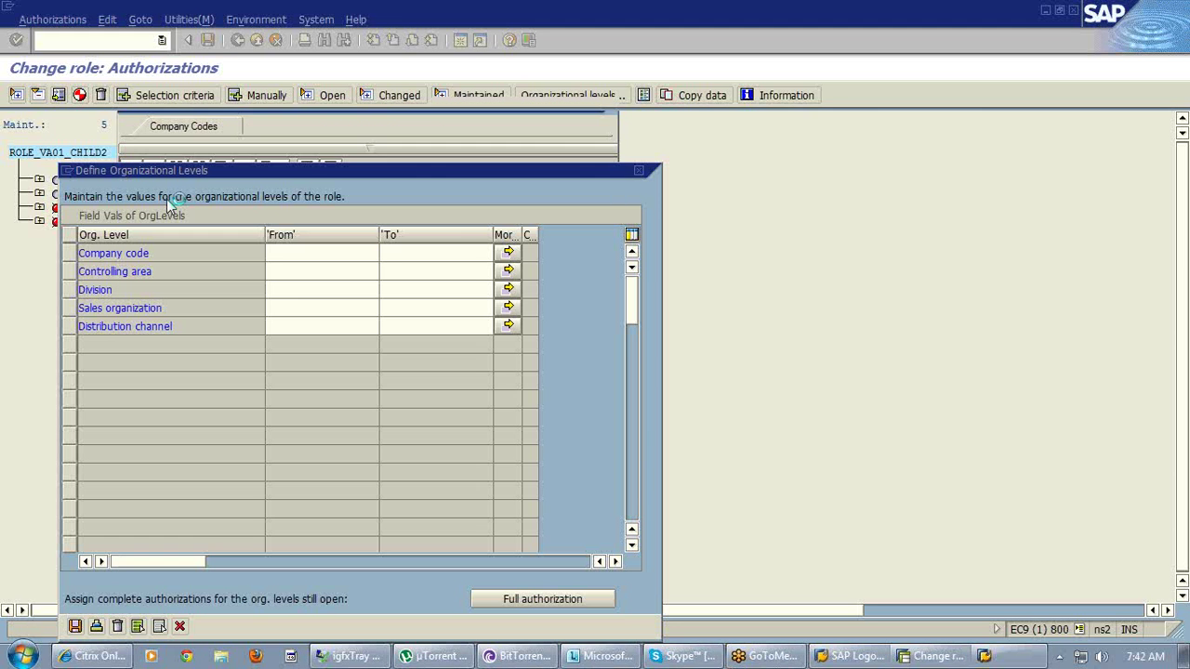
# - Set the controlling area, division, sales organization and distribution channel to *
pyautogui.click(288, 290)
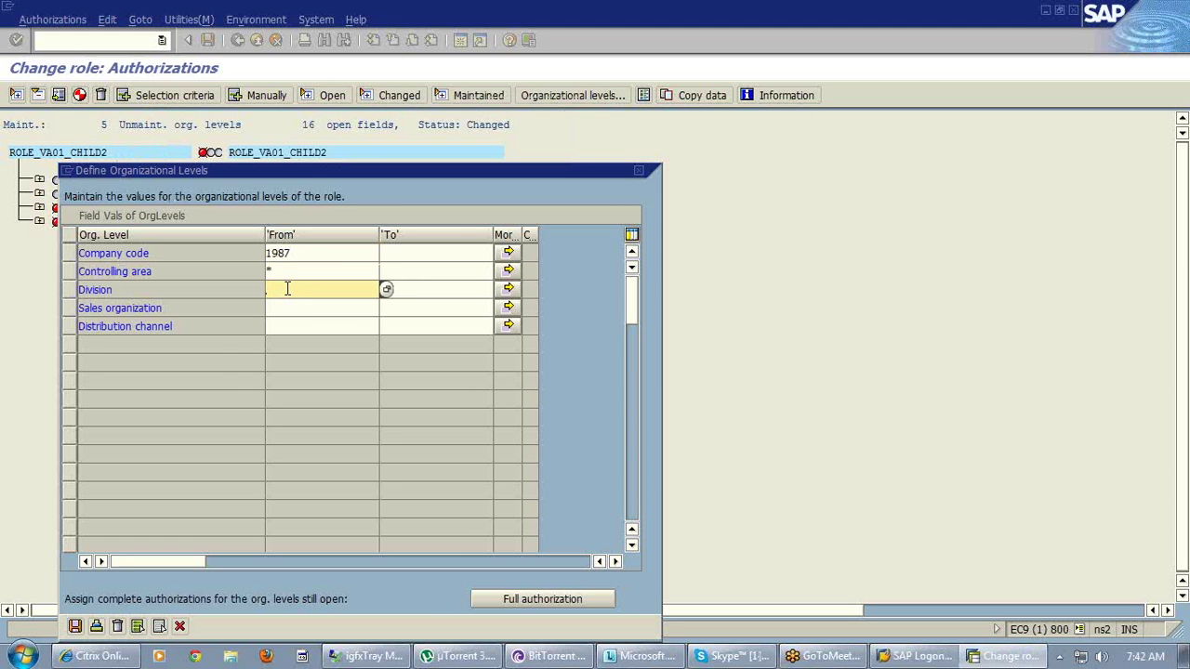
pyautogui.write('*')
pyautogui.click(277, 309)
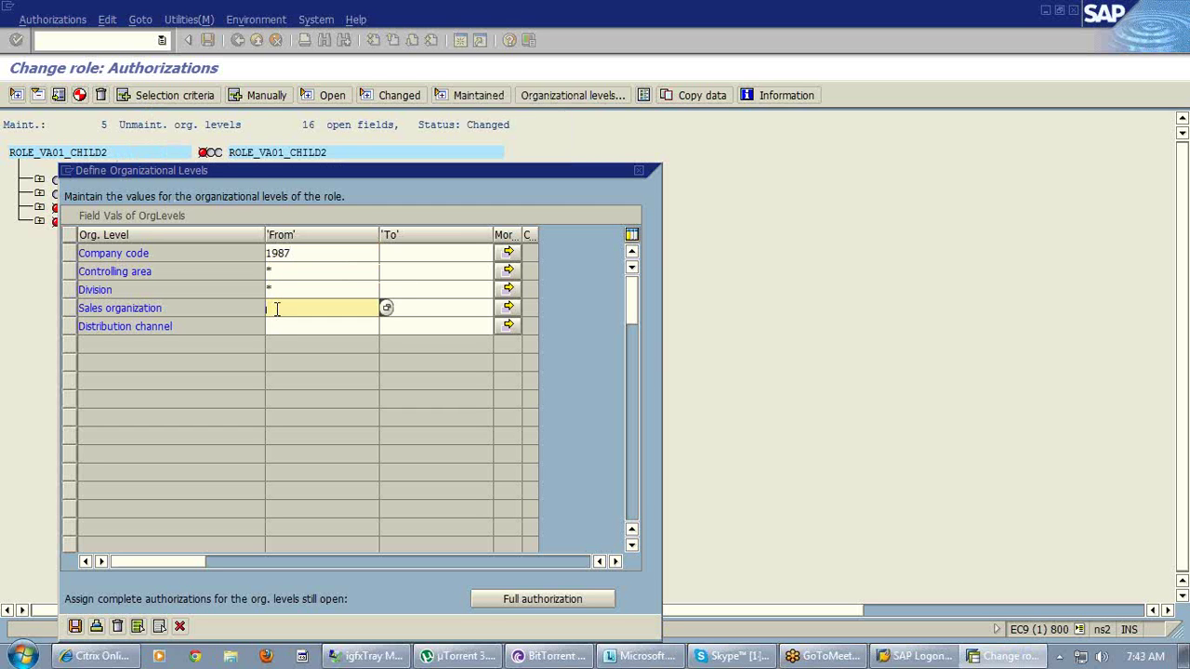
pyautogui.write('*')
pyautogui.click(278, 326)
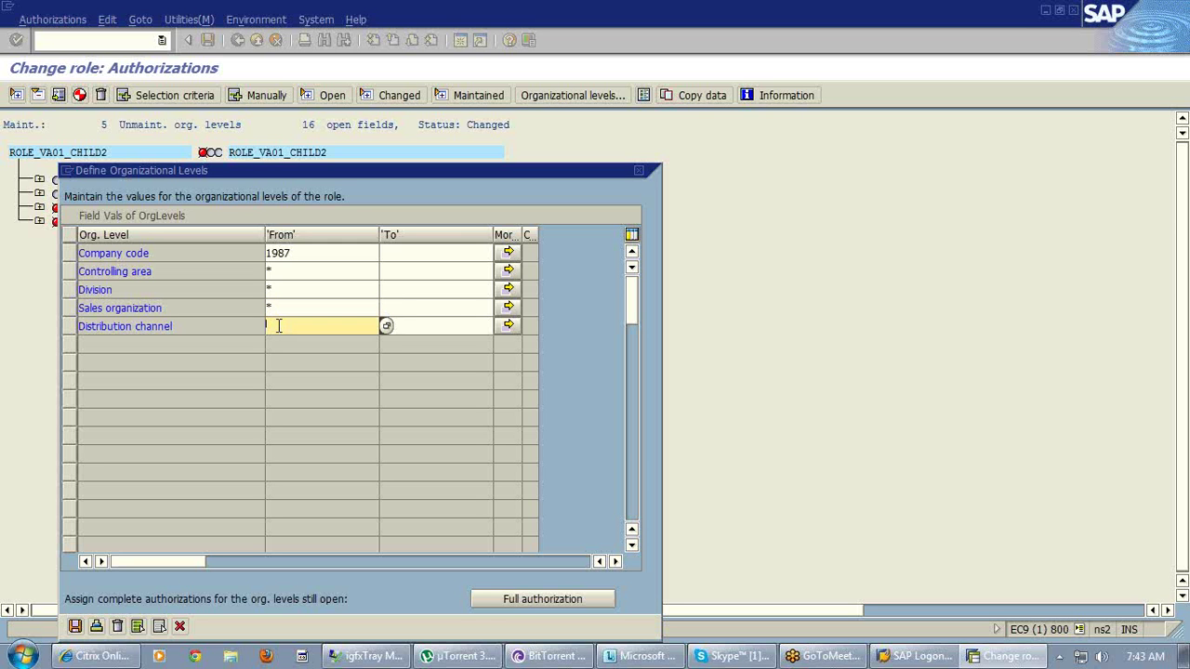
pyautogui.write('*')
# - Save the organizational levels of ROLE_VA01_CHILD2, reopen them to review their values, and close them with a save
pyautogui.click(76, 626)
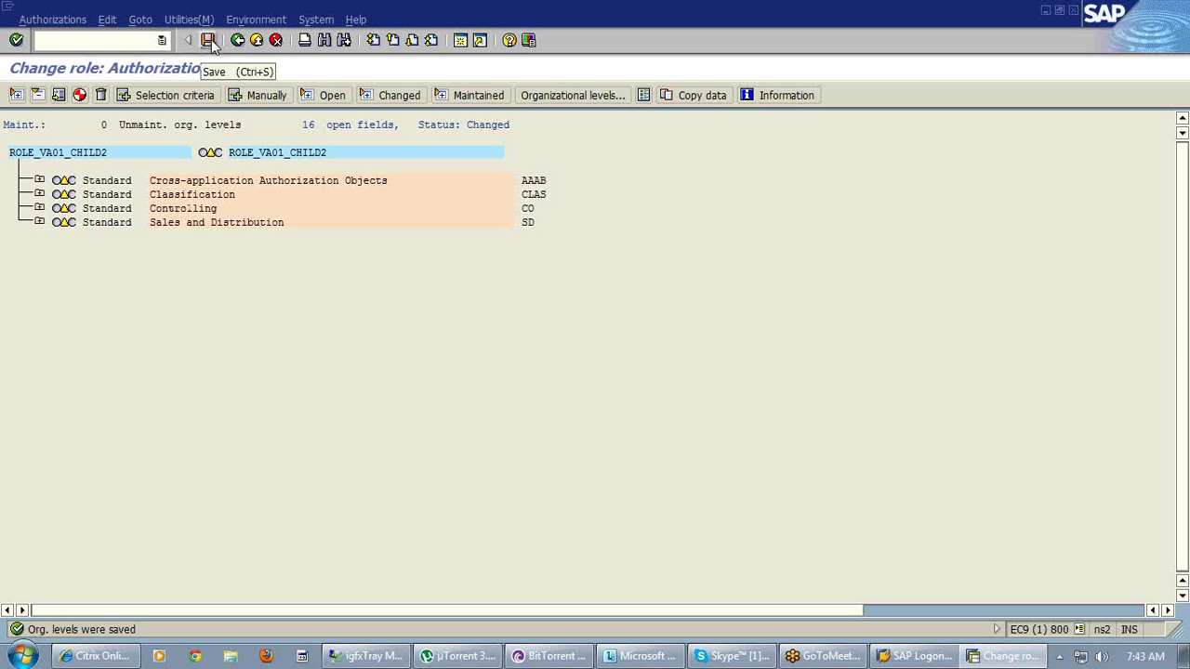
pyautogui.click(565, 101)
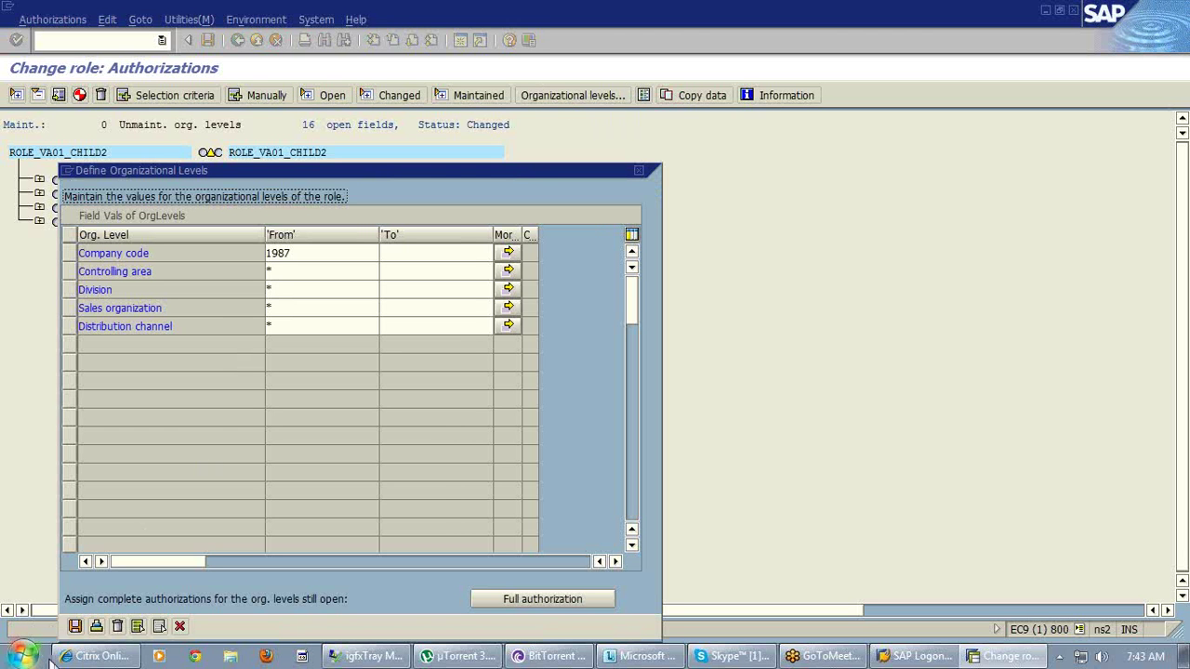
pyautogui.click(74, 626)
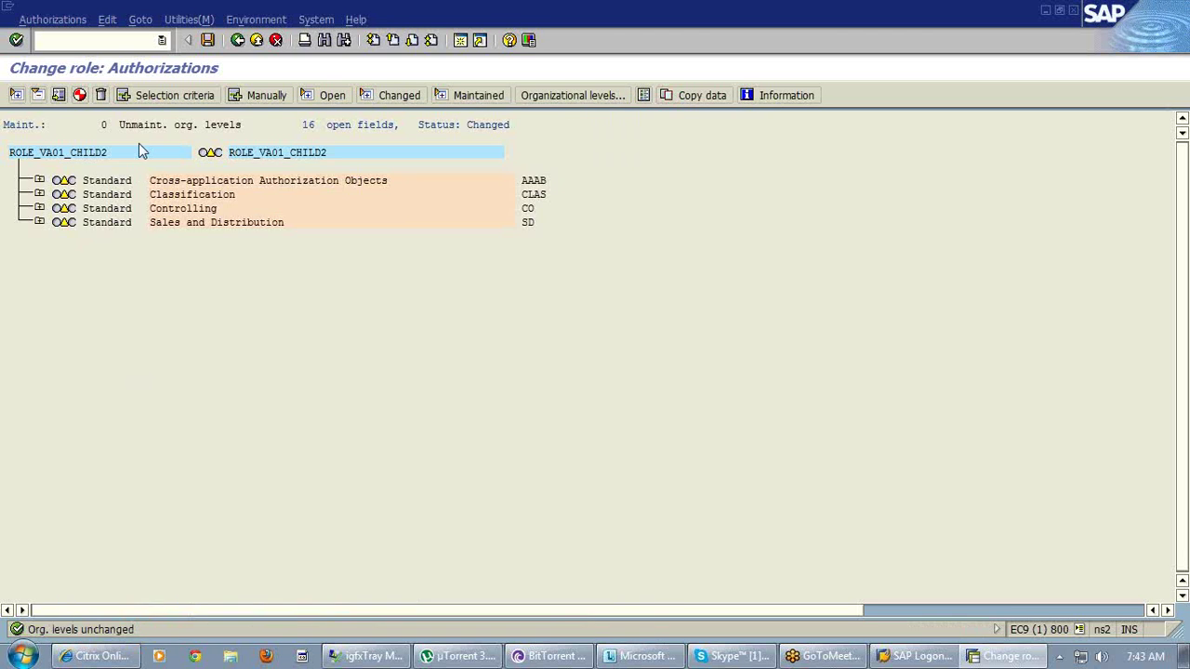
# - Save the authorization data with the proposed profile name and text, generate the profile despite open authorizations, and return to the role
pyautogui.click(208, 41)
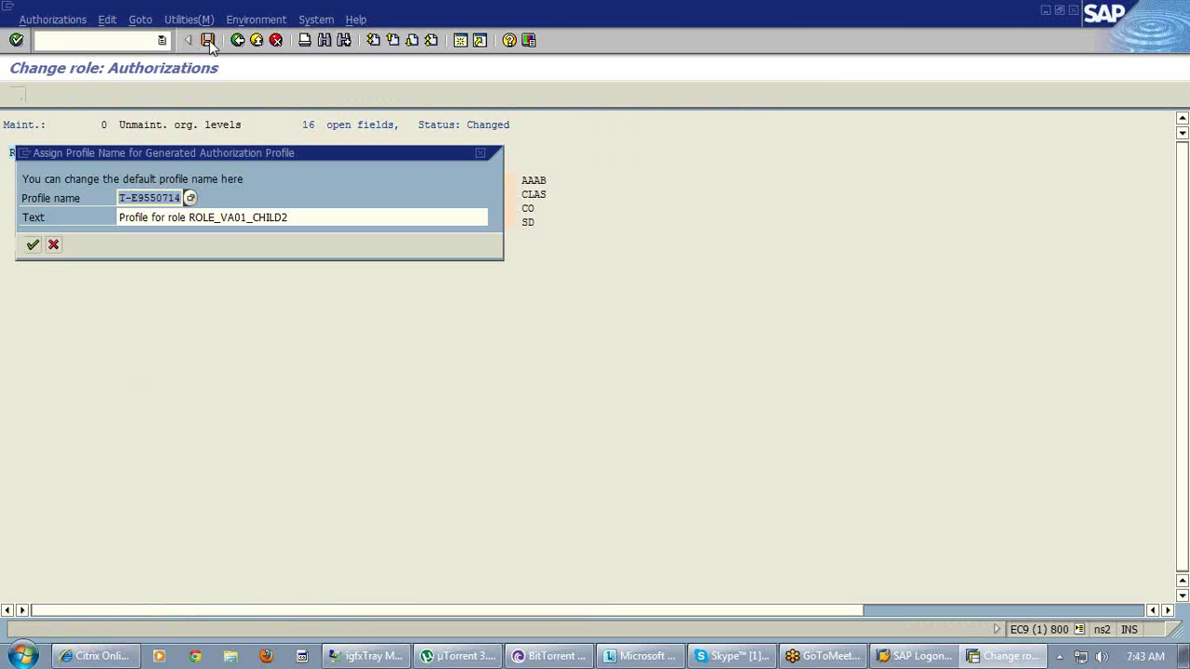
pyautogui.click(32, 244)
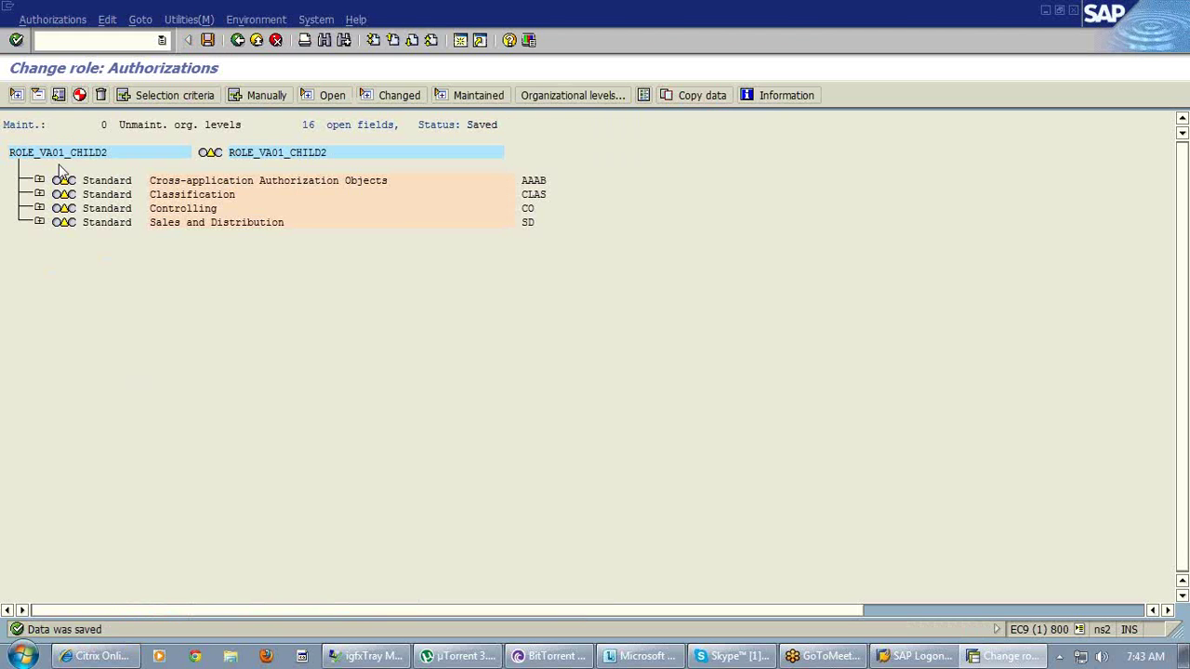
pyautogui.click(80, 94)
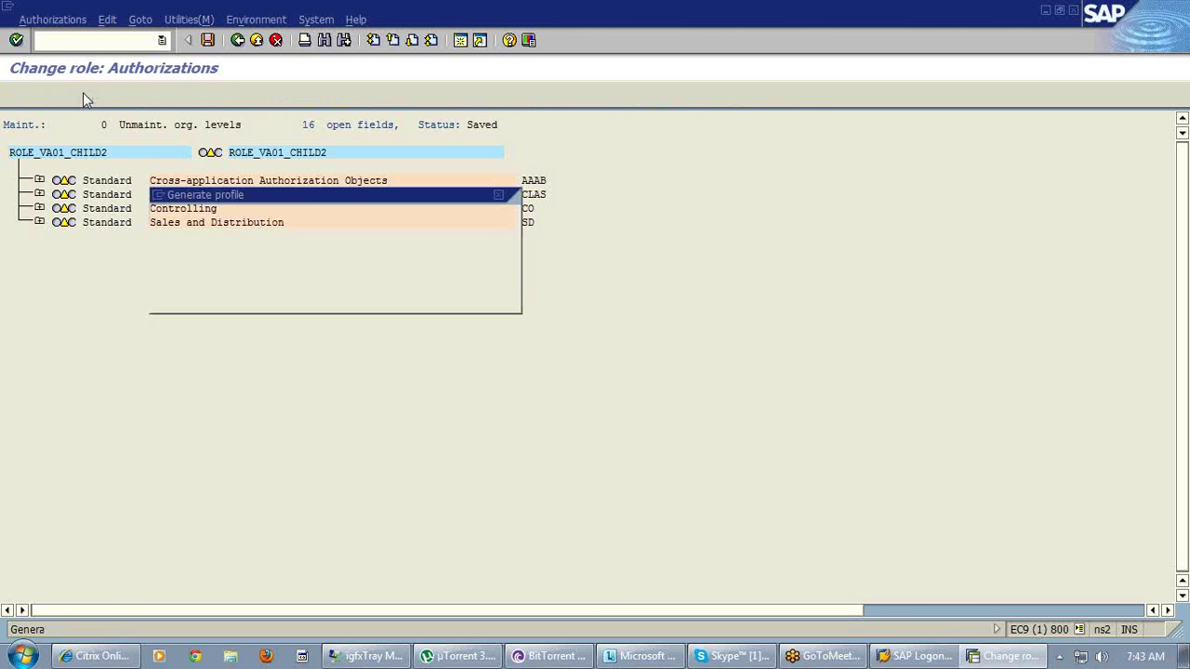
pyautogui.click(407, 218)
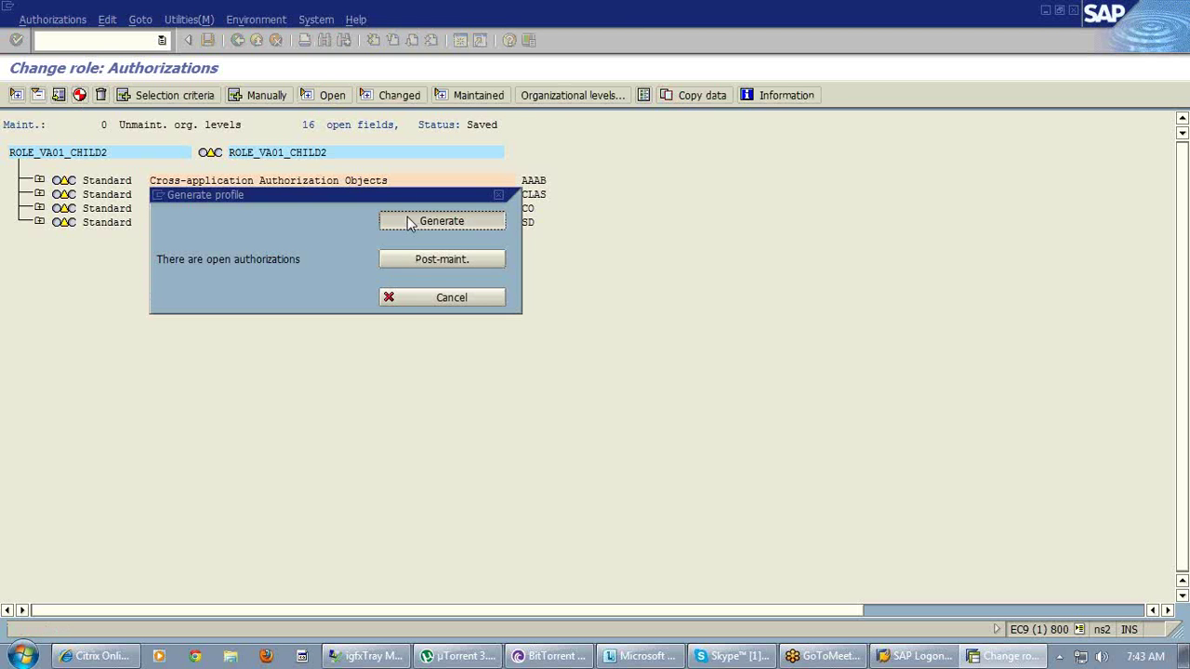
pyautogui.click(238, 41)
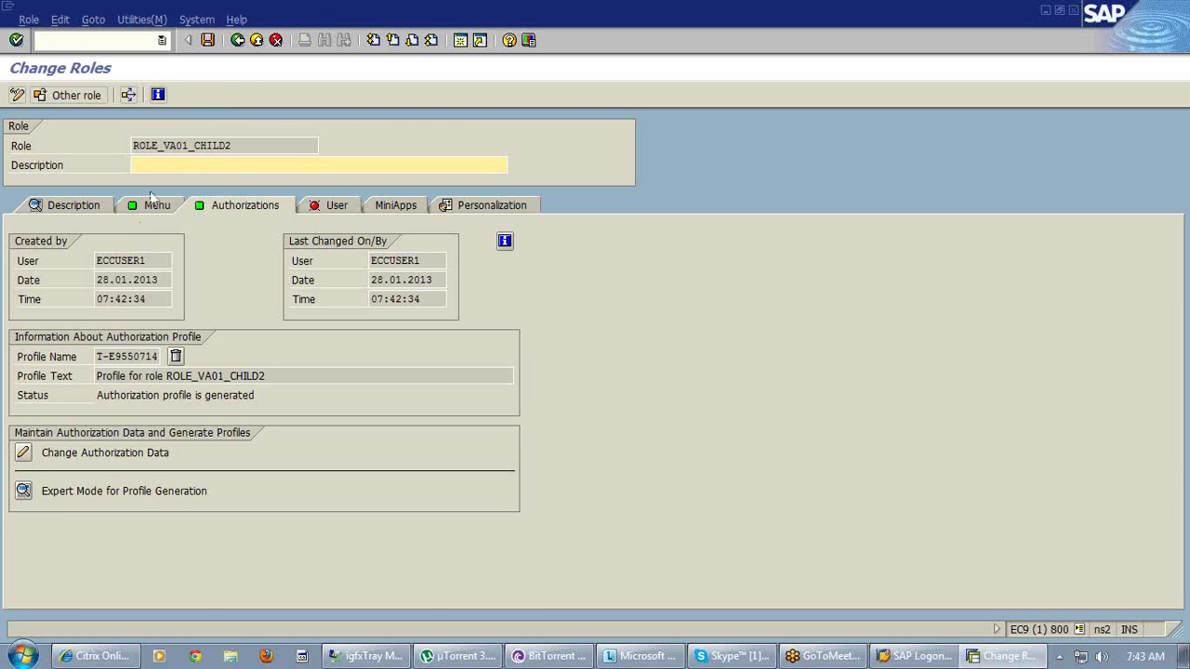
# - Return to role maintenance and open the parent role ROLE_VA01 for changing
pyautogui.click(238, 44)
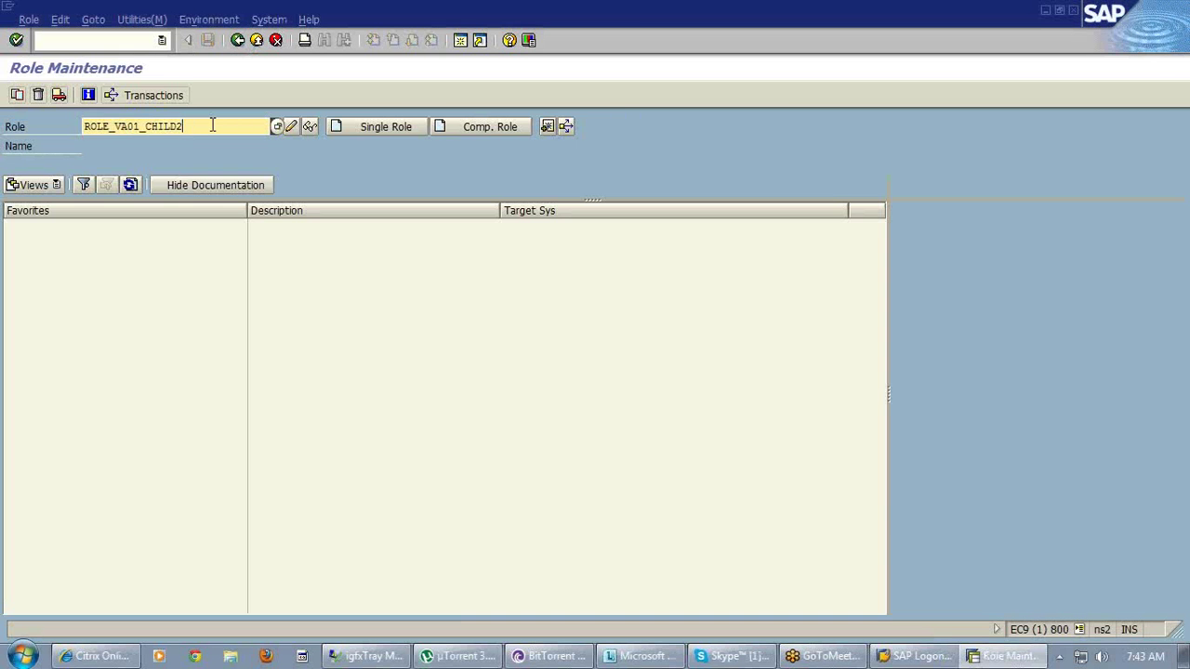
pyautogui.press('BackSpace')
pyautogui.press('BackSpace')
pyautogui.press('BackSpace')
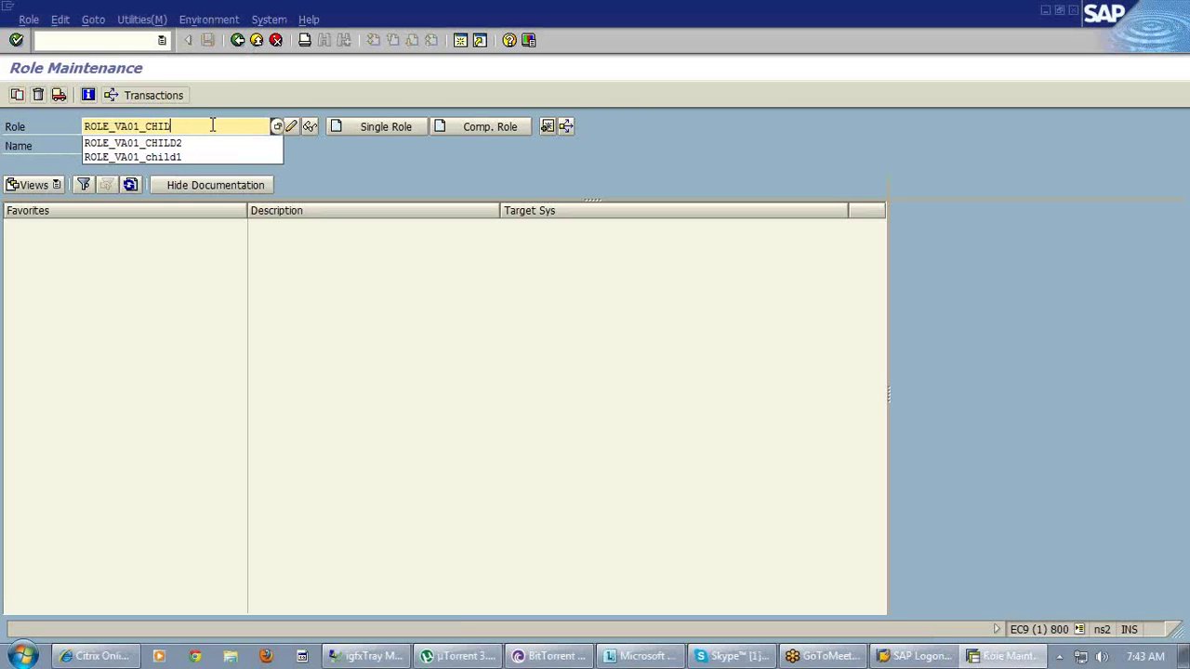
pyautogui.press('BackSpace')
pyautogui.press('BackSpace')
pyautogui.press('BackSpace')
pyautogui.press('BackSpace')
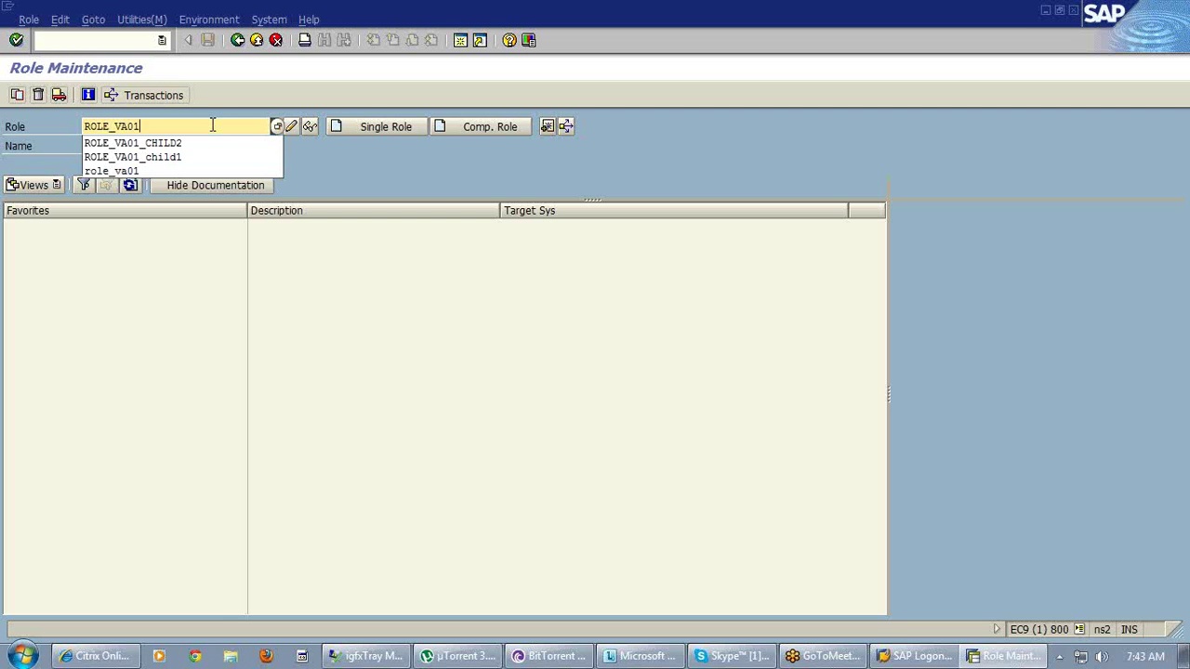
pyautogui.click(330, 174)
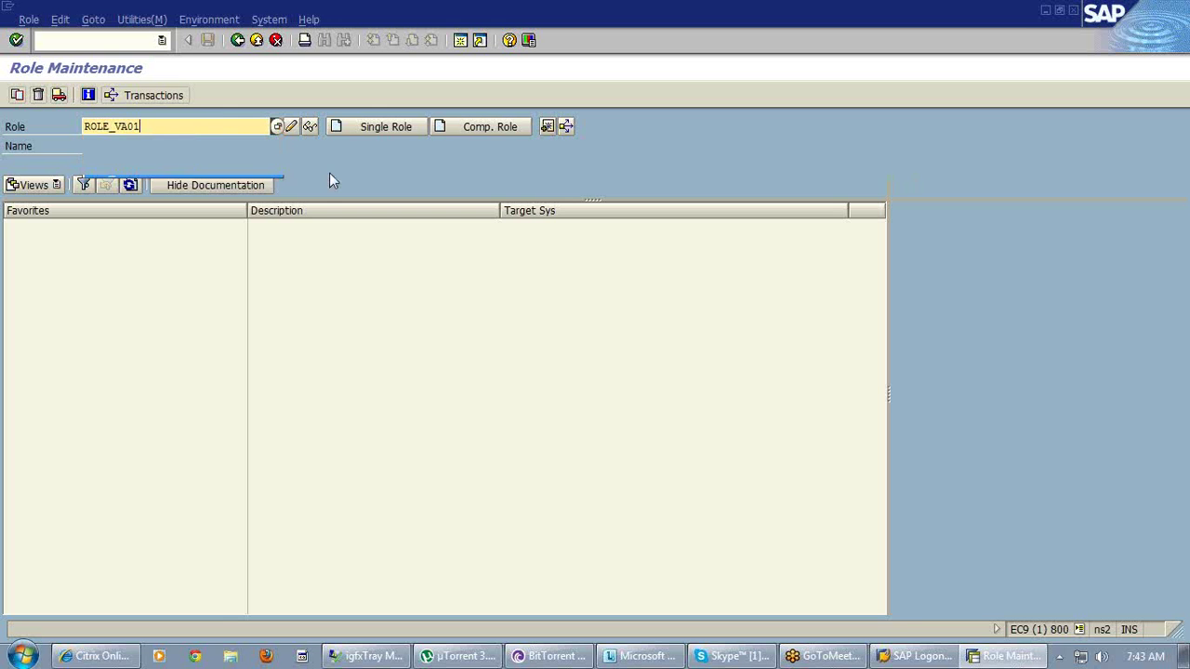
pyautogui.click(293, 130)
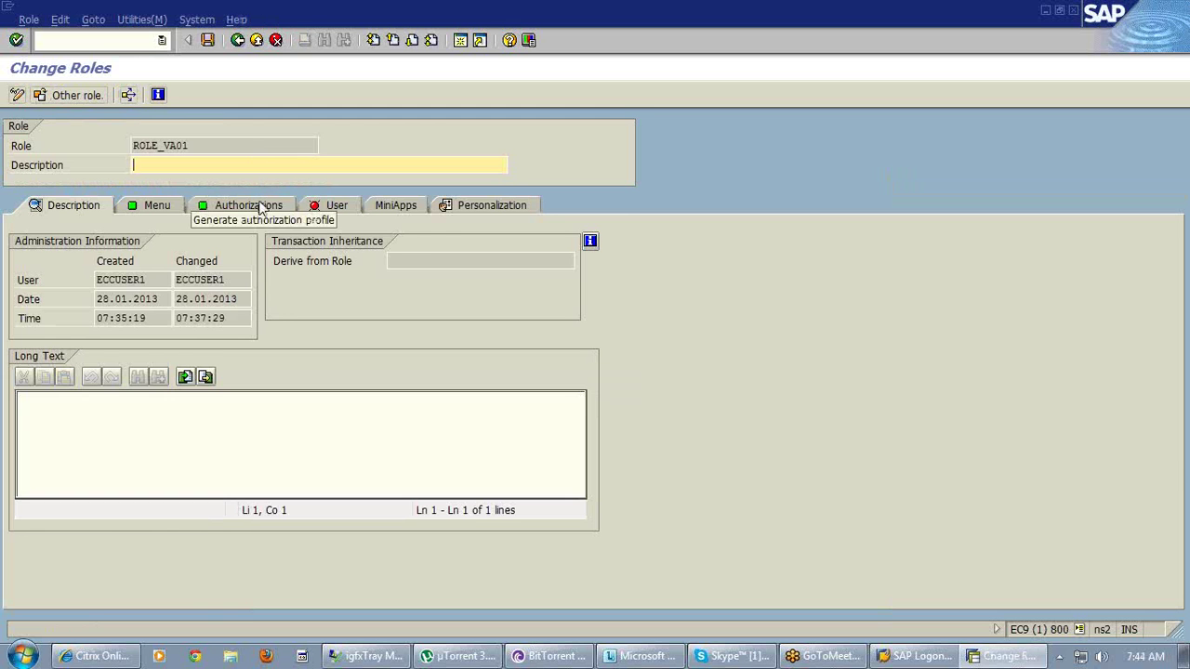
# - Open the authorization data of ROLE_VA01 in expert mode, reading the old status and merging with new data
pyautogui.click(261, 205)
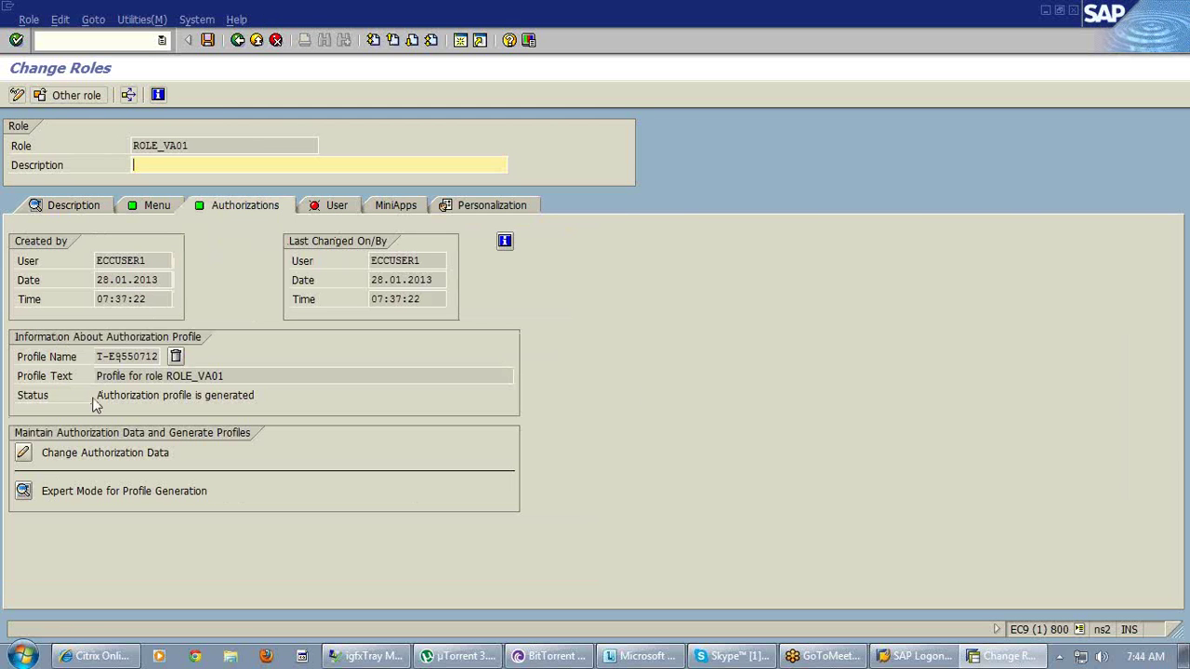
pyautogui.click(23, 492)
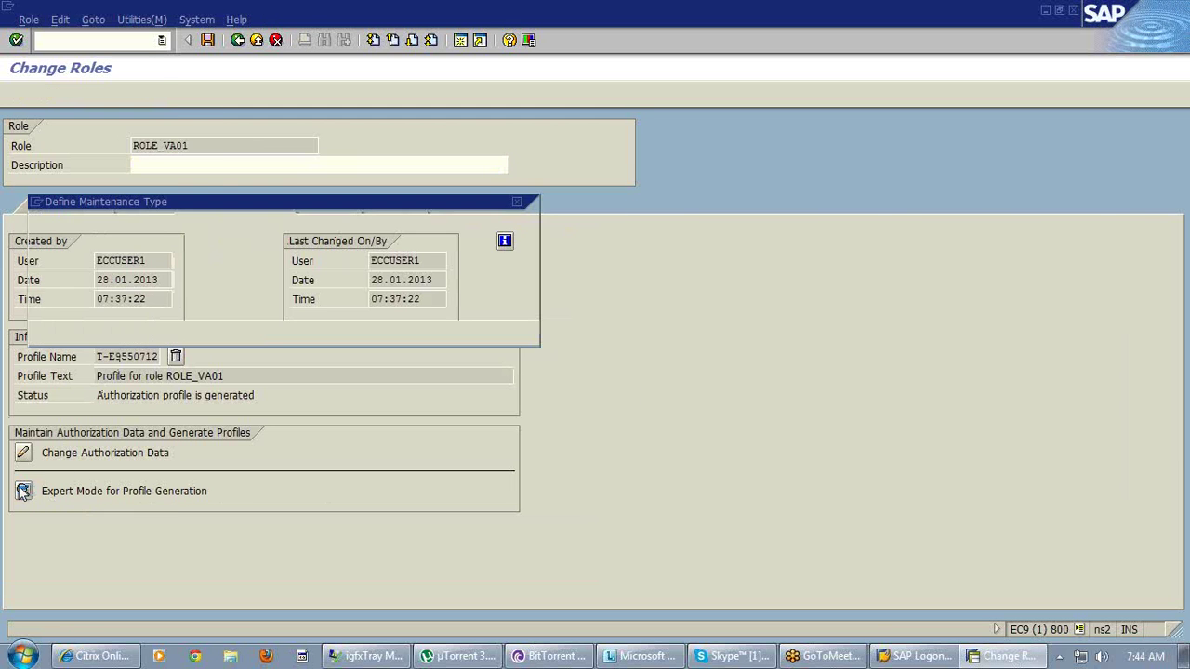
pyautogui.click(84, 287)
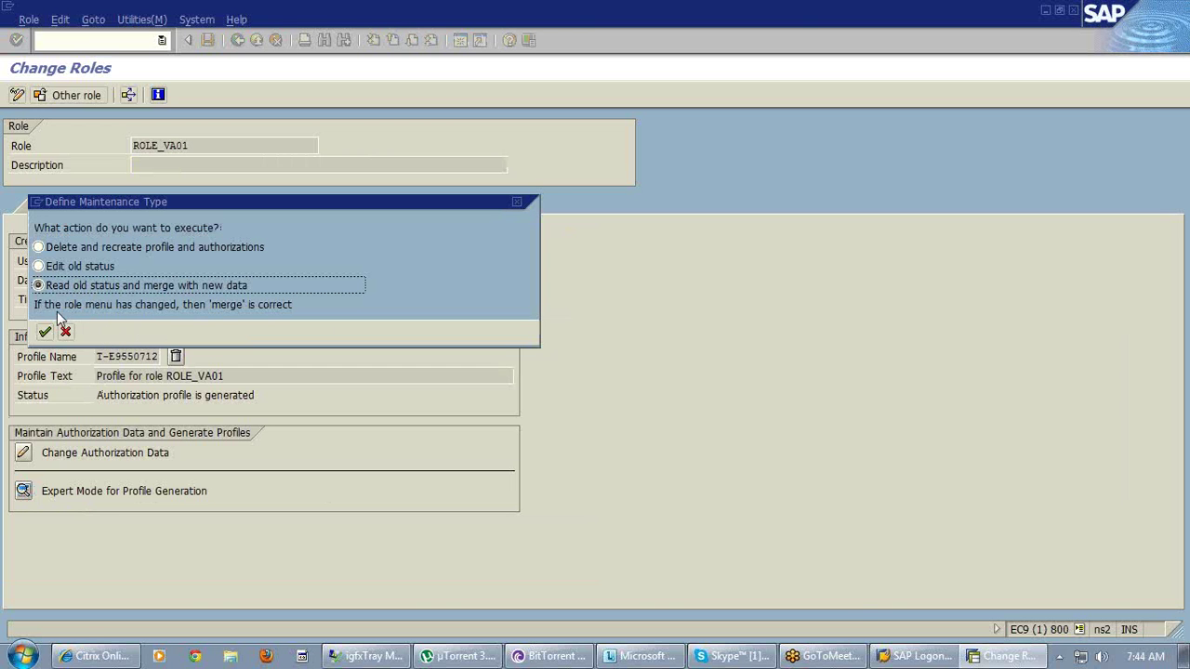
pyautogui.click(45, 332)
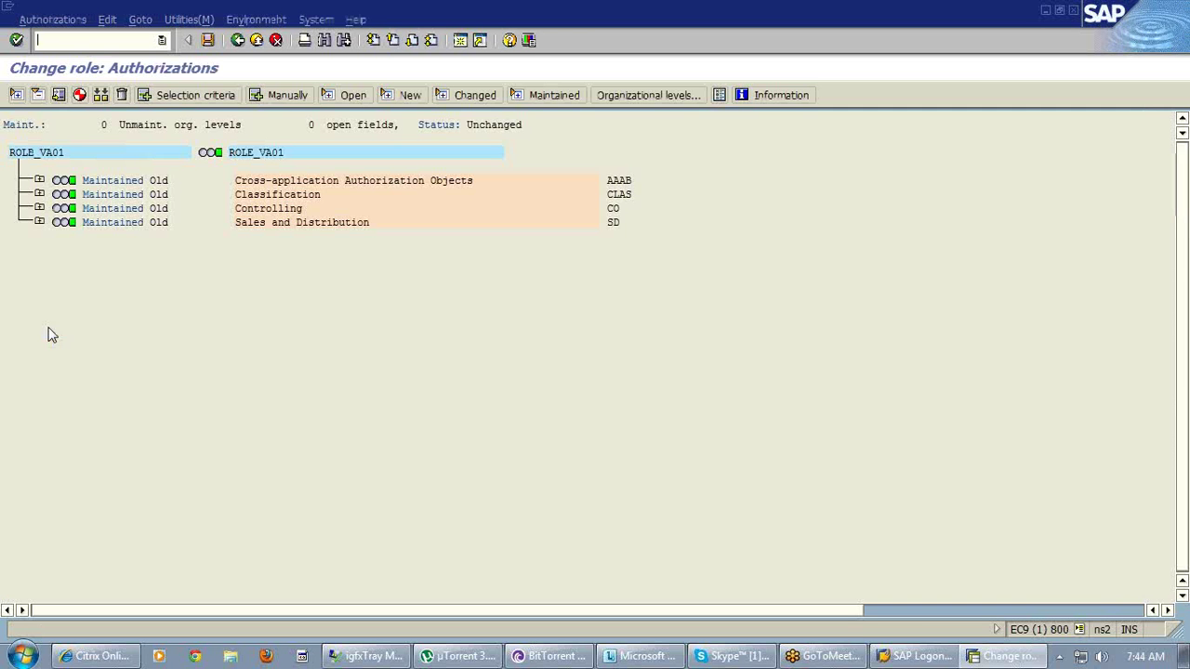
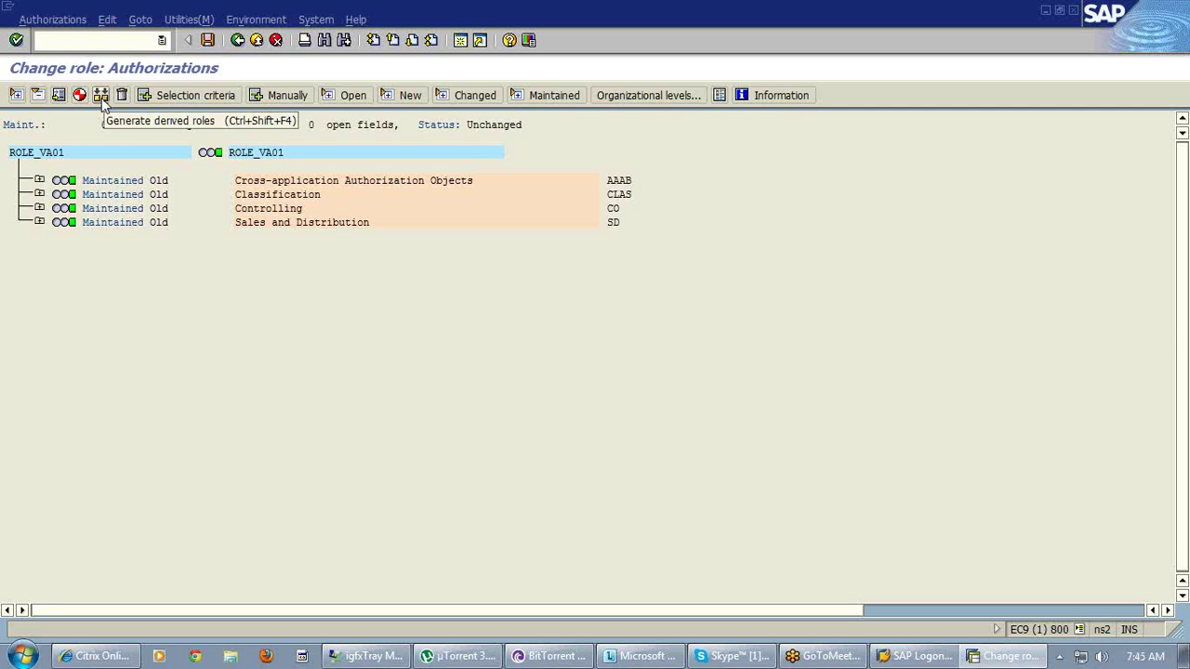
# - Generate the roles derived from ROLE_VA01, then save and regenerate the parent role's own authorization profile
pyautogui.click(101, 96)
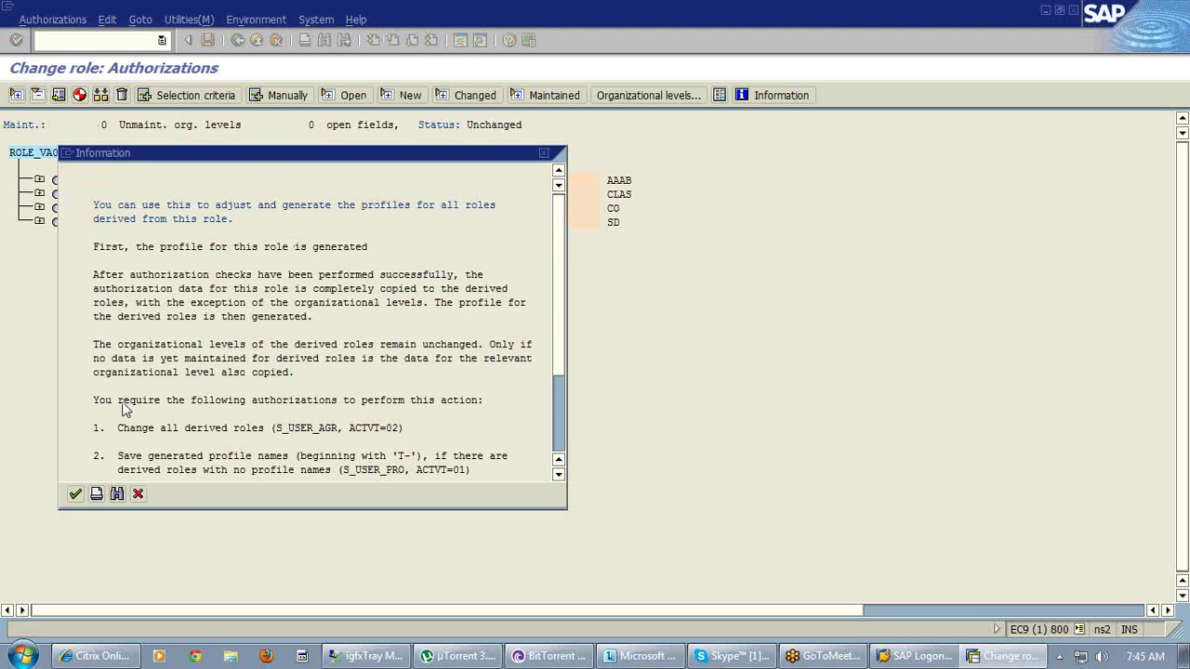
pyautogui.click(75, 493)
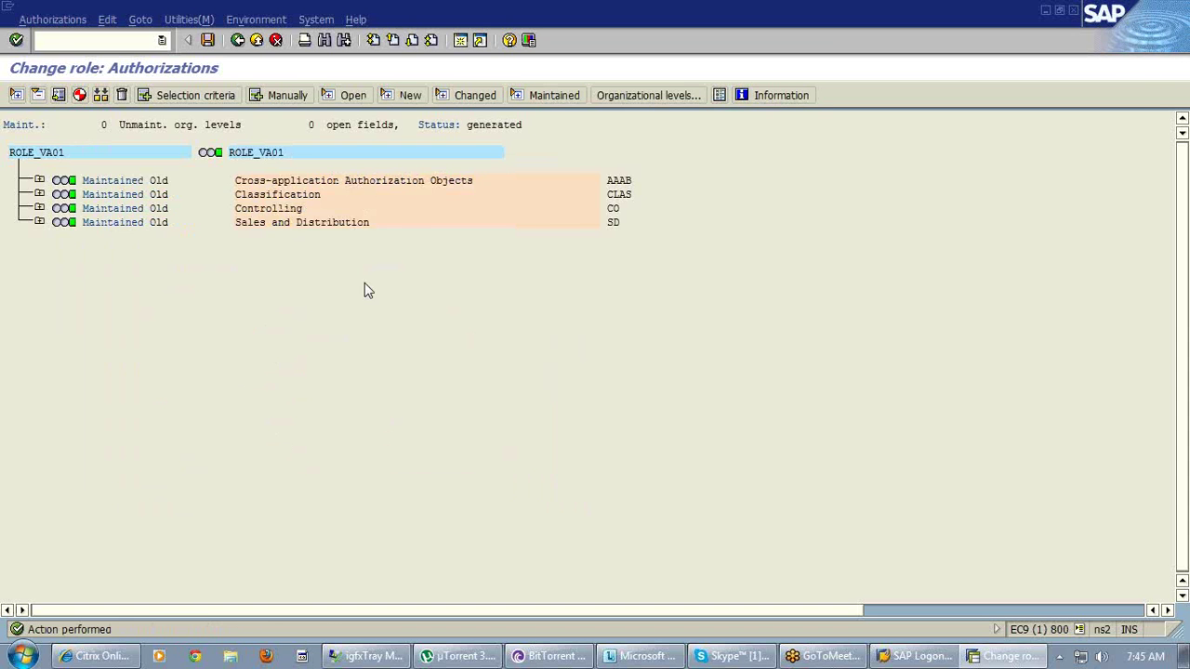
pyautogui.click(209, 41)
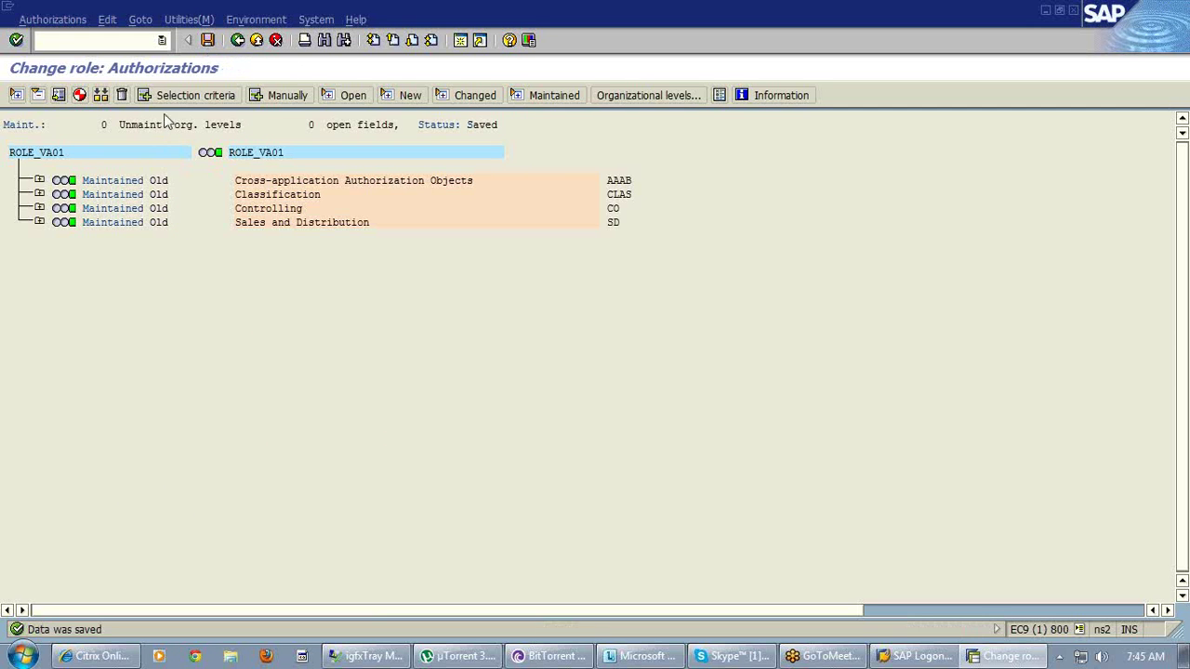
pyautogui.click(79, 95)
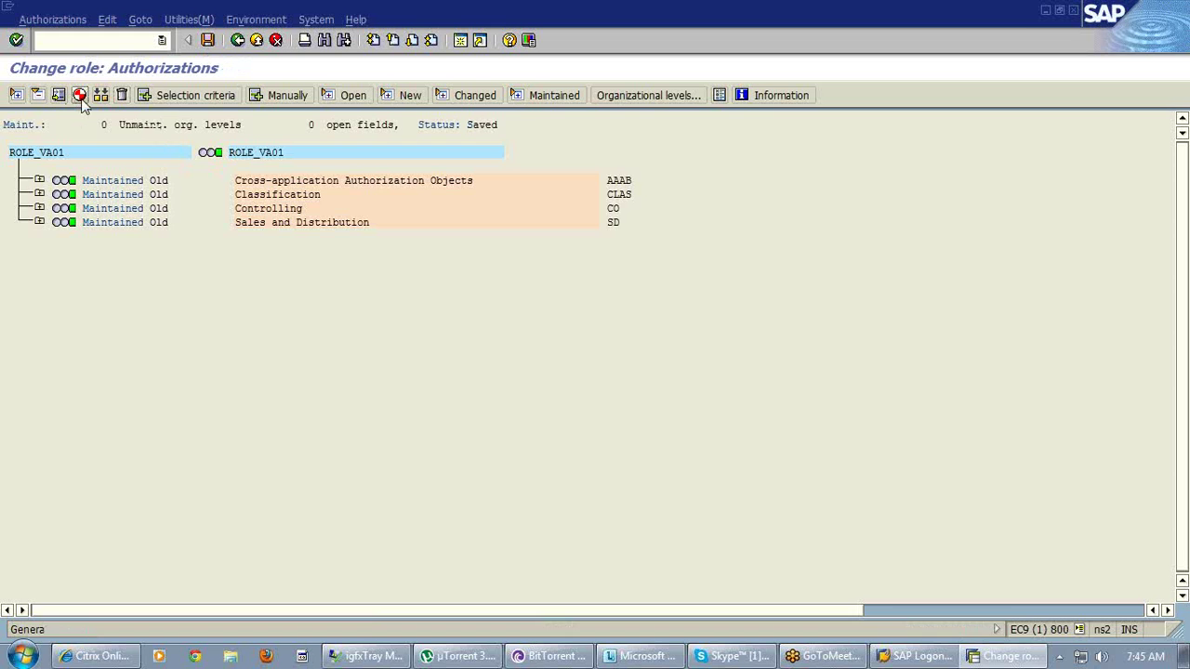
pyautogui.click(238, 42)
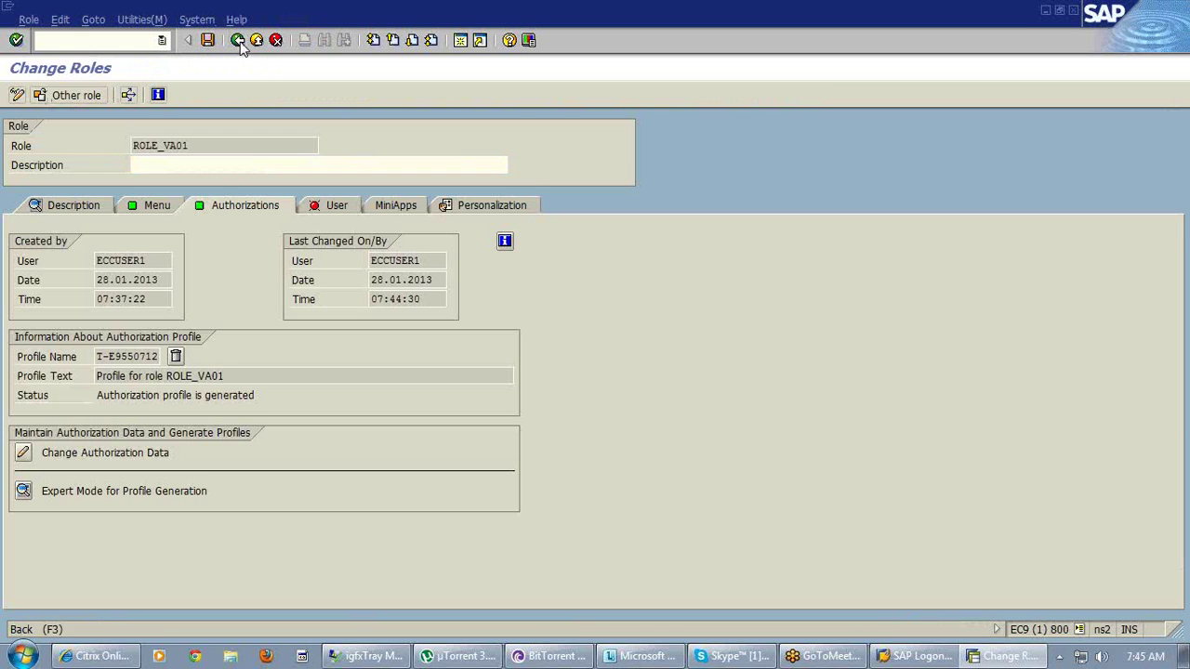
# - Return to role maintenance and open the derived role ROLE_VA01_CHILD1 for changing
pyautogui.click(238, 41)
pyautogui.click(190, 127)
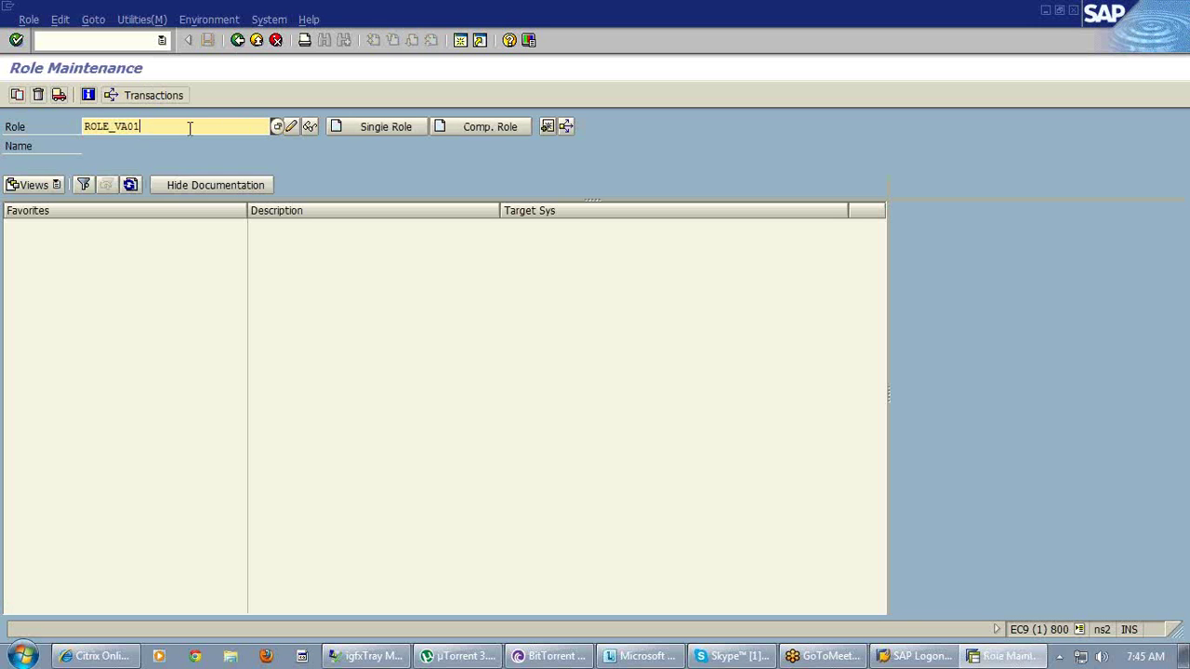
pyautogui.write('_')
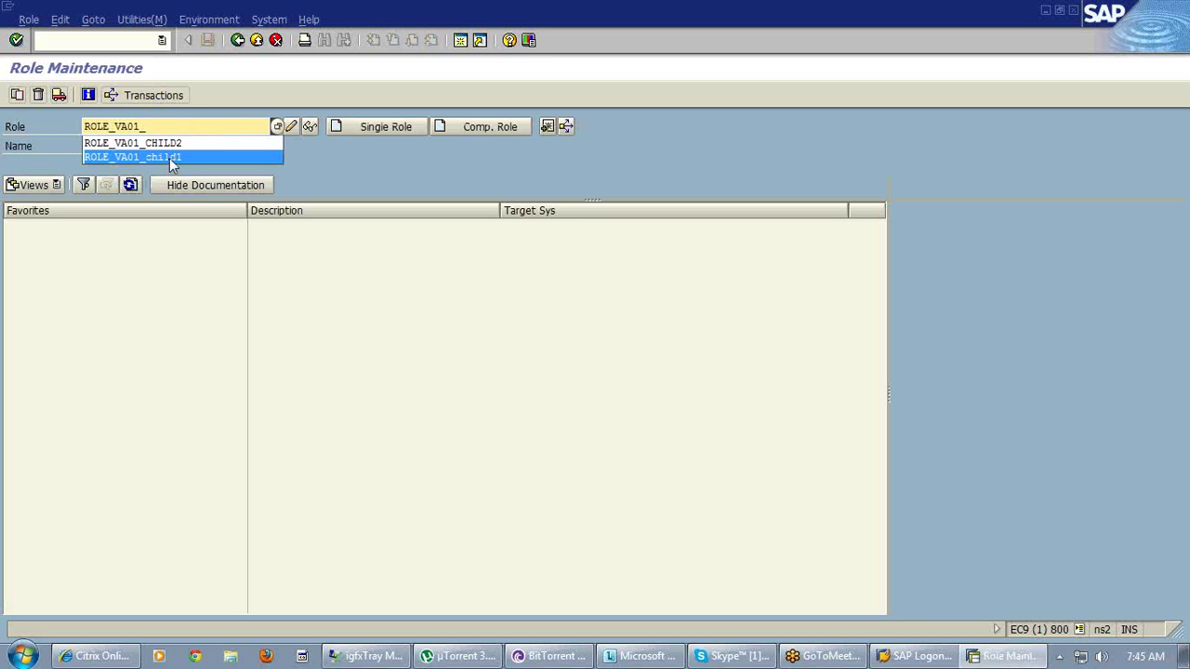
pyautogui.click(170, 158)
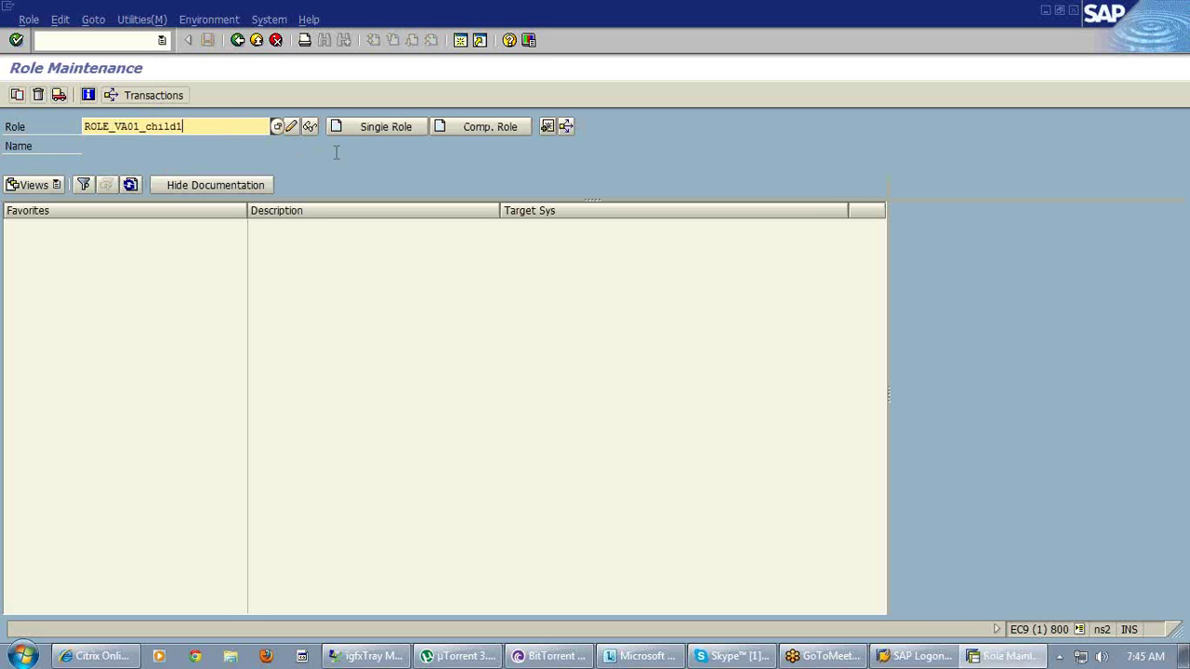
pyautogui.click(292, 128)
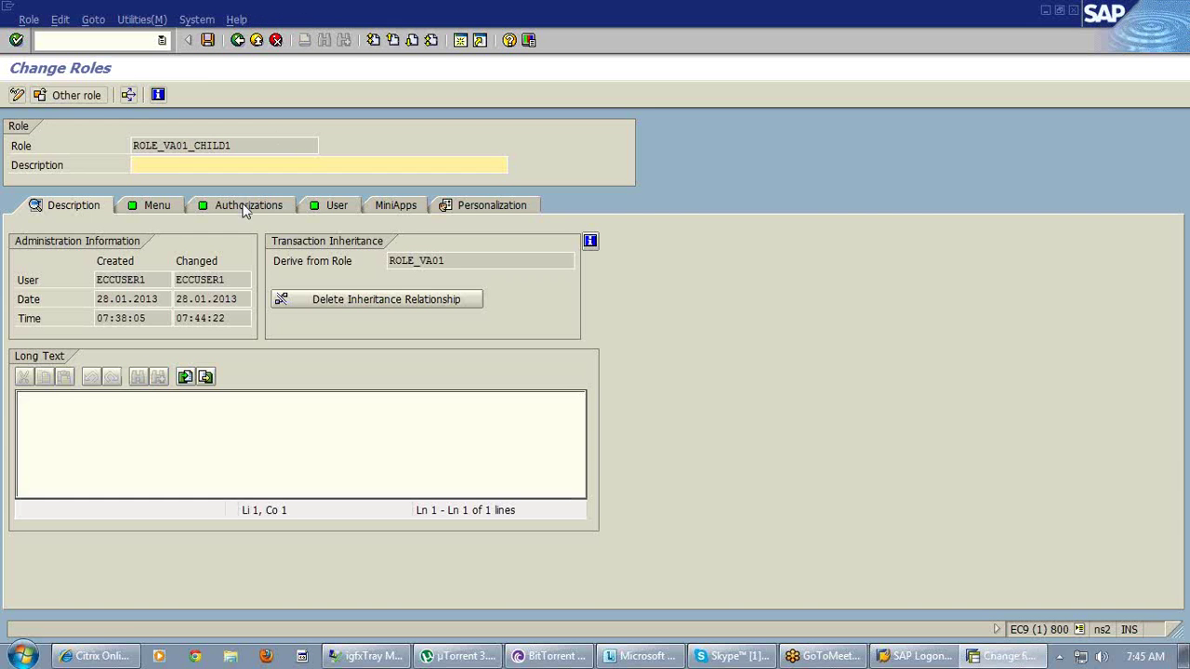
# - Open the authorization data of ROLE_VA01_CHILD1 in expert mode, reading the old status and merging with new data
pyautogui.click(245, 209)
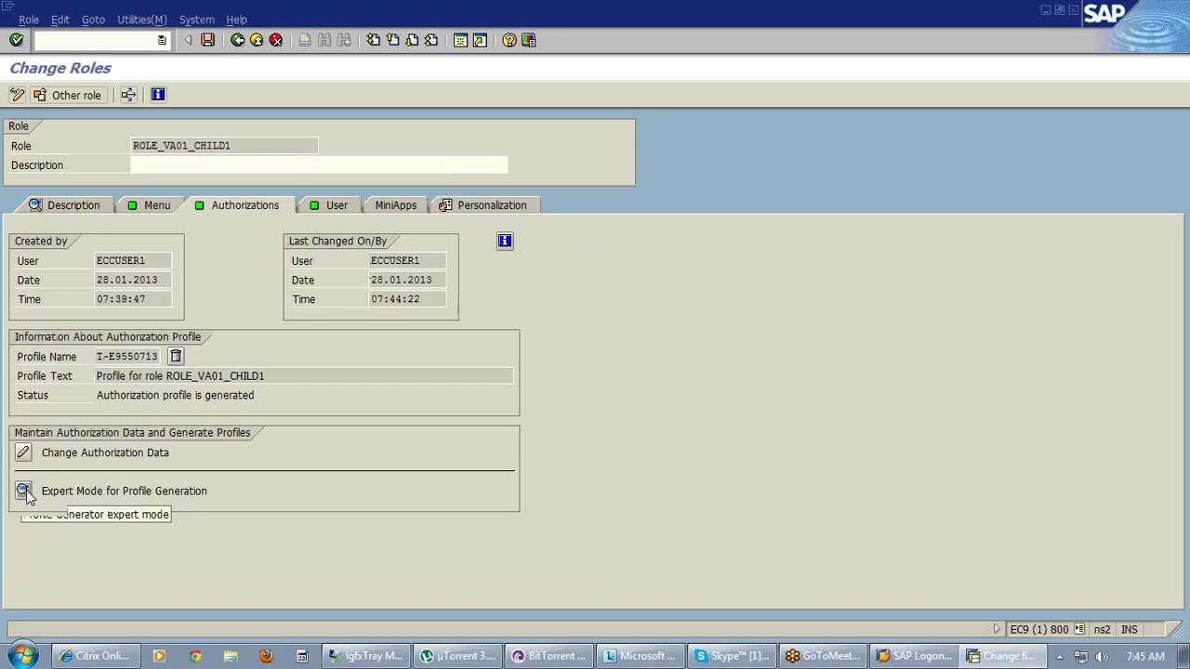
pyautogui.click(25, 492)
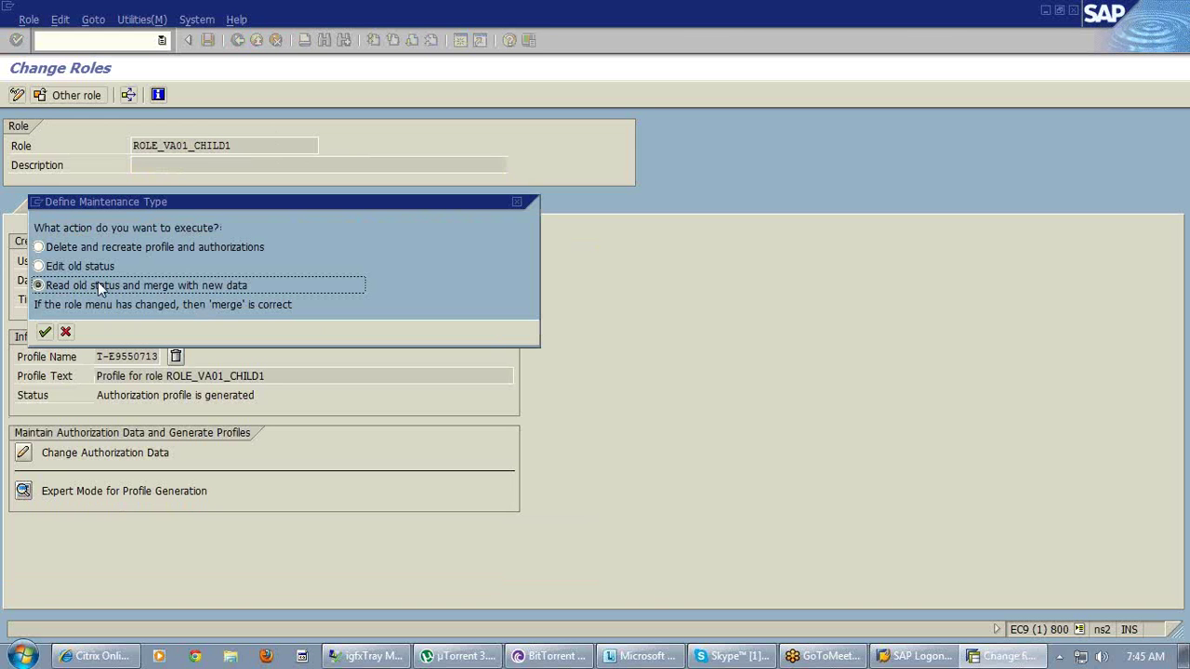
pyautogui.click(44, 333)
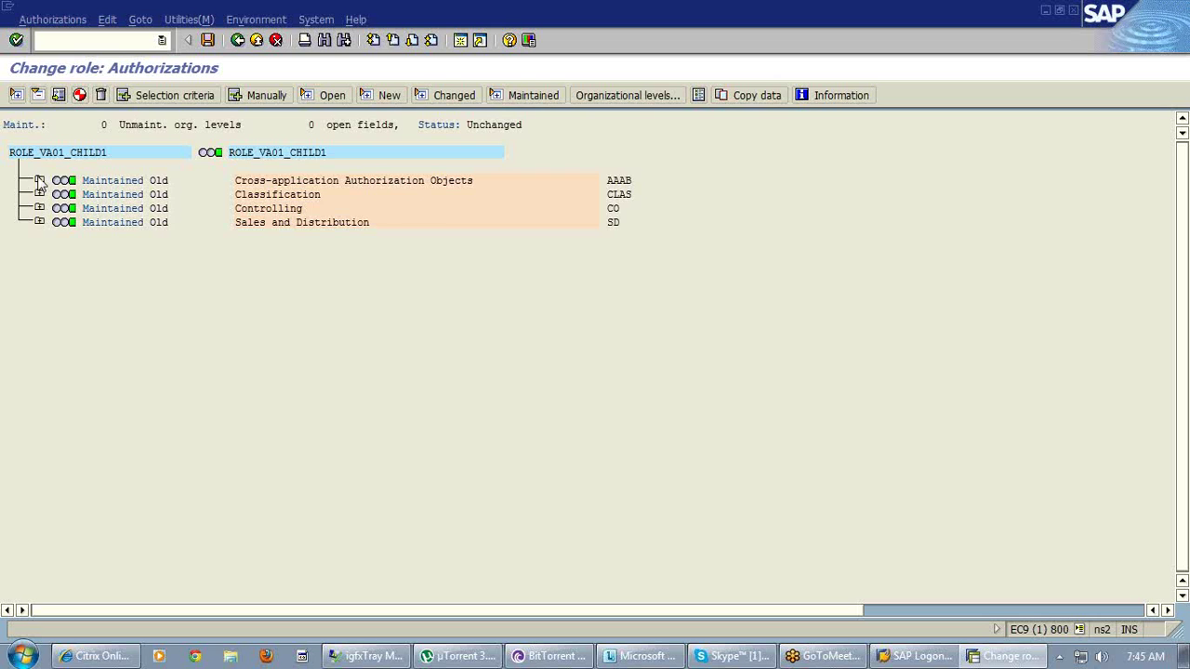
# - Expand the cross-application authorization objects B_USERSTAT, B_USERST_T and S_TCODE to examine their inherited field values
pyautogui.click(39, 181)
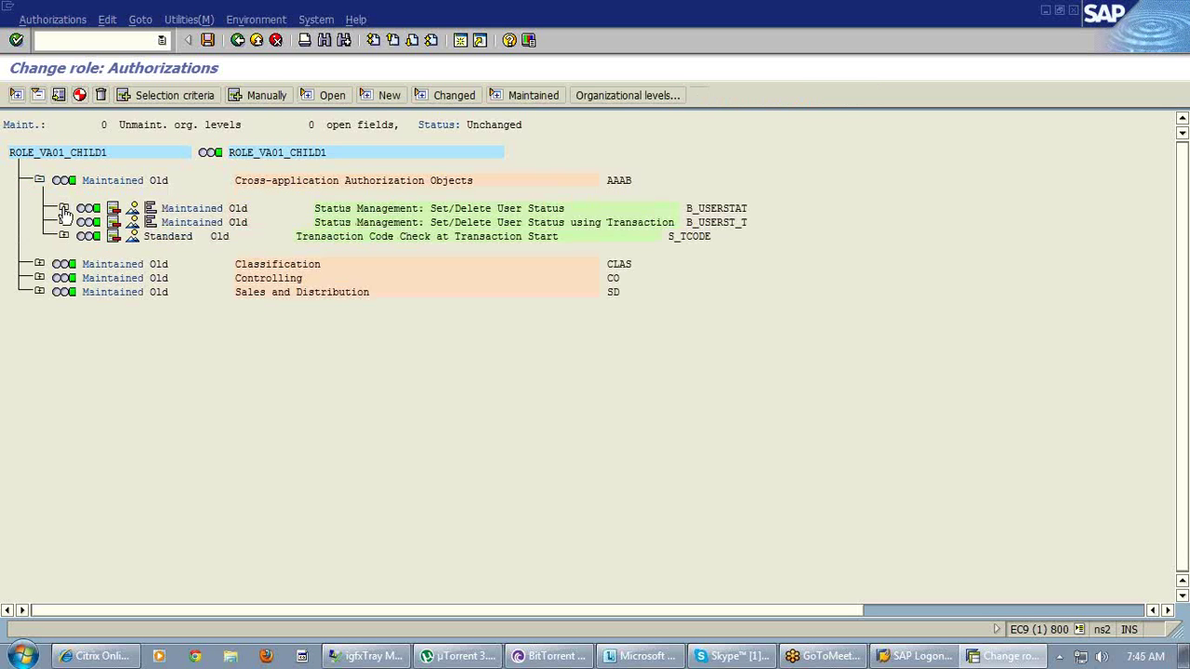
pyautogui.click(64, 209)
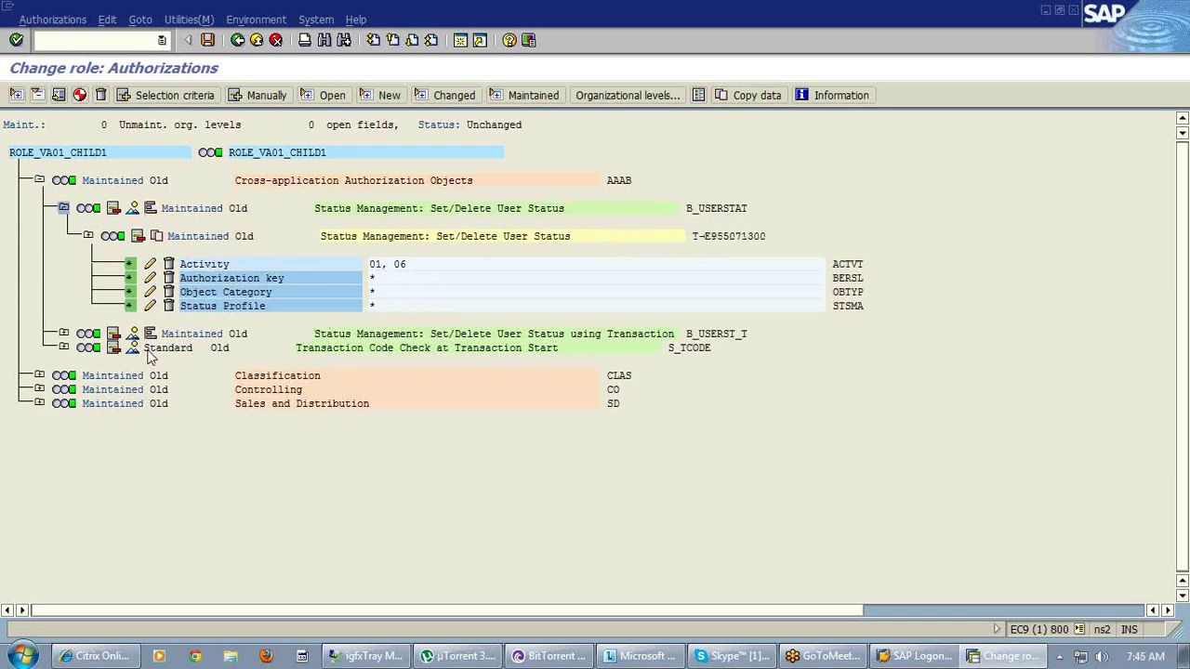
pyautogui.click(63, 334)
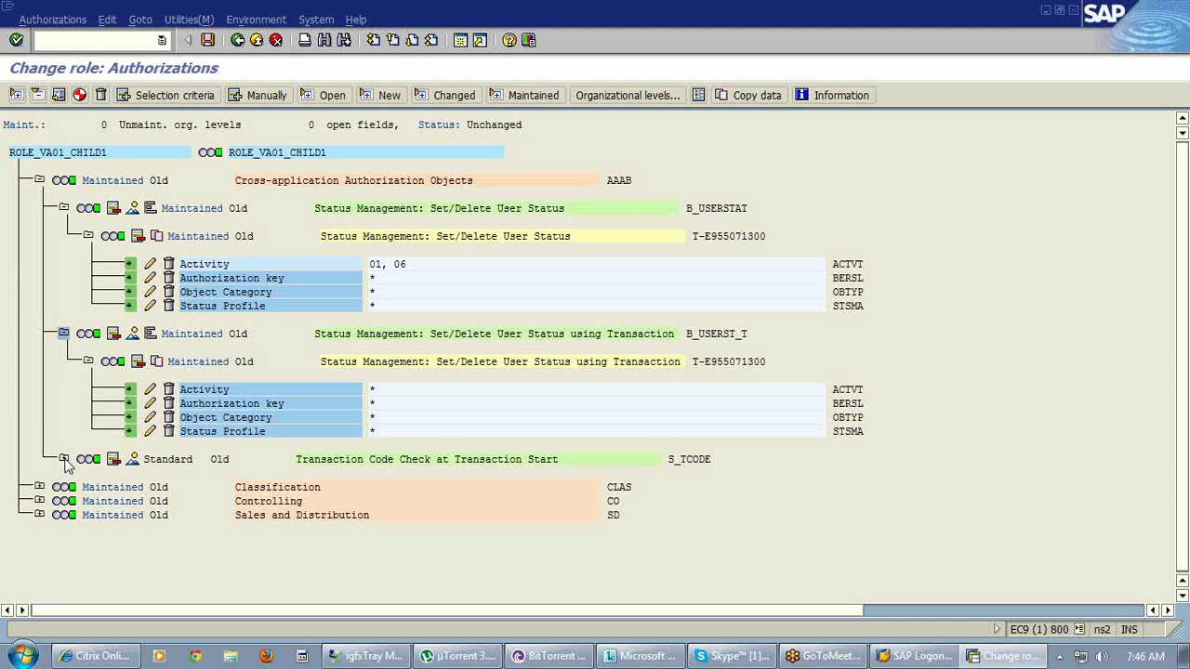
pyautogui.click(64, 459)
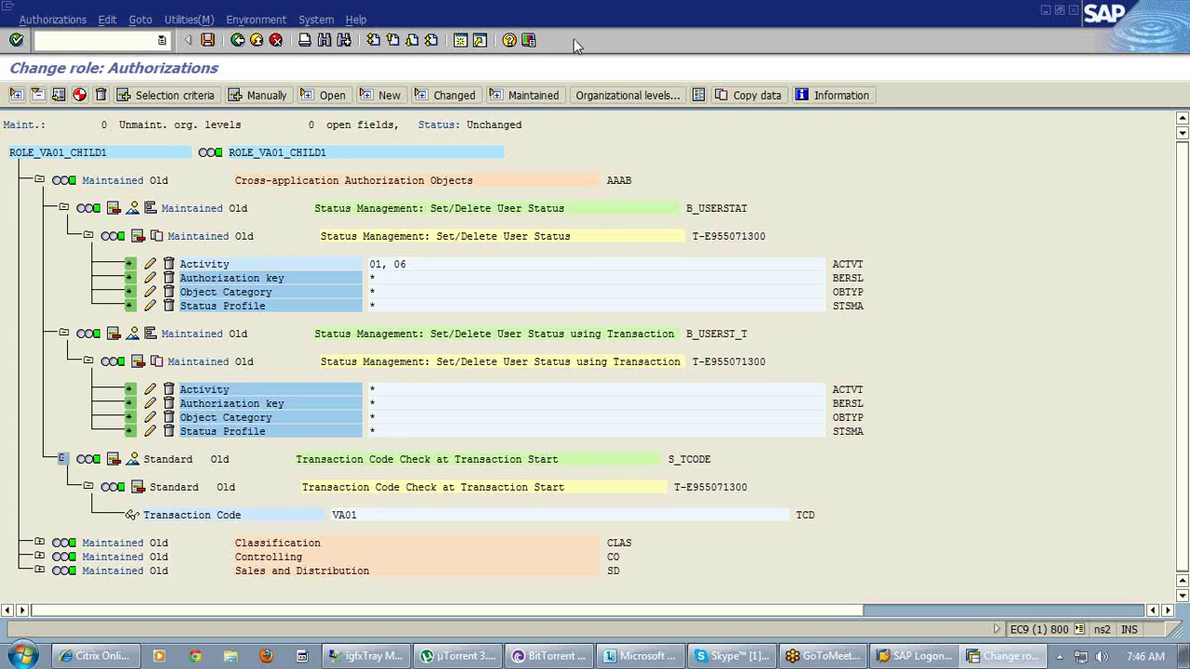
# - Review the organizational levels of ROLE_VA01_CHILD1, cancel them without changes, and leave the authorization data
pyautogui.click(602, 96)
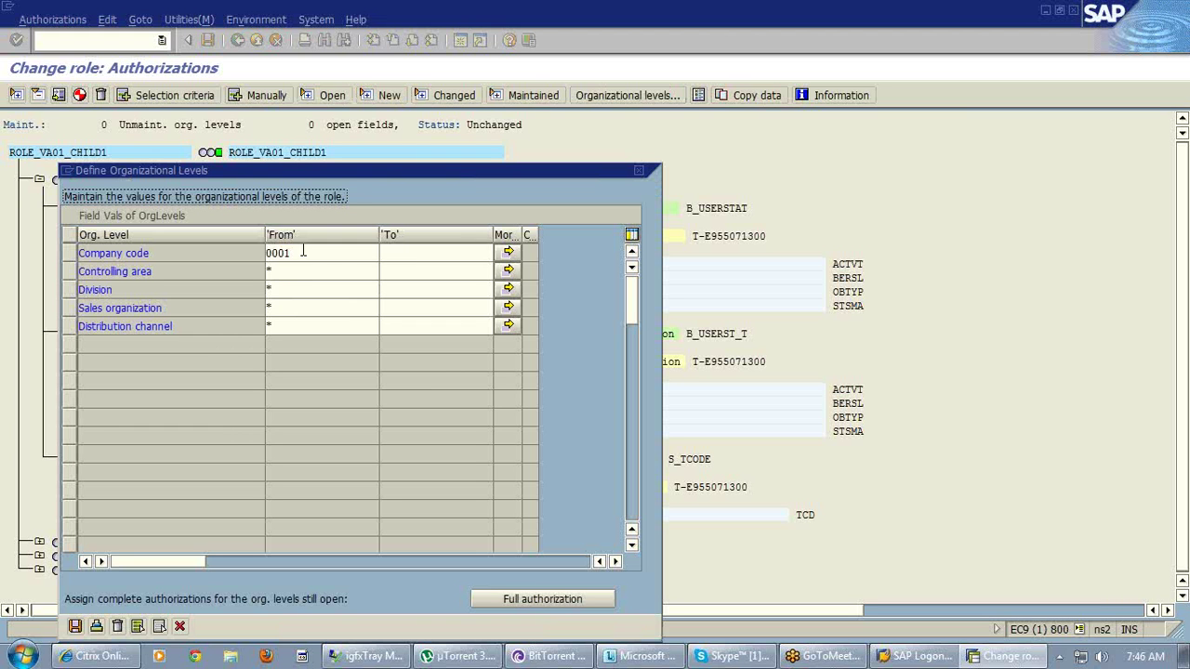
pyautogui.click(302, 252)
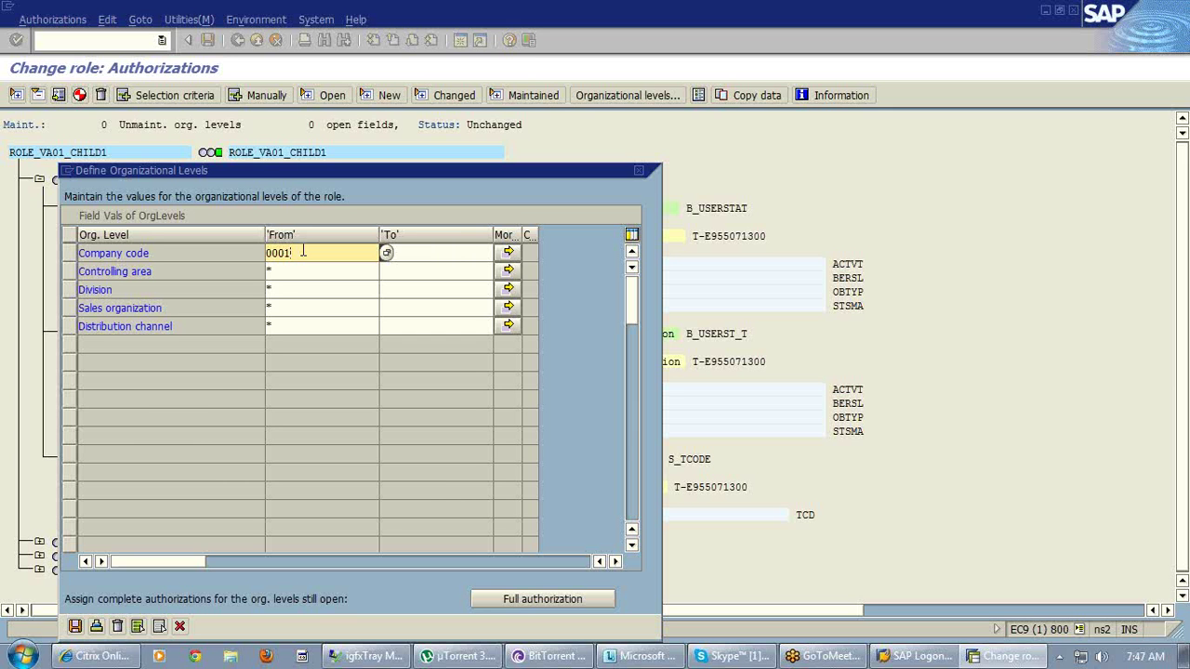
pyautogui.click(181, 627)
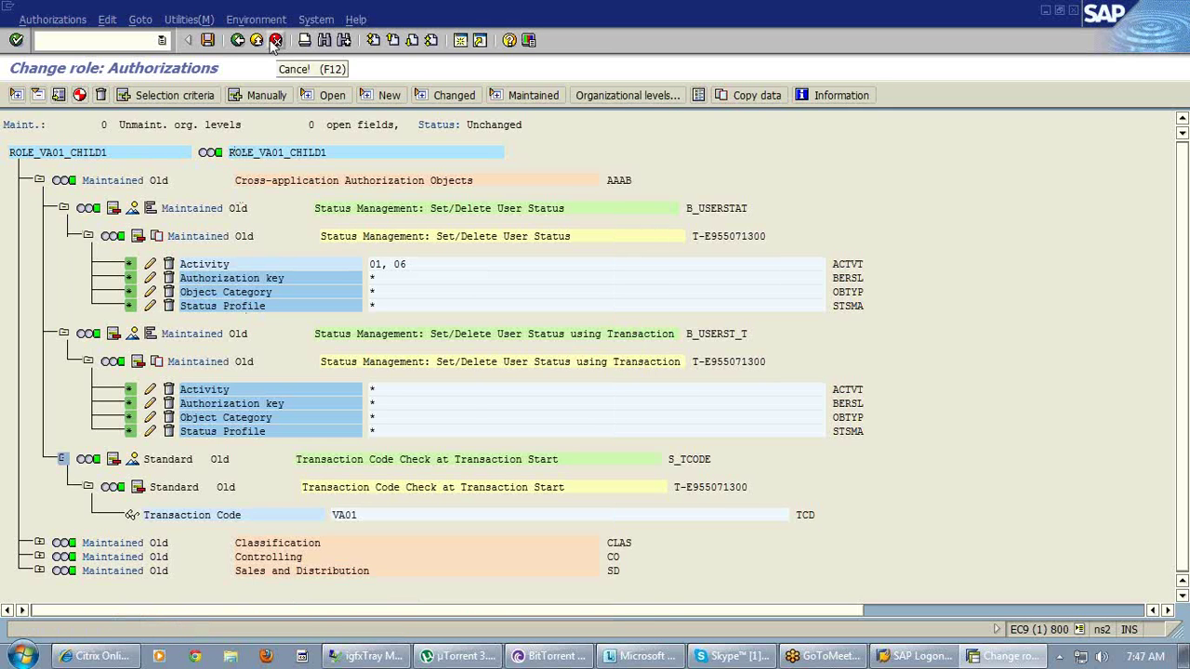
pyautogui.click(238, 41)
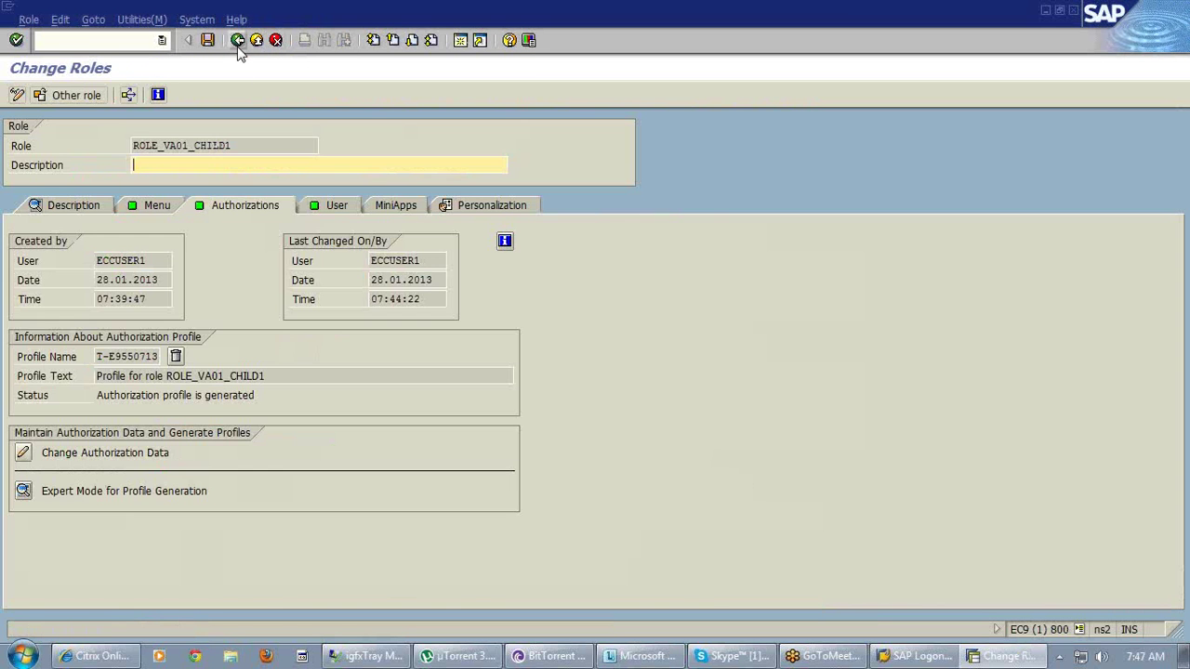
# - Return to role maintenance and open the derived role ROLE_VA01_CHILD2 for changing
pyautogui.click(239, 43)
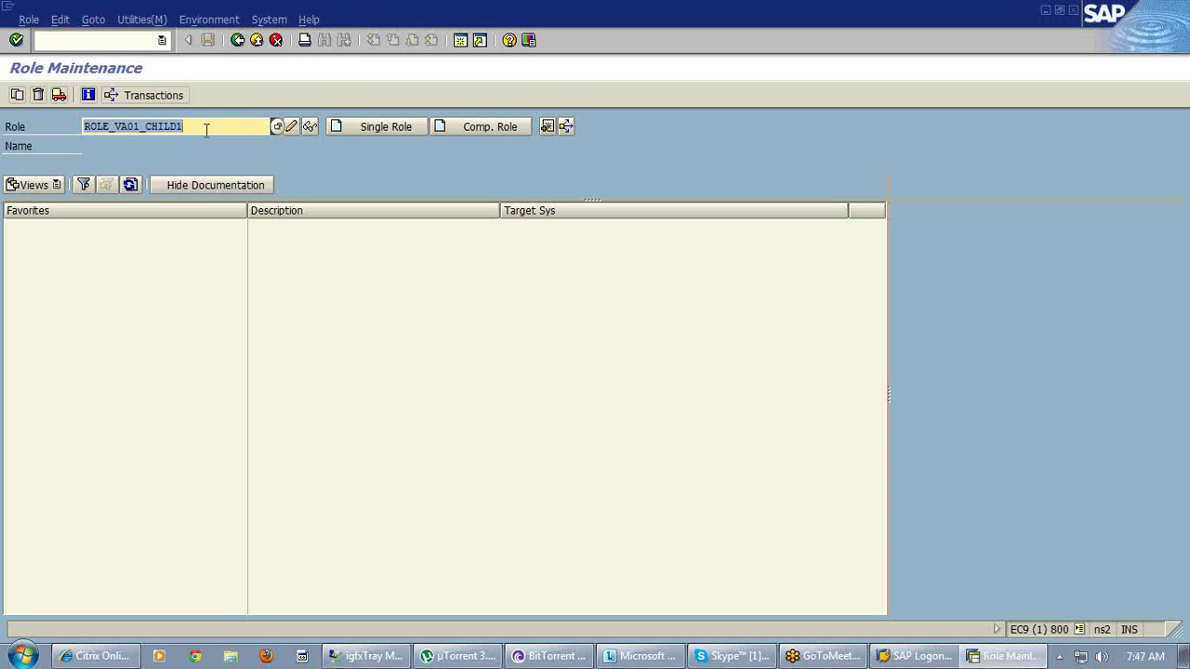
pyautogui.click(206, 131)
pyautogui.press('BackSpace')
pyautogui.write('2')
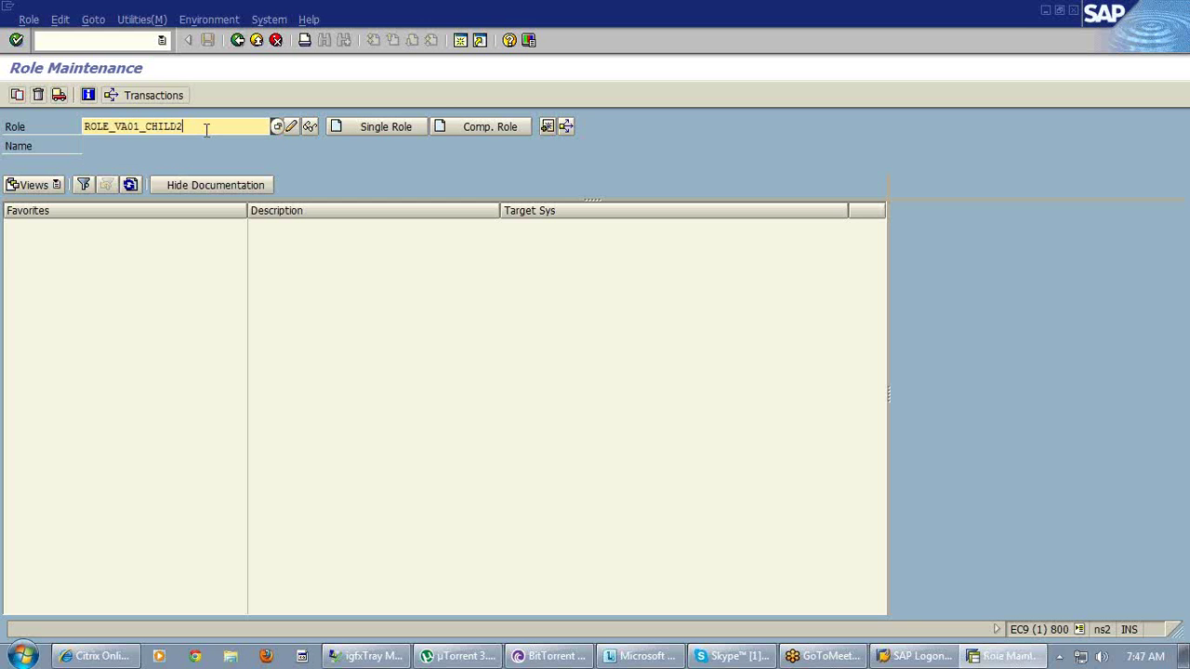
pyautogui.click(291, 126)
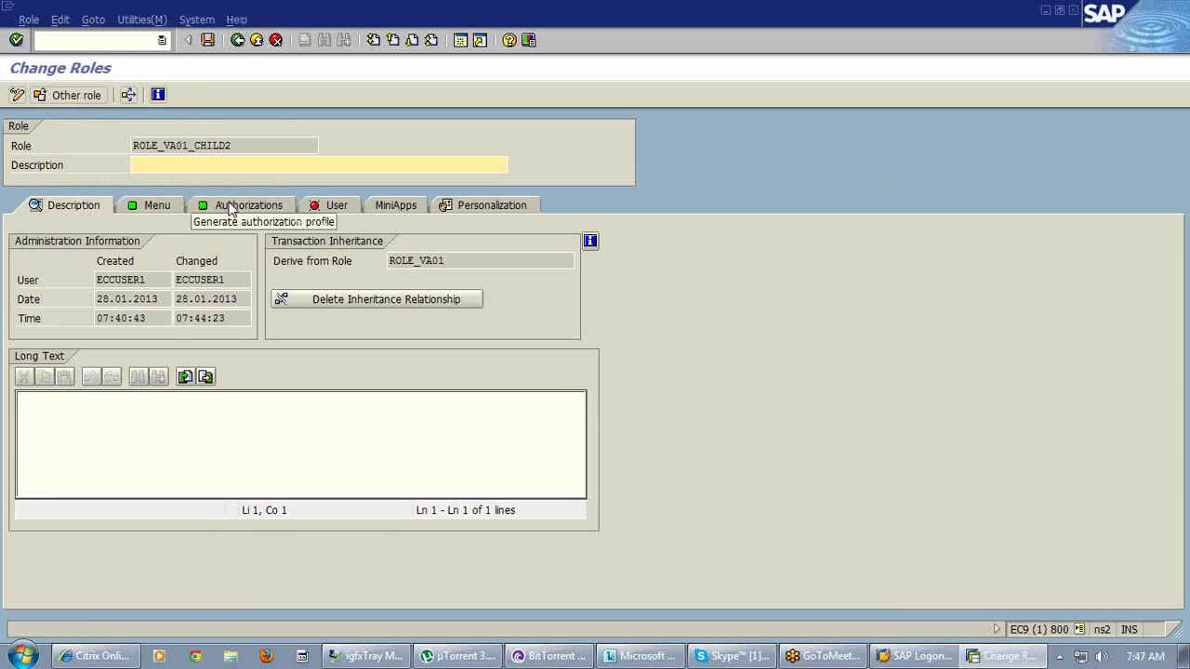
# - Open the authorization data of ROLE_VA01_CHILD2 in expert mode, reading the old status and merging with new data
pyautogui.click(229, 205)
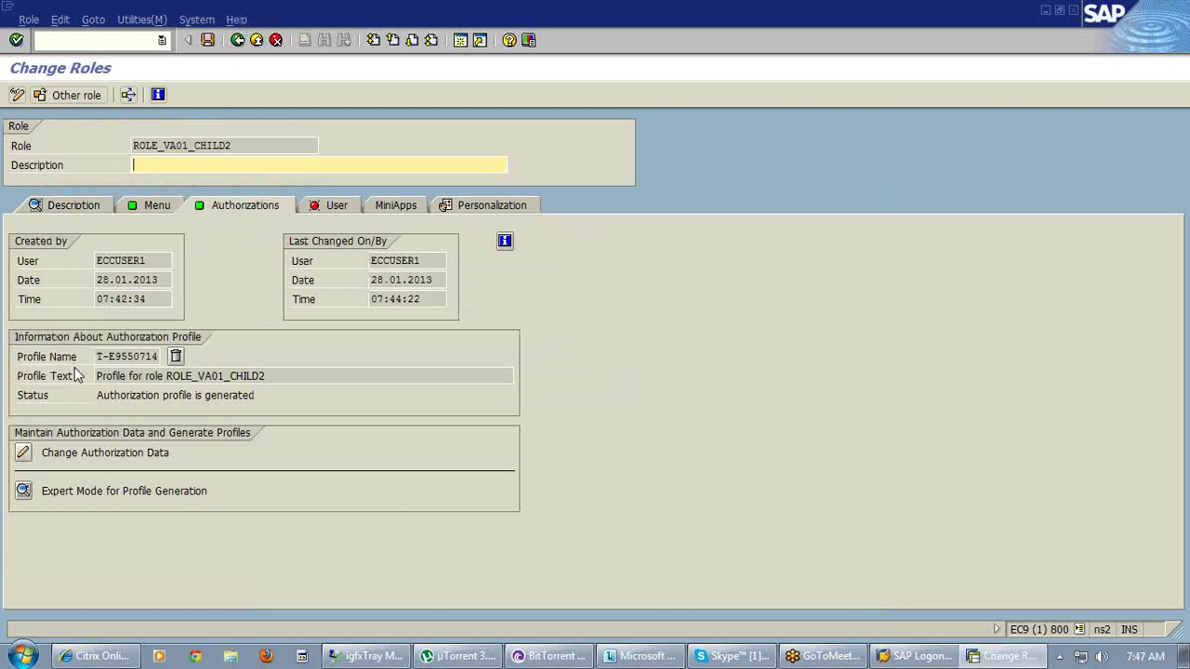
pyautogui.click(23, 492)
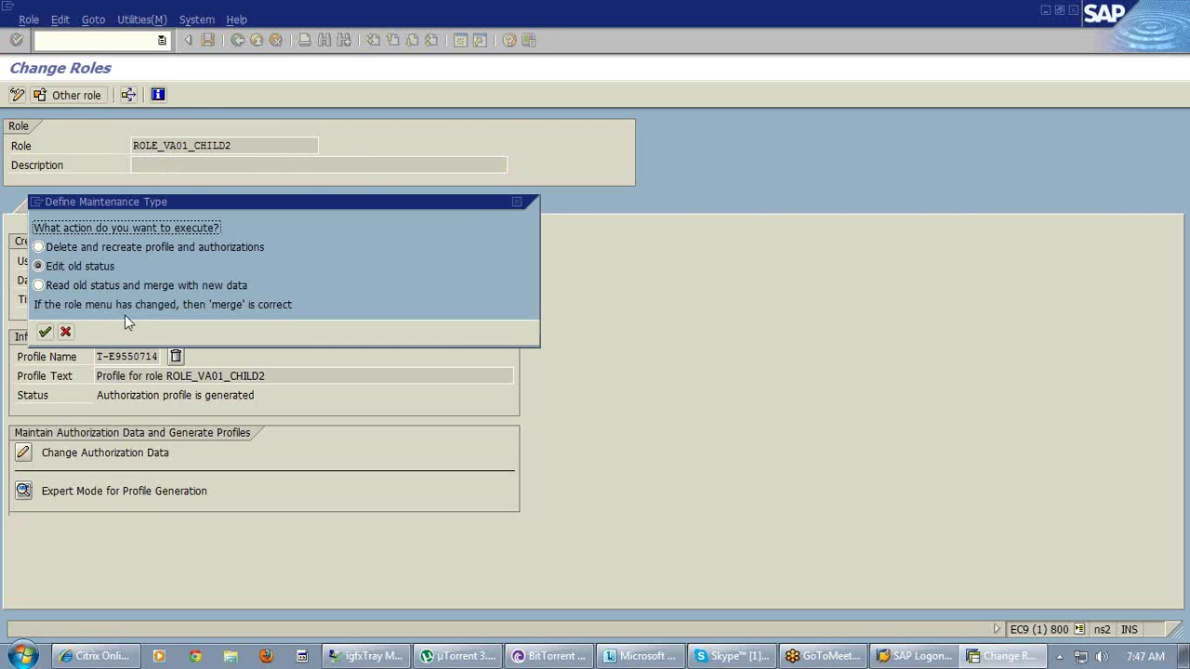
pyautogui.click(128, 288)
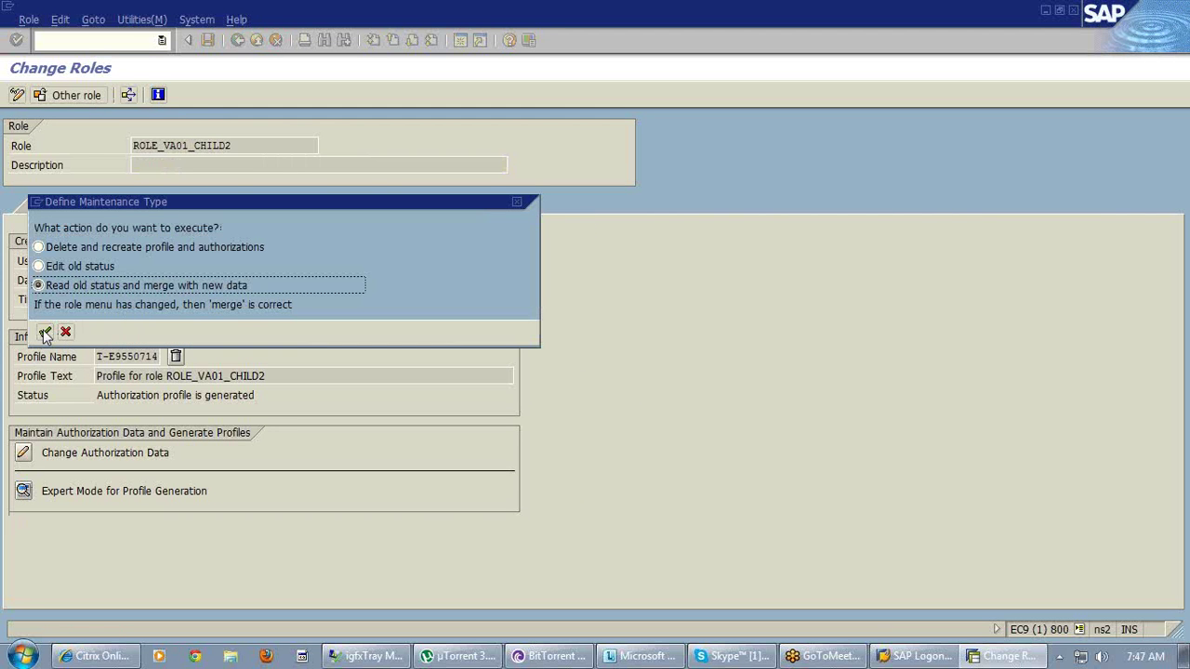
pyautogui.click(45, 333)
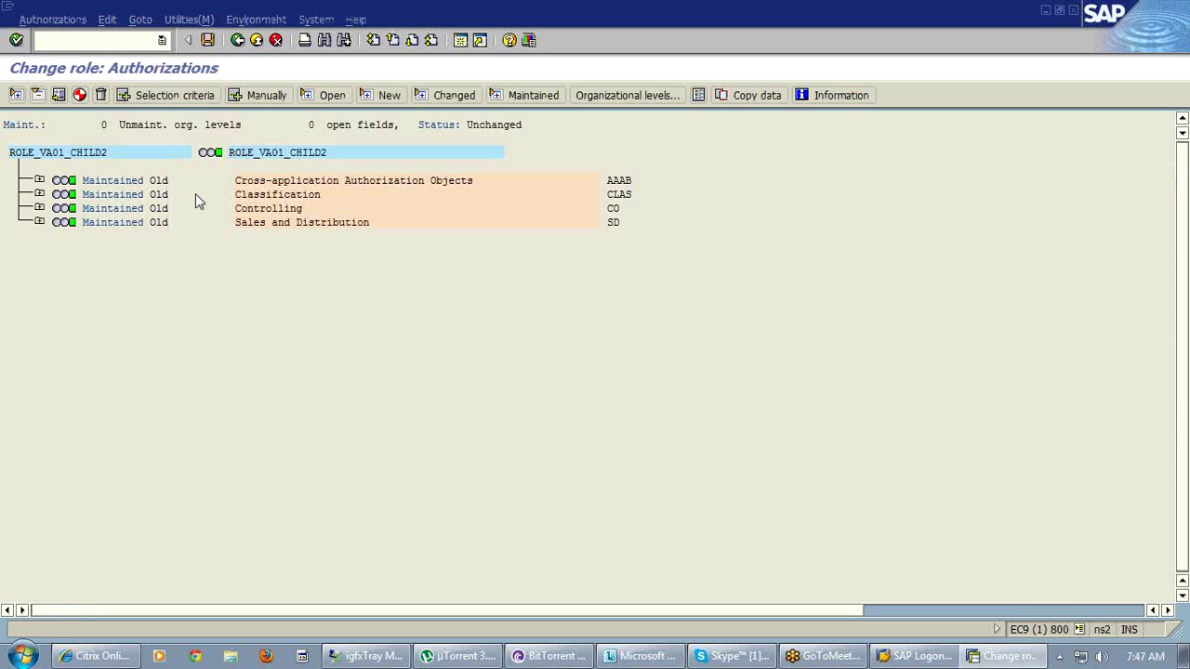
# - Review the organizational levels of ROLE_VA01_CHILD2, cancel them without changes, and leave the authorization data
pyautogui.click(596, 96)
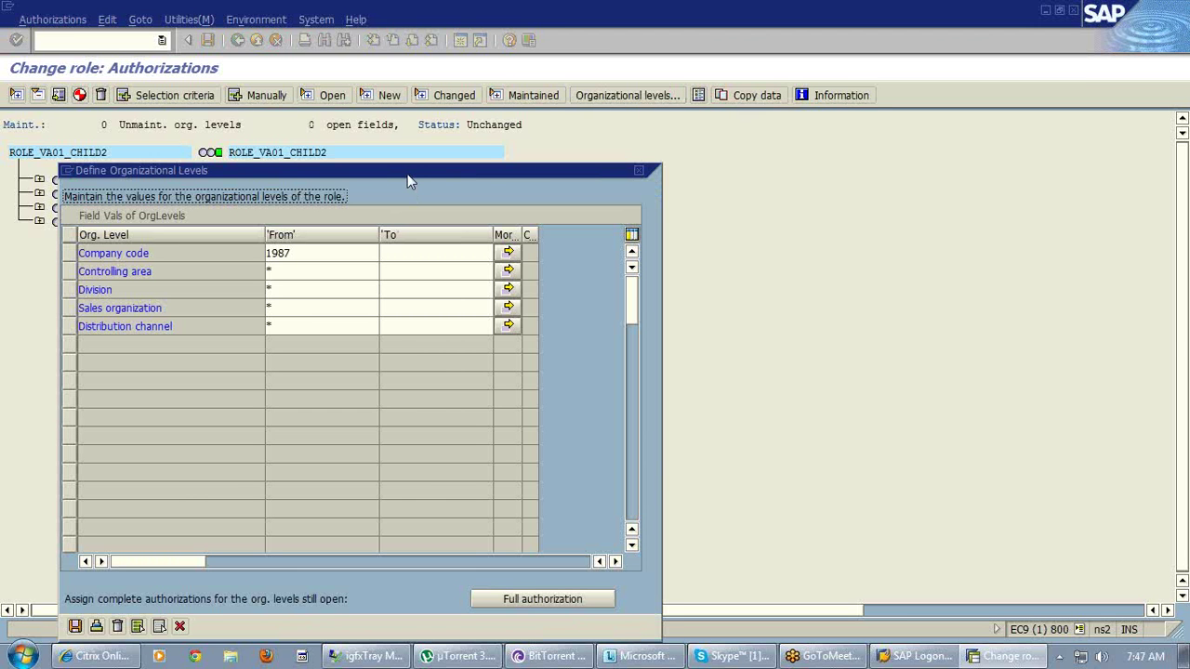
pyautogui.moveTo(407, 174); pyautogui.dragTo(434, 232)
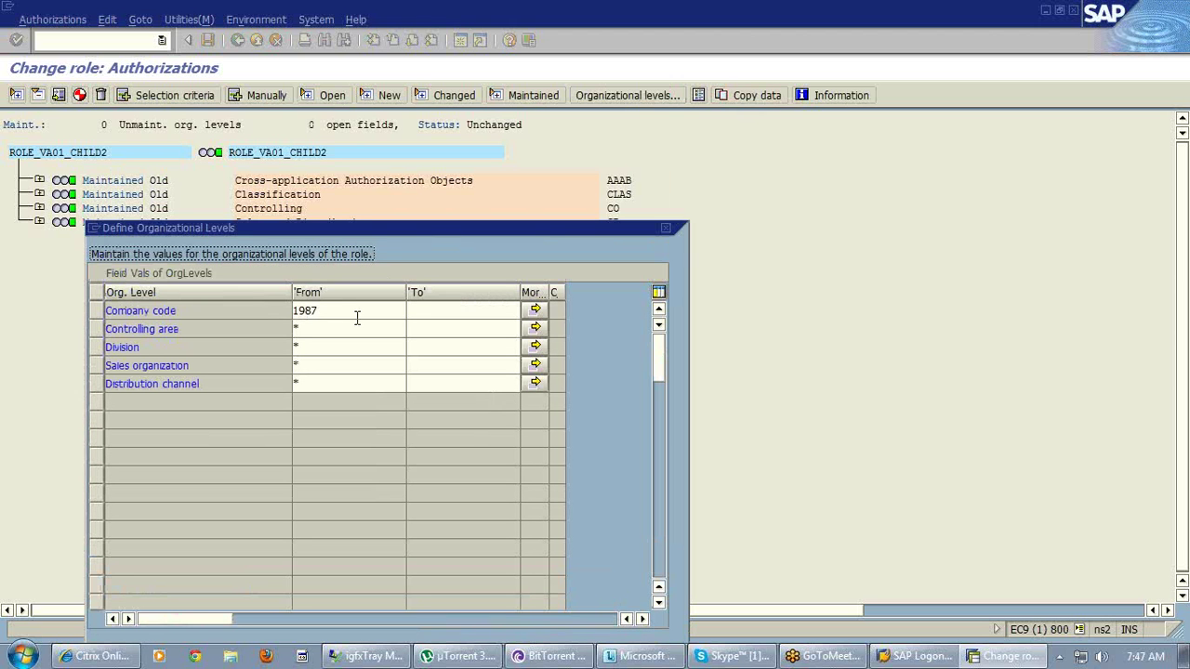
pyautogui.click(357, 318)
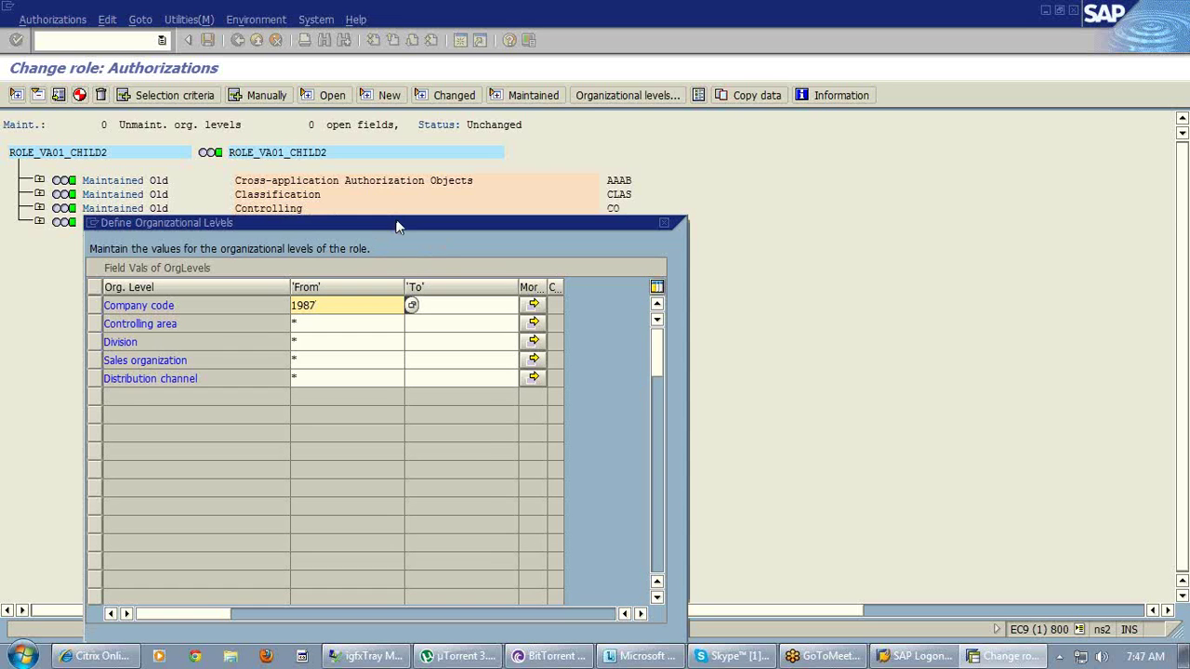
pyautogui.moveTo(397, 223); pyautogui.dragTo(375, 175)
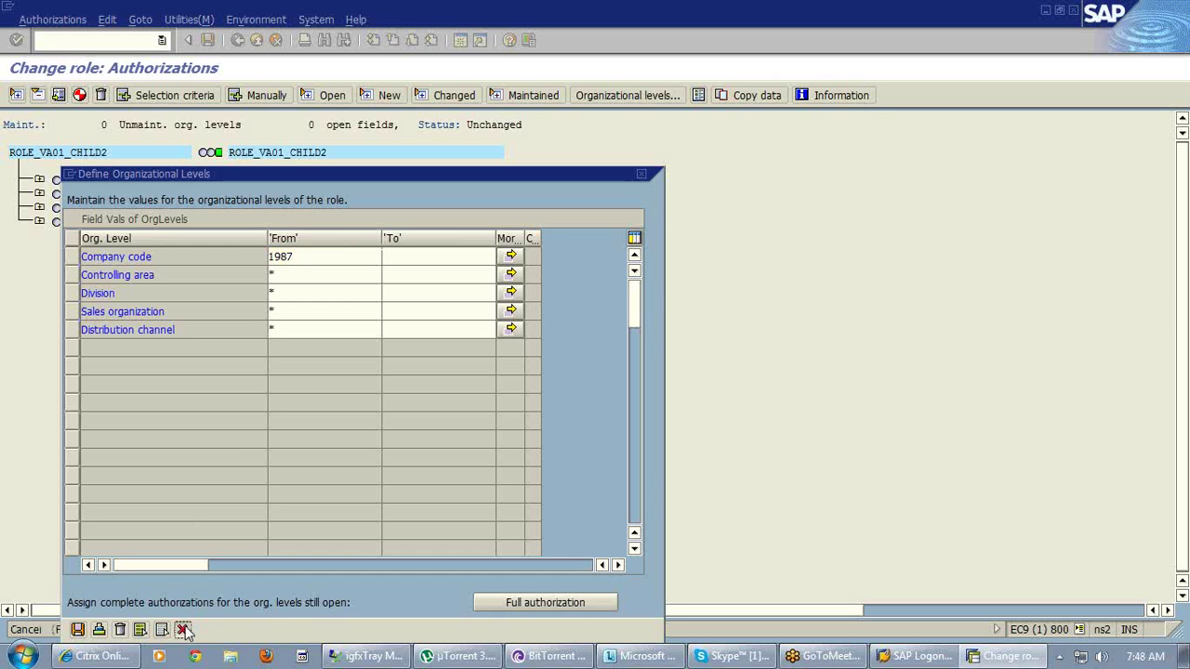
pyautogui.click(183, 630)
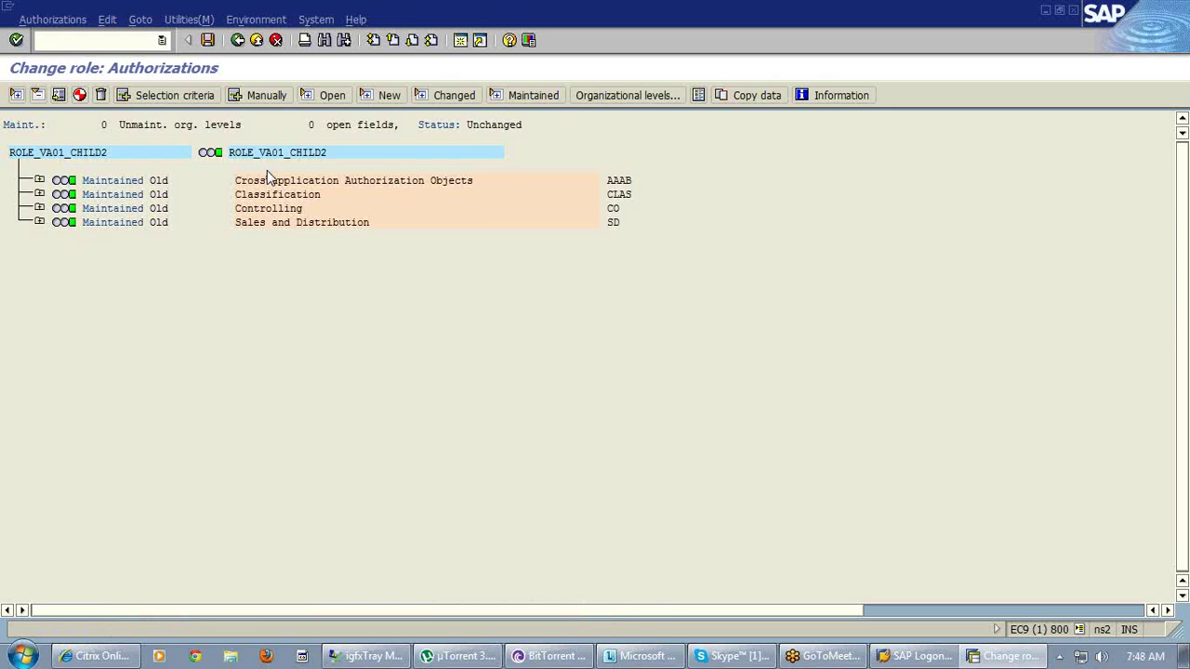
pyautogui.click(238, 40)
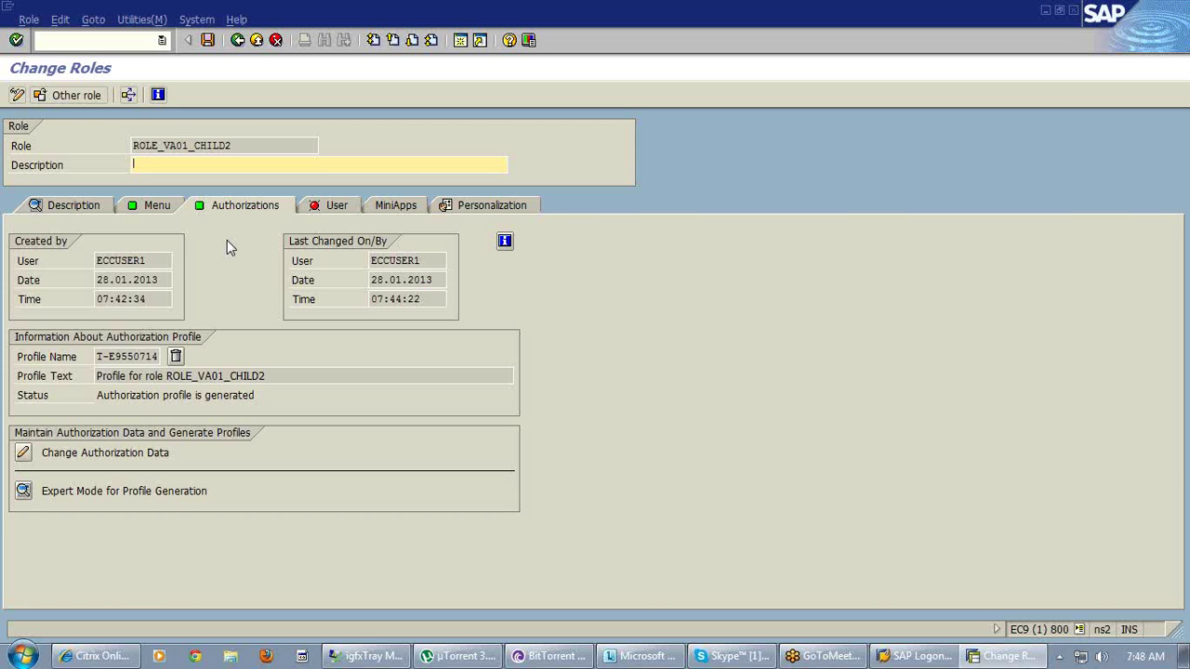
# - Reopen ROLE_VA01_CHILD2's authorization data in expert mode, again merging the old status with new data
pyautogui.click(23, 491)
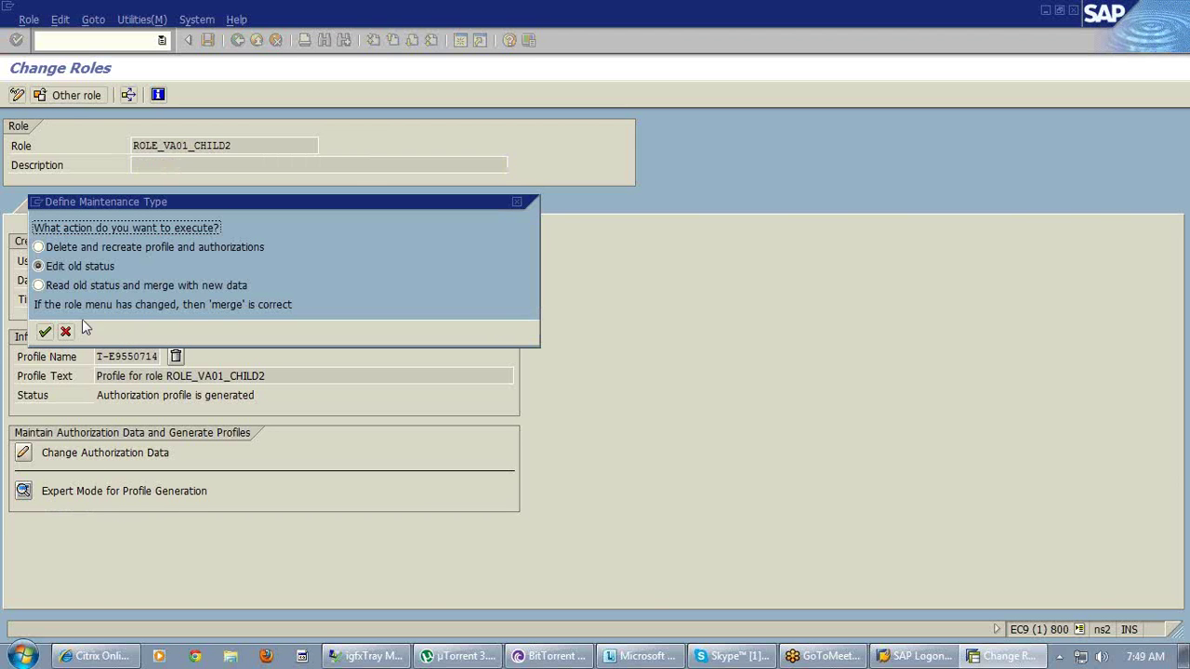
pyautogui.click(82, 284)
pyautogui.click(45, 332)
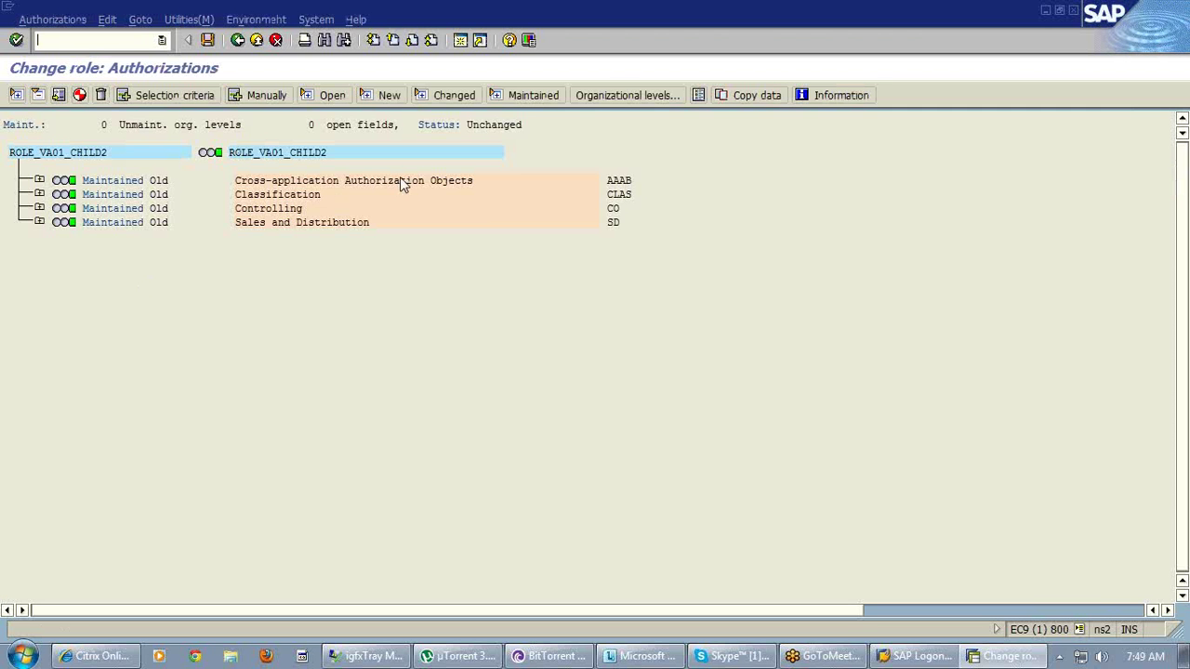
# - In the organizational levels of ROLE_VA01_CHILD2, restrict the sales organization to 0001, Sales Org. Germany, from the value list
pyautogui.click(619, 97)
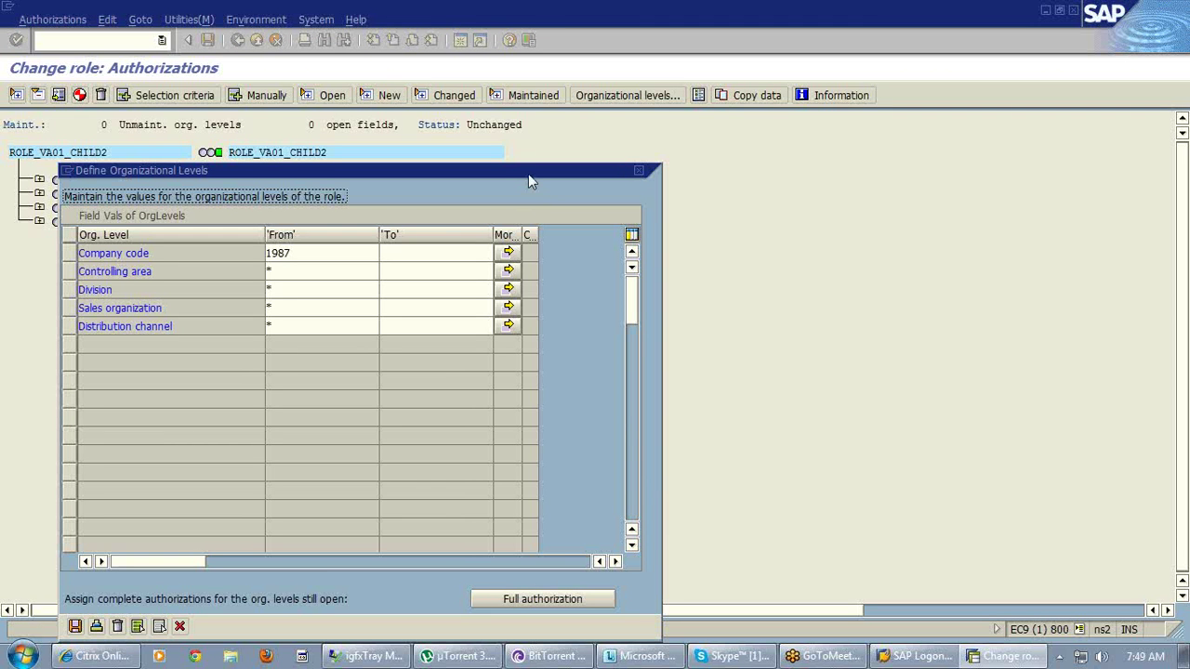
pyautogui.click(287, 307)
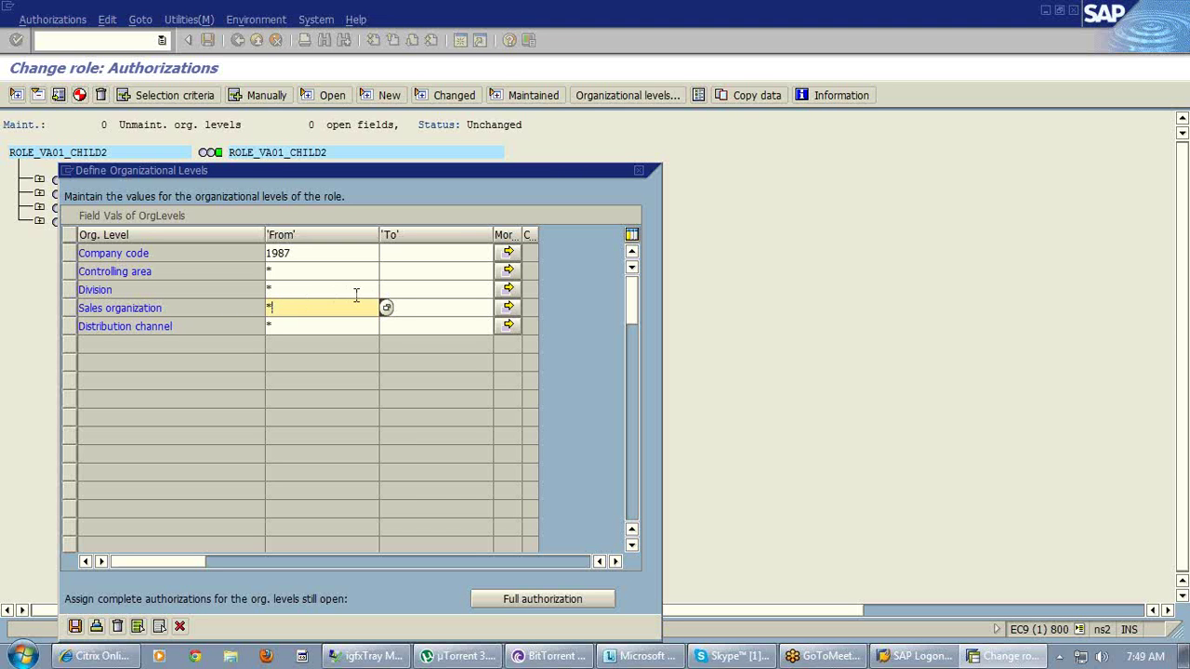
pyautogui.click(387, 308)
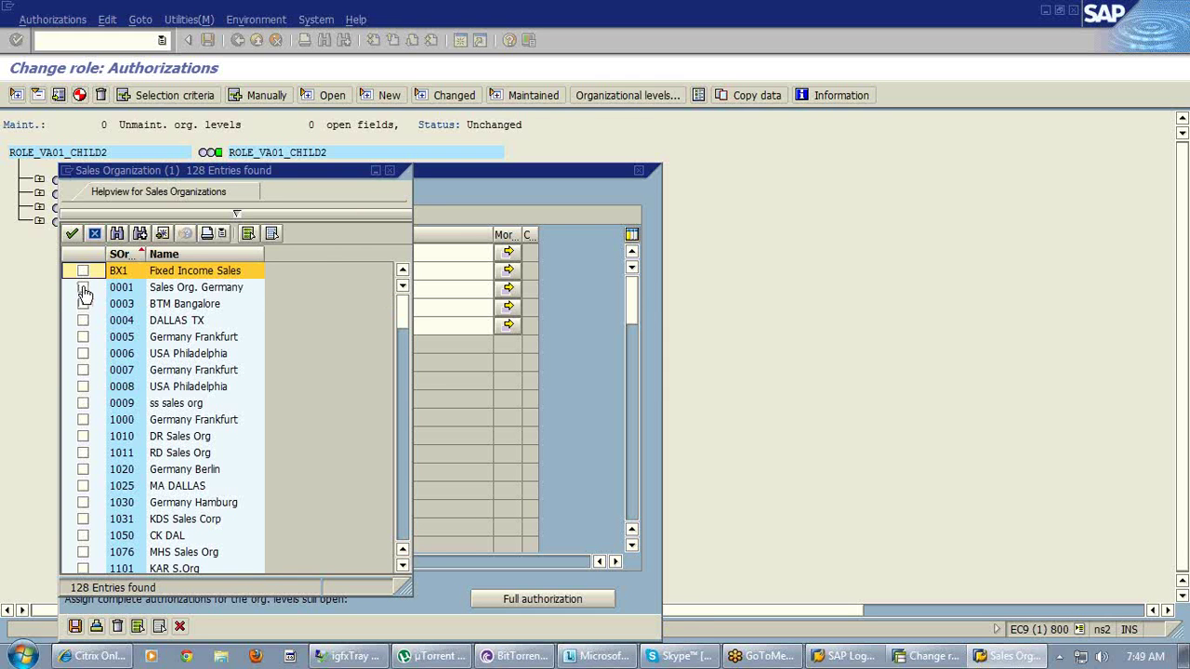
pyautogui.click(82, 289)
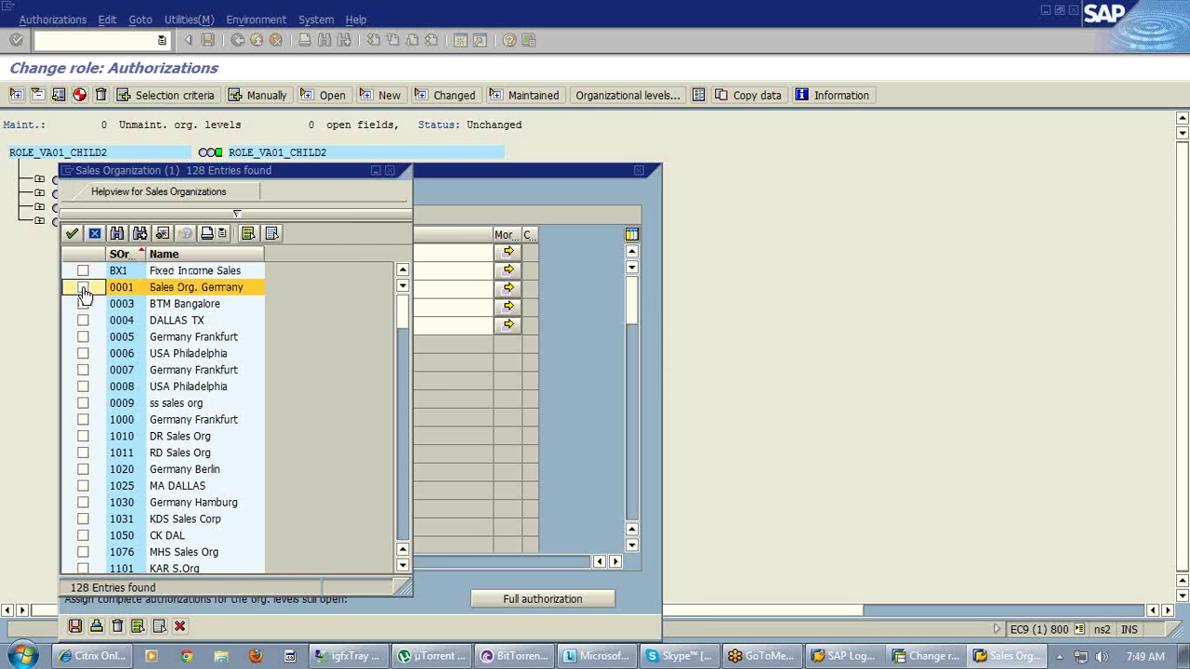
pyautogui.click(74, 234)
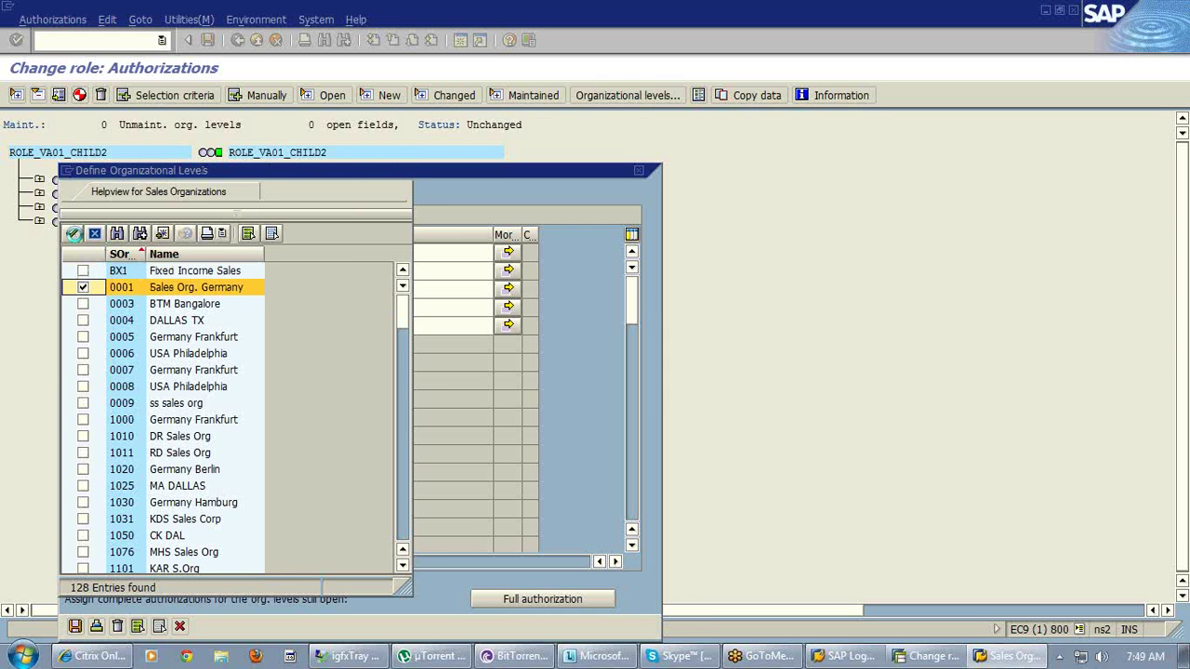
# - Add a second company code entry starting at 2000 and end the first entry's range, which starts at 1987, at 2000
pyautogui.click(296, 325)
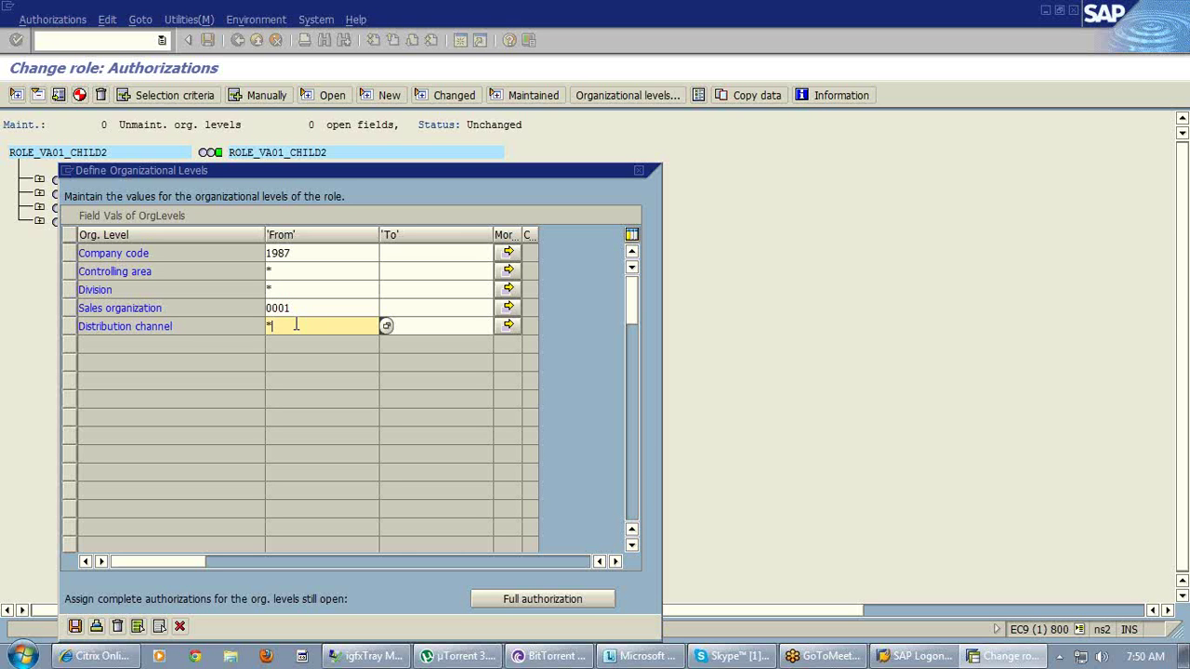
pyautogui.click(301, 253)
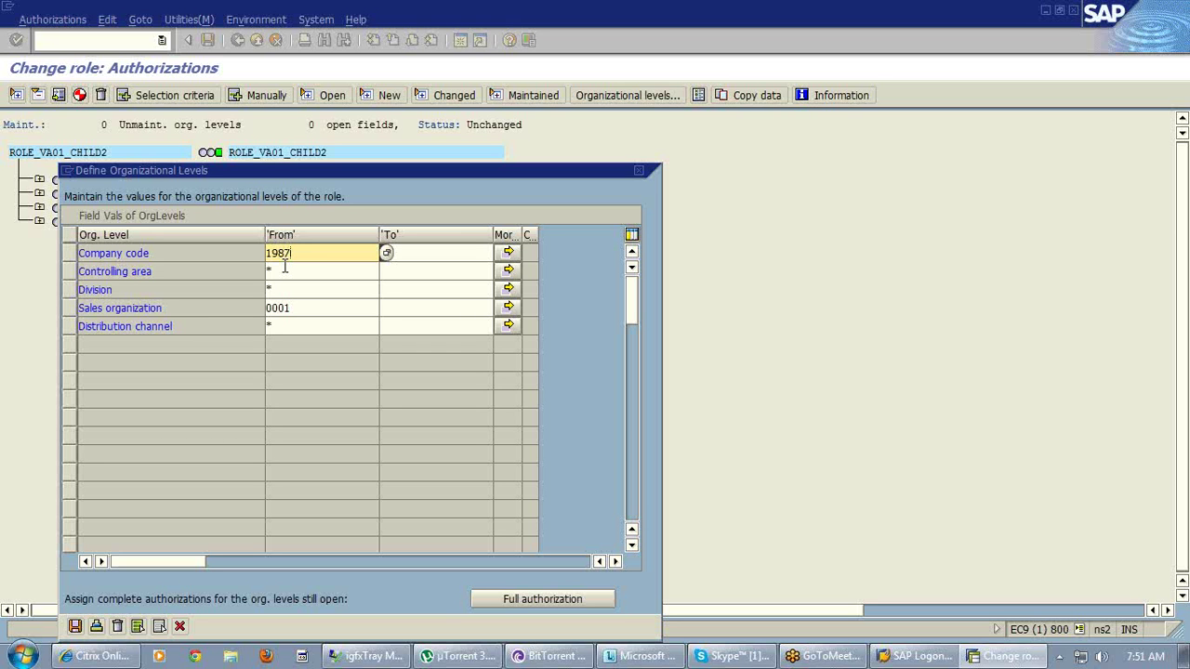
pyautogui.click(508, 253)
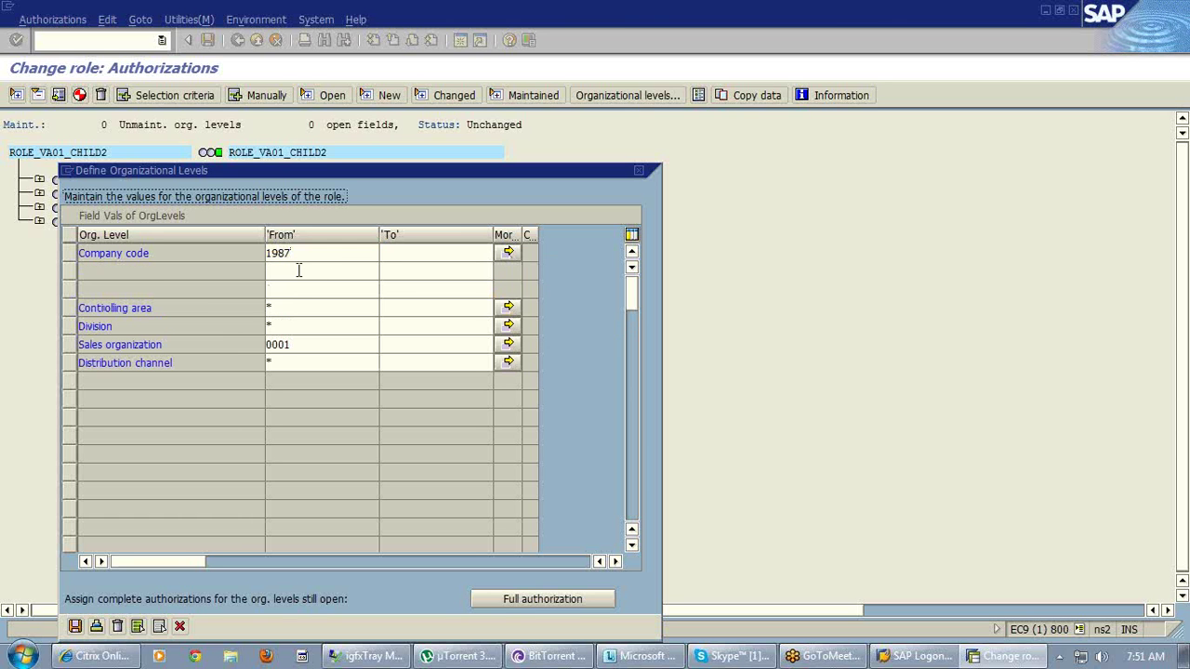
pyautogui.click(299, 269)
pyautogui.write('2')
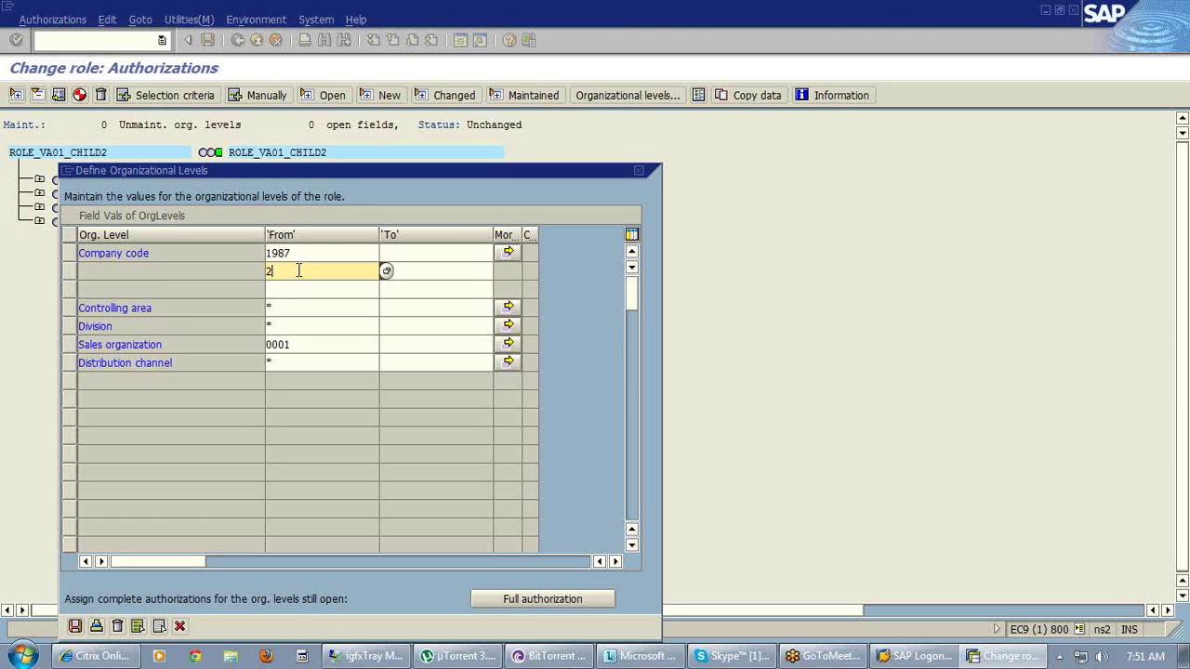
pyautogui.write('000')
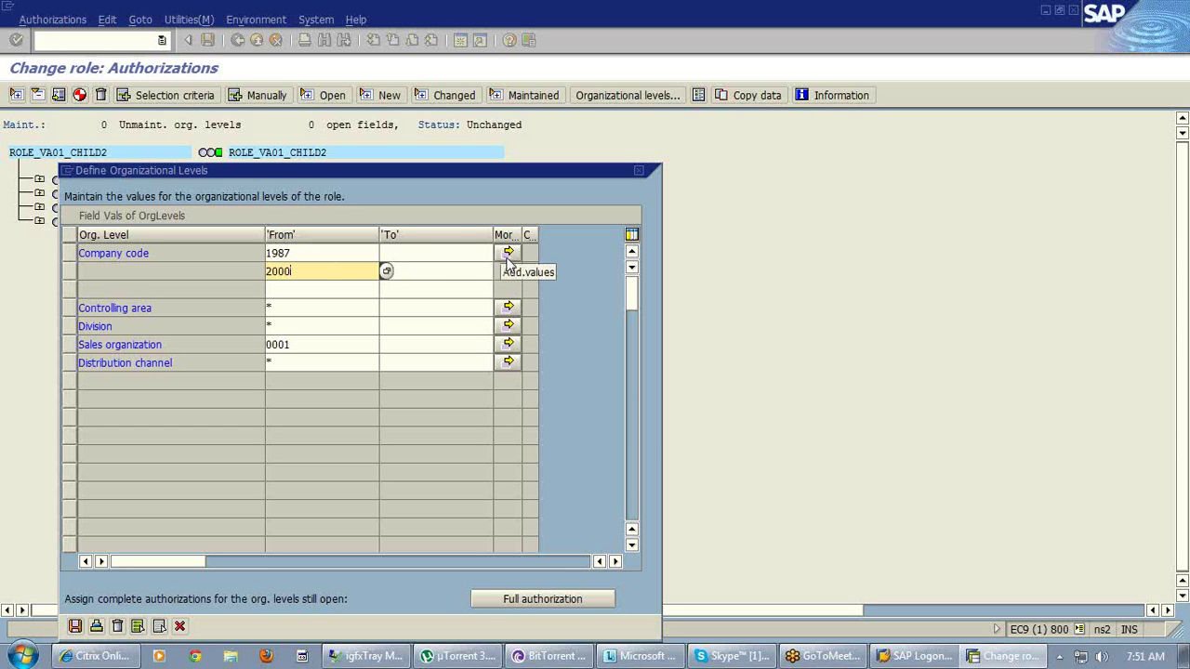
pyautogui.click(411, 248)
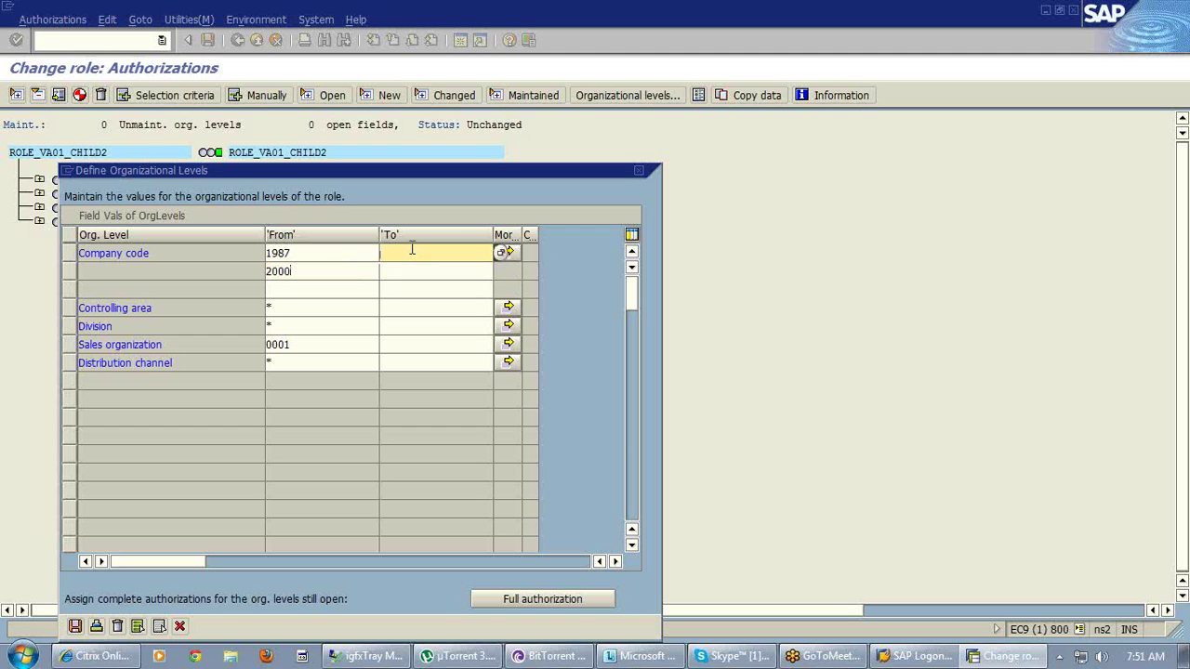
pyautogui.write('2000')
# - Set the second company code range to run from 2010 to 2030
pyautogui.click(316, 272)
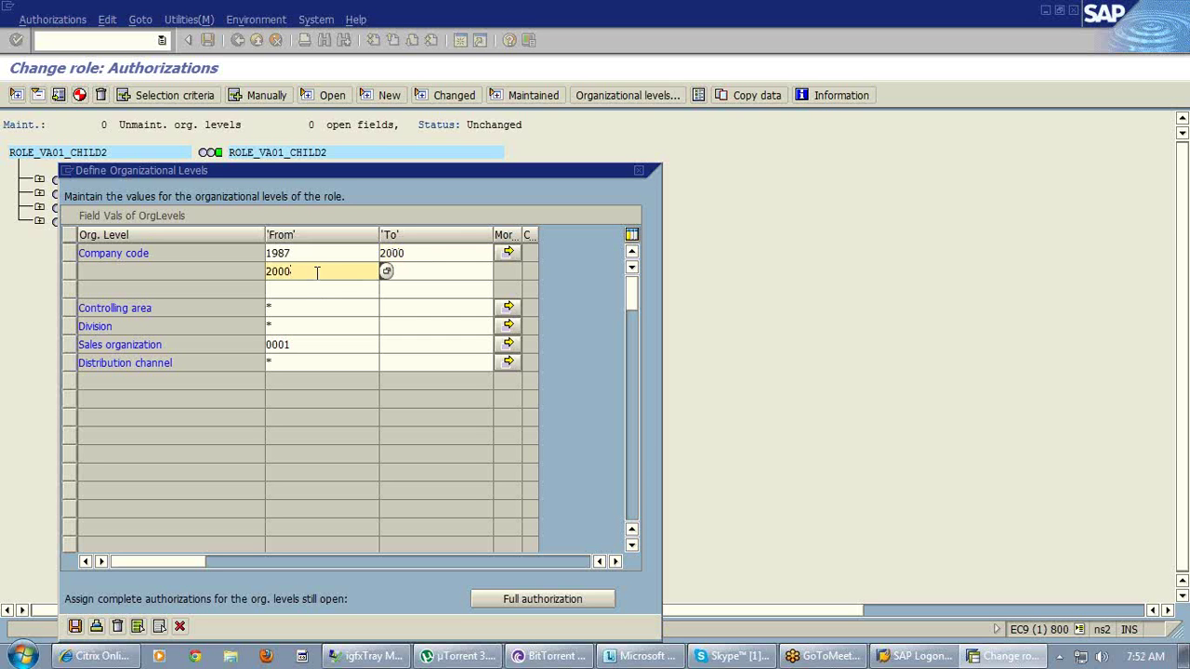
pyautogui.press('BackSpace')
pyautogui.press('BackSpace')
pyautogui.write('10')
pyautogui.click(410, 267)
pyautogui.write('2')
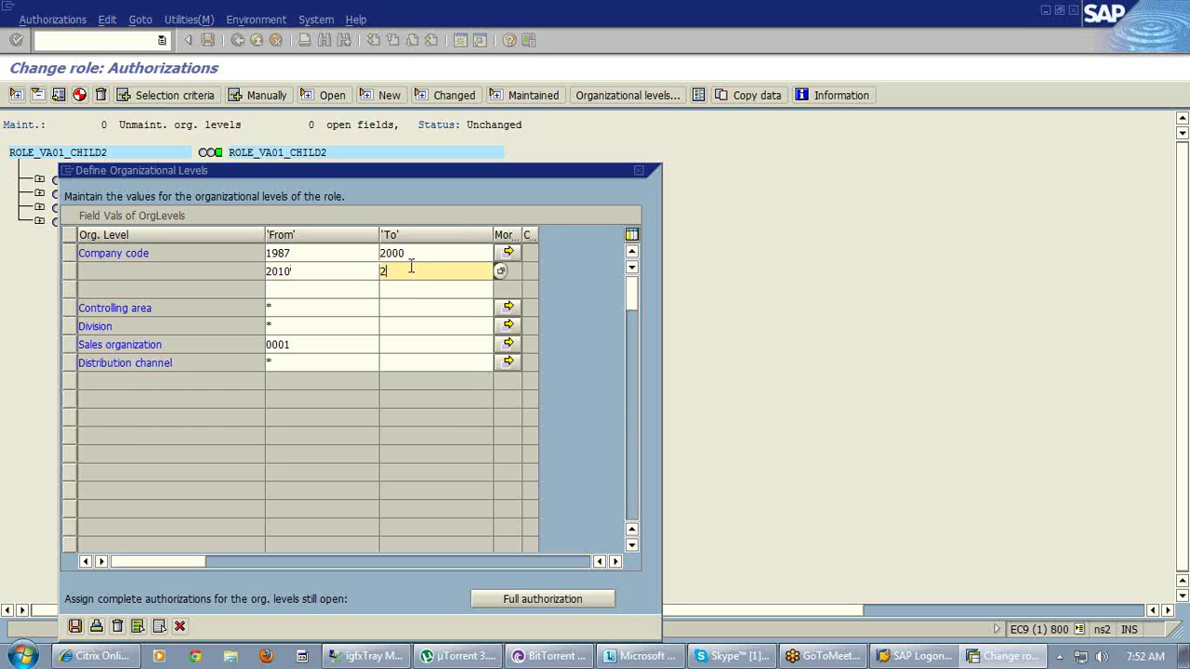
pyautogui.write('030')
# - Save the organizational levels of ROLE_VA01_CHILD2 and exit authorization maintenance without saving the data or generating the profile
pyautogui.click(180, 627)
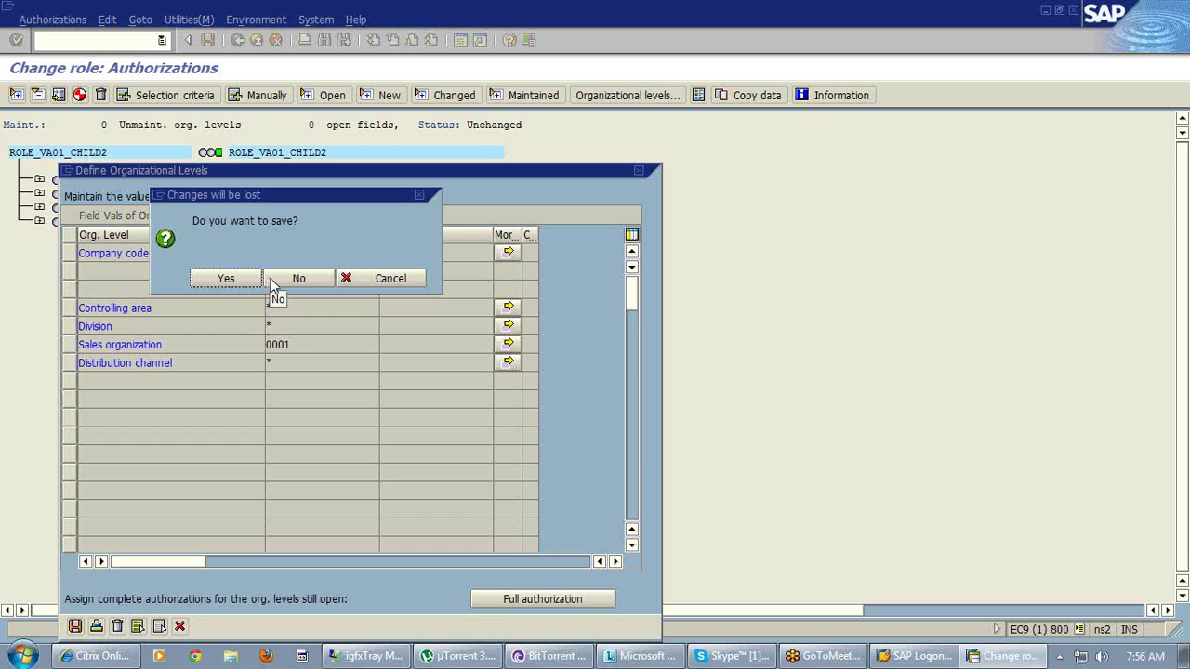
pyautogui.click(350, 290)
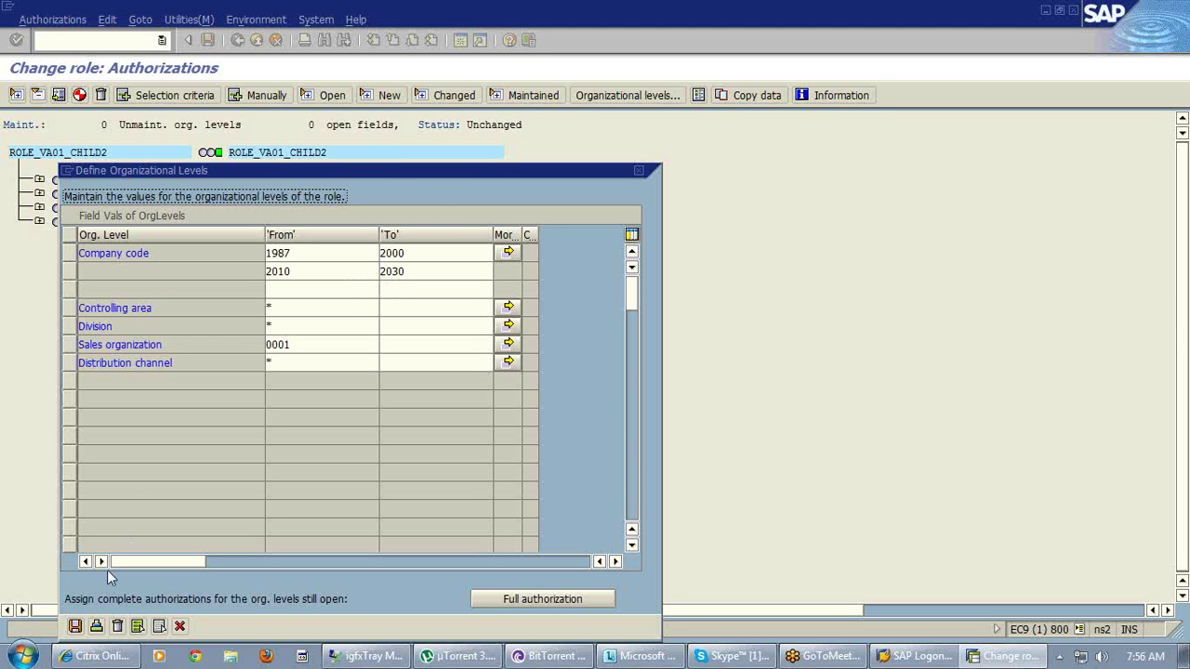
pyautogui.click(74, 626)
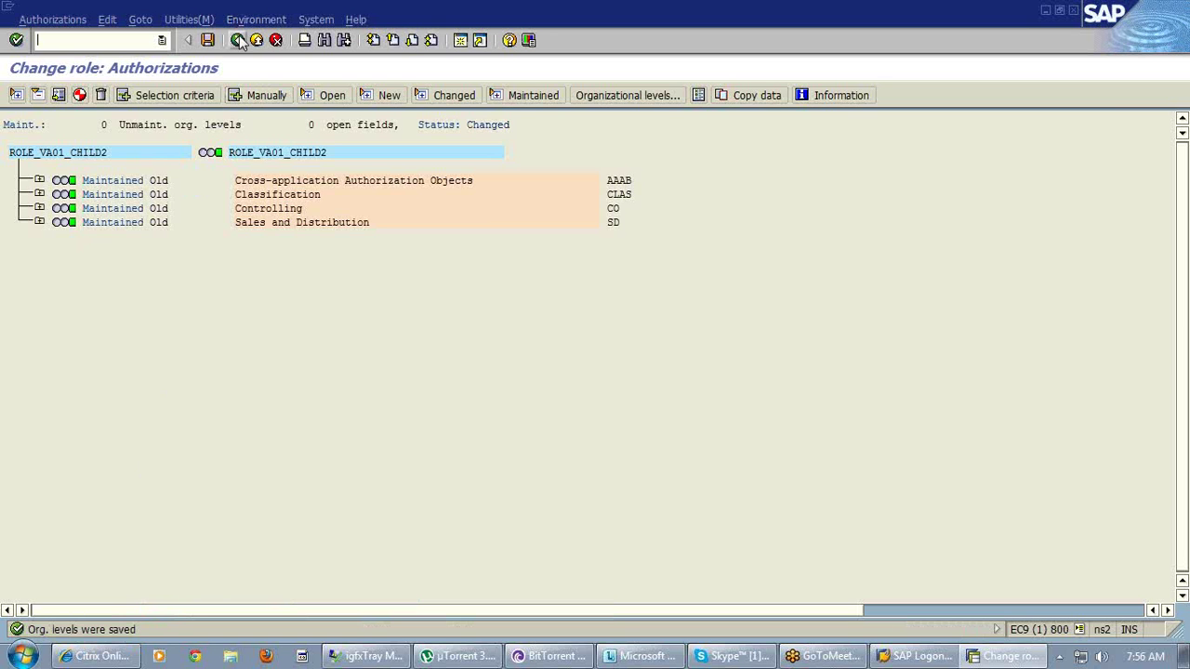
pyautogui.click(238, 40)
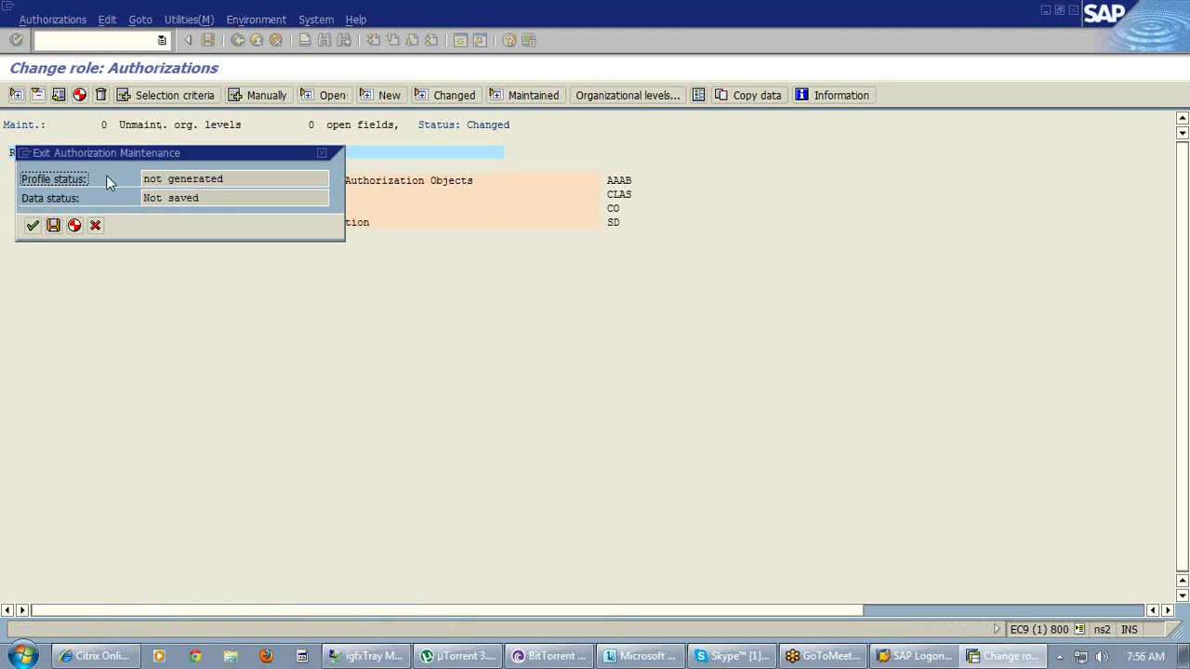
pyautogui.click(31, 227)
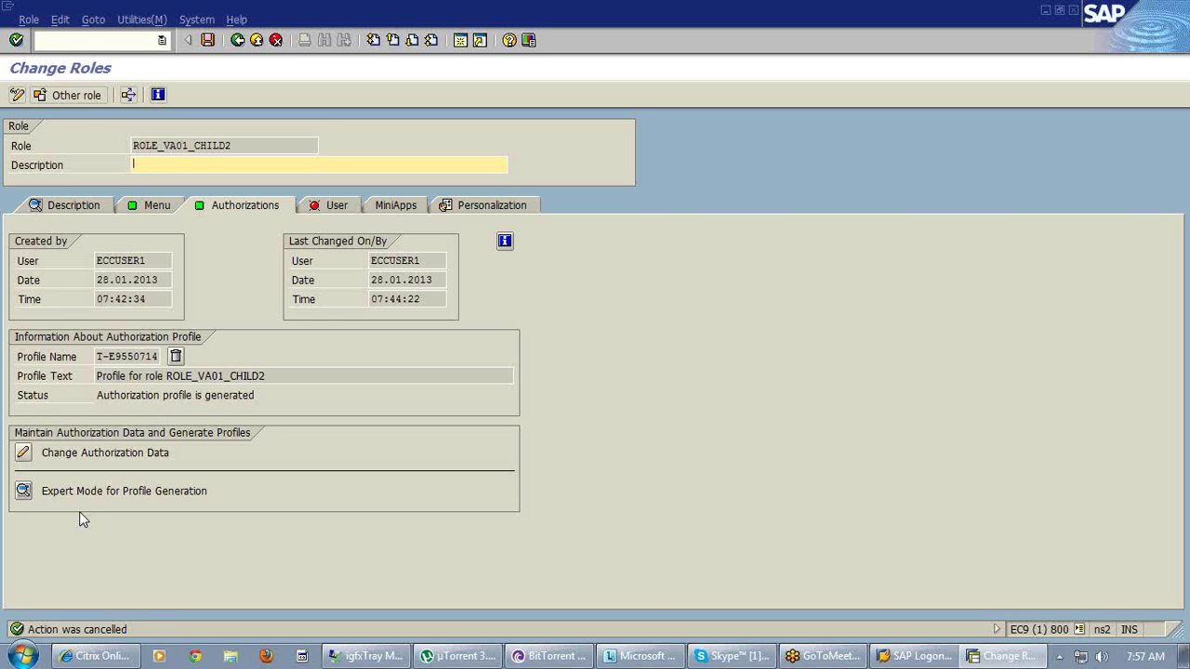
# - Review the role menu of ROLE_VA01_CHILD2 and expert mode's three maintenance types, leaving the selection without applying one
pyautogui.click(157, 205)
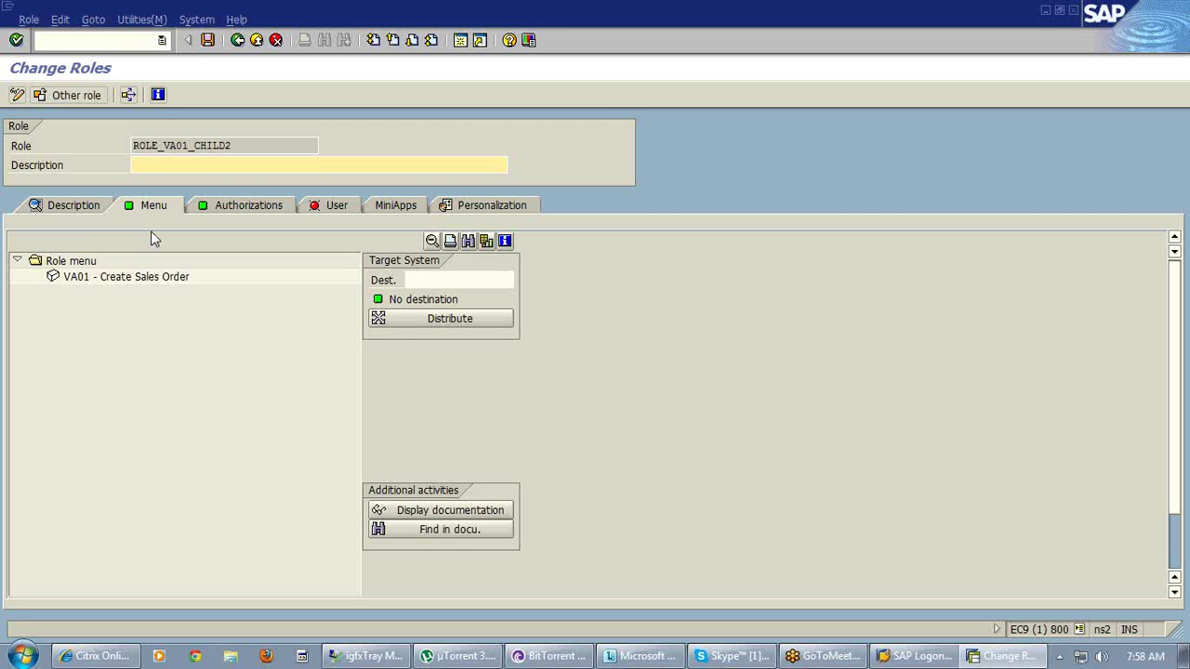
pyautogui.click(259, 214)
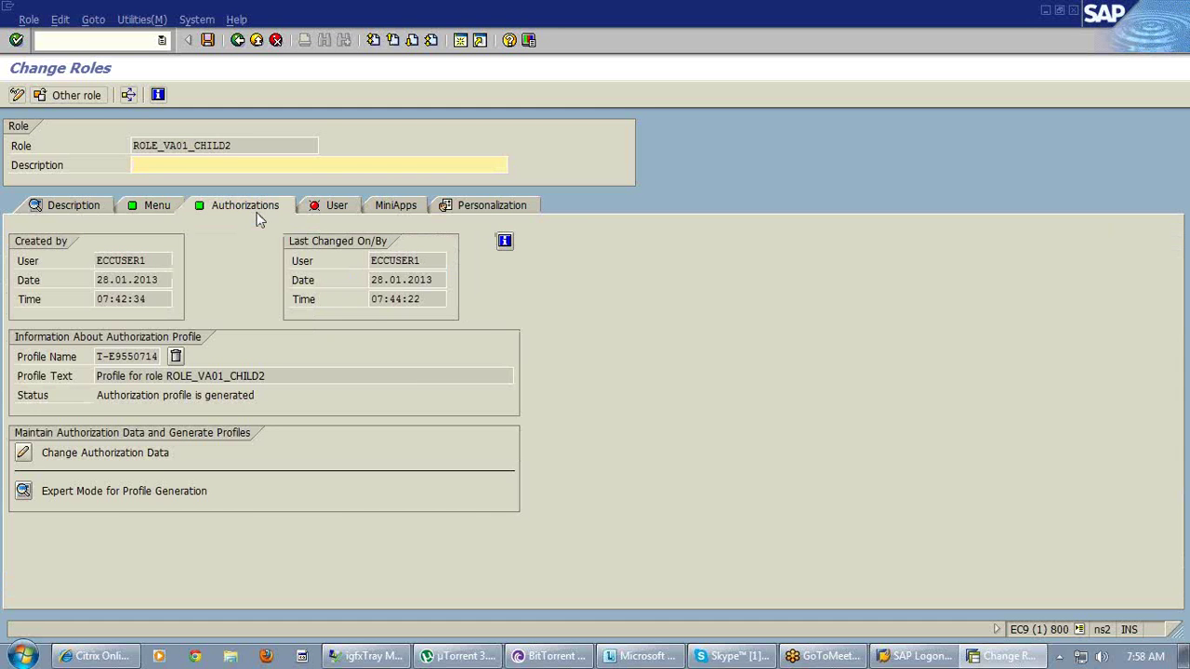
pyautogui.click(23, 490)
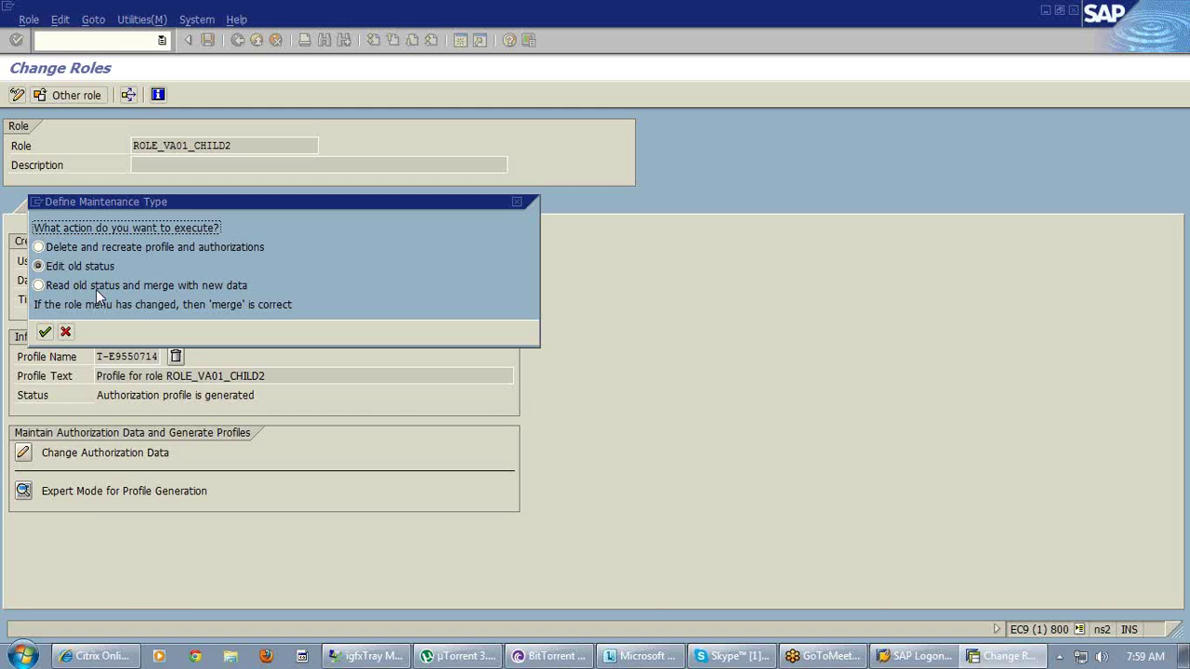
pyautogui.click(39, 246)
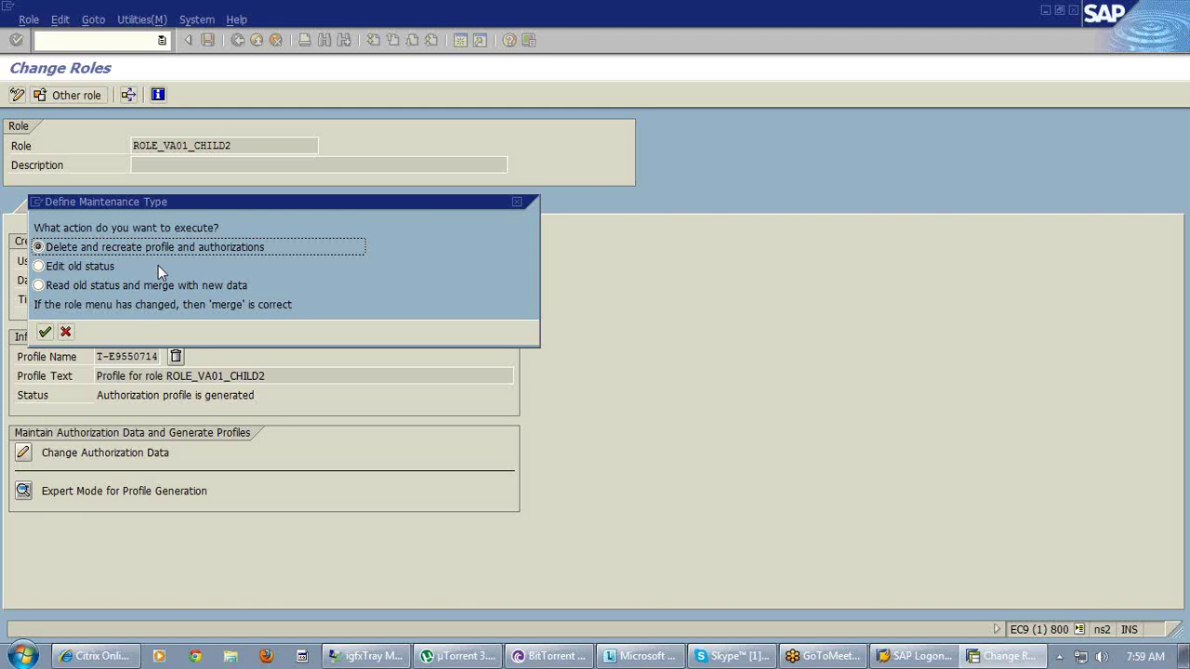
pyautogui.click(55, 267)
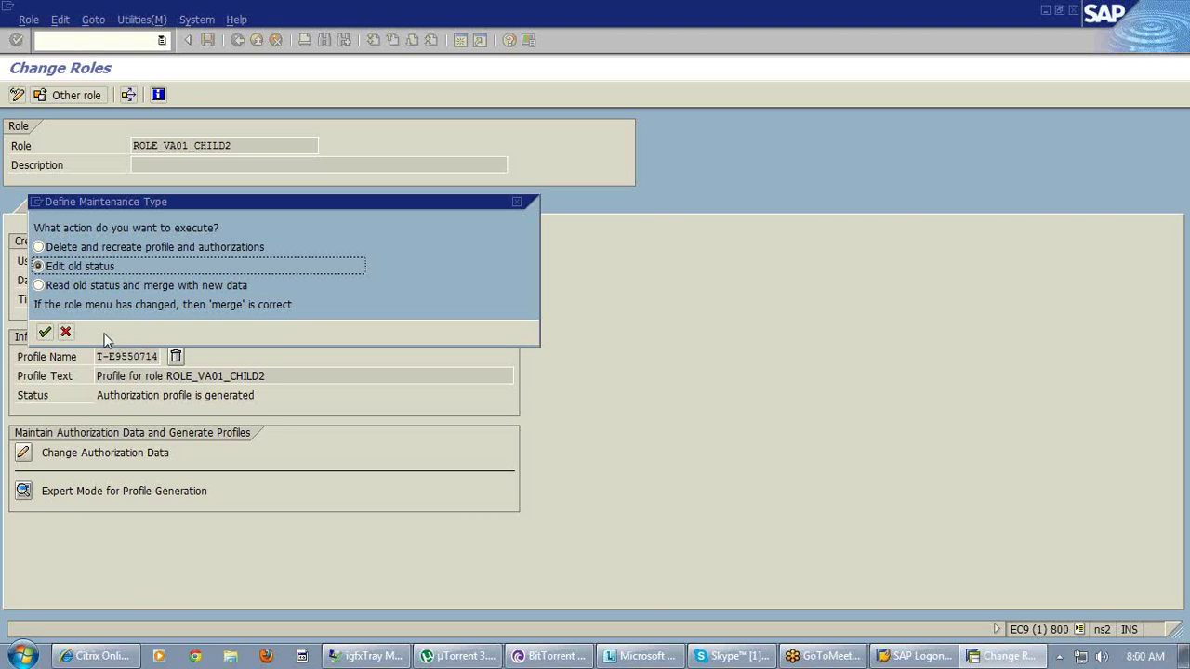
pyautogui.click(53, 288)
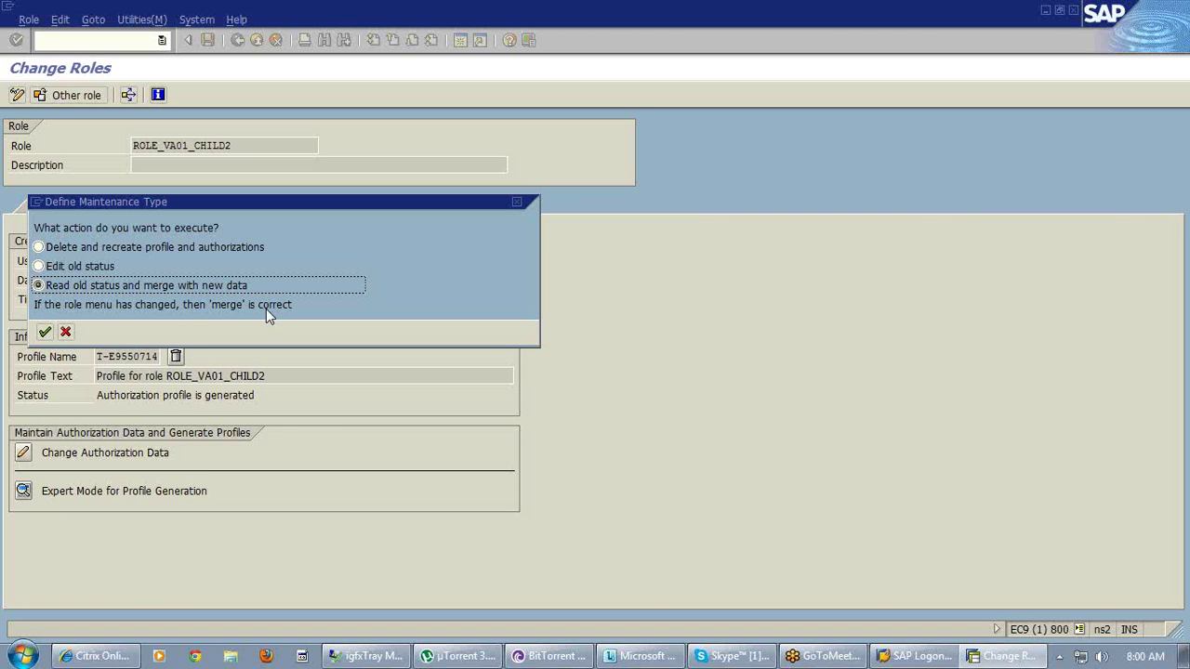
pyautogui.click(66, 332)
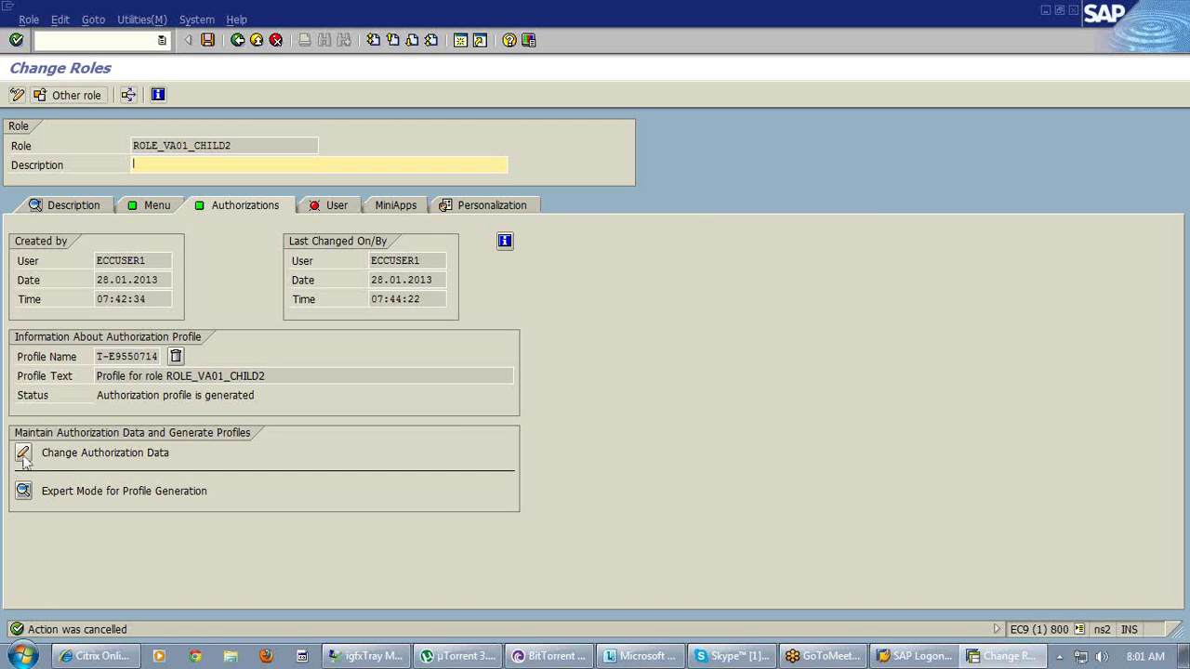
# - In the organizational levels of ROLE_VA01_CHILD2, add company code 0001, SAP A.G., from the value list and save the levels
pyautogui.click(23, 454)
pyautogui.click(24, 454)
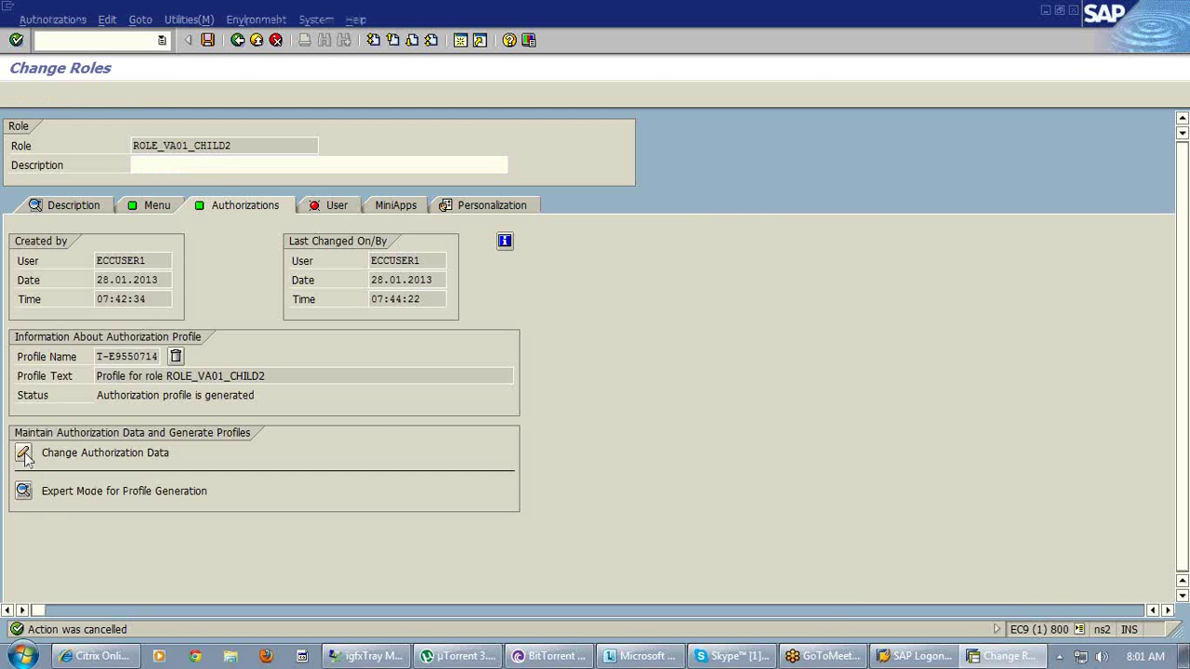
pyautogui.click(561, 97)
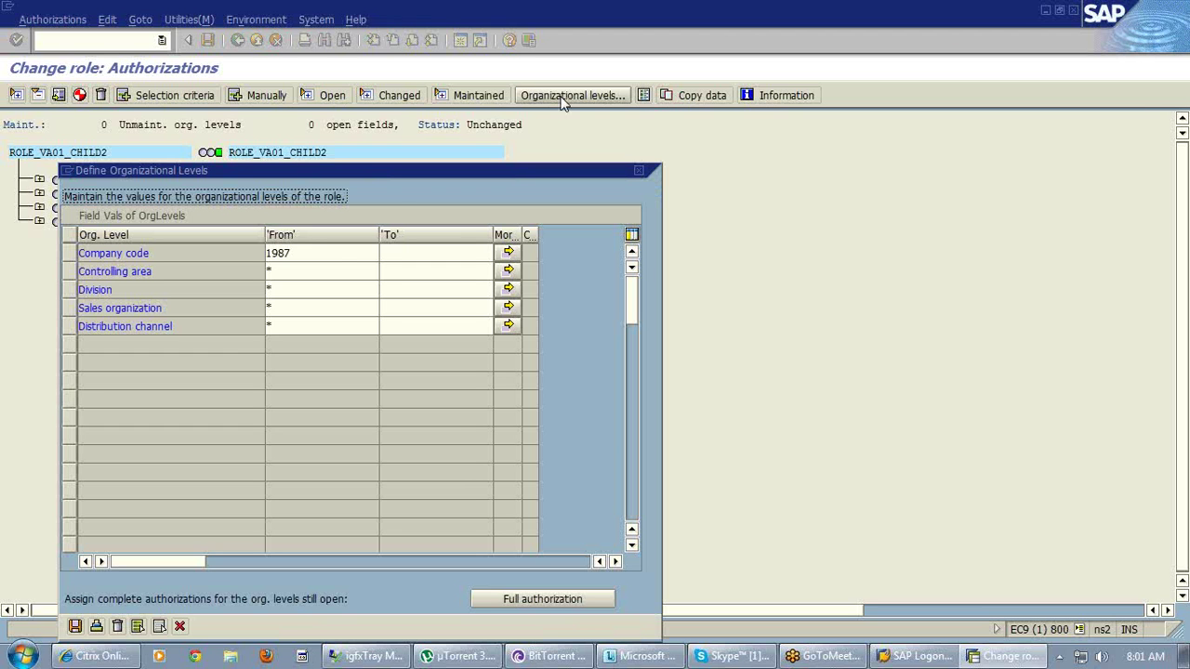
pyautogui.click(327, 254)
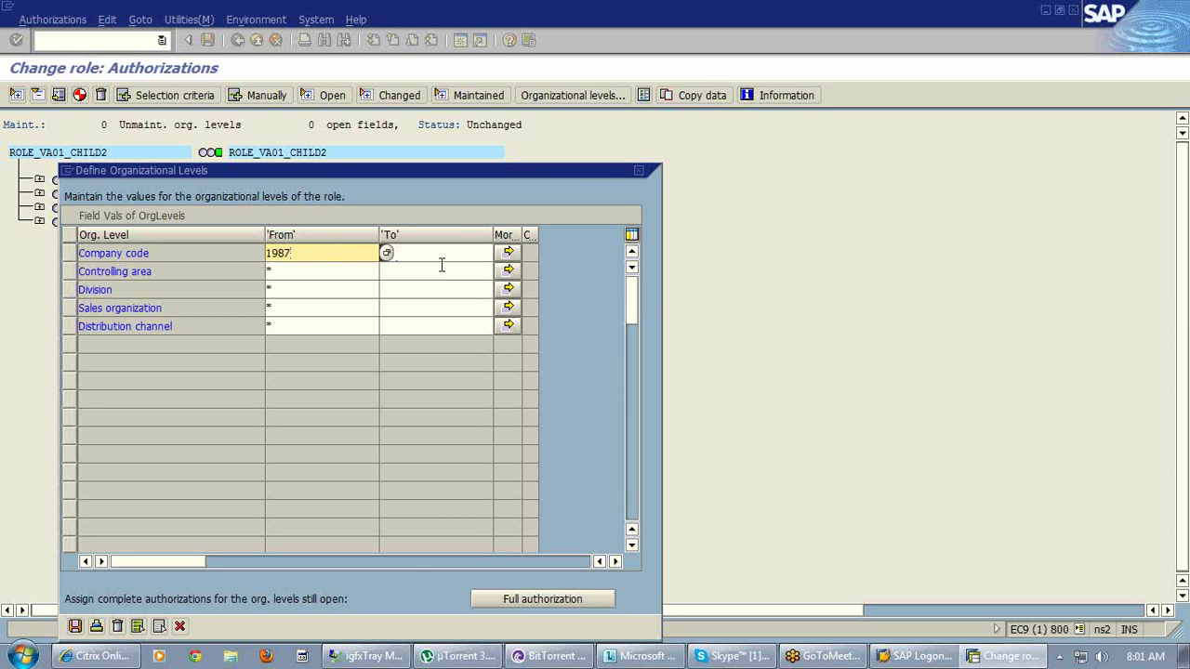
pyautogui.click(509, 252)
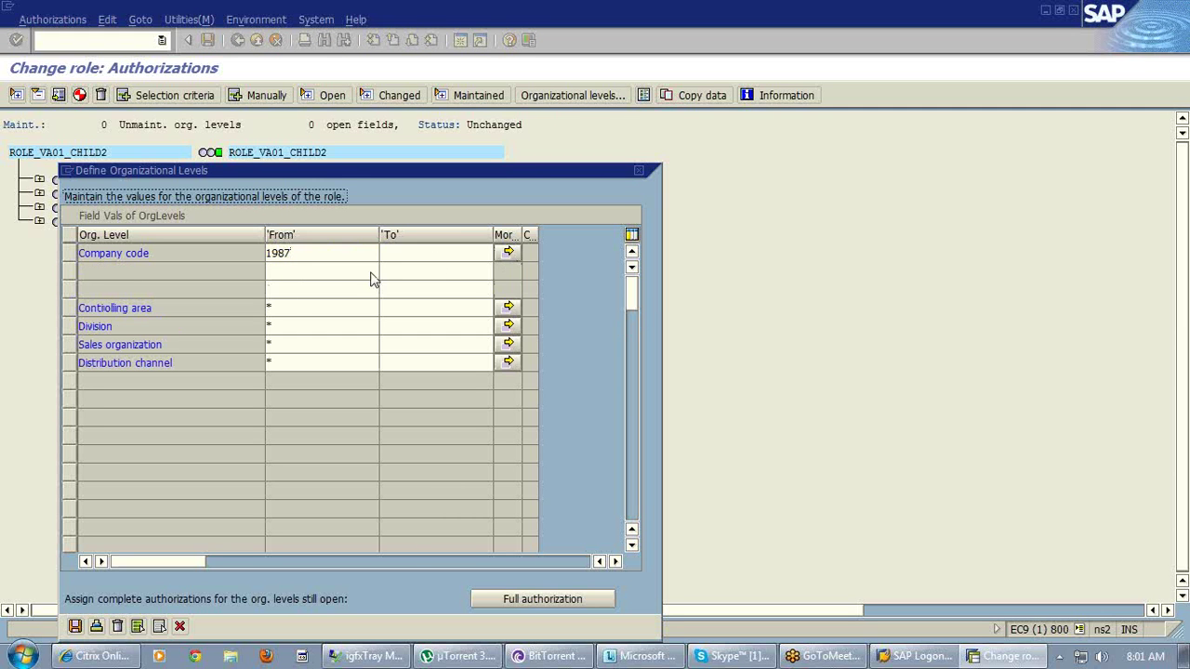
pyautogui.click(294, 268)
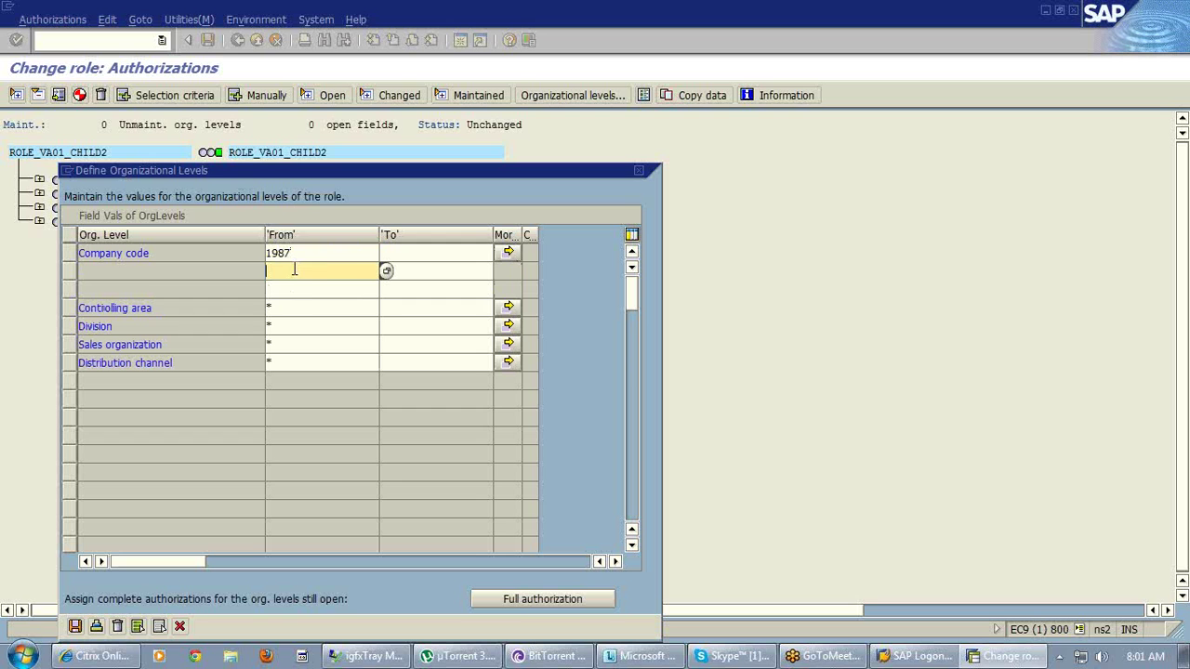
pyautogui.click(385, 272)
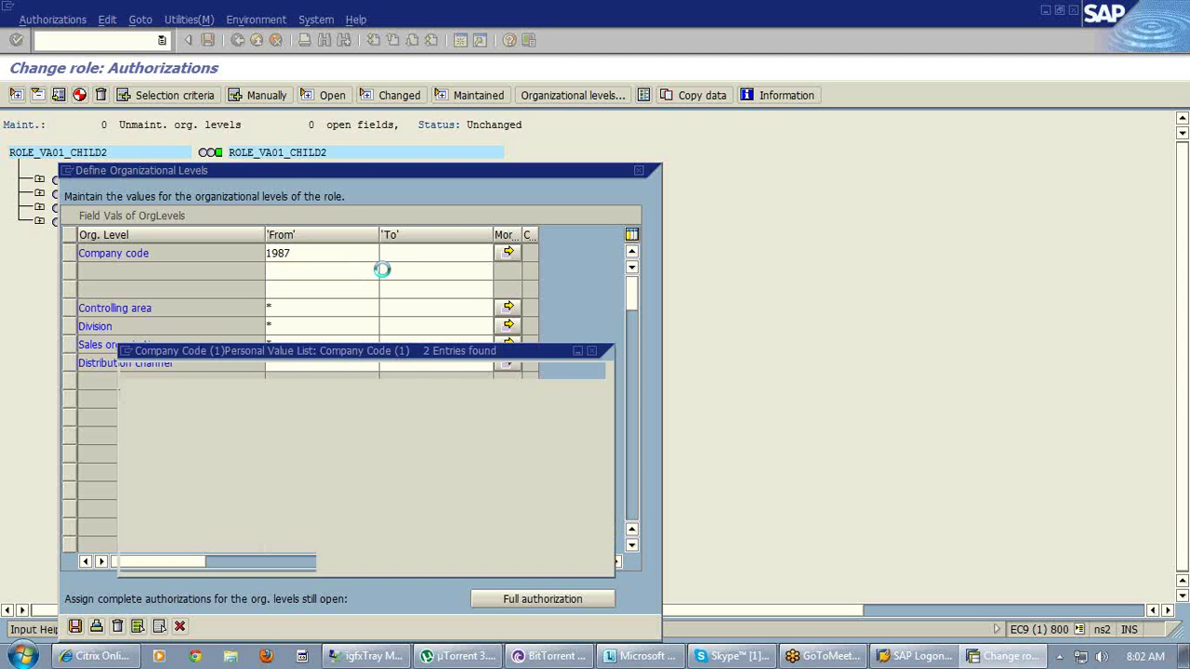
pyautogui.click(141, 204)
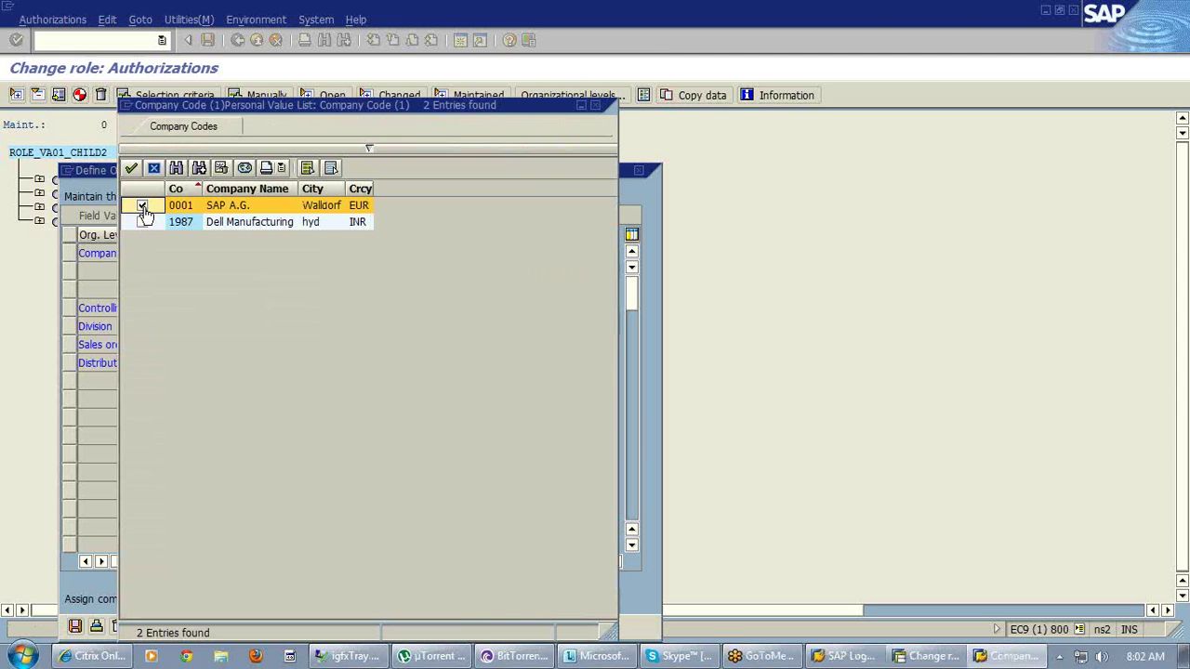
pyautogui.click(132, 168)
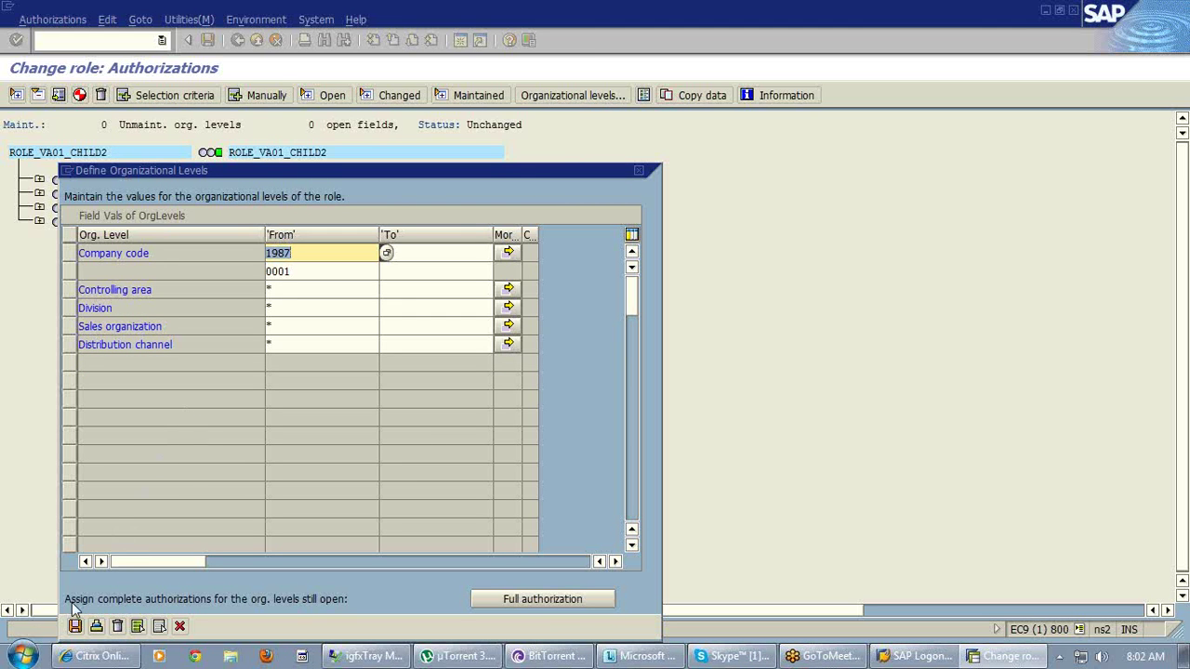
pyautogui.click(75, 626)
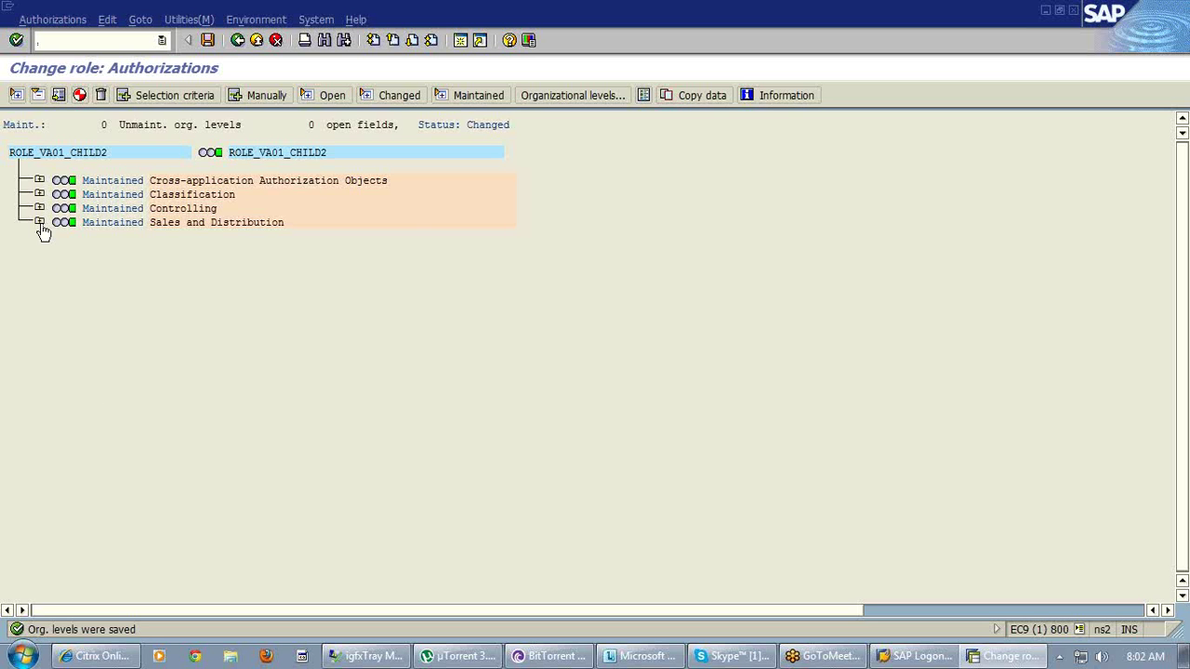
# - Expand the Cross-application Authorization Objects and exit authorization maintenance without saving the data or generating the profile
pyautogui.click(39, 180)
pyautogui.click(39, 181)
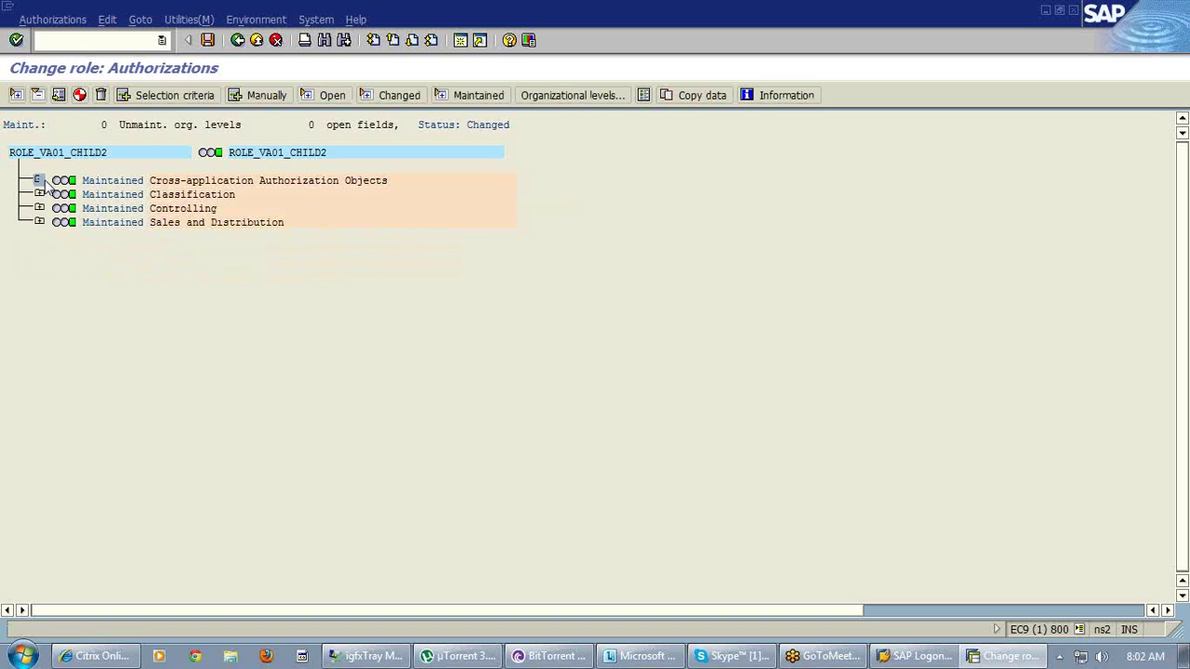
pyautogui.click(38, 181)
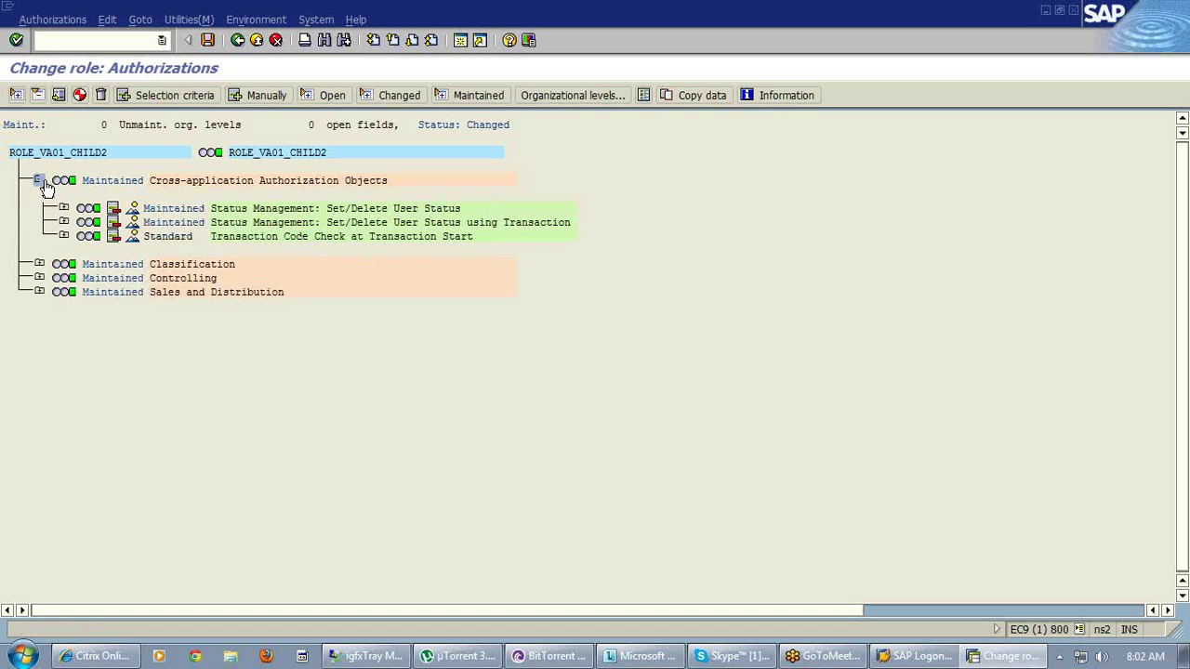
pyautogui.click(239, 43)
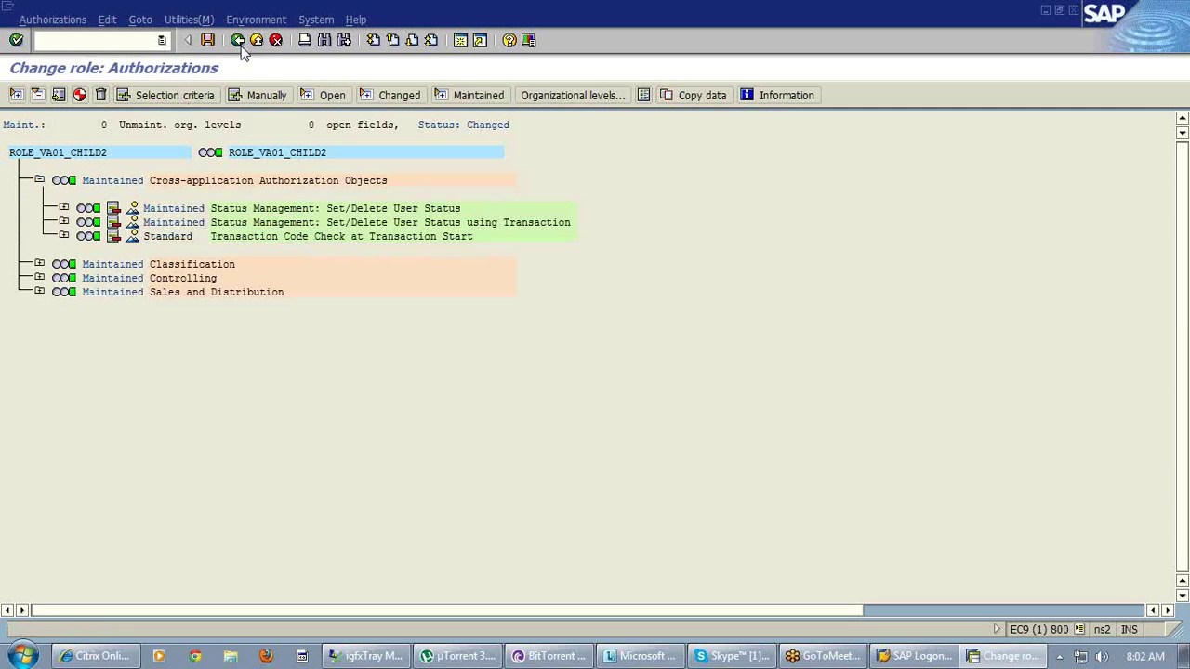
pyautogui.click(32, 226)
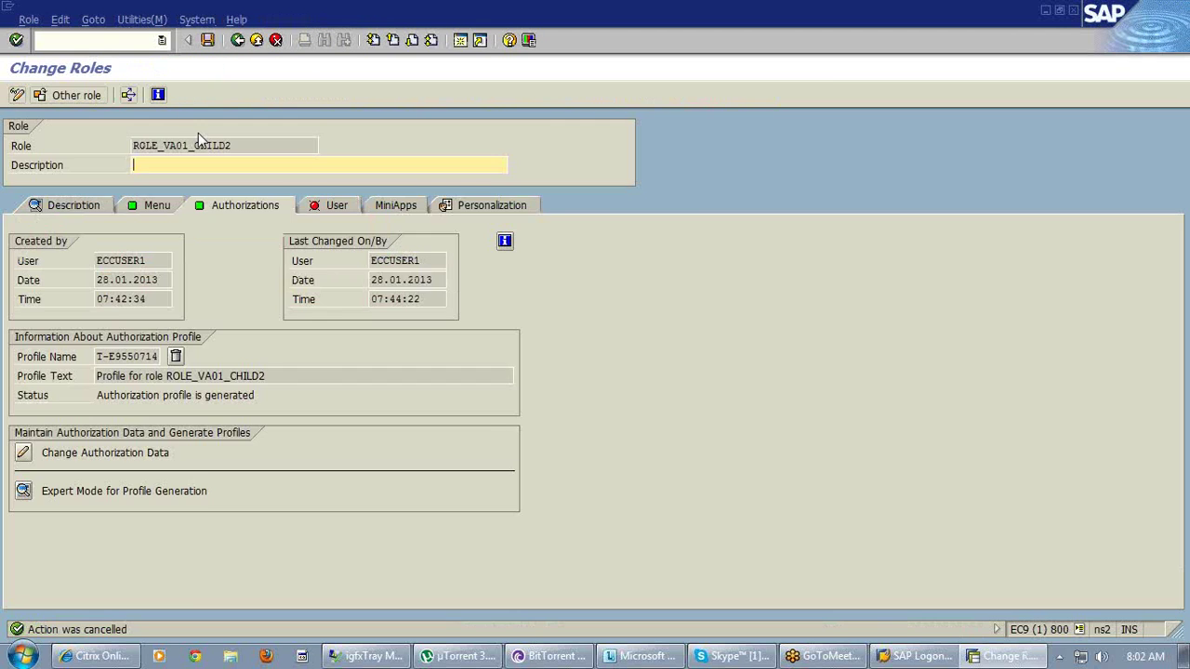
# - Check the menu of ROLE_VA01_CHILD2, leave that role and open ROLE_pfcg for changing
pyautogui.click(157, 207)
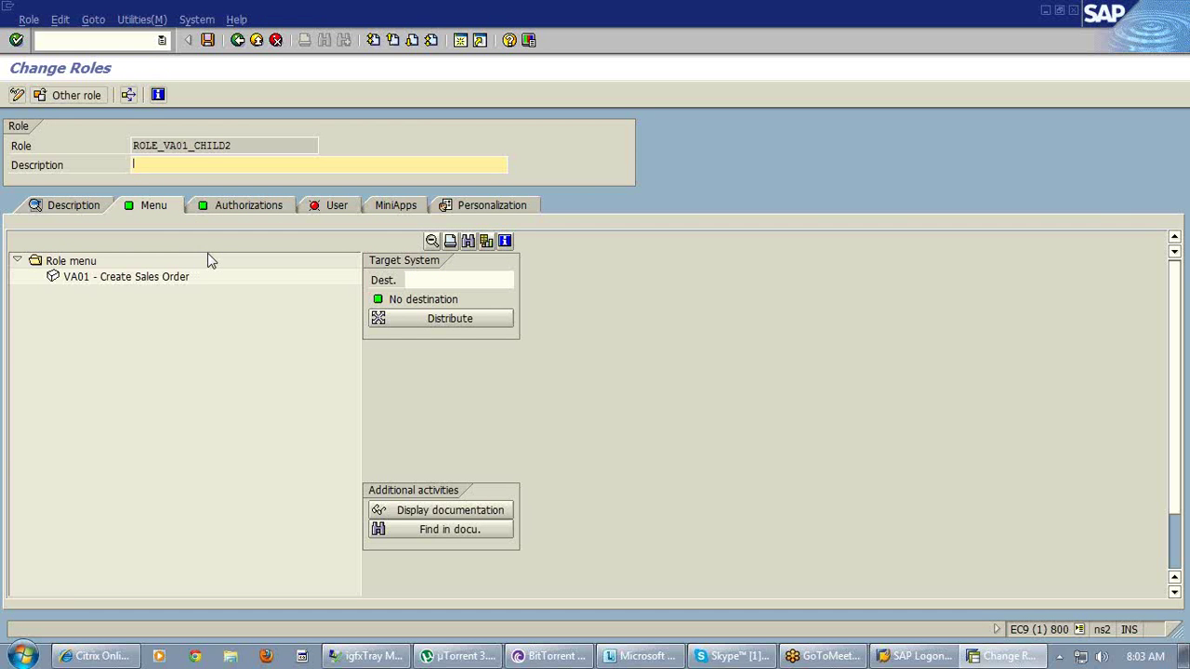
pyautogui.click(238, 40)
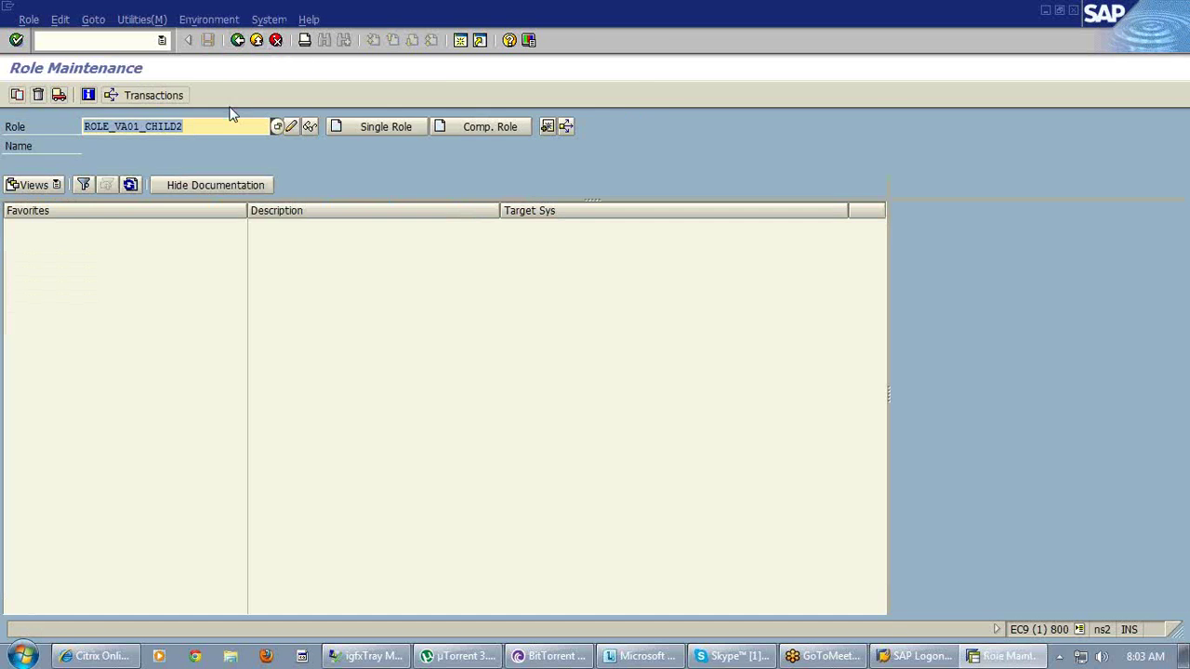
pyautogui.click(231, 126)
pyautogui.press('BackSpace')
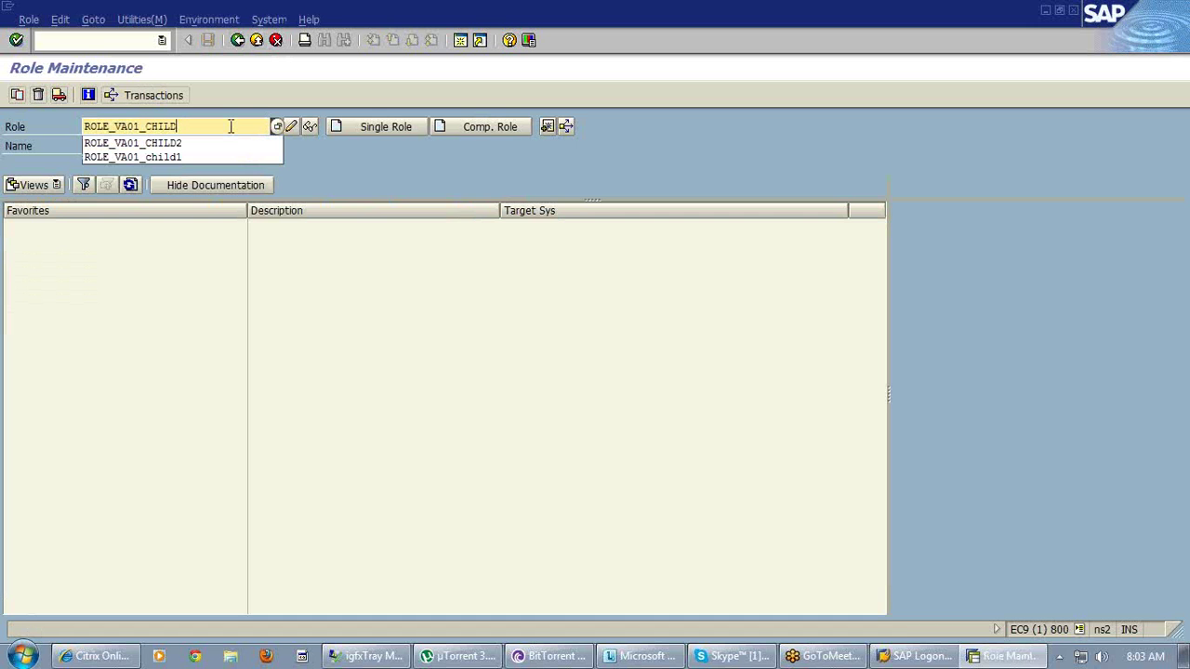
pyautogui.press('BackSpace')
pyautogui.press('BackSpace')
pyautogui.press('BackSpace')
pyautogui.press('BackSpace')
pyautogui.press('BackSpace')
pyautogui.press('BackSpace')
pyautogui.press('BackSpace')
pyautogui.press('BackSpace')
pyautogui.press('BackSpace')
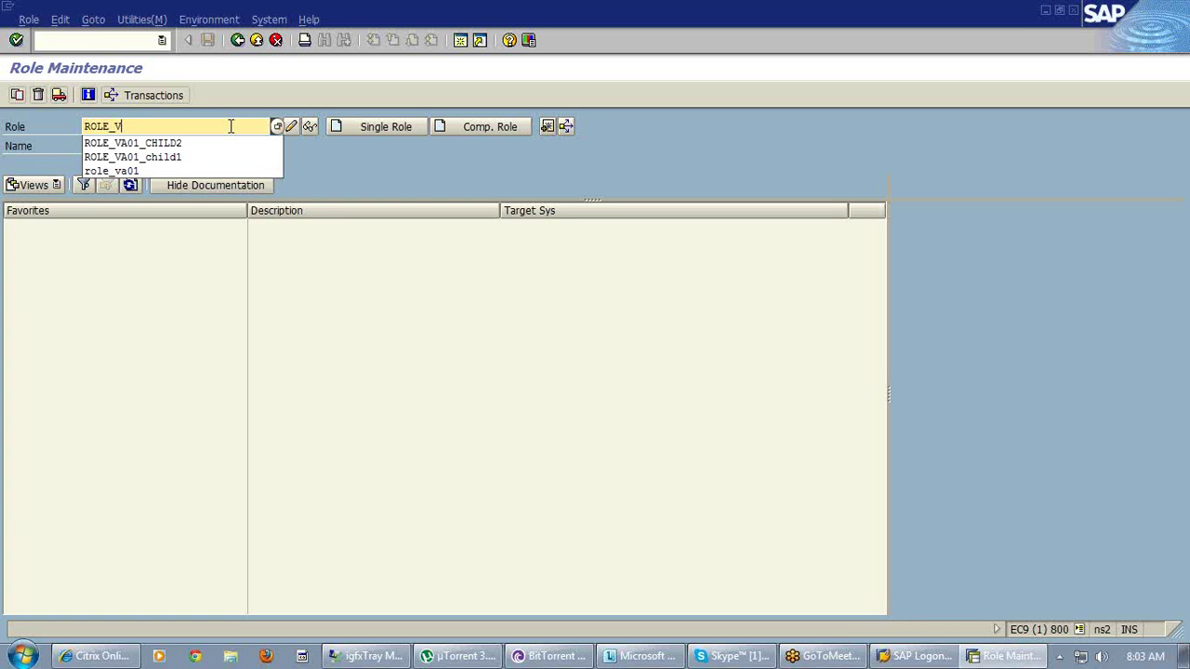
pyautogui.press('BackSpace')
pyautogui.write('pfcg')
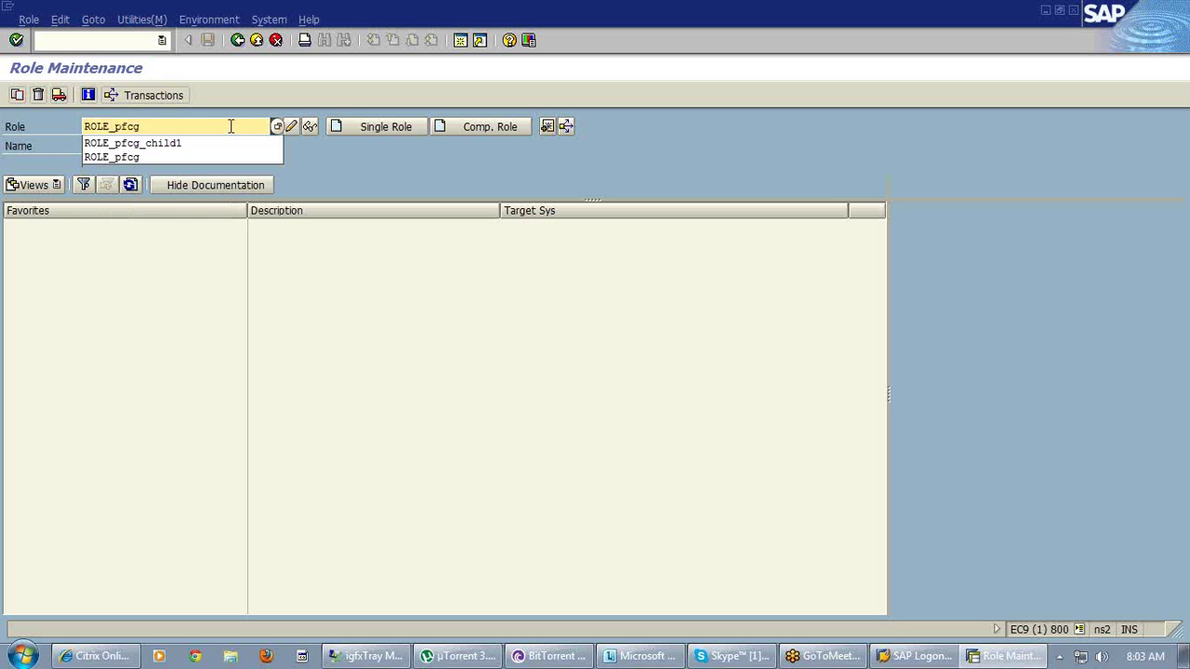
pyautogui.click(292, 131)
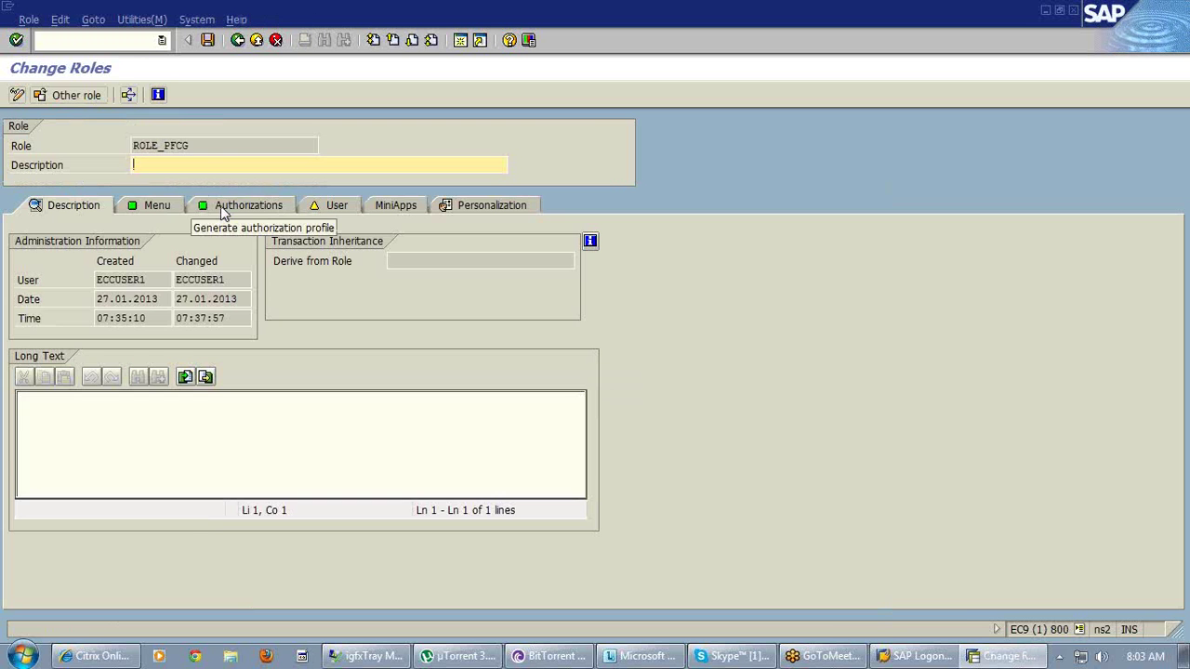
# - Open the authorization data of ROLE_PFCG in expert mode, using "Read old status and merge with new data"
pyautogui.click(221, 209)
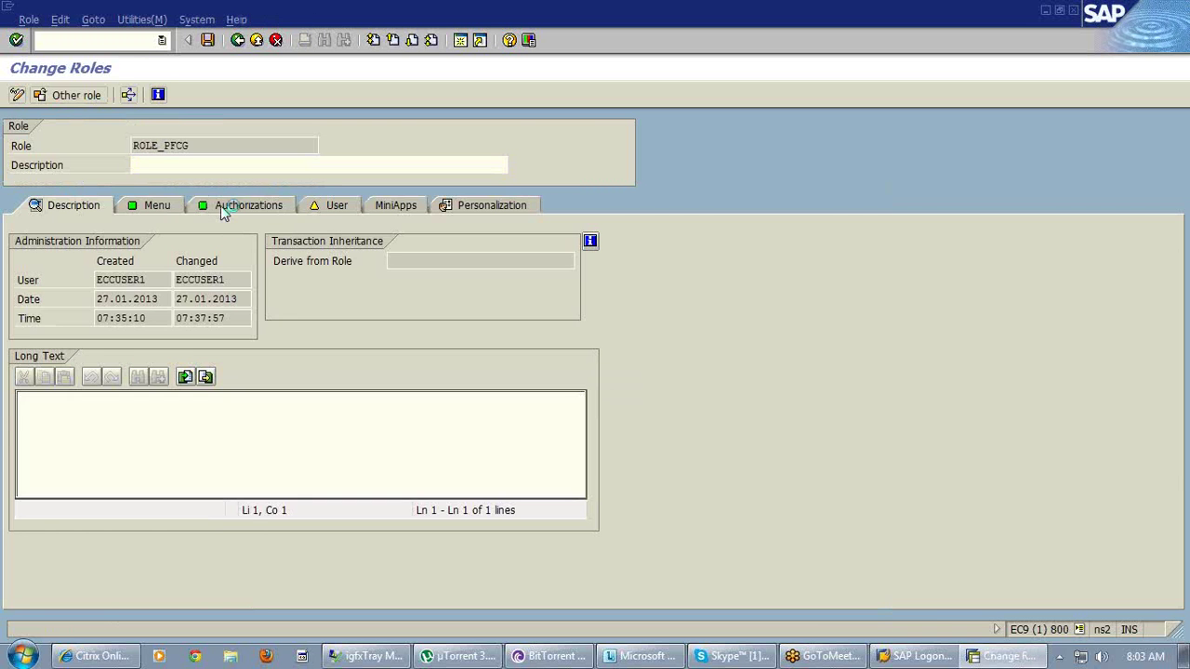
pyautogui.click(28, 493)
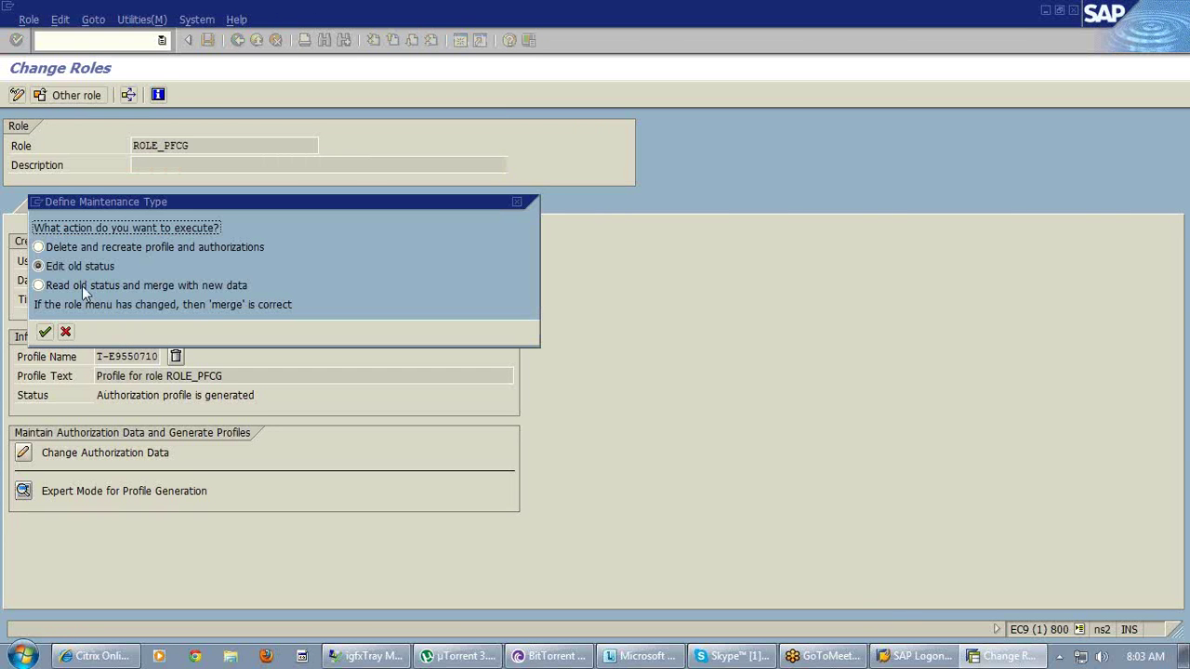
pyautogui.click(81, 286)
pyautogui.click(46, 333)
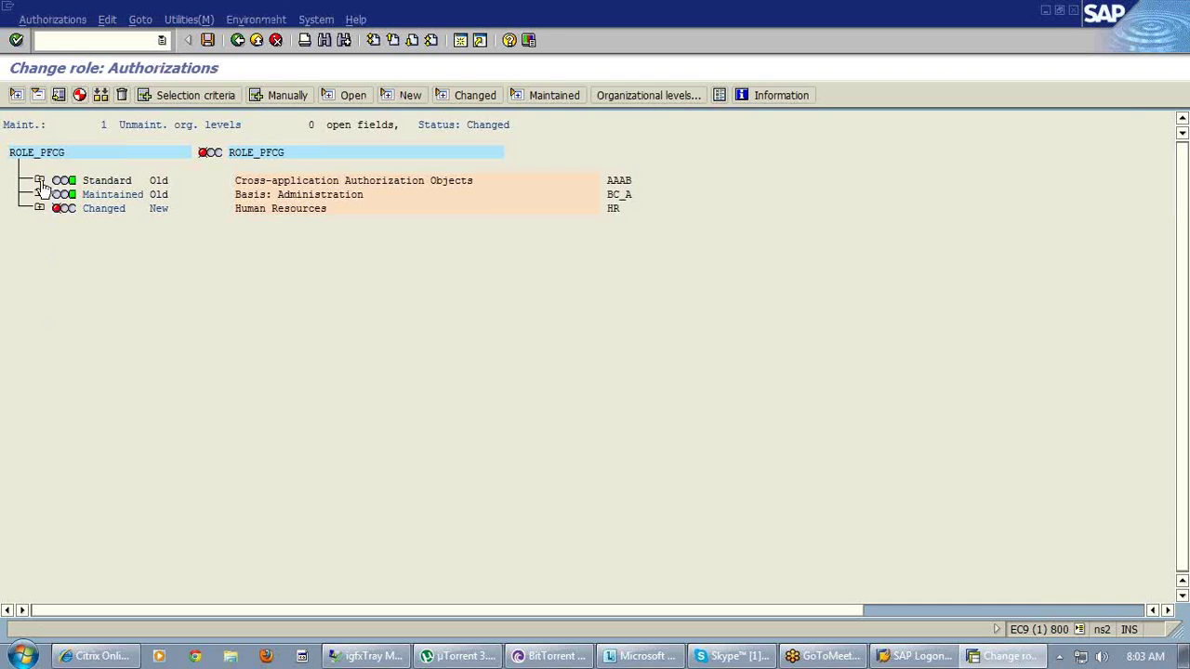
# - Examine the merge statuses under Cross-application Authorization Objects, including the transaction code check, Basis: Administration and Human Resources, staying in authorization maintenance
pyautogui.click(39, 180)
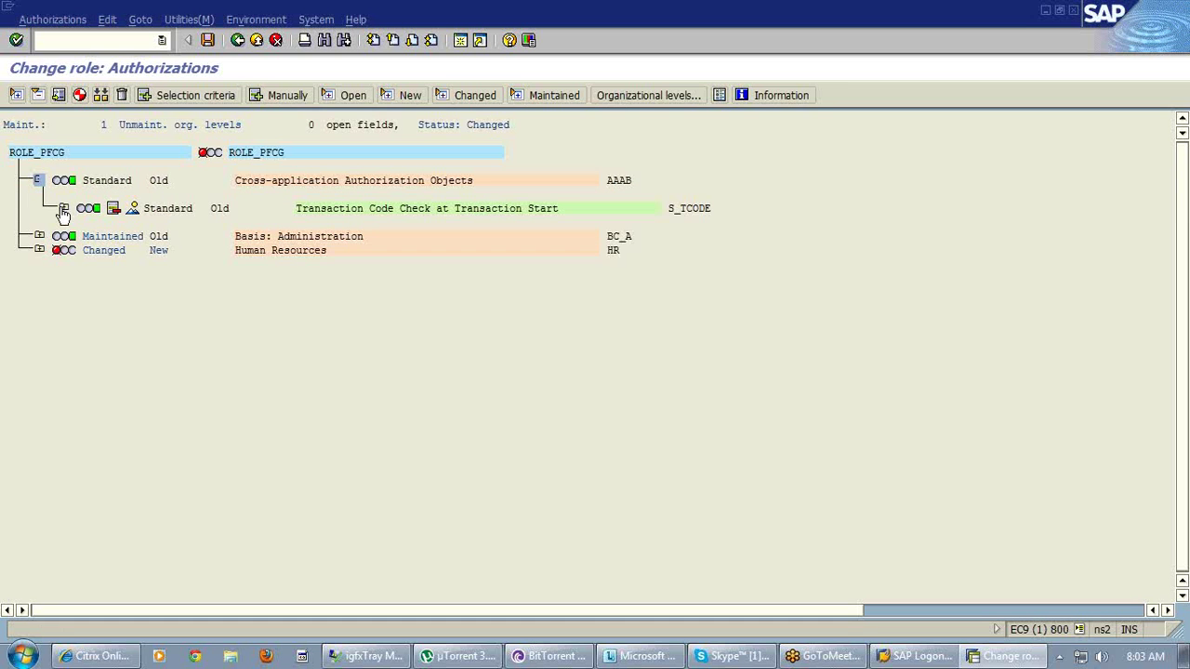
pyautogui.click(63, 208)
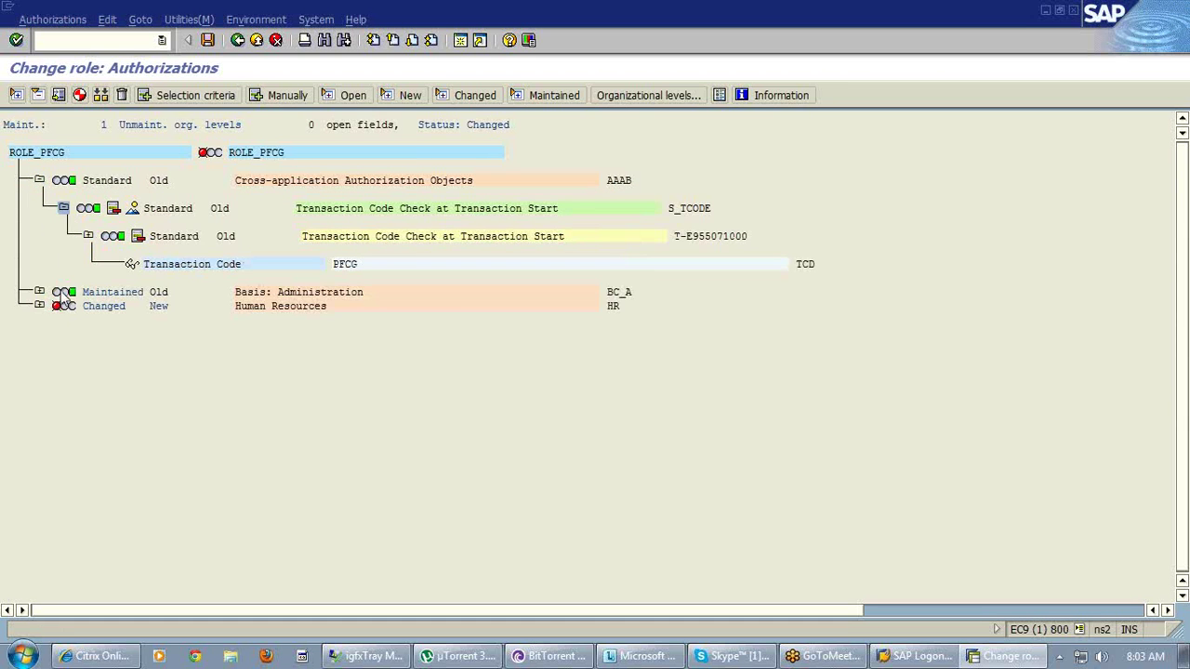
pyautogui.click(39, 292)
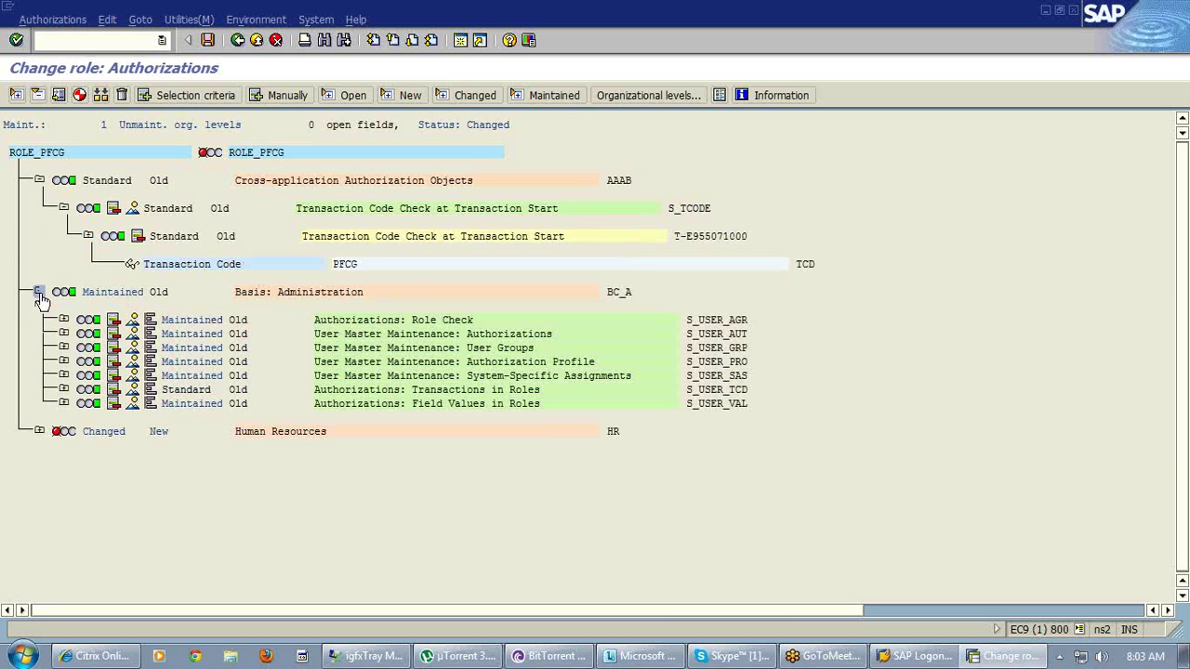
pyautogui.click(39, 431)
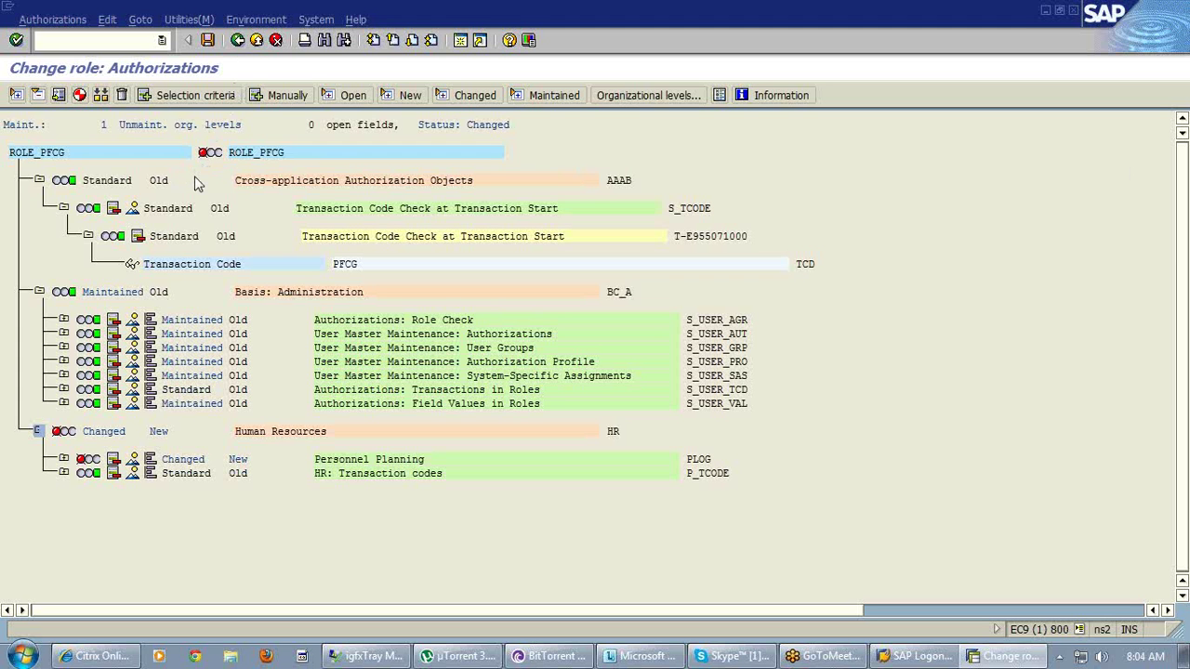
pyautogui.click(237, 43)
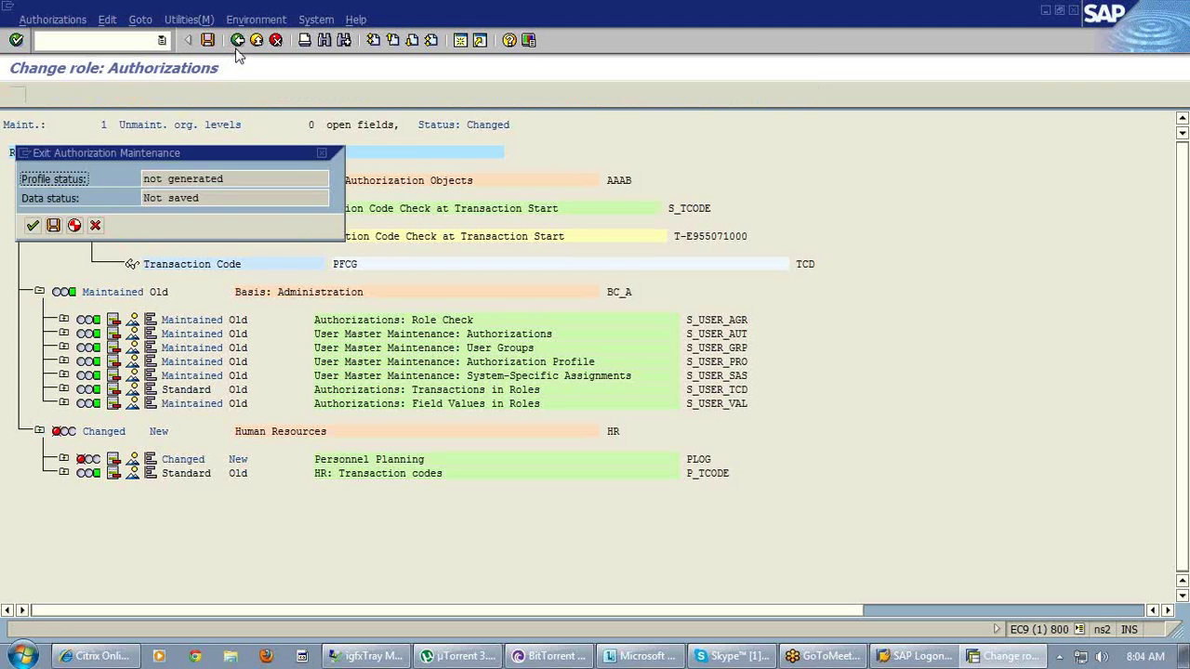
pyautogui.click(96, 225)
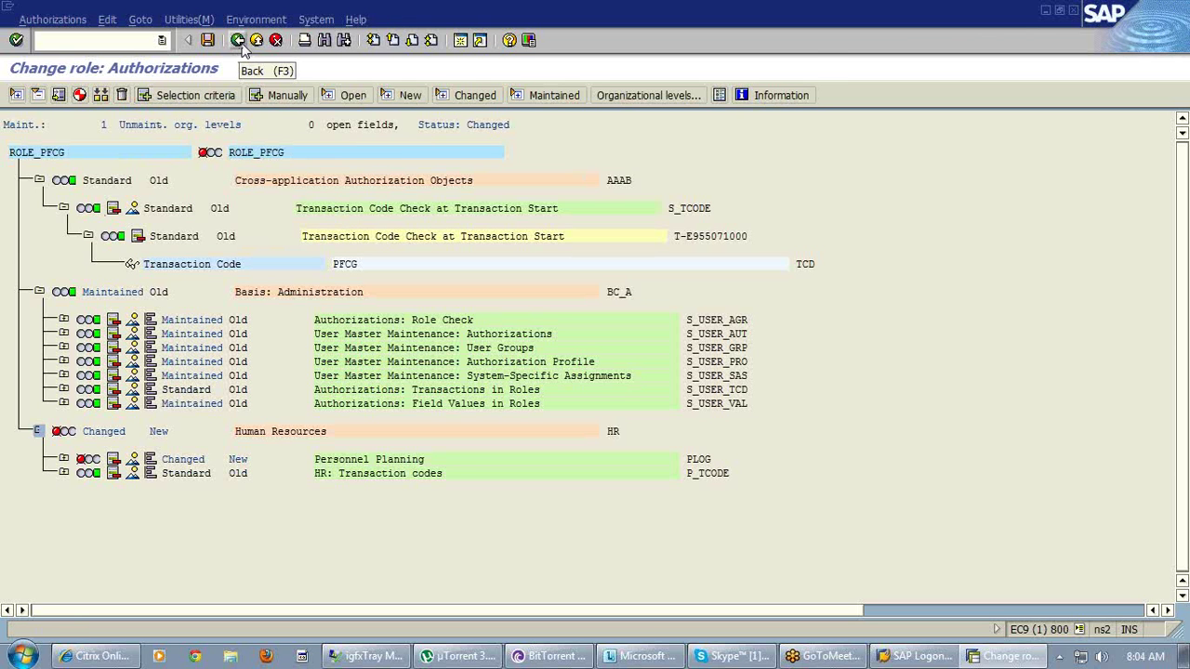
# - Exit authorization maintenance for ROLE_PFCG without saving the data or generating the profile, and return to the initial role maintenance screen
pyautogui.click(239, 42)
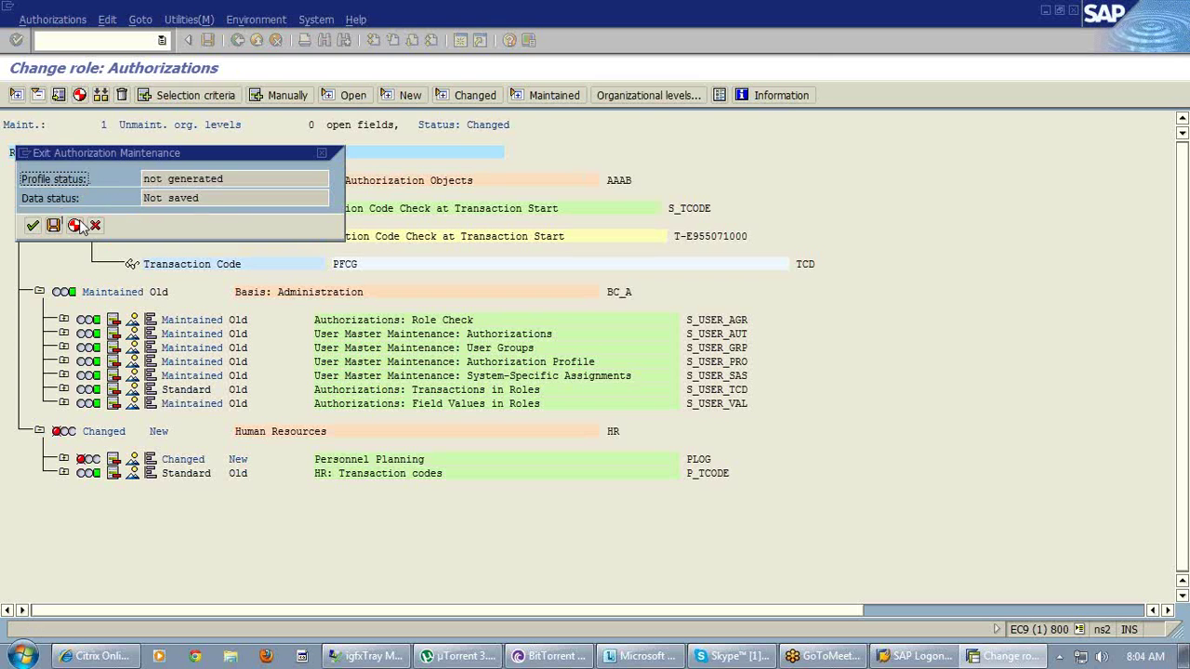
pyautogui.click(94, 225)
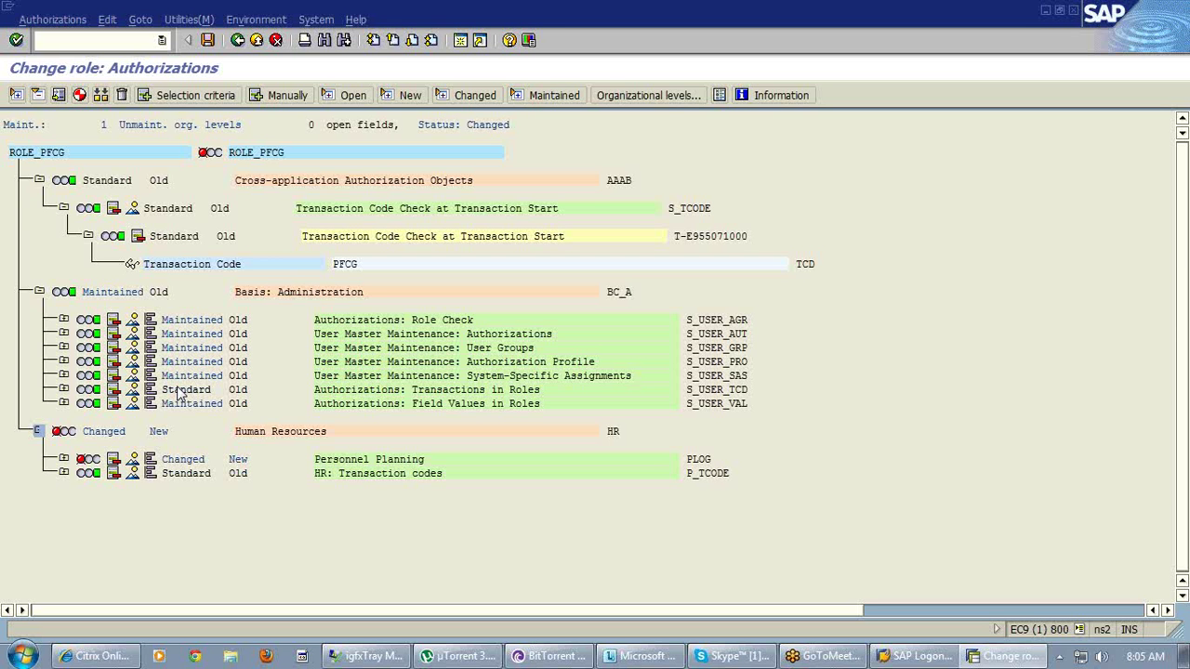
pyautogui.click(238, 41)
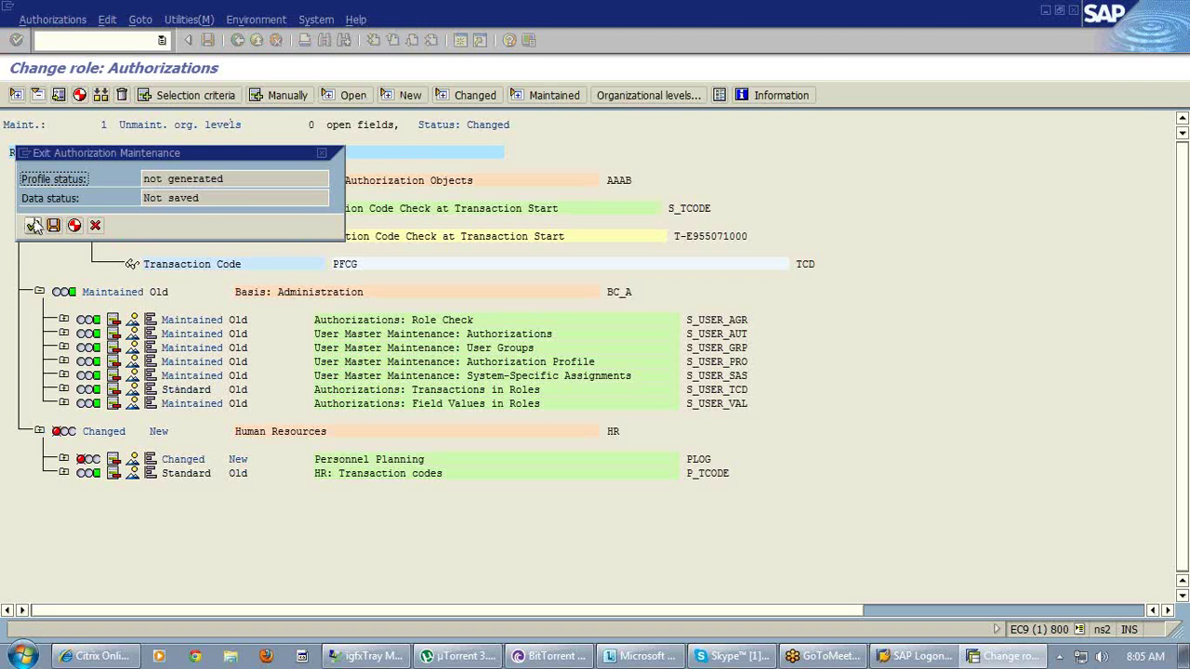
pyautogui.click(32, 225)
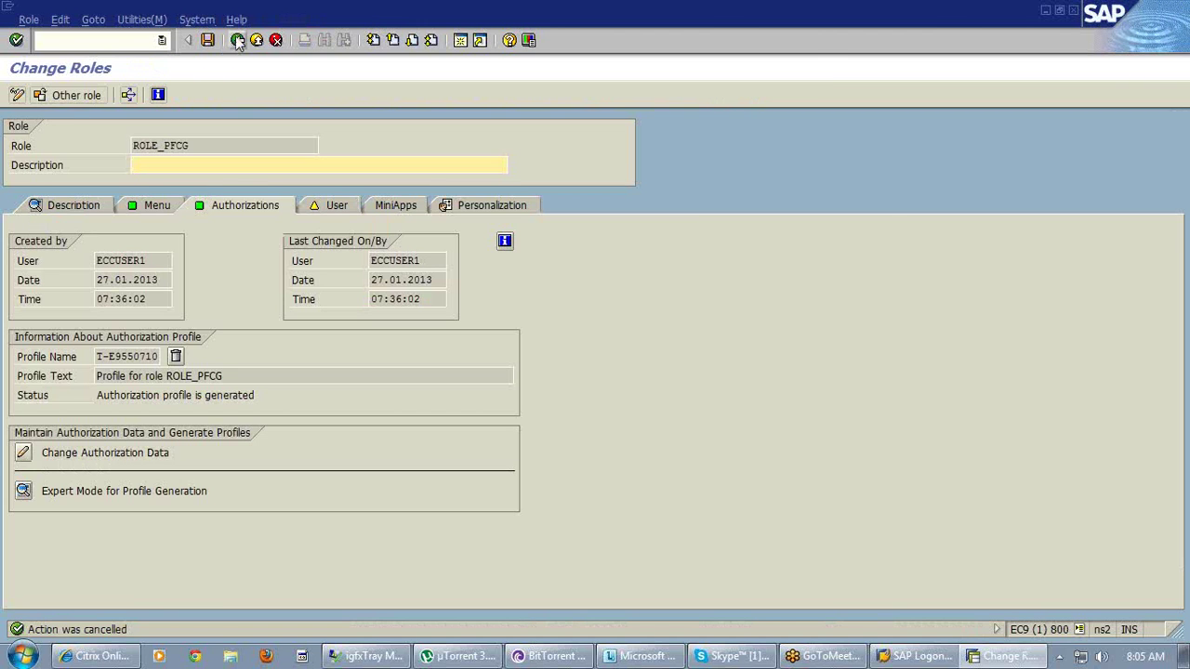
pyautogui.click(238, 41)
# - Create the single role ROLE_PFCG_1 and save it when opening its menu
pyautogui.click(174, 125)
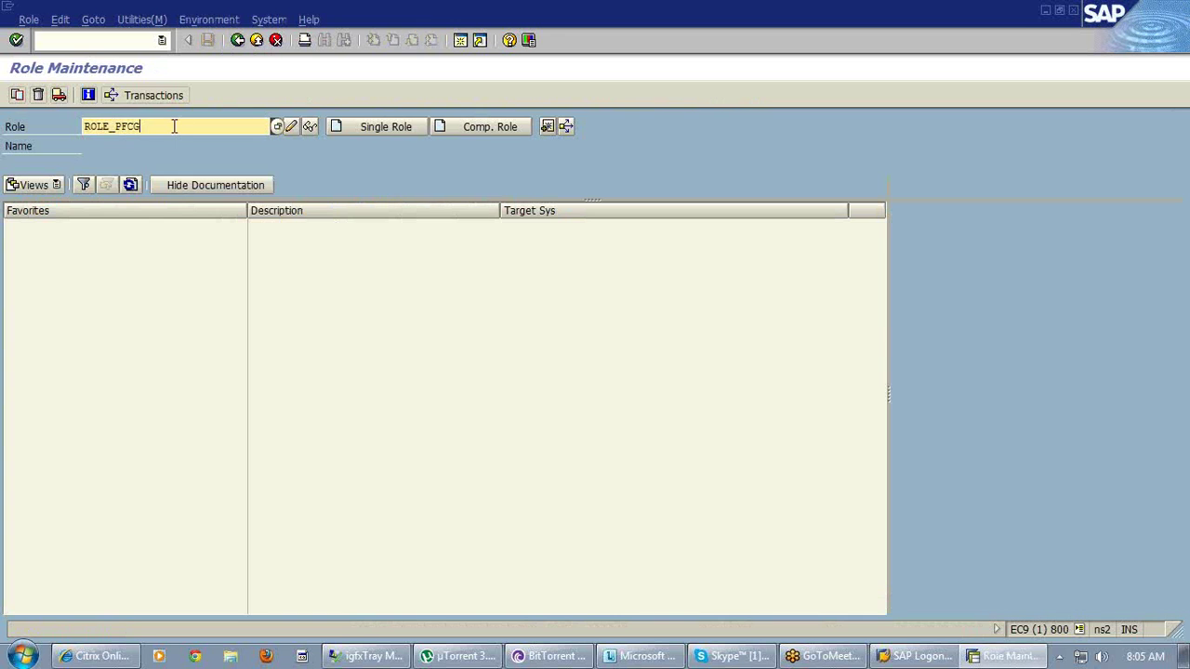
pyautogui.write('_')
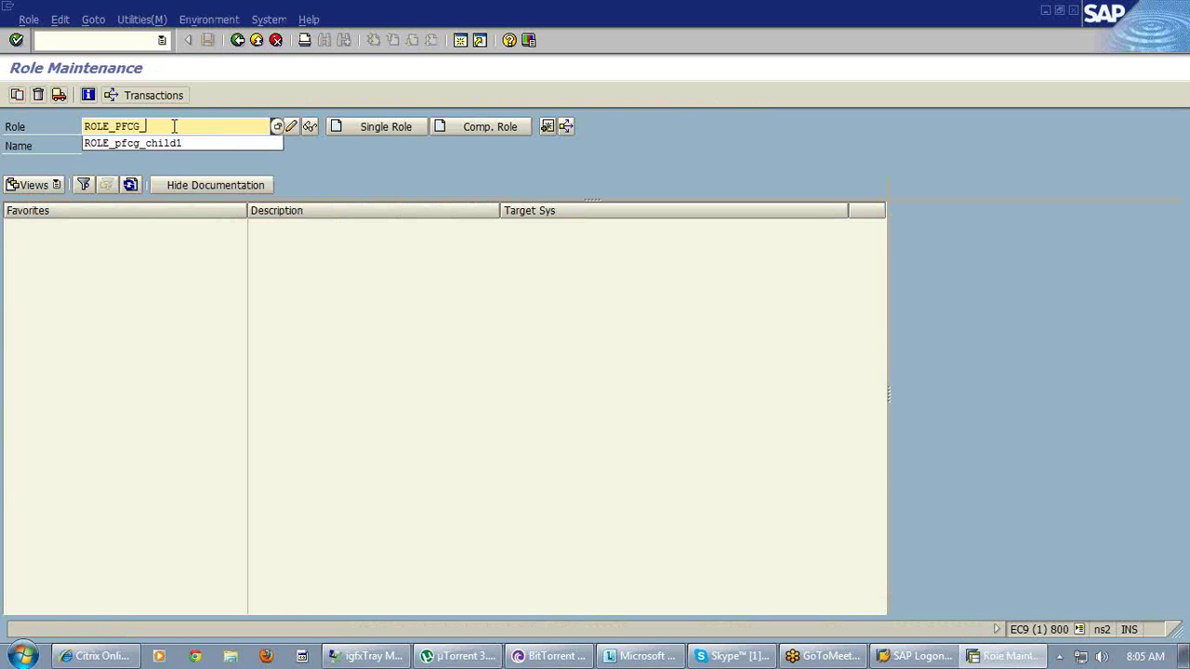
pyautogui.write('1')
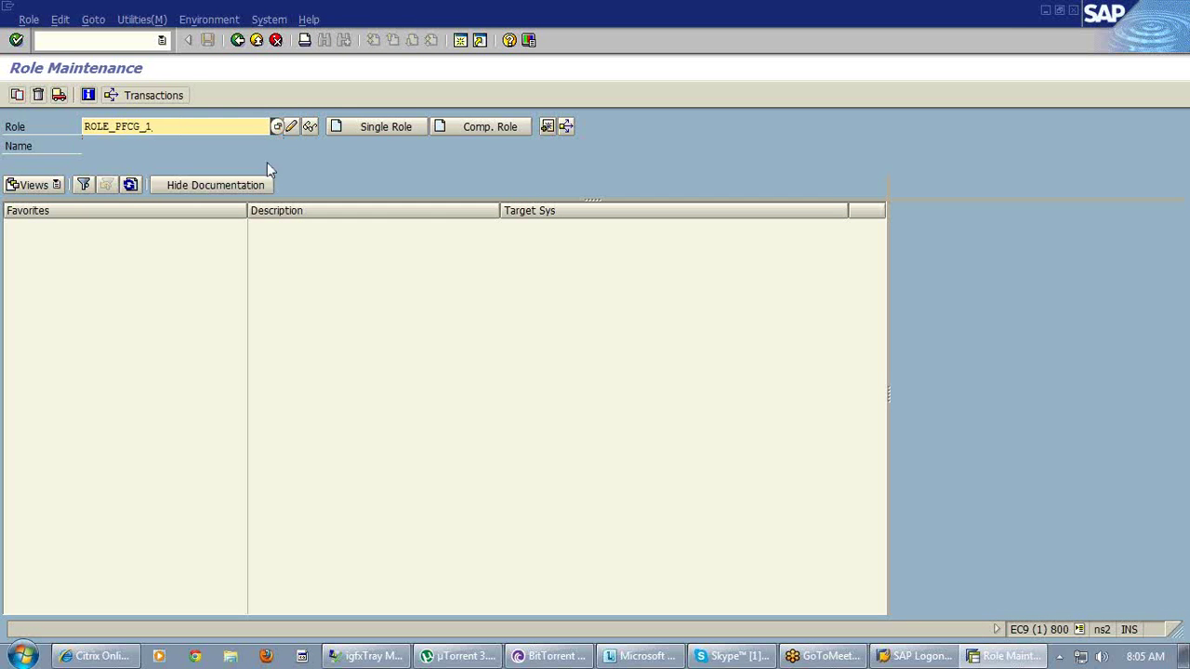
pyautogui.click(341, 124)
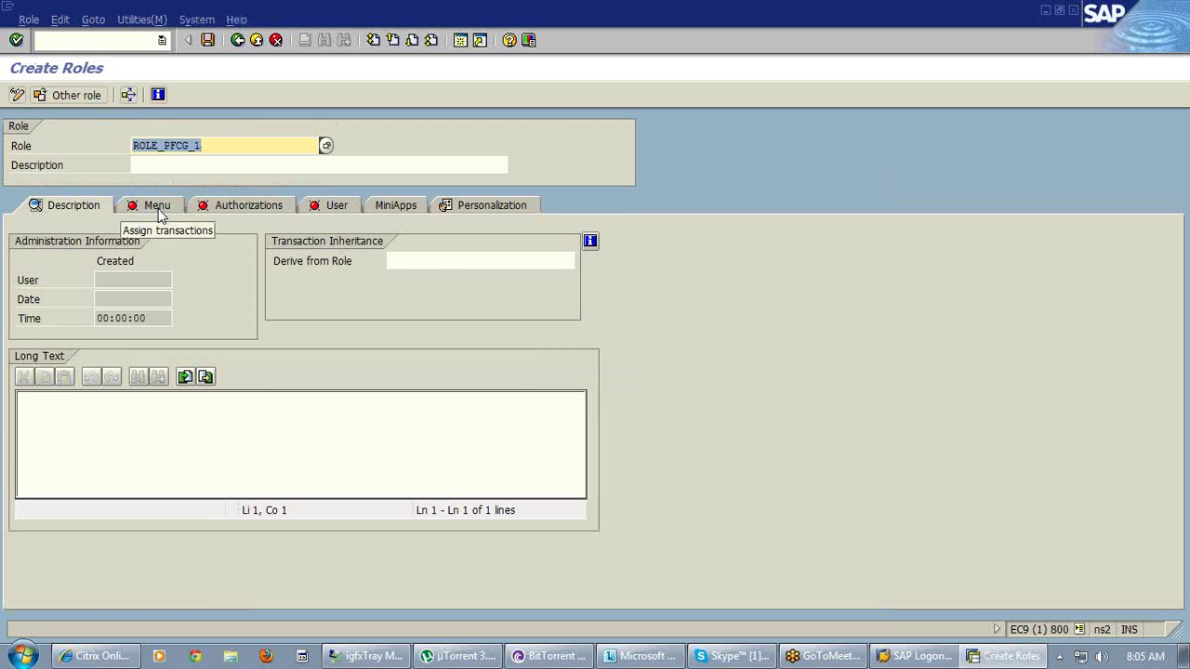
pyautogui.click(157, 208)
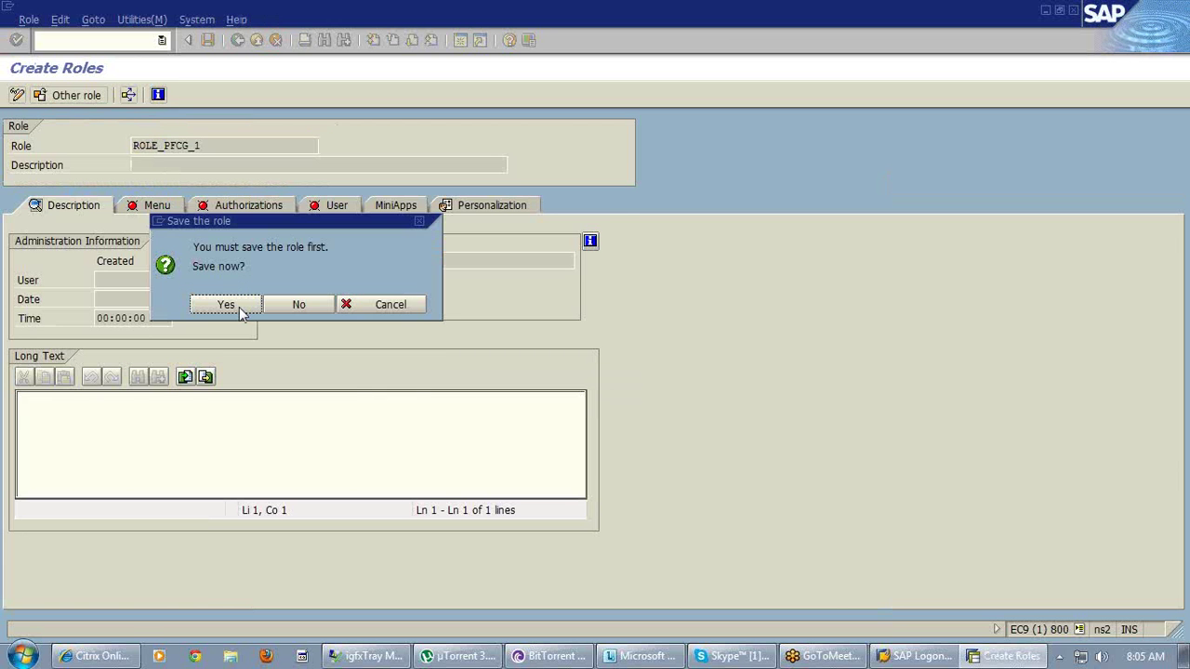
pyautogui.click(226, 305)
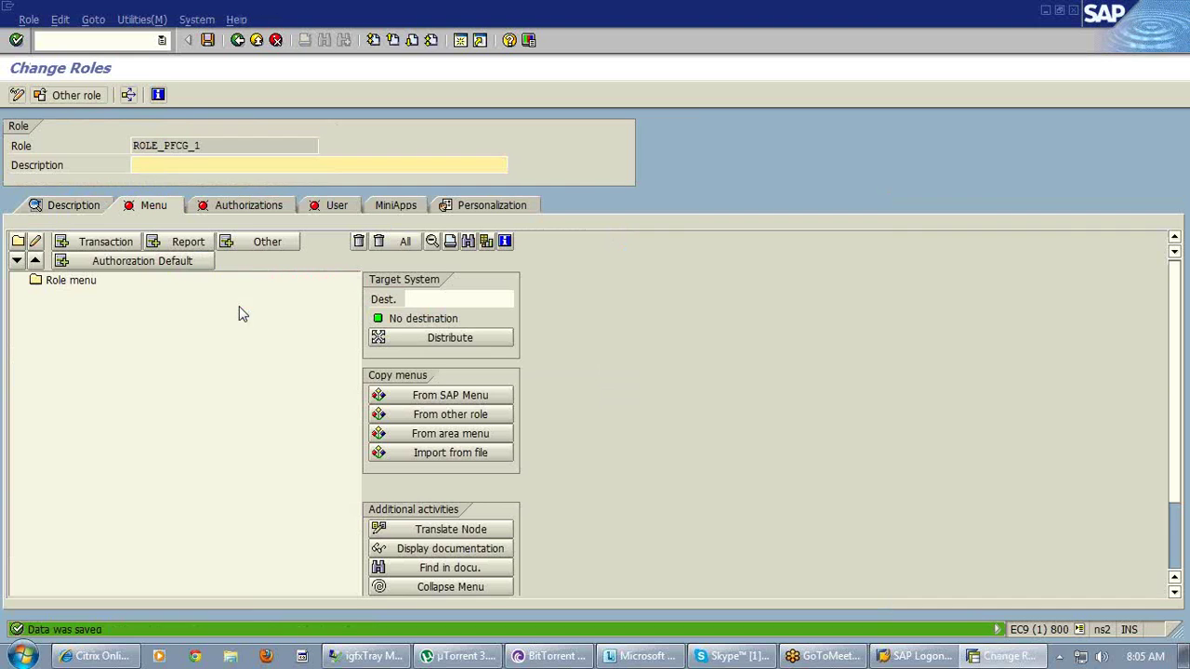
# - Assign transaction PFCG to the role menu of ROLE_PFCG_1
pyautogui.click(127, 244)
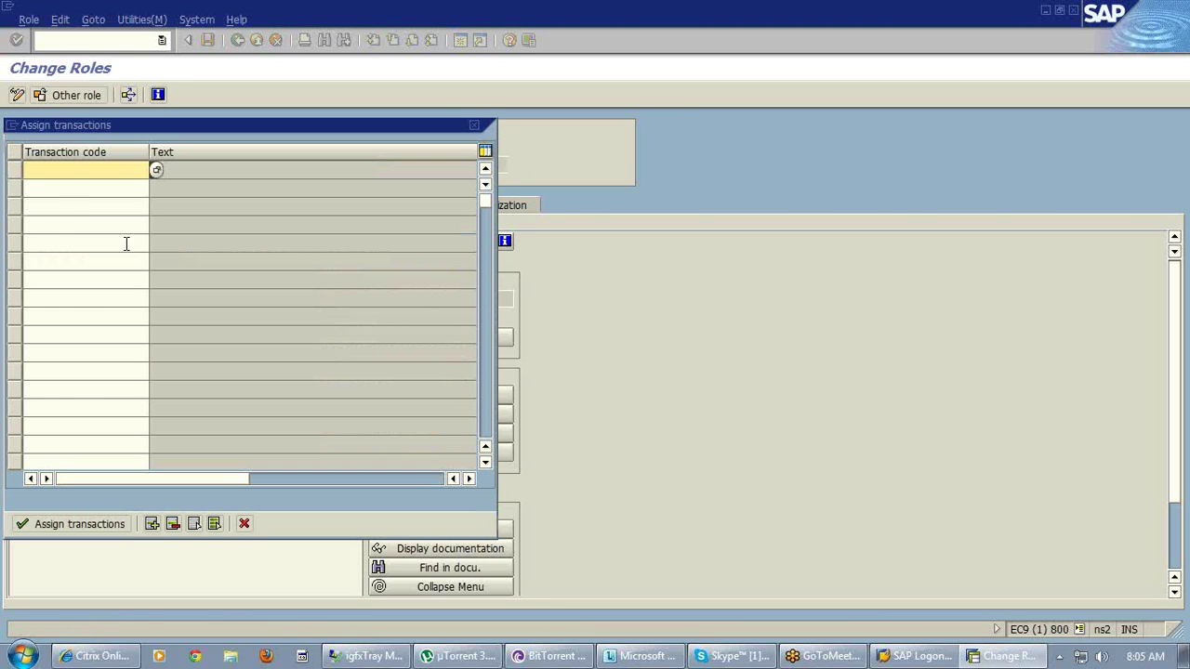
pyautogui.write('pfcg')
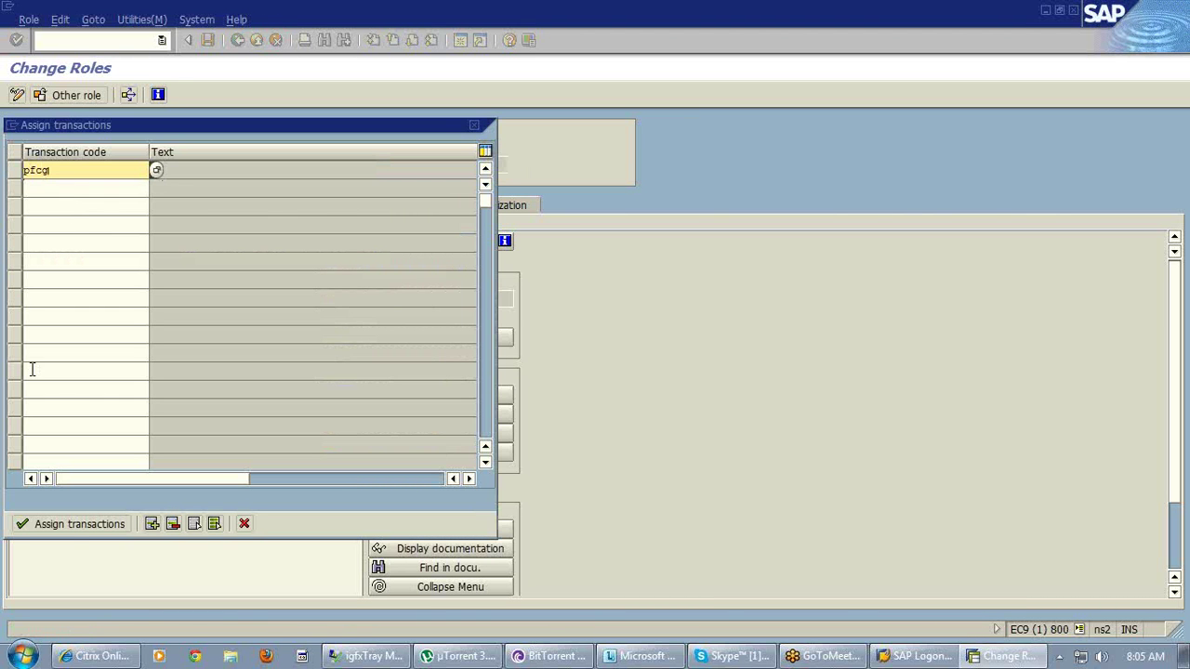
pyautogui.click(74, 525)
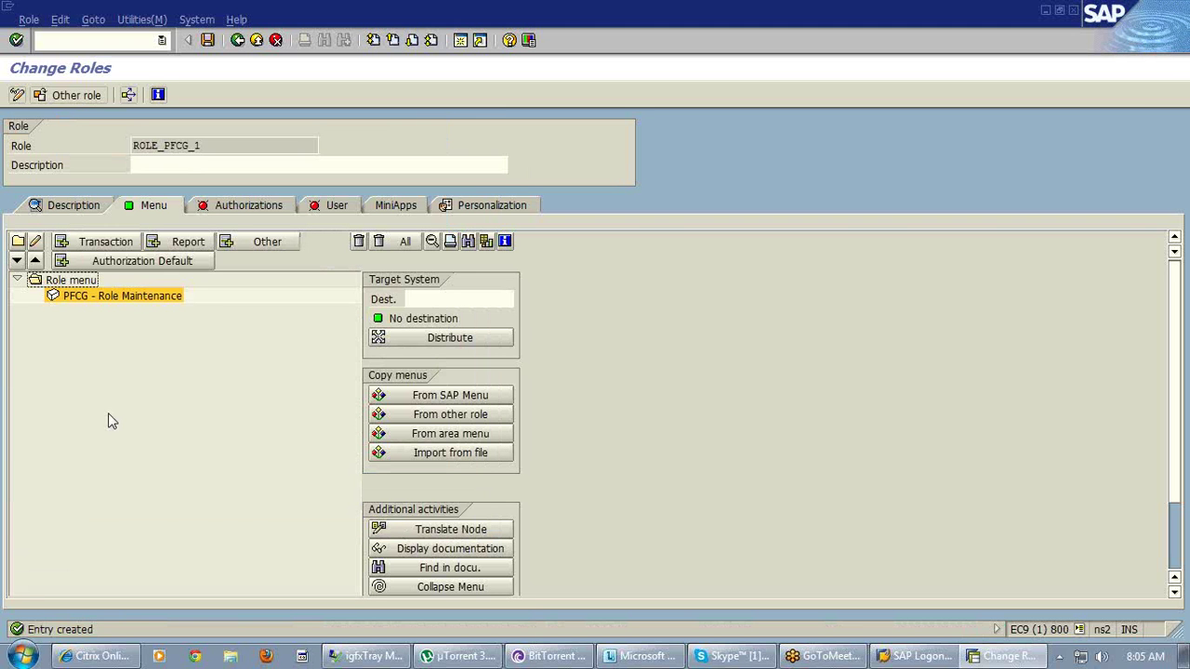
# - Open the authorization data of ROLE_PFCG_1 in expert mode, saving the role and leaving the organizational levels undefined
pyautogui.click(228, 211)
pyautogui.click(25, 490)
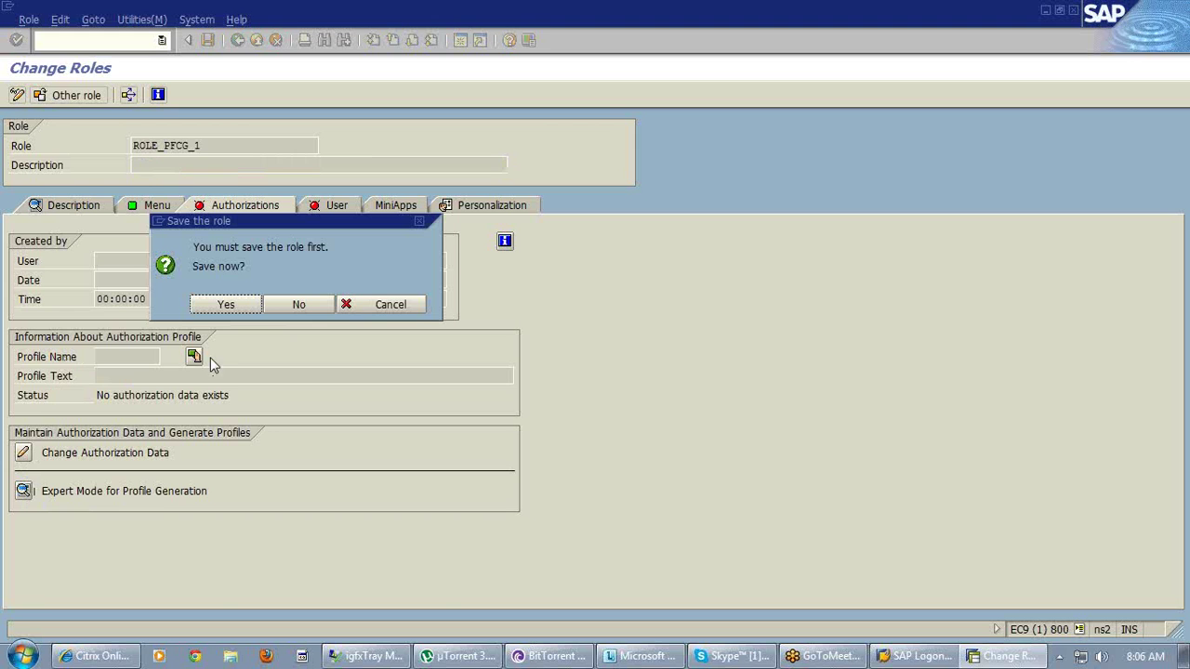
pyautogui.click(259, 305)
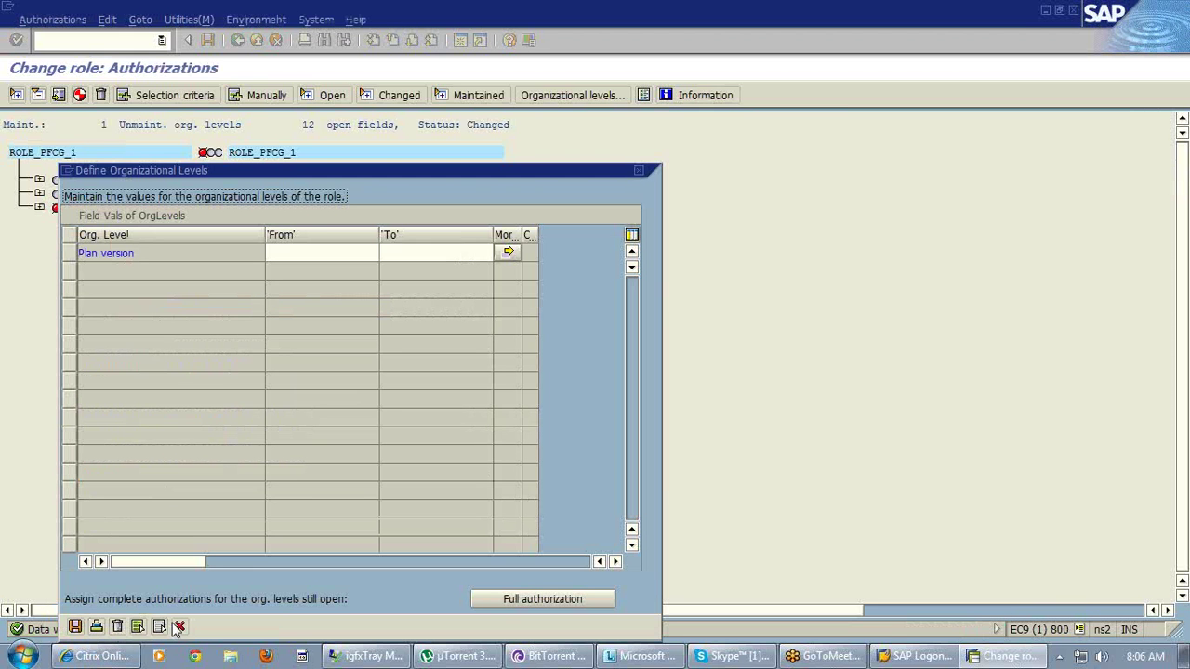
pyautogui.click(181, 627)
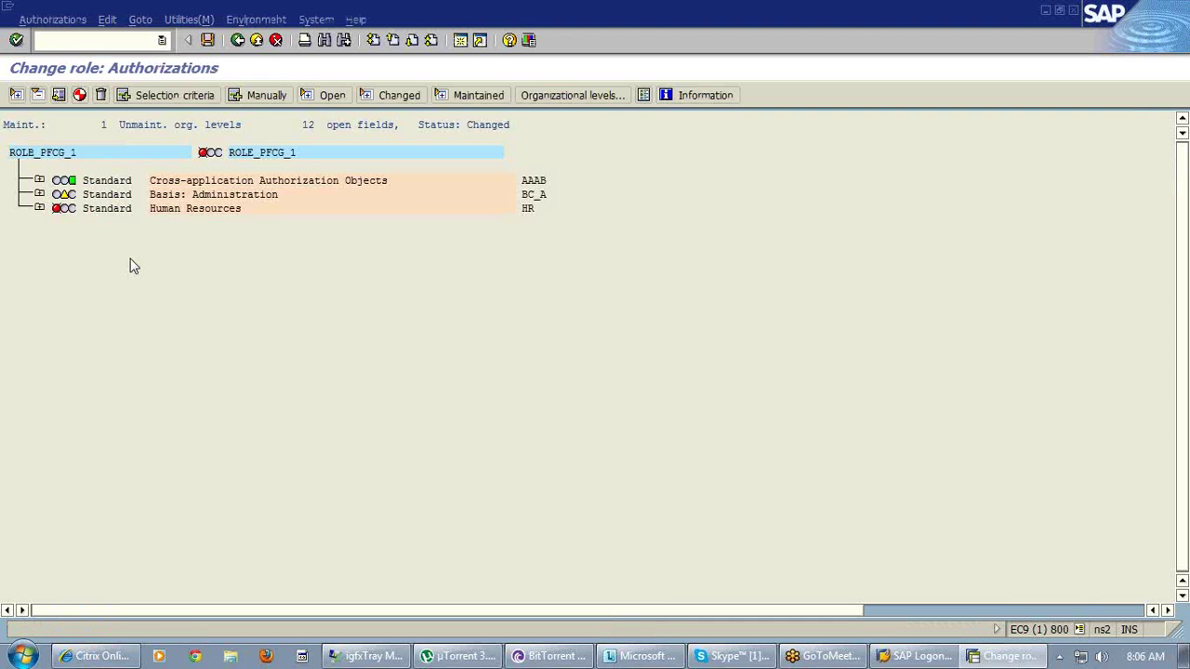
# - Expand the transaction code check and, under Basis: Administration, the Role Check and User Master Maintenance: Authorizations objects to examine their field values
pyautogui.click(39, 180)
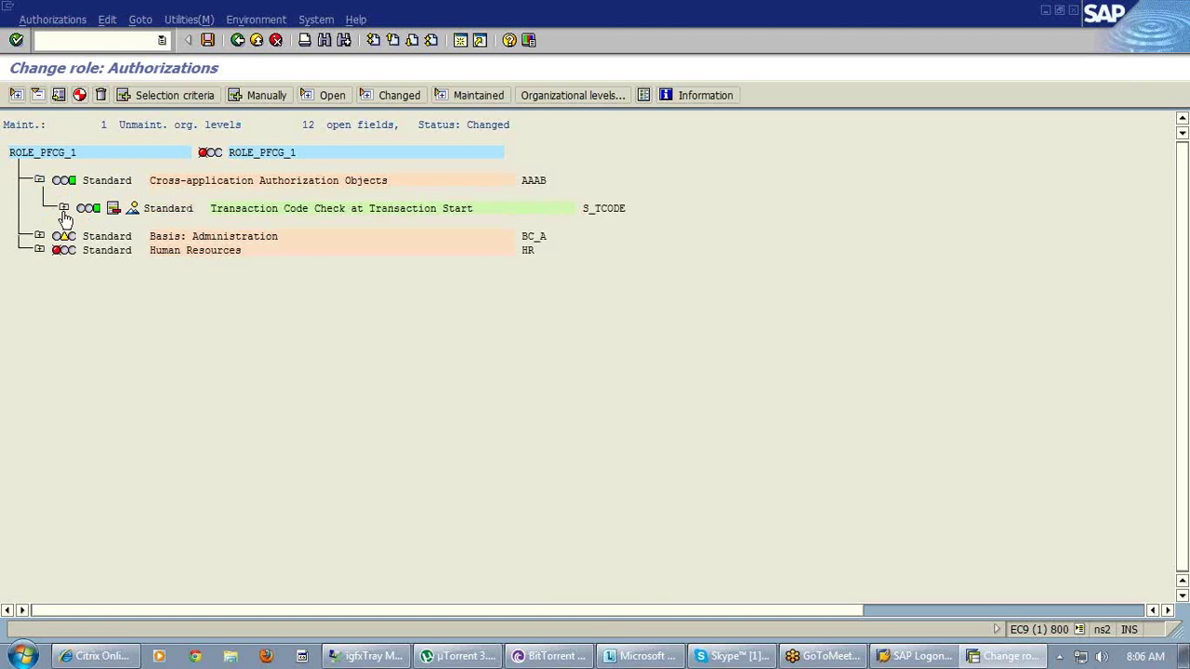
pyautogui.click(63, 210)
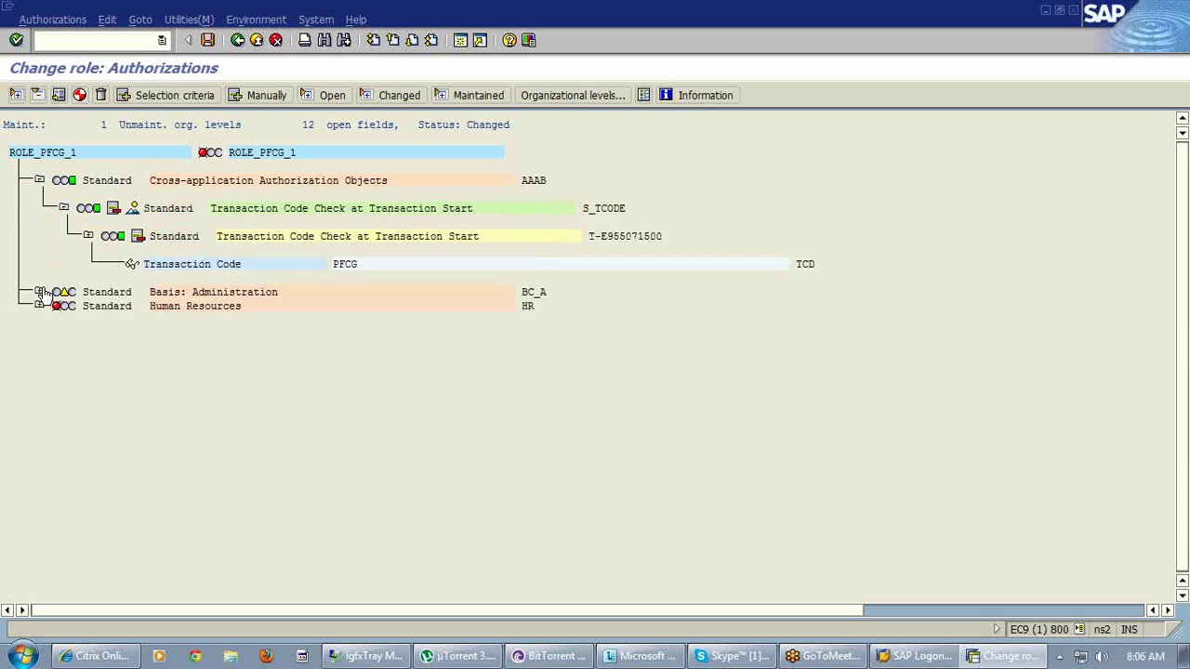
pyautogui.click(39, 292)
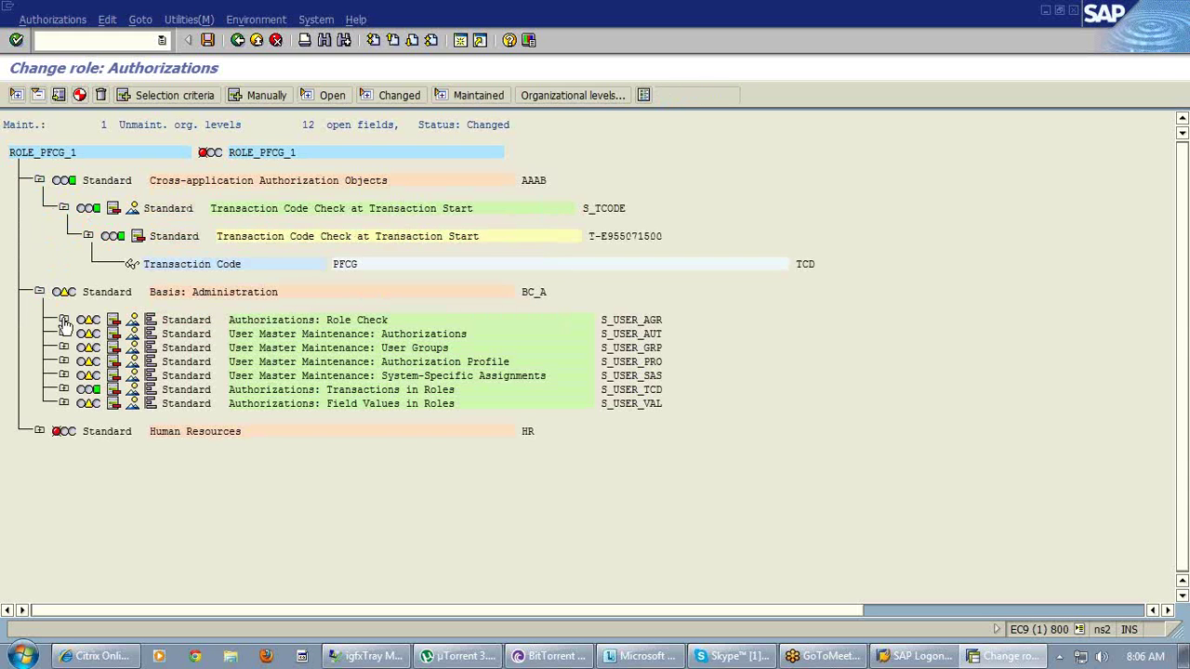
pyautogui.click(63, 319)
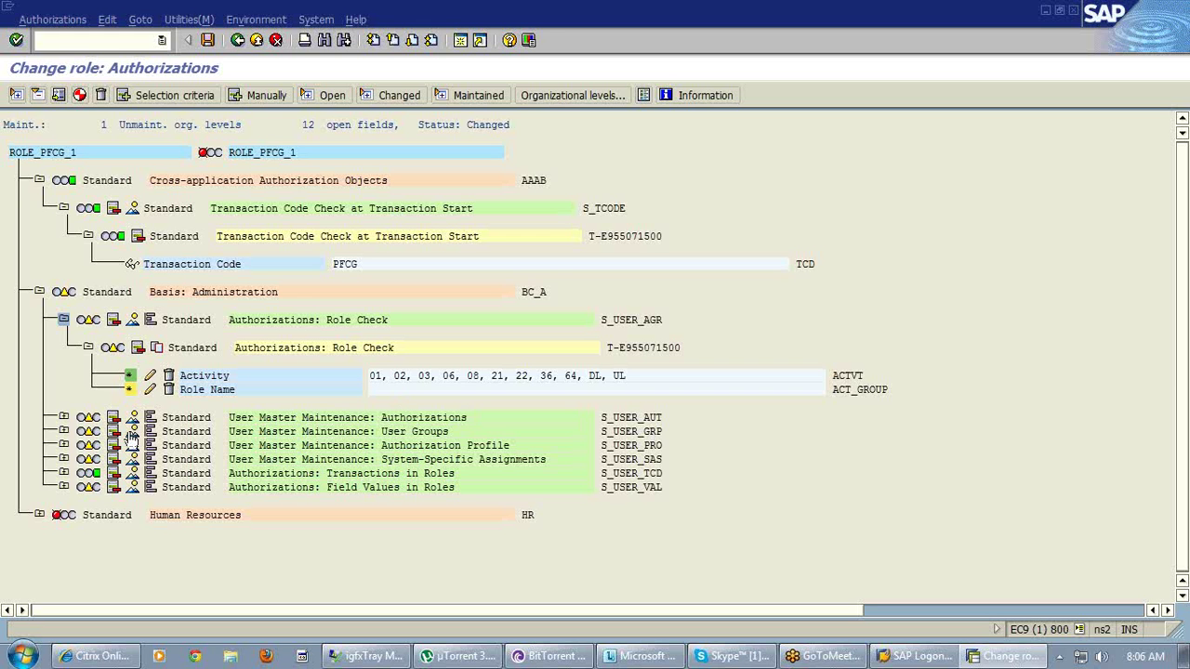
pyautogui.click(63, 417)
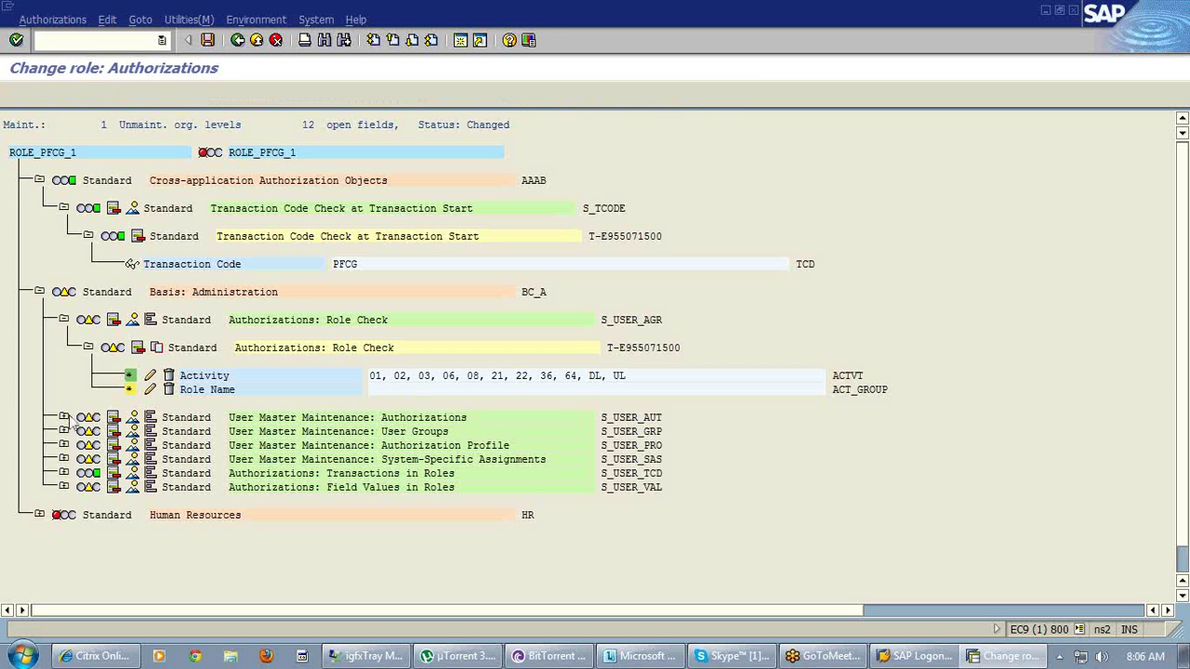
pyautogui.click(64, 418)
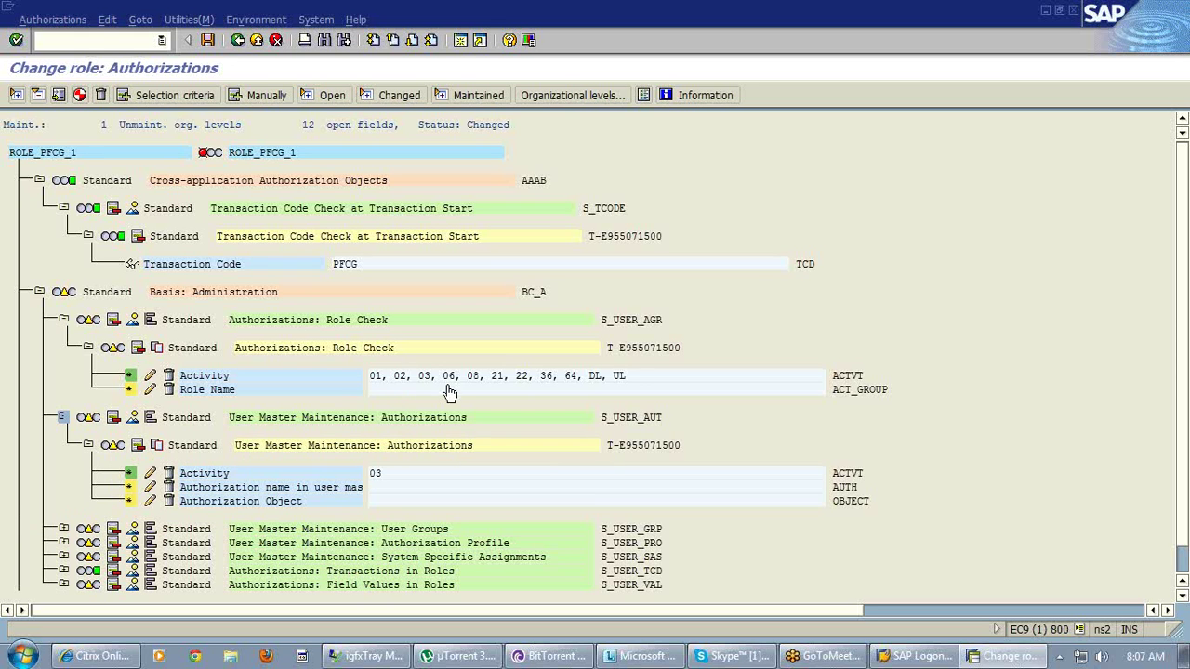
# - Start transaction SE16 in a new session and open the selection screen for table USOBT_C
pyautogui.click(463, 46)
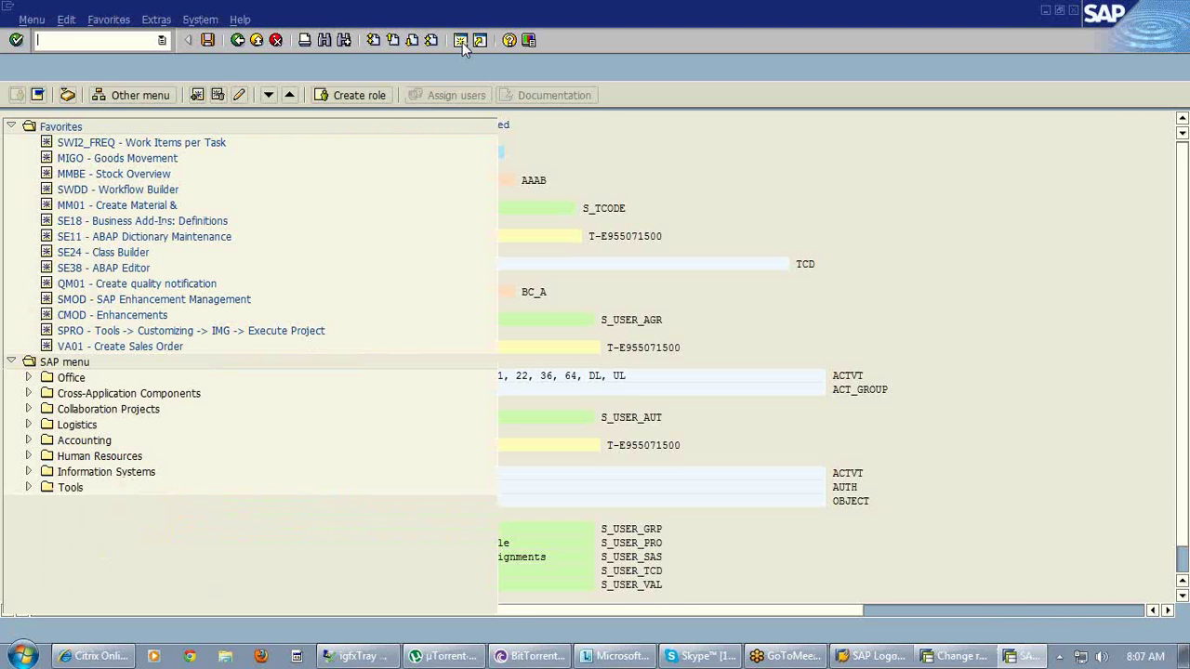
pyautogui.write('se16')
pyautogui.press('Return')
pyautogui.write('usobt_c')
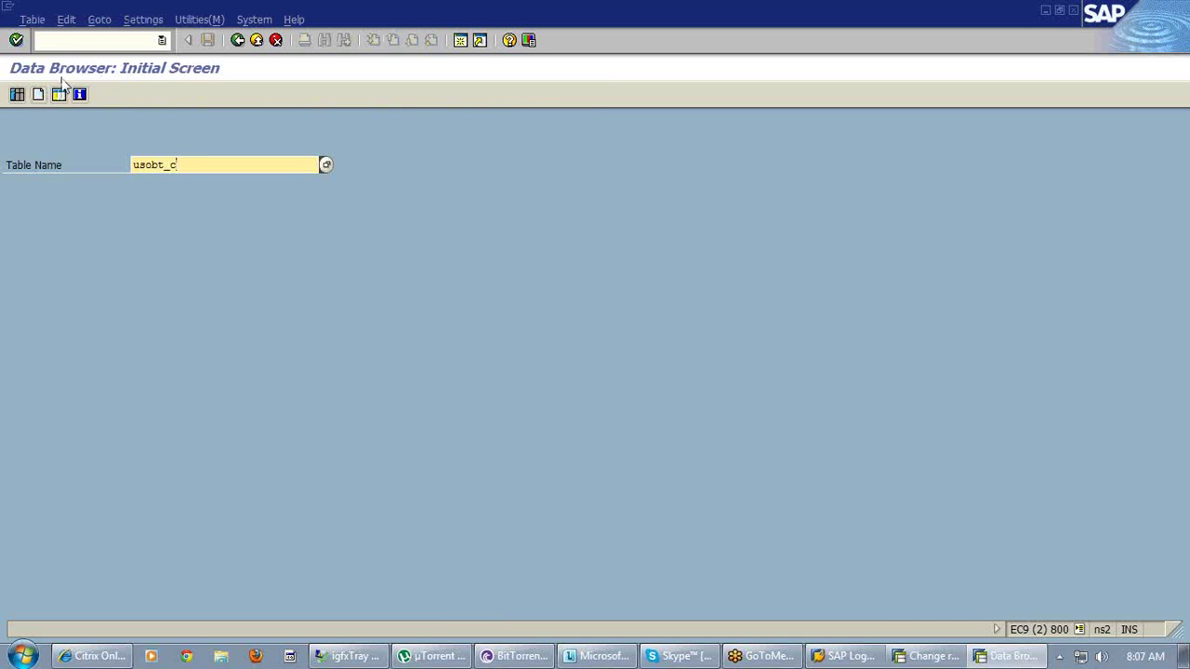
pyautogui.click(17, 95)
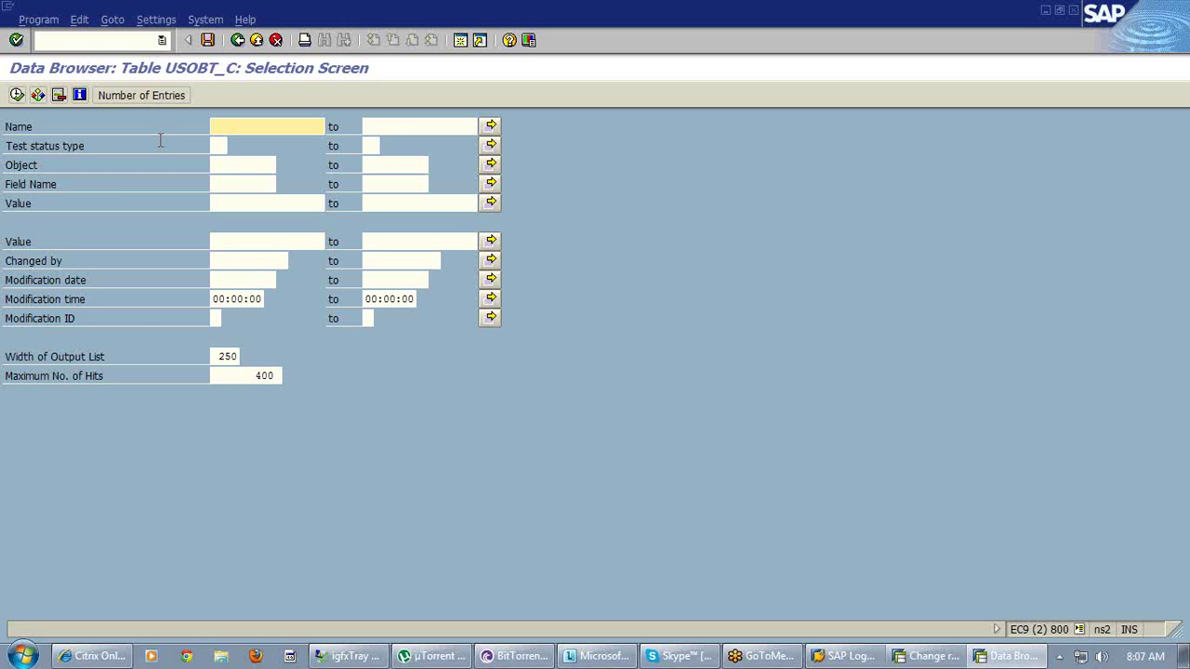
# - Display the USOBT_C entries for the name pfcg
pyautogui.write('s')
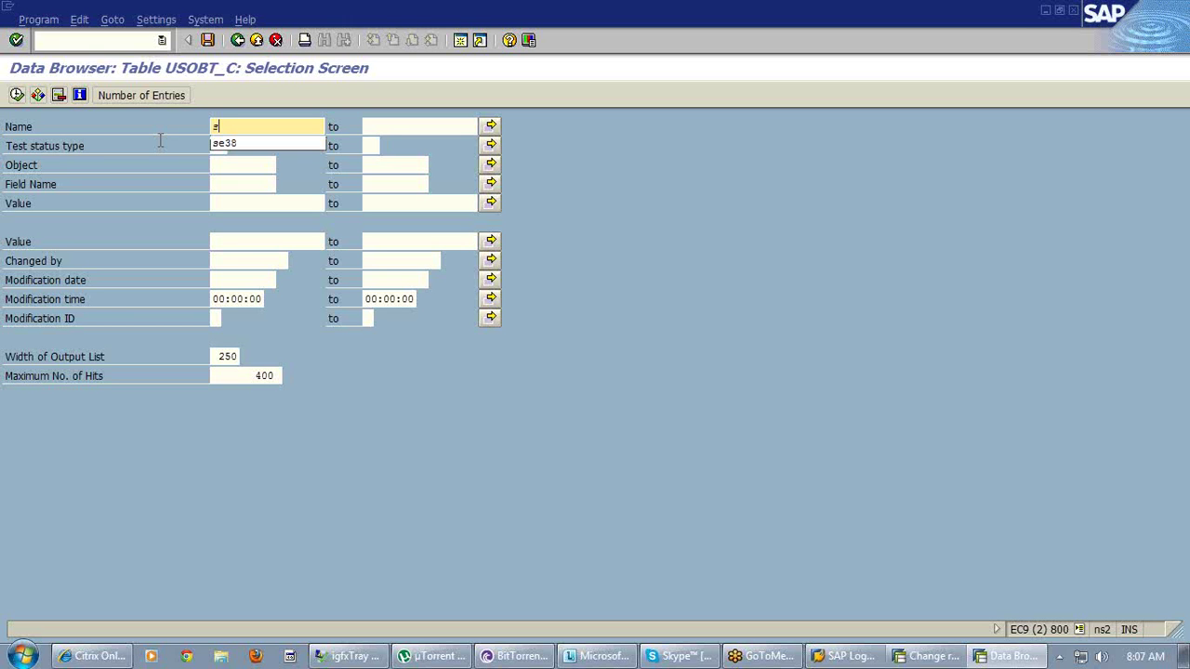
pyautogui.press('BackSpace')
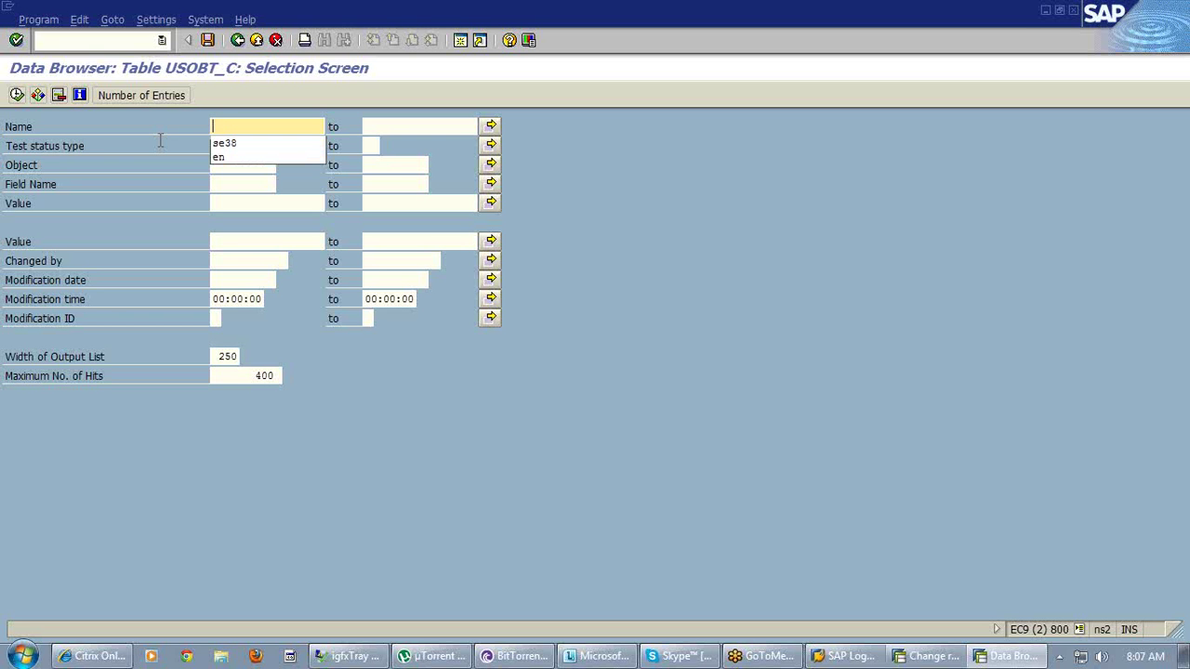
pyautogui.write('pfcg')
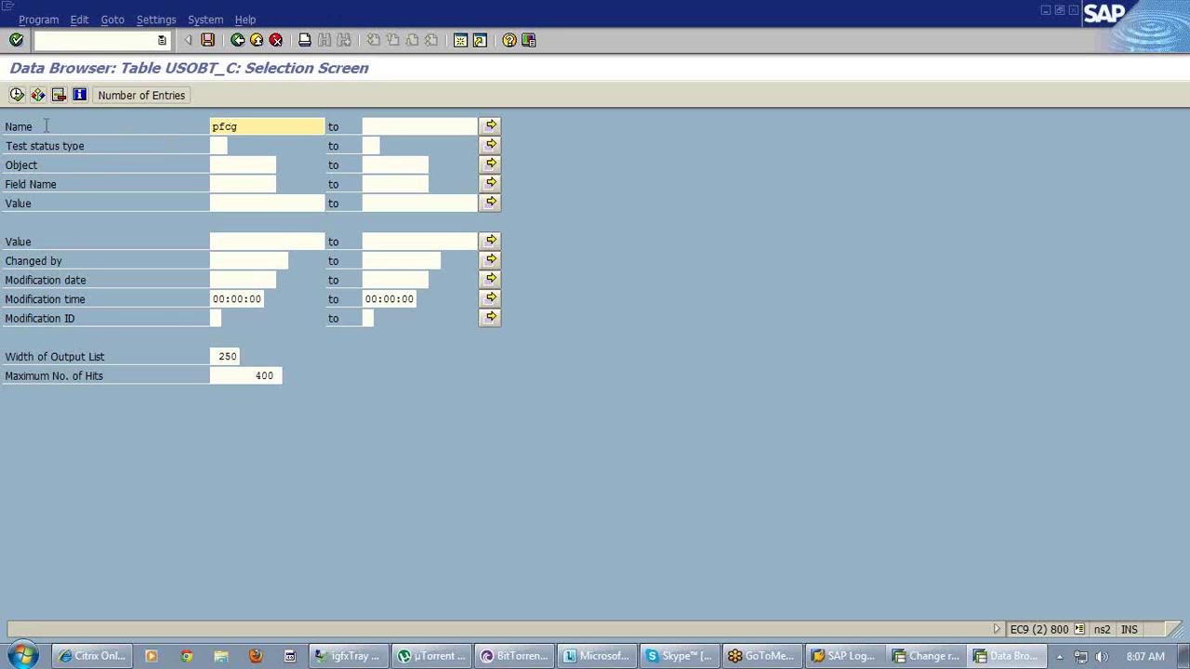
pyautogui.click(16, 96)
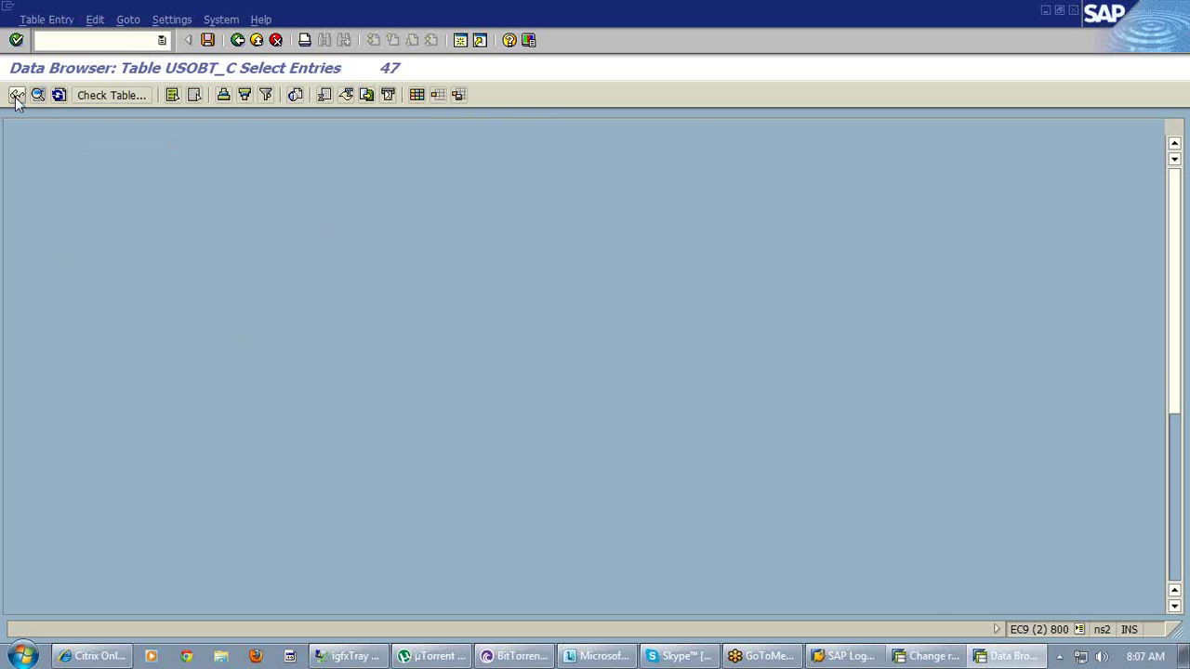
# - Examine the object, field and value columns for S_USER_AGR in USOBT_C, then switch to the authorization data of ROLE_PFCG_1
pyautogui.click(316, 430)
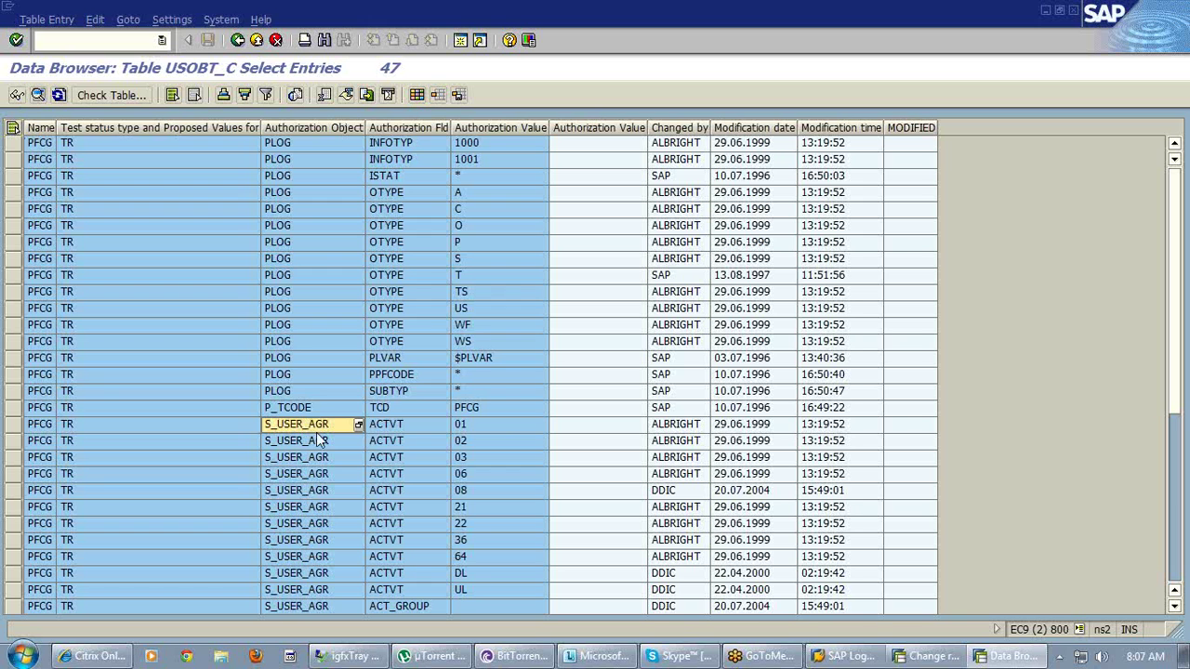
pyautogui.click(400, 127)
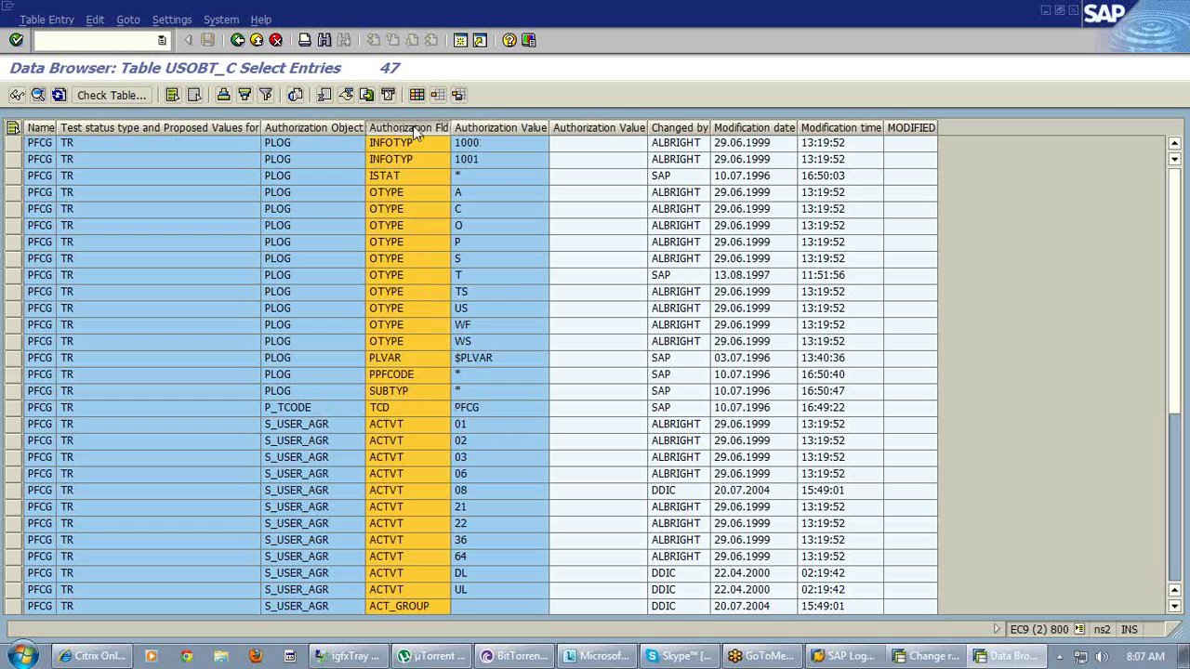
pyautogui.click(489, 128)
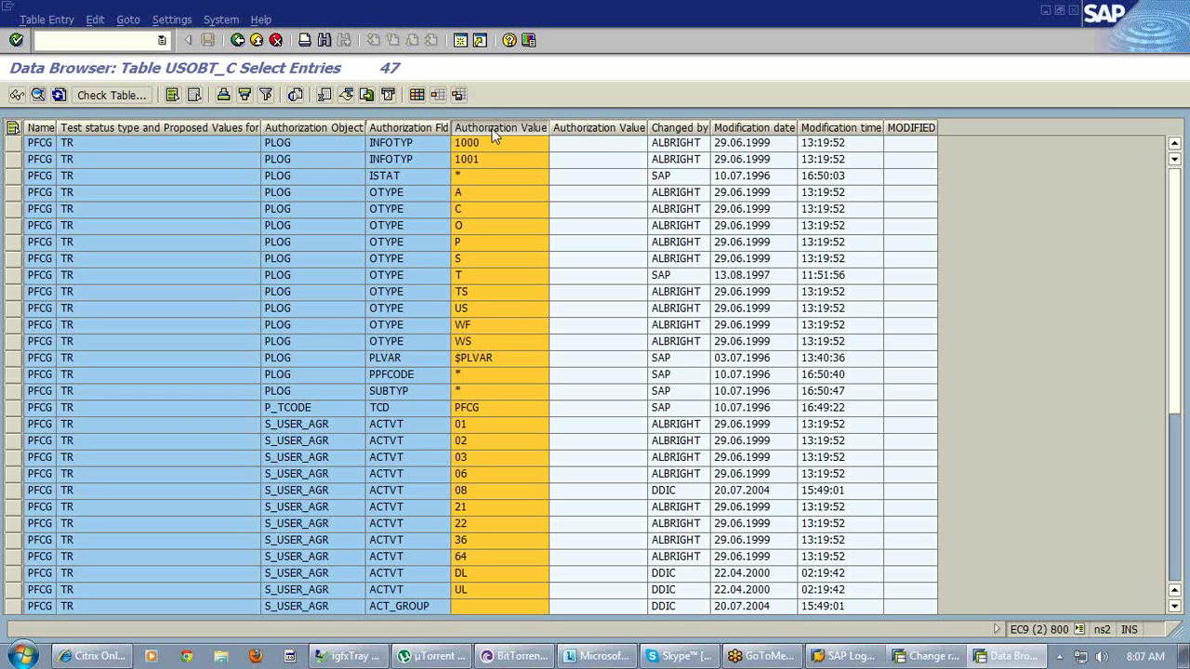
pyautogui.click(287, 430)
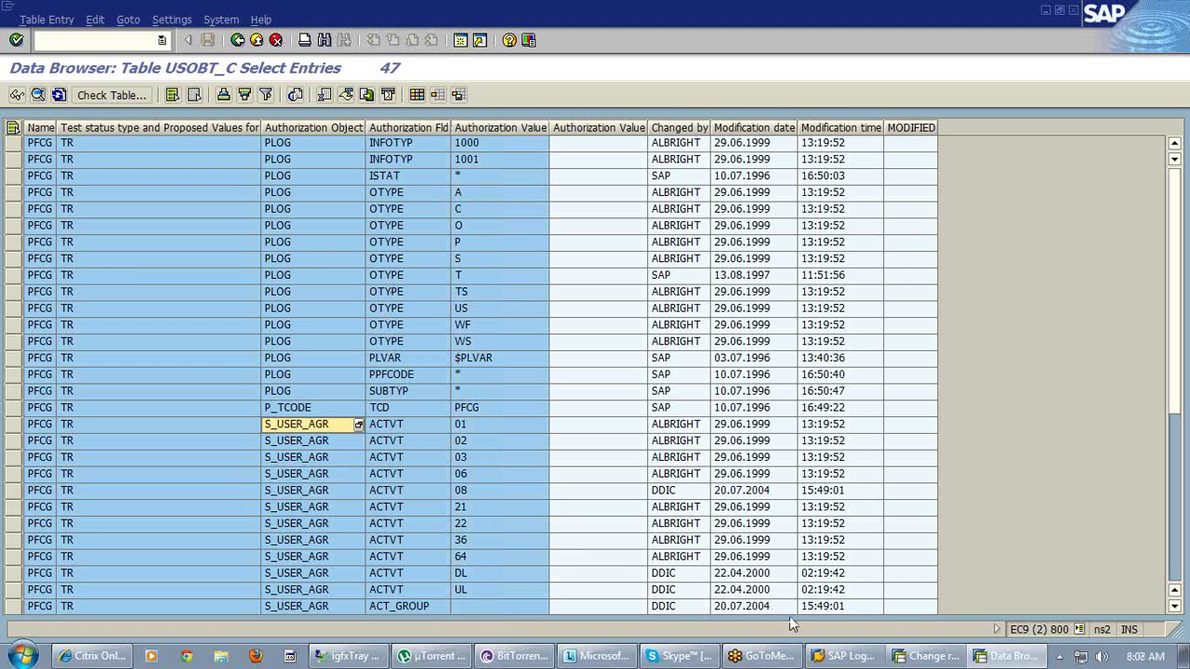
pyautogui.click(923, 662)
pyautogui.click(883, 590)
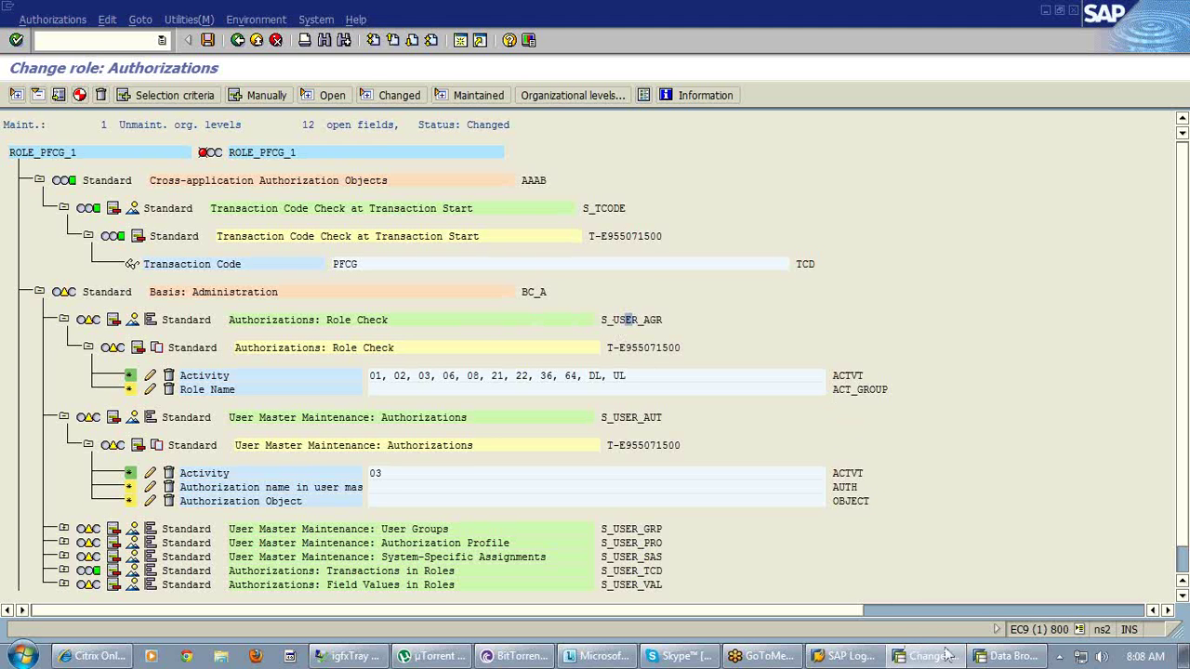
# - Compare the ACTVT values proposed for S_USER_AGR in USOBT_C with the Activity values of Role Check in ROLE_PFCG_1
pyautogui.moveTo(978, 660)
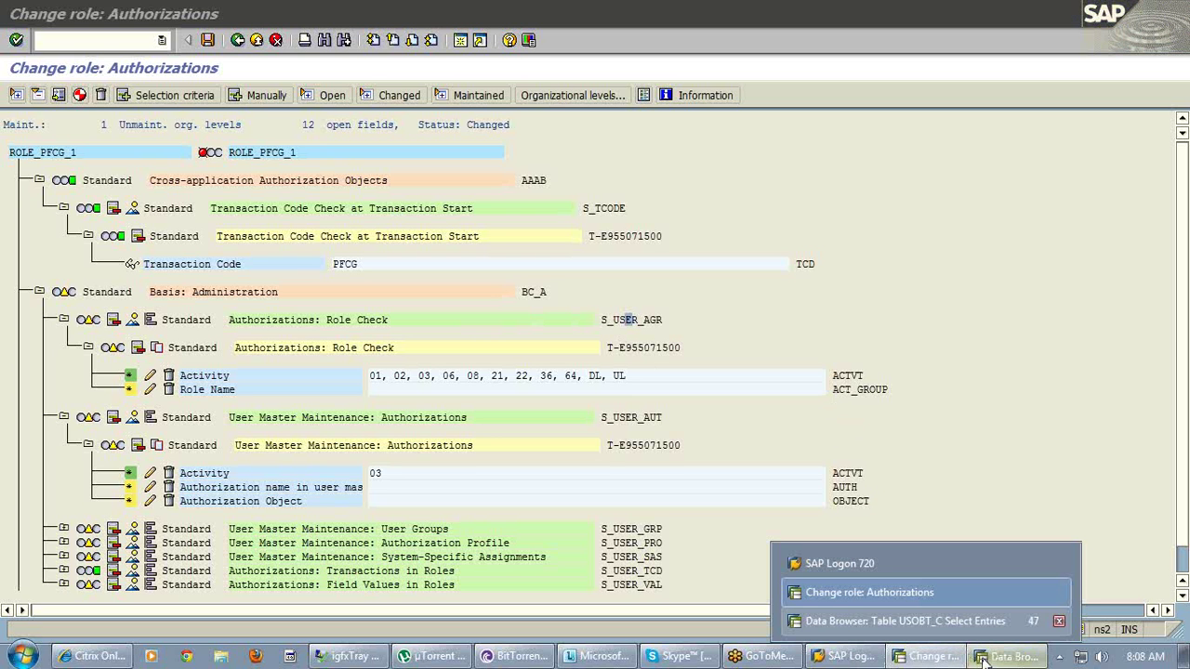
pyautogui.click(983, 660)
pyautogui.click(391, 427)
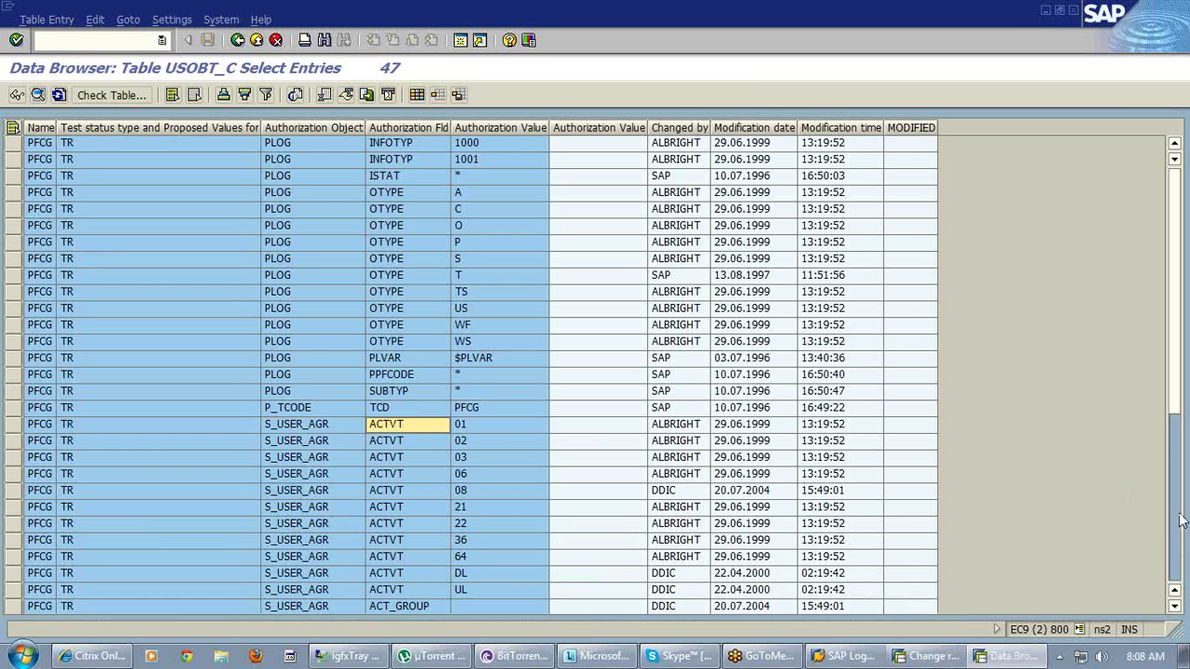
pyautogui.click(1174, 607)
pyautogui.scroll(-2, 1174, 606)
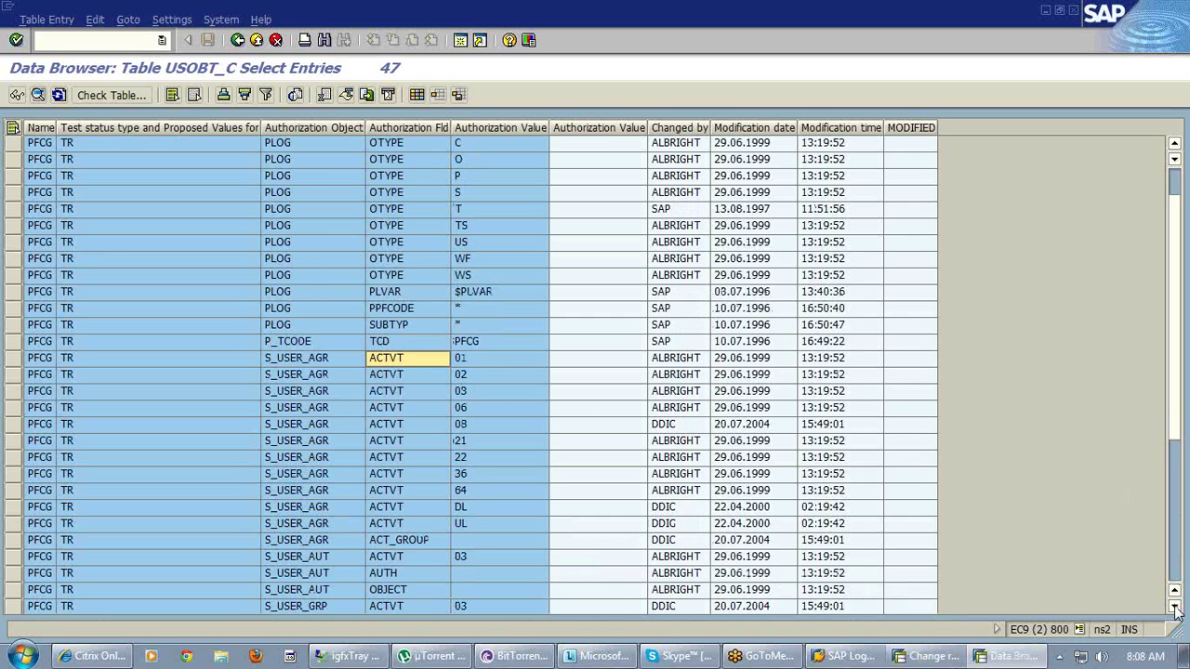
pyautogui.click(378, 507)
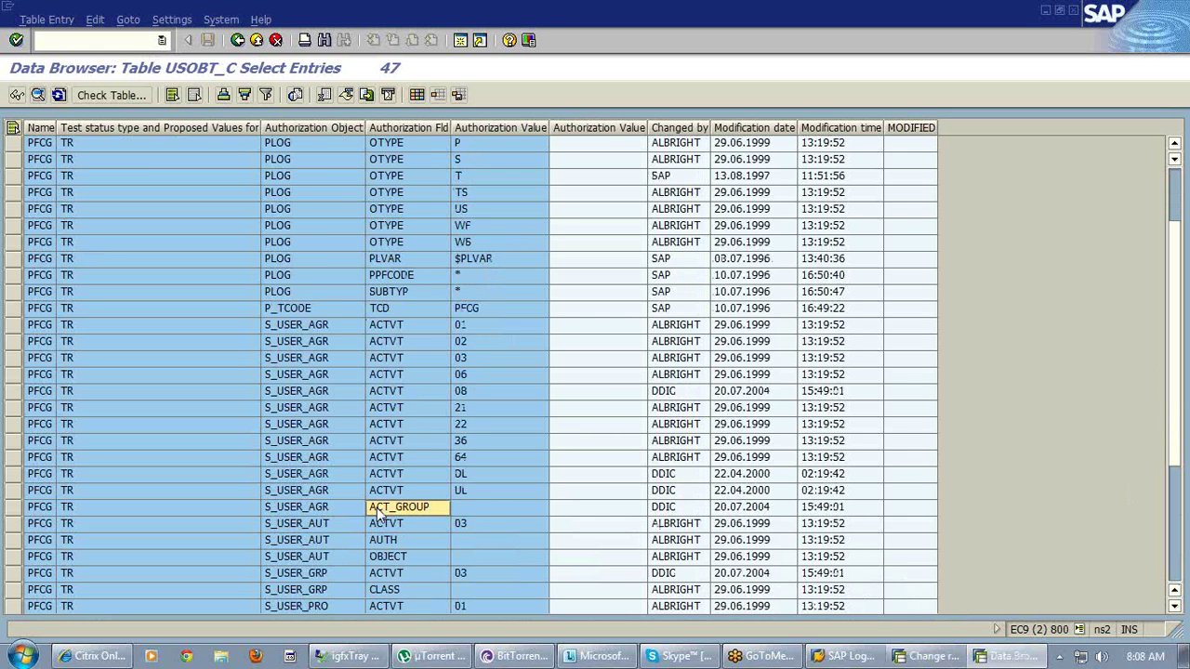
pyautogui.click(391, 396)
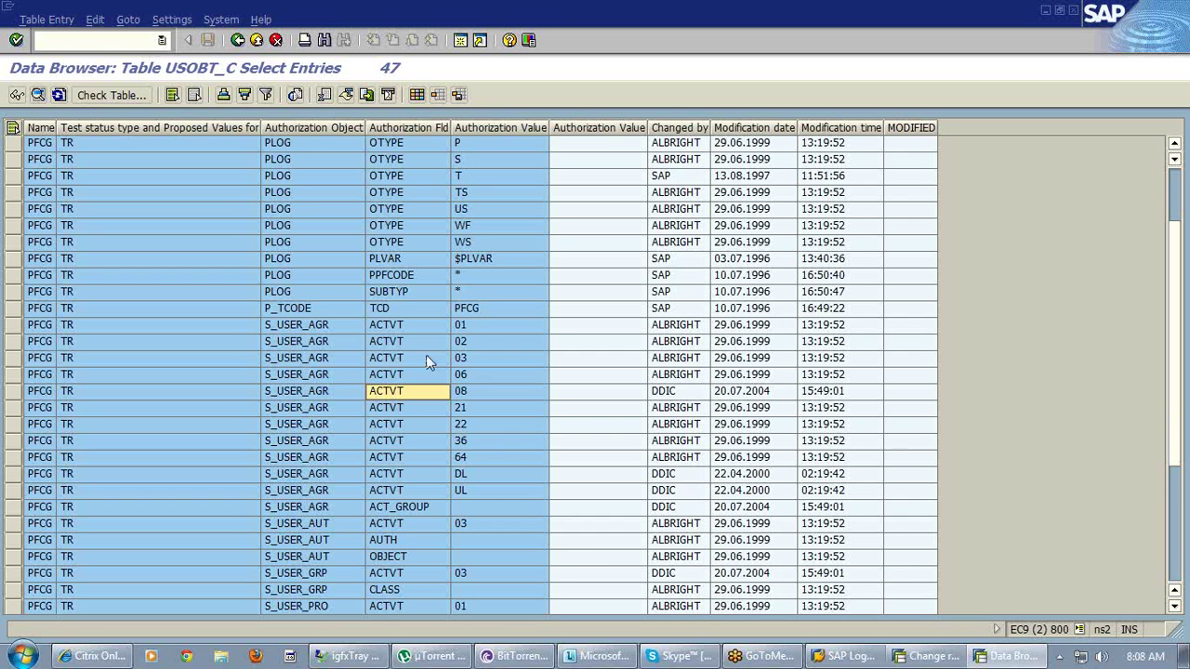
pyautogui.click(467, 328)
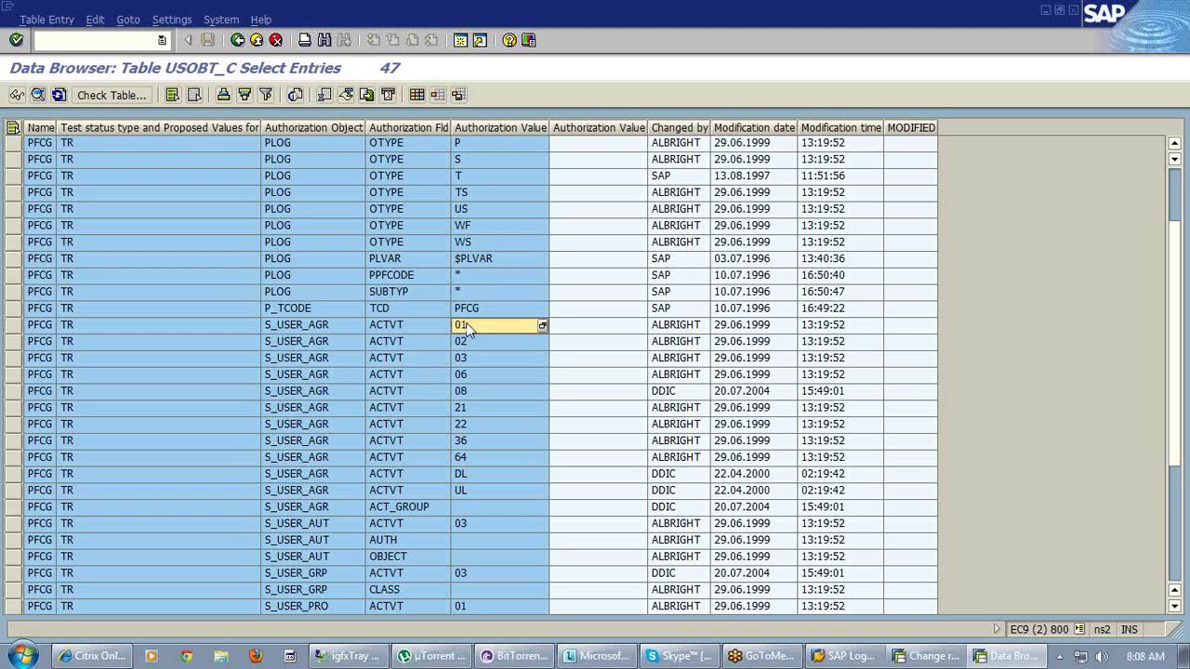
pyautogui.click(467, 341)
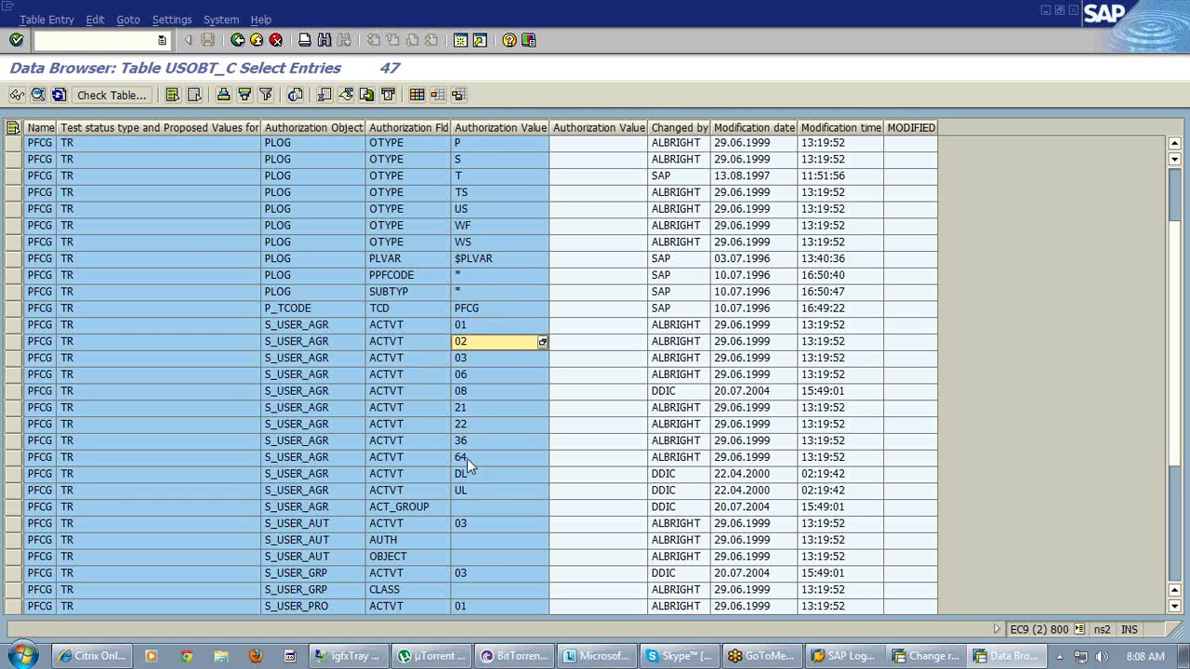
pyautogui.click(472, 490)
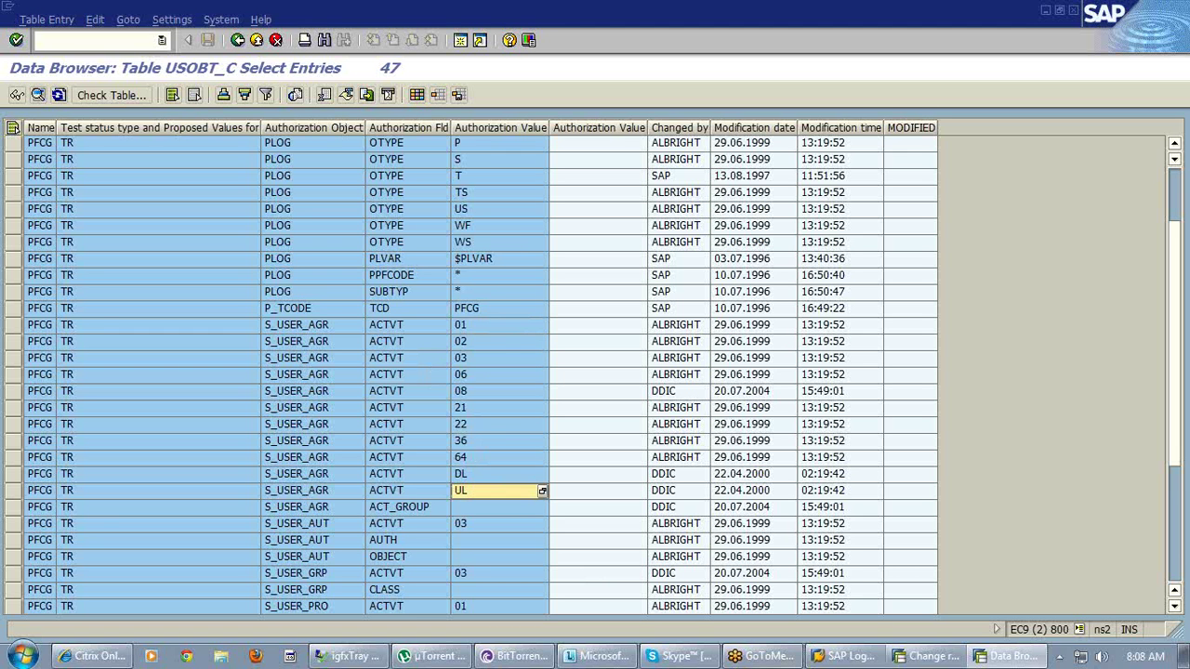
pyautogui.click(921, 656)
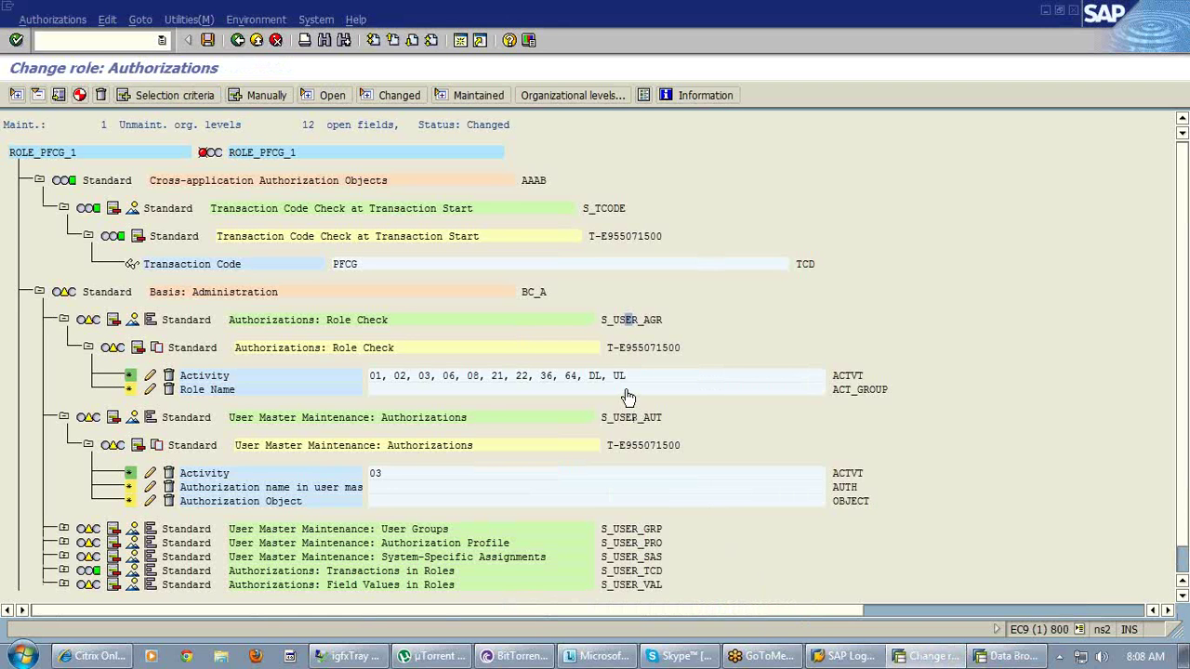
pyautogui.click(638, 375)
# - Compare the ACT_GROUP proposal in USOBT_C with the Role Name field values of Role Check in the role, leaving them unedited
pyautogui.click(984, 659)
pyautogui.click(391, 510)
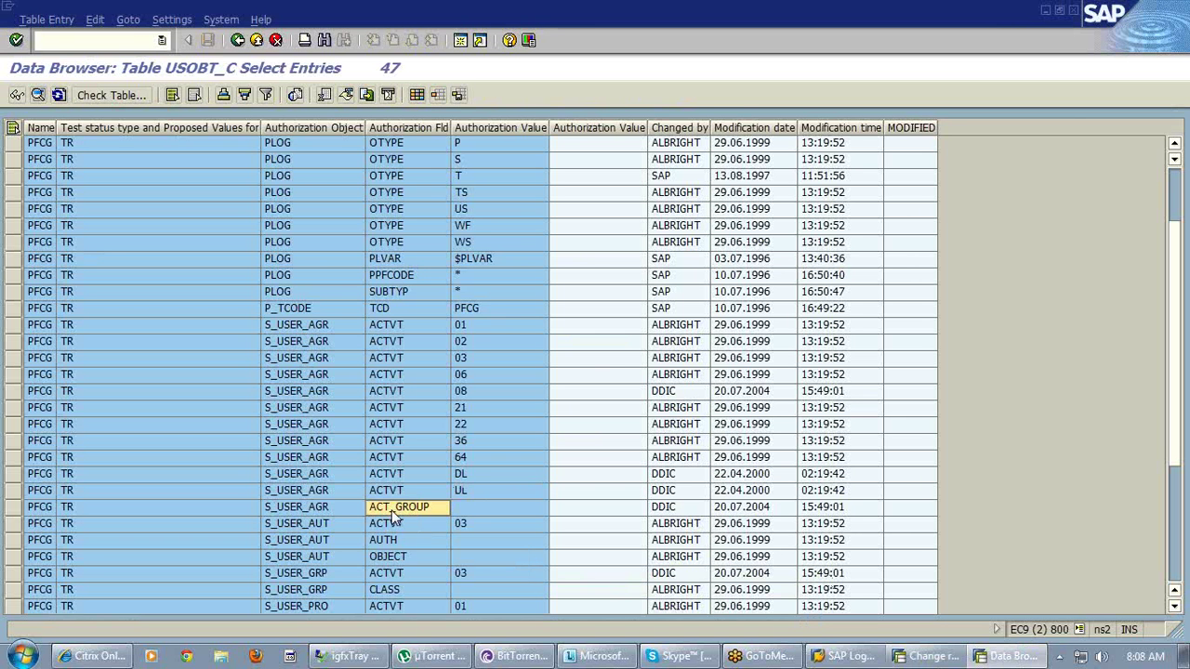
pyautogui.click(467, 508)
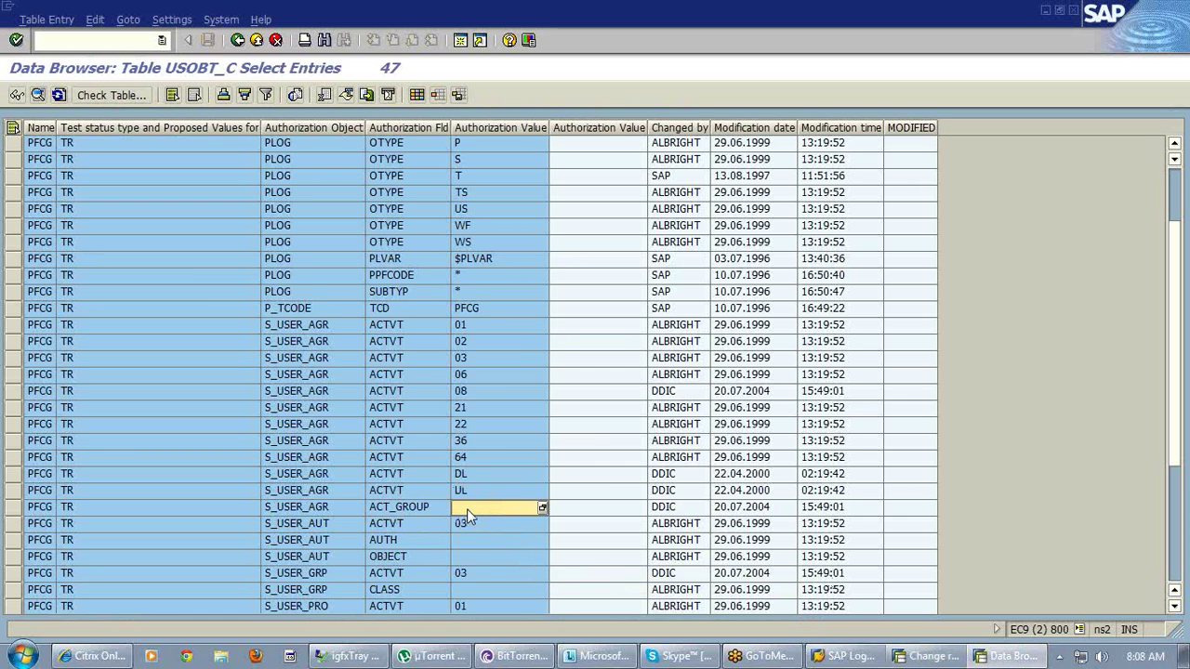
pyautogui.moveTo(927, 660)
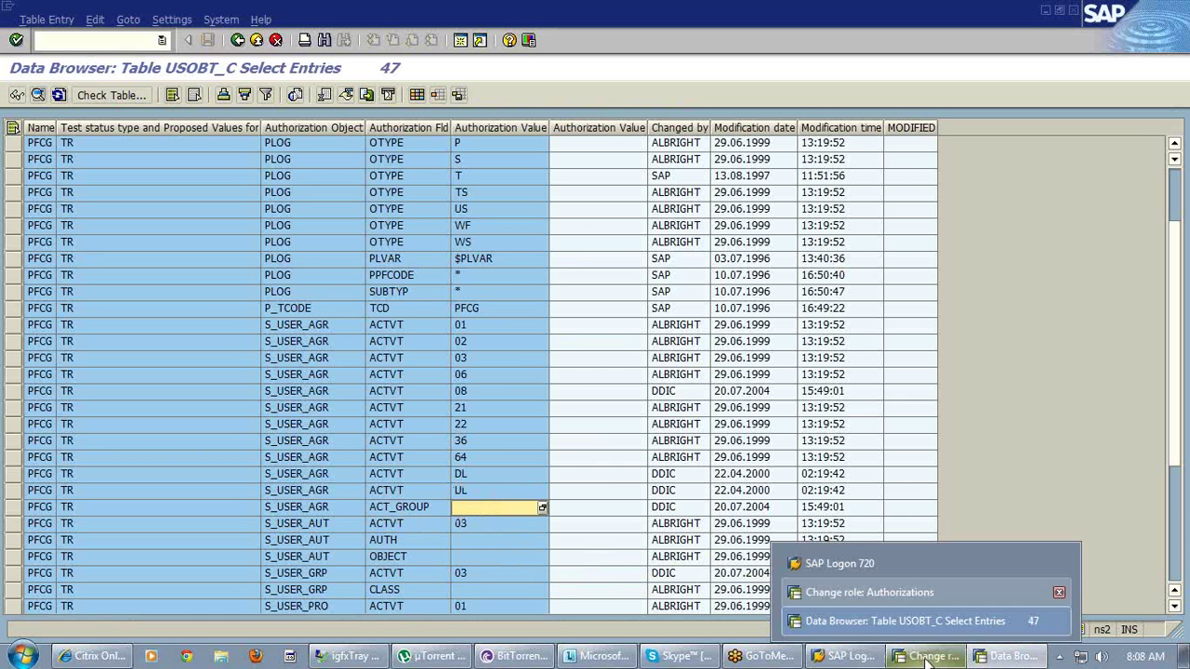
pyautogui.click(883, 588)
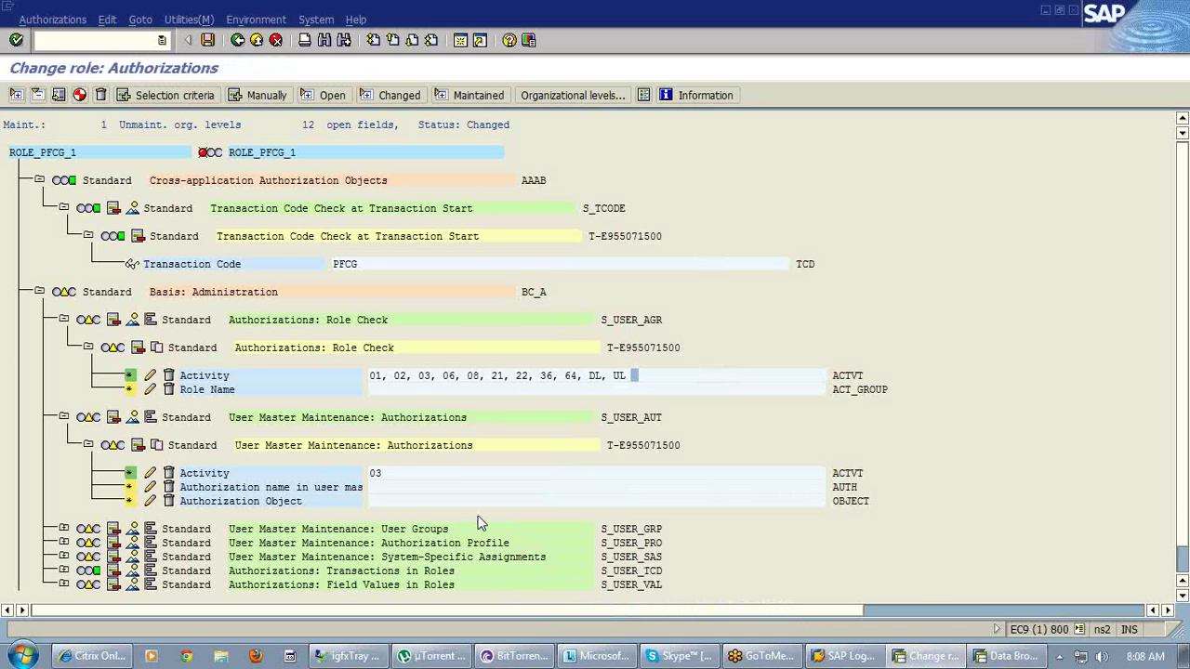
pyautogui.click(400, 390)
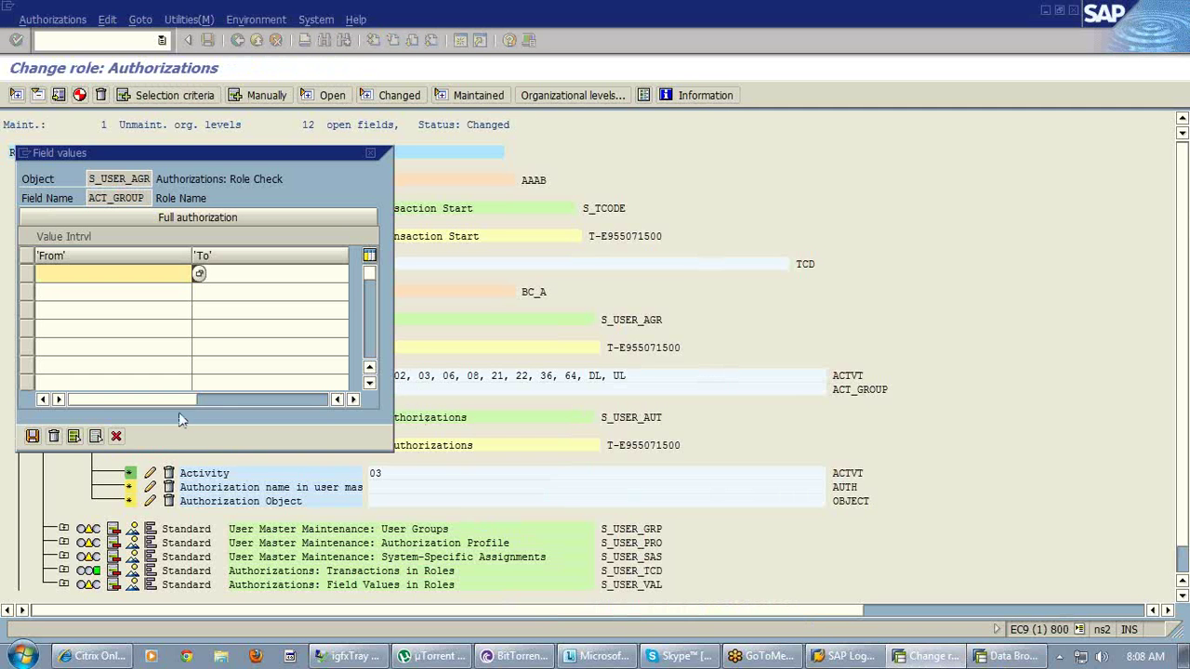
pyautogui.click(116, 437)
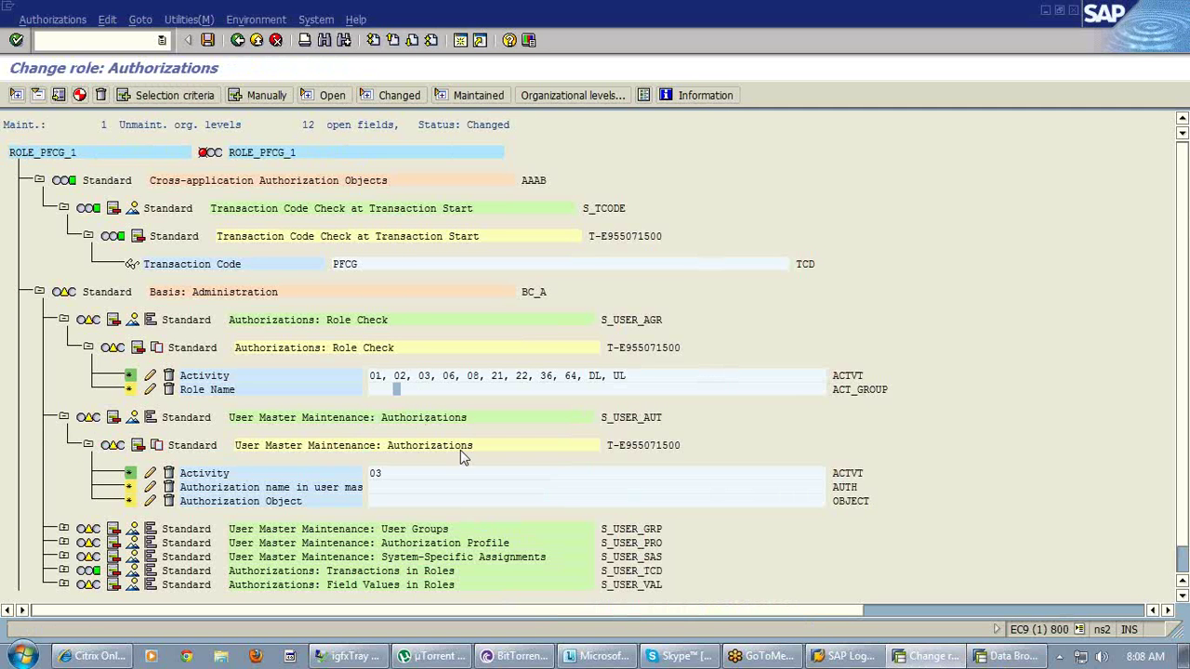
pyautogui.click(1009, 656)
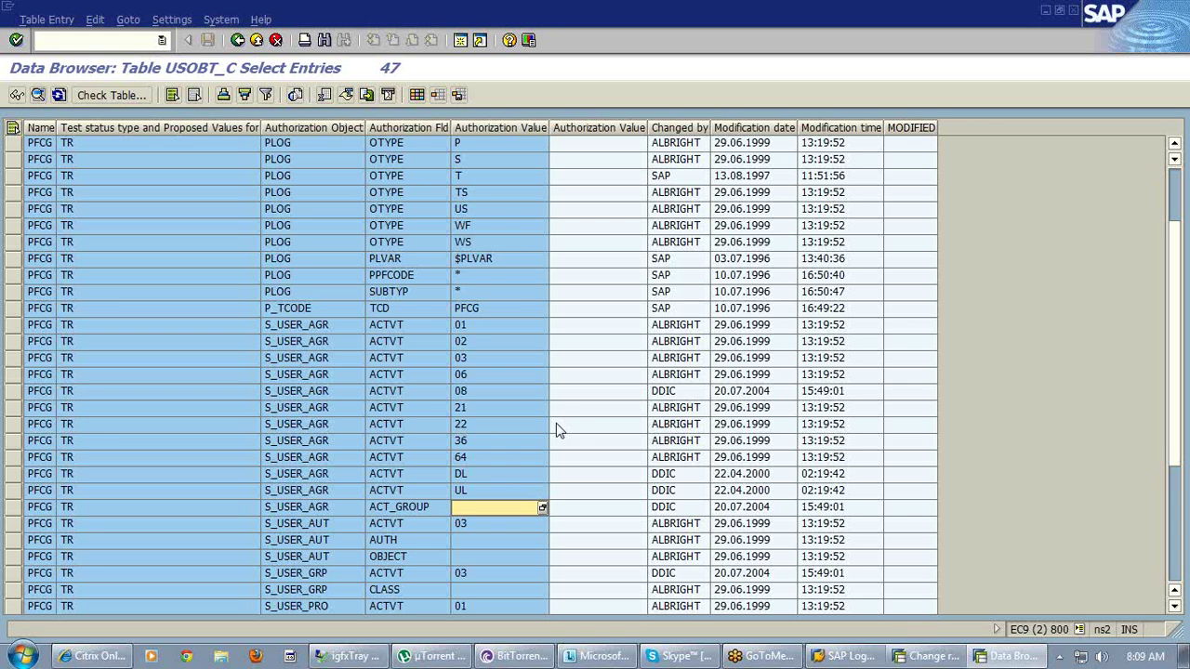
# - Assign full authorization to the Role Name field of the Role Check authorization in ROLE_PFCG_1
pyautogui.click(917, 659)
pyautogui.click(919, 662)
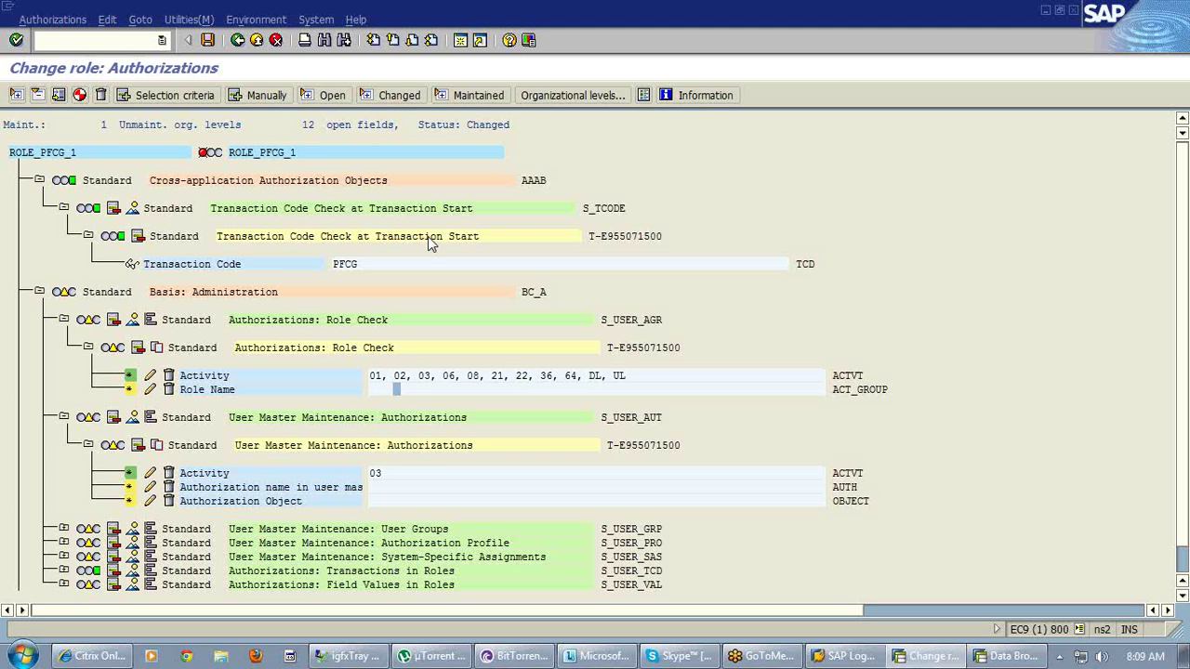
pyautogui.click(149, 391)
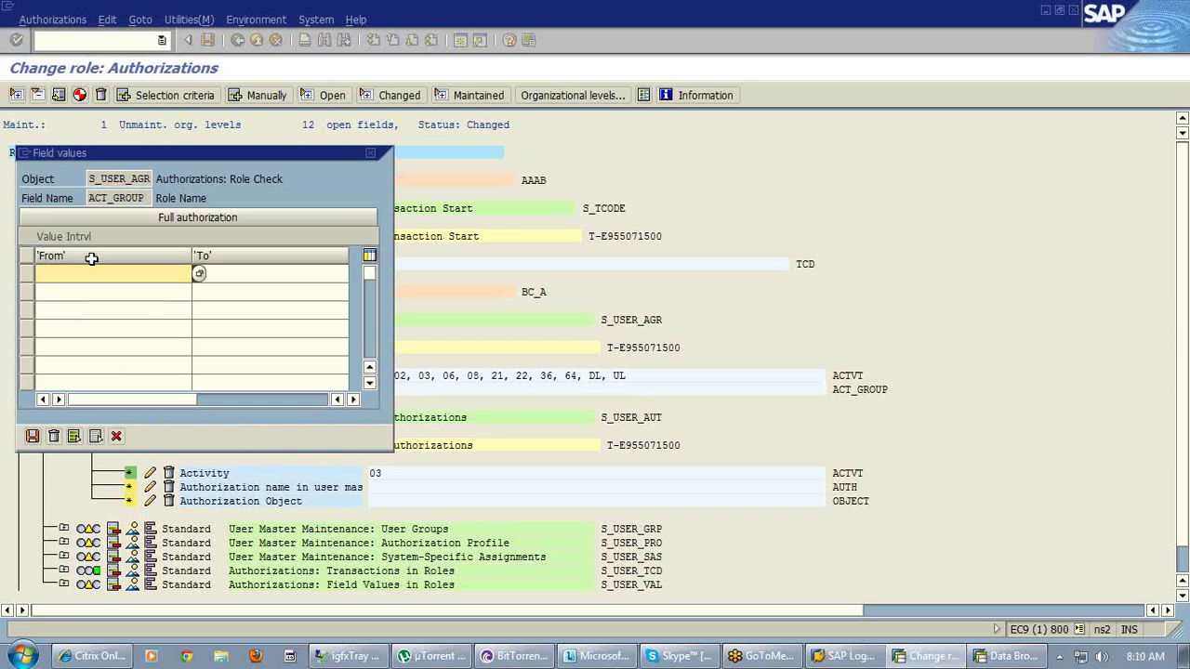
pyautogui.click(125, 219)
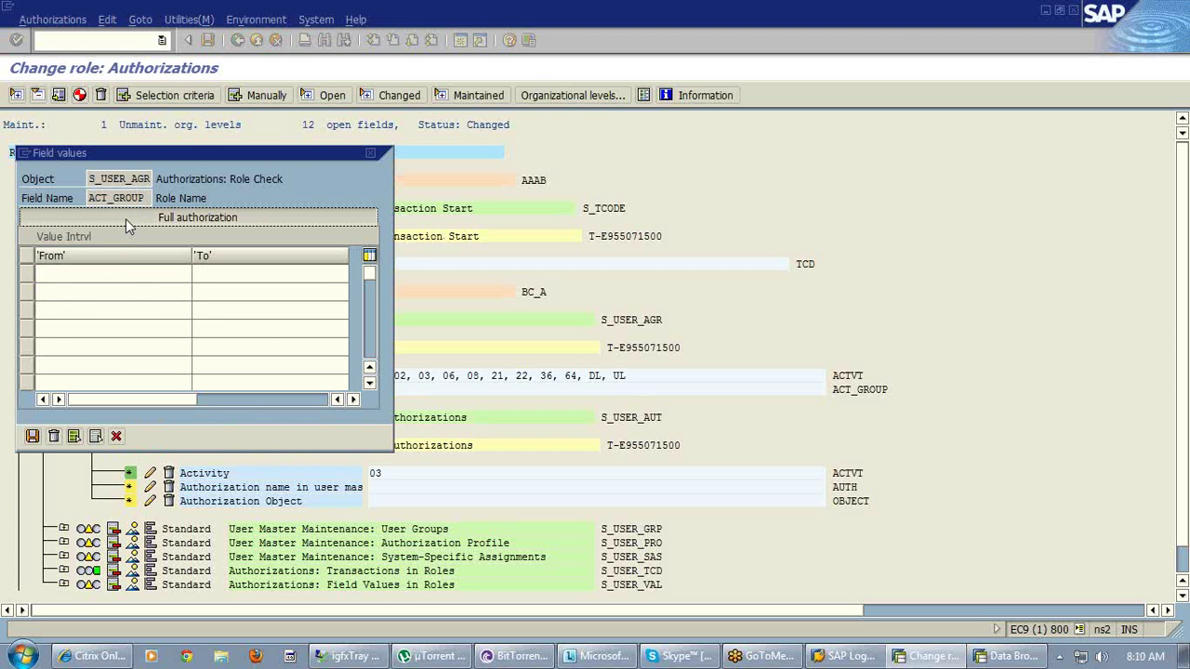
pyautogui.click(32, 436)
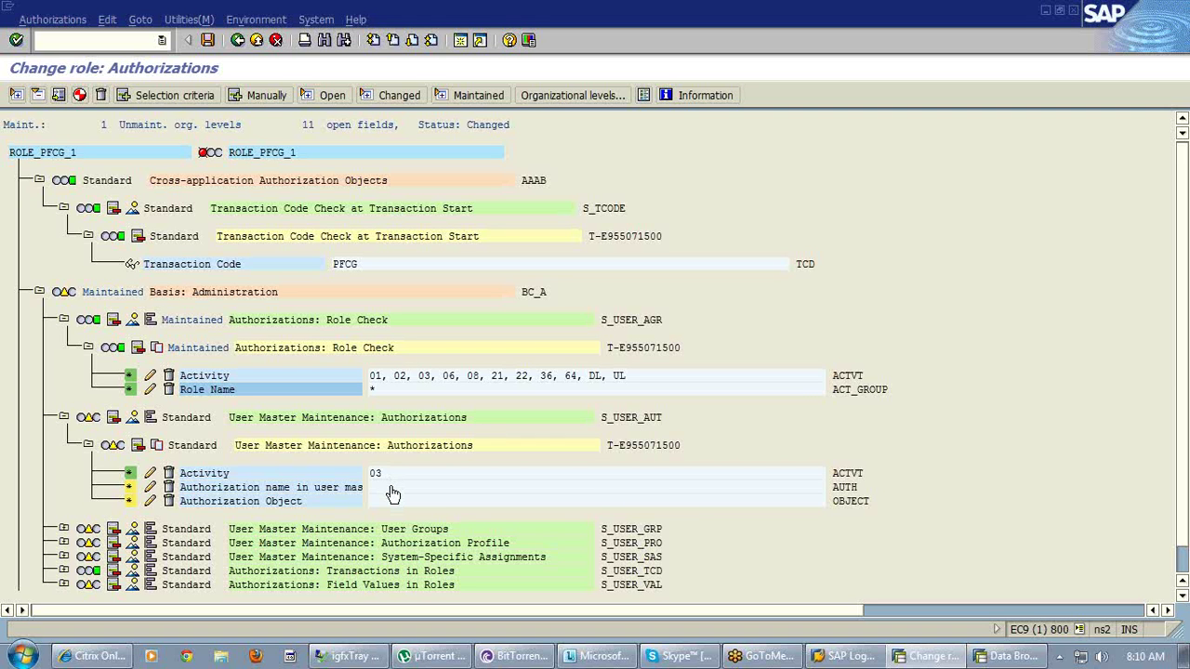
# - Set the Activity of User Master Maintenance: Authorizations to 01 Create or generate and 02 Change, deselecting 03 Display
pyautogui.click(151, 483)
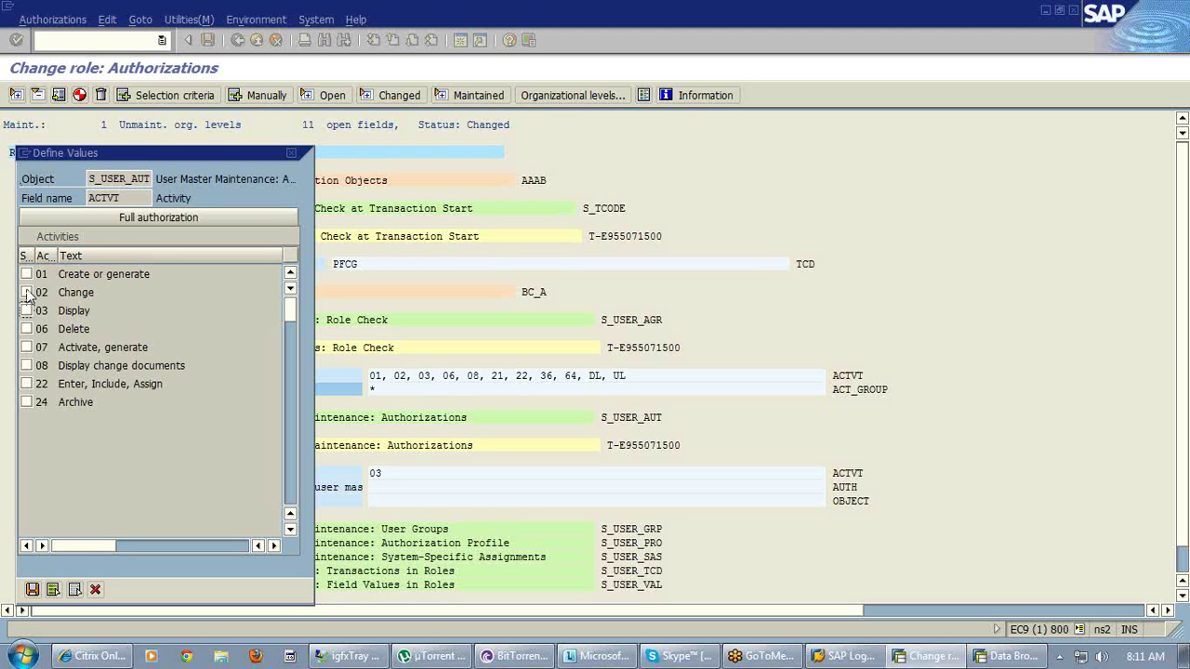
pyautogui.click(27, 293)
pyautogui.click(27, 274)
pyautogui.click(32, 590)
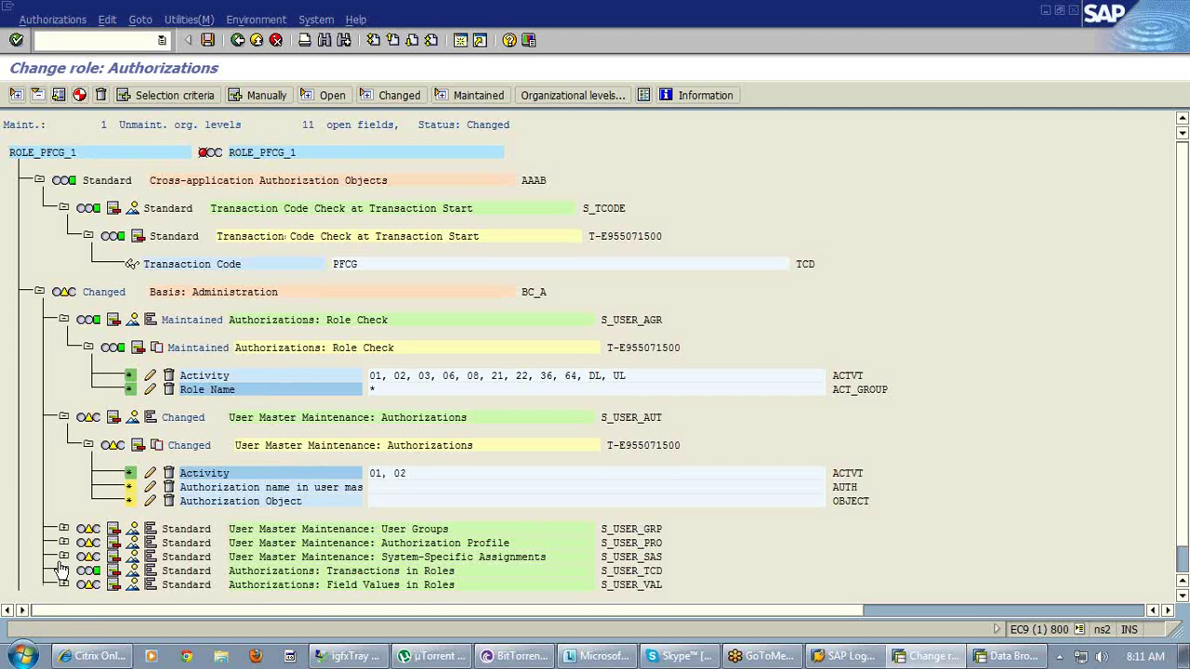
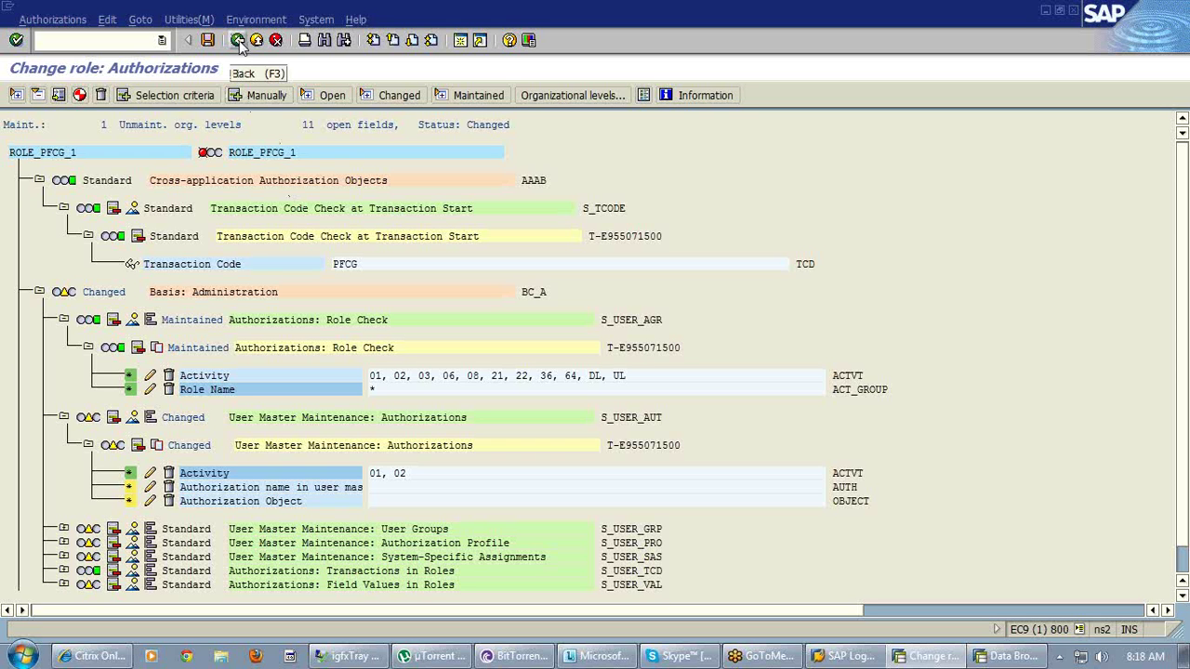
# - Leave the authorization data of ROLE_PFCG_1 without saving or generating the profile and return to the Role Maintenance initial screen
pyautogui.click(239, 43)
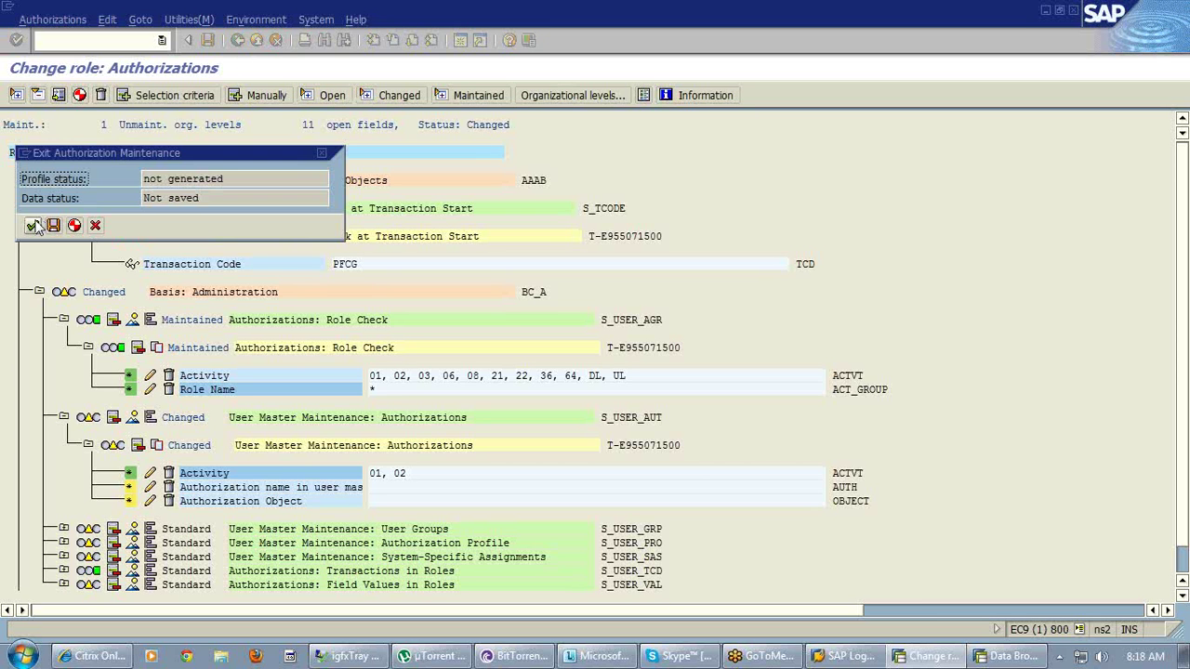
pyautogui.click(32, 225)
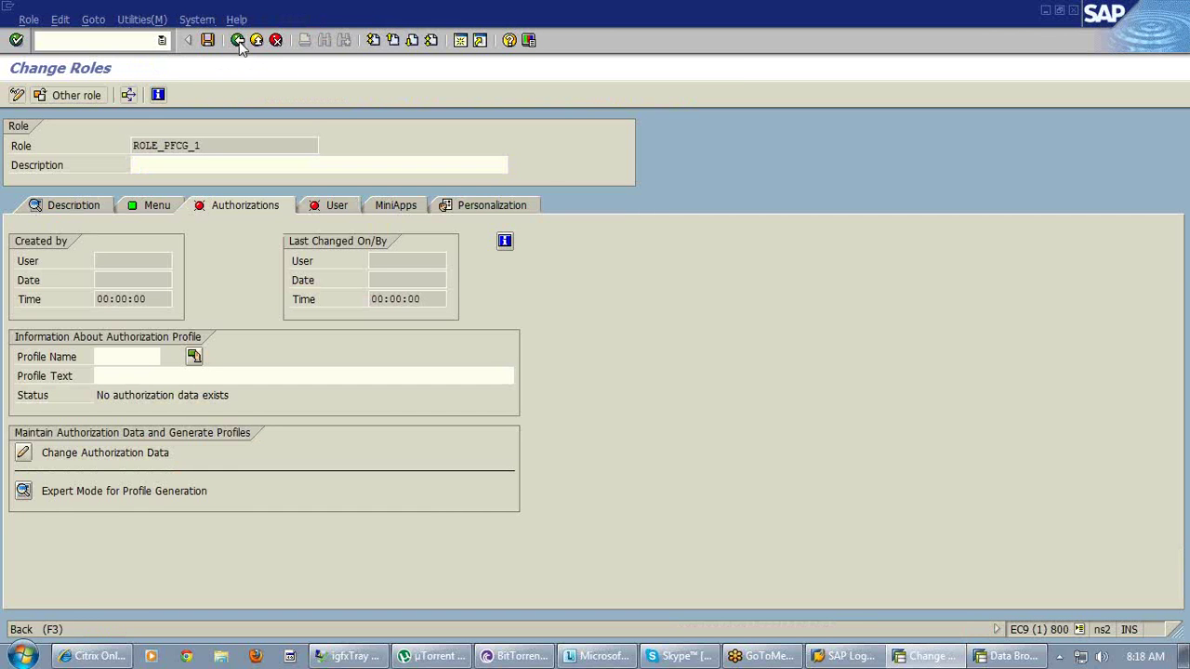
pyautogui.click(239, 43)
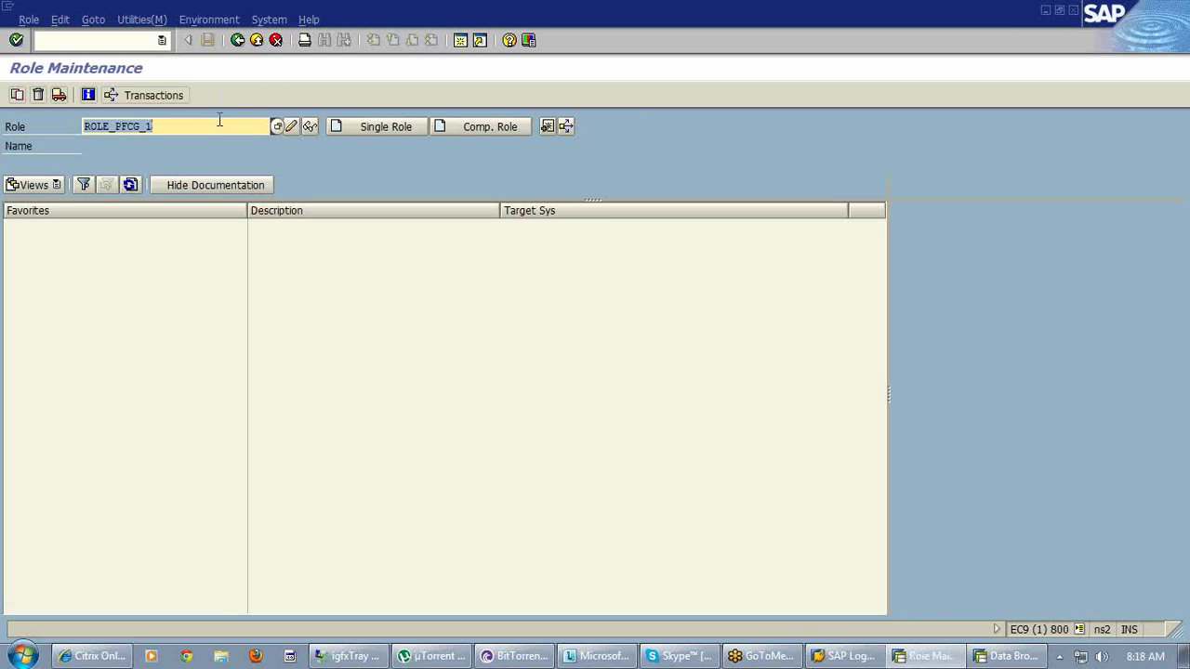
pyautogui.click(220, 122)
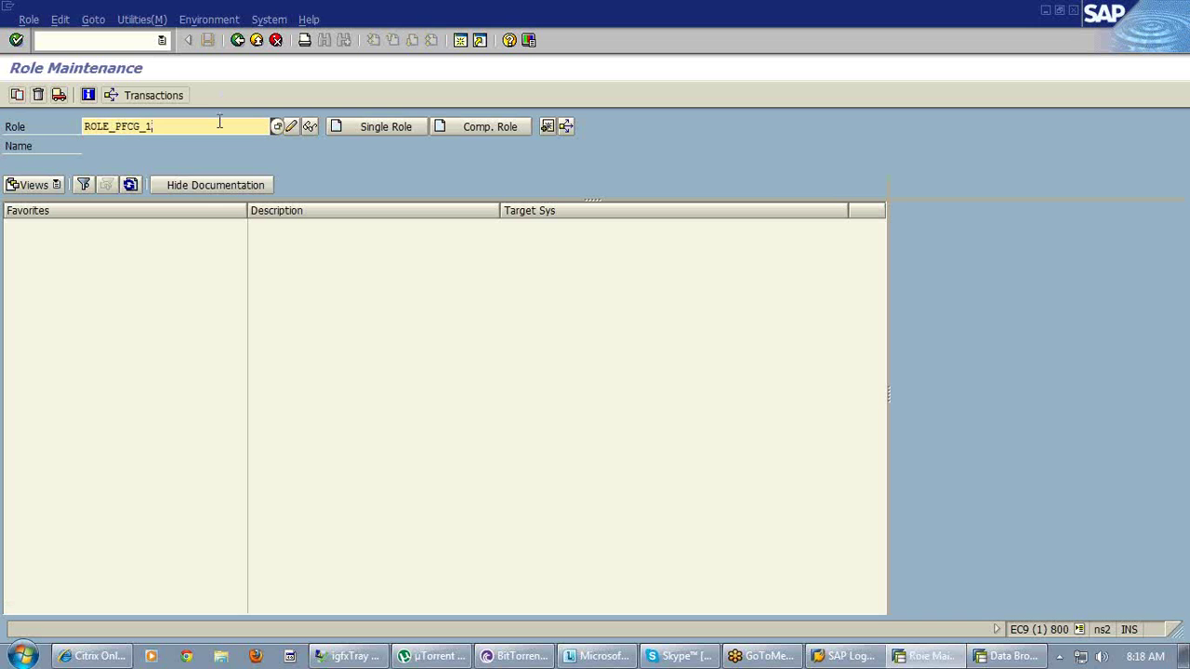
pyautogui.press('BackSpace')
pyautogui.press('BackSpace')
pyautogui.press('BackSpace')
pyautogui.press('BackSpace')
pyautogui.press('BackSpace')
pyautogui.press('BackSpace')
pyautogui.press('BackSpace')
pyautogui.press('BackSpace')
pyautogui.press('BackSpace')
pyautogui.press('BackSpace')
pyautogui.press('BackSpace')
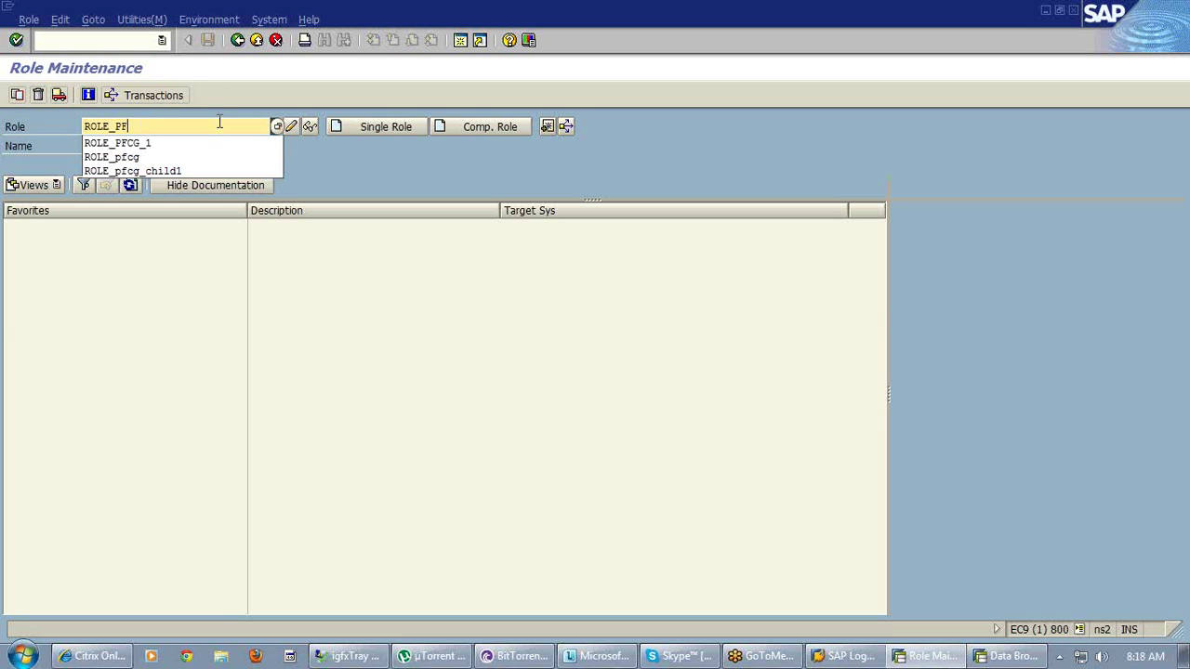
# - Leave role maintenance, start transaction SE16 and begin entering a new table name
pyautogui.click(236, 40)
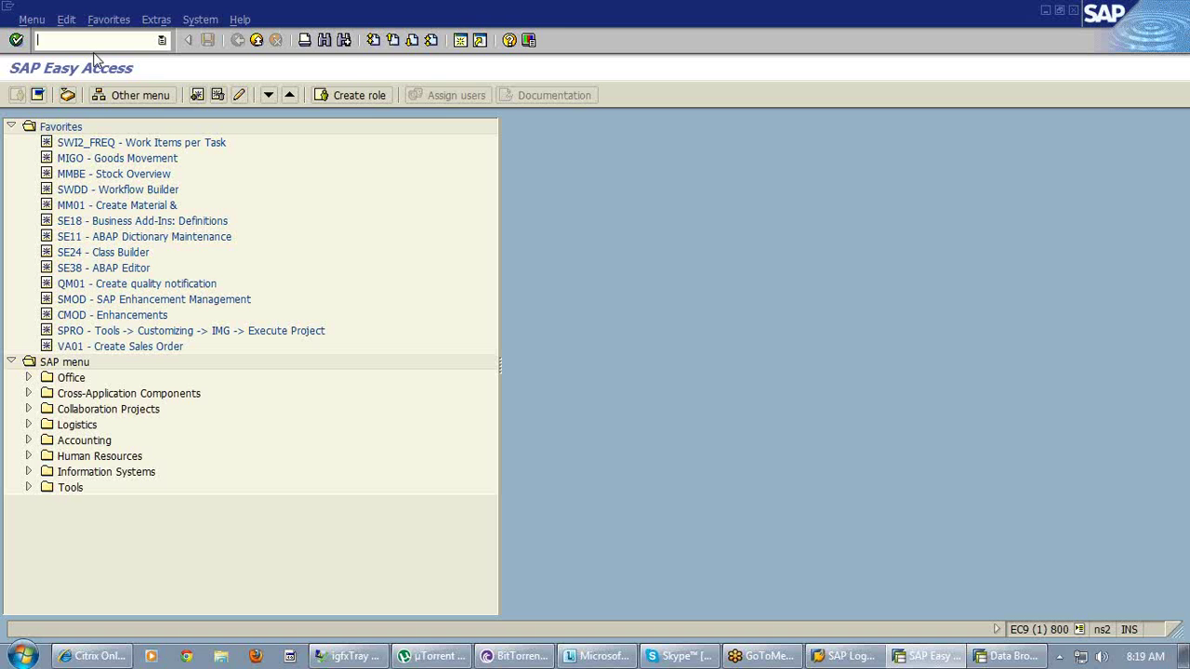
pyautogui.write('se16')
pyautogui.press('Return')
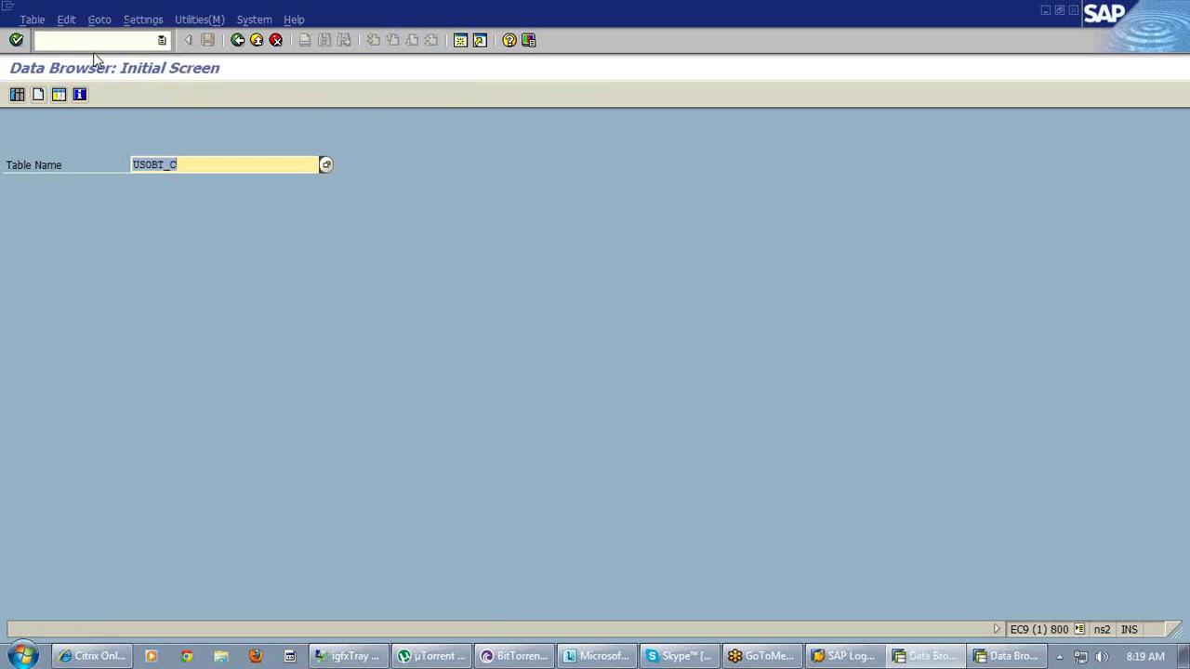
pyautogui.write('u')
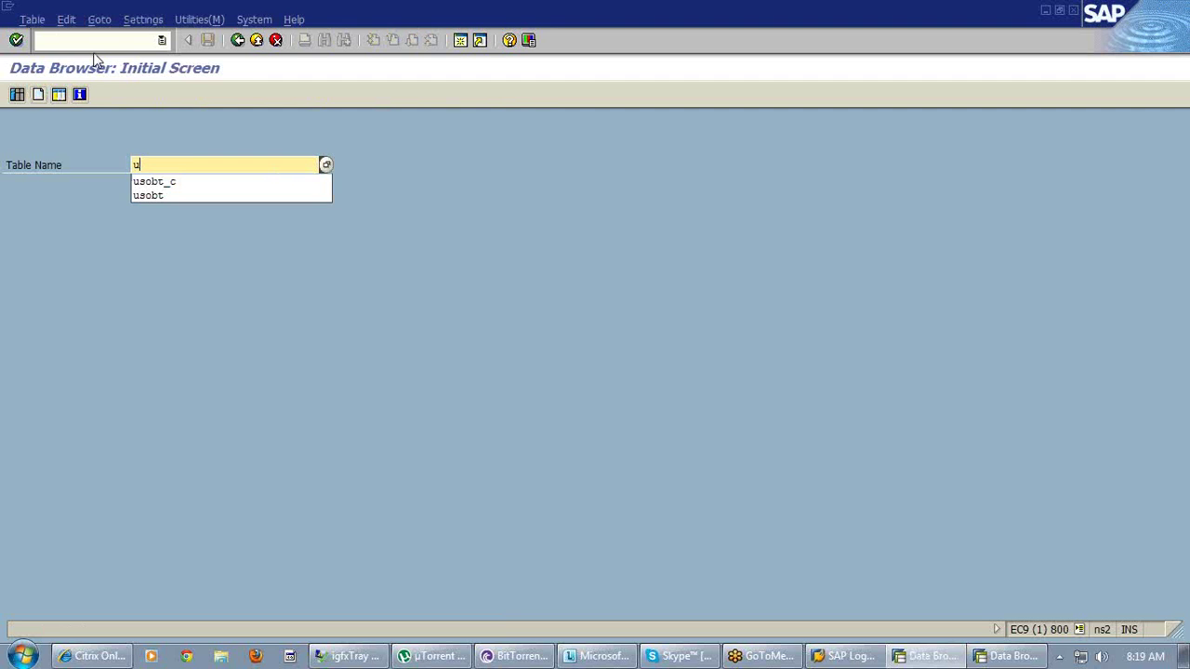
# - Search for tables matching usr*, look over the user master, logon data and authorization tables, and close the list without choosing one
pyautogui.write('sr')
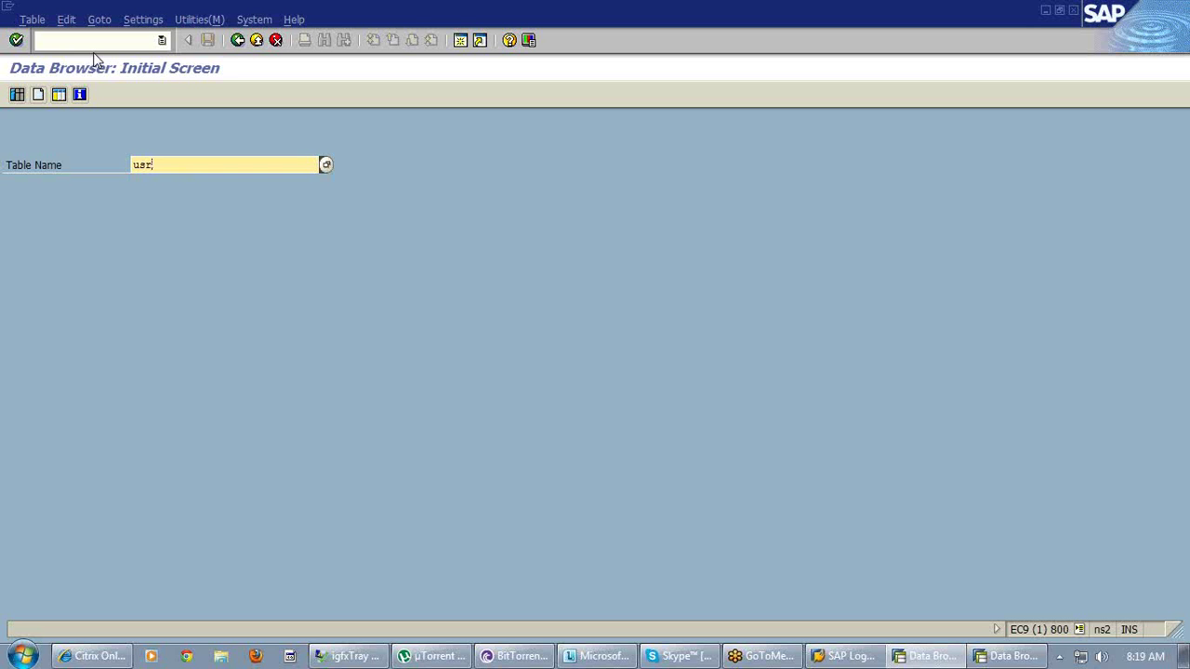
pyautogui.write('*')
pyautogui.press('Return')
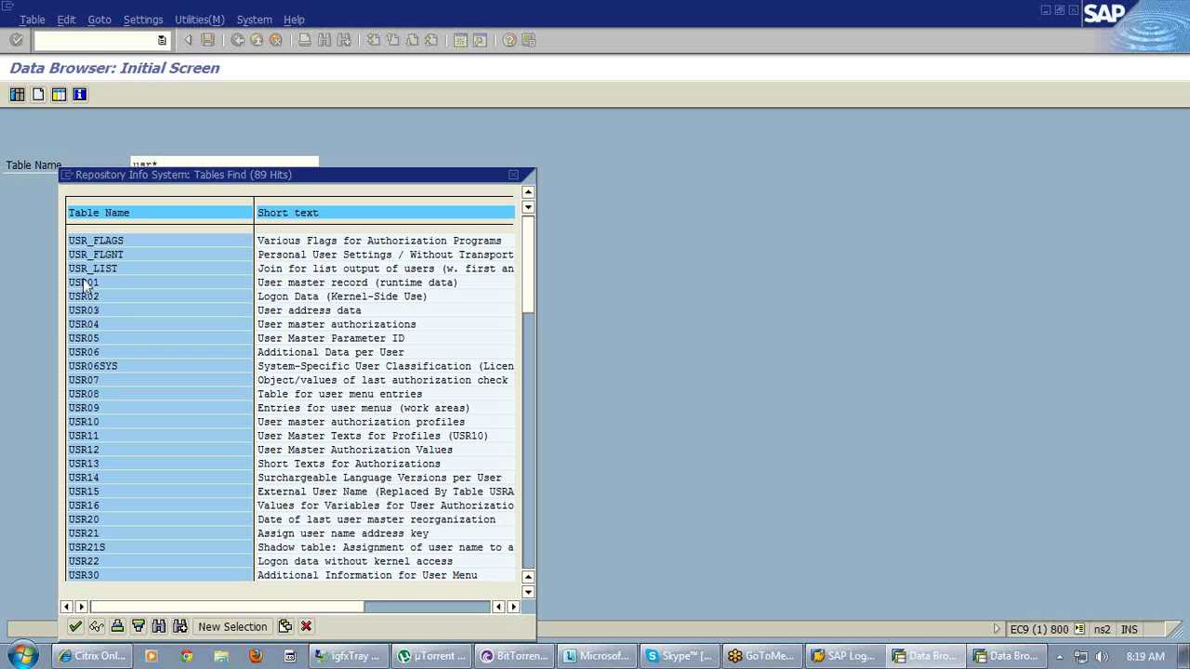
pyautogui.click(316, 283)
pyautogui.click(290, 298)
pyautogui.click(97, 322)
pyautogui.click(306, 627)
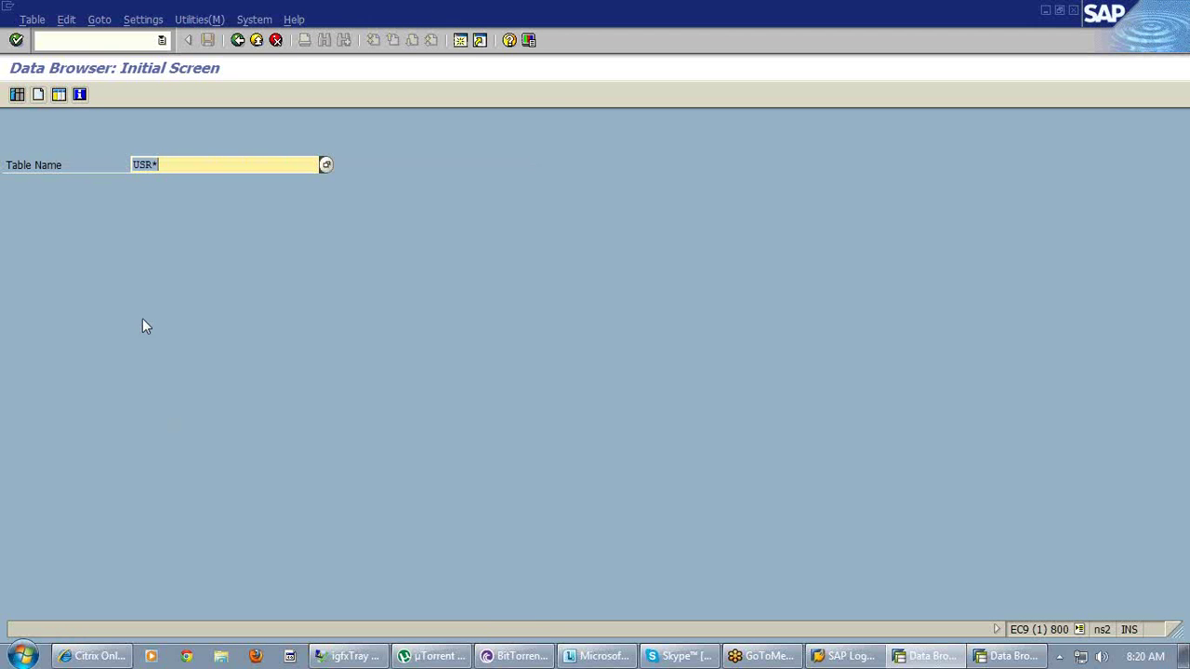
# - Search for tables matching USH* to view the change history tables, and close the list
pyautogui.click(159, 167)
pyautogui.press('BackSpace')
pyautogui.write('H')
pyautogui.press('F4')
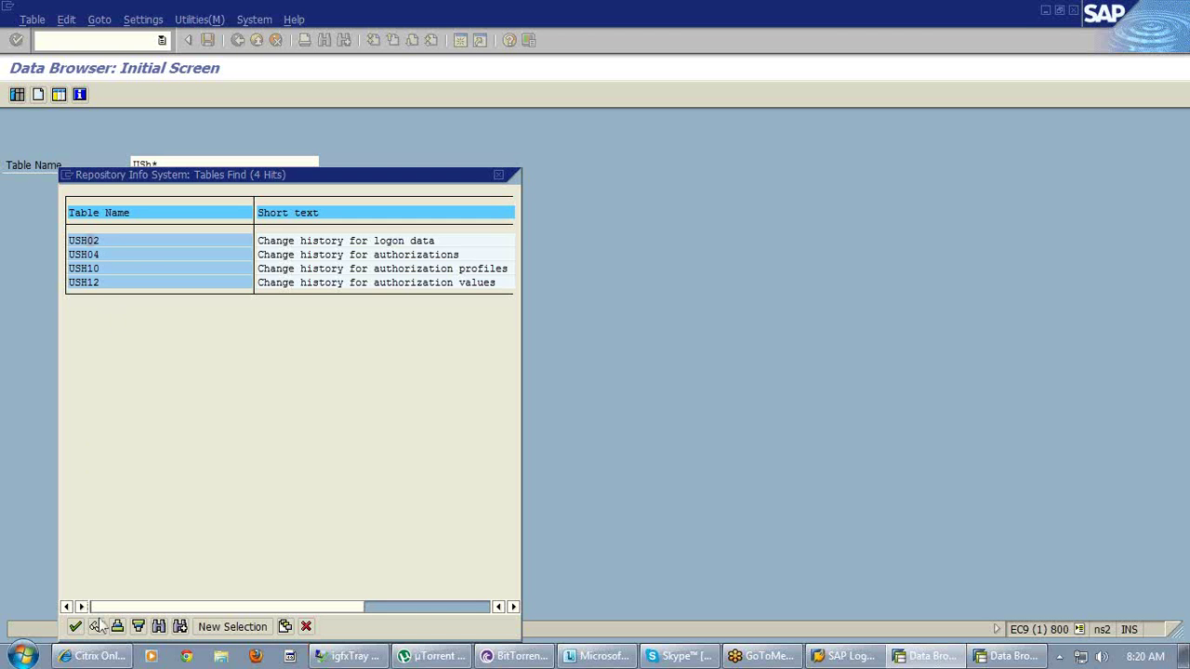
pyautogui.click(306, 627)
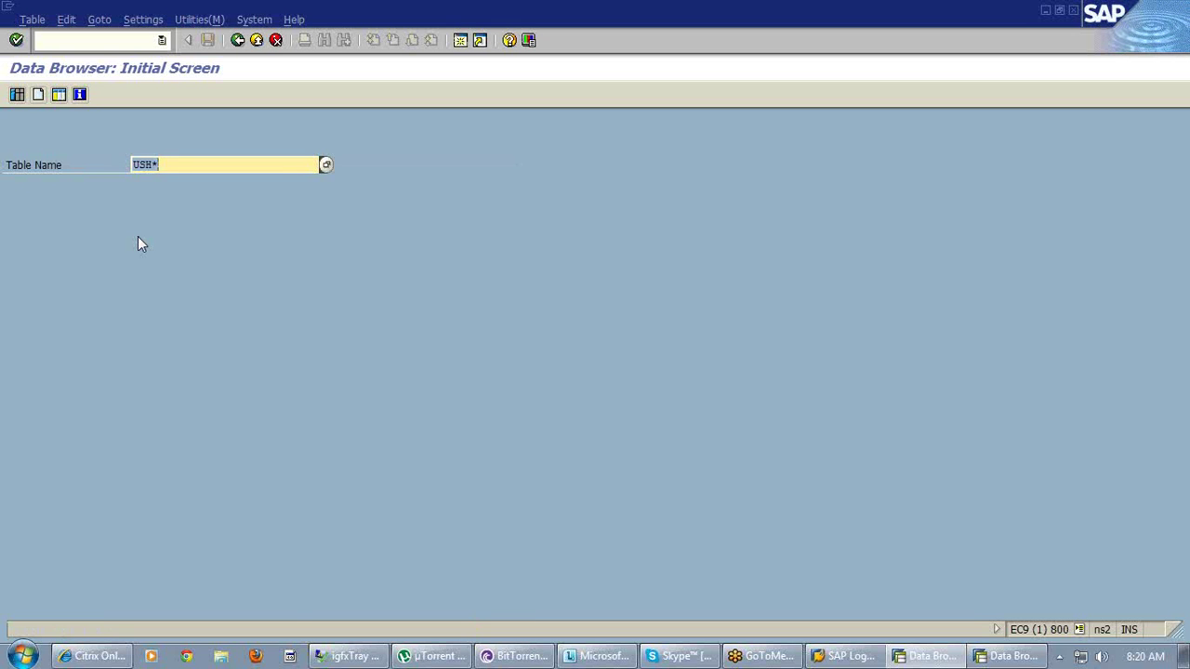
# - Choose table USH02, the change history for logon data, from the USH* matches and open its selection screen
pyautogui.press('F4')
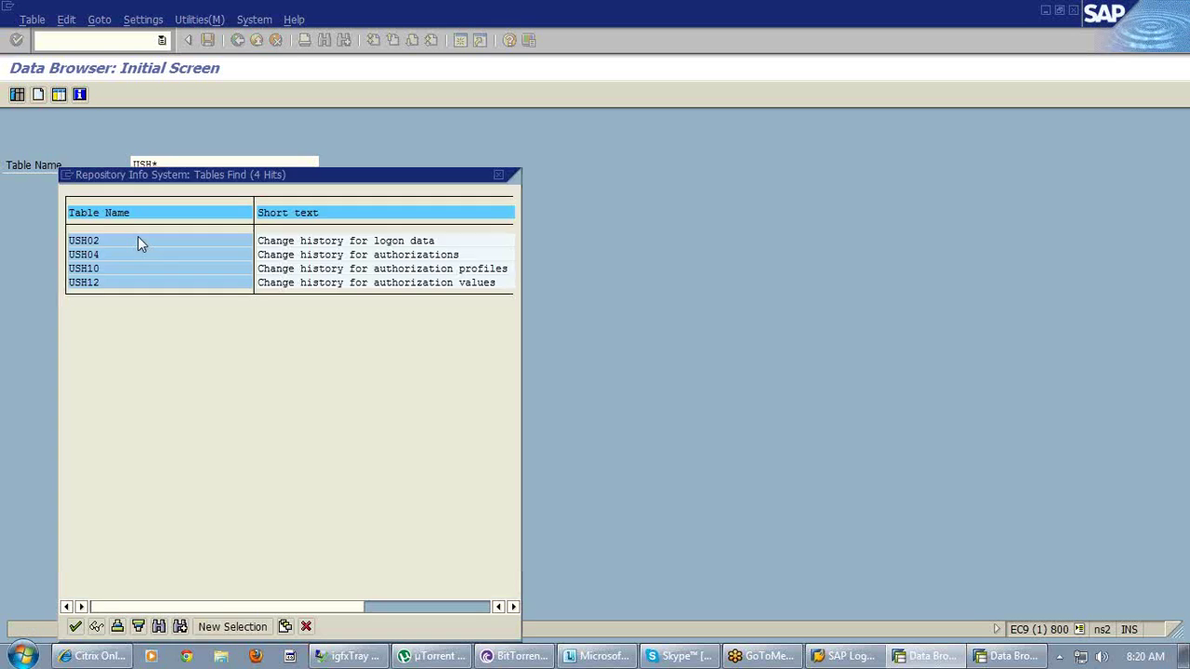
pyautogui.doubleClick(88, 240)
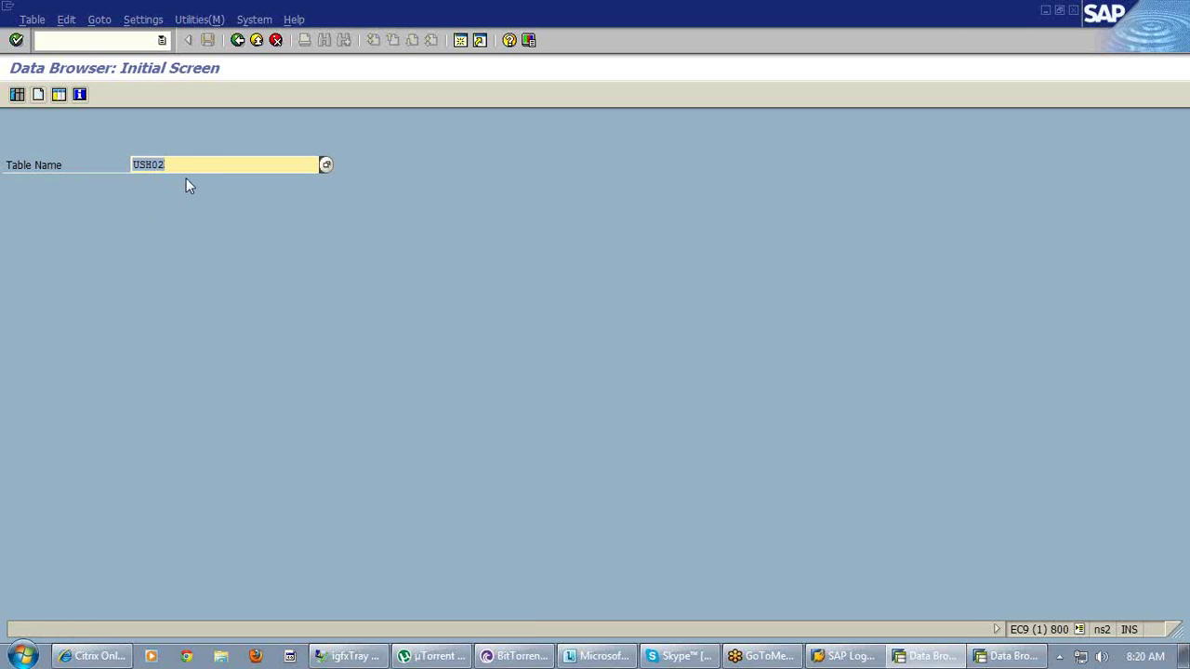
pyautogui.click(191, 166)
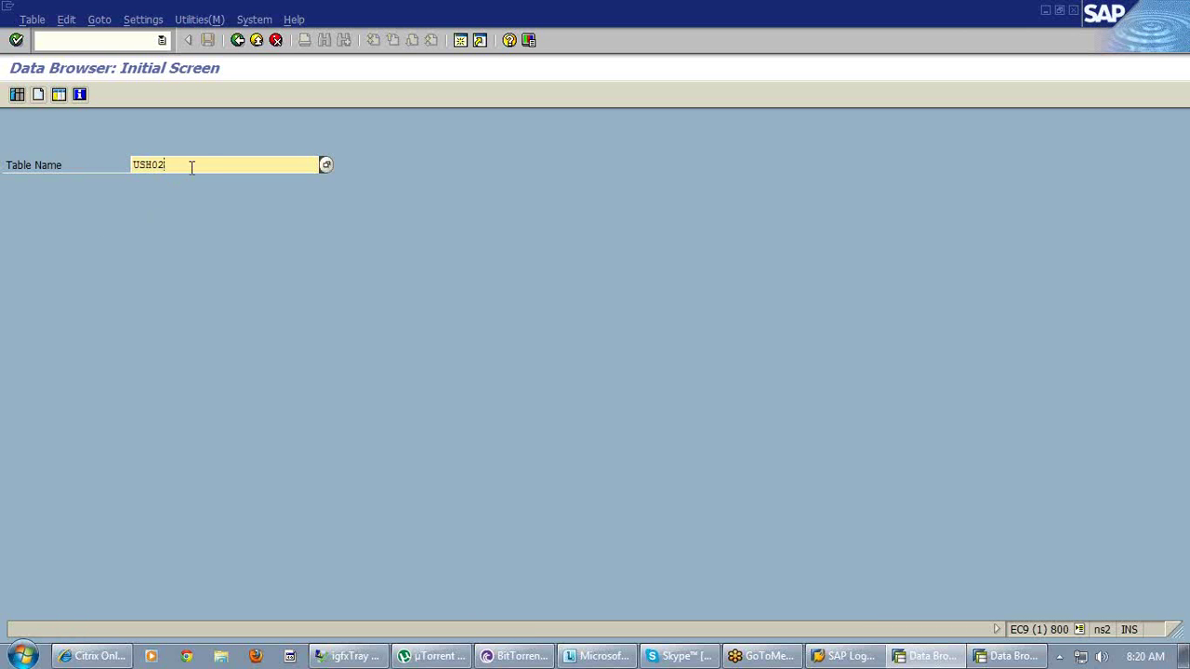
pyautogui.click(17, 95)
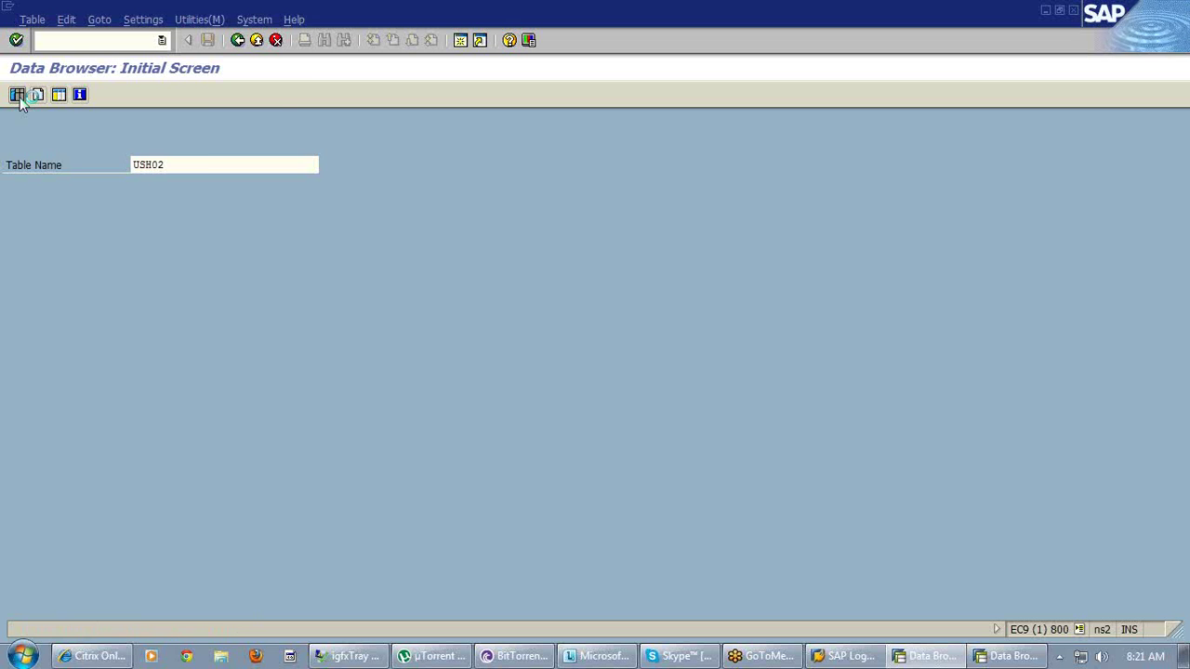
pyautogui.click(18, 96)
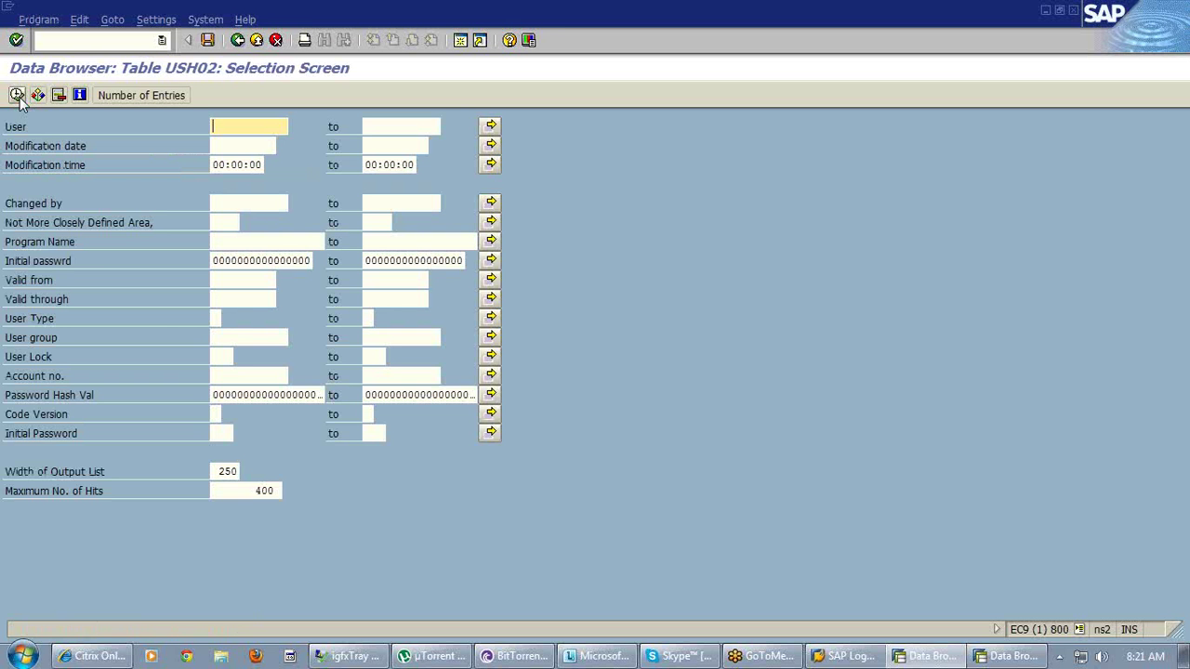
# - Display the USH02 entries for user a12345 and check their modification date, modification time and who made the changes
pyautogui.write('a12345')
pyautogui.click(18, 96)
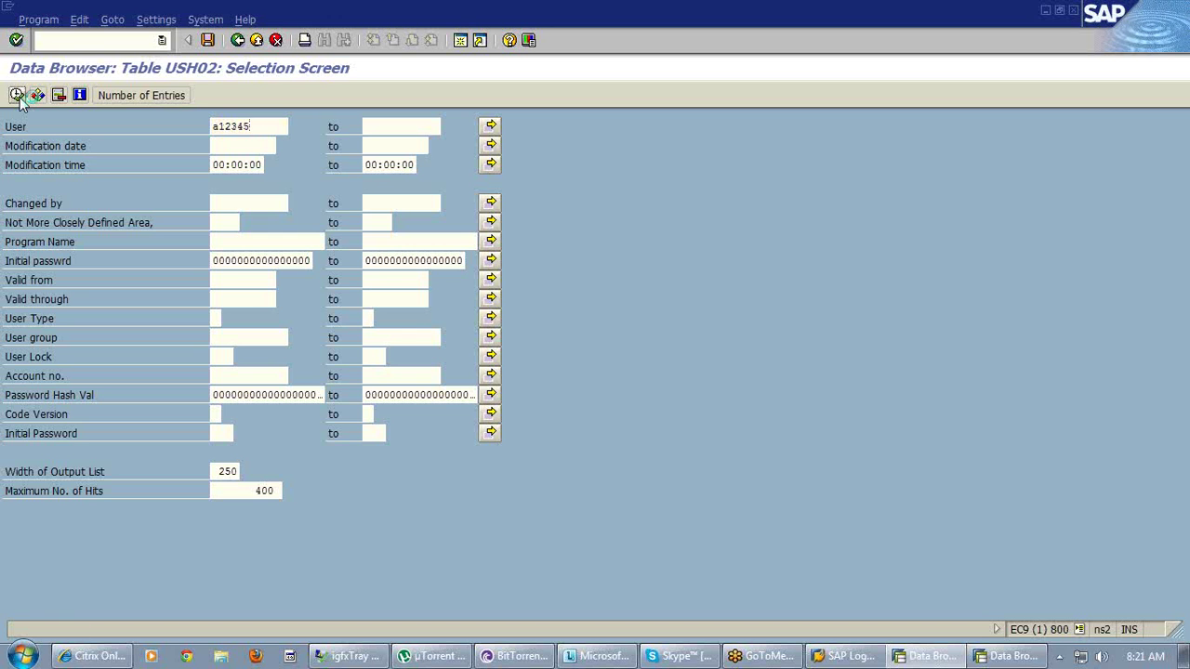
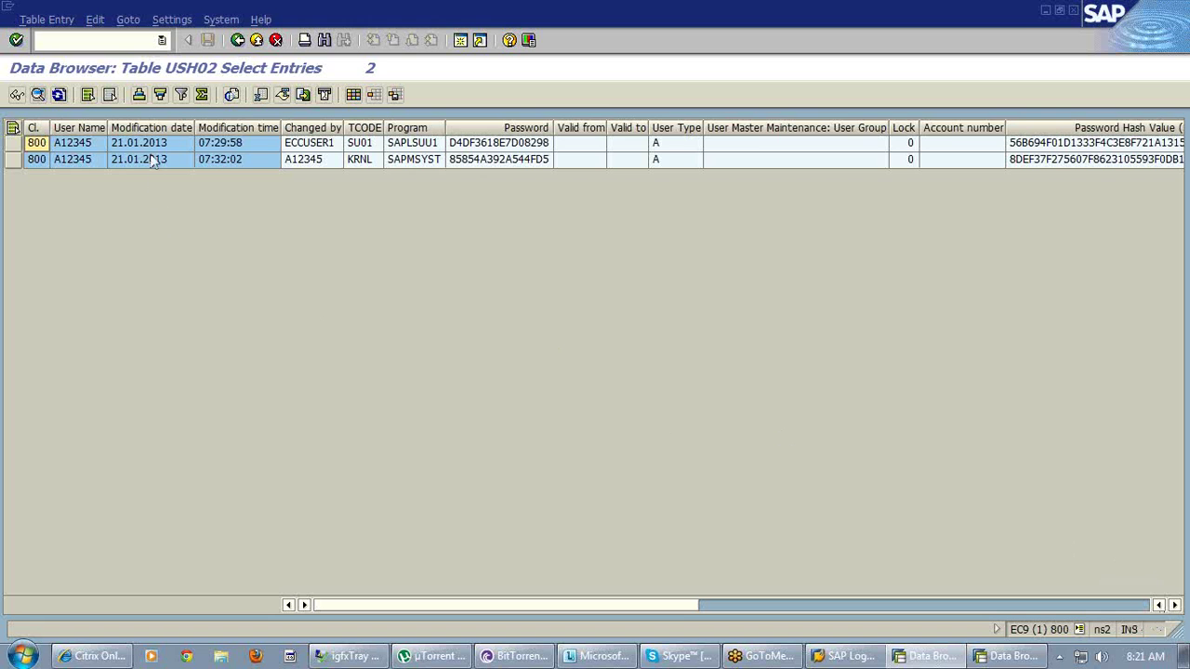
pyautogui.click(154, 160)
pyautogui.click(225, 158)
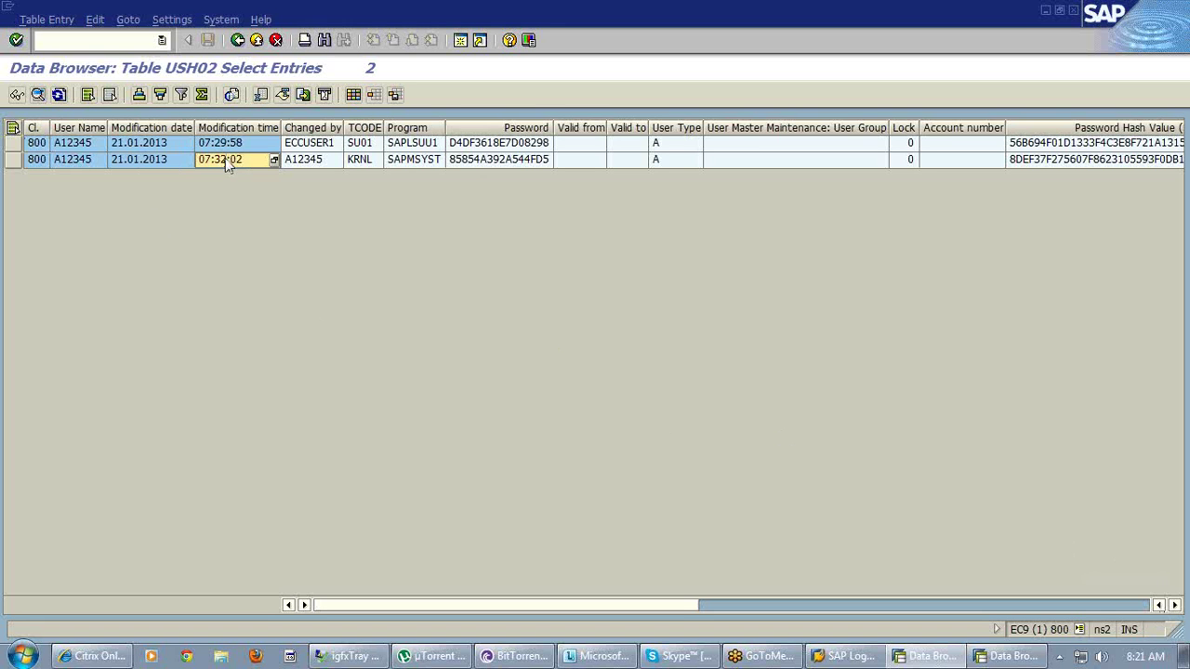
pyautogui.click(312, 146)
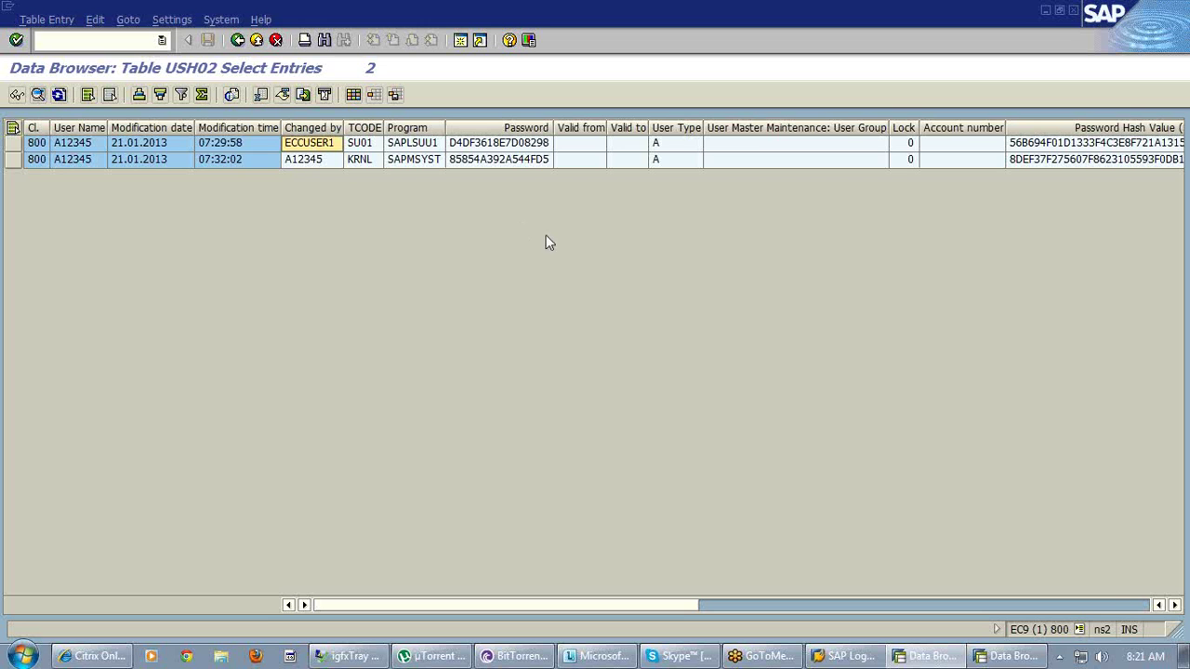
# - Examine the password hash values and the initial-password indicator of the USH02 entries
pyautogui.click(1176, 606)
pyautogui.click(1176, 606)
pyautogui.click(1175, 607)
pyautogui.click(1176, 606)
pyautogui.click(1176, 606)
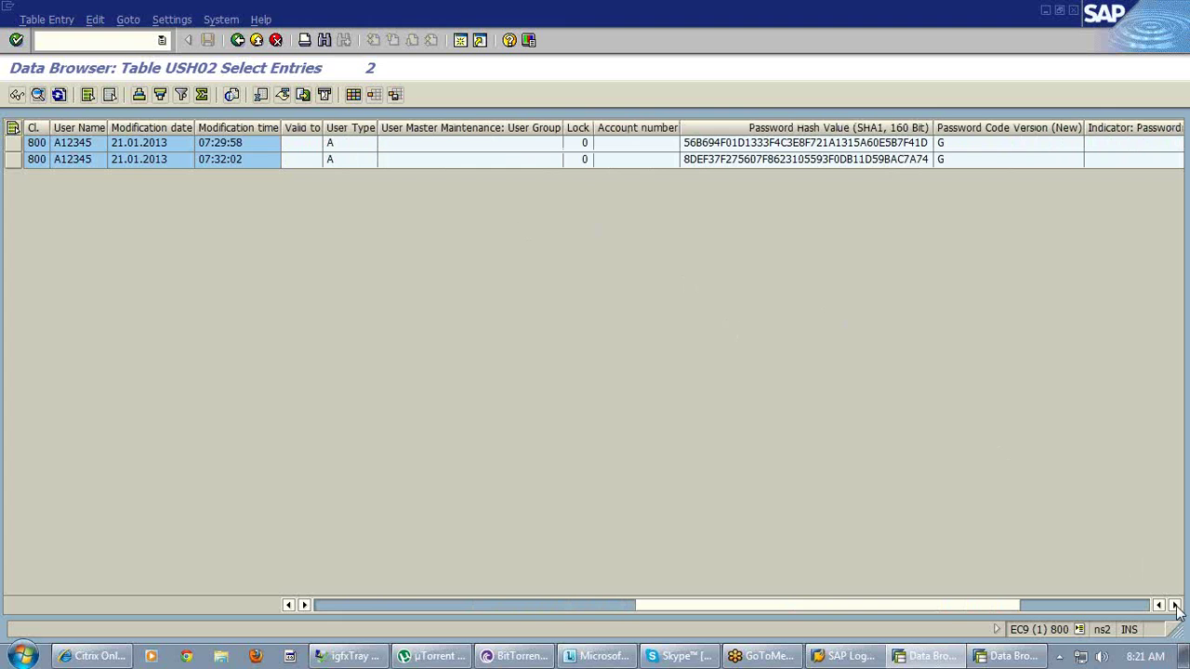
pyautogui.click(797, 146)
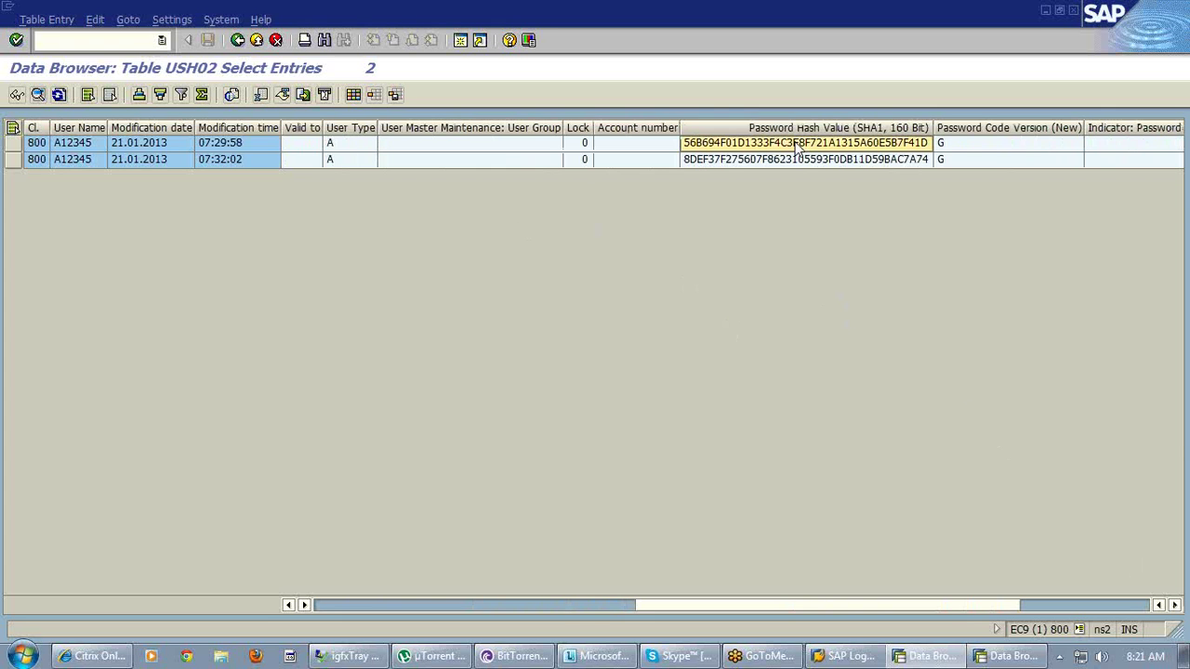
pyautogui.click(802, 159)
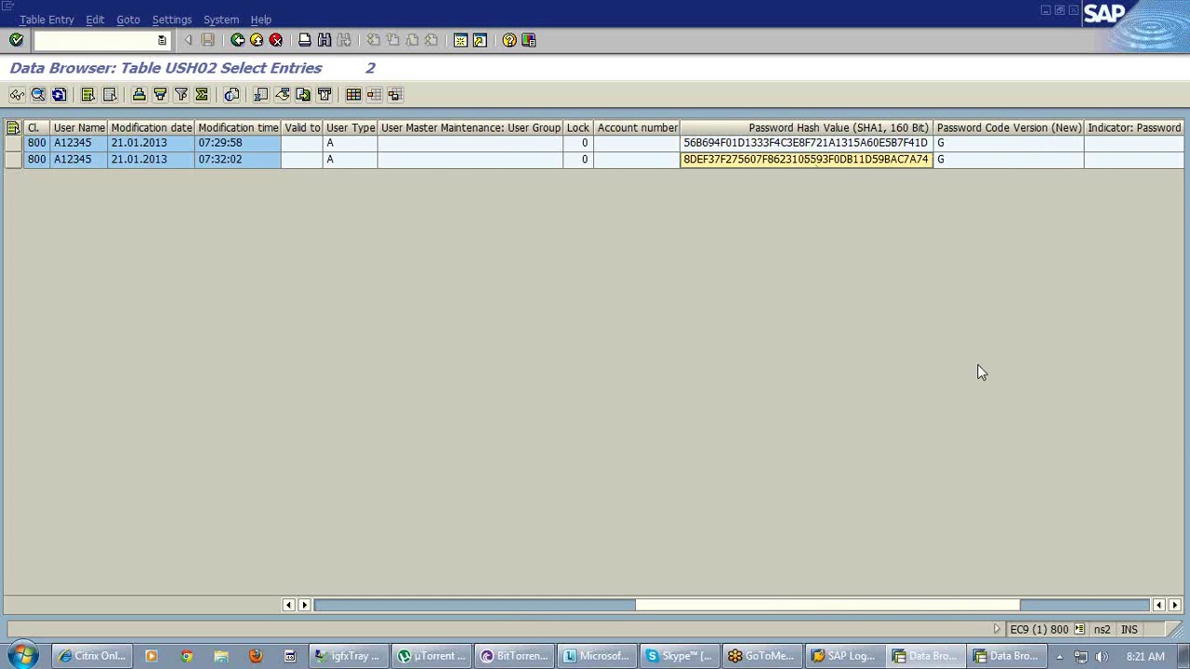
pyautogui.click(1175, 606)
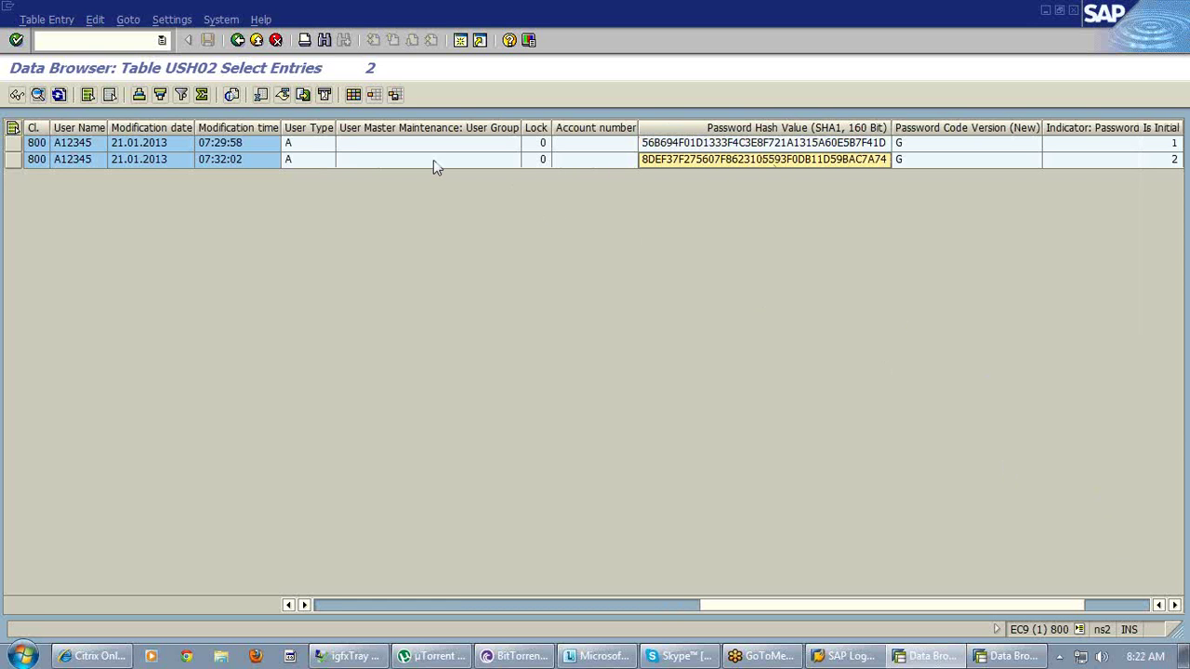
# - Leave the table browser and open user maintenance with transaction su01
pyautogui.click(238, 41)
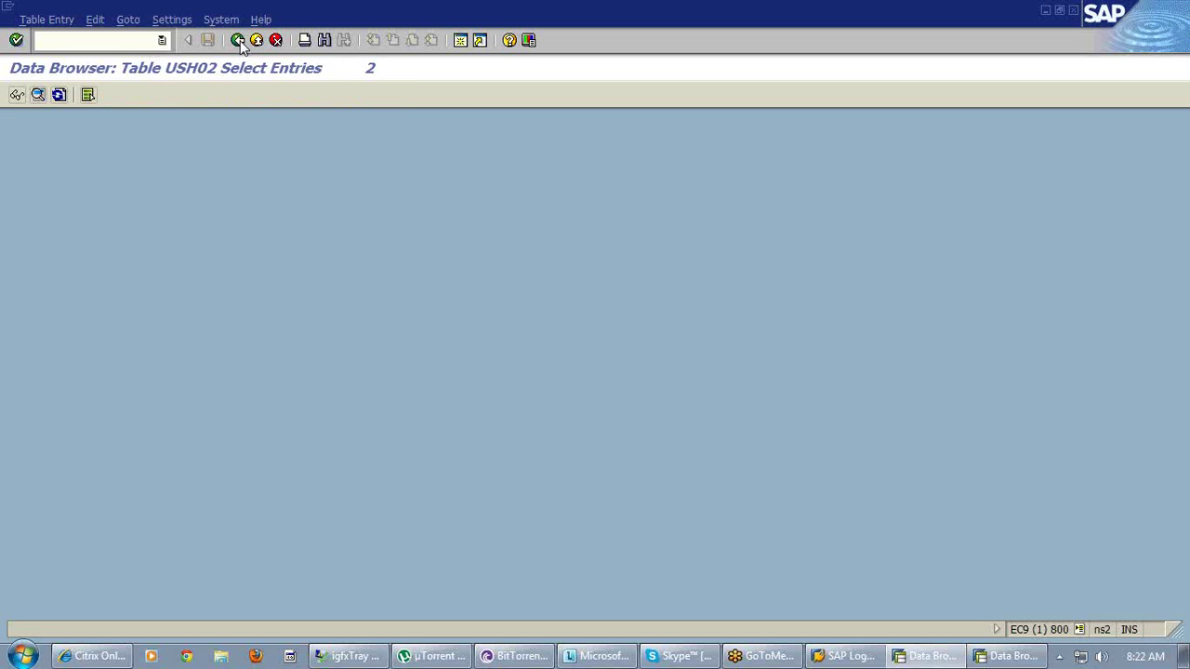
pyautogui.click(238, 41)
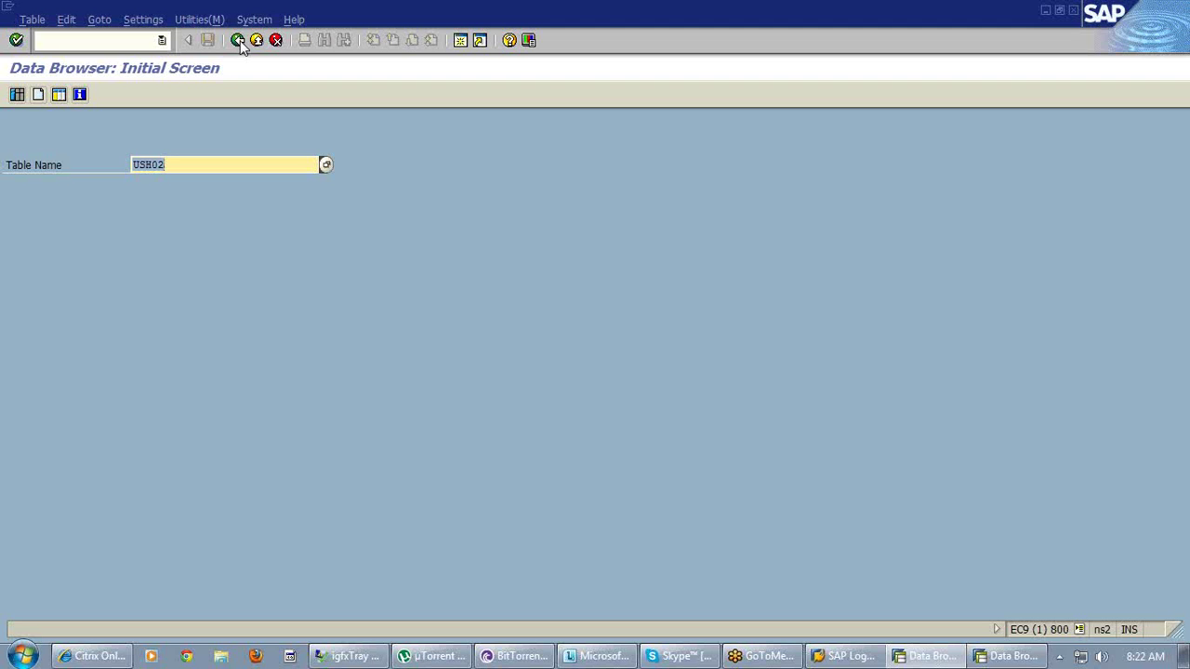
pyautogui.click(238, 40)
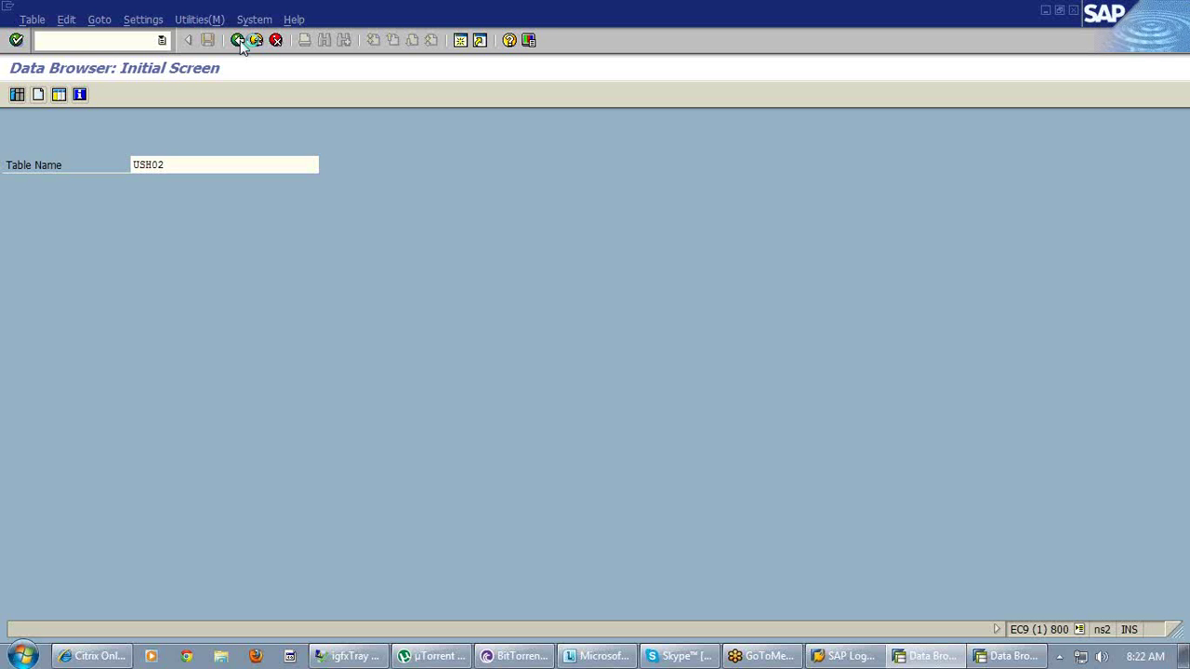
pyautogui.click(238, 41)
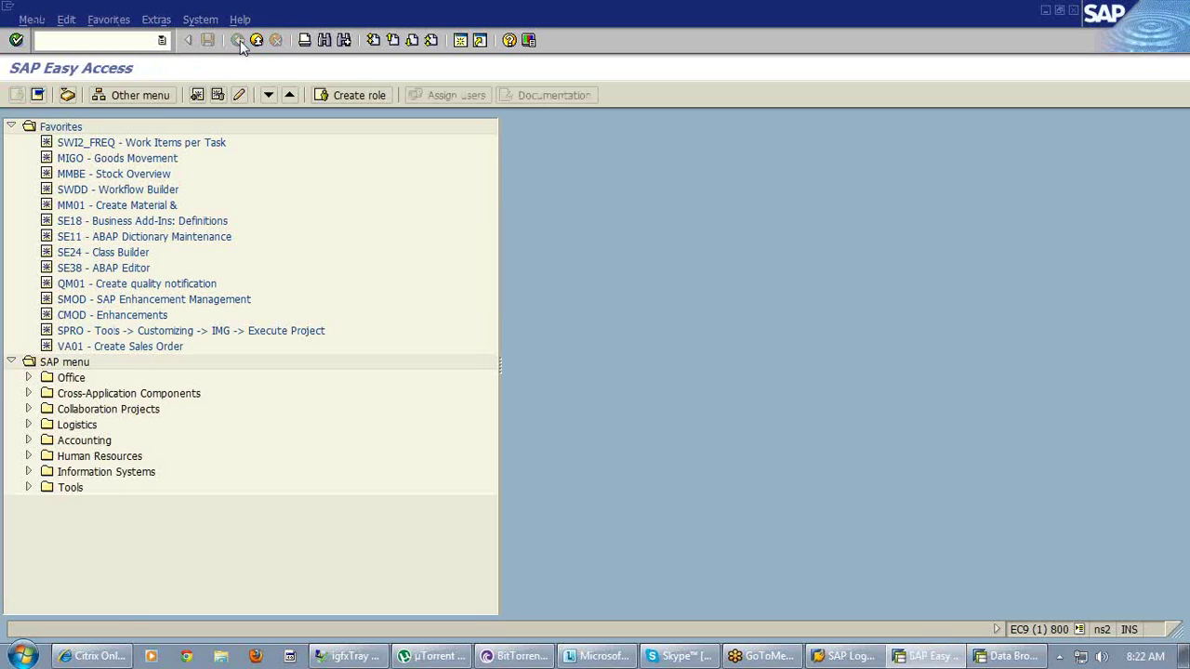
pyautogui.write('su01')
pyautogui.press('Return')
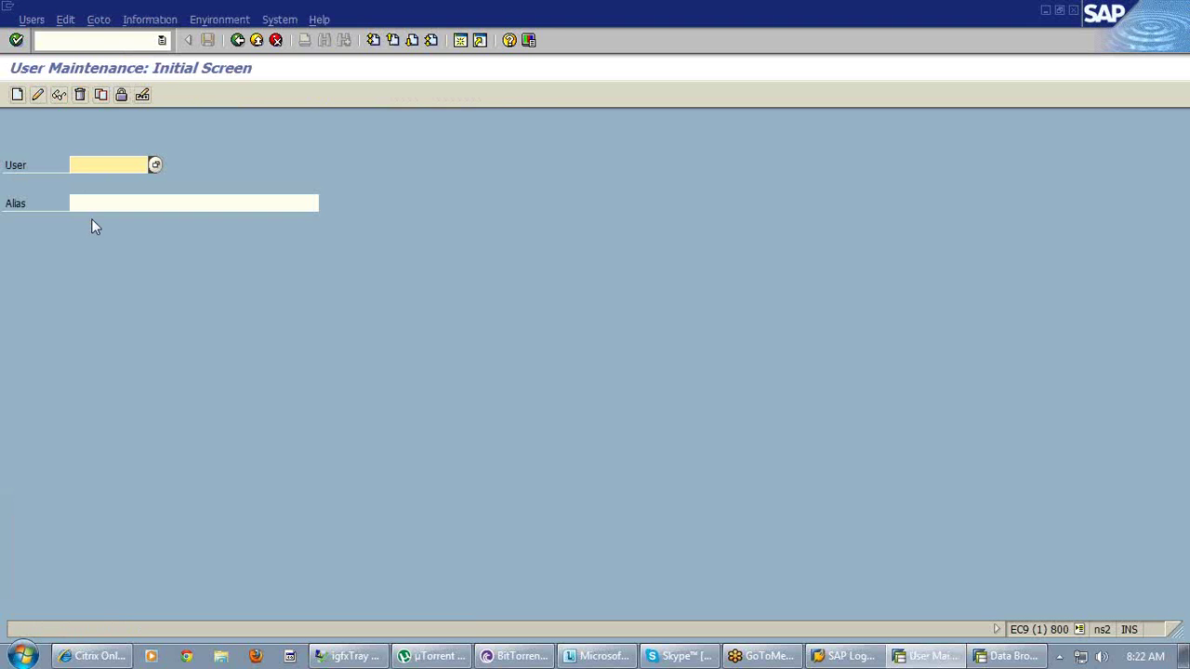
# - Run the Change Documents for Users report for user A12345 with the default selection criteria
pyautogui.write('a12345')
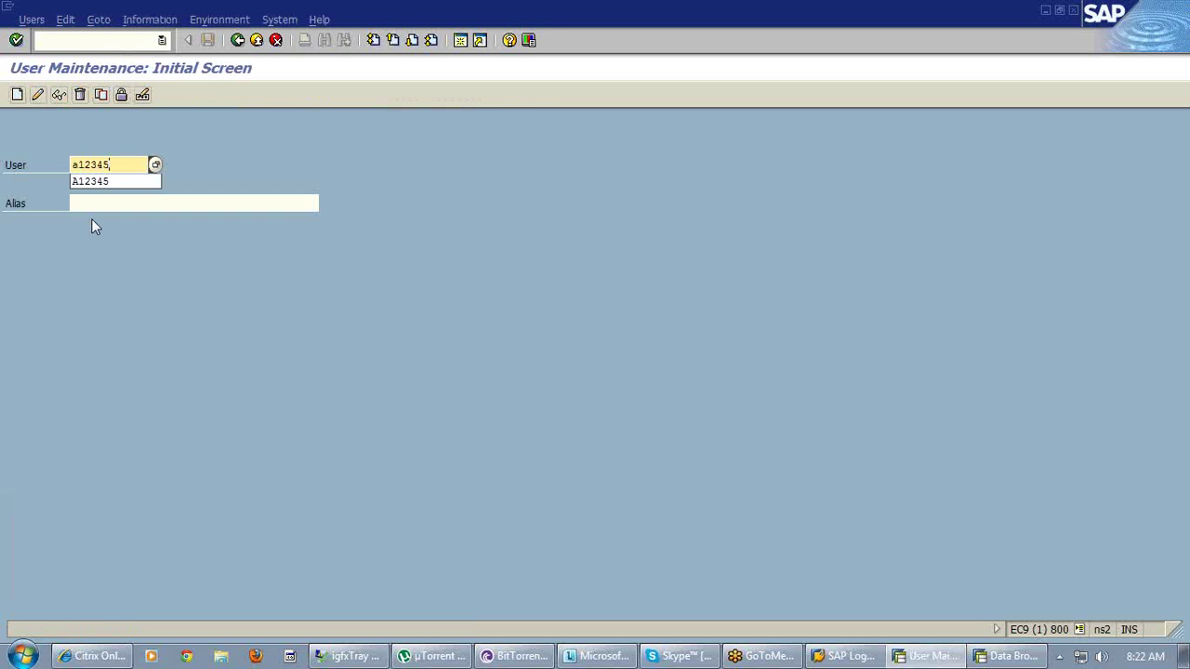
pyautogui.click(90, 185)
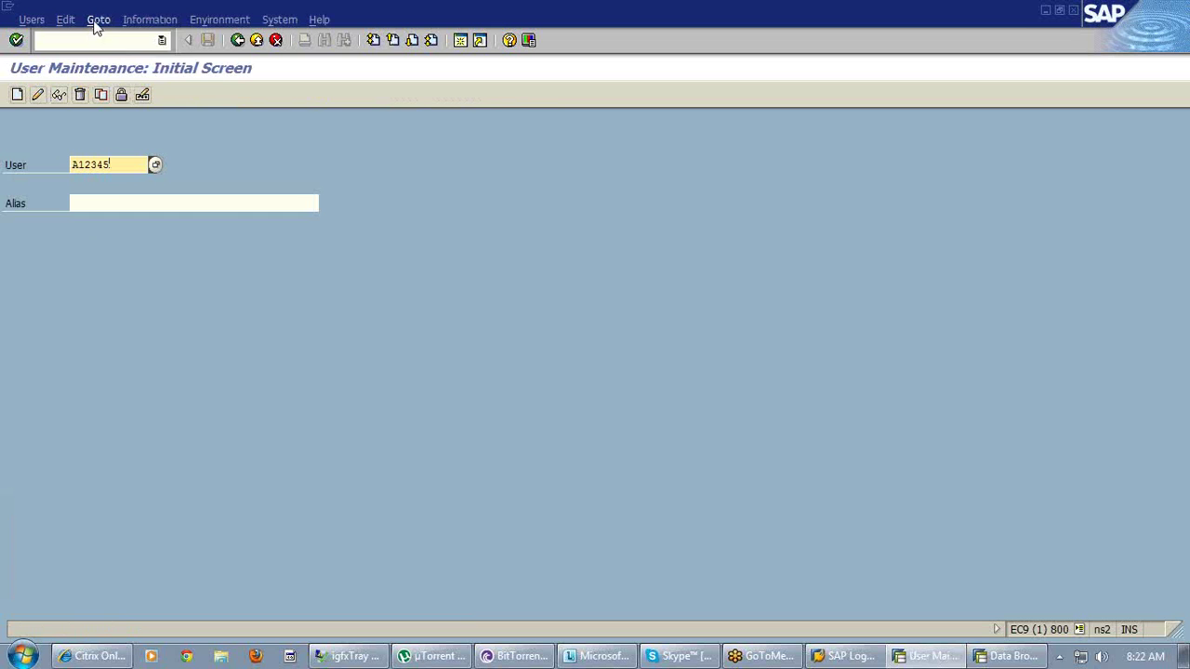
pyautogui.moveTo(64, 19)
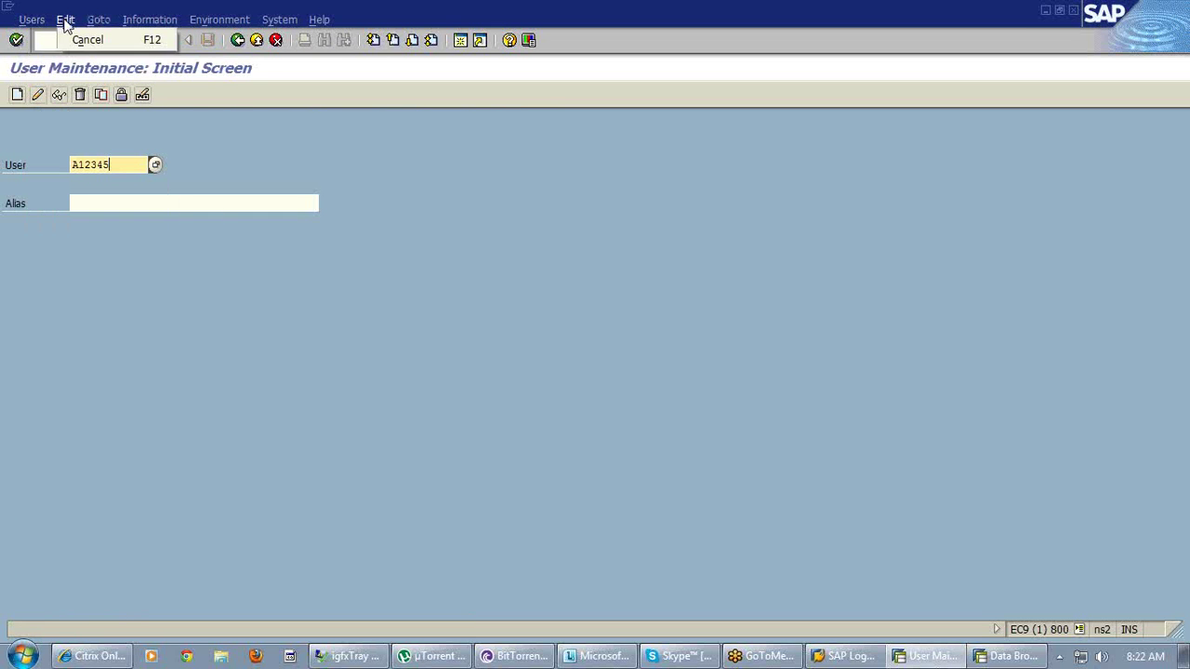
pyautogui.moveTo(150, 20)
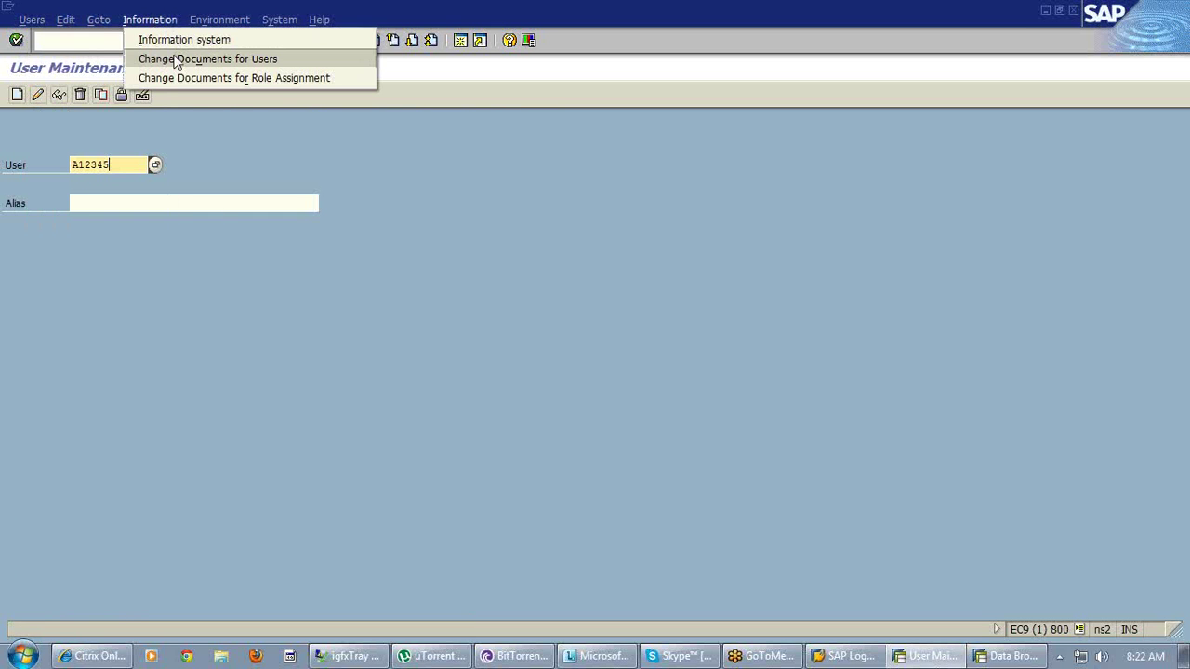
pyautogui.click(295, 61)
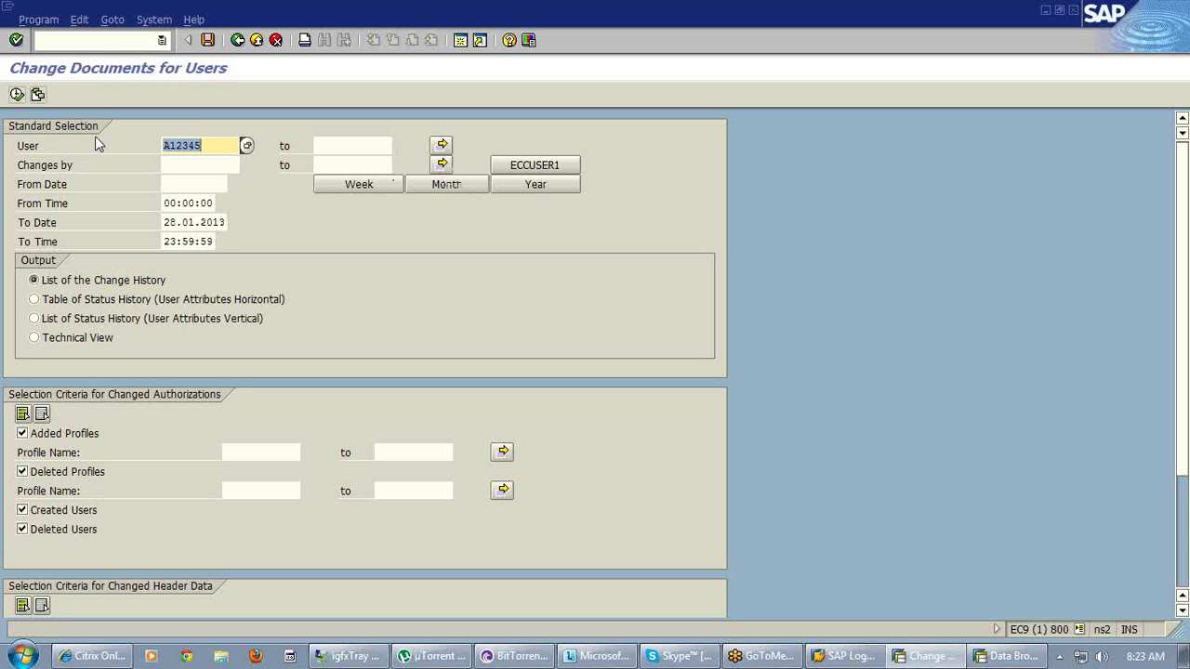
pyautogui.click(17, 95)
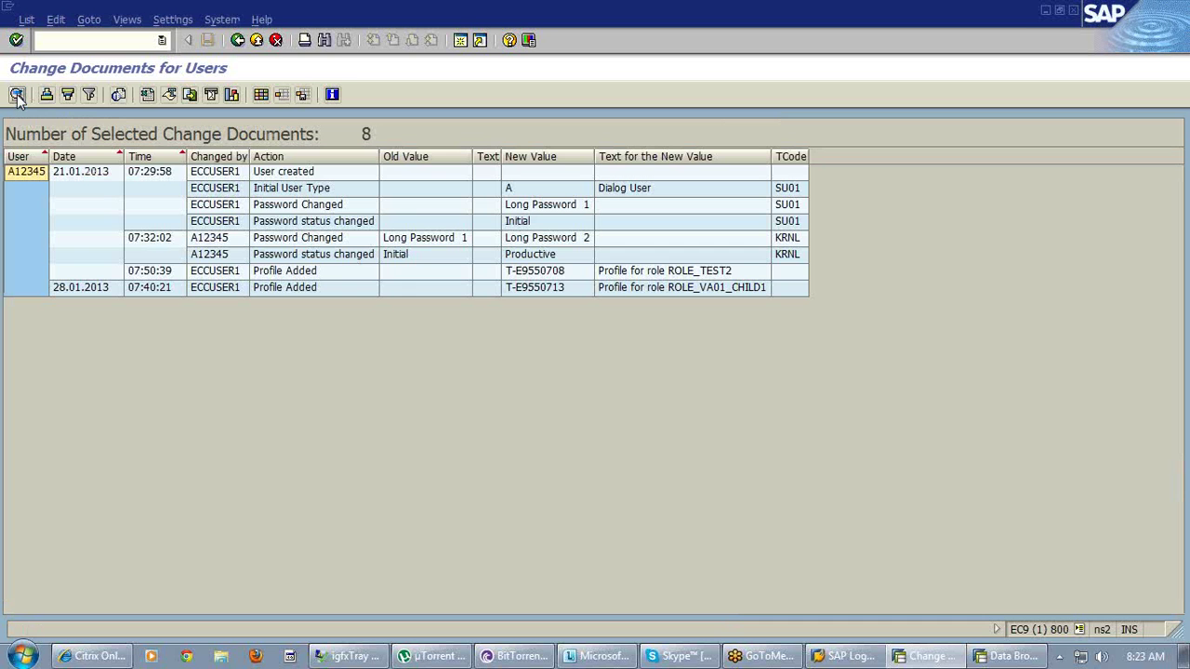
# - Examine user A12345's change documents, from user creation and user type through the password changes to the added role profiles
pyautogui.click(75, 175)
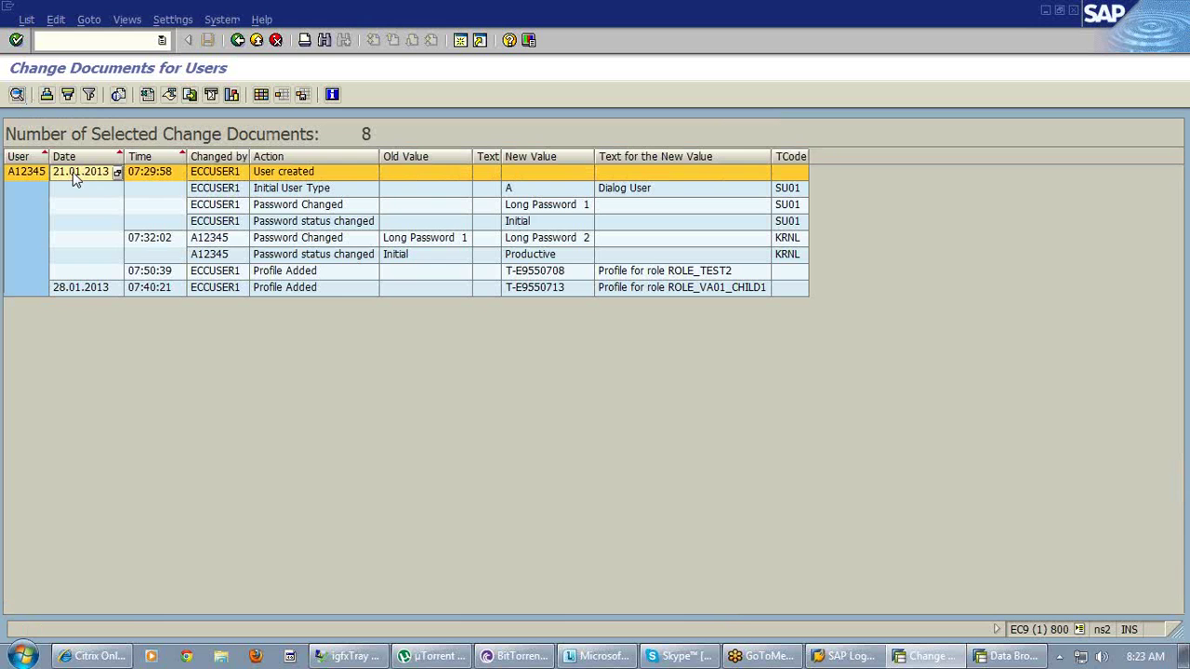
pyautogui.click(198, 178)
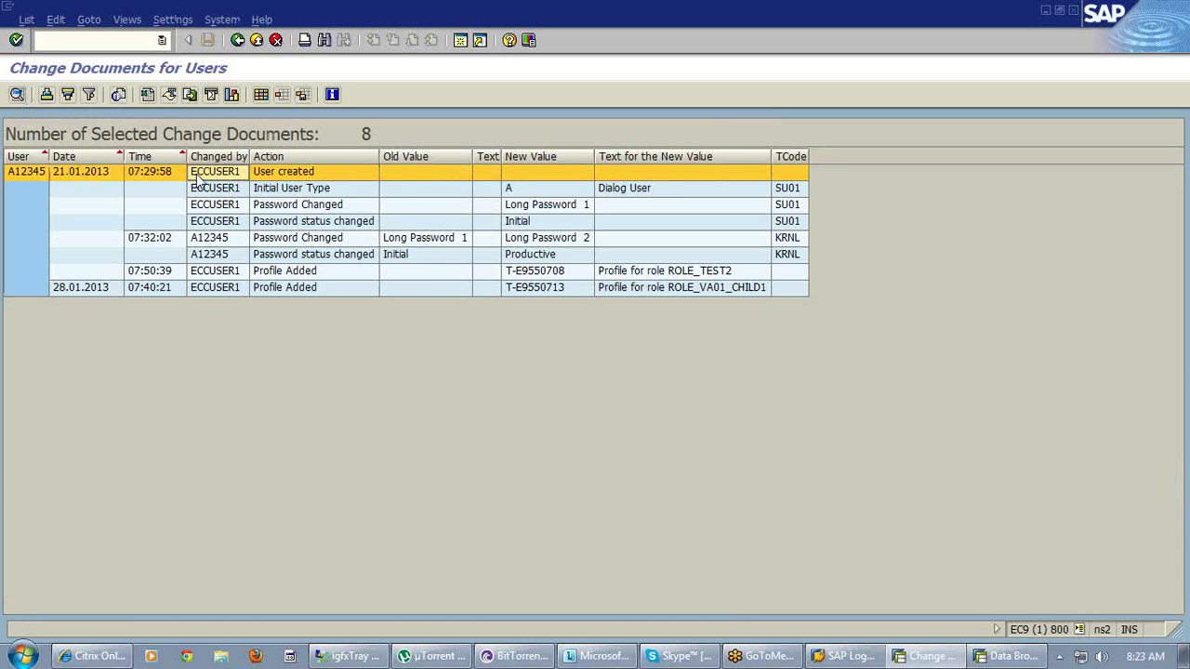
pyautogui.click(287, 178)
pyautogui.click(292, 192)
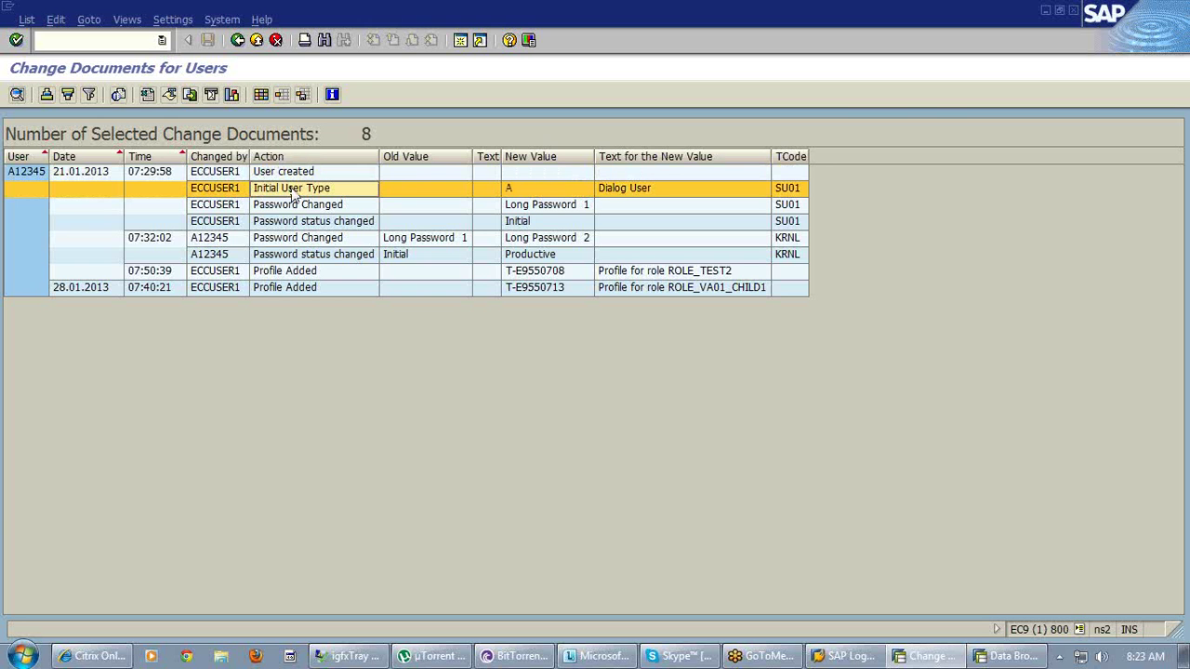
pyautogui.click(297, 206)
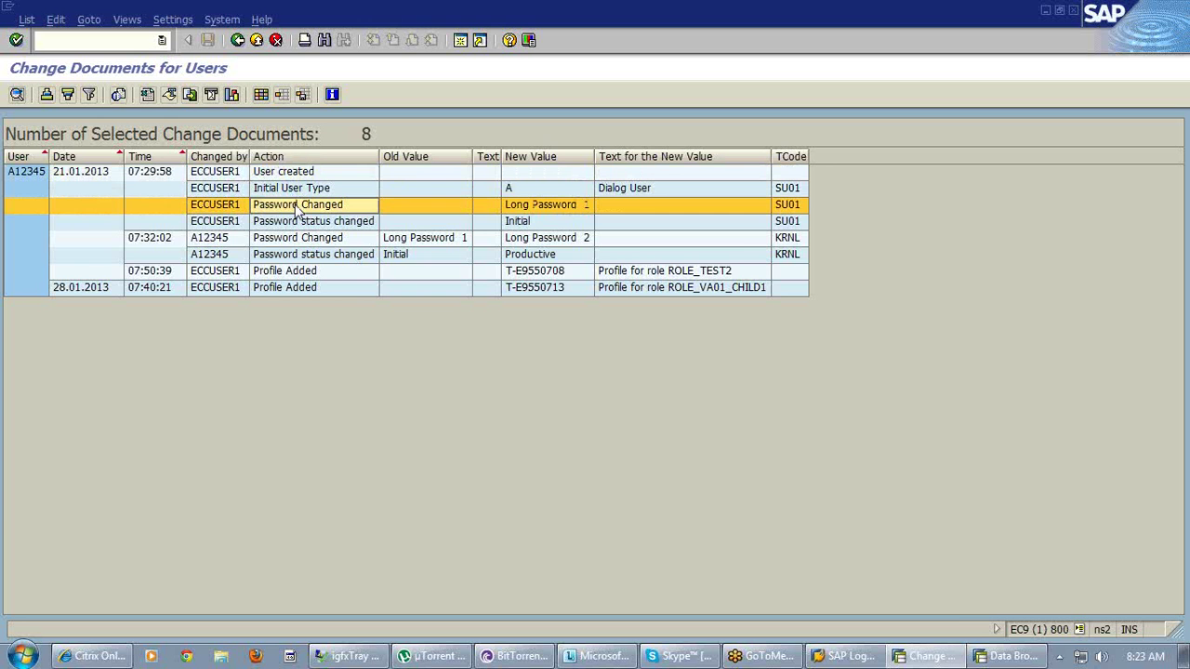
pyautogui.click(304, 227)
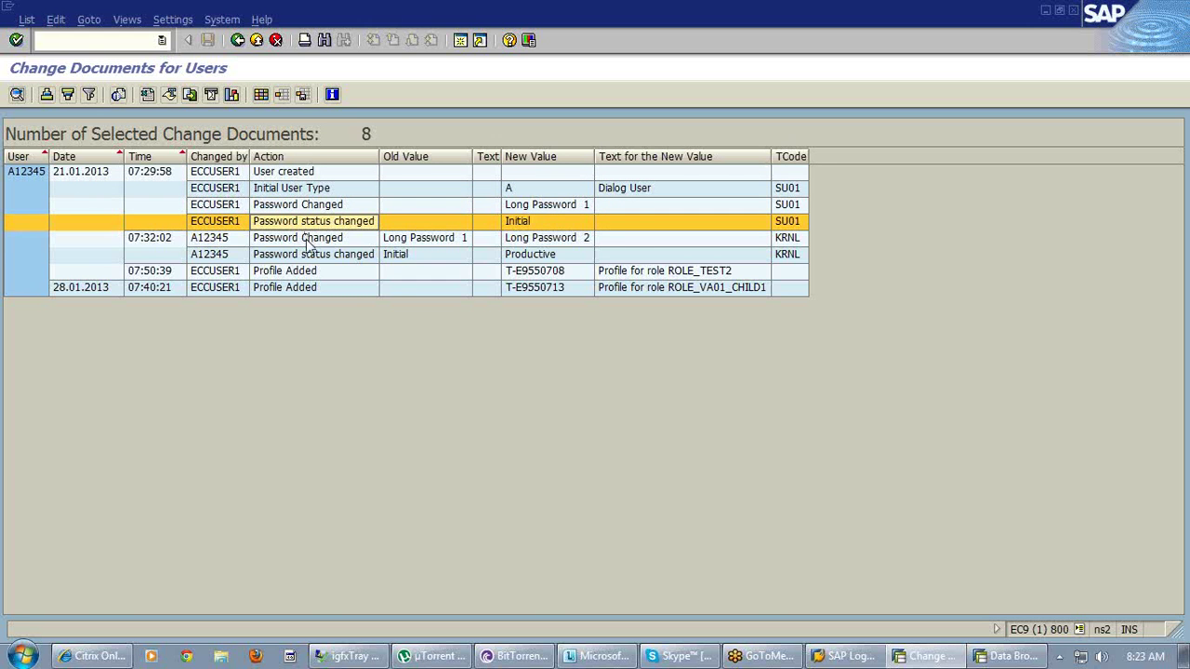
pyautogui.click(309, 239)
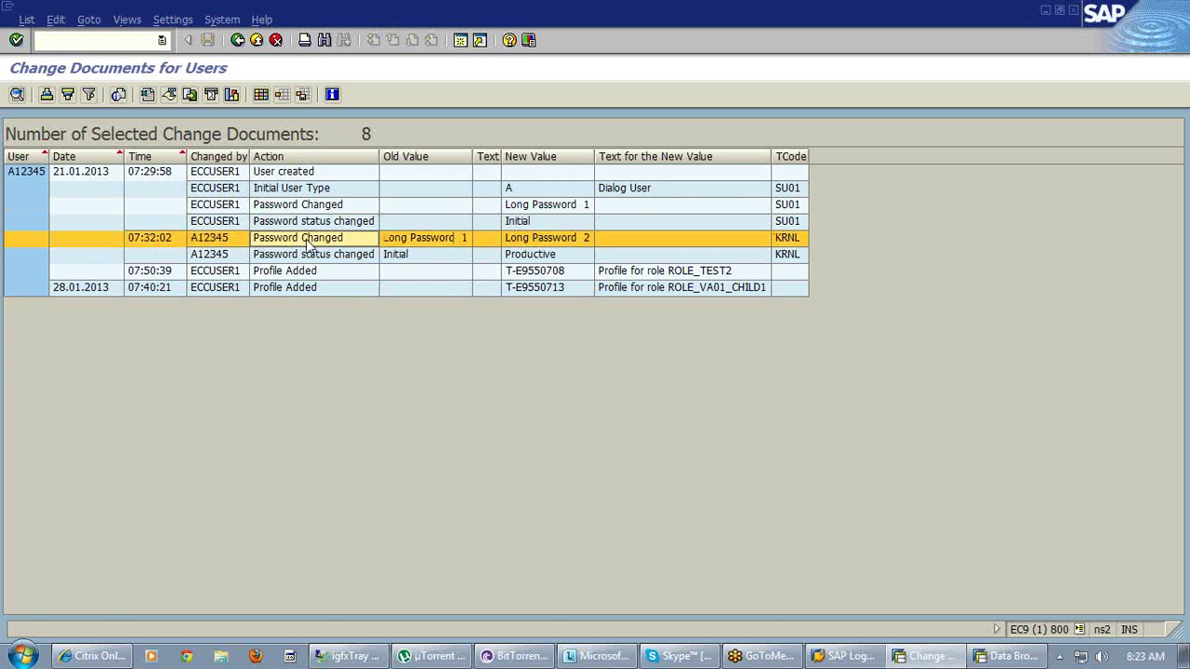
pyautogui.click(309, 257)
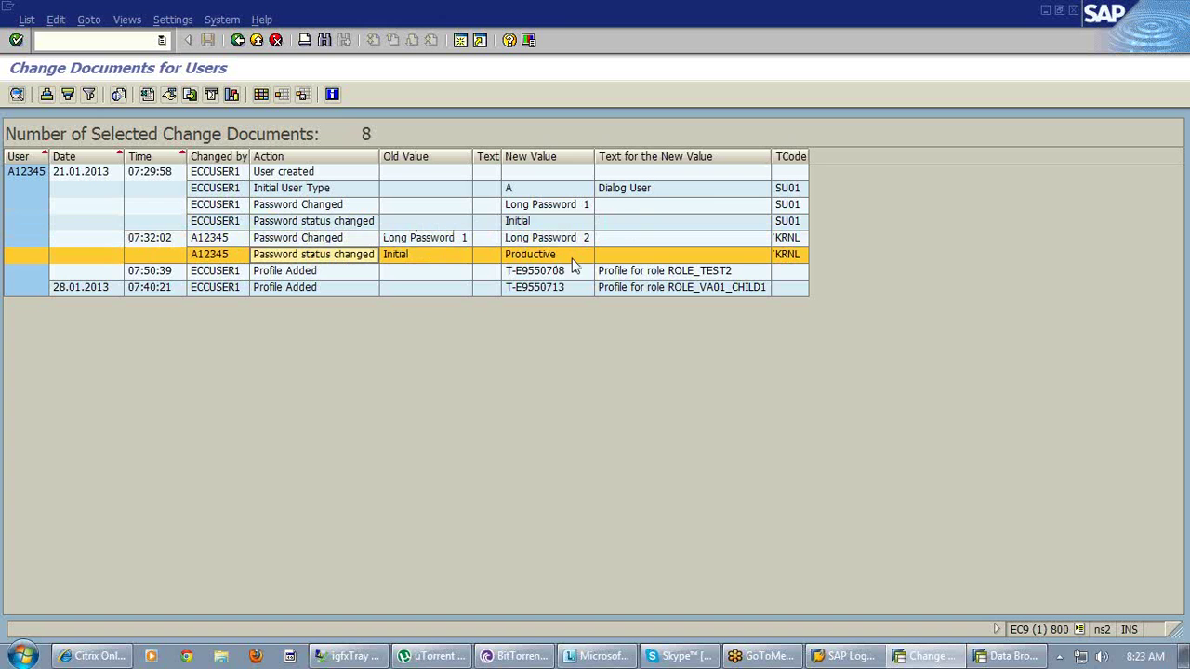
pyautogui.click(315, 272)
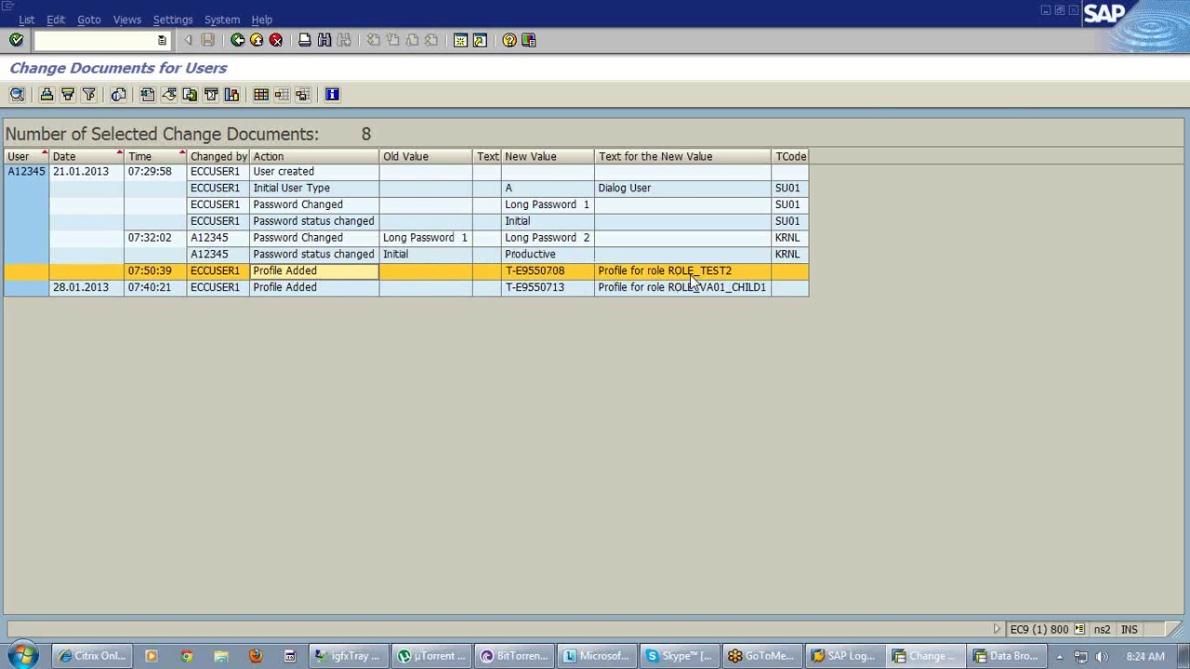
pyautogui.click(100, 290)
pyautogui.click(287, 287)
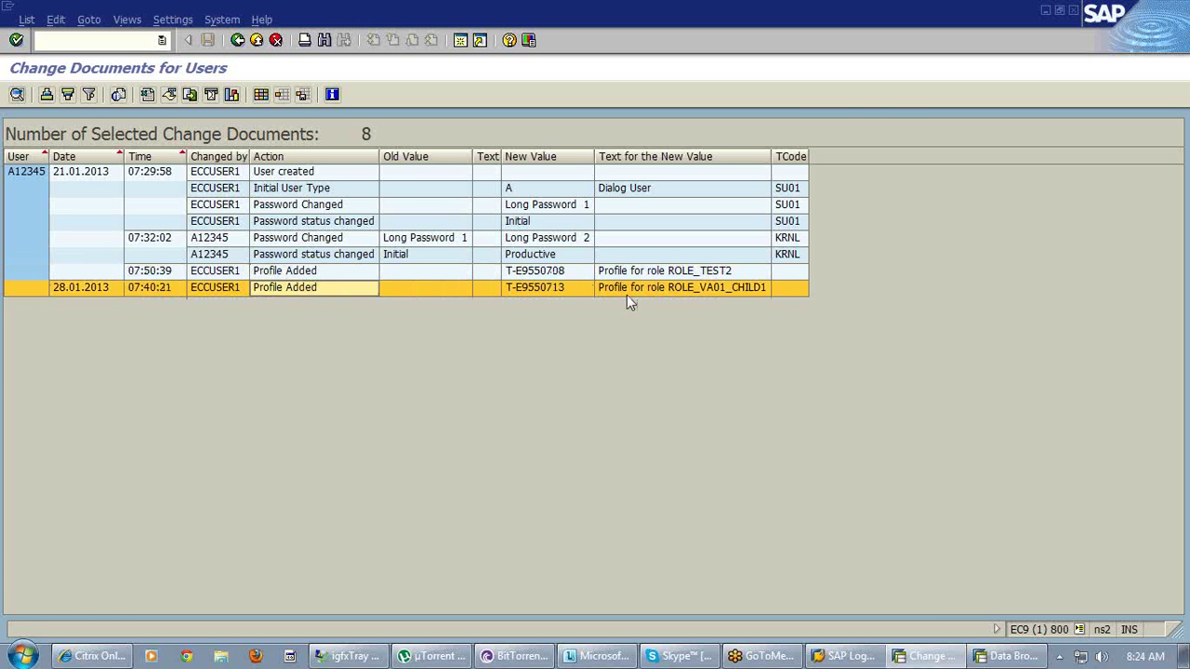
pyautogui.click(653, 287)
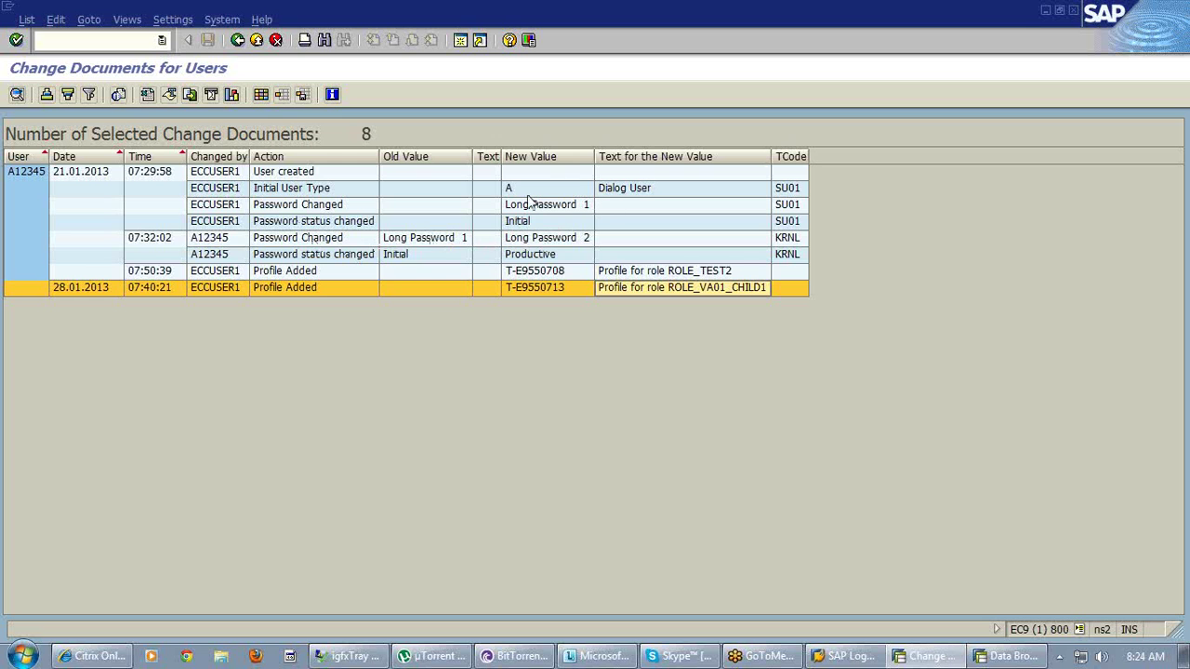
# - Leave the change documents report and user maintenance, and open the Data Browser with transaction se16
pyautogui.click(238, 41)
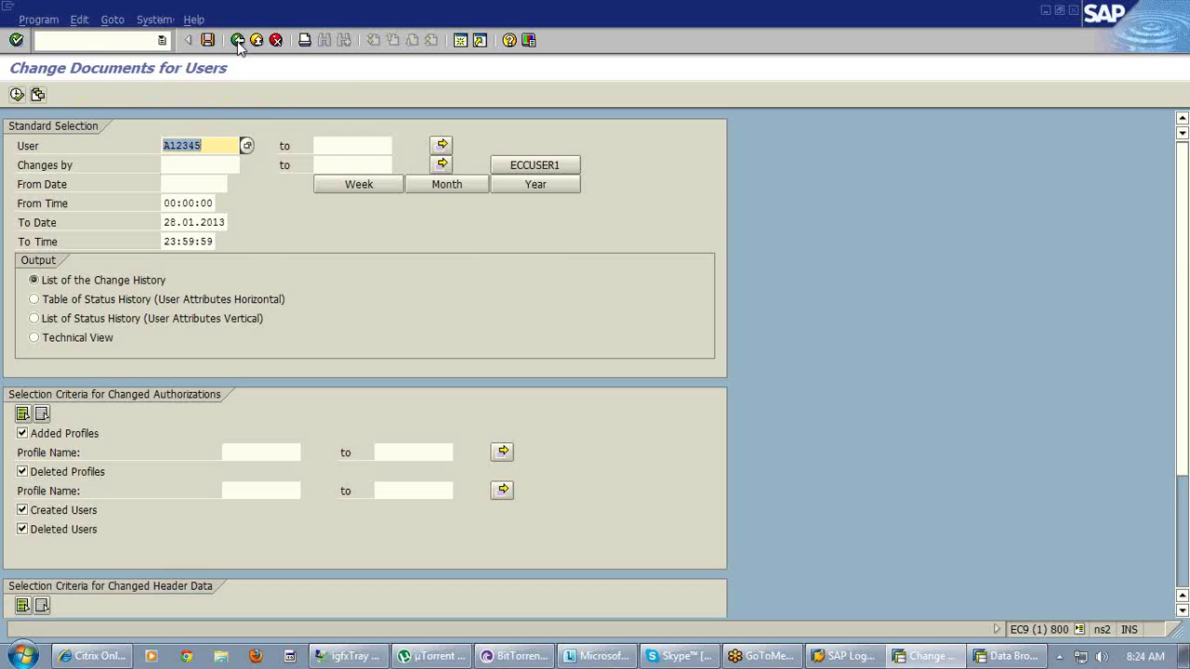
pyautogui.click(238, 41)
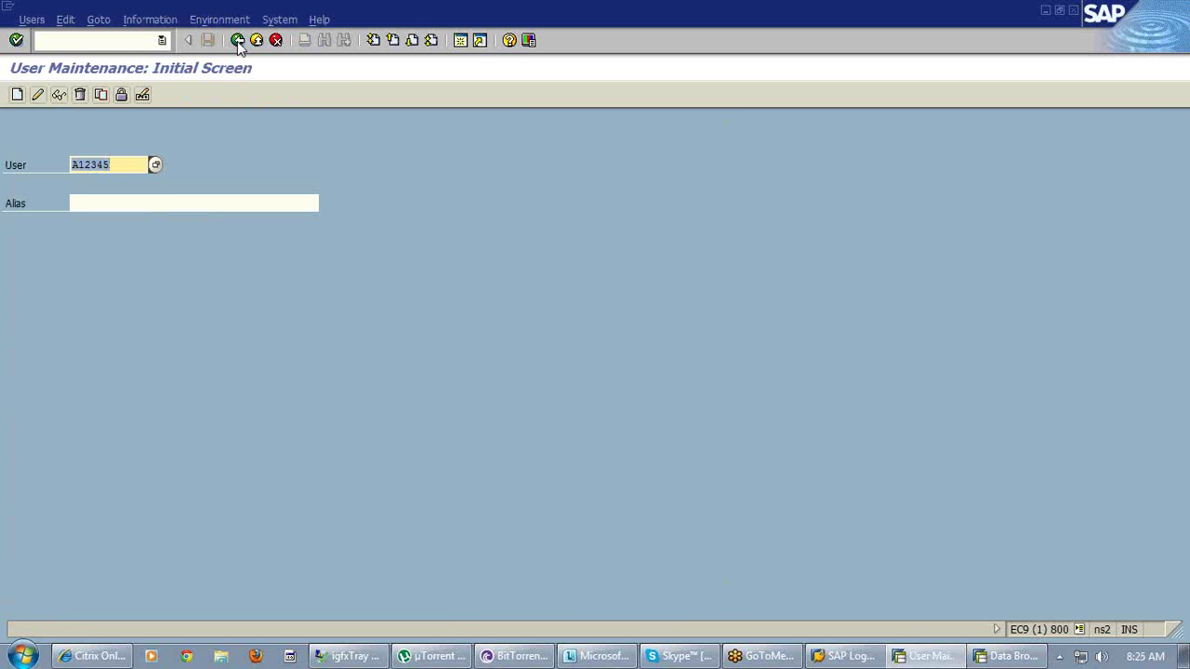
pyautogui.click(238, 41)
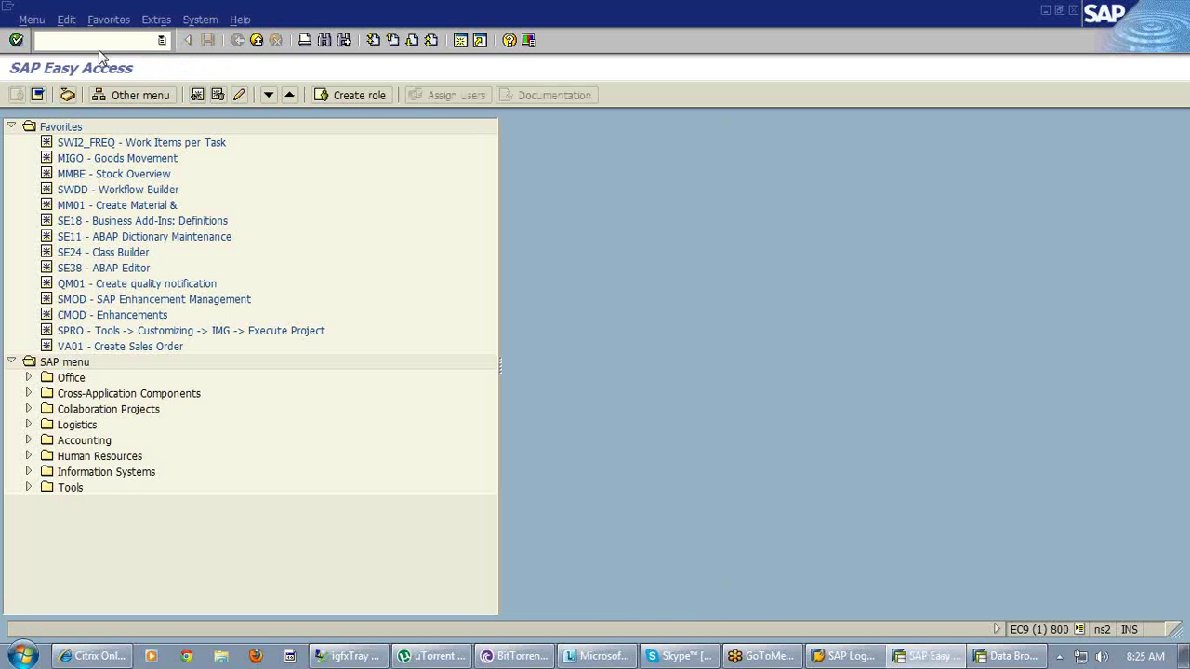
pyautogui.write('se16')
pyautogui.press('Return')
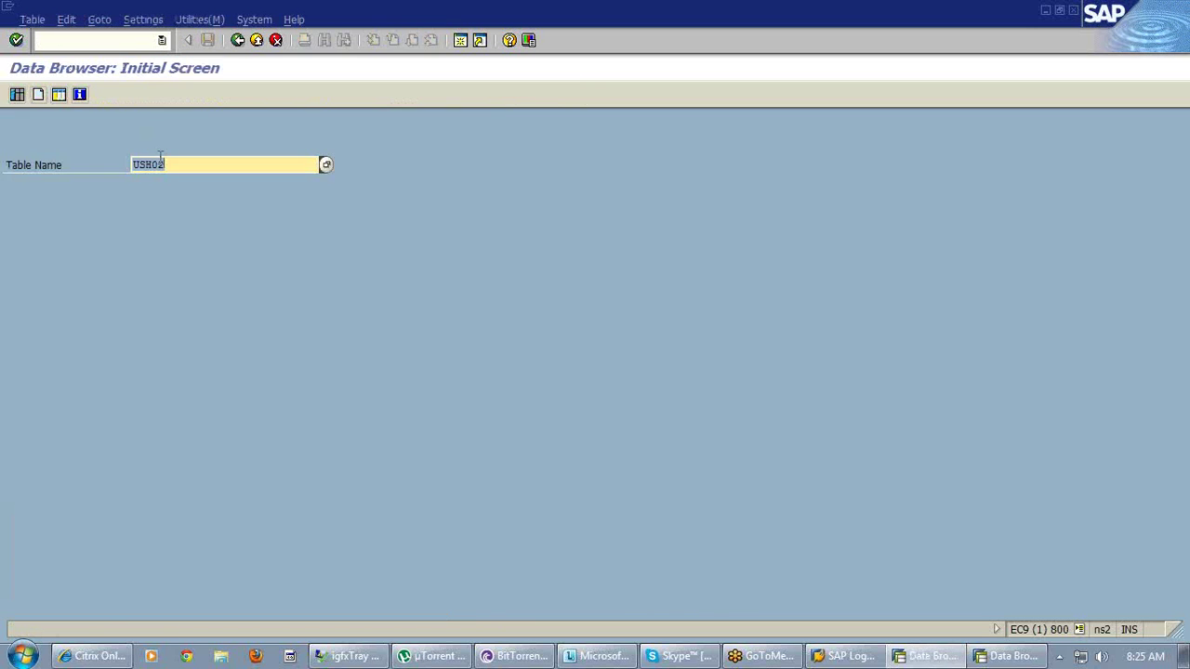
# - Search for tables matching agr*, choose AGR_1251 and open its selection screen at the Object criterion
pyautogui.write('agr*')
pyautogui.press('Return')
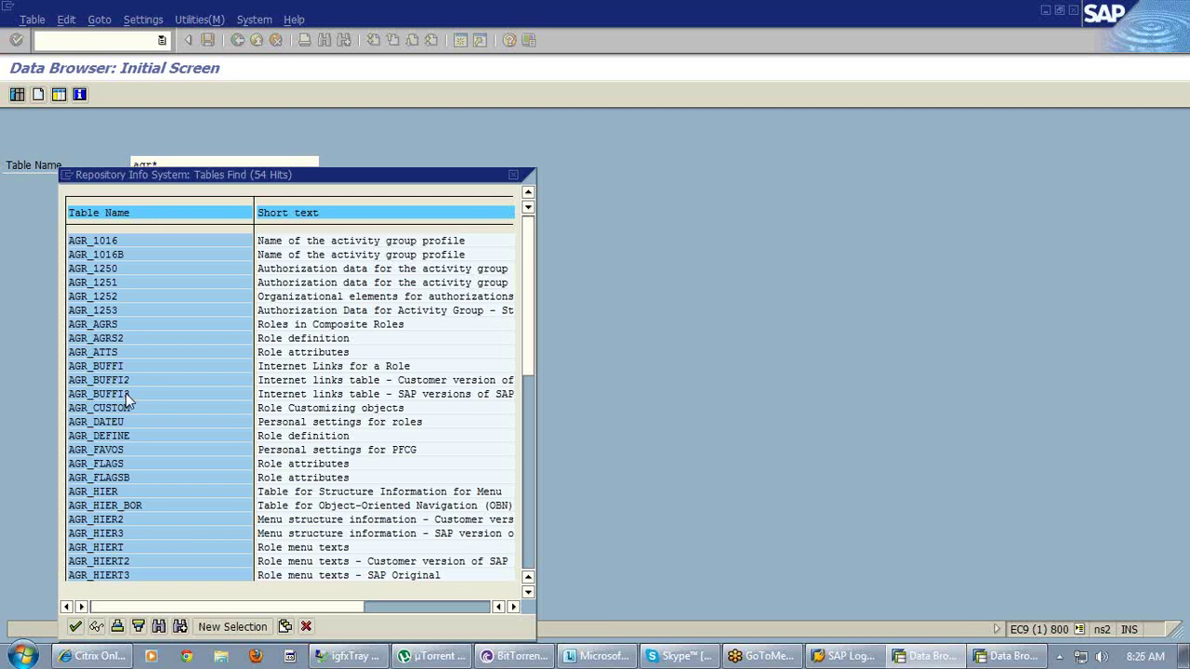
pyautogui.doubleClick(103, 283)
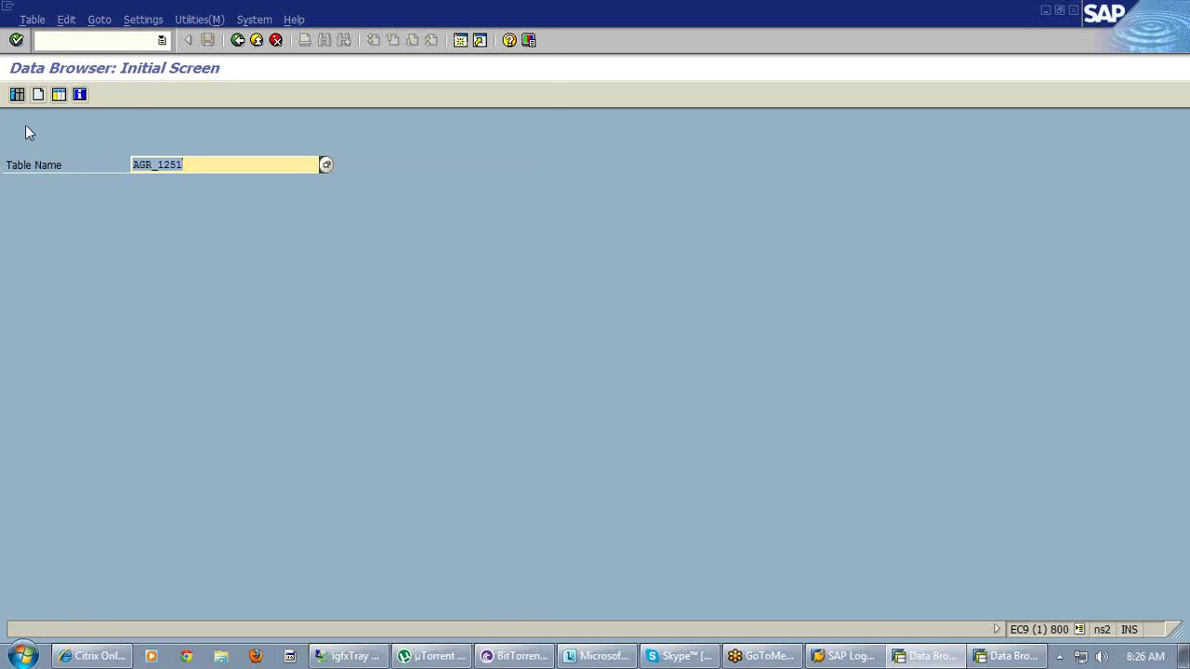
pyautogui.click(18, 94)
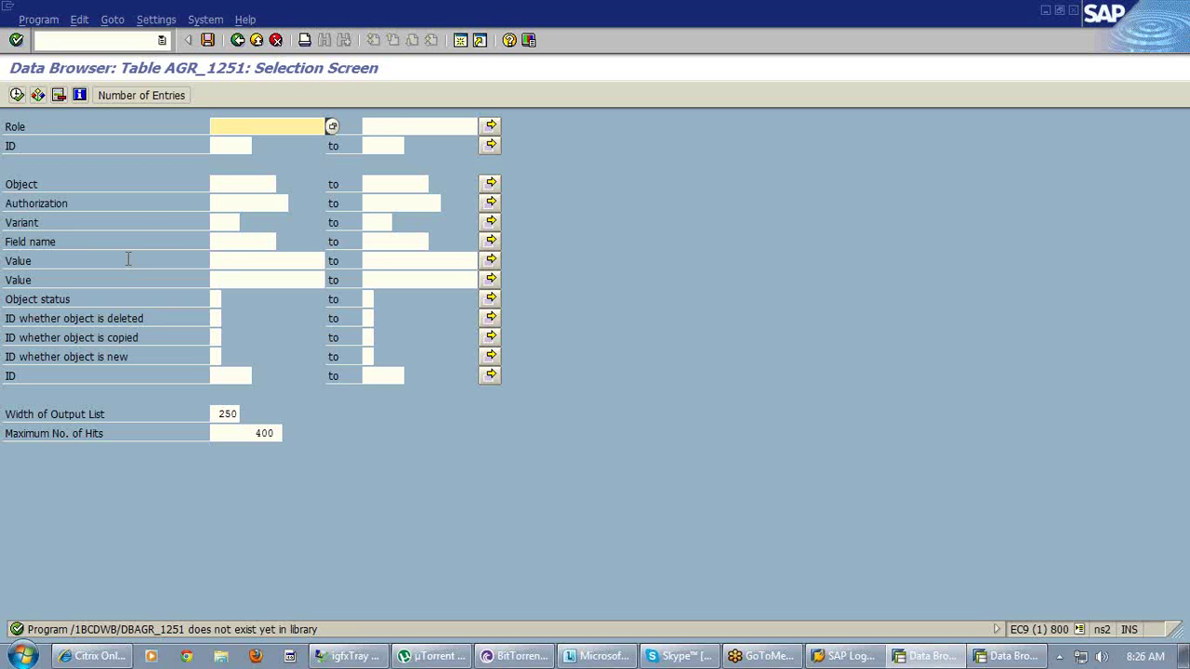
pyautogui.click(216, 185)
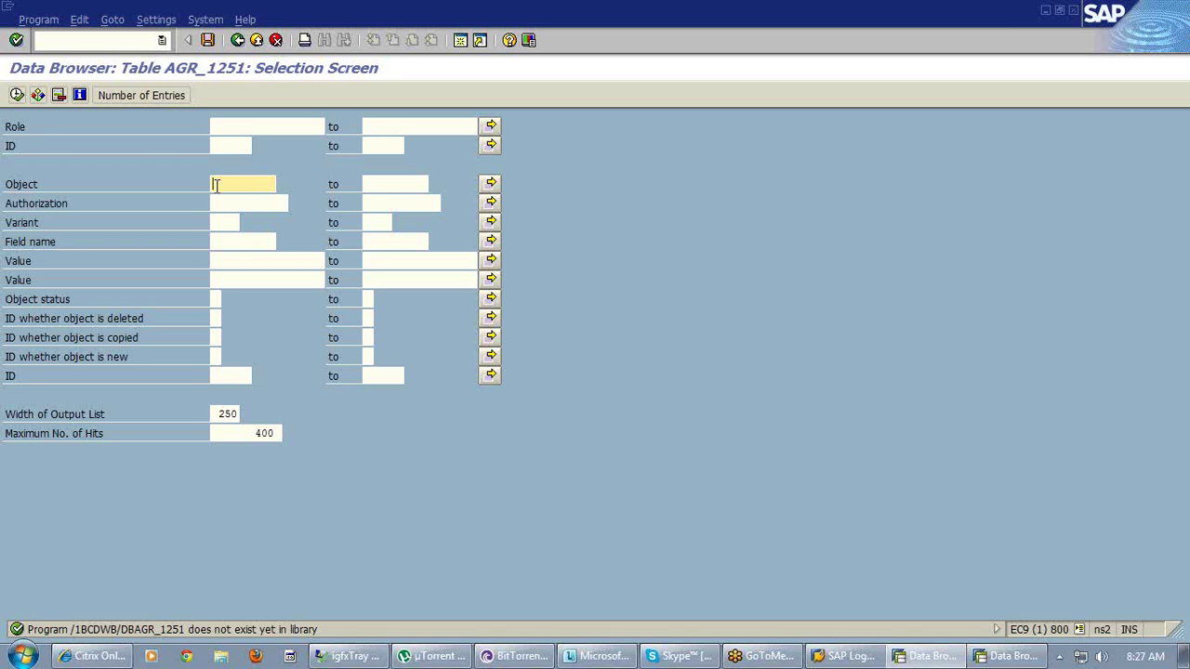
# - Switch to the other SAP session showing table USOBT_C and open role maintenance there with /npfcg
pyautogui.moveTo(1016, 662)
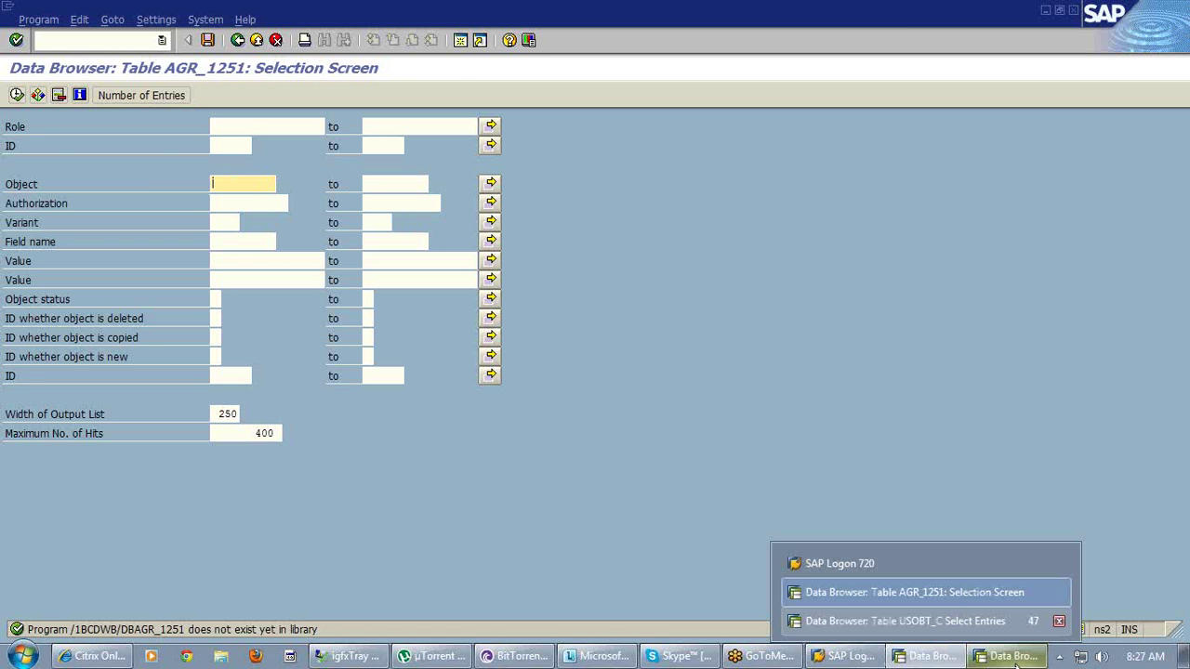
pyautogui.click(906, 621)
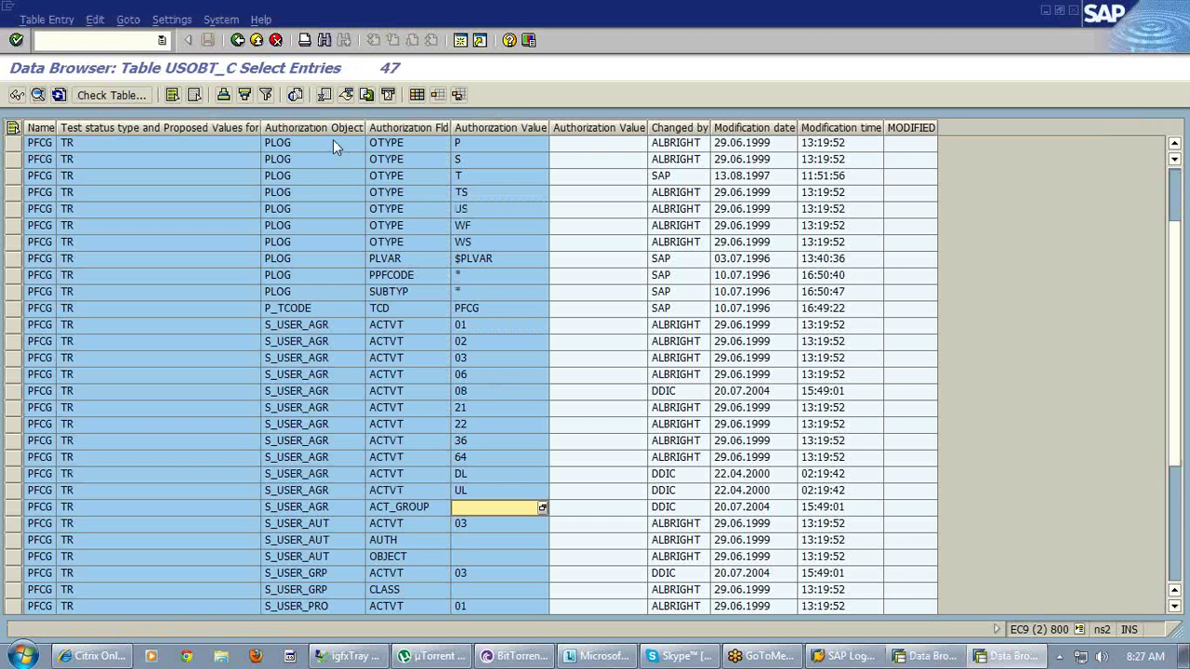
pyautogui.click(133, 42)
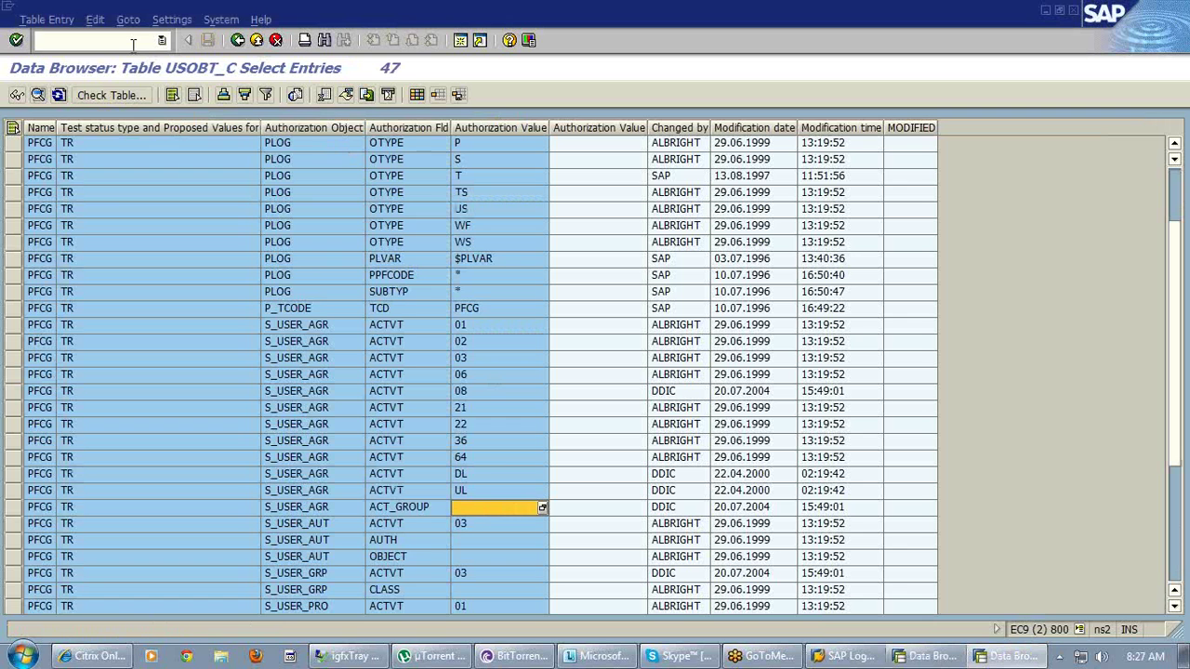
pyautogui.write('/npfcg')
pyautogui.press('Return')
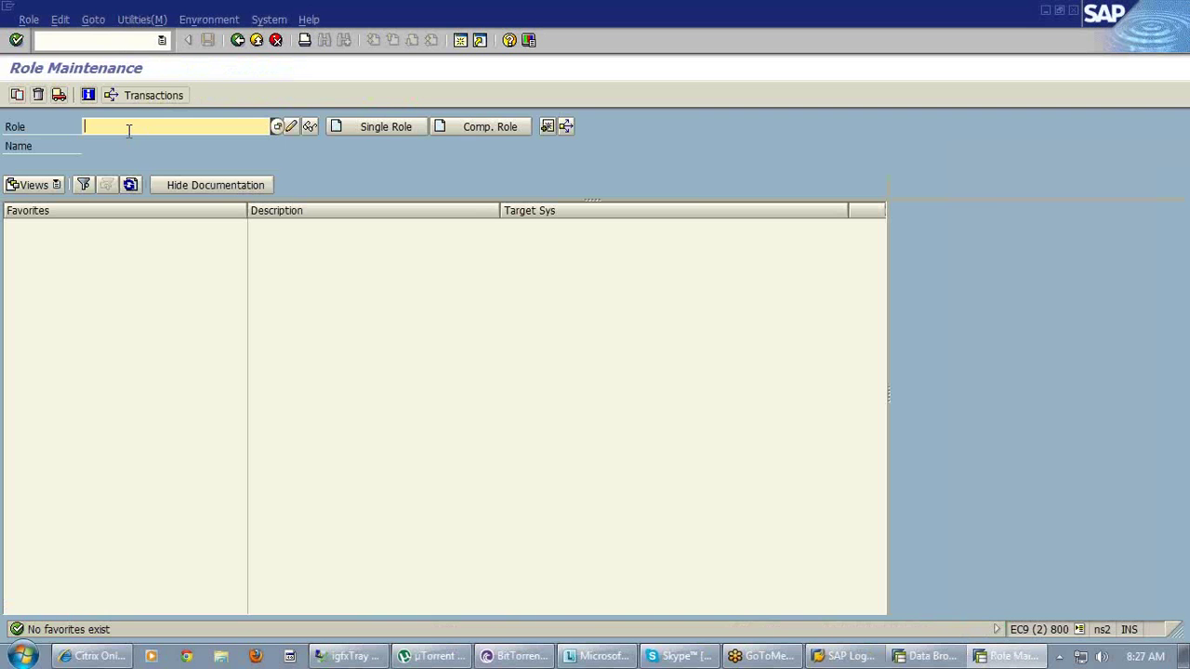
# - Display role ROLE_PFCG_1 and return to the initial role maintenance screen
pyautogui.write('r')
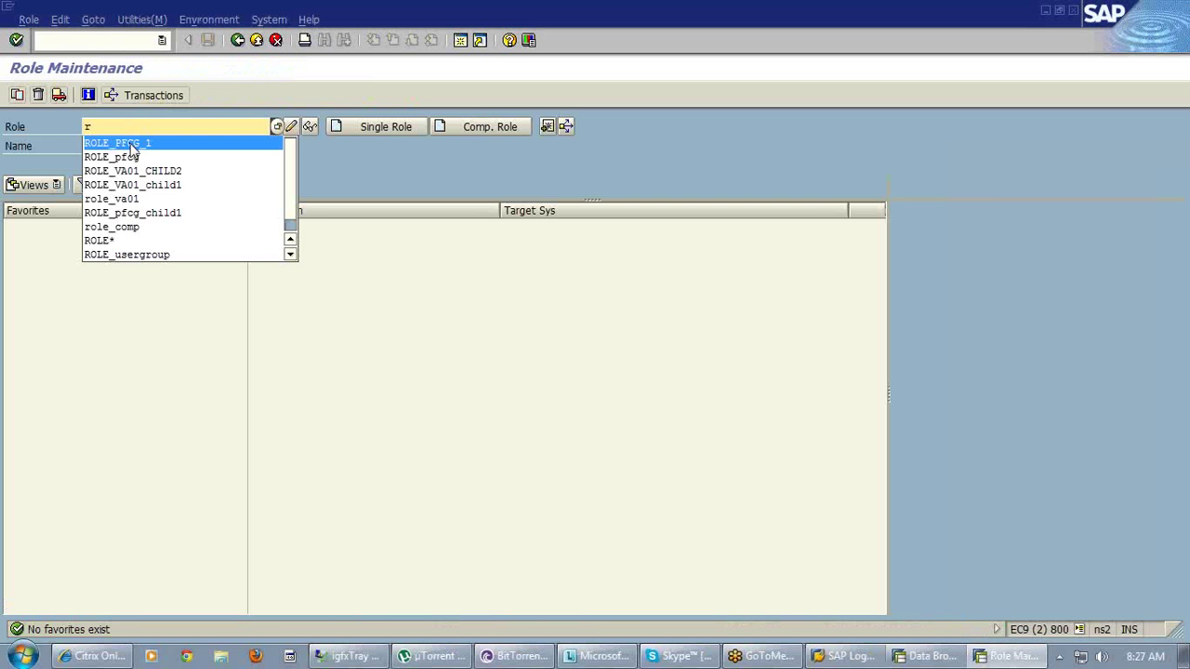
pyautogui.click(131, 145)
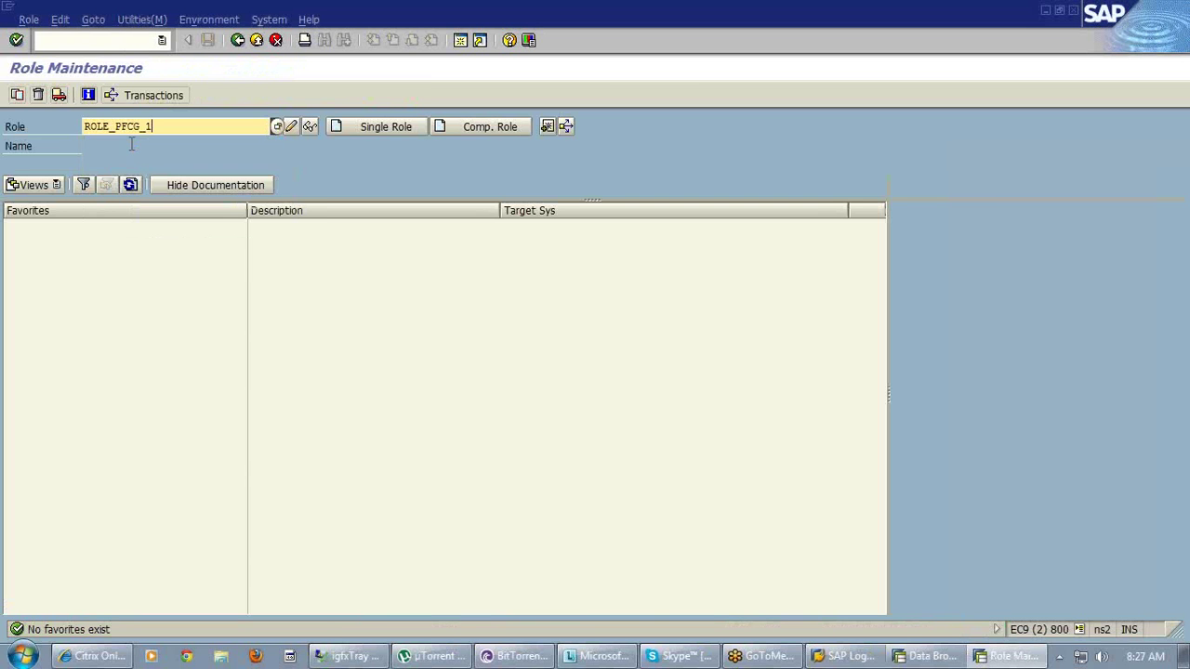
pyautogui.click(309, 126)
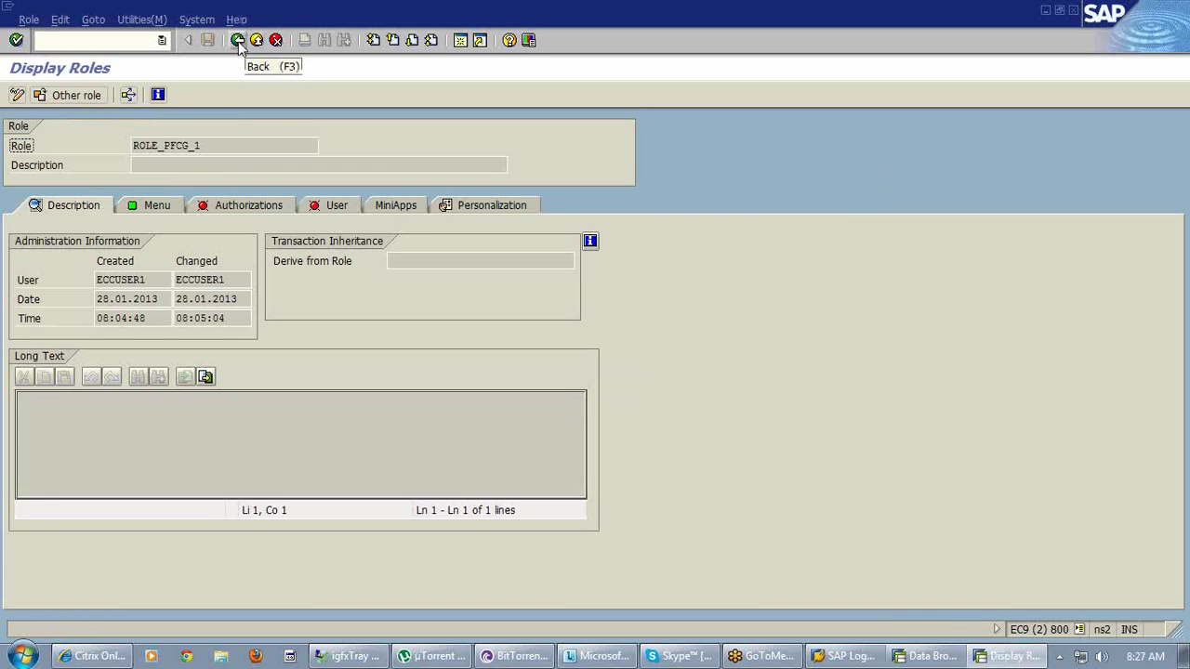
pyautogui.click(237, 40)
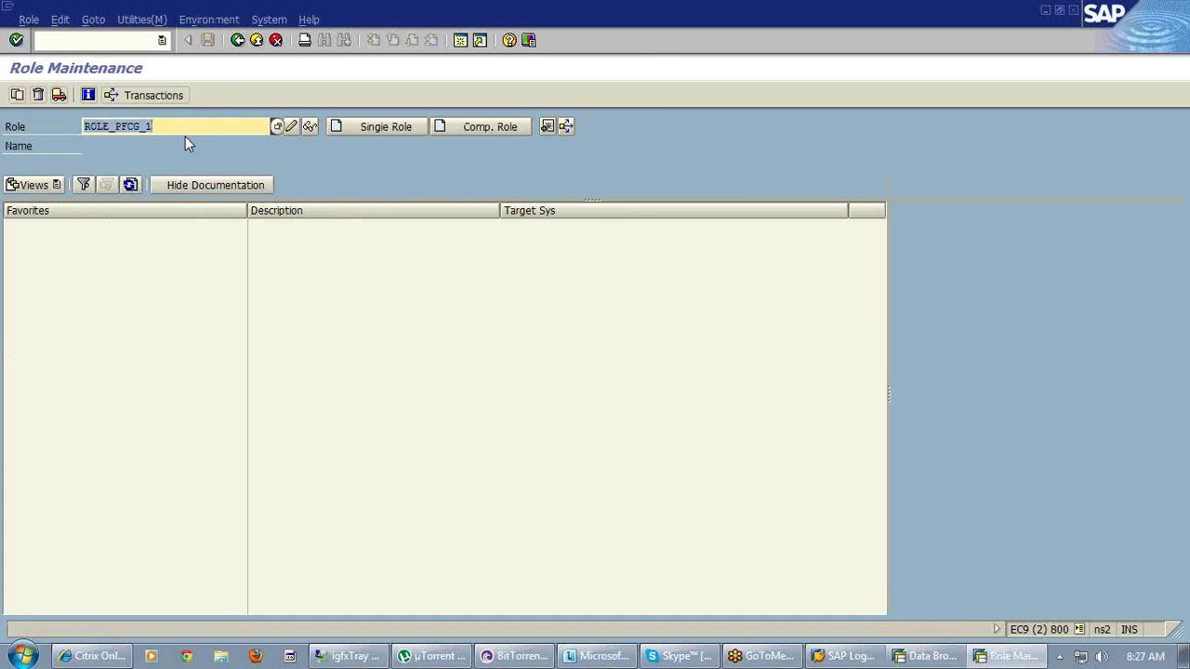
# - Change the role name to ROLE_PFCG
pyautogui.click(184, 129)
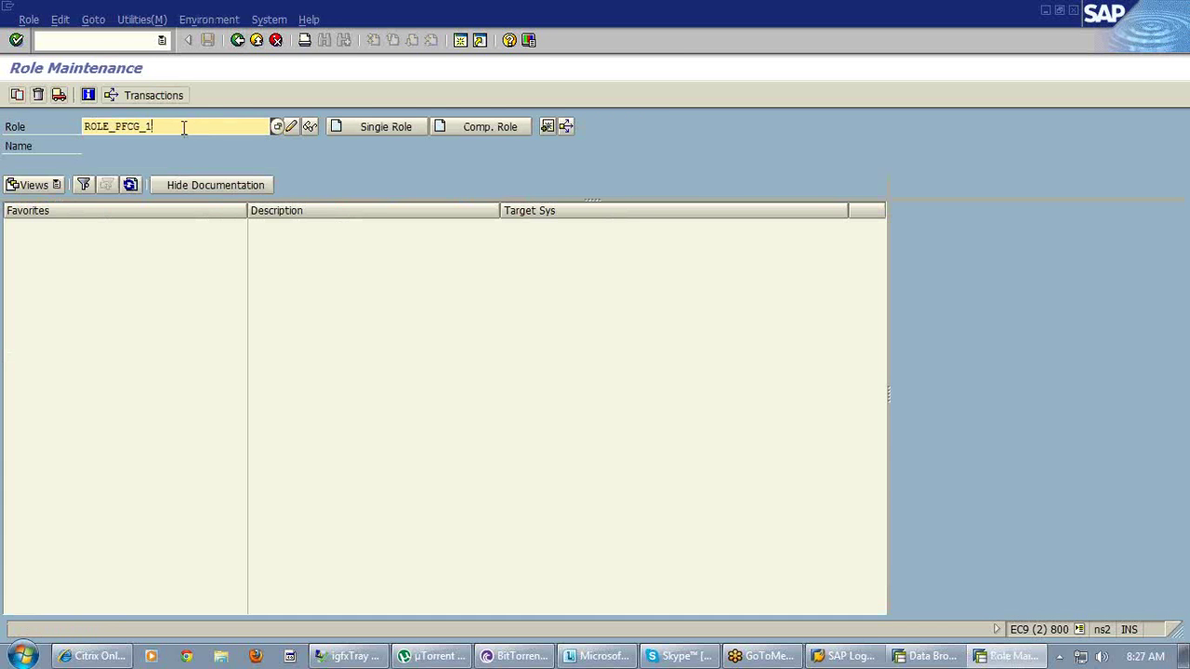
pyautogui.press('BackSpace')
pyautogui.press('BackSpace')
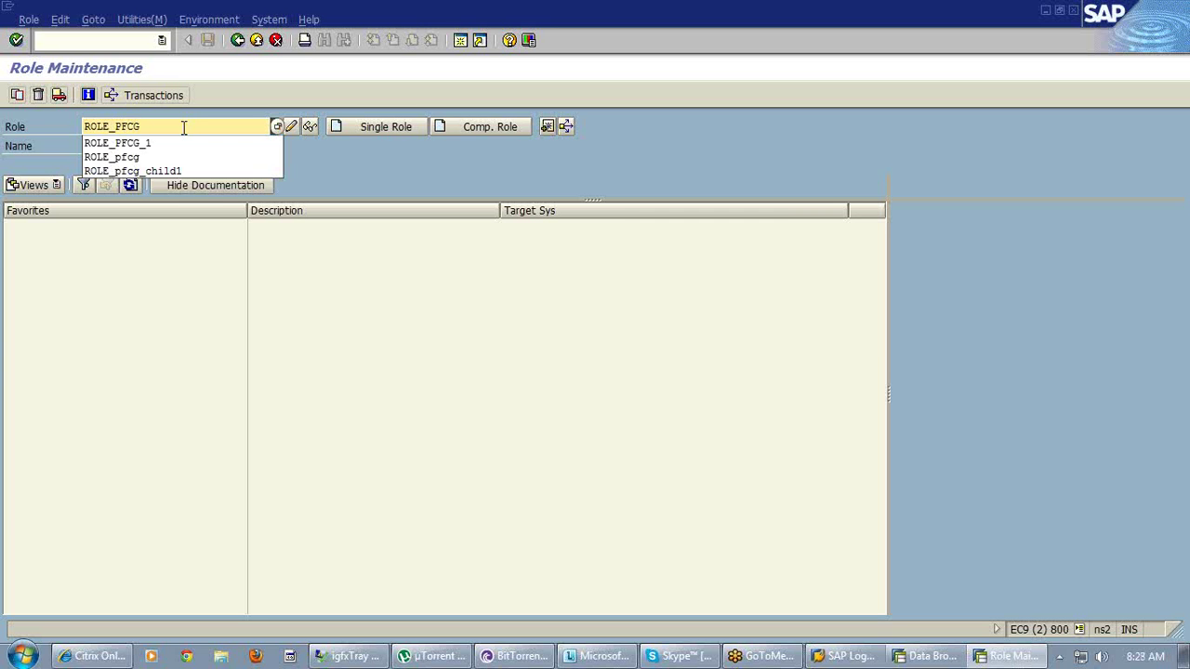
# - Exit role maintenance to SAP Easy Access and reopen it with transaction pfcg
pyautogui.click(238, 41)
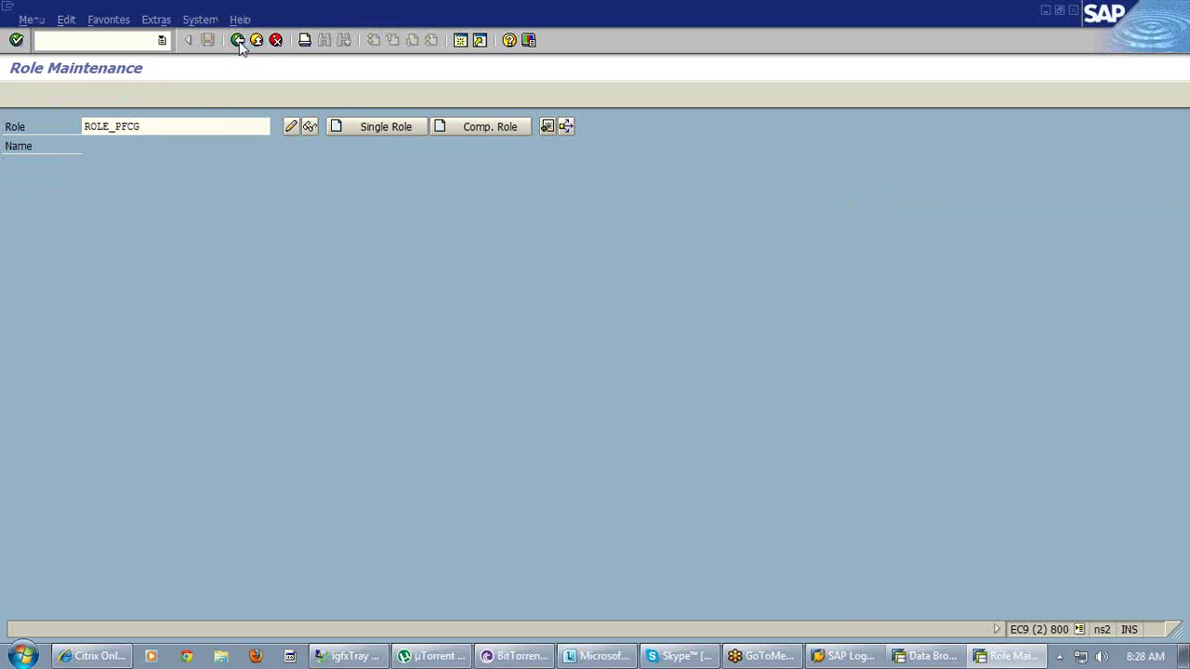
pyautogui.click(238, 41)
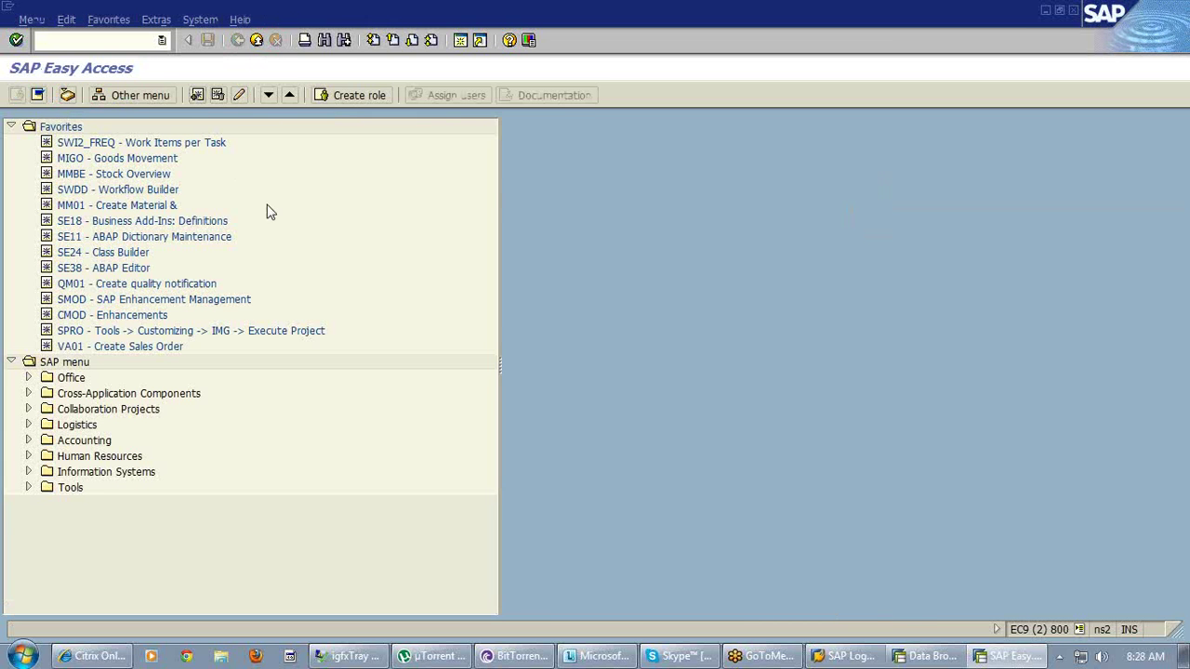
pyautogui.write('pfcg')
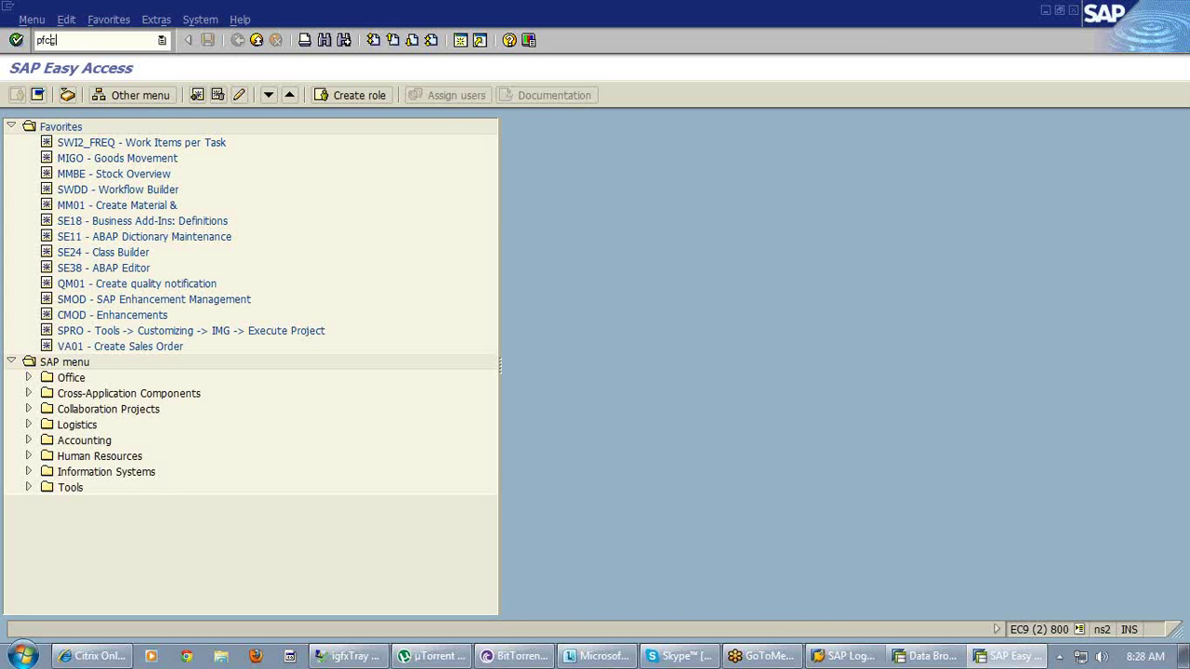
pyautogui.click(16, 41)
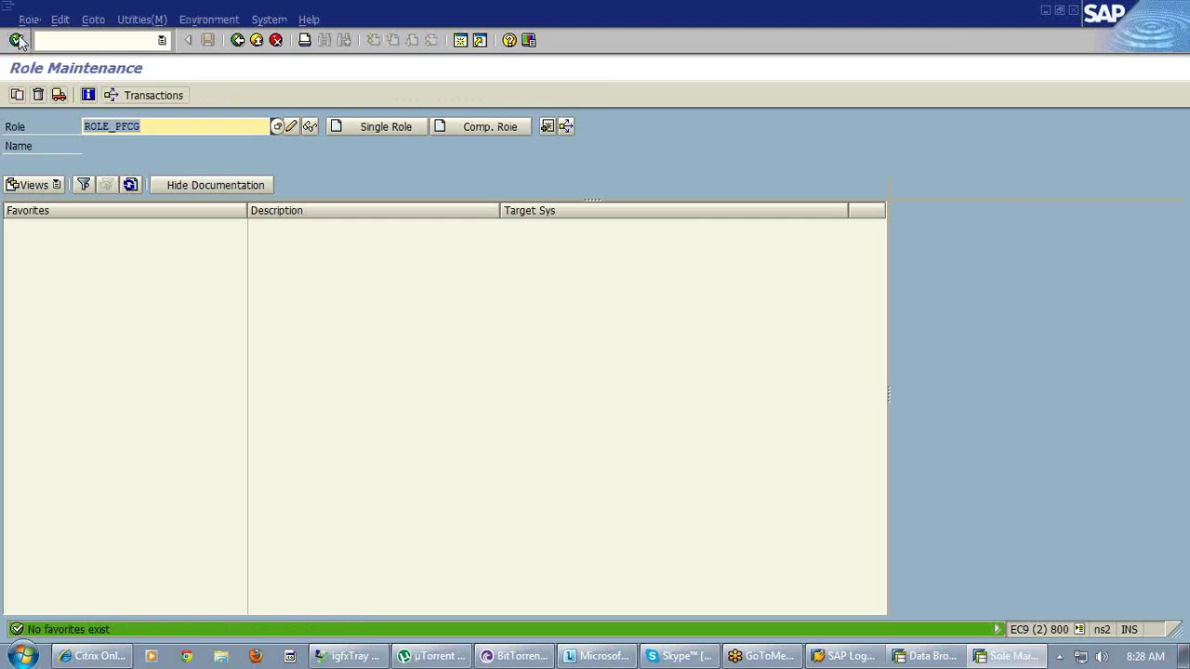
# - Display role ROLE_PFCG and view the transactions in its role menu
pyautogui.click(89, 40)
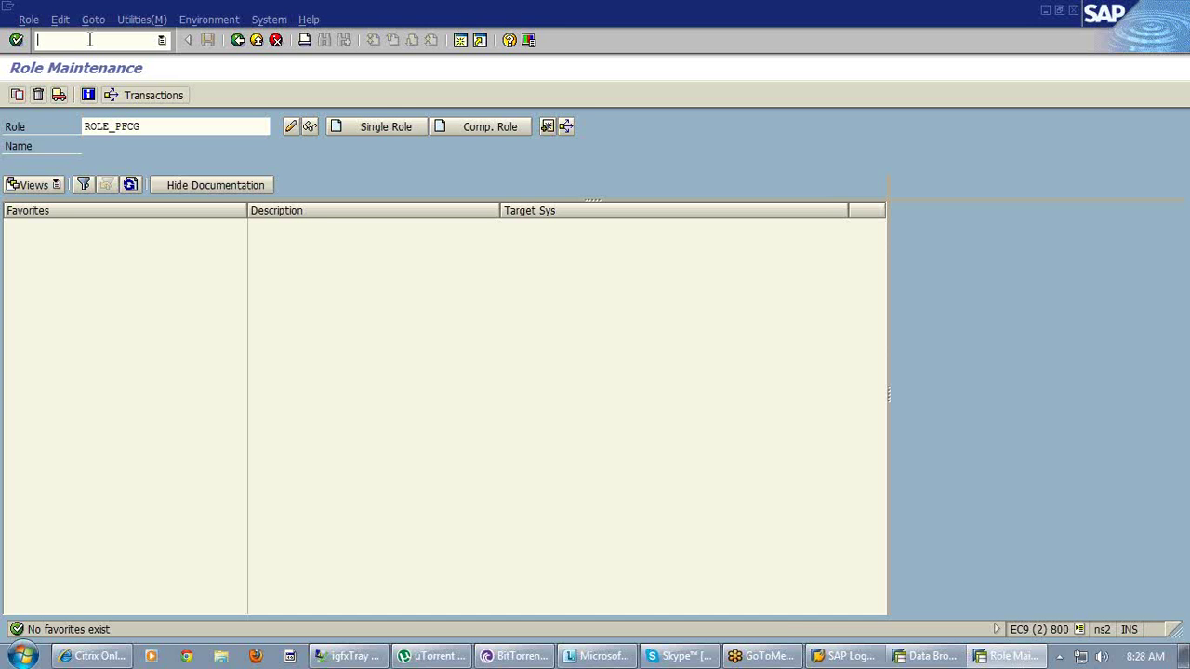
pyautogui.click(311, 130)
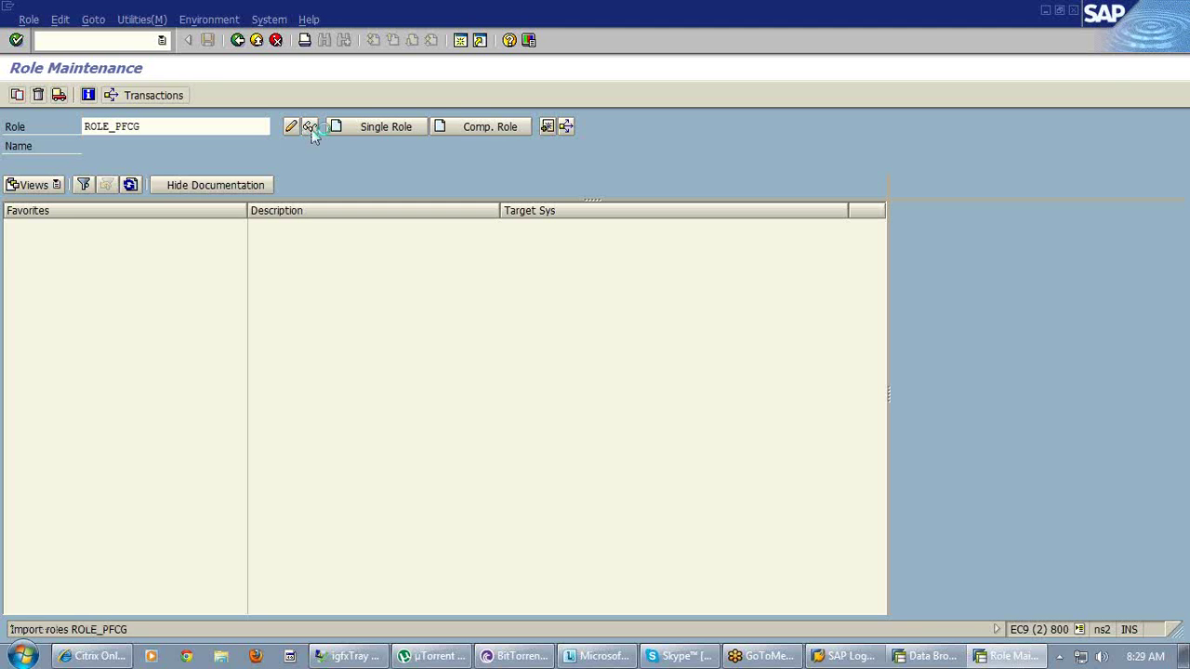
pyautogui.click(156, 205)
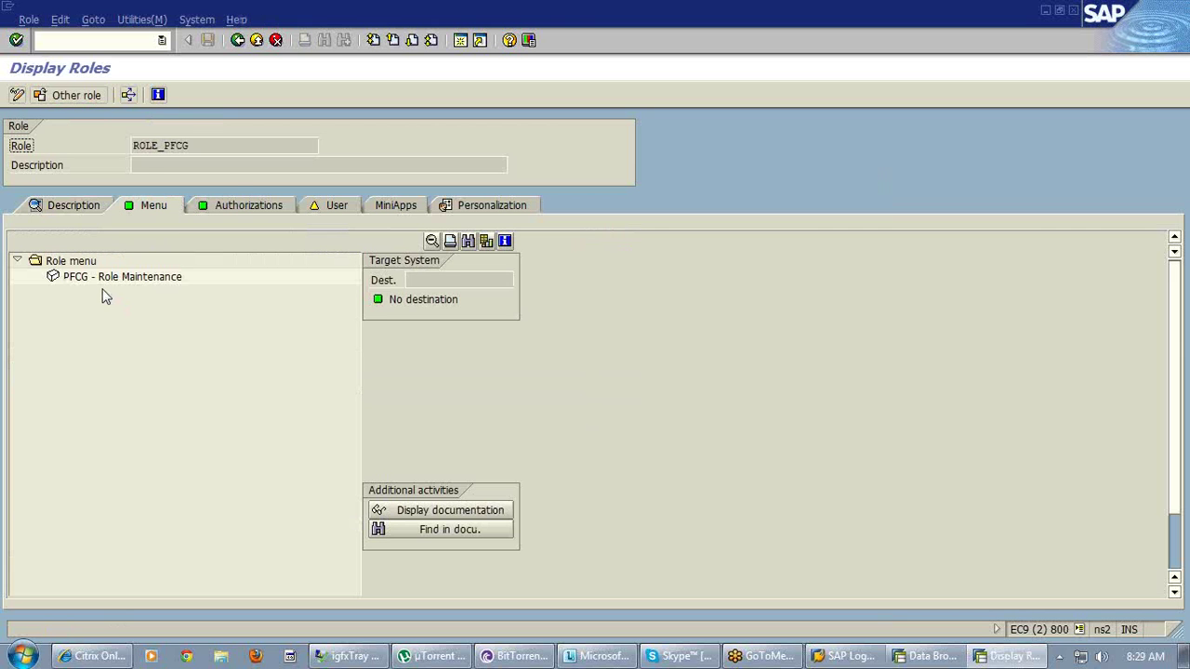
# - Display the authorization data of role ROLE_PFCG with technical names switched on
pyautogui.click(239, 205)
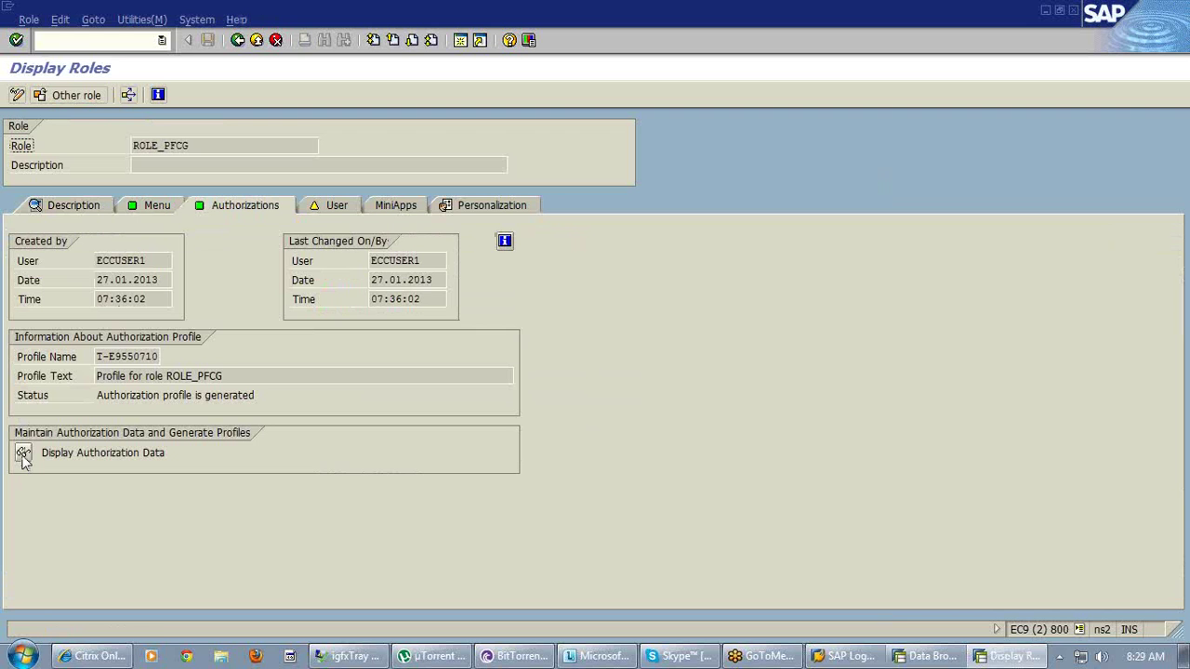
pyautogui.click(23, 453)
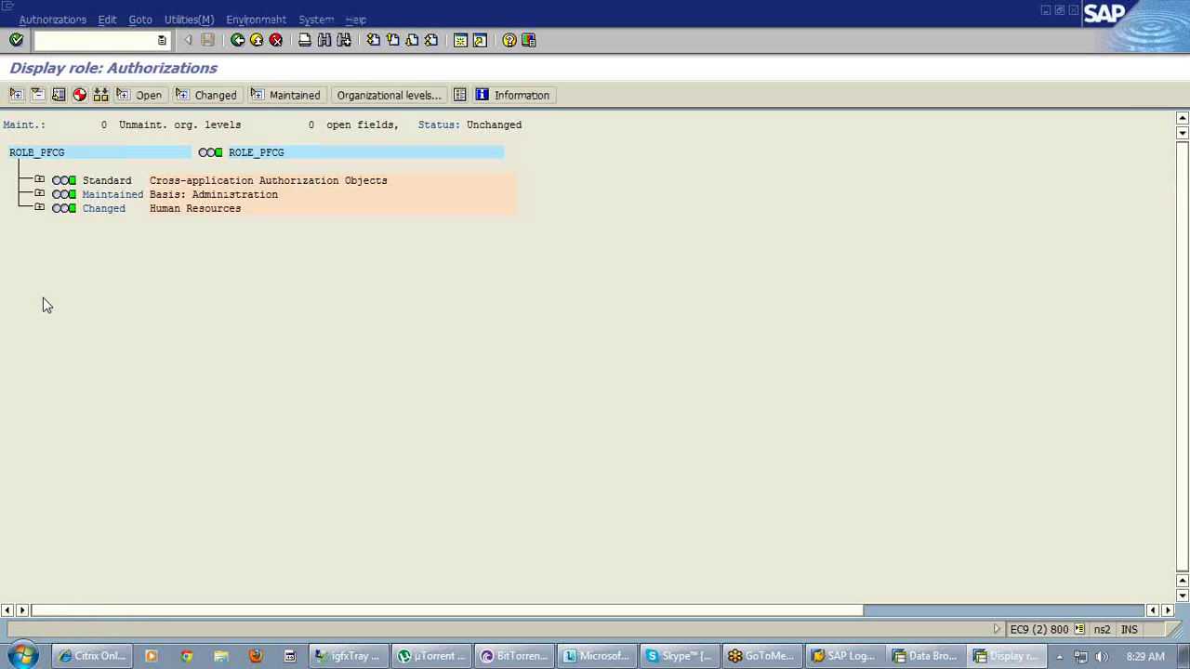
pyautogui.click(189, 19)
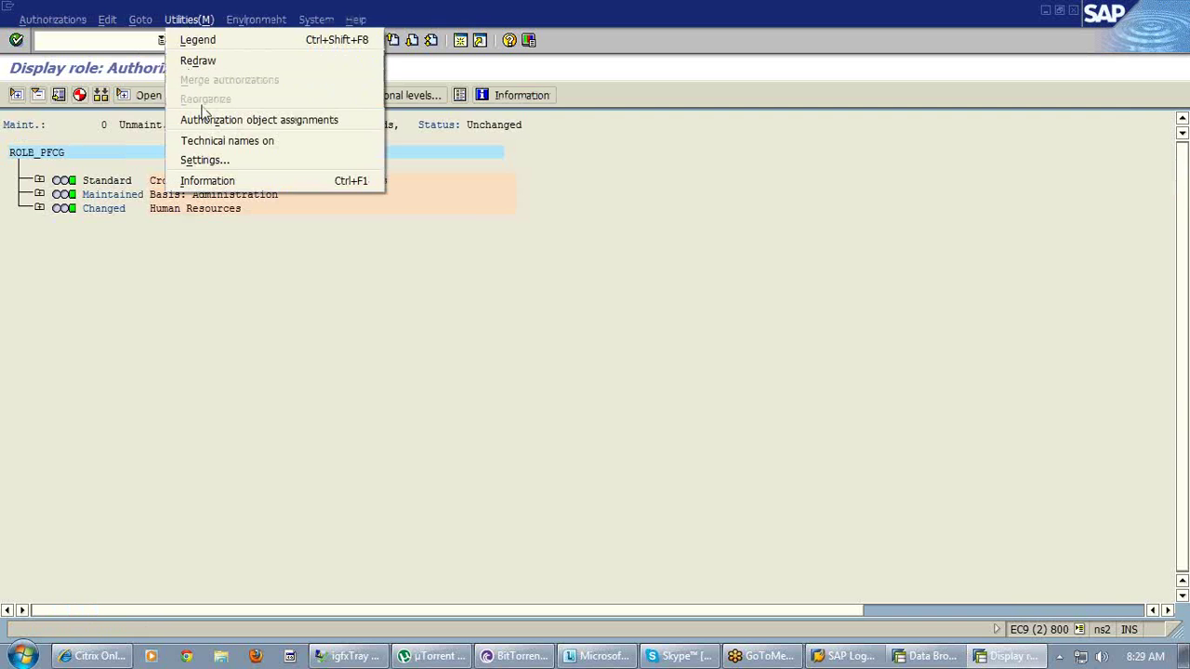
pyautogui.click(239, 147)
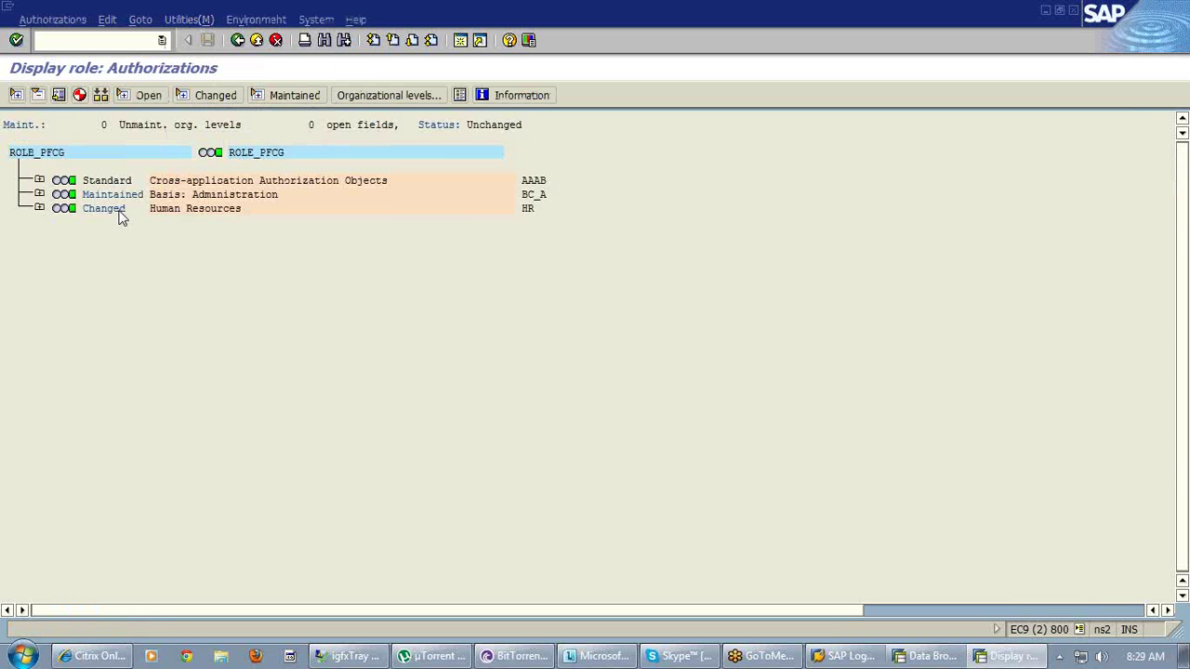
# - Expand the cross-application objects down to S_TCODE and examine its technical name, field name TCD and transaction code value
pyautogui.click(39, 181)
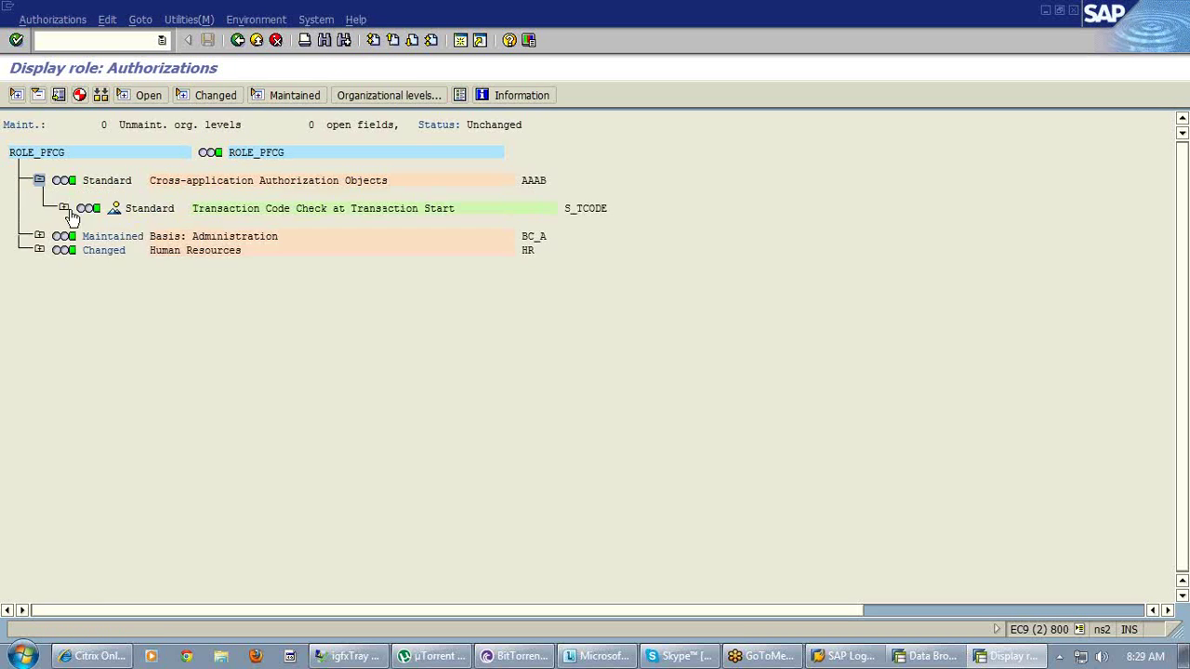
pyautogui.click(64, 208)
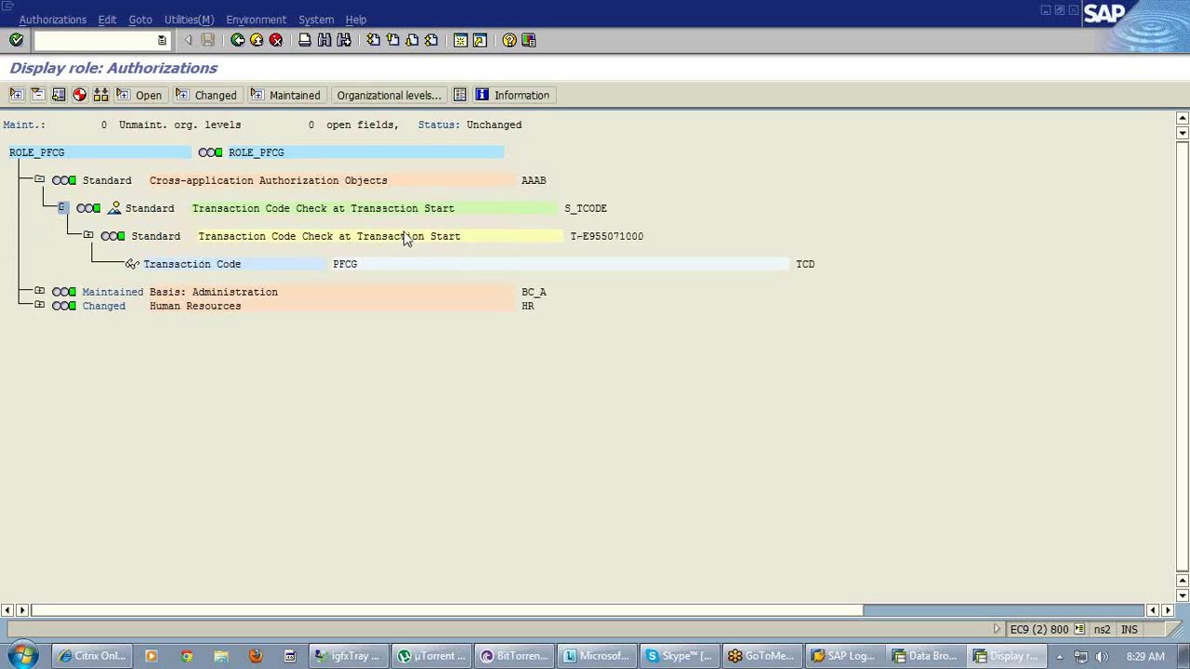
pyautogui.click(360, 268)
pyautogui.click(571, 211)
pyautogui.click(801, 265)
pyautogui.click(585, 210)
pyautogui.click(348, 267)
# - Switch to the Data Browser session for table AGR_1251 and filter by object s_tcode and field name tcd
pyautogui.click(897, 656)
pyautogui.click(920, 592)
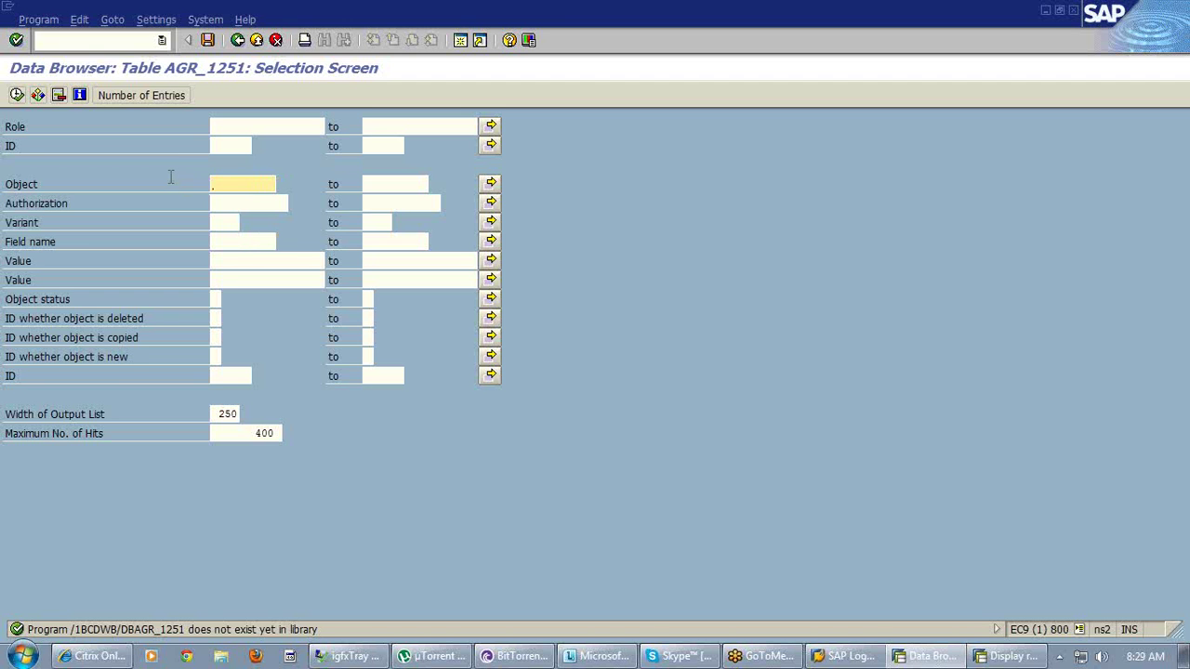
pyautogui.write('a')
pyautogui.write('_')
pyautogui.write('tc')
pyautogui.write('ode')
pyautogui.click(228, 239)
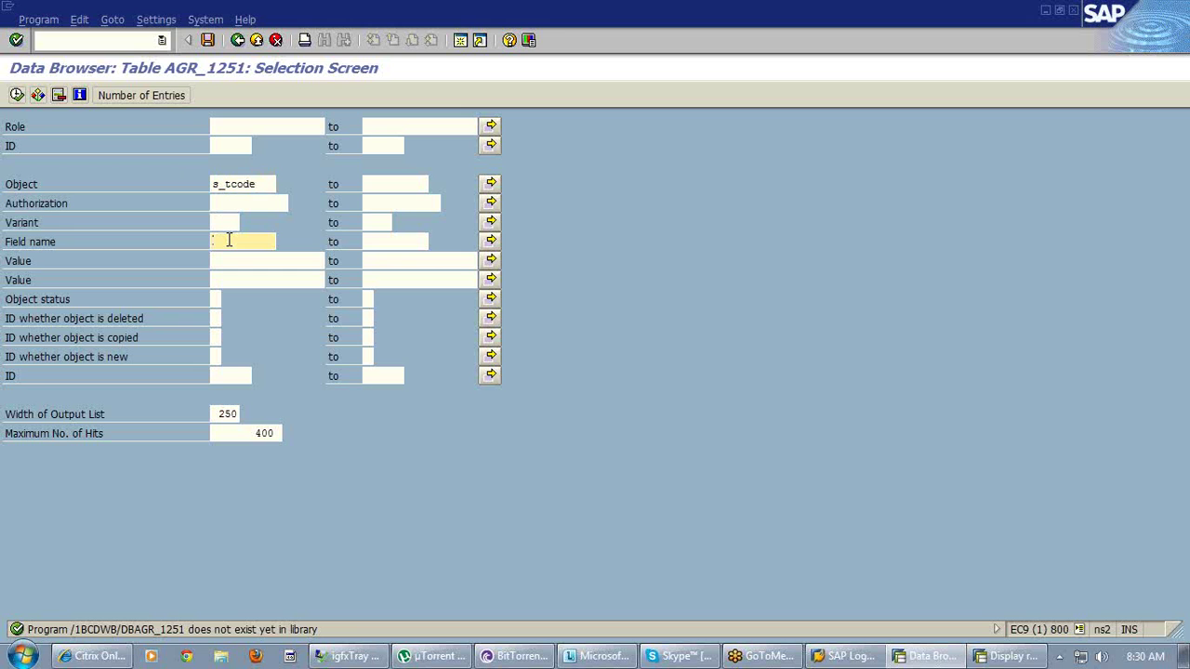
pyautogui.write('tco')
# - Set the first authorization value to PFCG, run the selection and locate ROLE_PFCG in the results
pyautogui.click(228, 260)
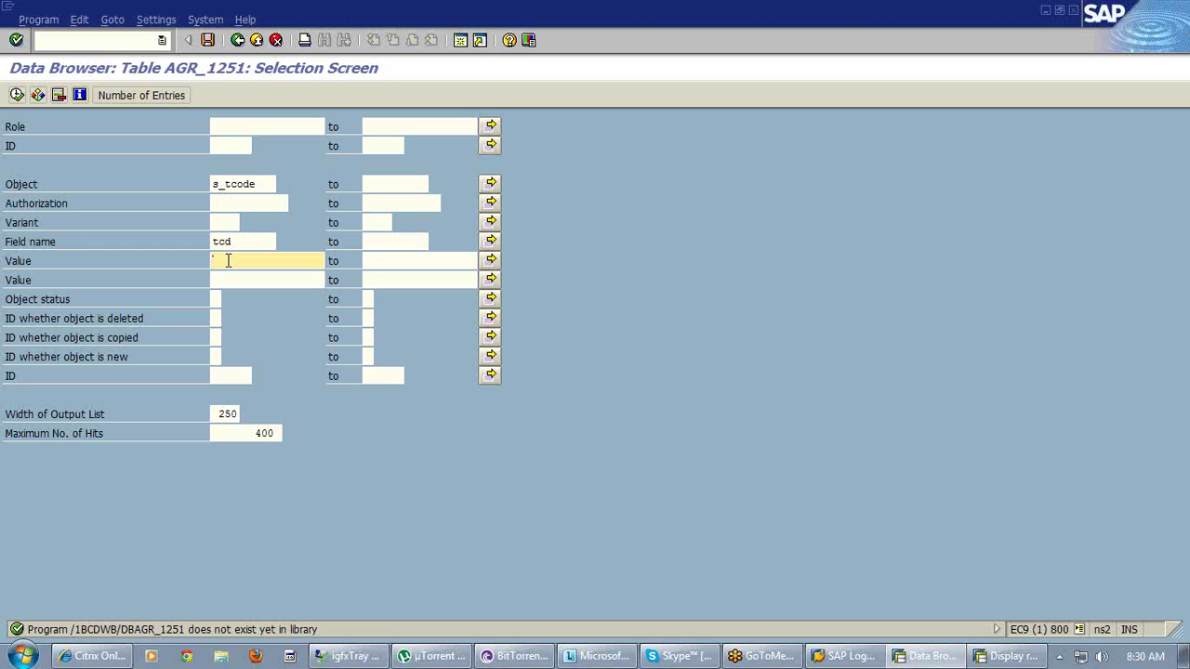
pyautogui.write('P')
pyautogui.write('roc')
pyautogui.click(16, 95)
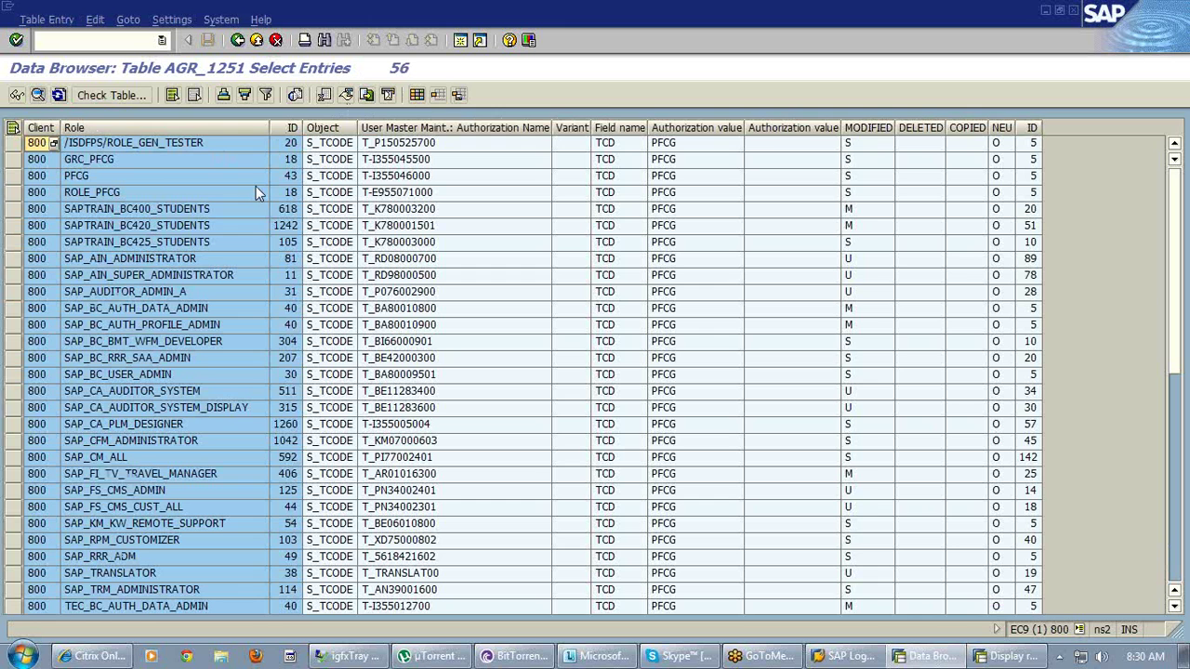
pyautogui.click(102, 196)
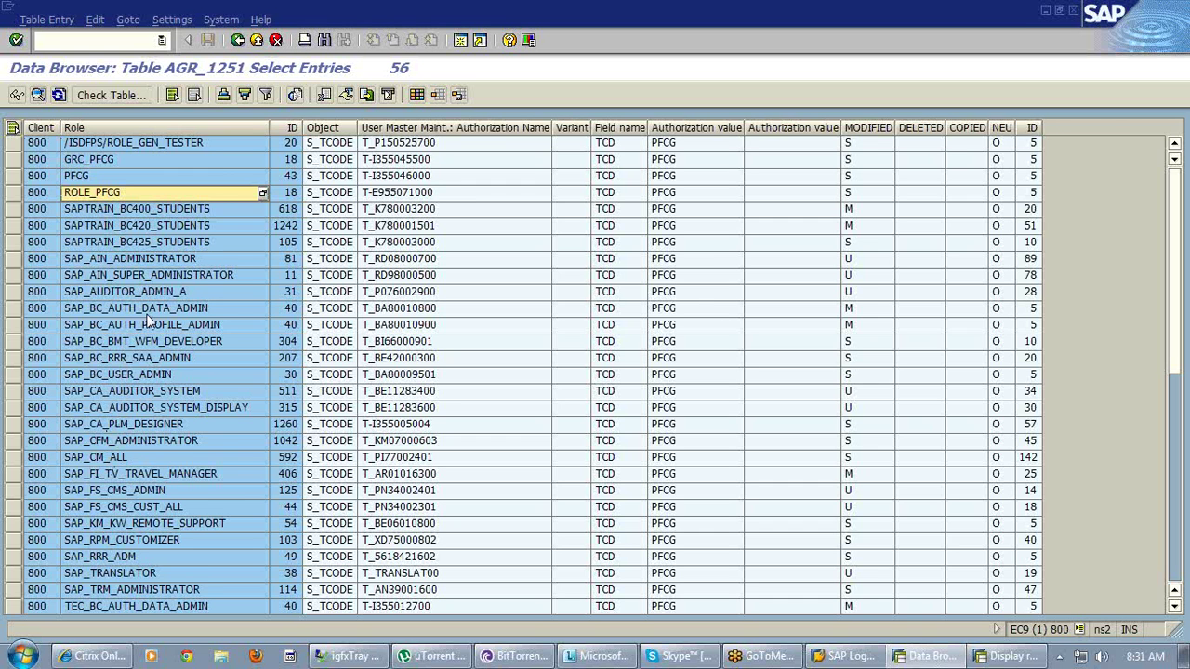
# - Rerun the same AGR_1251 selection and review the roles containing PFCG through the end of the list and back
pyautogui.click(235, 43)
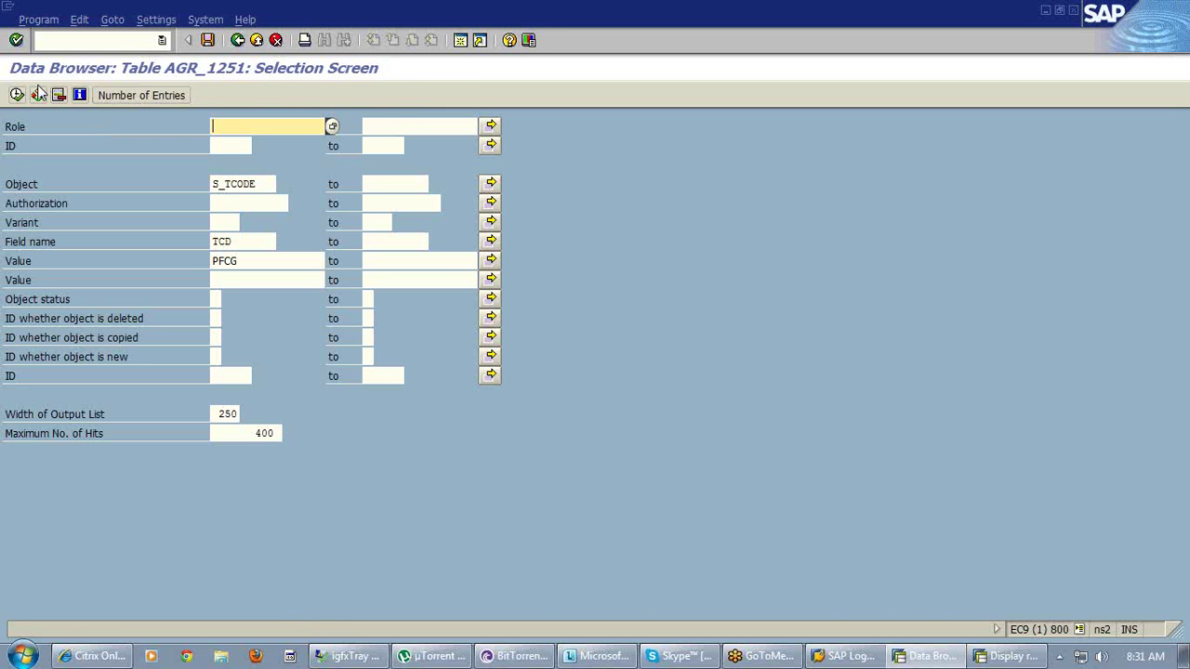
pyautogui.click(17, 96)
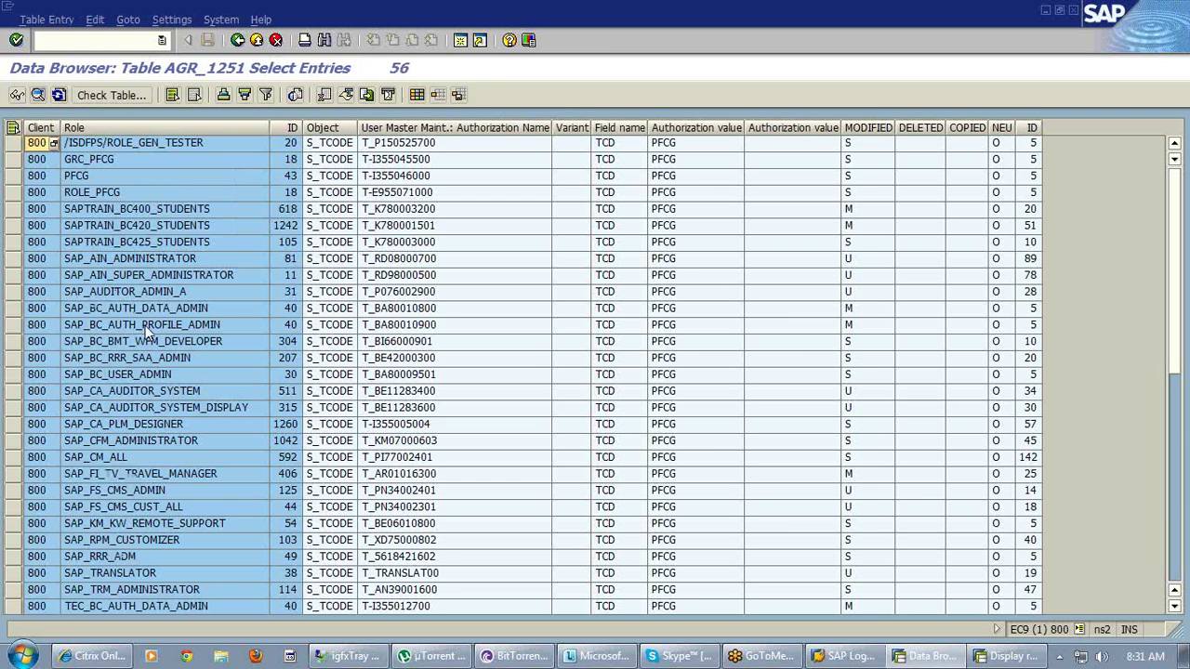
pyautogui.click(139, 424)
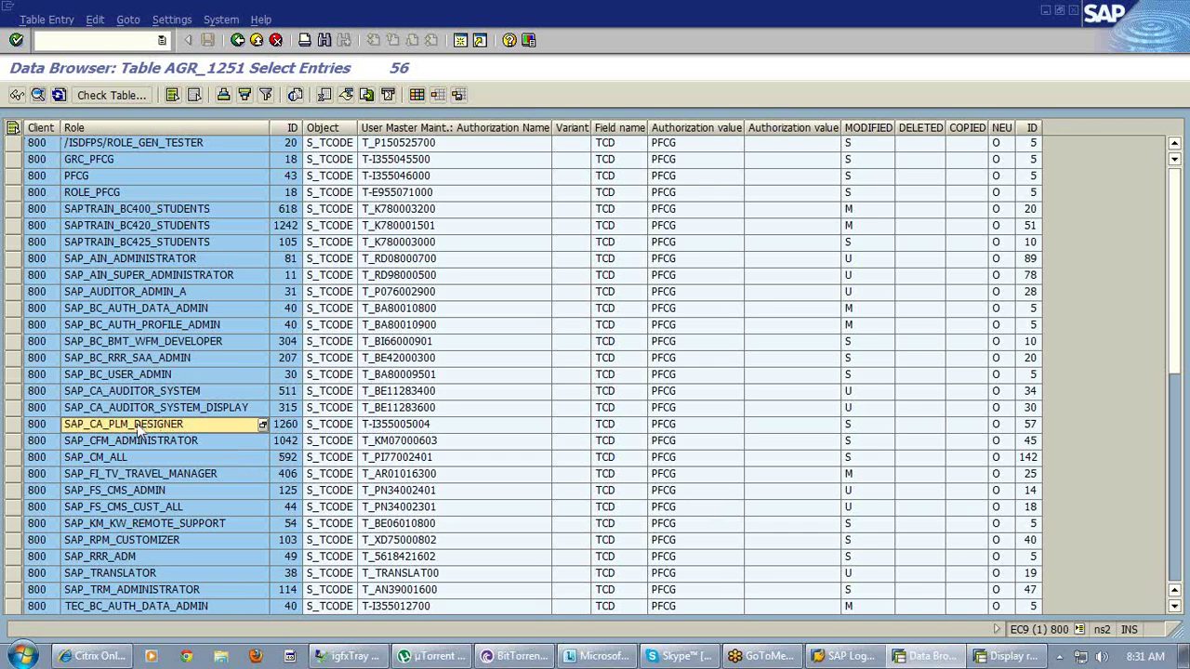
pyautogui.press('Down')
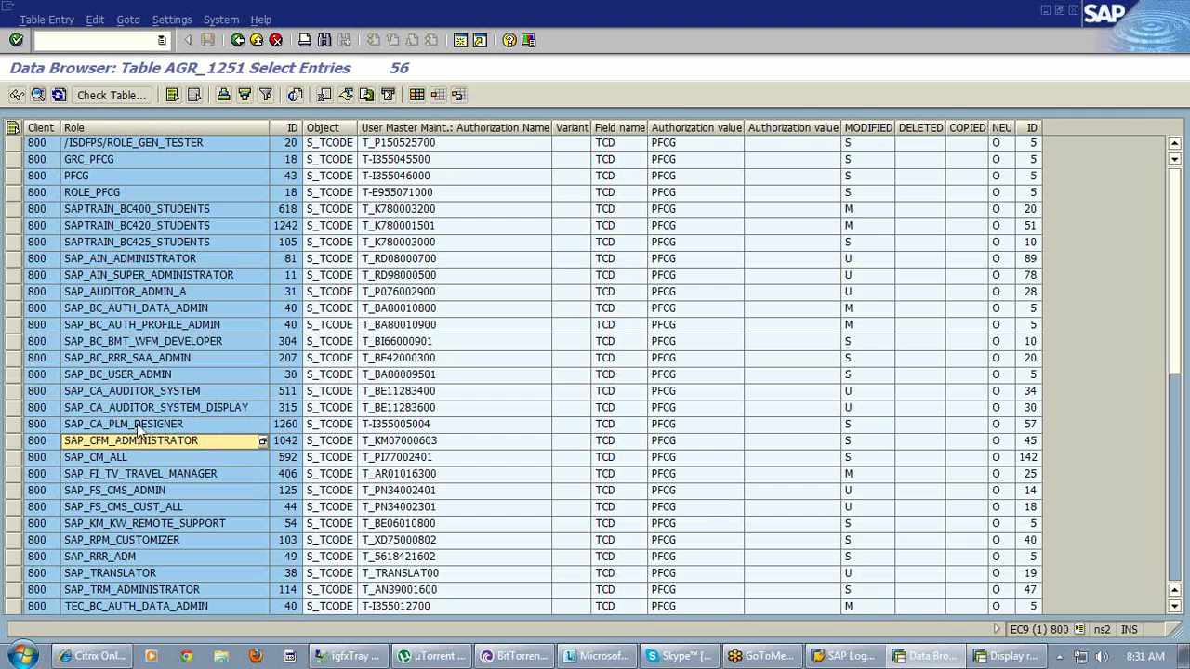
pyautogui.press('Down')
pyautogui.press('Down')
pyautogui.press('Down')
pyautogui.press('Down')
pyautogui.press('Down')
pyautogui.press('Down')
pyautogui.press('Down')
pyautogui.press('Down')
pyautogui.press('Down')
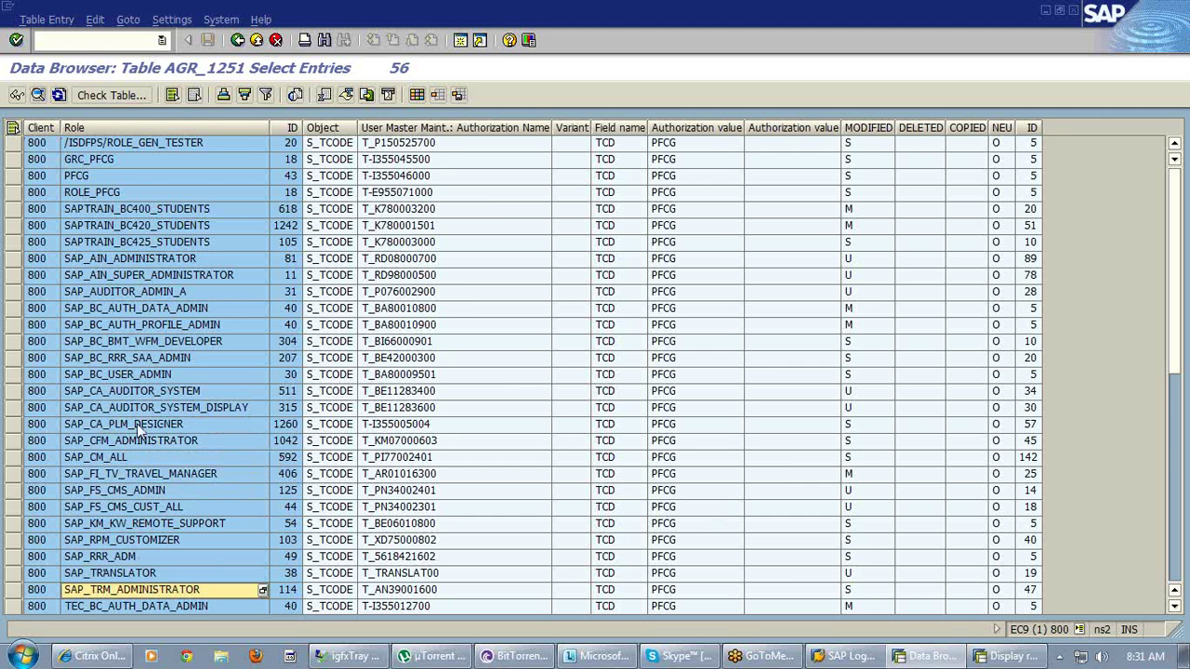
pyautogui.press('Down')
pyautogui.press('Down')
pyautogui.press('Down')
pyautogui.press('Down')
pyautogui.press('Down')
pyautogui.press('Down')
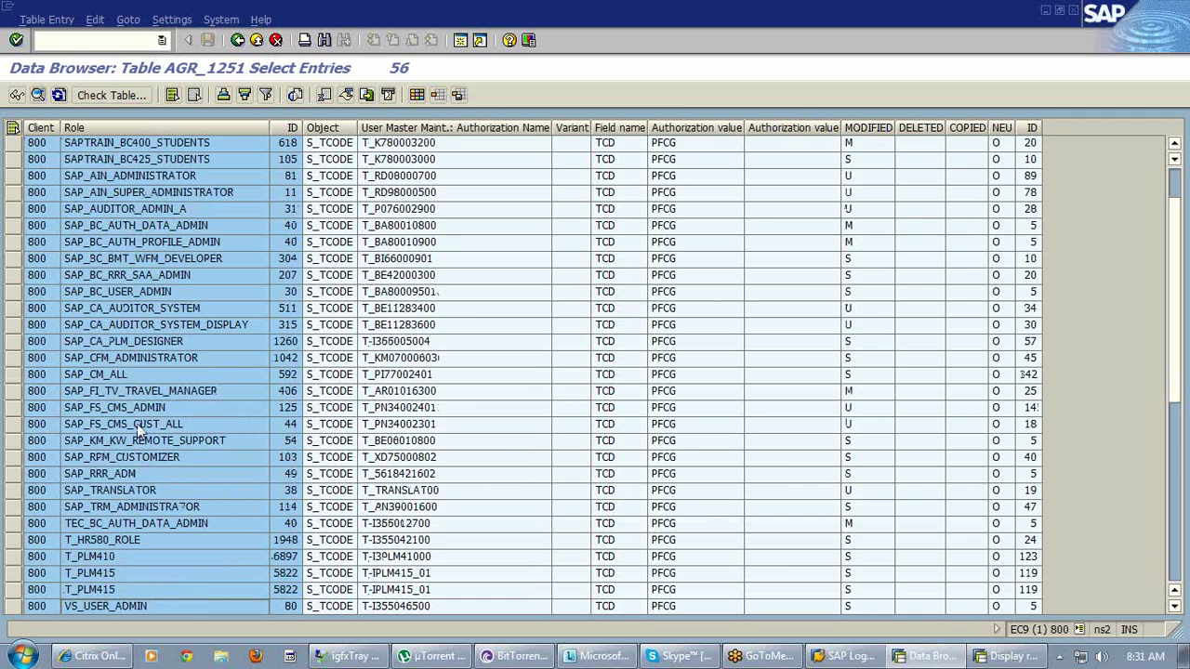
pyautogui.press('Down')
pyautogui.press('Down')
pyautogui.press('Down')
pyautogui.press('Down')
pyautogui.press('Down')
pyautogui.press('Down')
pyautogui.press('Down')
pyautogui.press('Down')
pyautogui.press('Down')
pyautogui.press('Down')
pyautogui.press('Down')
pyautogui.press('Down')
pyautogui.press('Down')
pyautogui.press('Down')
pyautogui.press('Down')
pyautogui.press('Down')
pyautogui.press('Down')
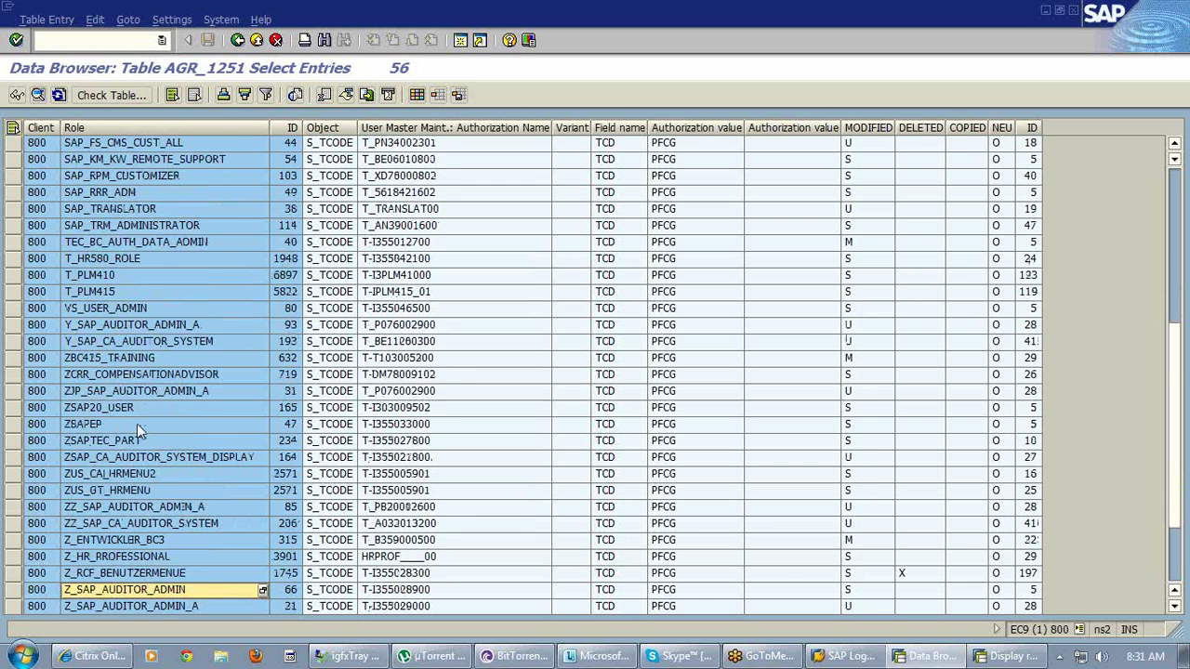
pyautogui.press('Down')
pyautogui.press('Down')
pyautogui.press('Down')
pyautogui.press('Down')
pyautogui.press('Down')
pyautogui.press('Down')
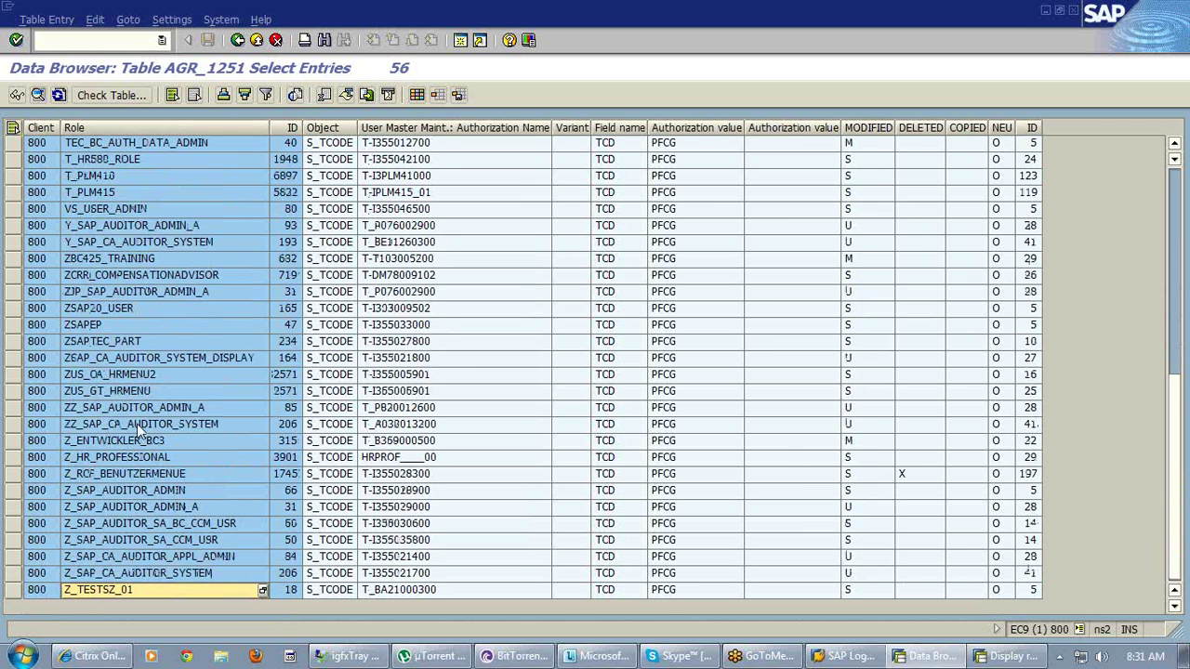
pyautogui.press('Up')
pyautogui.press('Up')
pyautogui.press('Up')
pyautogui.press('Up')
pyautogui.press('Up')
pyautogui.press('Up')
pyautogui.press('Up')
pyautogui.press('Up')
pyautogui.press('Up')
pyautogui.press('Up')
pyautogui.press('Up')
pyautogui.press('Up')
pyautogui.press('Up')
pyautogui.press('Up')
pyautogui.press('Up')
pyautogui.press('Up')
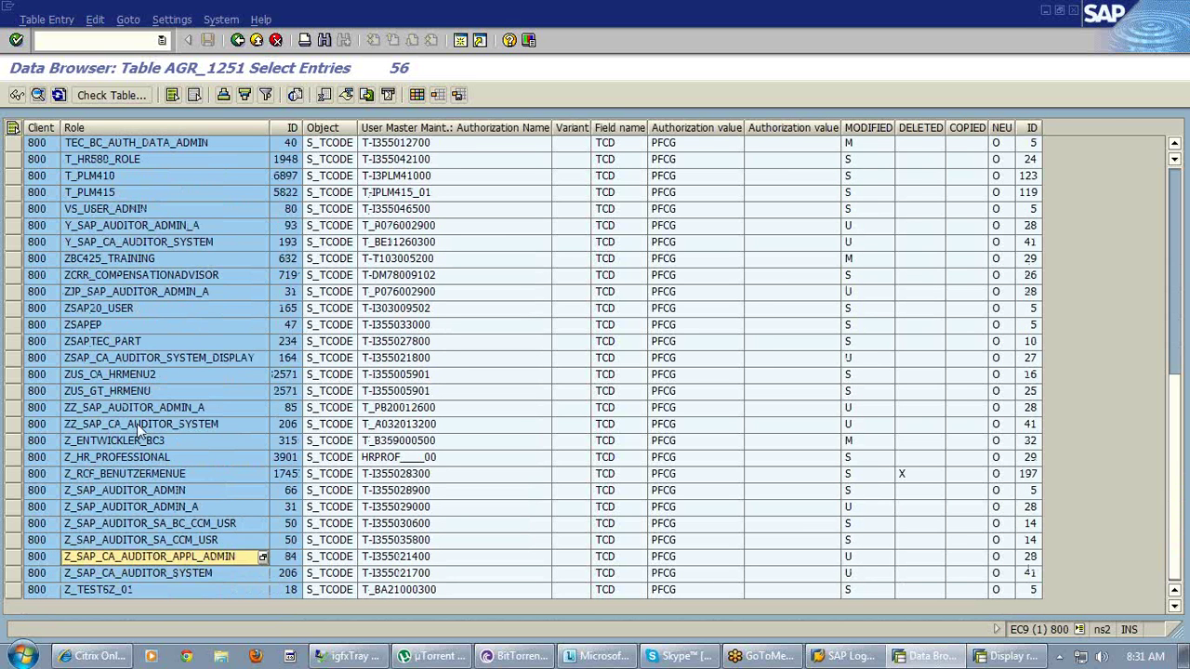
pyautogui.press('Up')
pyautogui.press('Up')
pyautogui.press('Up')
pyautogui.press('Up')
pyautogui.press('Up')
pyautogui.press('Up')
pyautogui.press('Up')
pyautogui.press('Up')
pyautogui.press('Up')
pyautogui.press('Up')
pyautogui.press('Up')
pyautogui.press('Up')
pyautogui.press('Up')
pyautogui.press('Up')
pyautogui.press('Up')
pyautogui.press('Up')
pyautogui.press('Up')
pyautogui.press('Up')
pyautogui.press('Up')
pyautogui.press('Up')
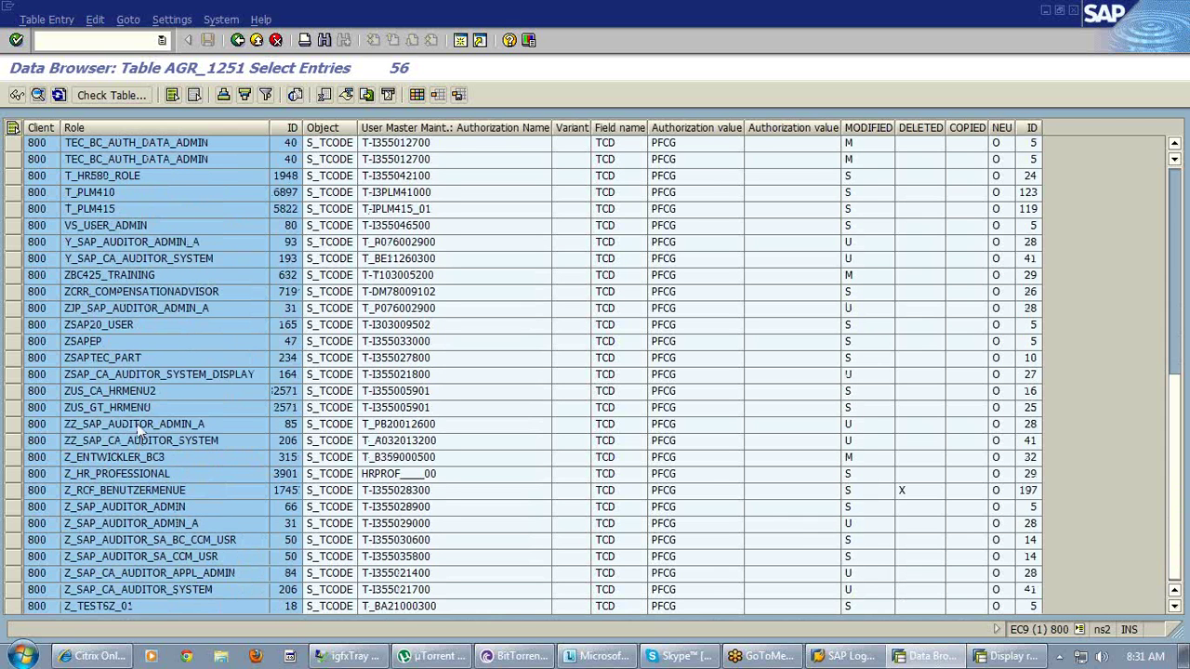
pyautogui.press('Up')
pyautogui.press('Up')
pyautogui.press('Up')
pyautogui.press('Up')
pyautogui.press('Up')
pyautogui.press('Up')
pyautogui.press('Up')
pyautogui.press('Up')
pyautogui.press('Up')
pyautogui.press('Up')
pyautogui.press('Up')
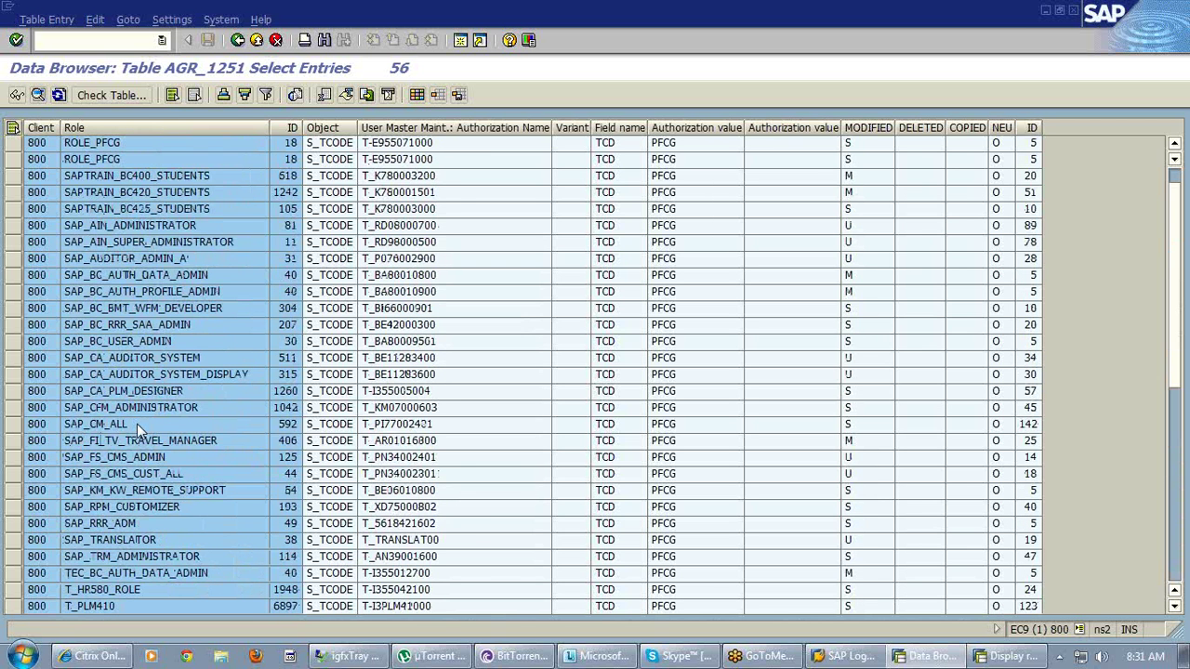
pyautogui.press('Up')
pyautogui.press('Up')
# - Return to the AGR_1251 selection, change the authorization value to VA01 and run it
pyautogui.click(237, 40)
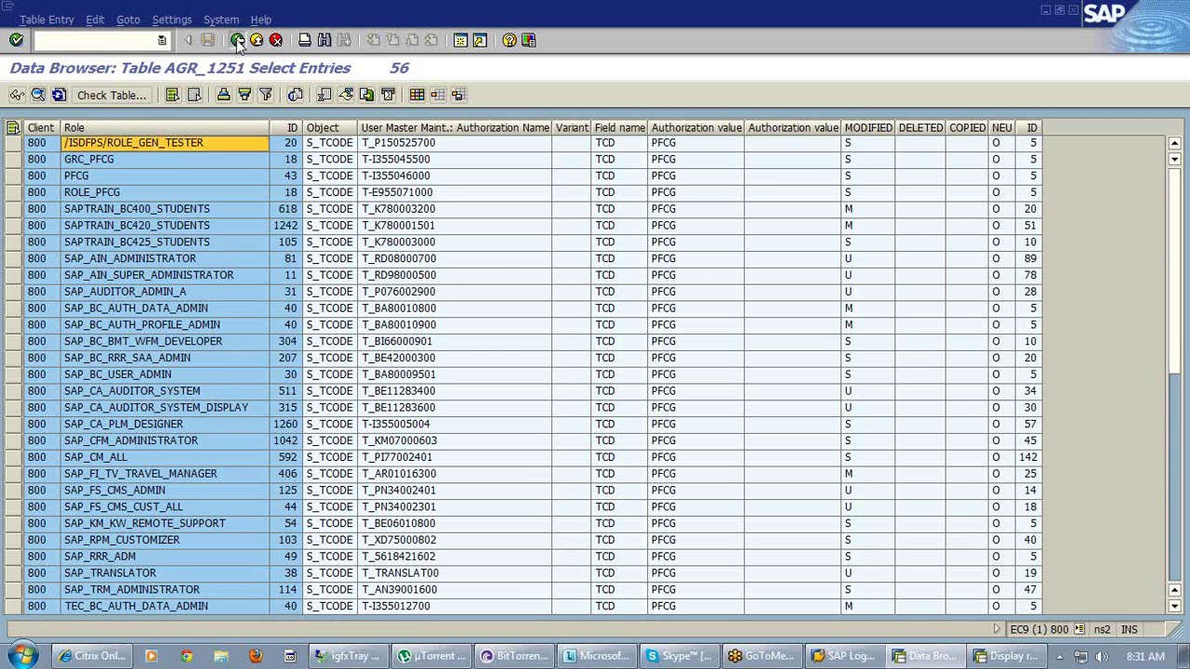
pyautogui.click(244, 260)
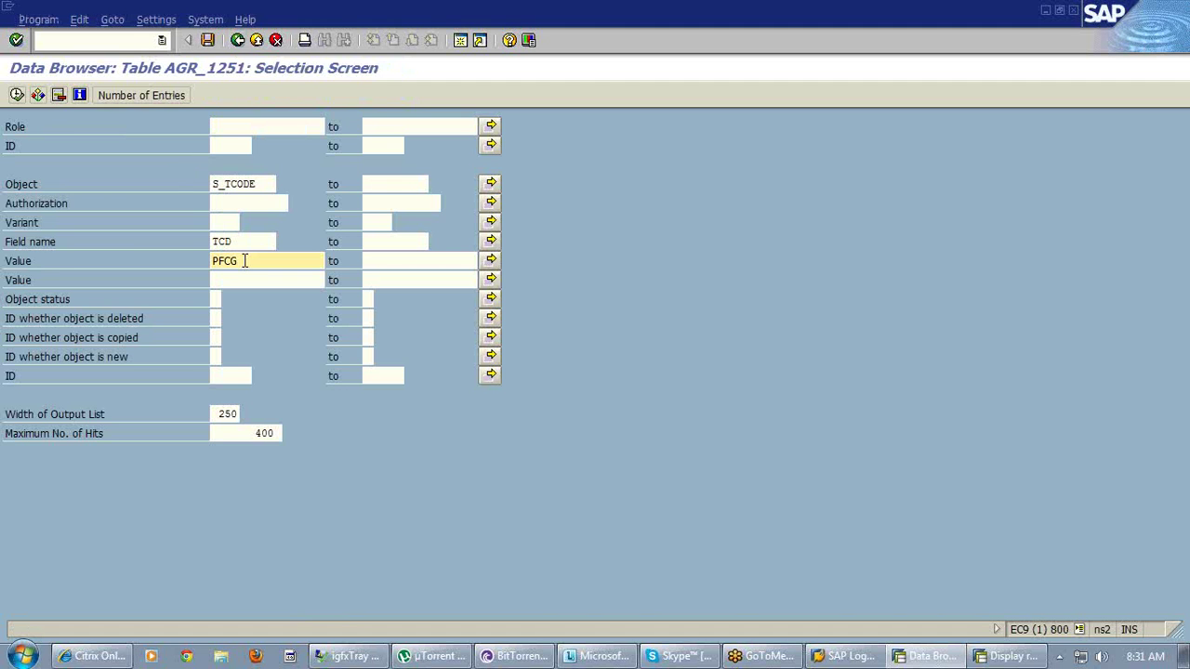
pyautogui.press('BackSpace')
pyautogui.press('BackSpace')
pyautogui.press('BackSpace')
pyautogui.press('BackSpace')
pyautogui.write('VA01')
pyautogui.click(16, 96)
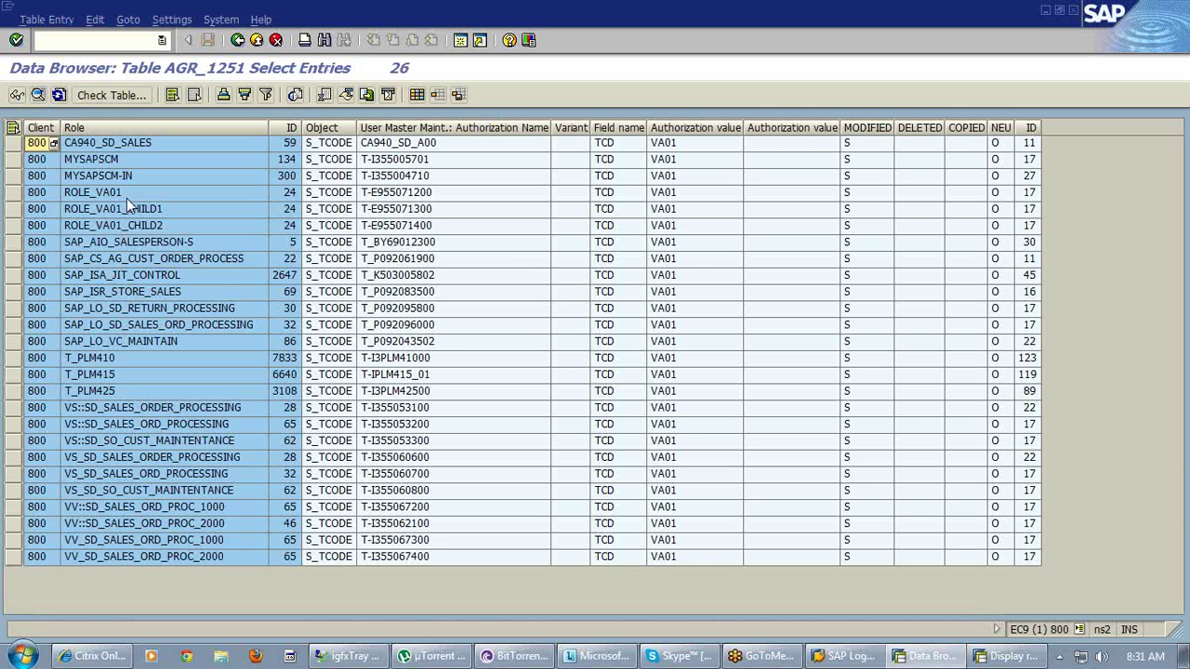
# - Examine the result entries for ROLE_VA01, ROLE_VA01_CHILD1 and ROLE_VA01_CHILD2
pyautogui.click(119, 196)
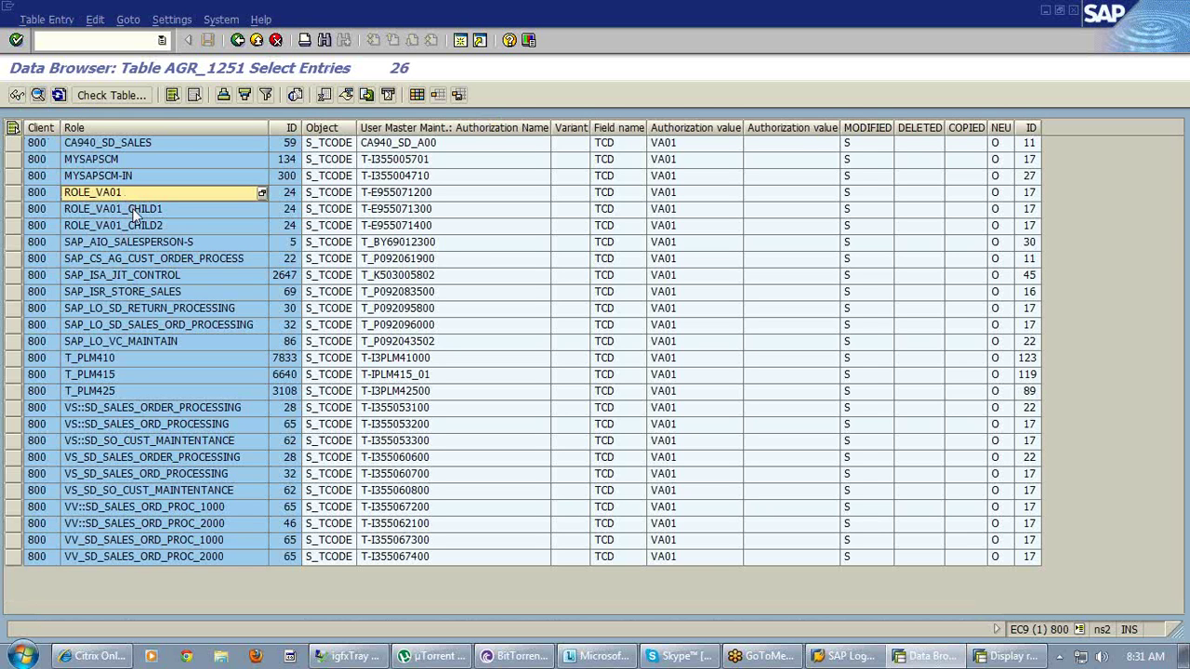
pyautogui.click(135, 210)
pyautogui.click(139, 226)
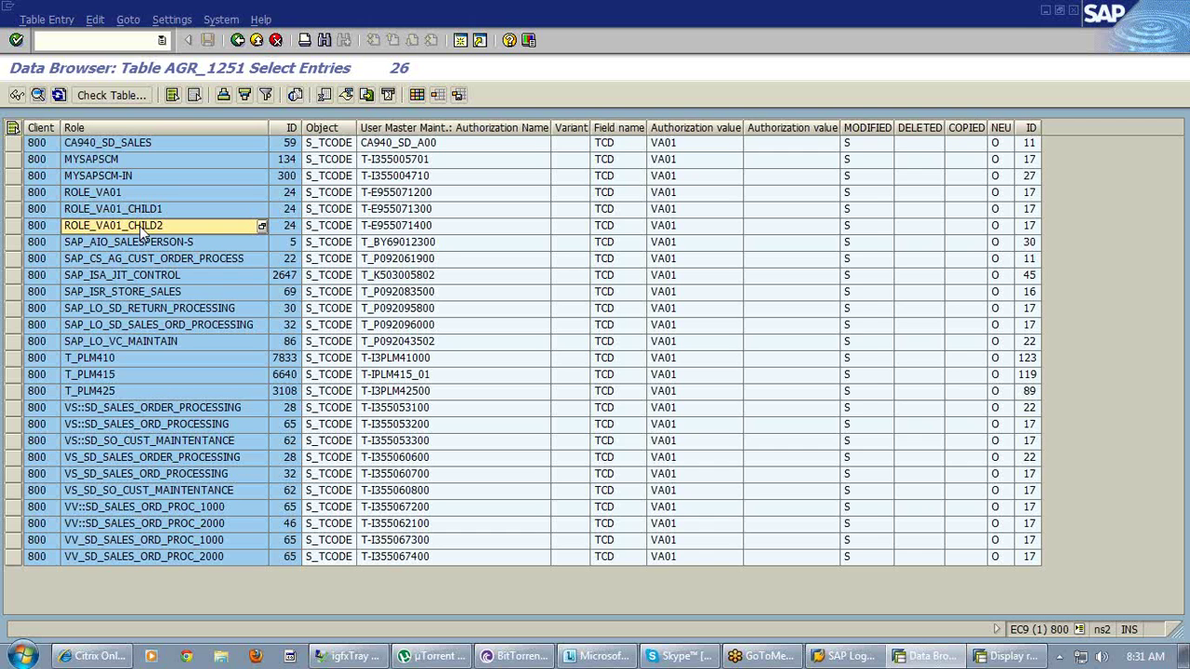
# - Go back to the Data Browser's initial screen and open the selection for table AGR_1252
pyautogui.click(237, 41)
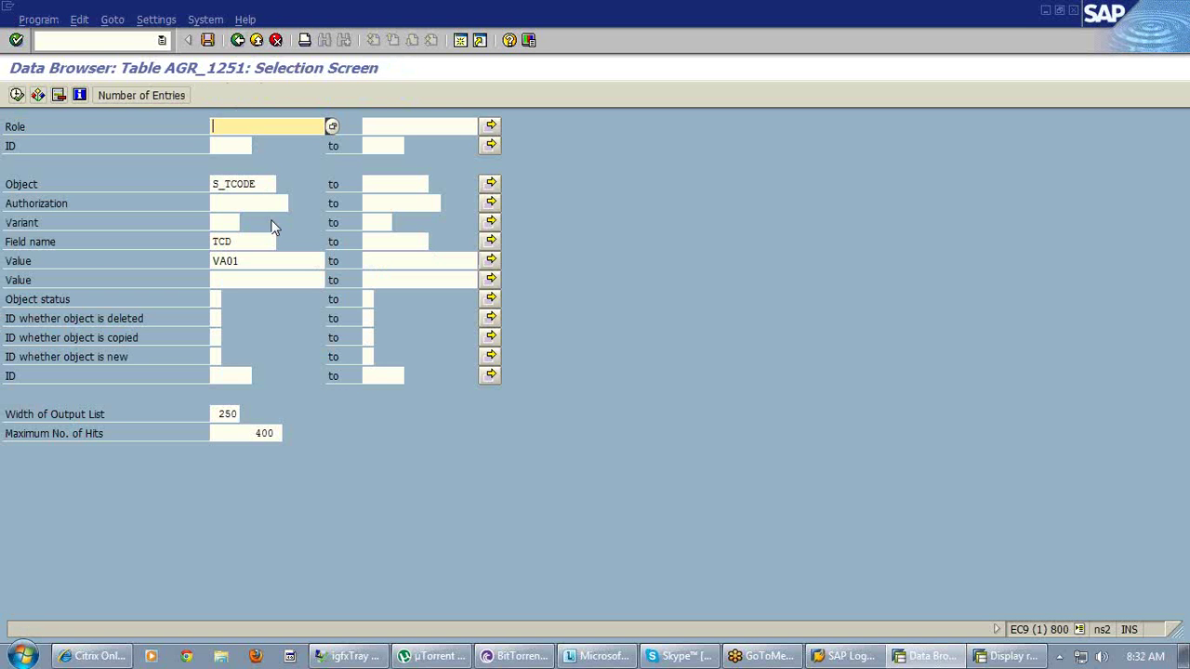
pyautogui.click(239, 41)
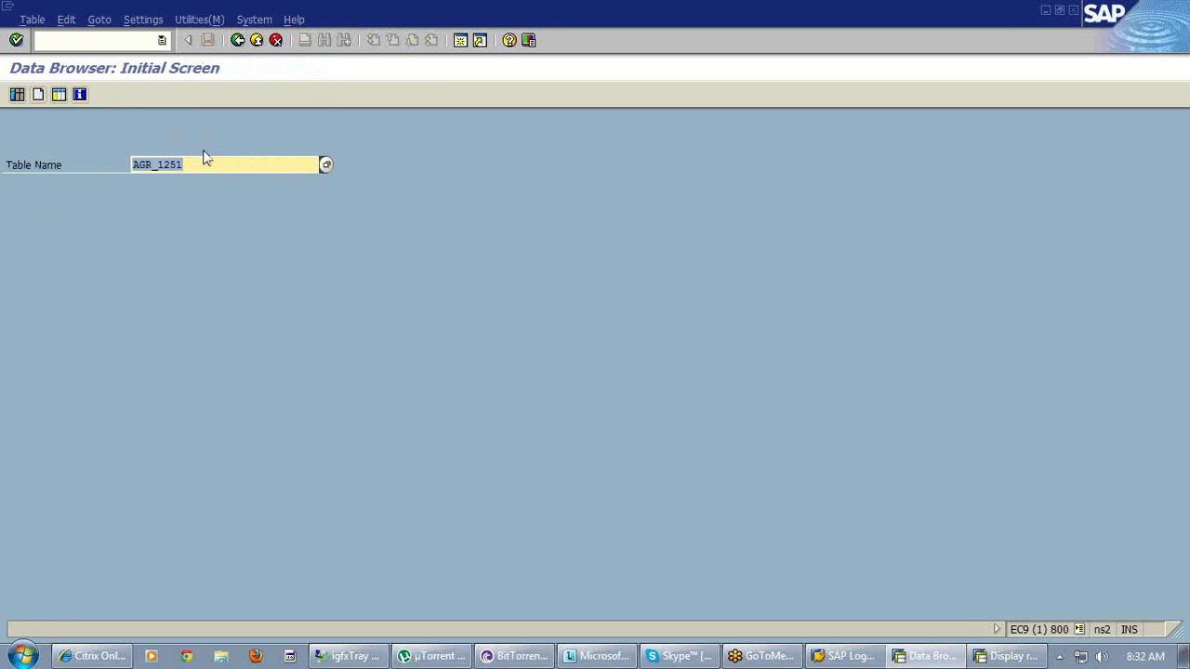
pyautogui.click(204, 163)
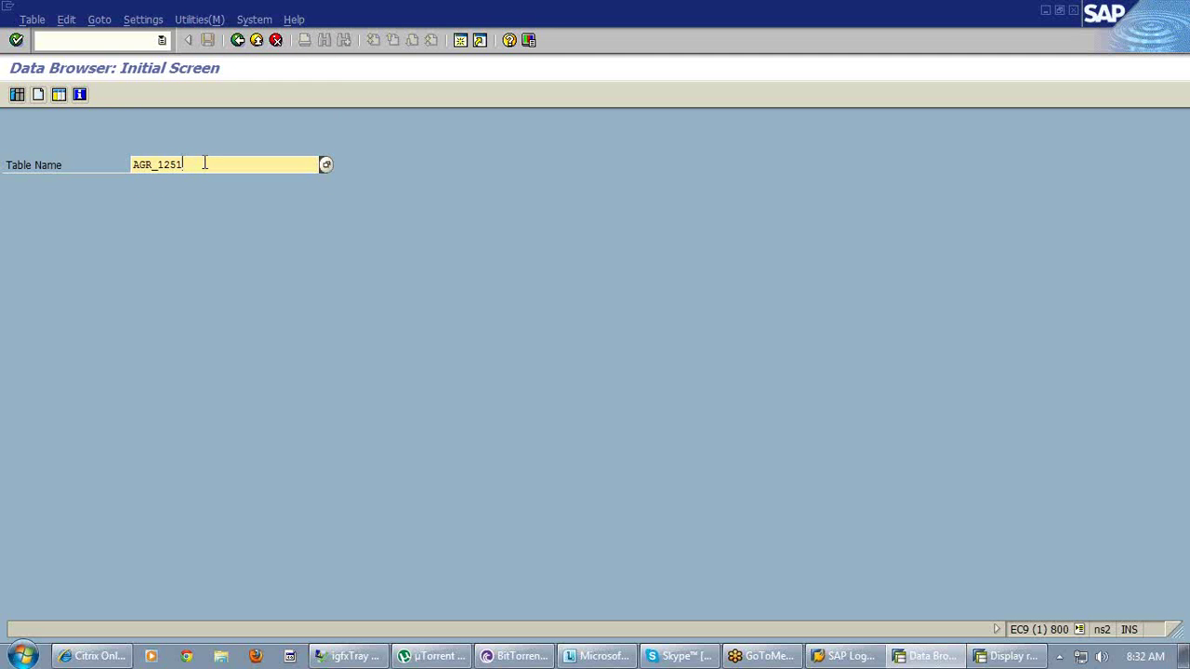
pyautogui.press('BackSpace')
pyautogui.write('2')
pyautogui.click(16, 96)
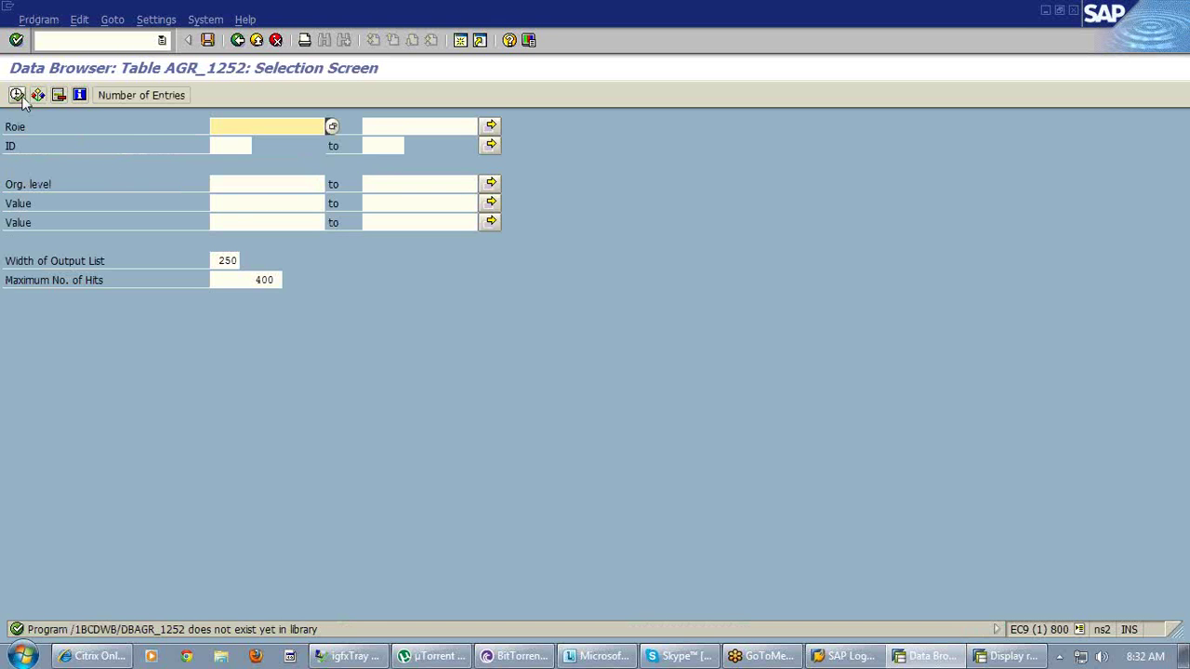
# - Run the AGR_1252 selection for organizational level $BUKRS (company code) with value 0001, and highlight the role column in the results
pyautogui.click(229, 183)
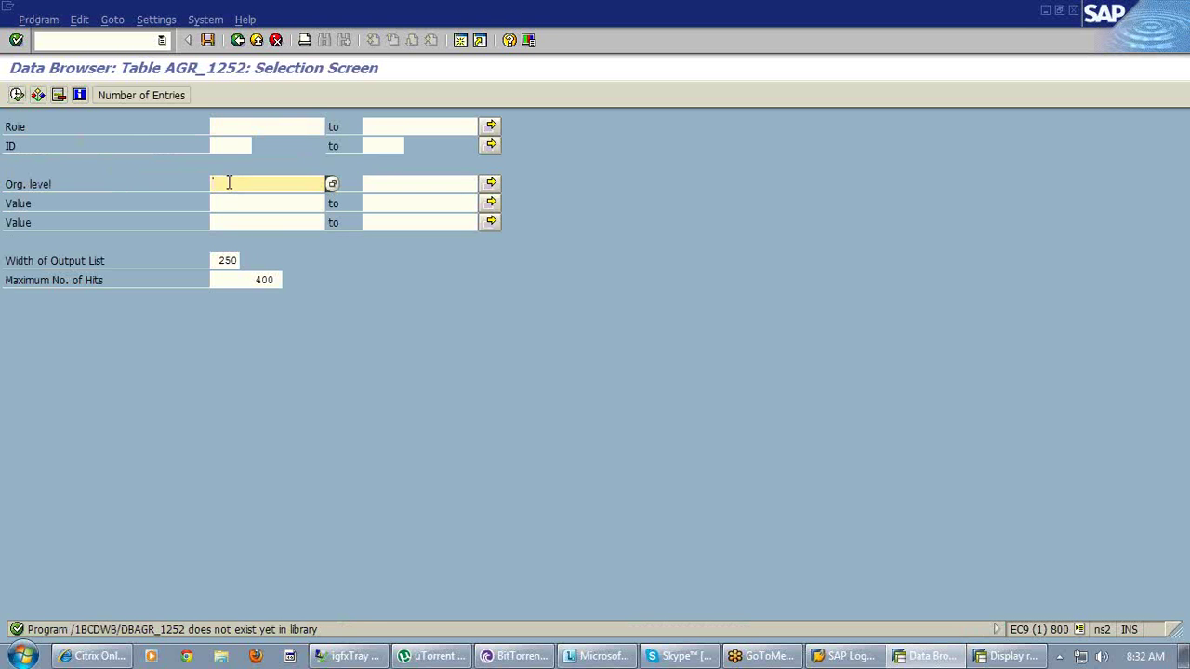
pyautogui.click(332, 185)
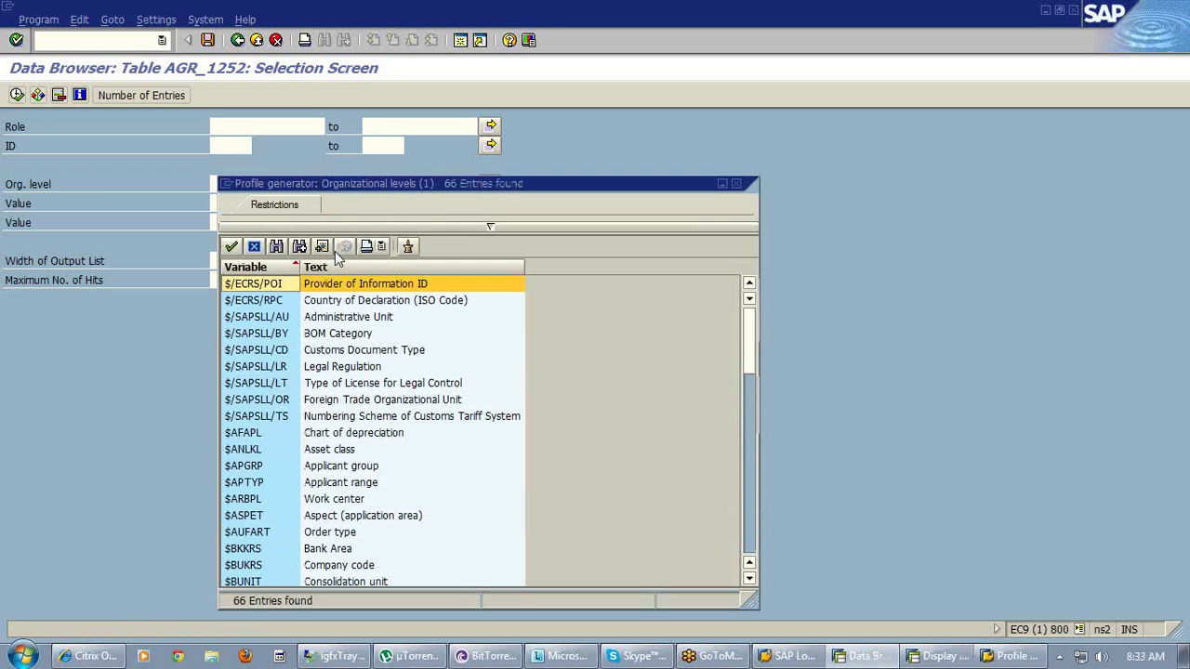
pyautogui.doubleClick(252, 567)
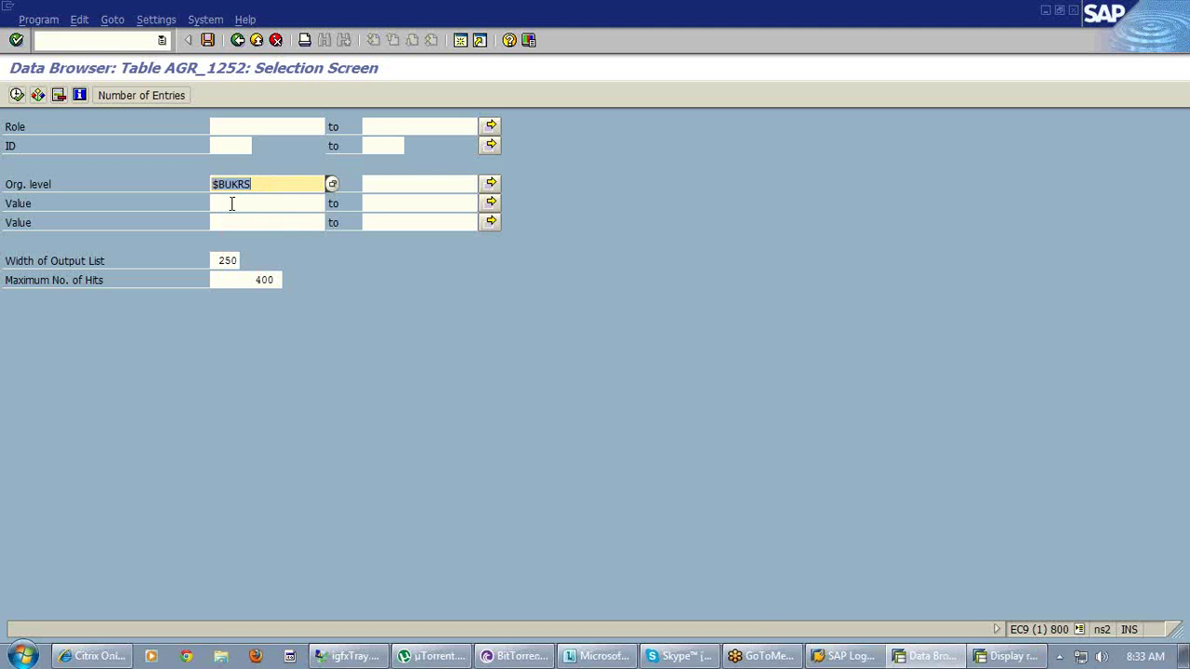
pyautogui.click(231, 203)
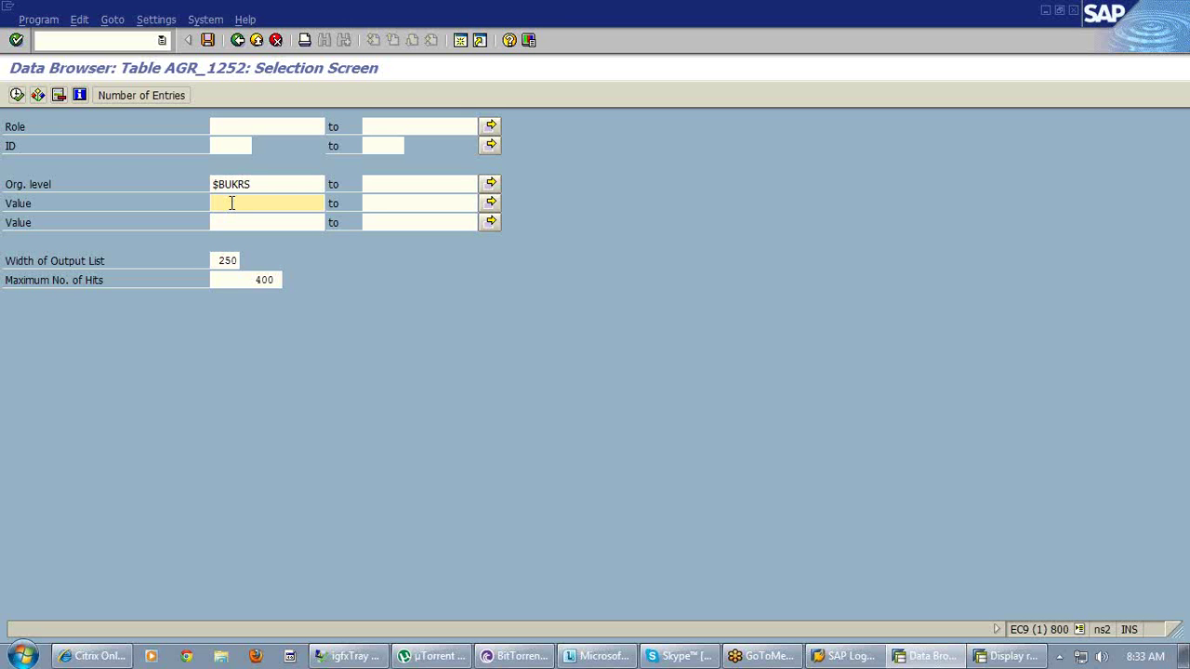
pyautogui.write('0001')
pyautogui.click(17, 95)
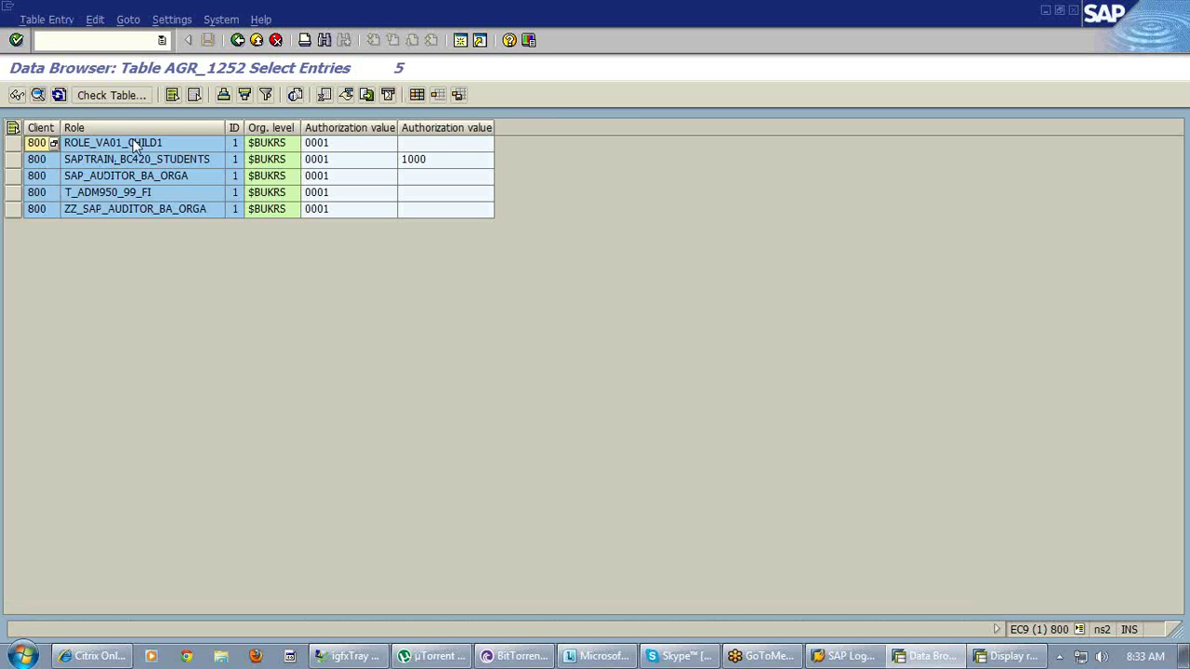
pyautogui.click(133, 127)
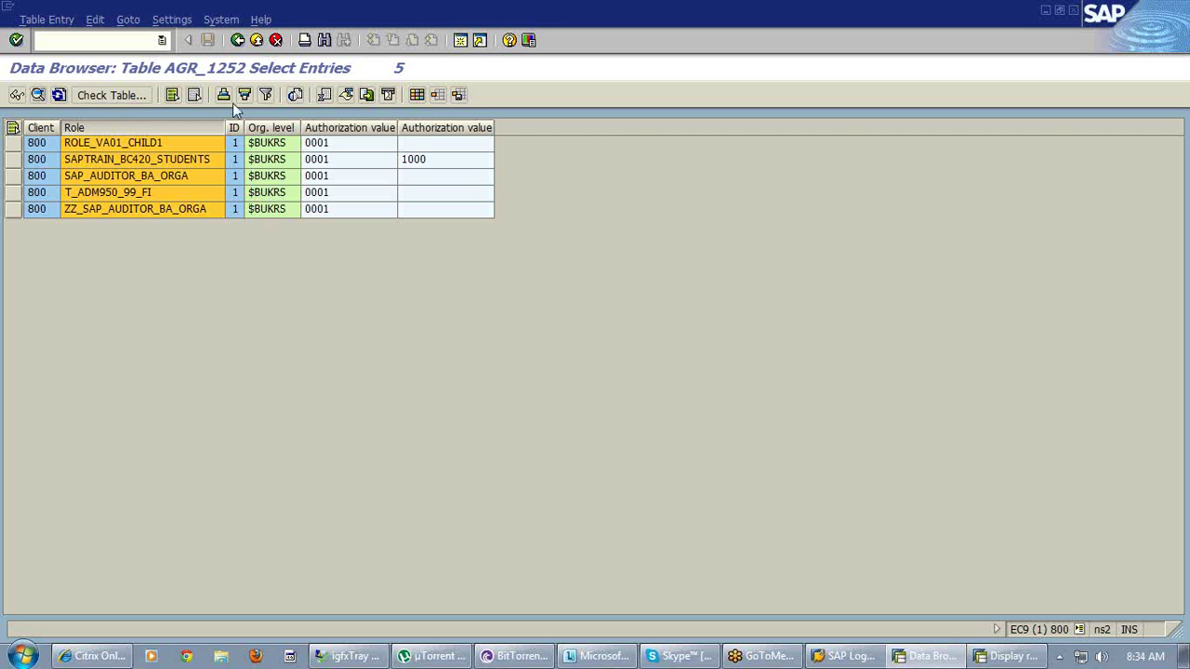
# - Return to the AGR_1252 selection and review the list of possible organizational levels, keeping the existing criteria
pyautogui.click(238, 42)
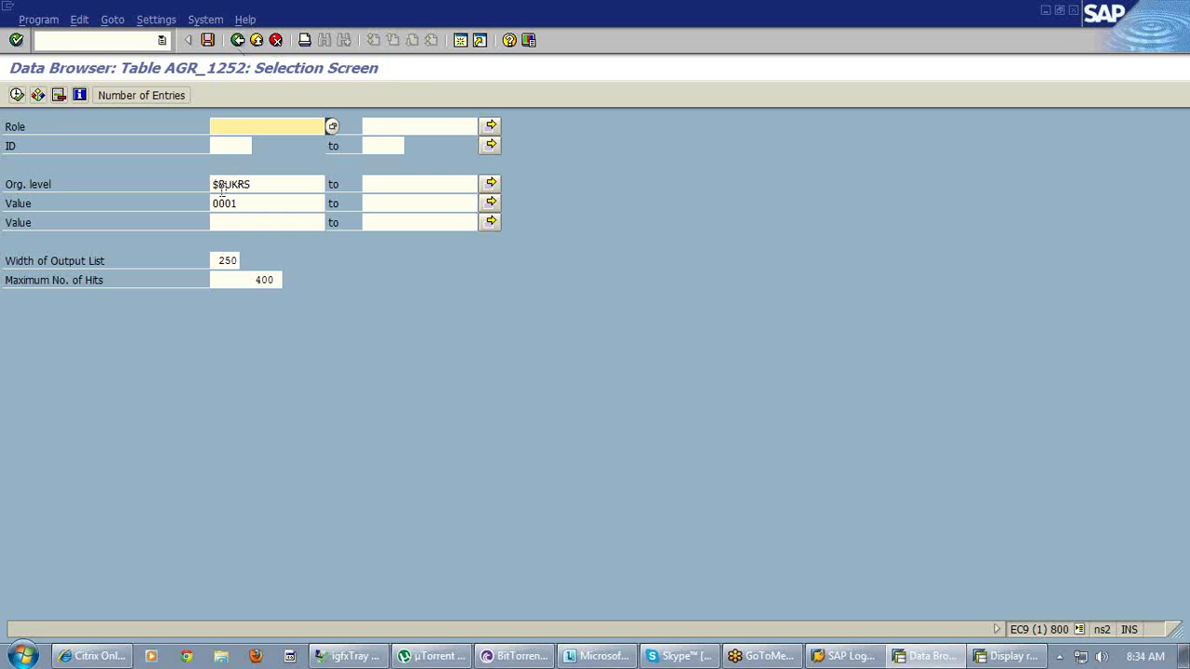
pyautogui.click(298, 185)
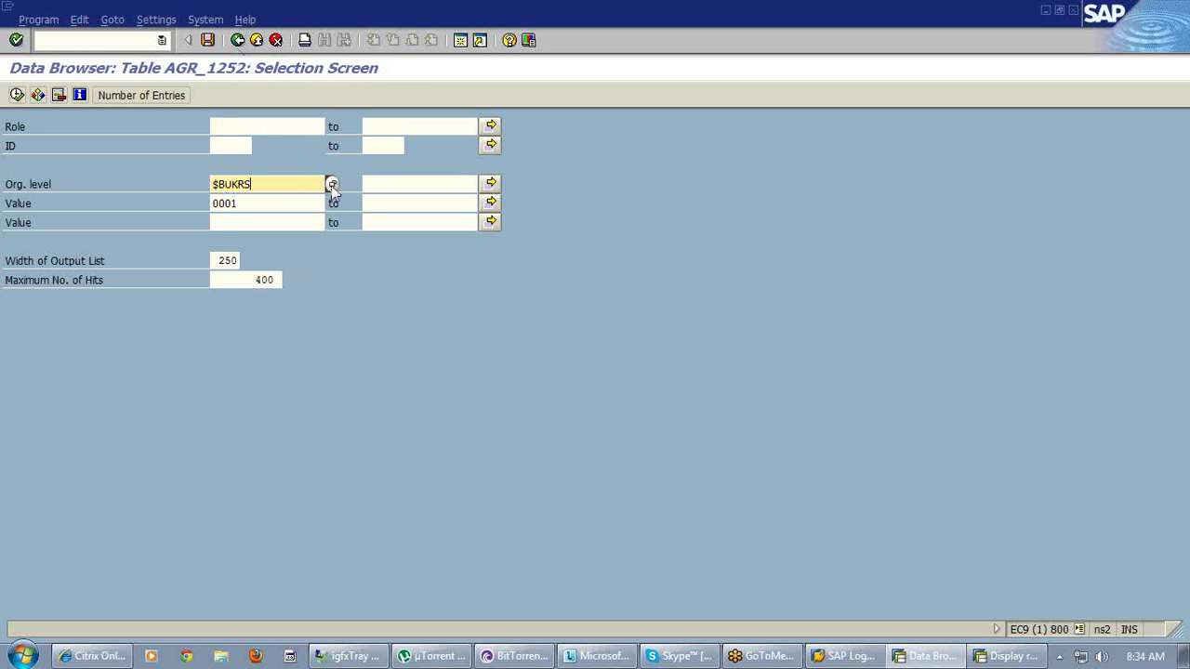
pyautogui.click(332, 184)
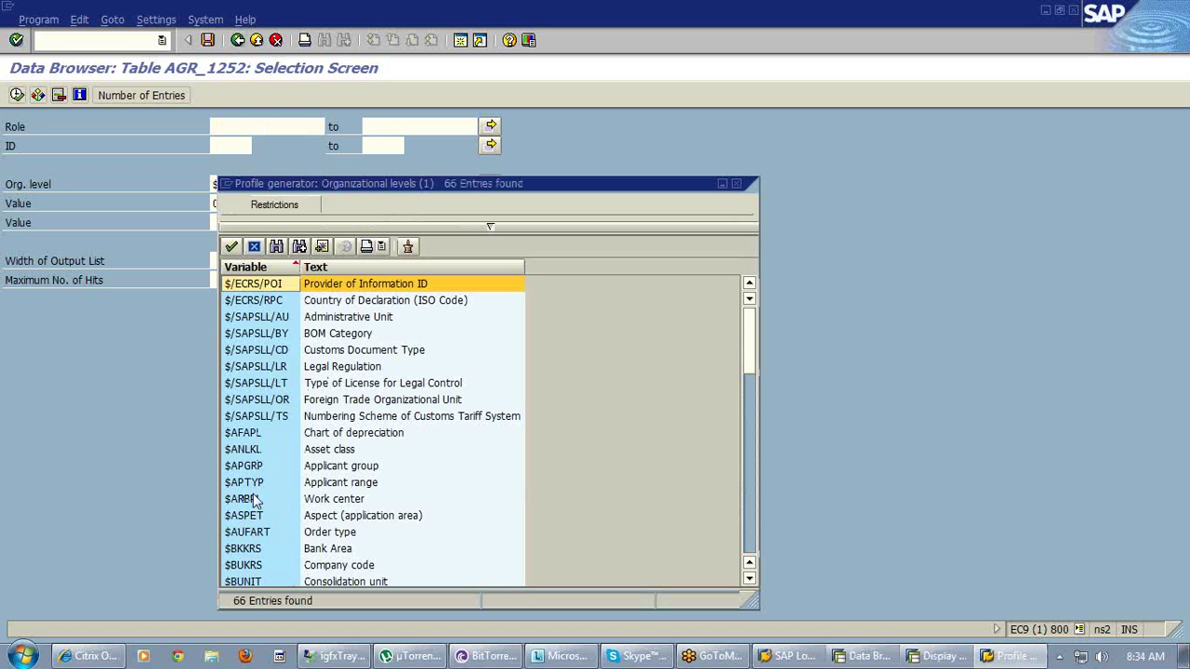
pyautogui.click(254, 246)
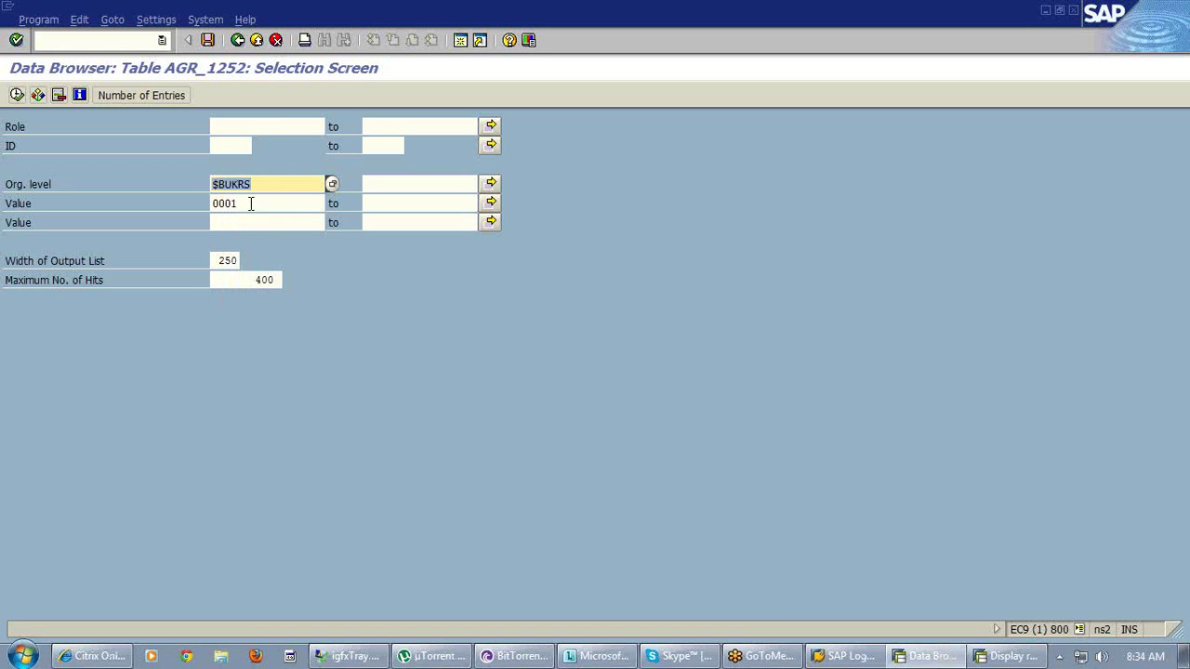
pyautogui.click(250, 203)
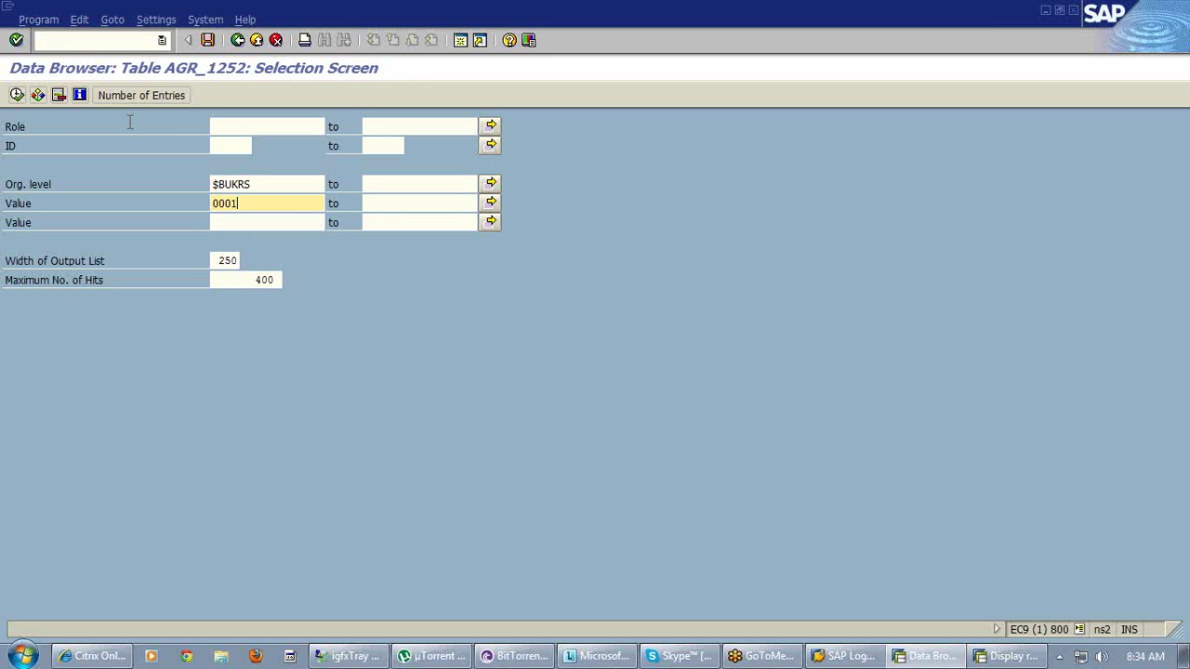
# - Go back to the Data Browser's initial screen and open the selection for table AGR_AGRS
pyautogui.click(239, 43)
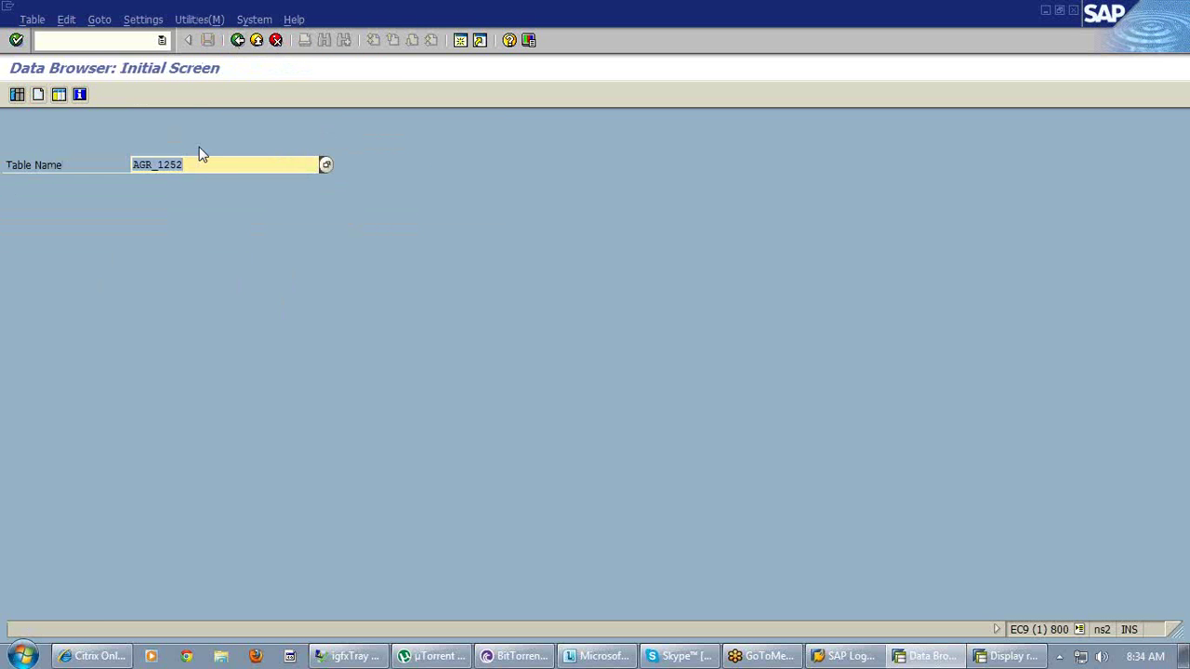
pyautogui.click(209, 162)
pyautogui.press('BackSpace')
pyautogui.press('BackSpace')
pyautogui.press('BackSpace')
pyautogui.press('BackSpace')
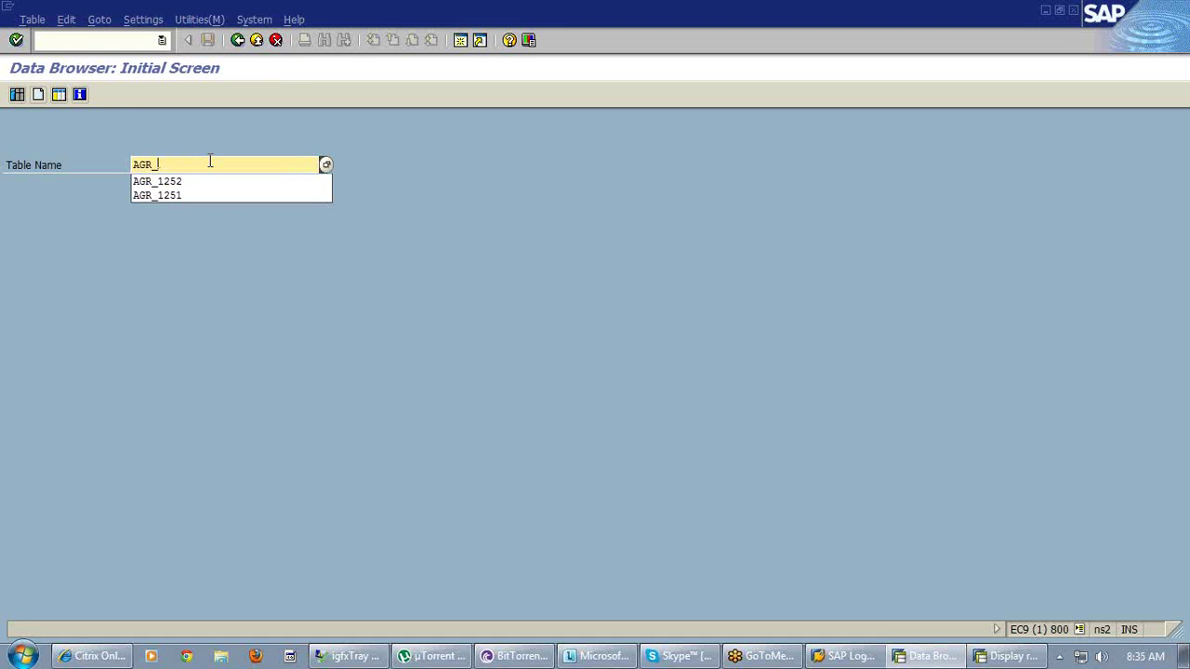
pyautogui.write('a')
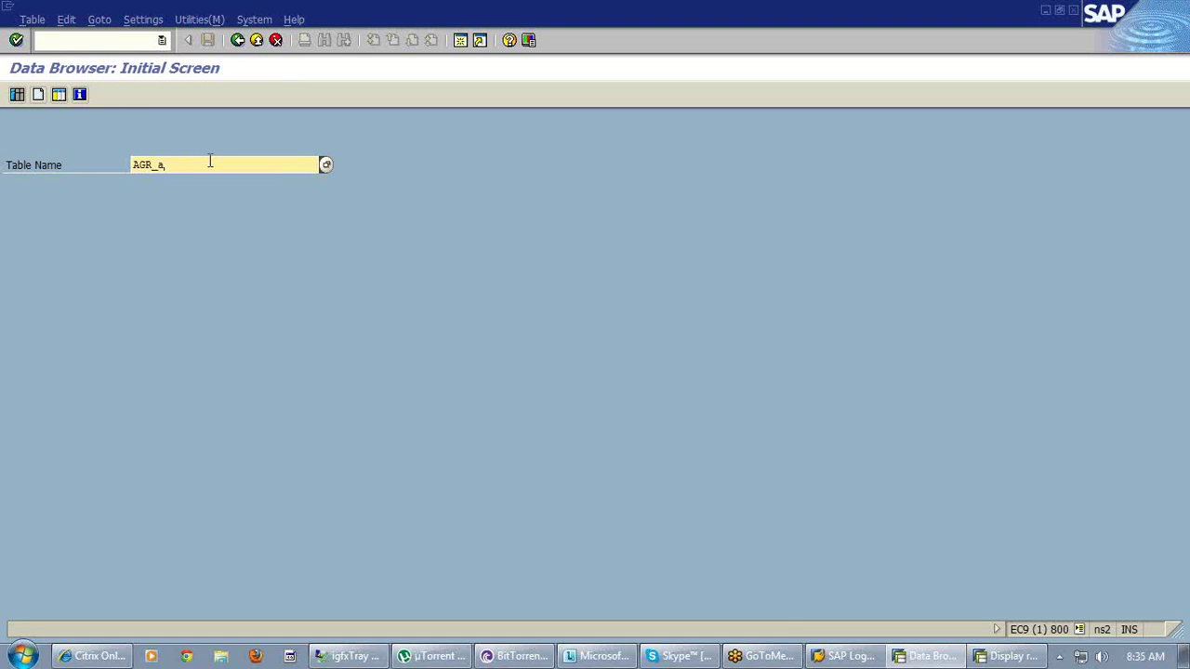
pyautogui.write('gra')
pyautogui.press('Return')
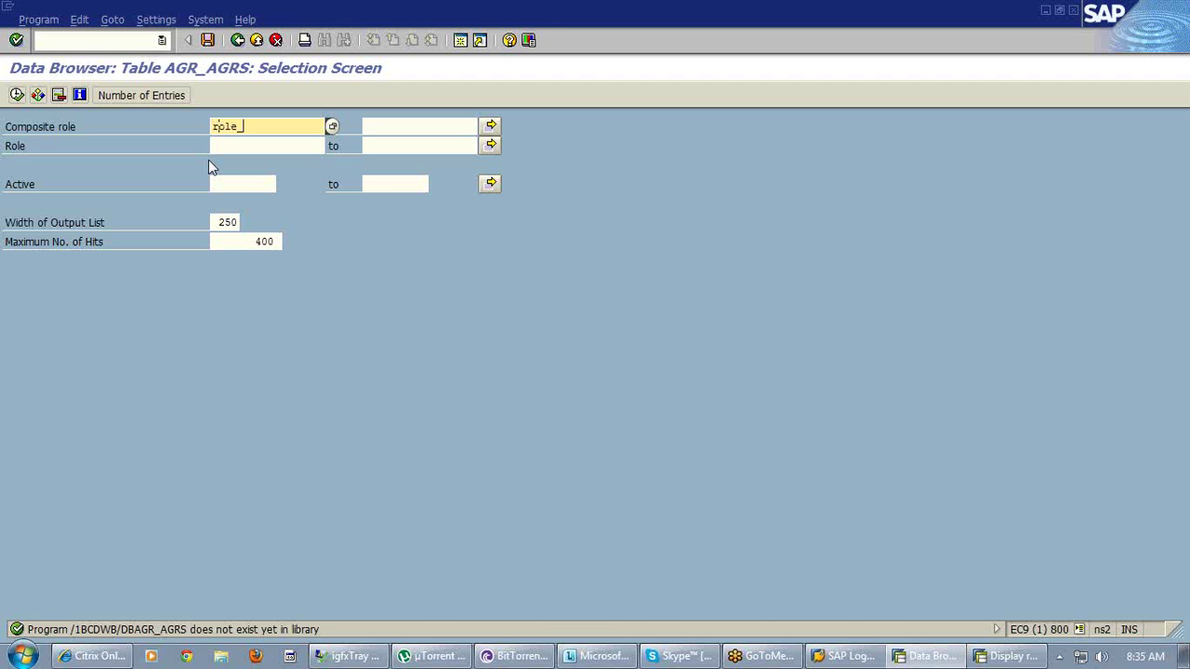
# - Run the AGR_AGRS selection for composite role ROLE_COMP and highlight the column of its single roles
pyautogui.write('comp')
pyautogui.click(17, 96)
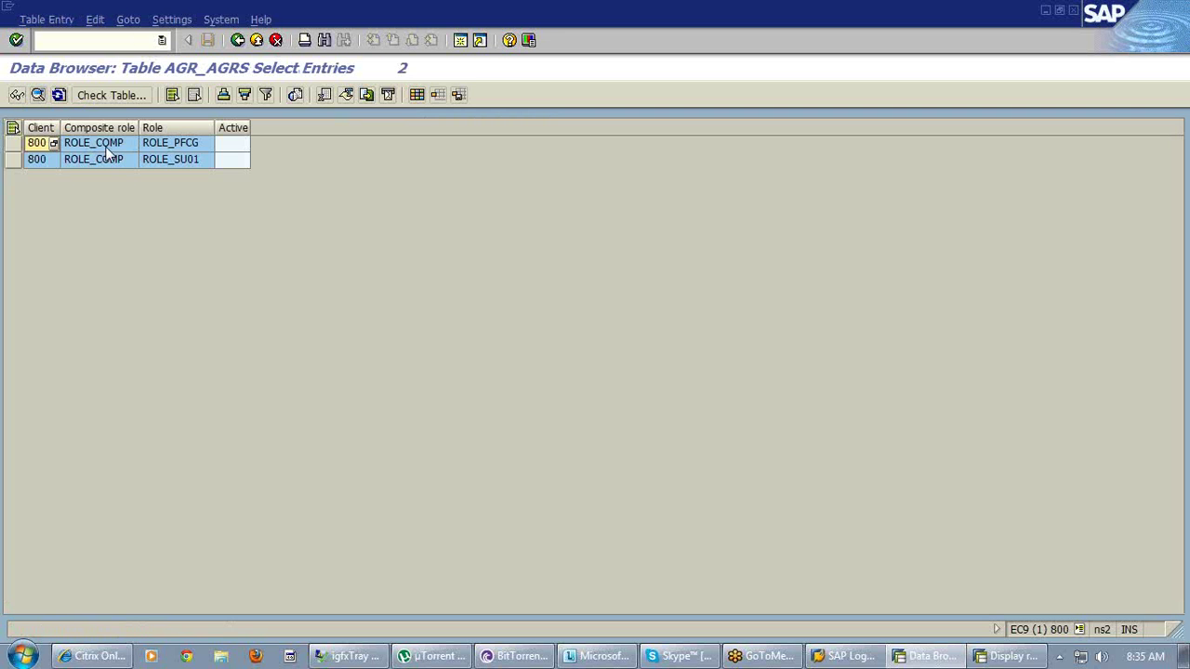
pyautogui.click(154, 130)
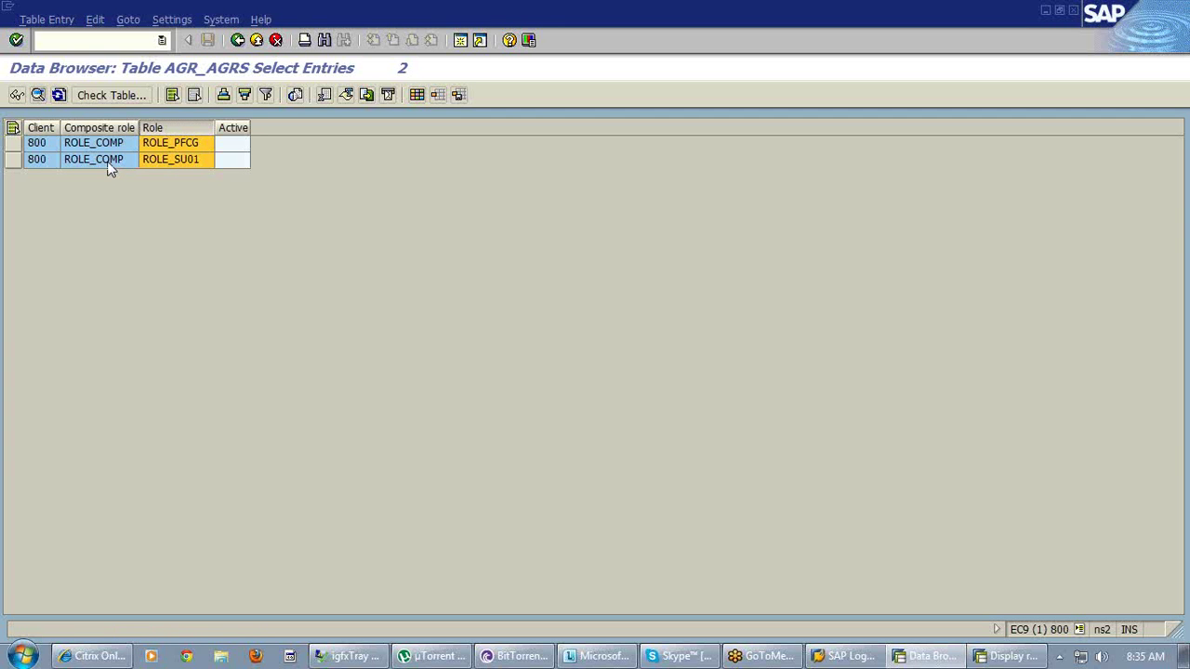
# - Return to the AGR_AGRS selection, clear the composite role, set the single role to ROLE_SU01, and run it to check its composite role
pyautogui.click(239, 41)
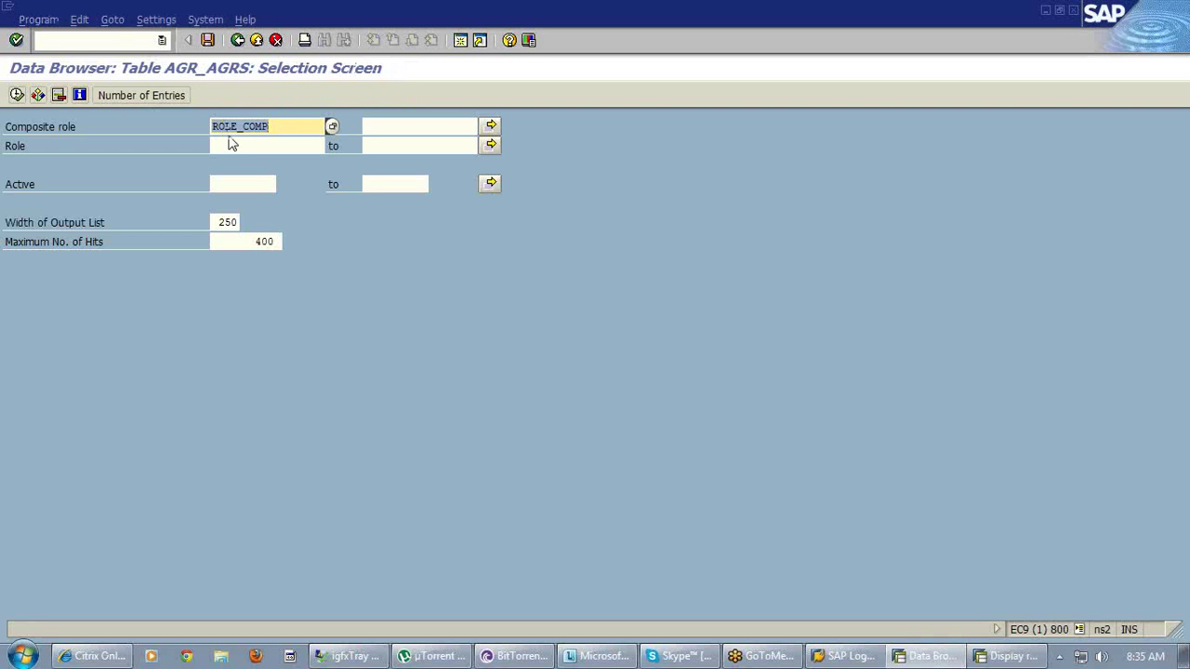
pyautogui.click(232, 145)
pyautogui.write('z')
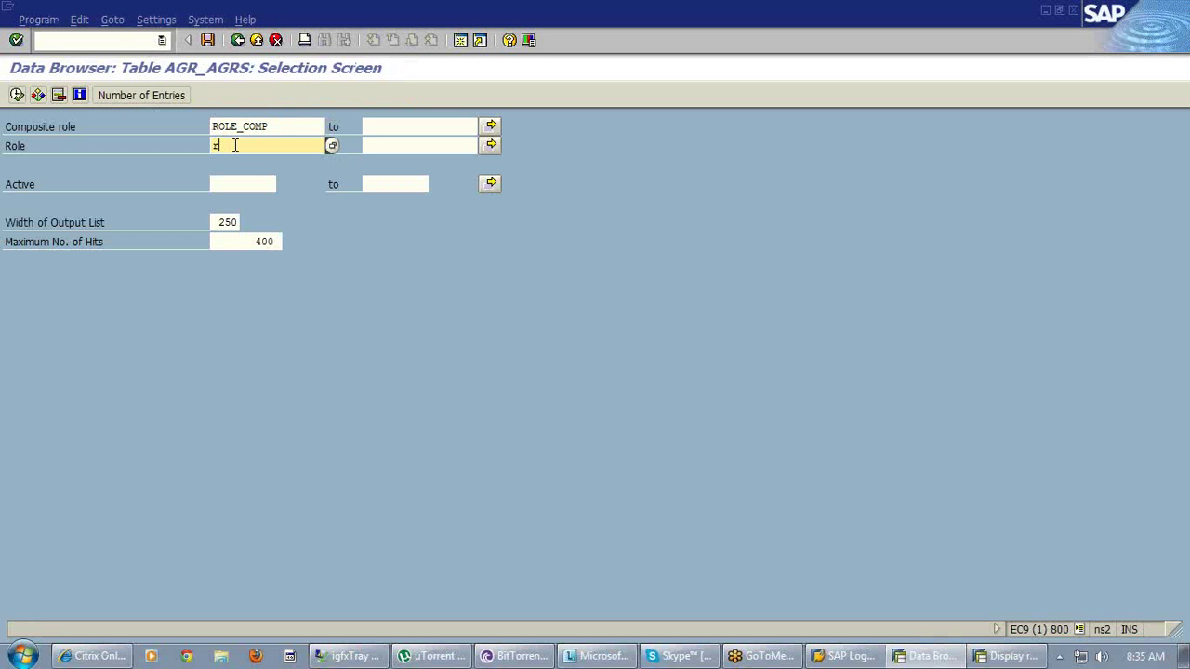
pyautogui.write('ole_su01')
pyautogui.click(274, 125)
pyautogui.press('BackSpace')
pyautogui.press('BackSpace')
pyautogui.press('BackSpace')
pyautogui.press('BackSpace')
pyautogui.press('BackSpace')
pyautogui.press('BackSpace')
pyautogui.press('BackSpace')
pyautogui.press('BackSpace')
pyautogui.press('BackSpace')
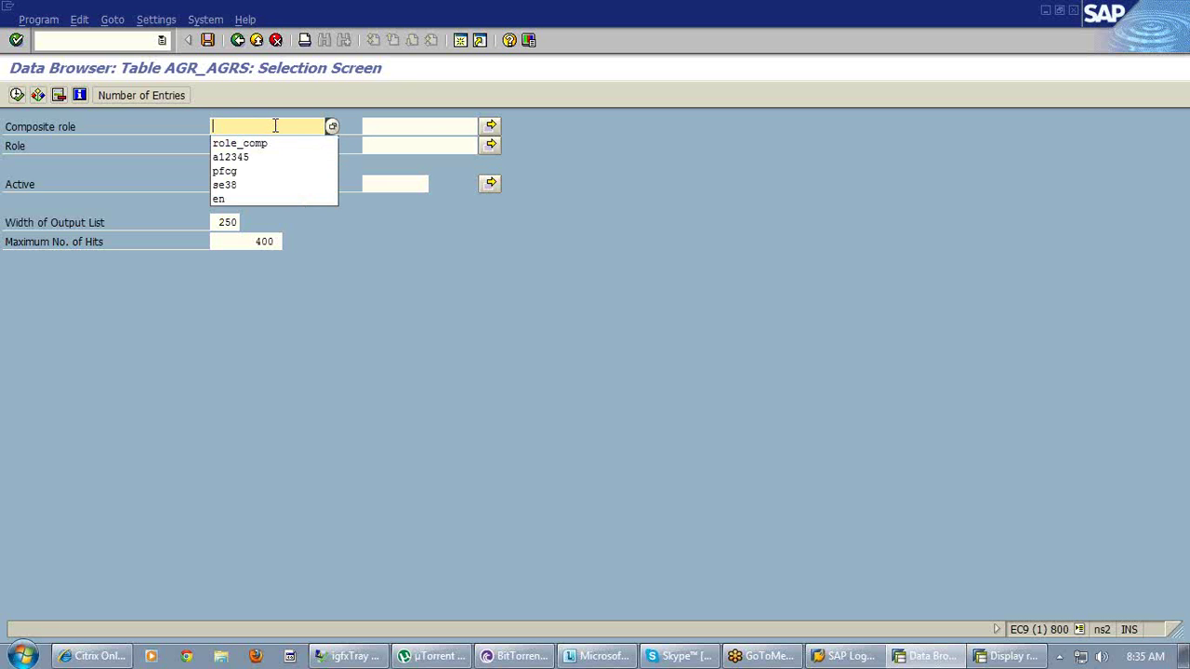
pyautogui.click(327, 270)
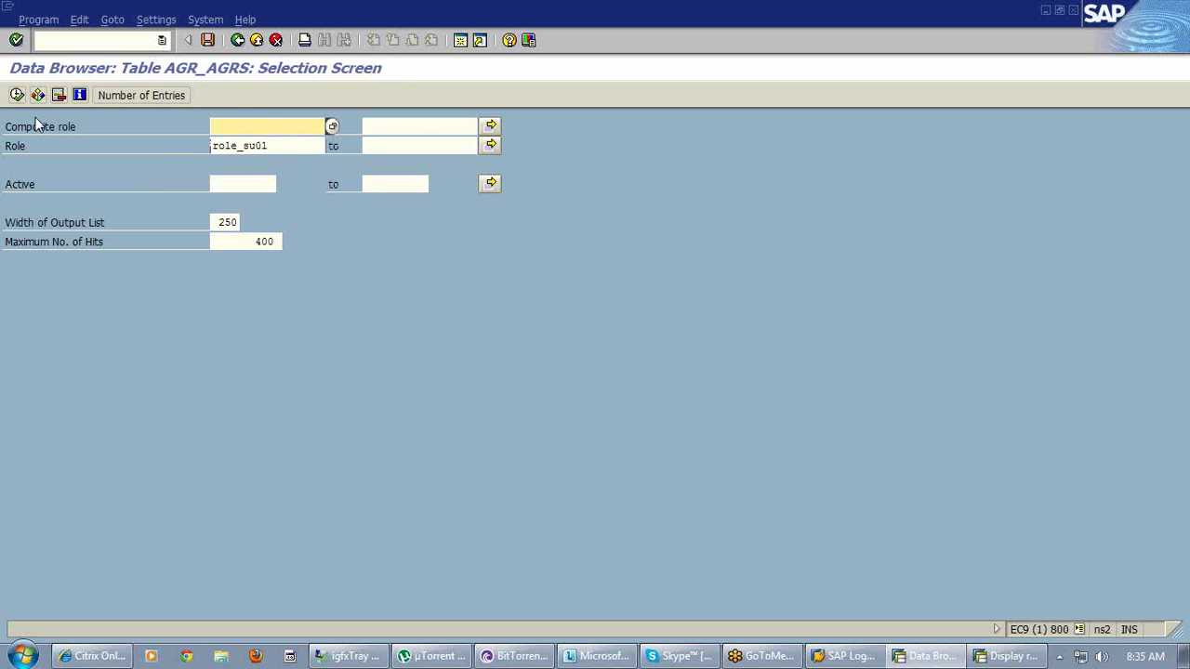
pyautogui.click(17, 96)
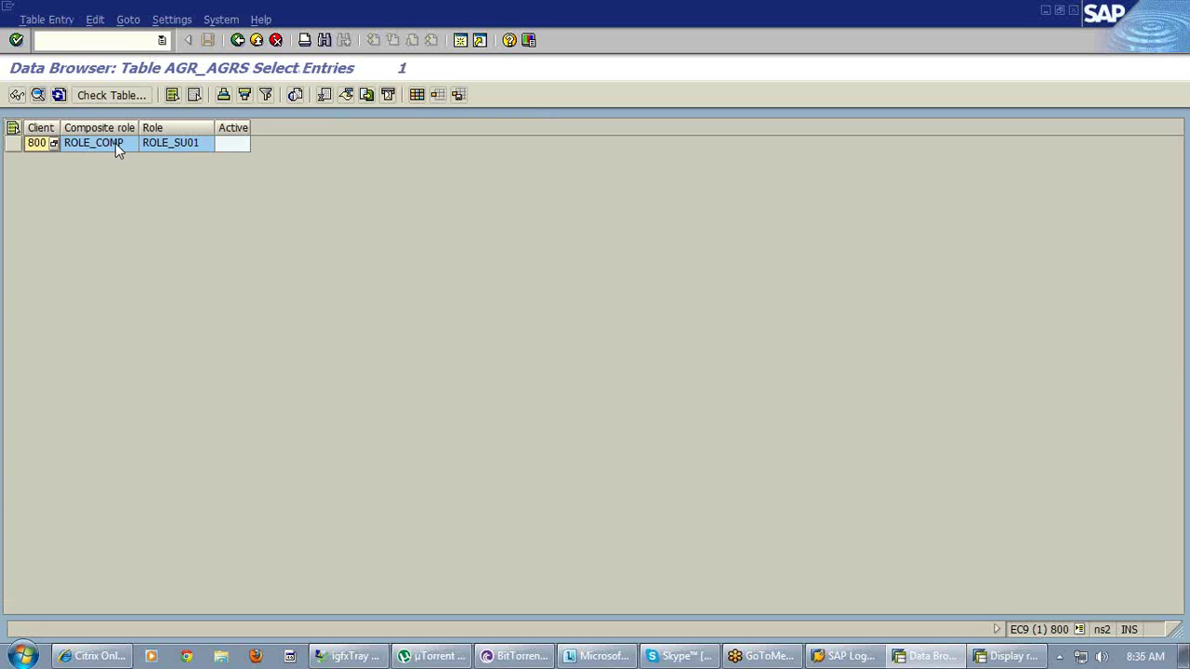
pyautogui.click(119, 148)
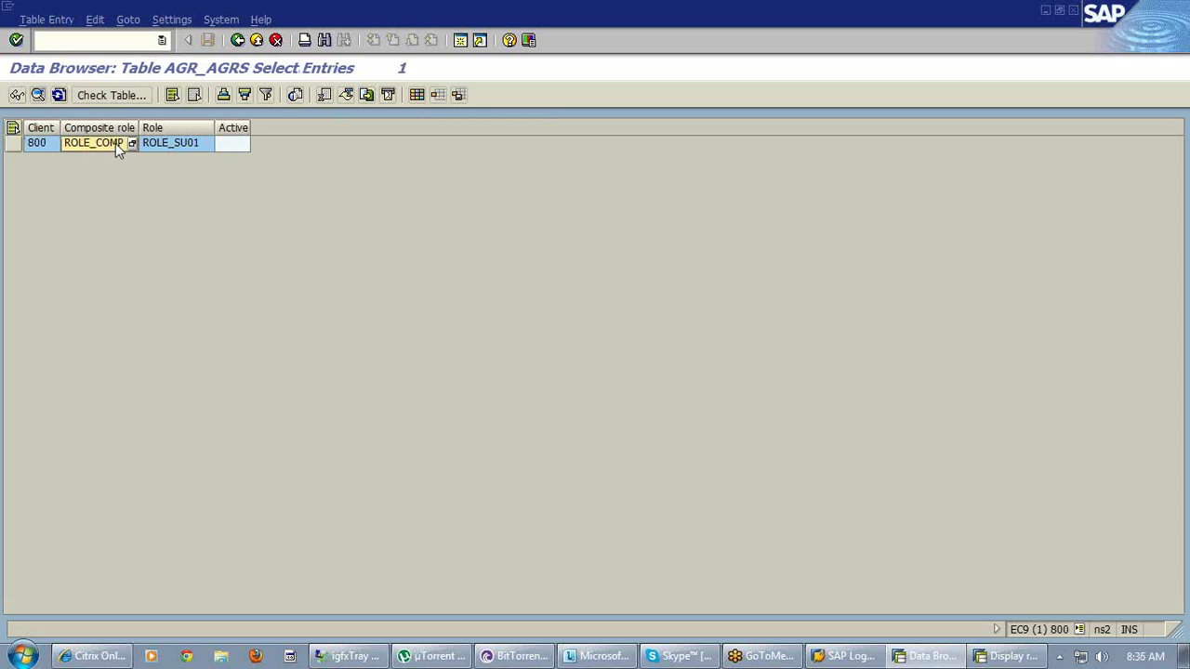
# - Leave the AGR_AGRS results and open the Data Browser selection for table AGR_DEFINE
pyautogui.click(237, 40)
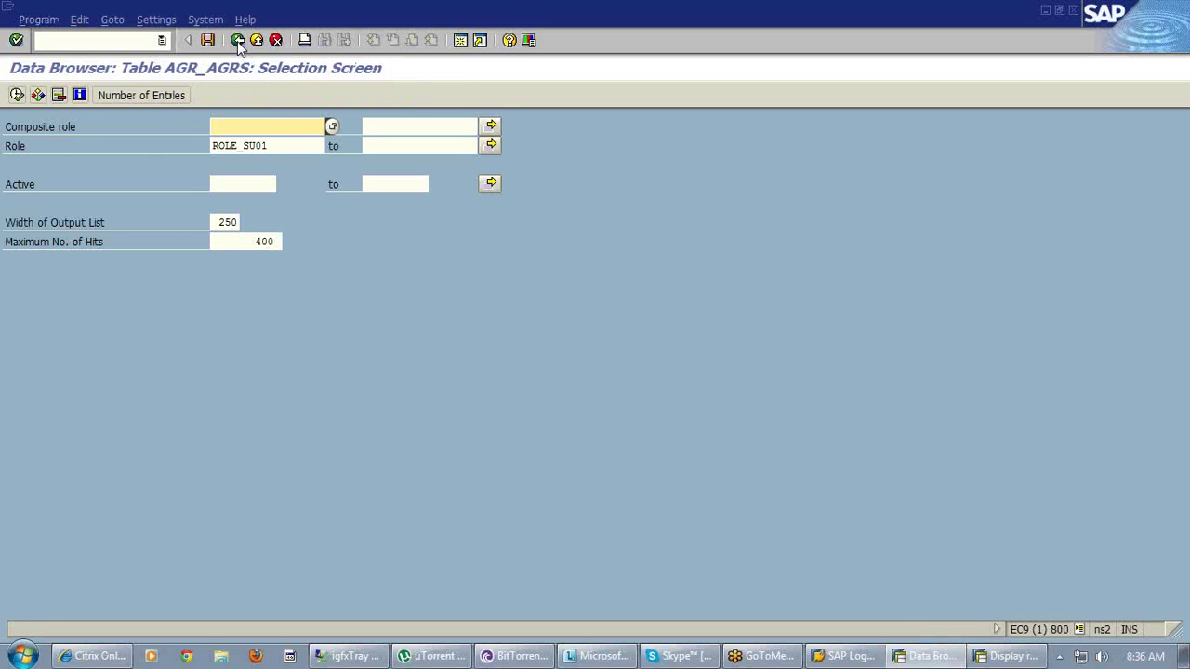
pyautogui.click(238, 40)
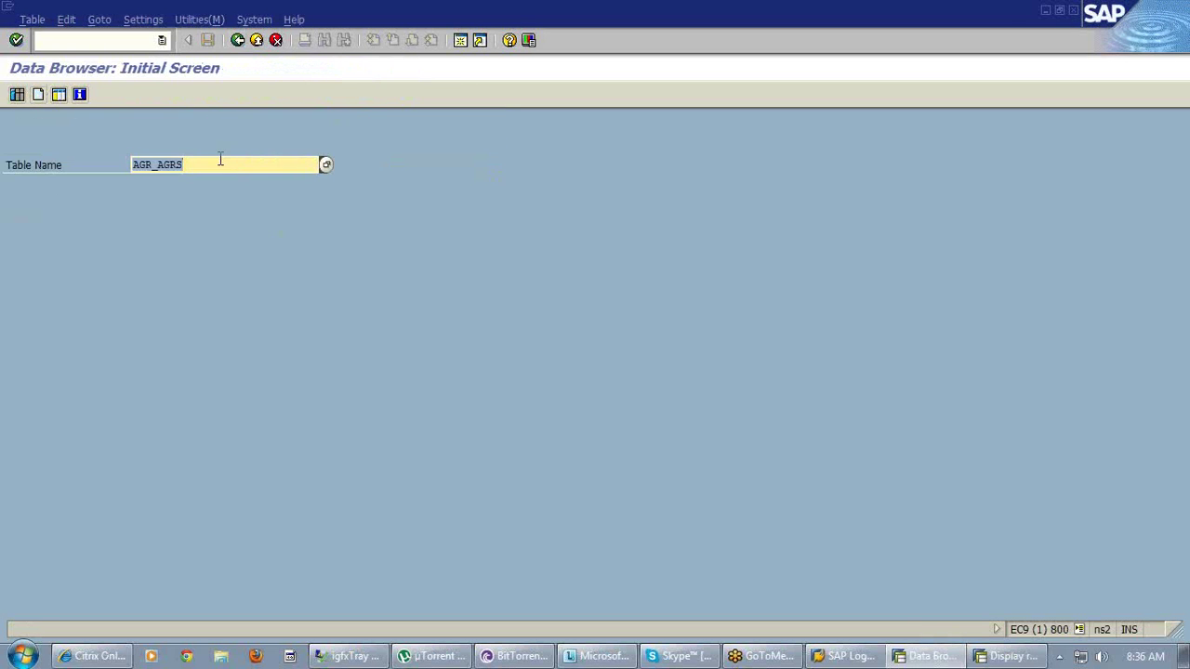
pyautogui.click(220, 160)
pyautogui.press('BackSpace')
pyautogui.press('BackSpace')
pyautogui.press('BackSpace')
pyautogui.press('BackSpace')
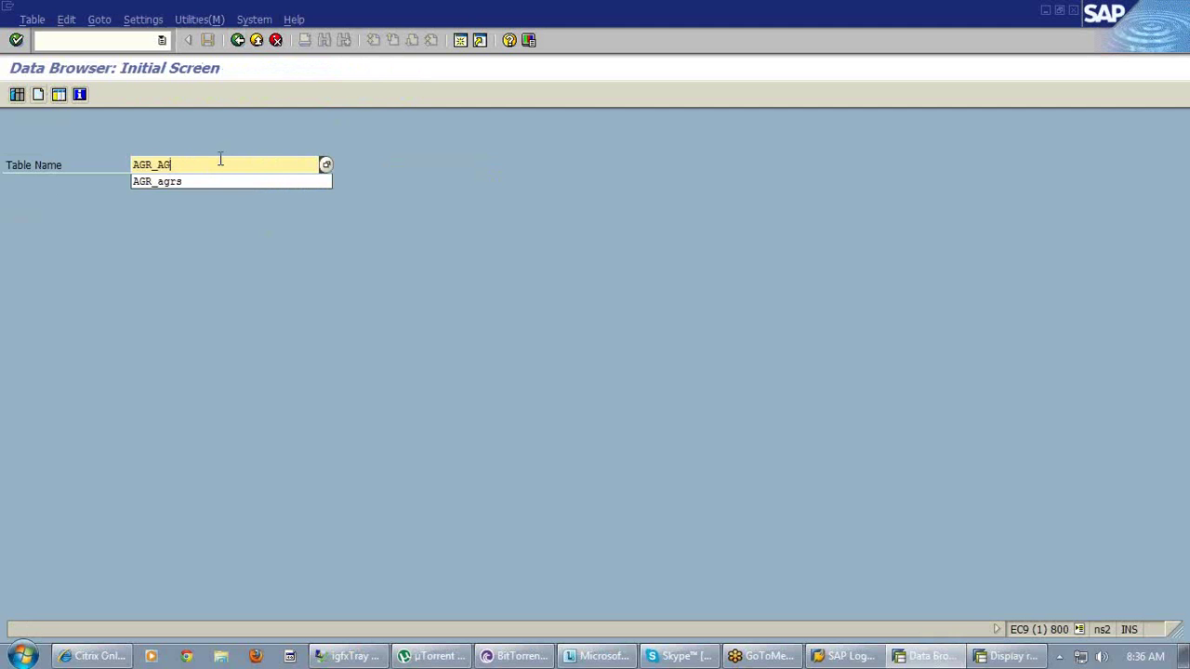
pyautogui.write('defin')
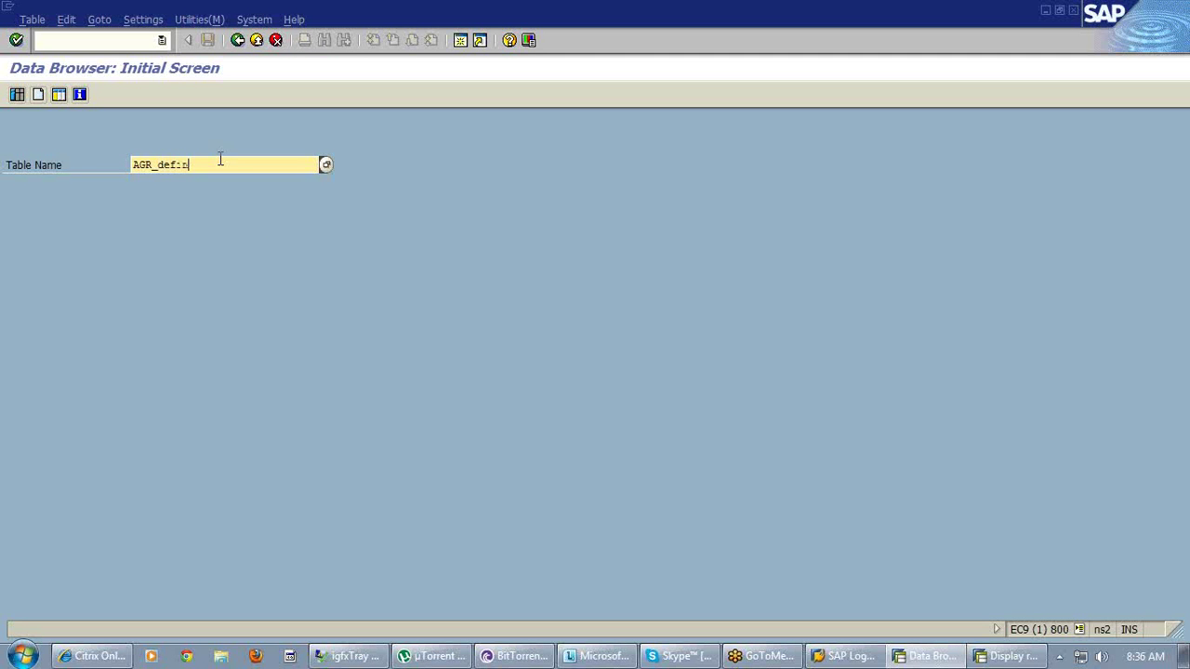
pyautogui.write('e')
pyautogui.click(17, 95)
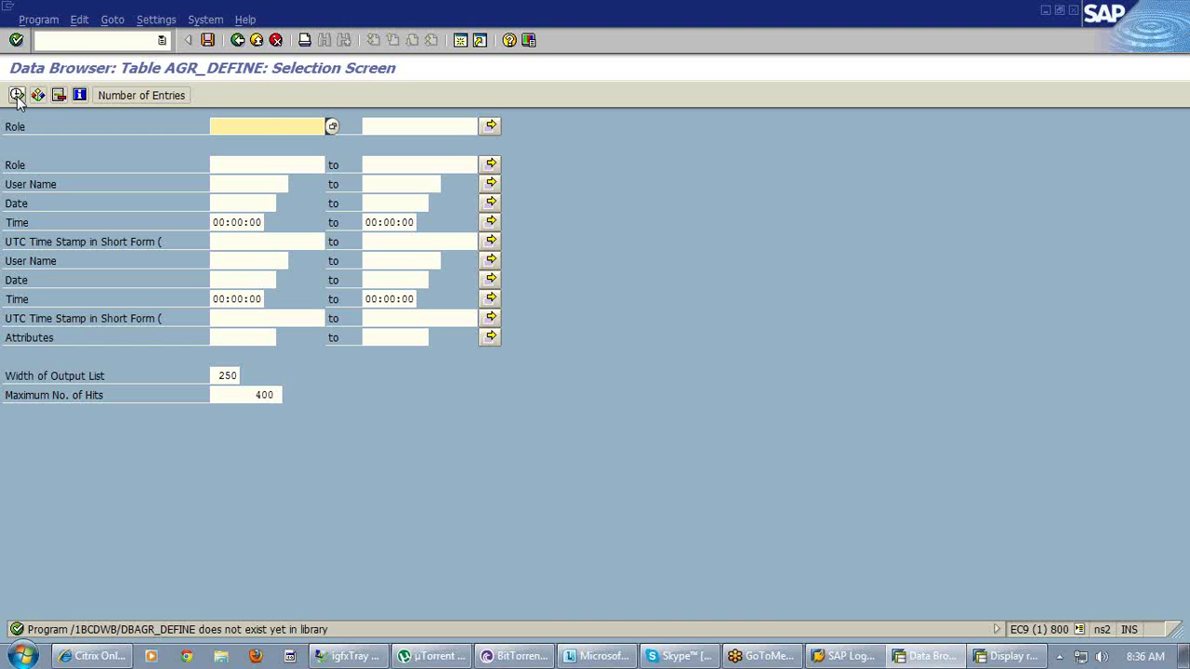
# - Run the AGR_DEFINE selection for role ROLE_VA01 and select the role name in the resulting entry
pyautogui.write('r')
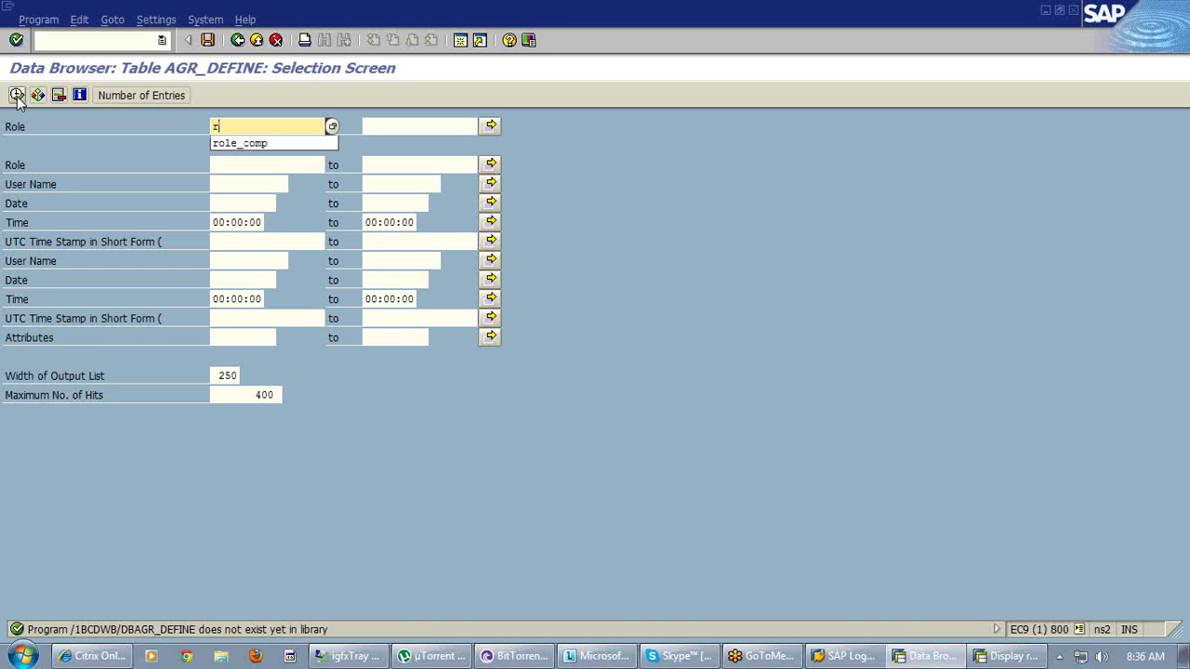
pyautogui.write('ole_va01')
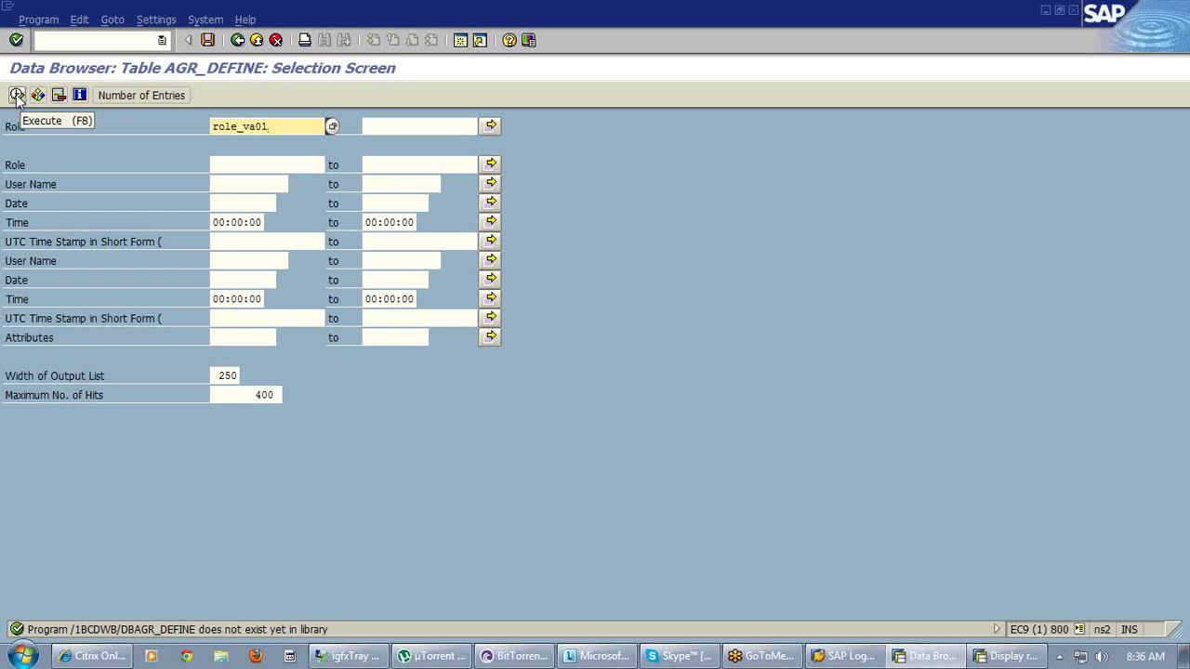
pyautogui.click(17, 95)
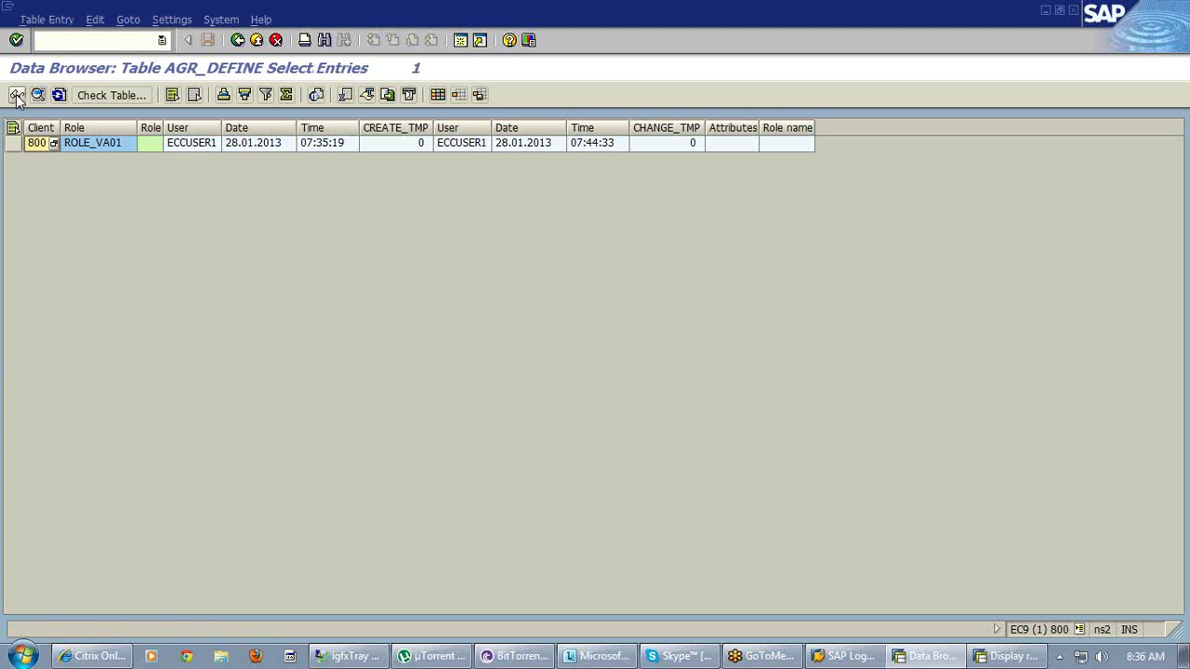
pyautogui.click(88, 143)
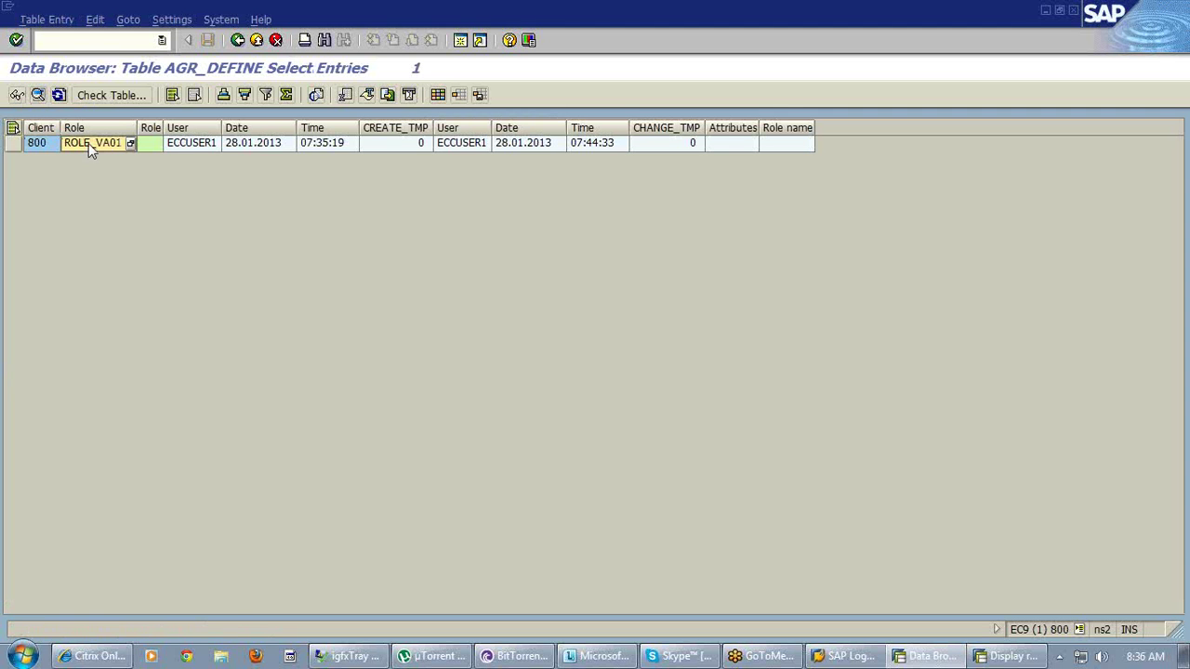
# - Return to the AGR_DEFINE selection, view the selection options for the second Role criterion, and cancel them
pyautogui.click(238, 41)
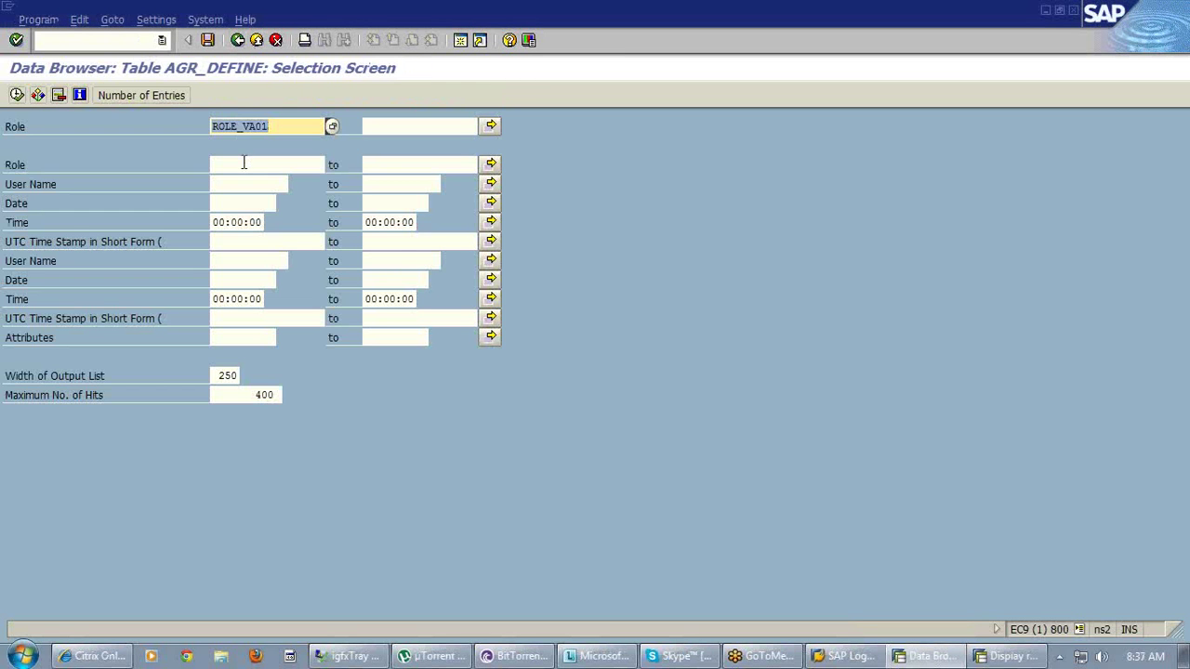
pyautogui.doubleClick(243, 163)
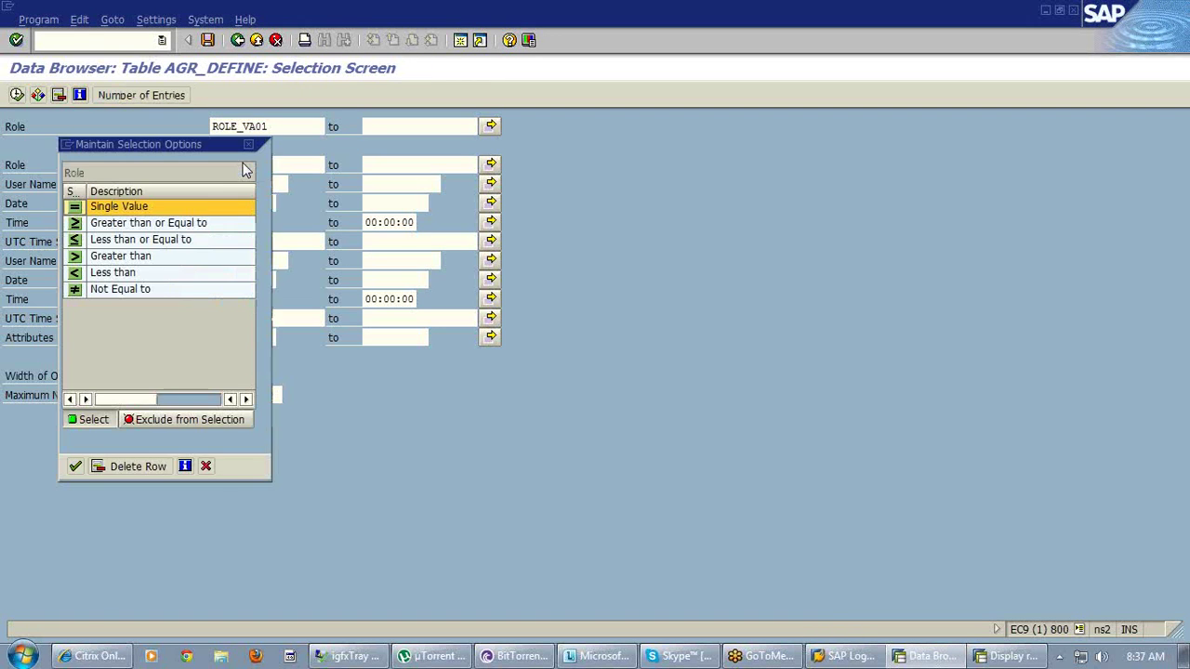
pyautogui.click(205, 466)
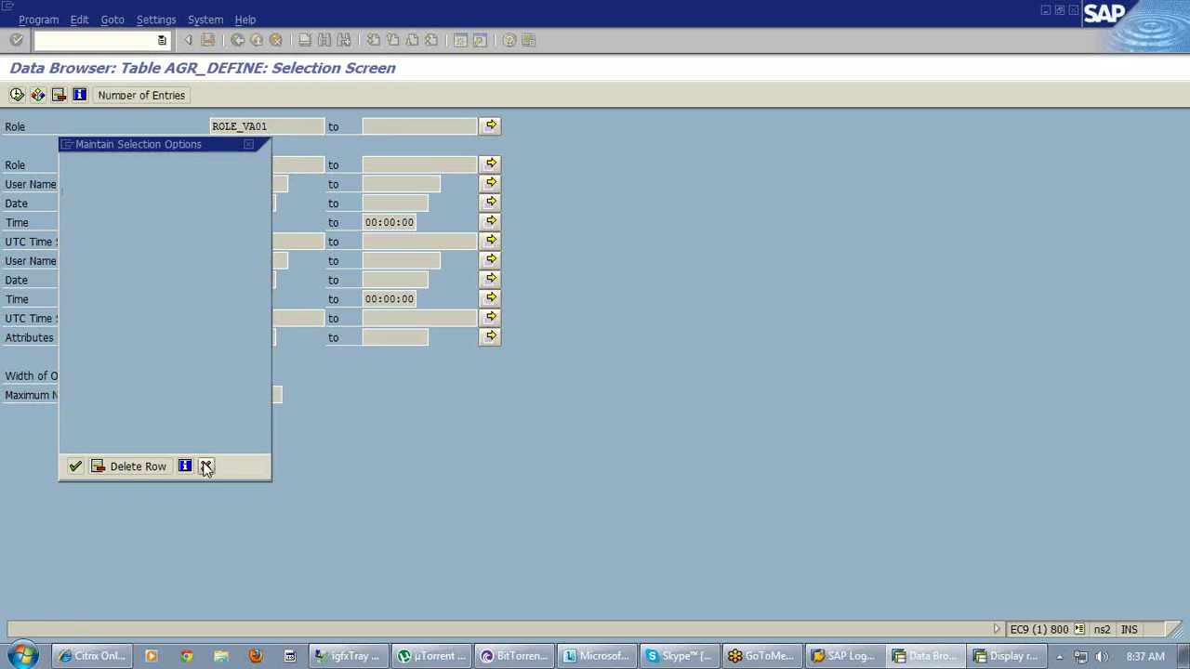
# - Set the second Role criterion of AGR_DEFINE to role_va01, clear the first Role criterion, and run the selection
pyautogui.doubleClick(240, 165)
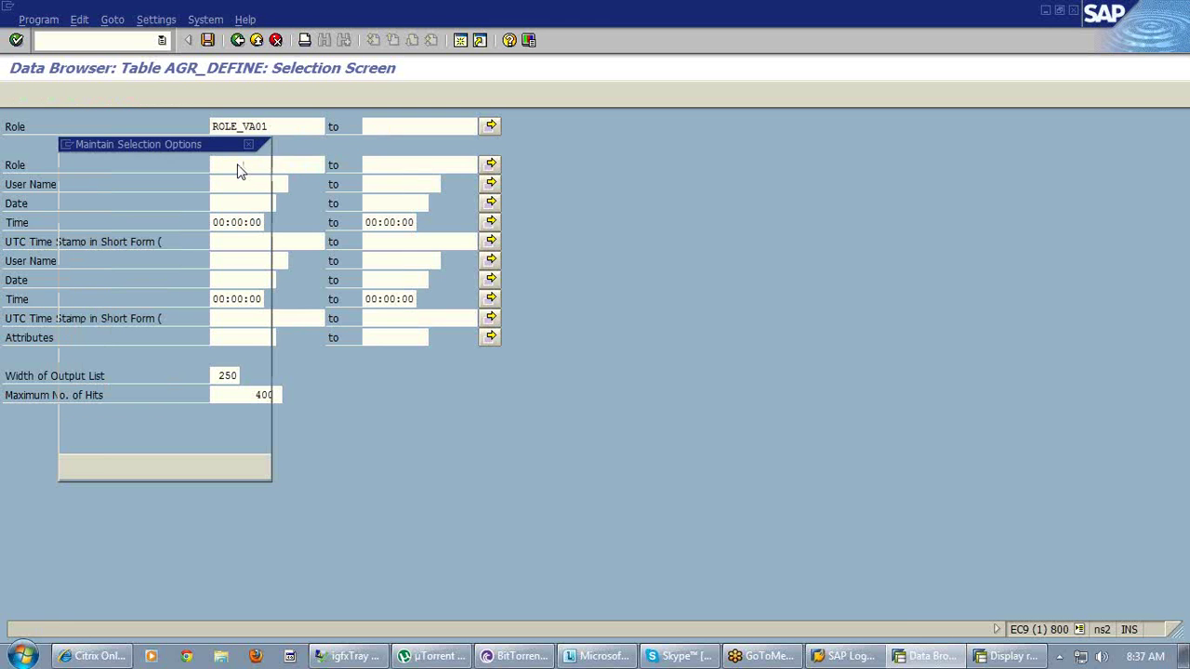
pyautogui.click(206, 467)
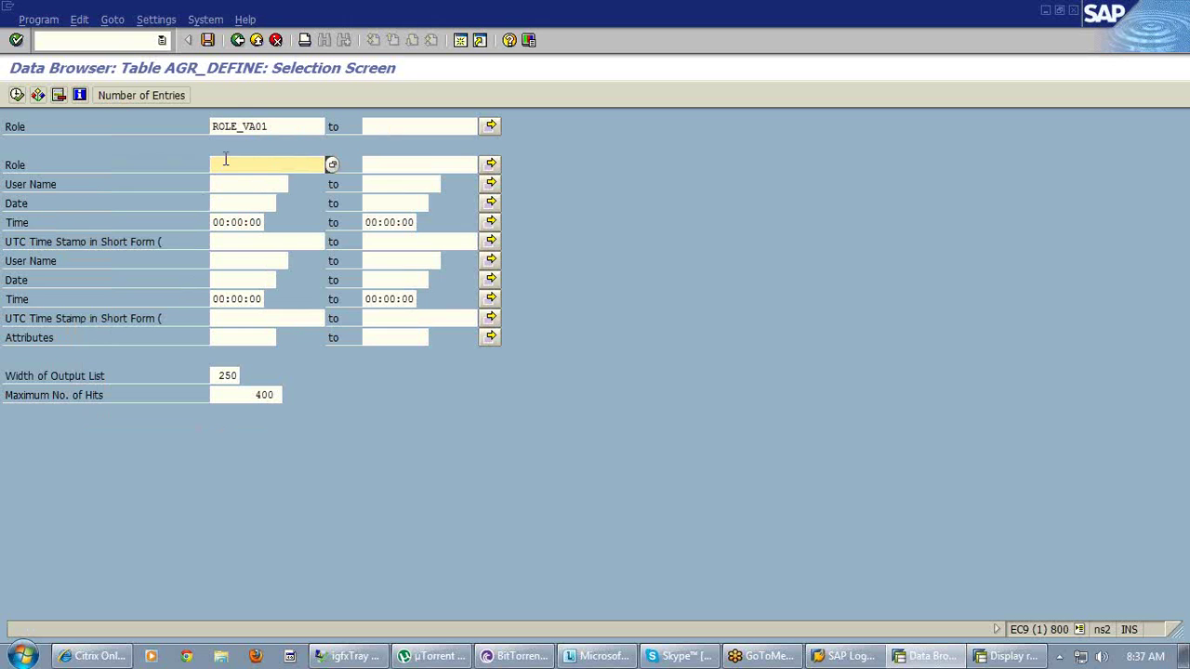
pyautogui.write('role')
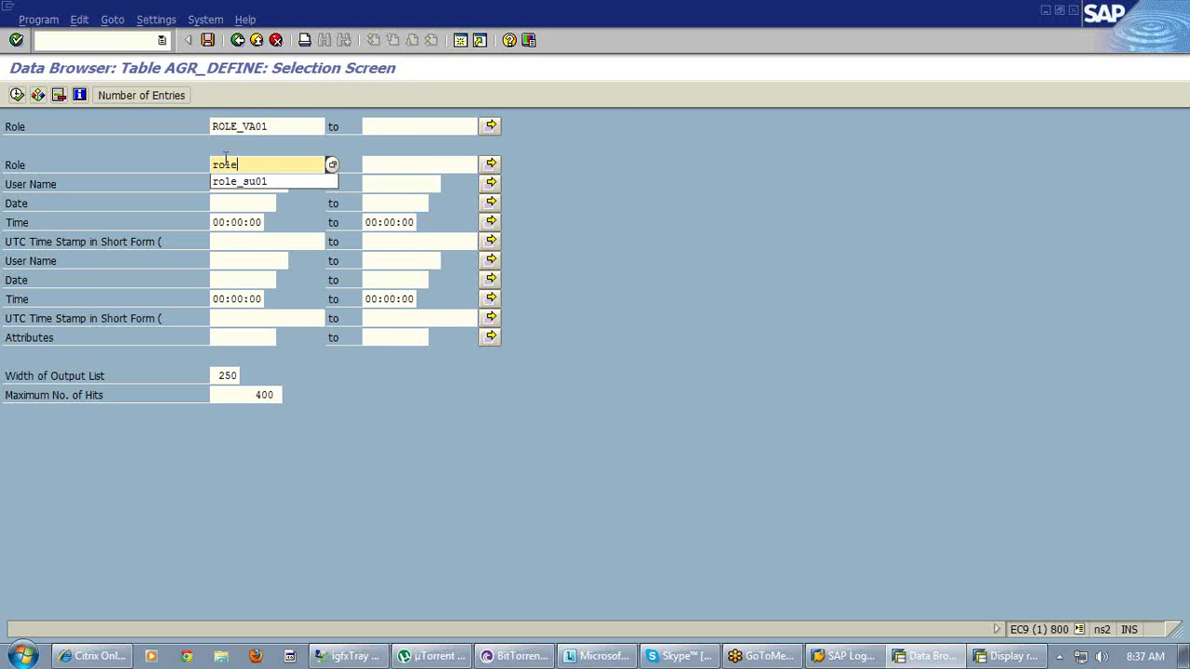
pyautogui.write('_v')
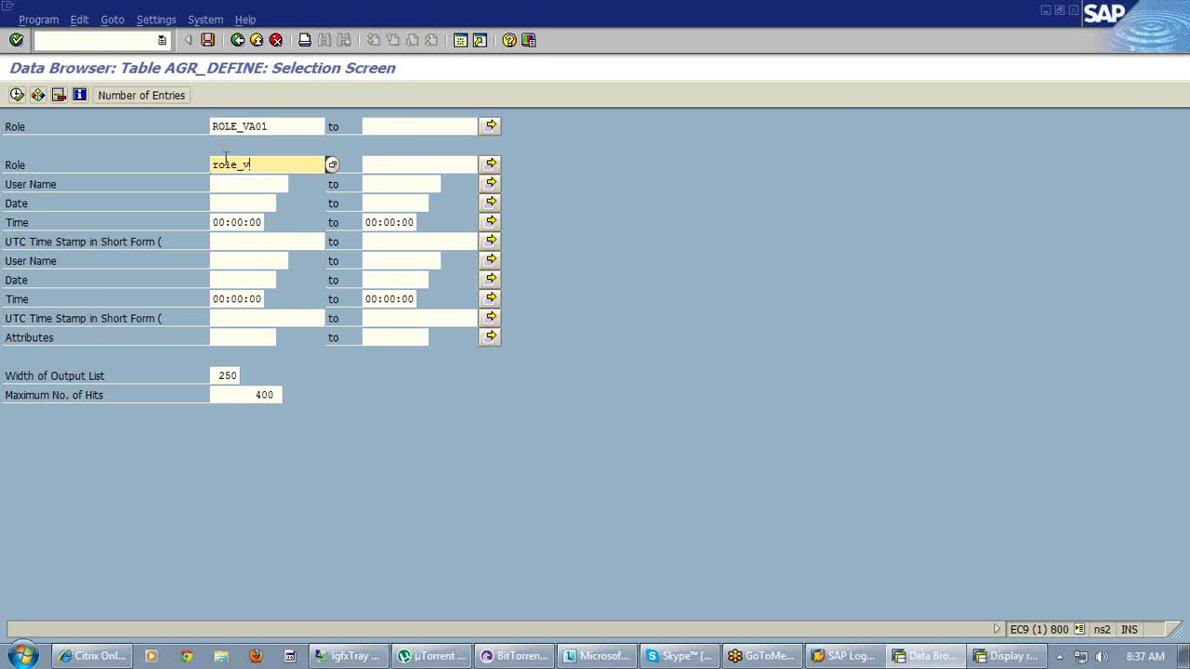
pyautogui.write('a01')
pyautogui.click(278, 125)
pyautogui.press('BackSpace')
pyautogui.press('BackSpace')
pyautogui.press('BackSpace')
pyautogui.press('BackSpace')
pyautogui.press('BackSpace')
pyautogui.press('BackSpace')
pyautogui.press('BackSpace')
pyautogui.press('BackSpace')
pyautogui.press('BackSpace')
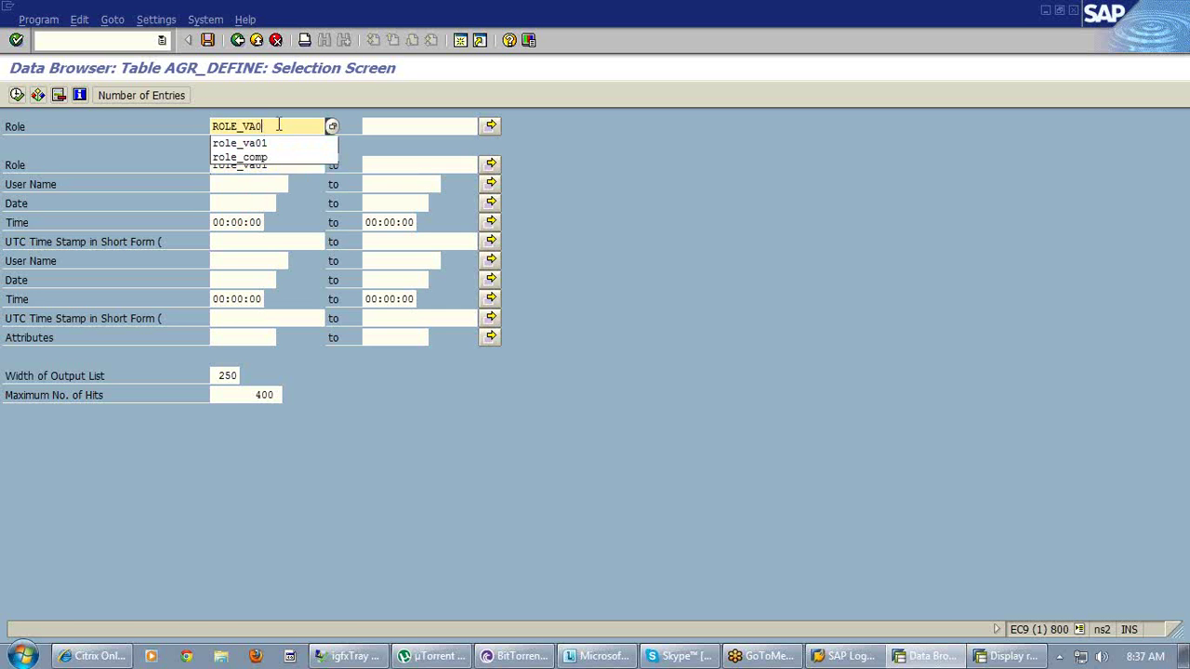
pyautogui.click(17, 95)
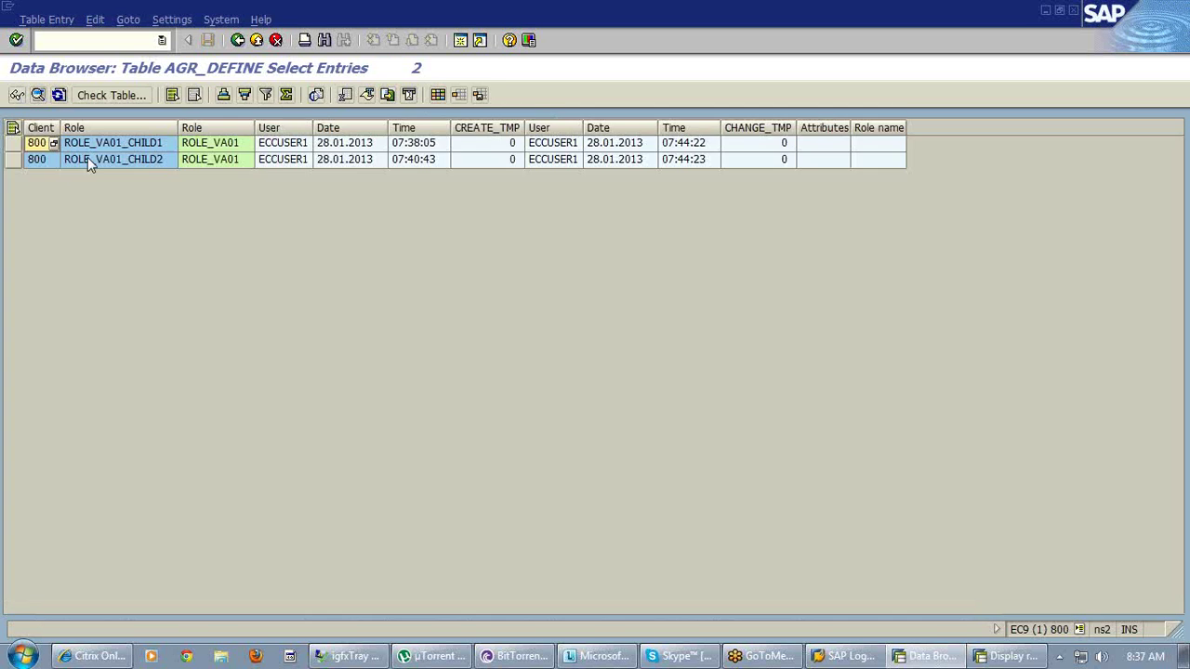
# - Examine the parent role and the derived role names in both AGR_DEFINE entries
pyautogui.click(211, 148)
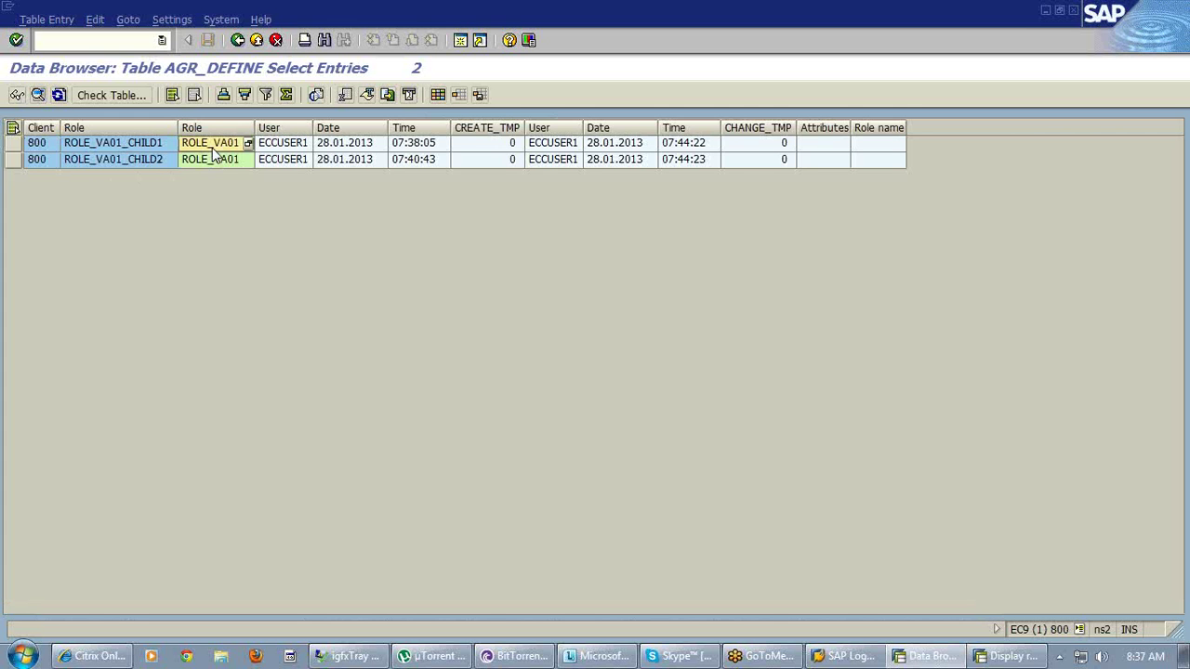
pyautogui.click(212, 159)
pyautogui.click(139, 144)
pyautogui.click(139, 163)
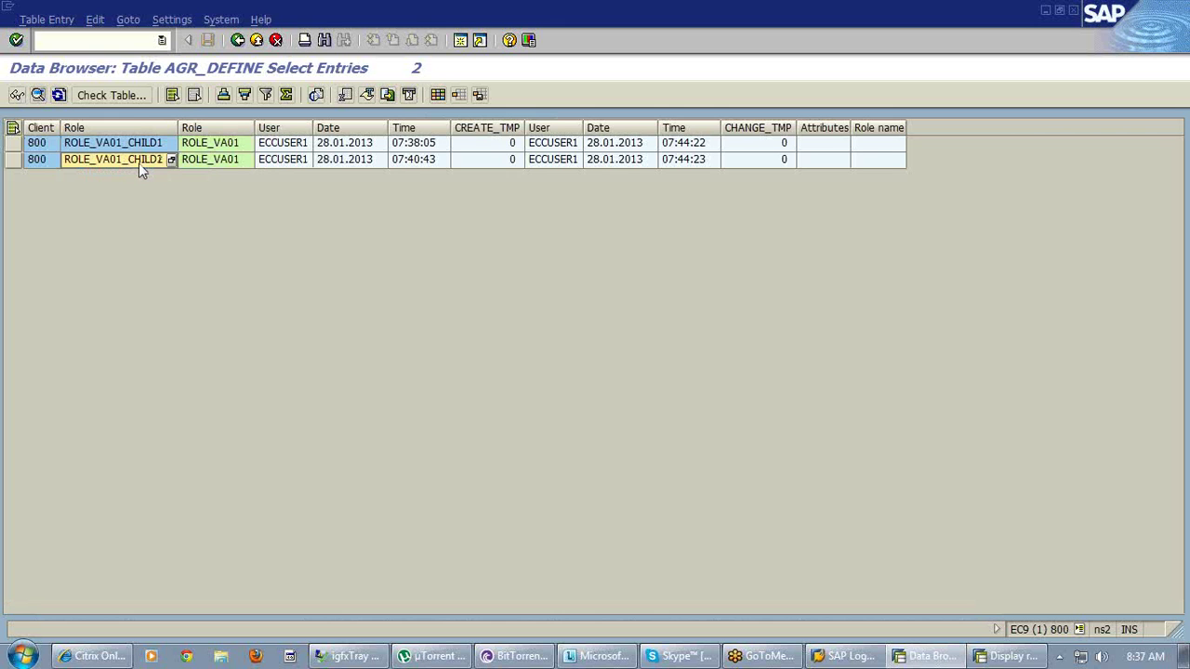
# - Leave the AGR_DEFINE results and the Data Browser, and open the ABAP program execution transaction SA38
pyautogui.click(238, 42)
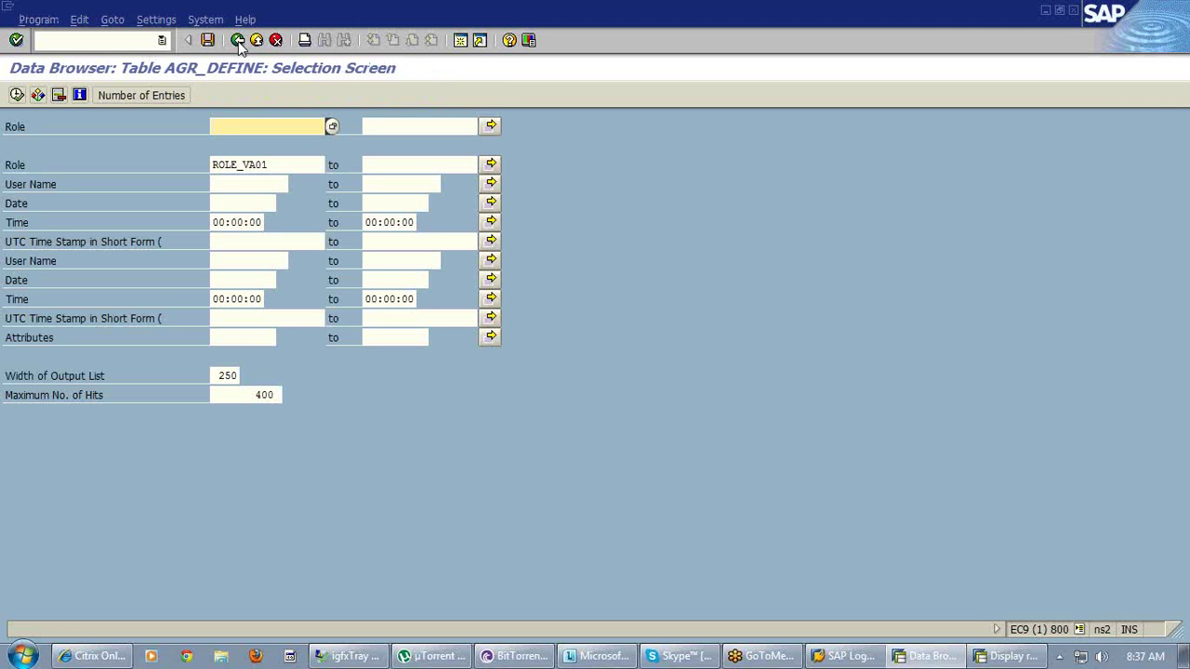
pyautogui.click(237, 42)
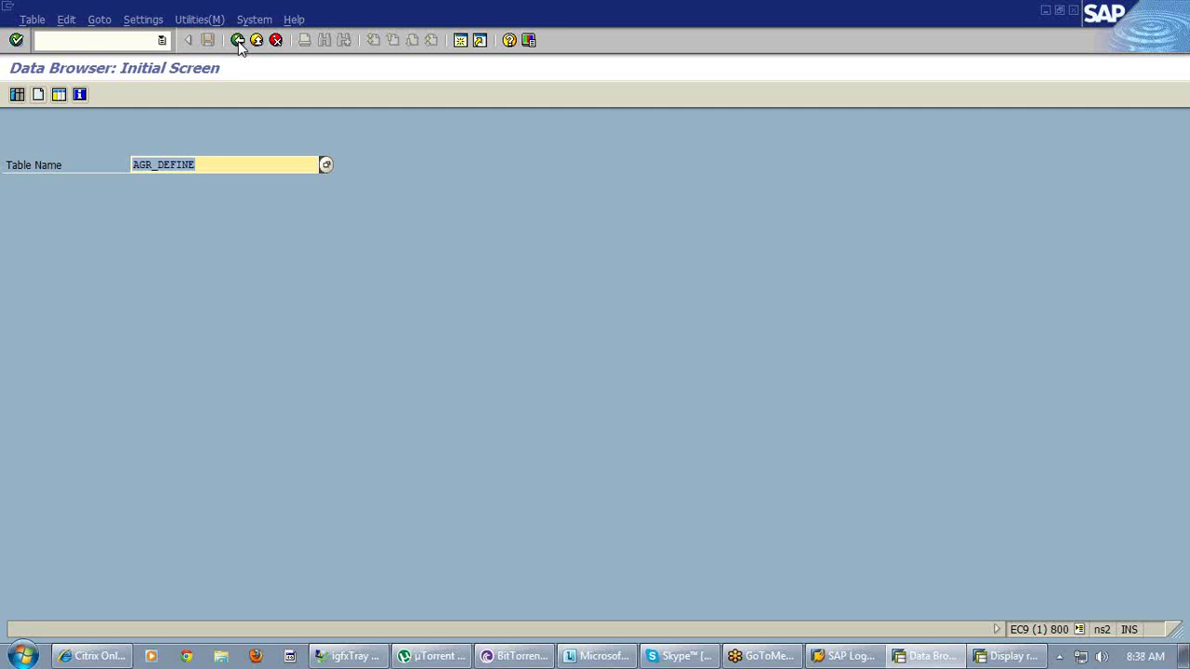
pyautogui.click(239, 43)
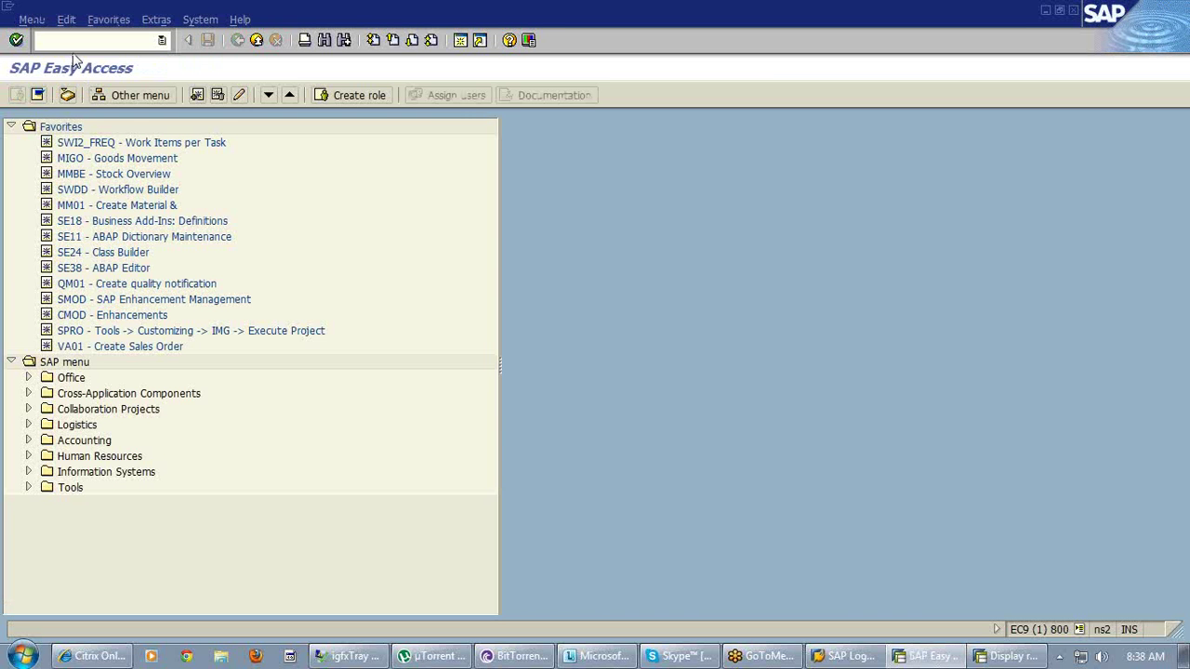
pyautogui.write('ss')
pyautogui.write('3')
pyautogui.write('8')
pyautogui.press('Return')
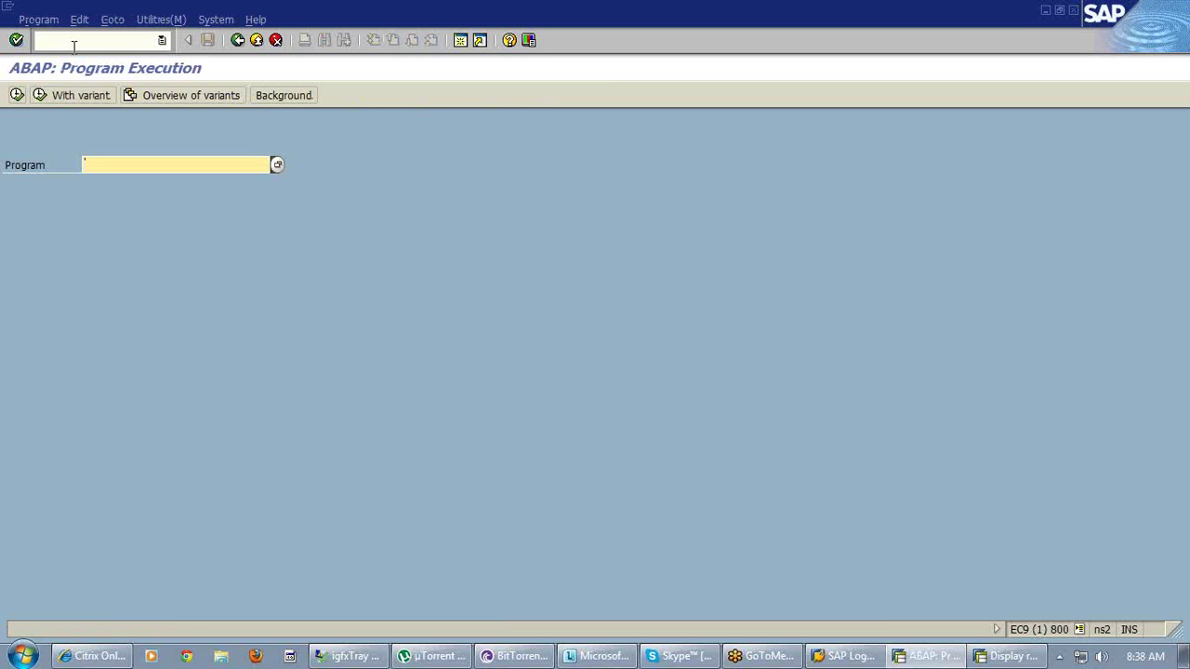
# - Search the ABAP program directory for programs matching RSUSR*
pyautogui.write('rs')
pyautogui.write('r*')
pyautogui.press('F4')
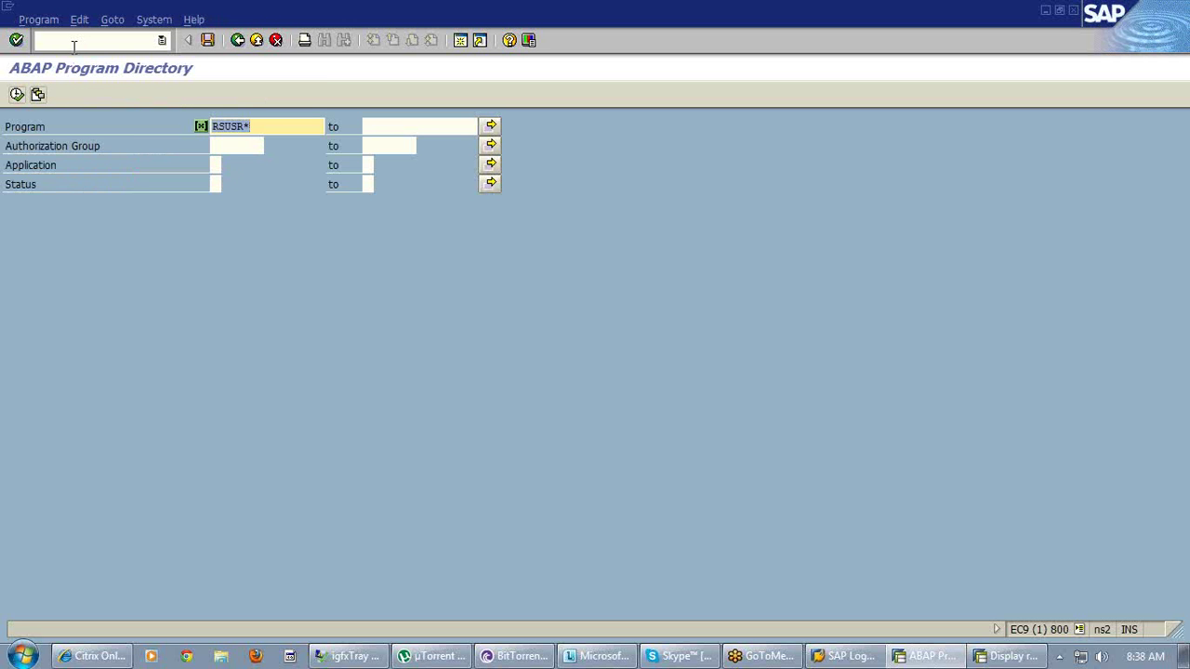
pyautogui.press('Return')
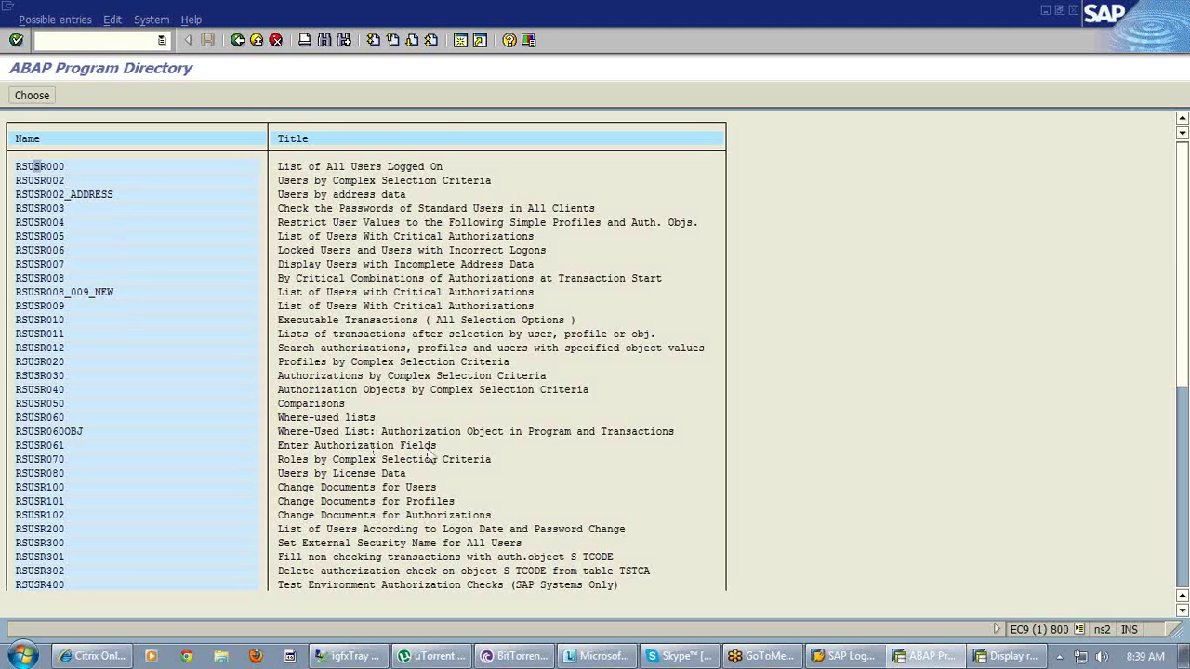
# - Switch to the session displaying ROLE_PFCG, leave its authorization data, and view the role's menu
pyautogui.click(991, 662)
pyautogui.click(922, 621)
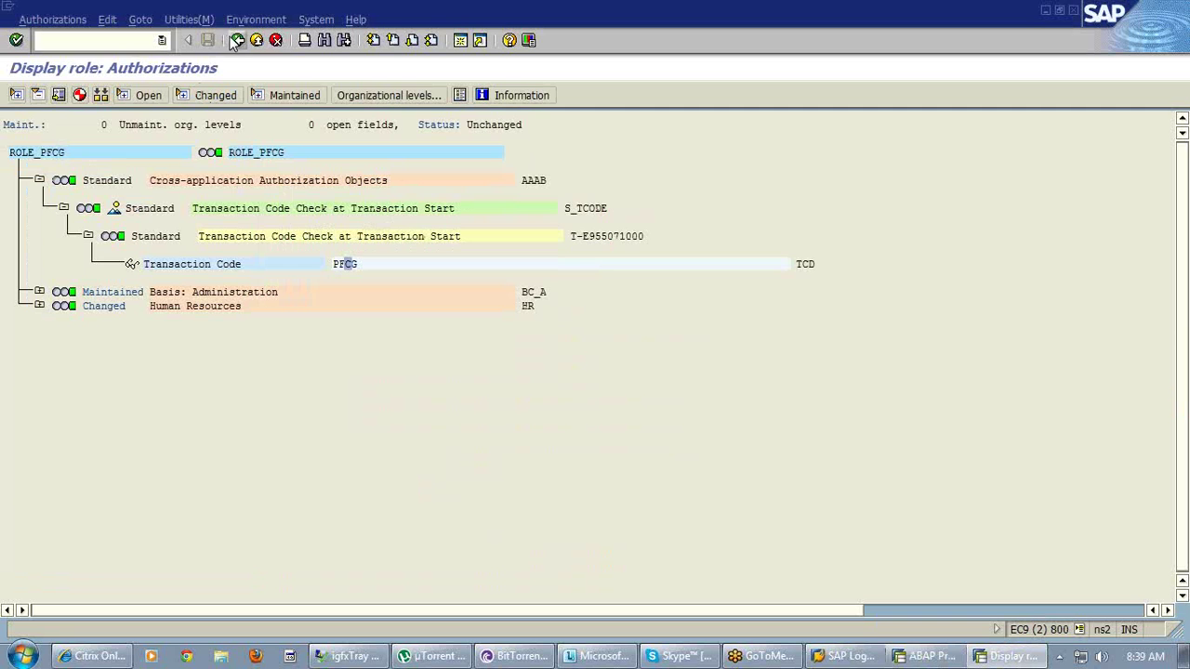
pyautogui.click(237, 40)
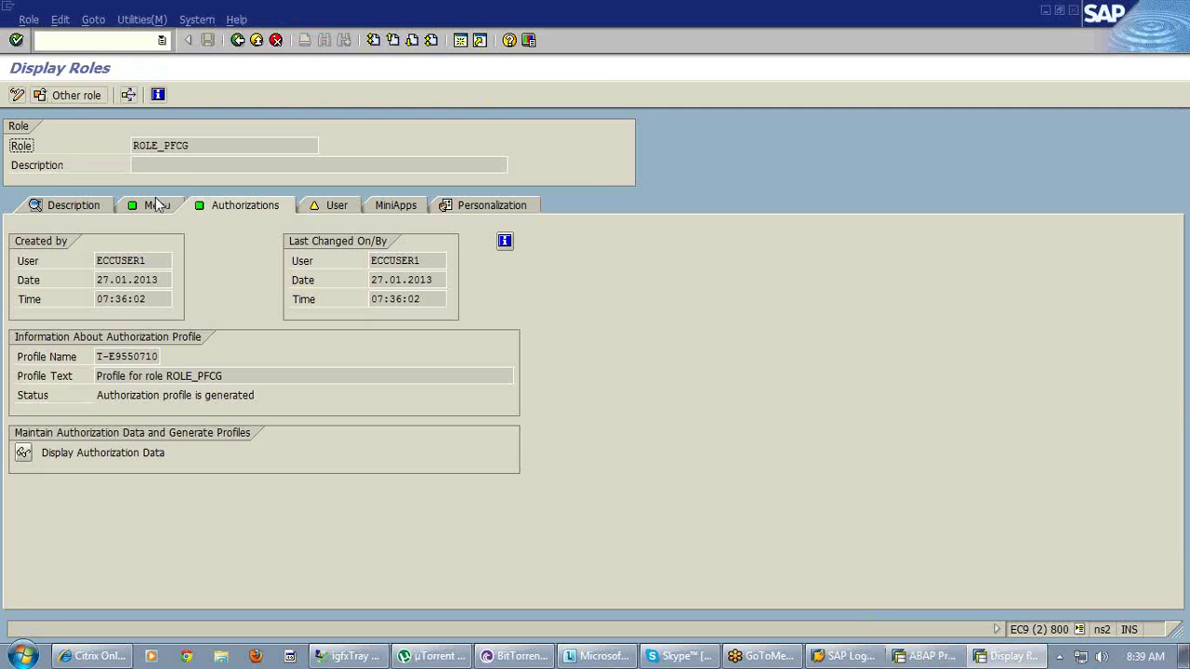
pyautogui.click(156, 205)
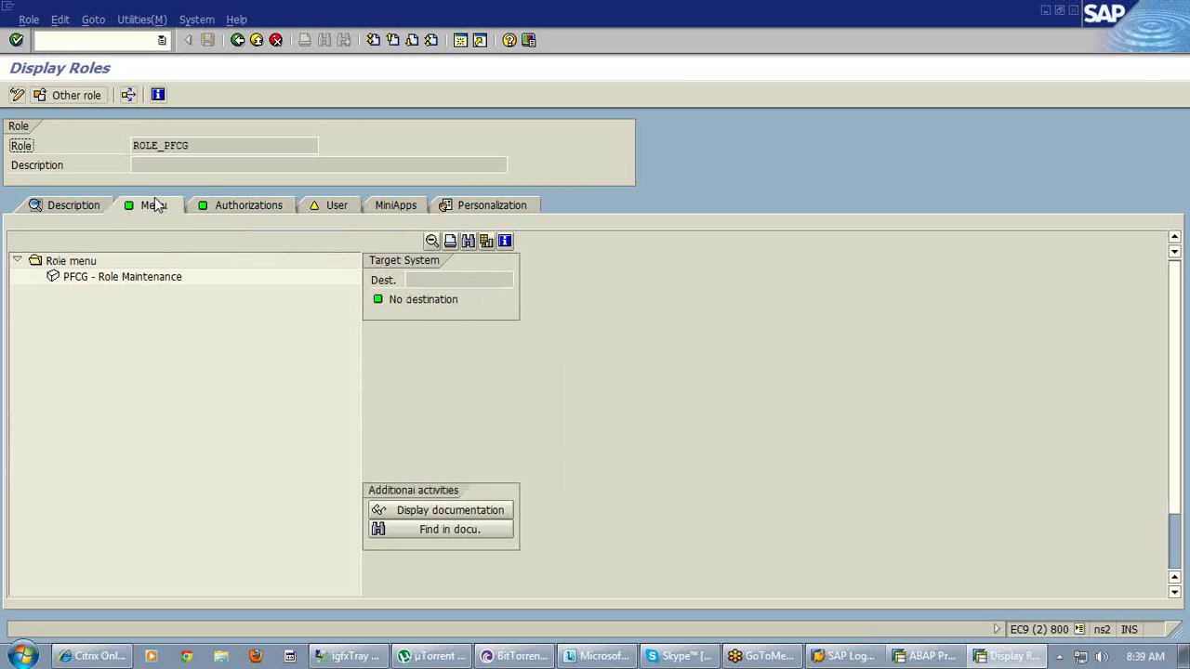
# - Return to Role Maintenance, open role_su01 for changing, and show its role menu
pyautogui.click(238, 42)
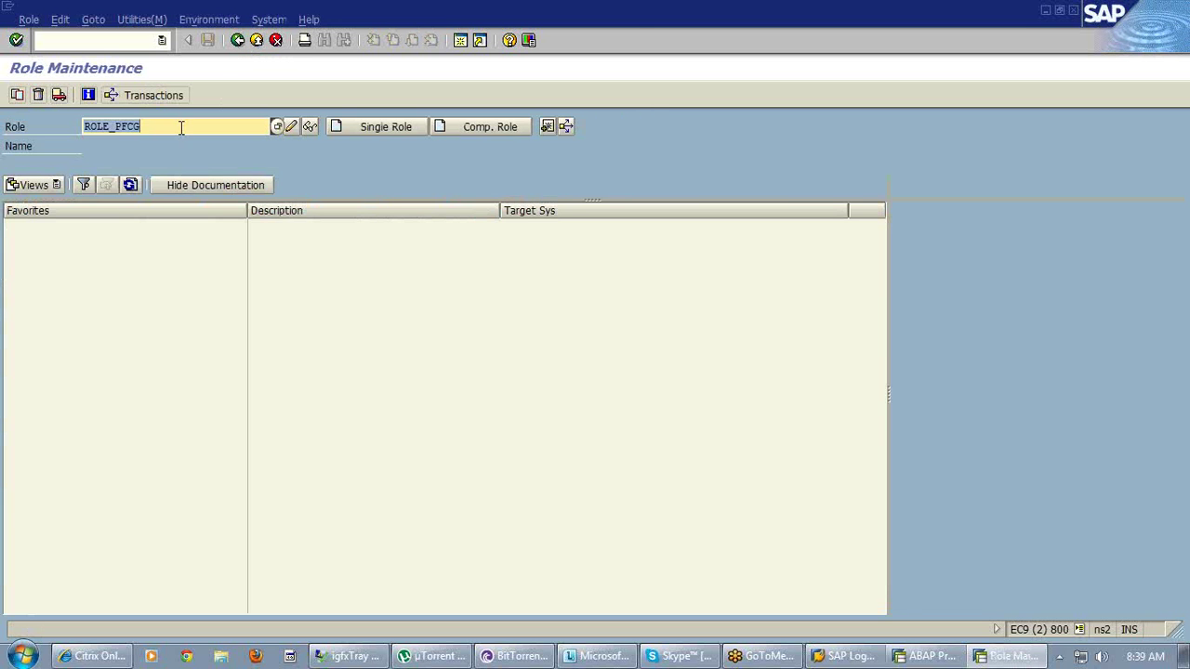
pyautogui.click(169, 131)
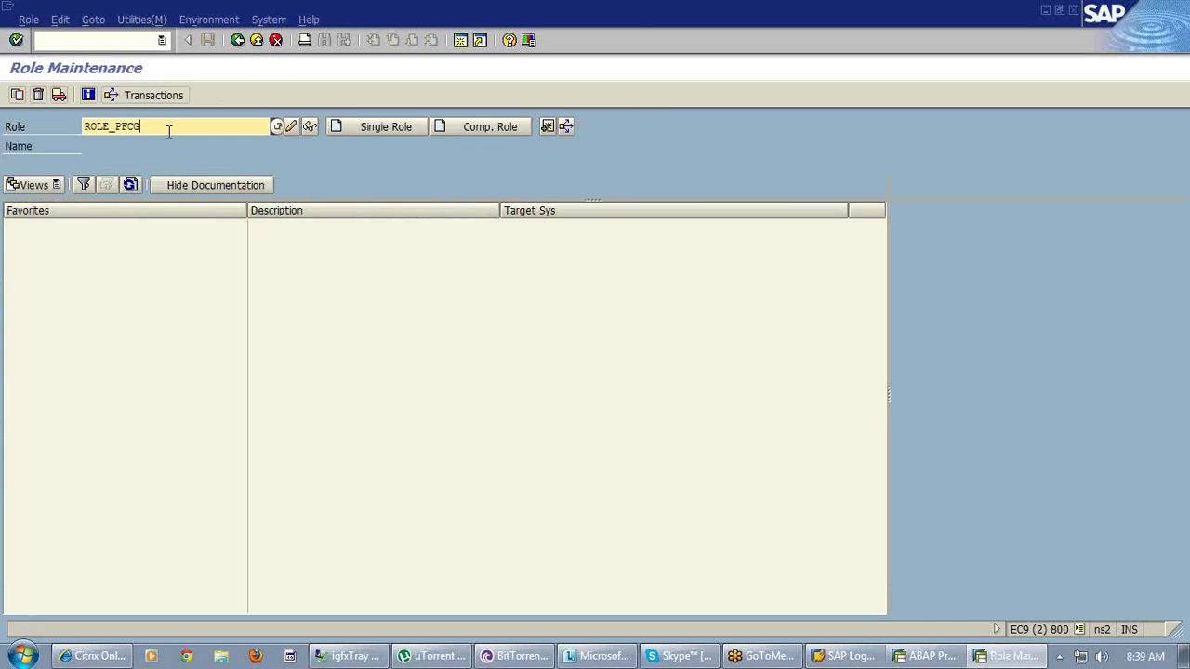
pyautogui.press('BackSpace')
pyautogui.press('BackSpace')
pyautogui.press('BackSpace')
pyautogui.press('BackSpace')
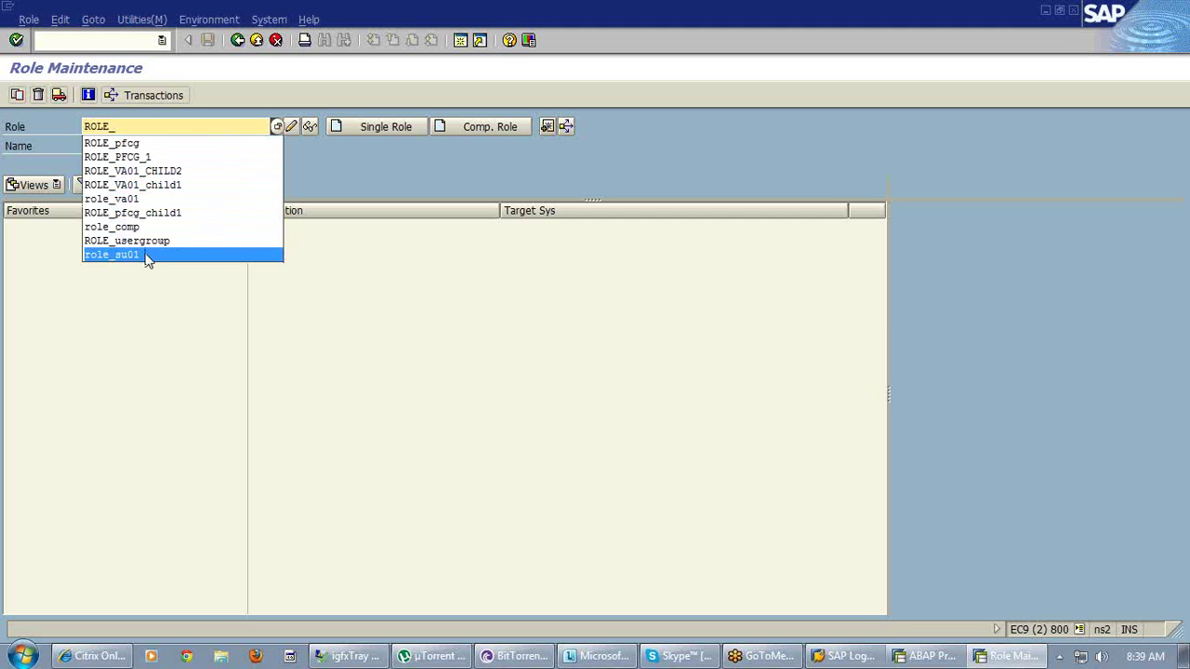
pyautogui.click(147, 255)
pyautogui.click(294, 125)
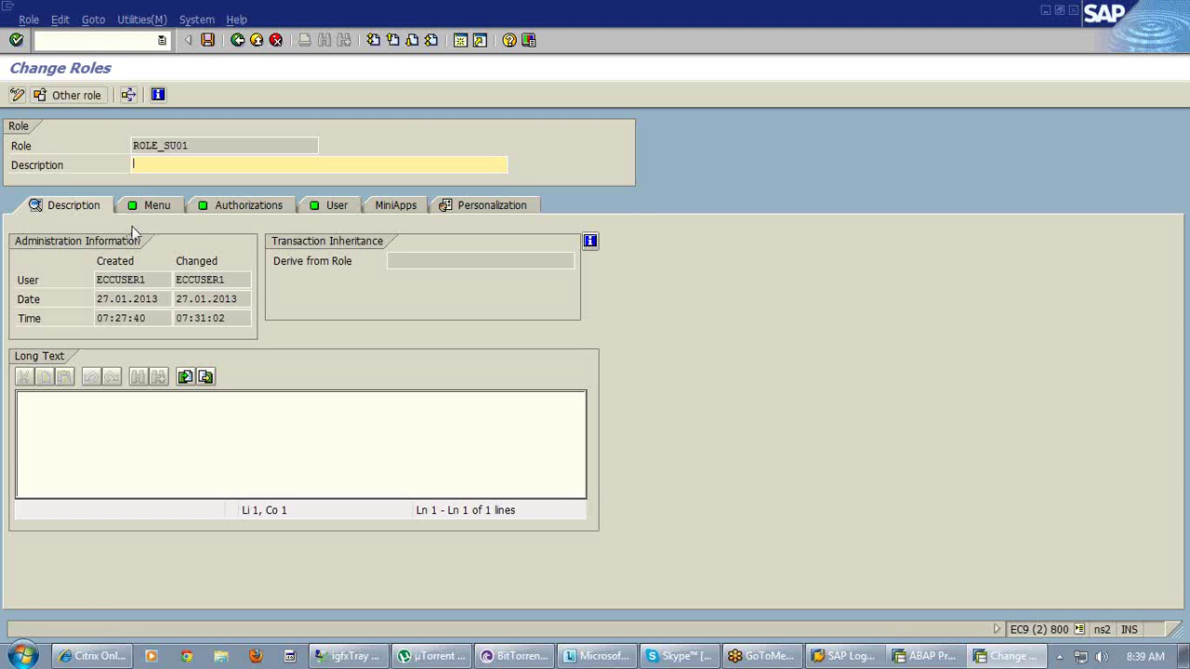
pyautogui.click(155, 210)
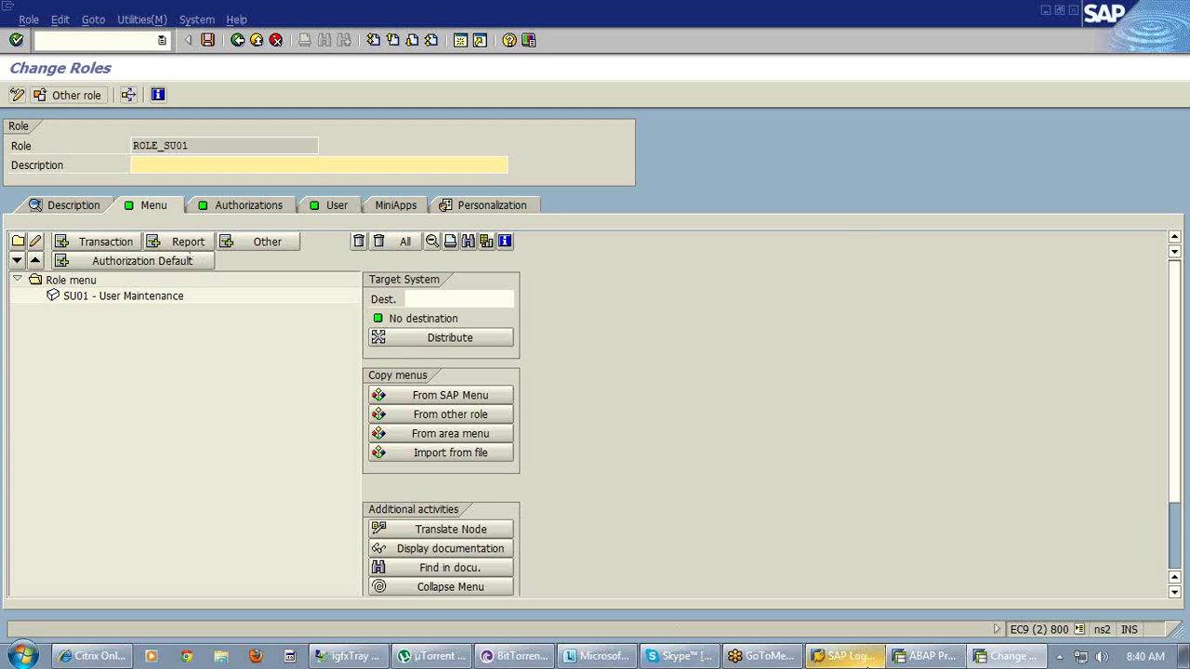
# - Check the program directory in the other session, and add the ABAP report RSUSR000 to the ROLE_SU01 menu
pyautogui.click(917, 662)
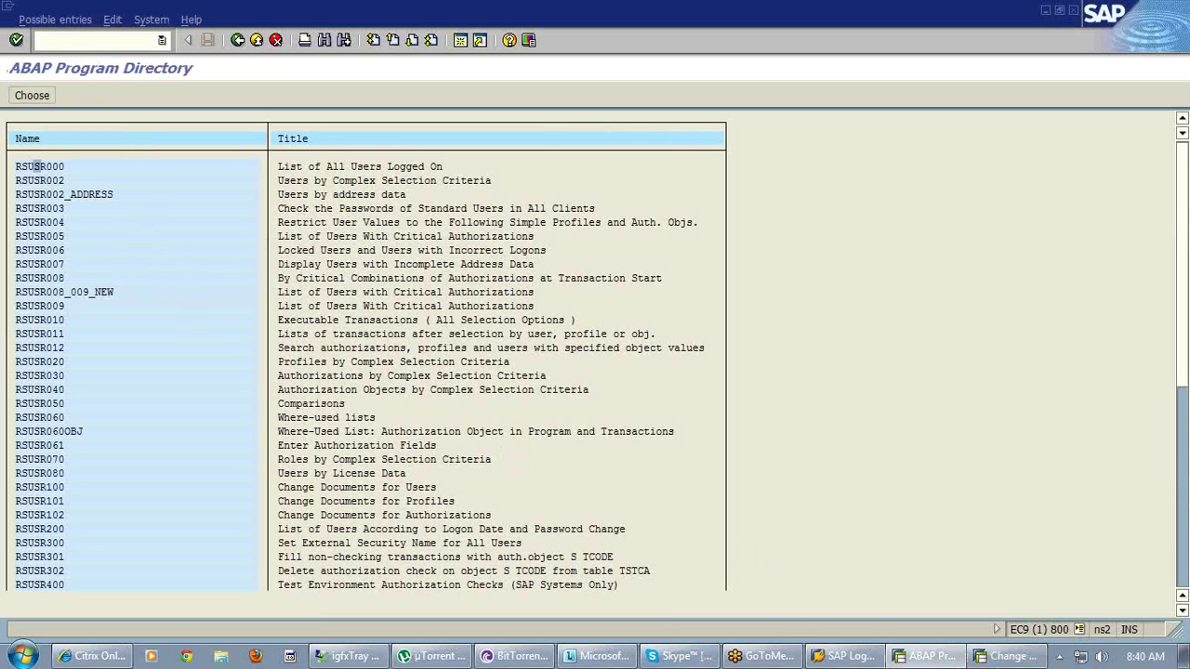
pyautogui.moveTo(1009, 656)
pyautogui.click(906, 620)
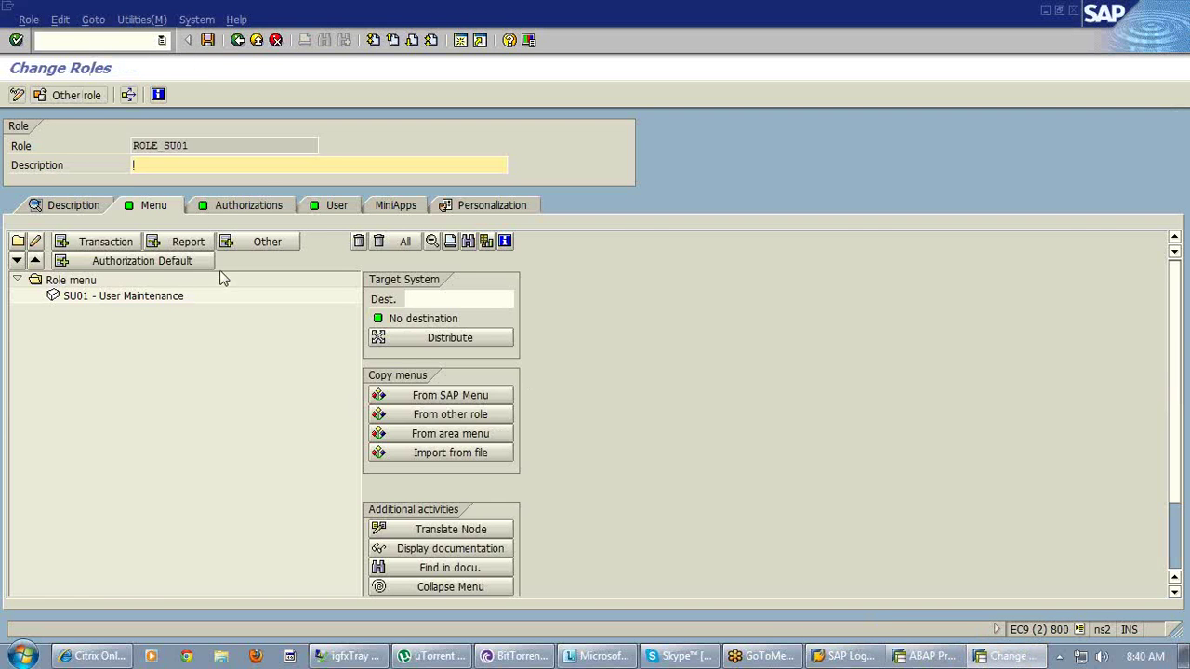
pyautogui.click(190, 244)
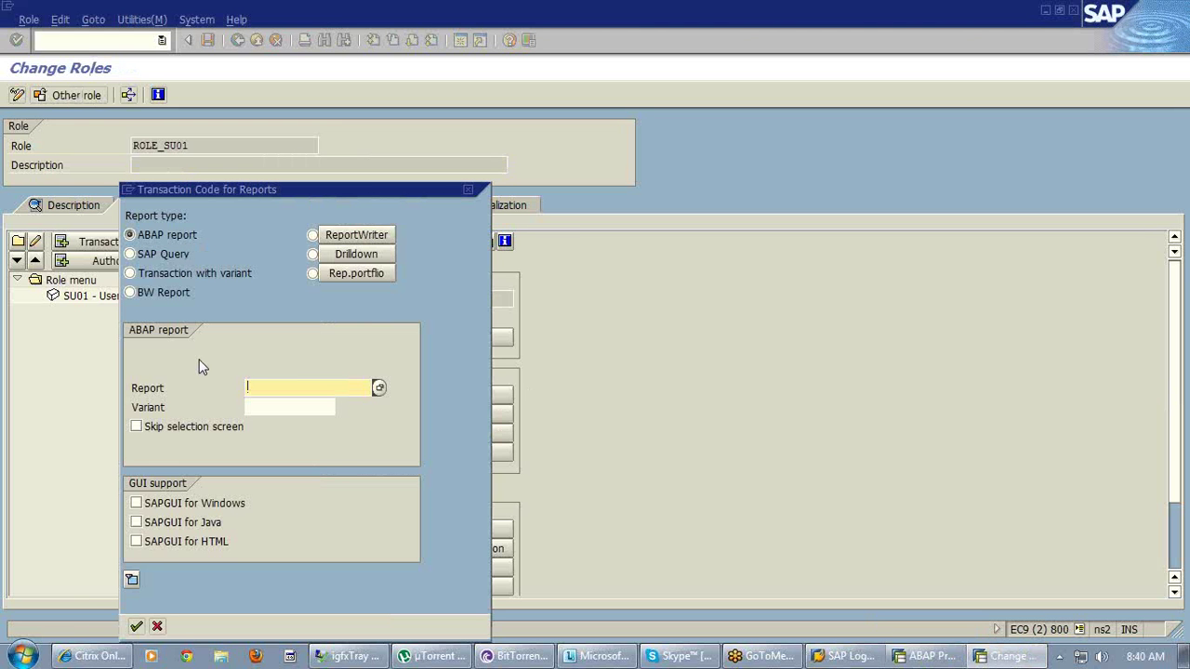
pyautogui.write('rsusr000')
pyautogui.click(136, 627)
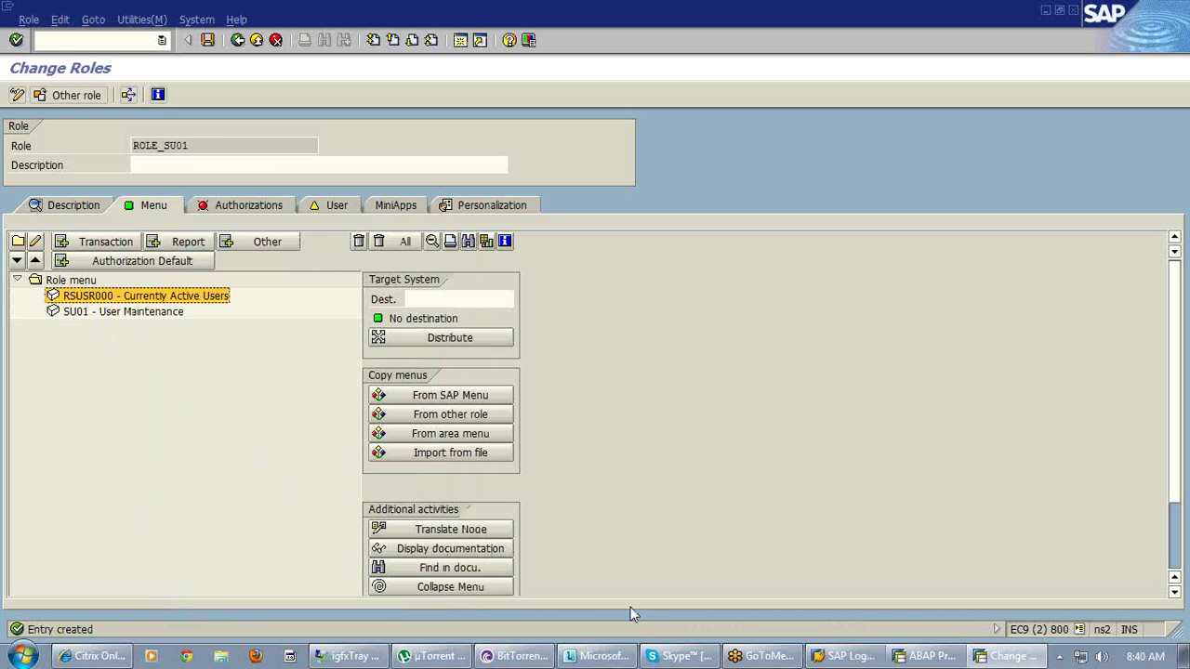
# - Switch back to the program directory session, choose RSUSR000, and execute it to list the logged-on users
pyautogui.click(920, 657)
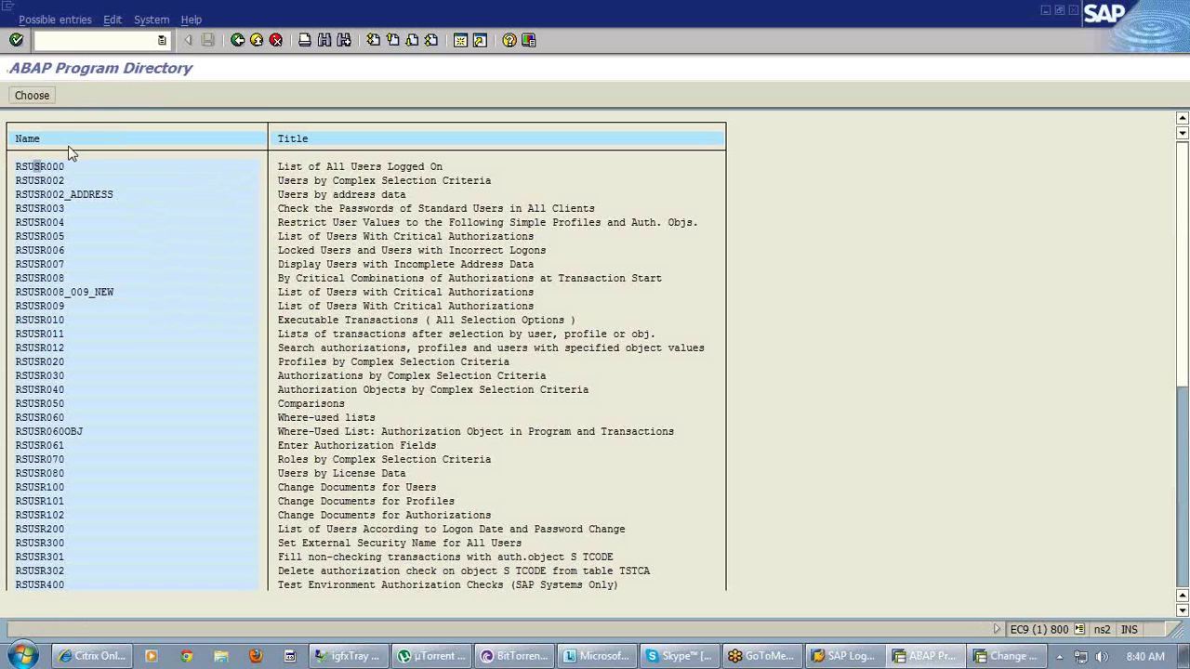
pyautogui.click(51, 100)
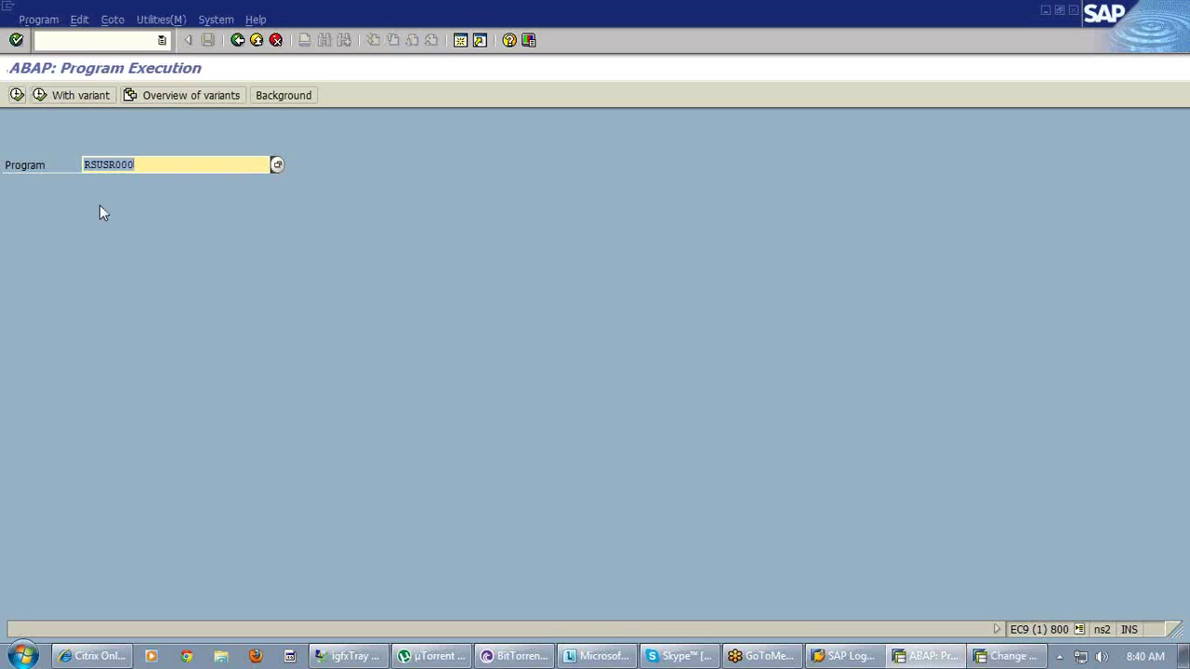
pyautogui.click(16, 96)
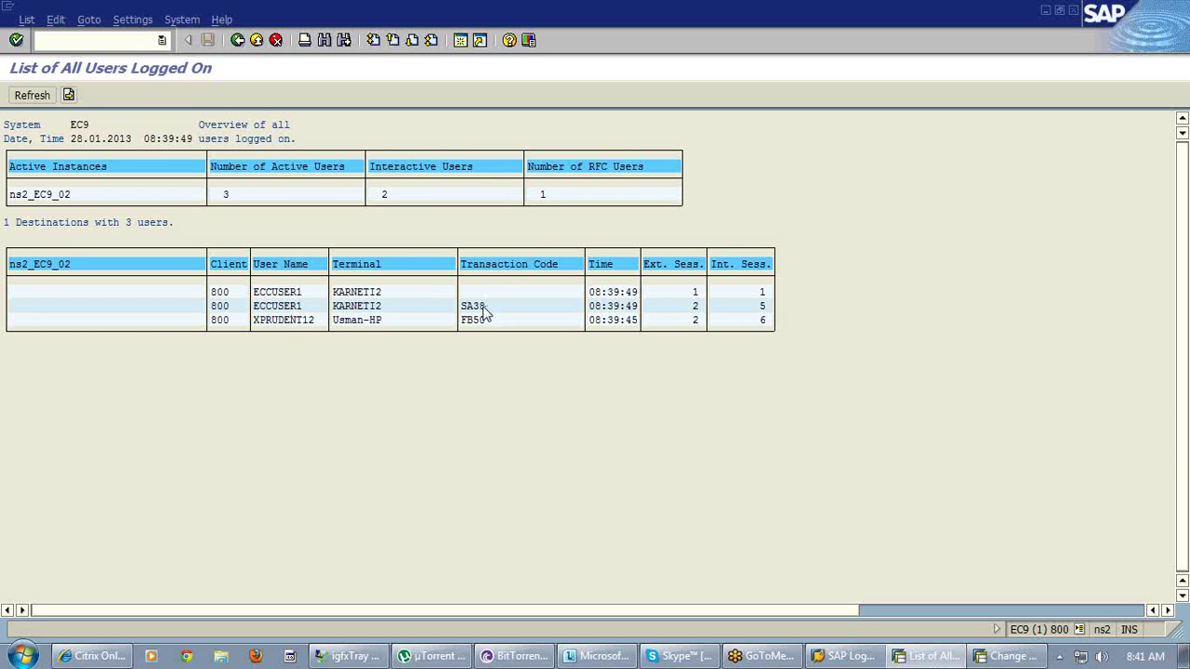
# - Leave the logged-on users list, change the program to RSUSR002, and execute it
pyautogui.click(237, 40)
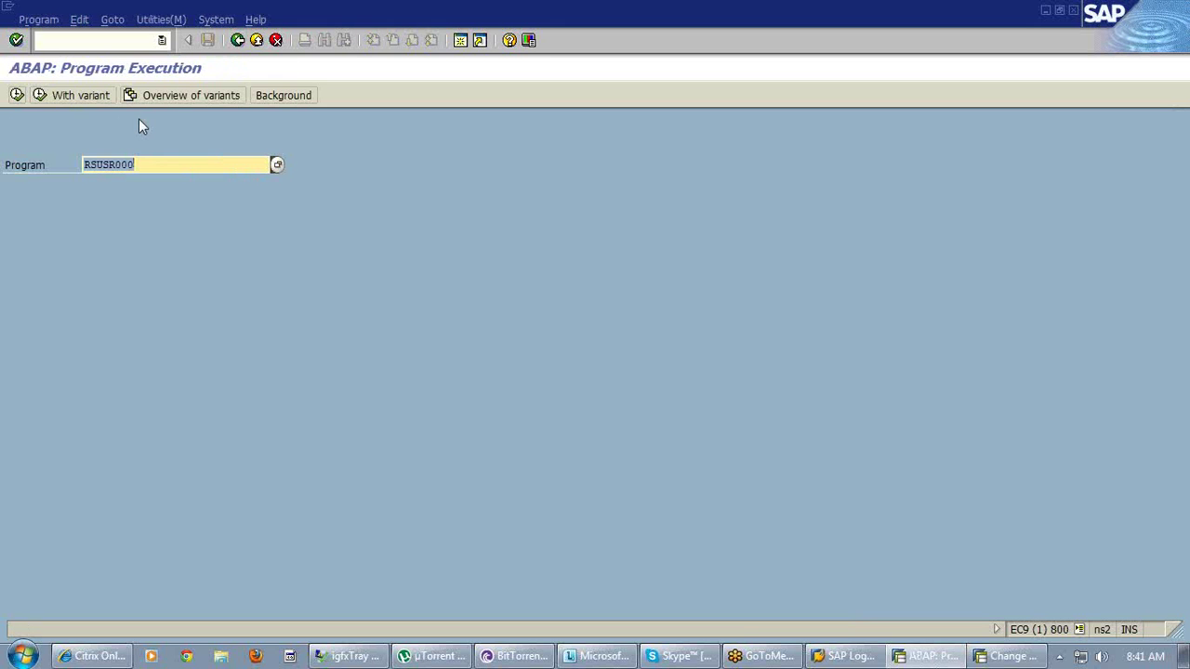
pyautogui.click(175, 164)
pyautogui.press('BackSpace')
pyautogui.write('2')
pyautogui.click(17, 95)
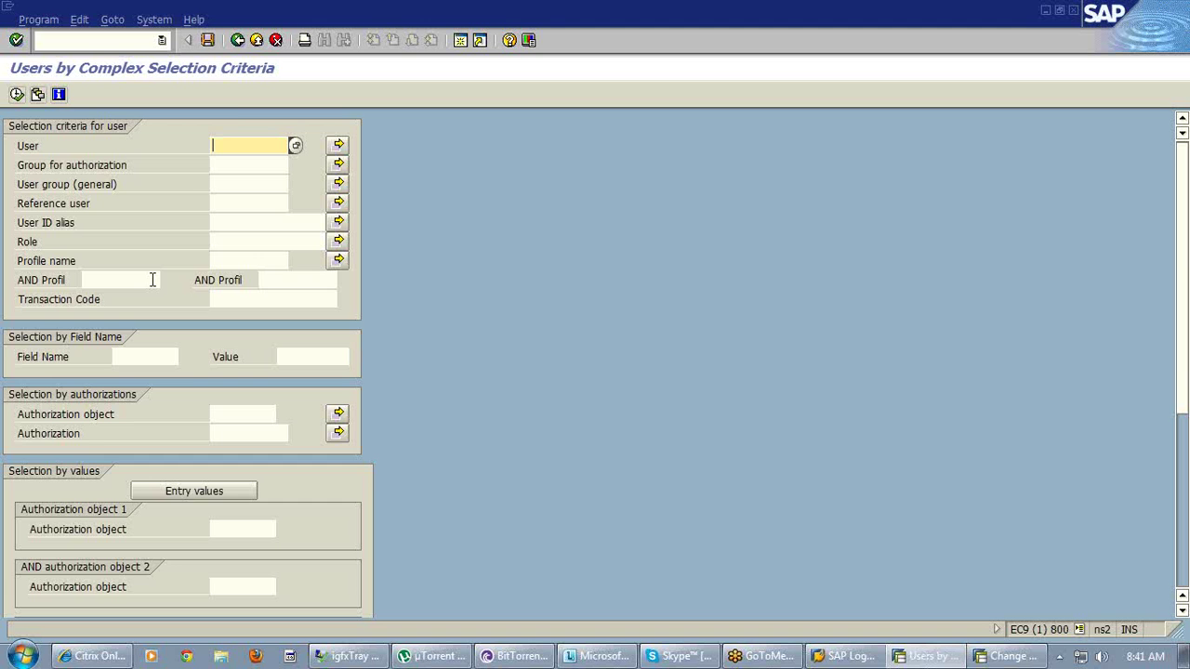
# - Leave RSUSR002, execute program pfcg_orgfield_create, and open the list of possible values for the authorization field
pyautogui.click(238, 41)
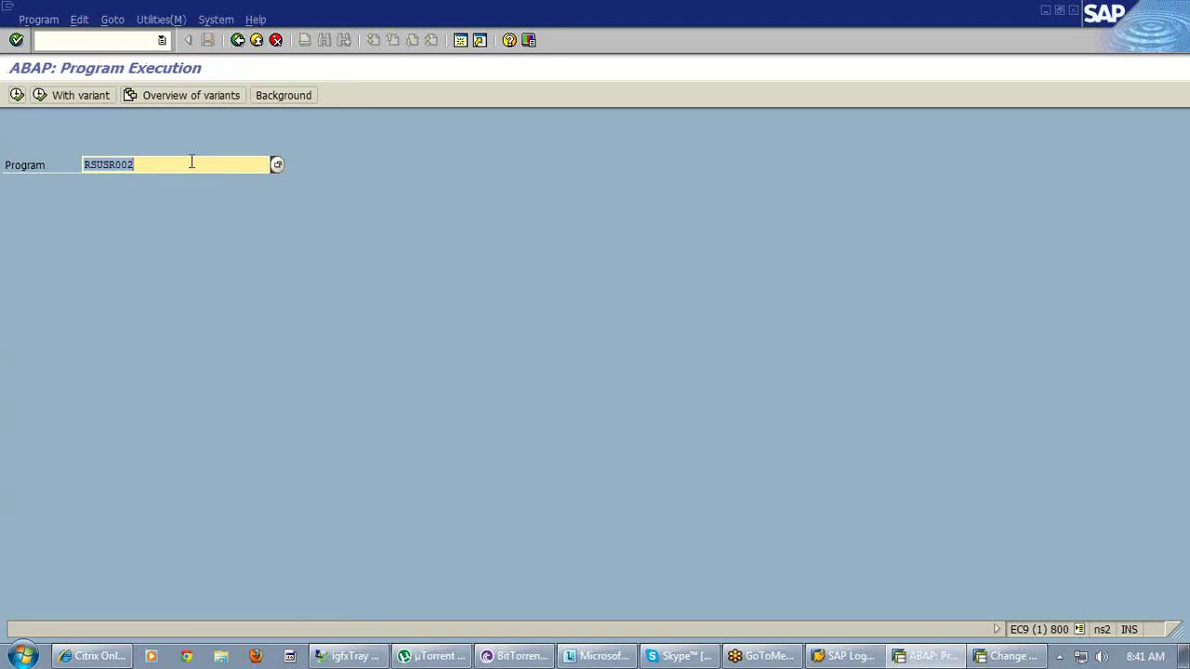
pyautogui.press('Delete')
pyautogui.write('pfcg_orgfield')
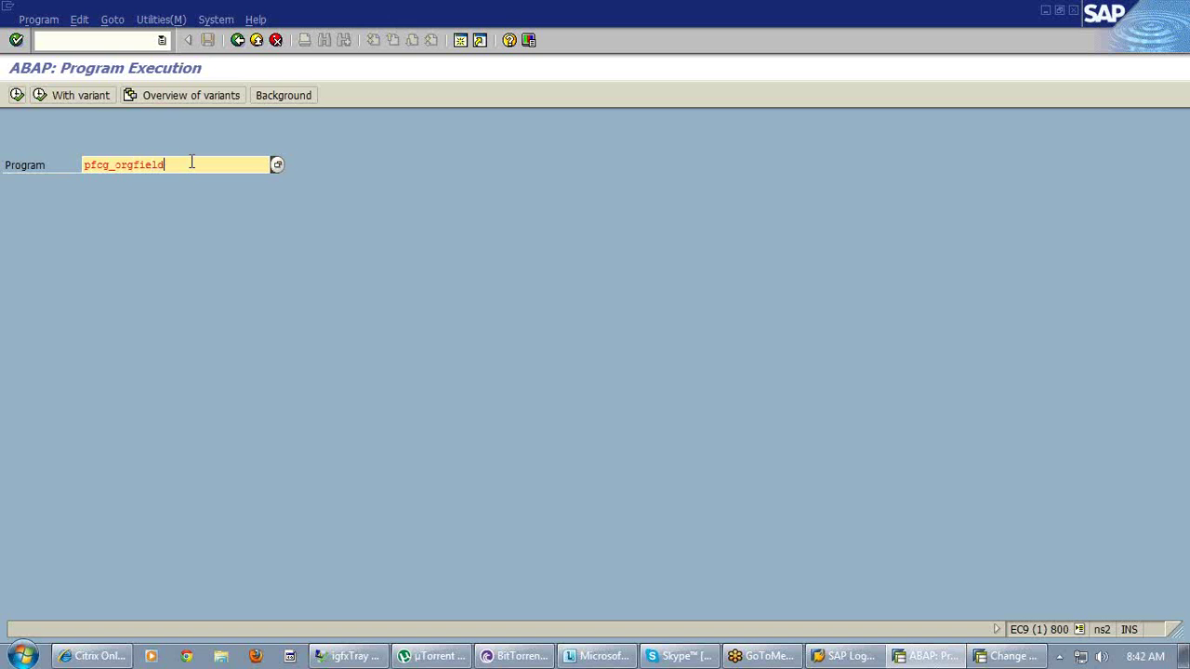
pyautogui.write('_create')
pyautogui.click(15, 97)
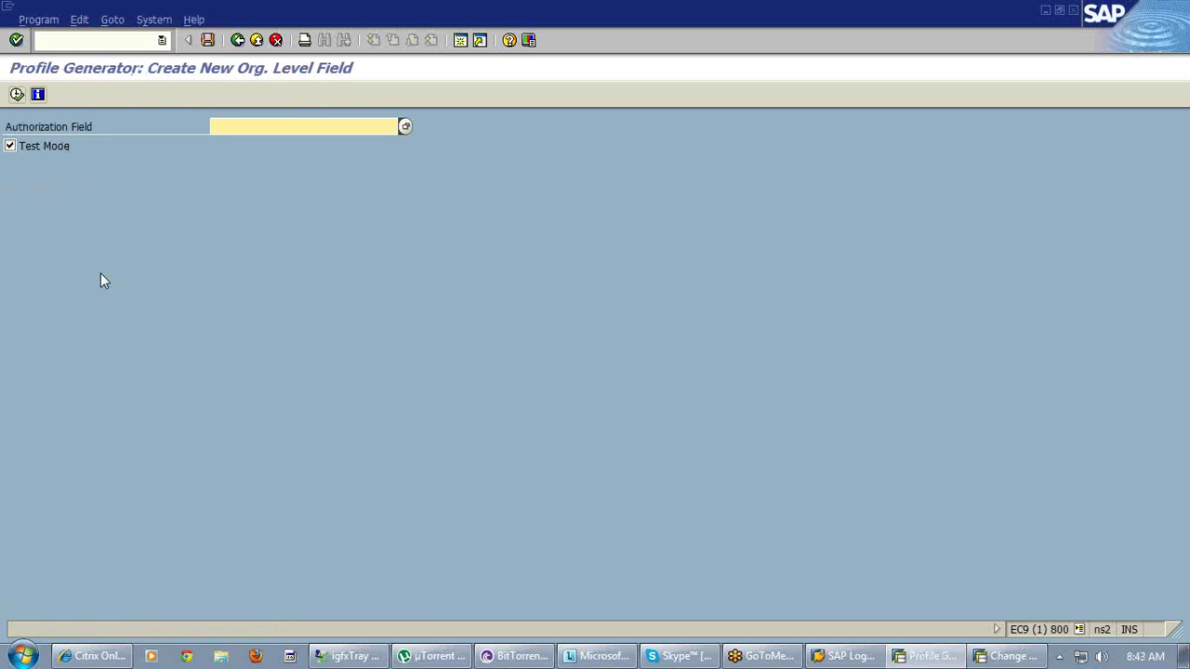
pyautogui.click(405, 125)
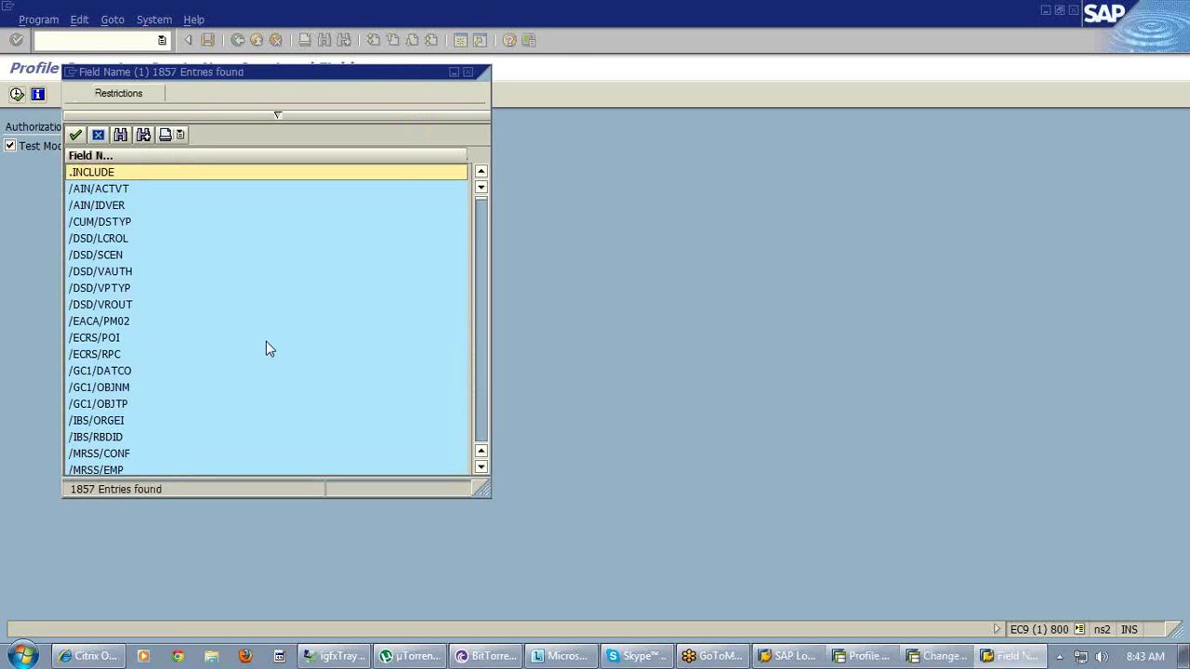
# - Close the list of authorization field names and leave the program for creating a new org. level field
pyautogui.click(99, 136)
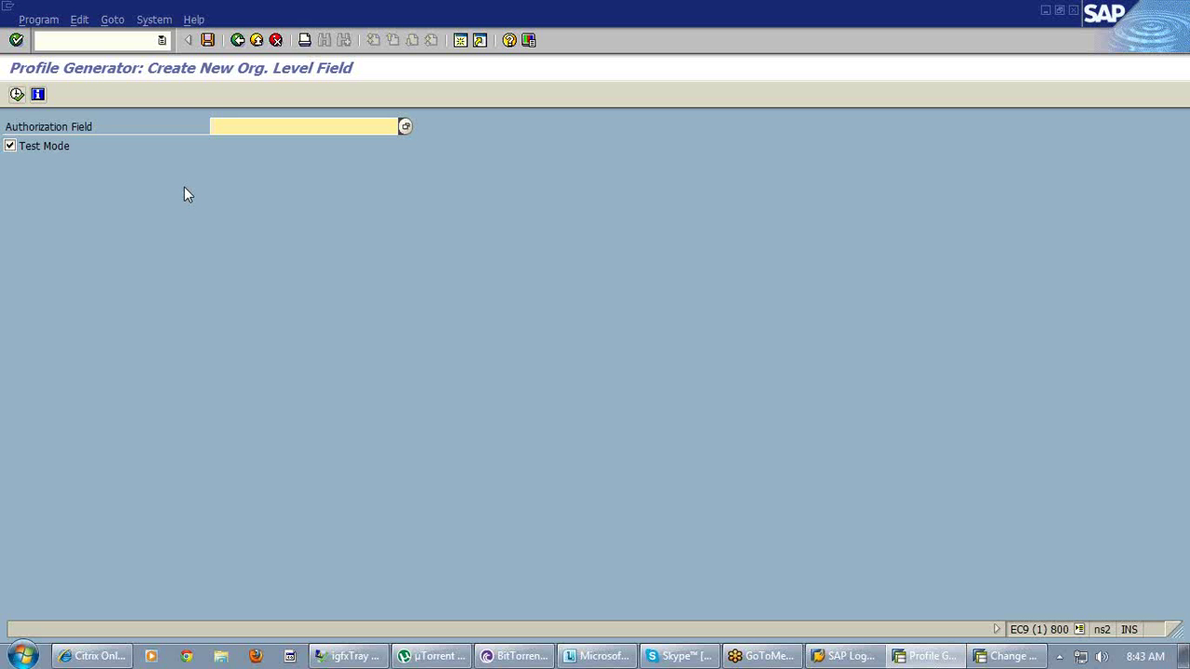
pyautogui.click(212, 125)
pyautogui.click(238, 43)
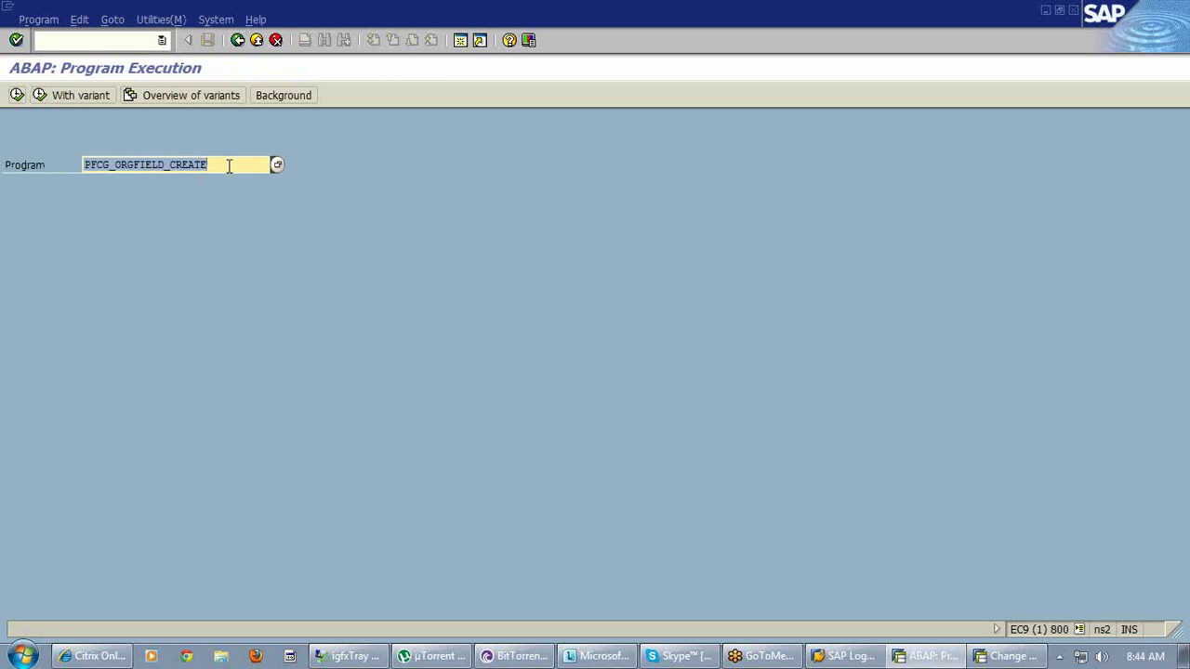
# - Change the program name to PFCG_ORGFIELD_DELETE and execute it
pyautogui.click(229, 166)
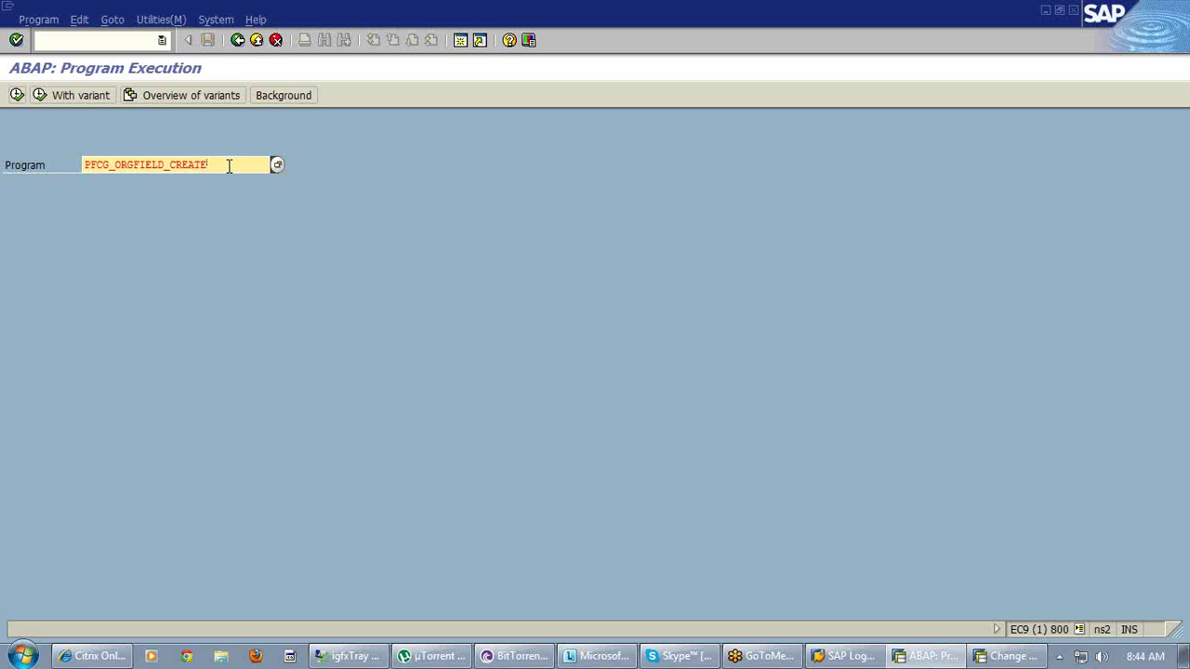
pyautogui.press('BackSpace')
pyautogui.press('BackSpace')
pyautogui.press('BackSpace')
pyautogui.press('BackSpace')
pyautogui.press('BackSpace')
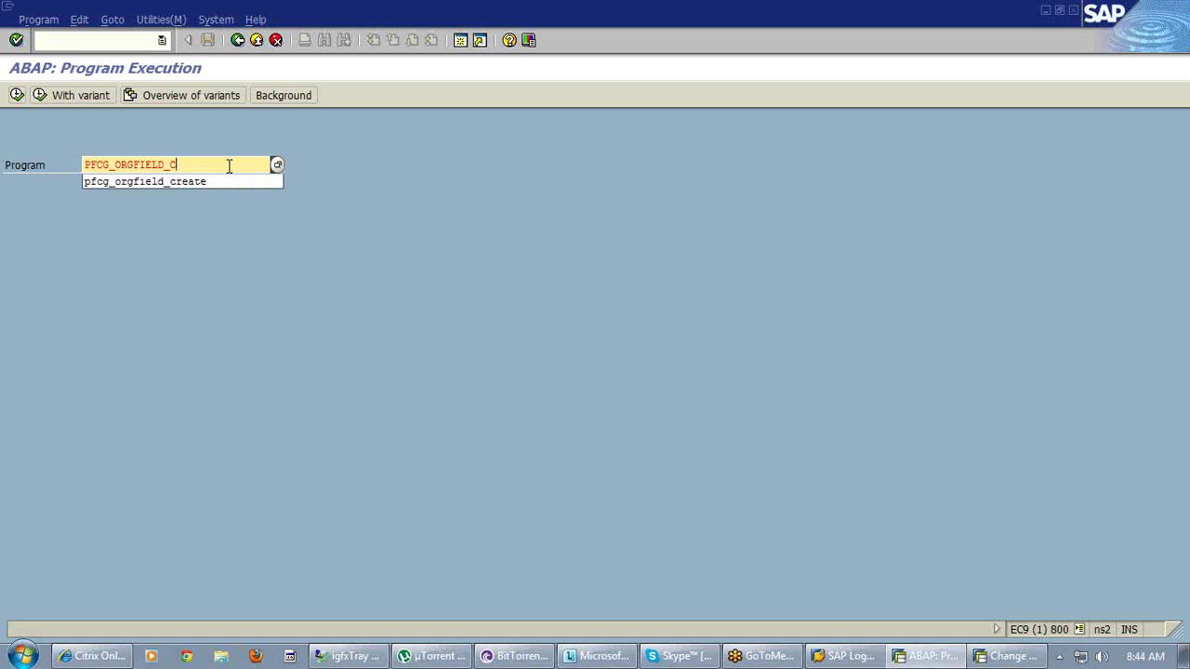
pyautogui.press('BackSpace')
pyautogui.write('del')
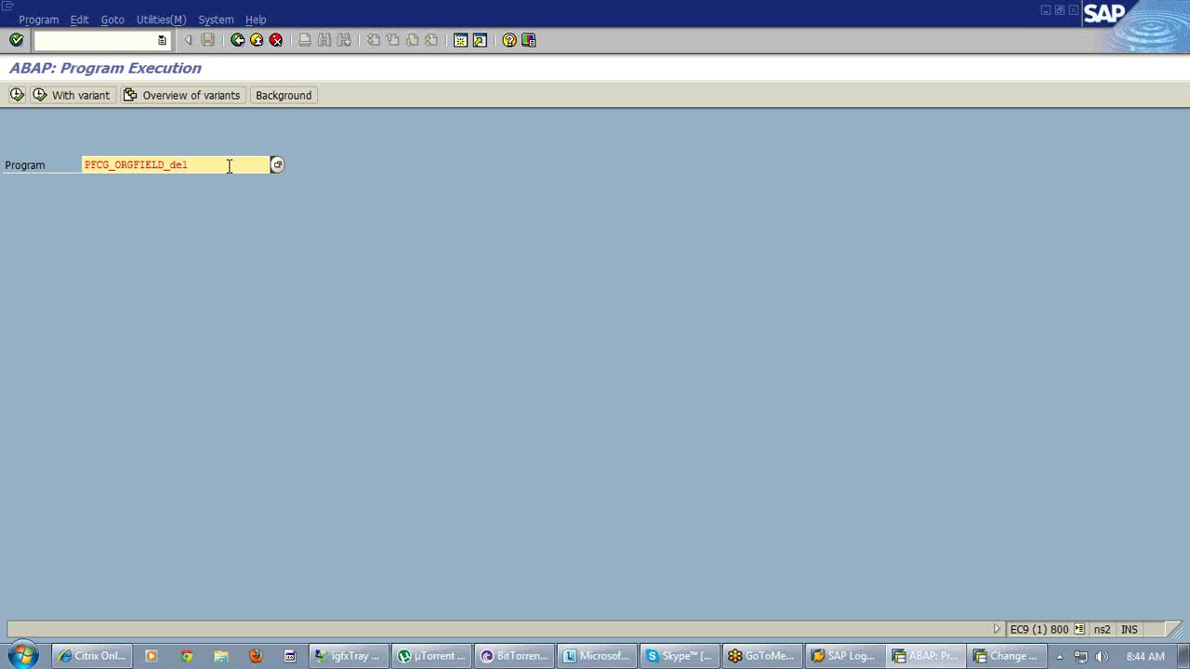
pyautogui.write('ete')
pyautogui.click(16, 97)
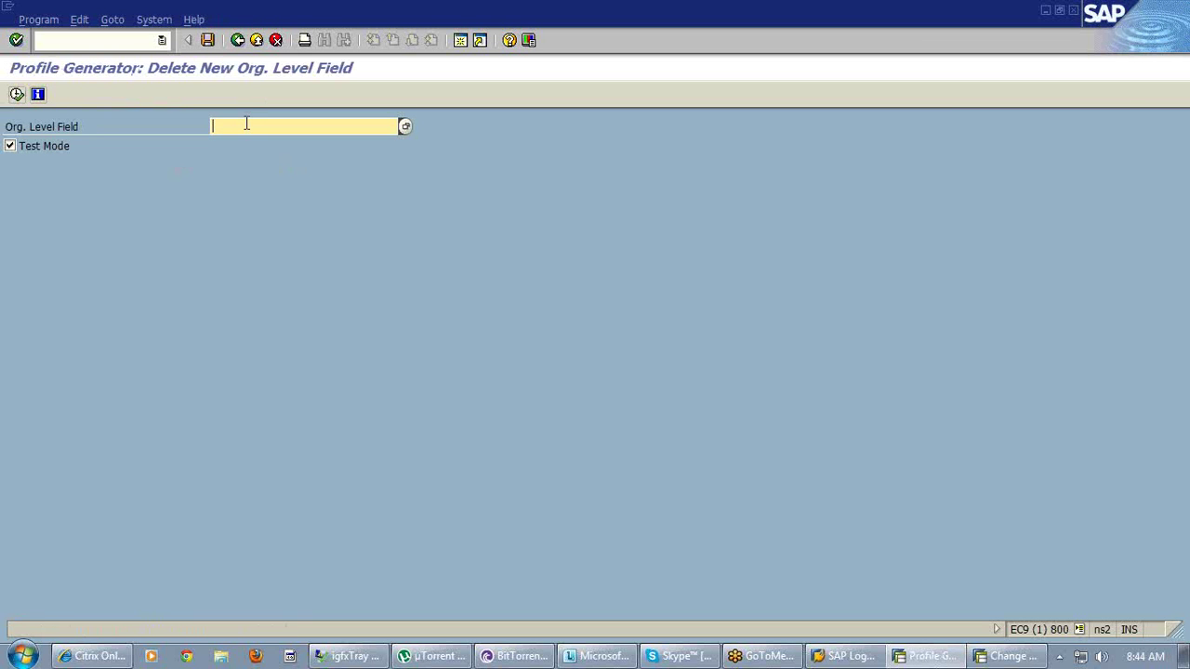
# - Enter $BURKS as the org. level field, execute the deletion in test mode, and dismiss the information dialog
pyautogui.write('sb')
pyautogui.press('BackSpace')
pyautogui.write('burks')
pyautogui.click(18, 95)
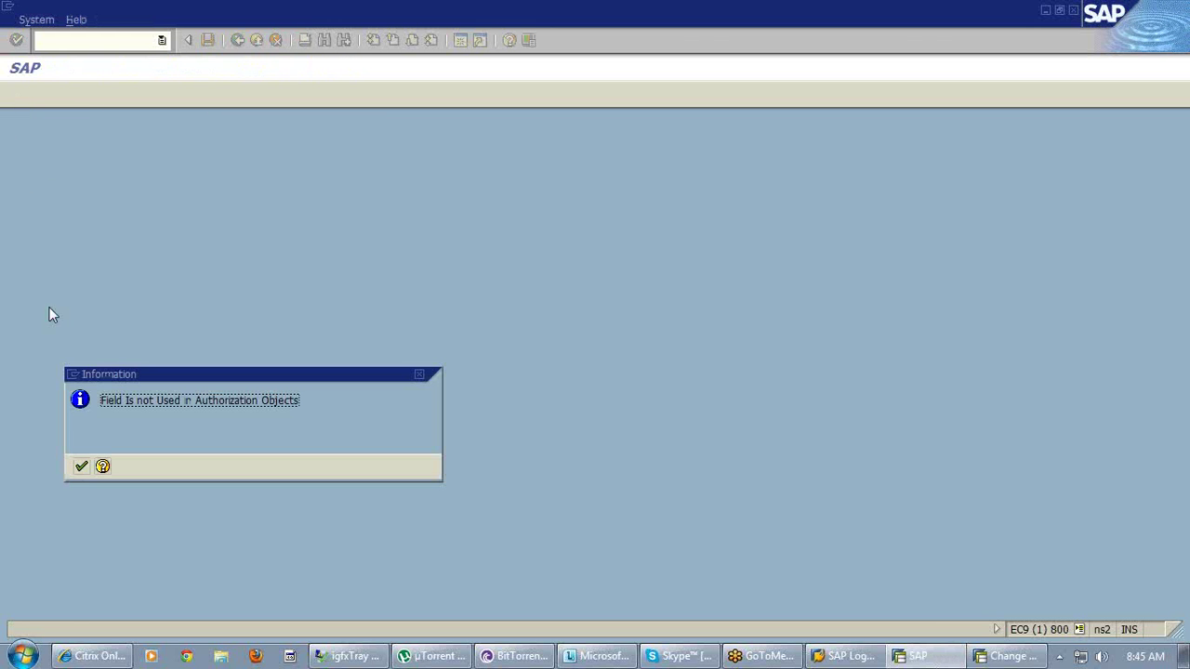
pyautogui.click(81, 466)
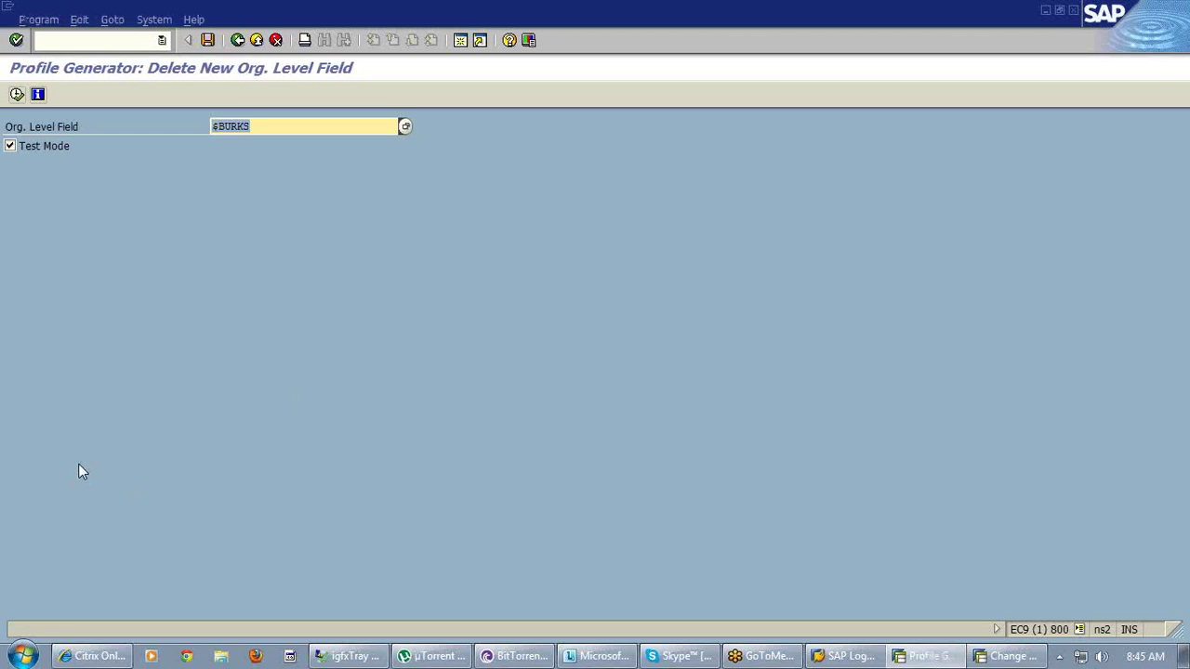
pyautogui.click(273, 131)
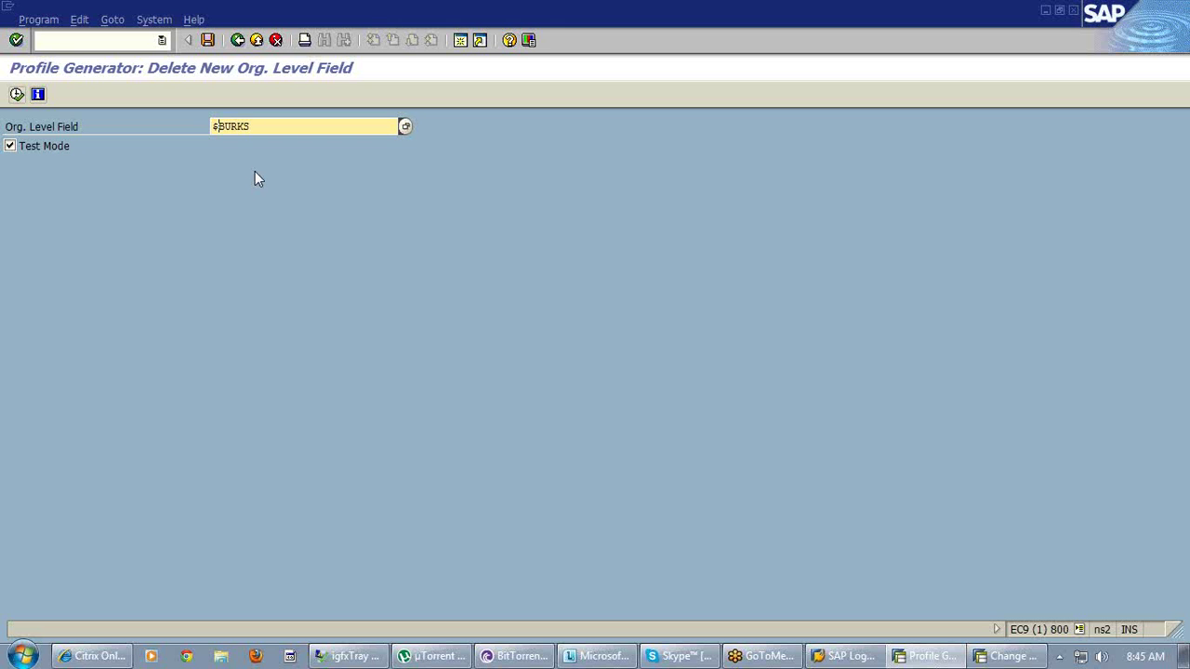
# - Leave the deletion program and ABAP program execution, and open transaction SE16
pyautogui.click(239, 43)
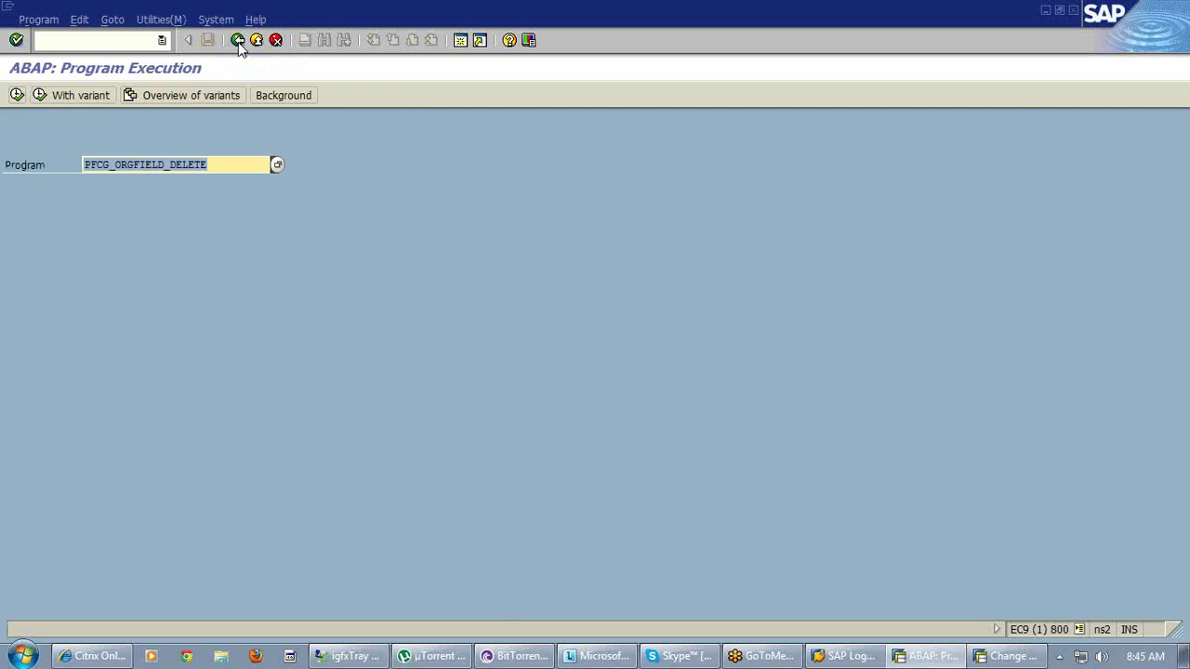
pyautogui.click(228, 165)
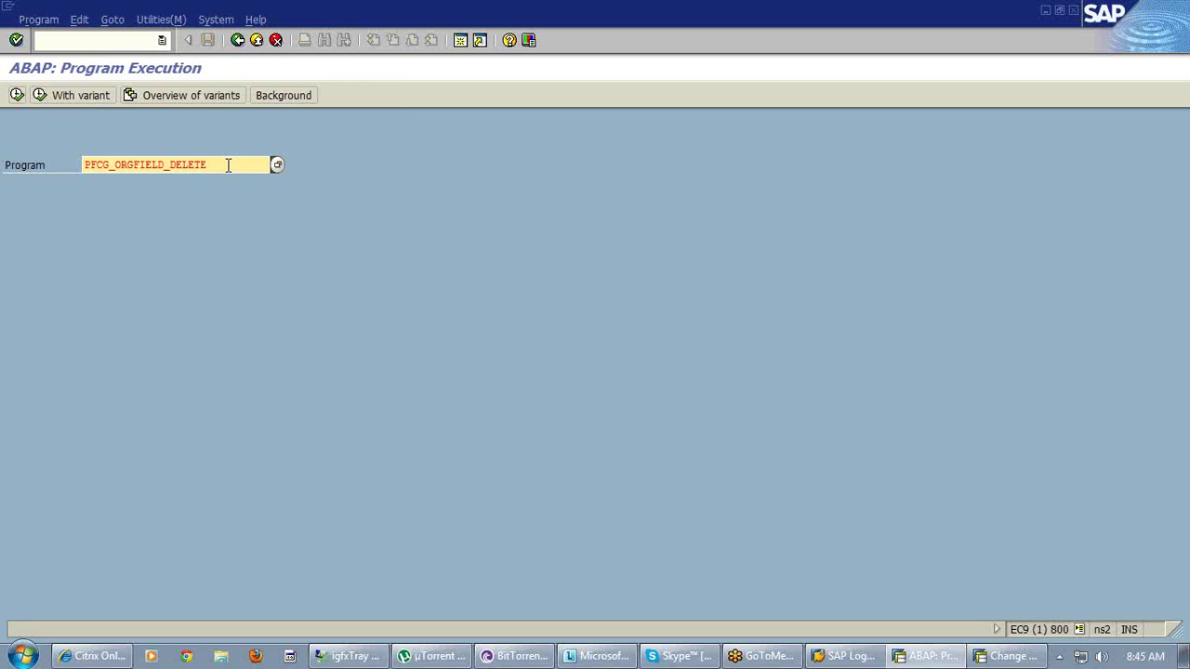
pyautogui.click(241, 42)
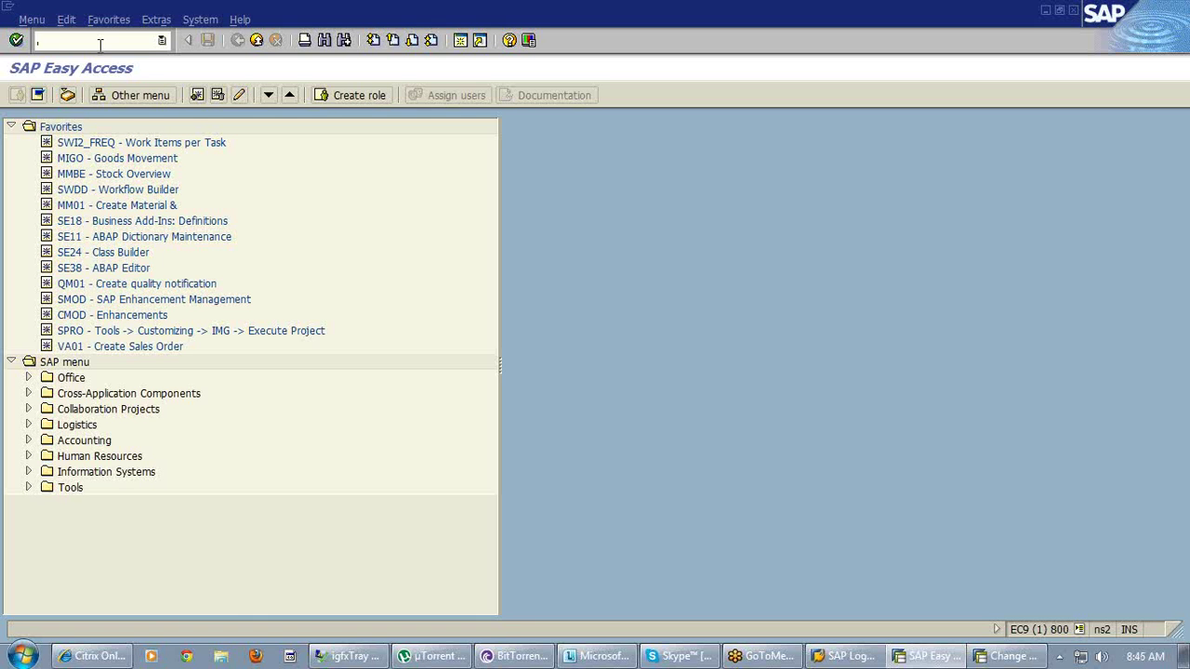
pyautogui.write('se16')
pyautogui.press('Return')
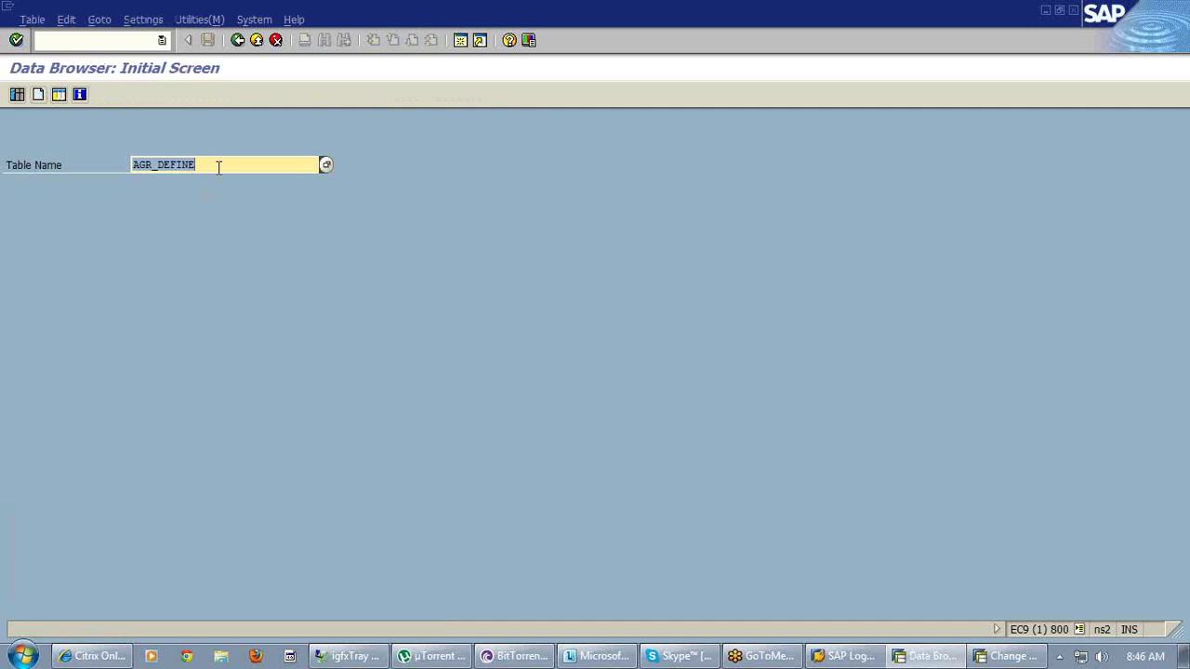
# - Change the table name to AGR_TCODES and list its entries without any selection criteria
pyautogui.click(219, 165)
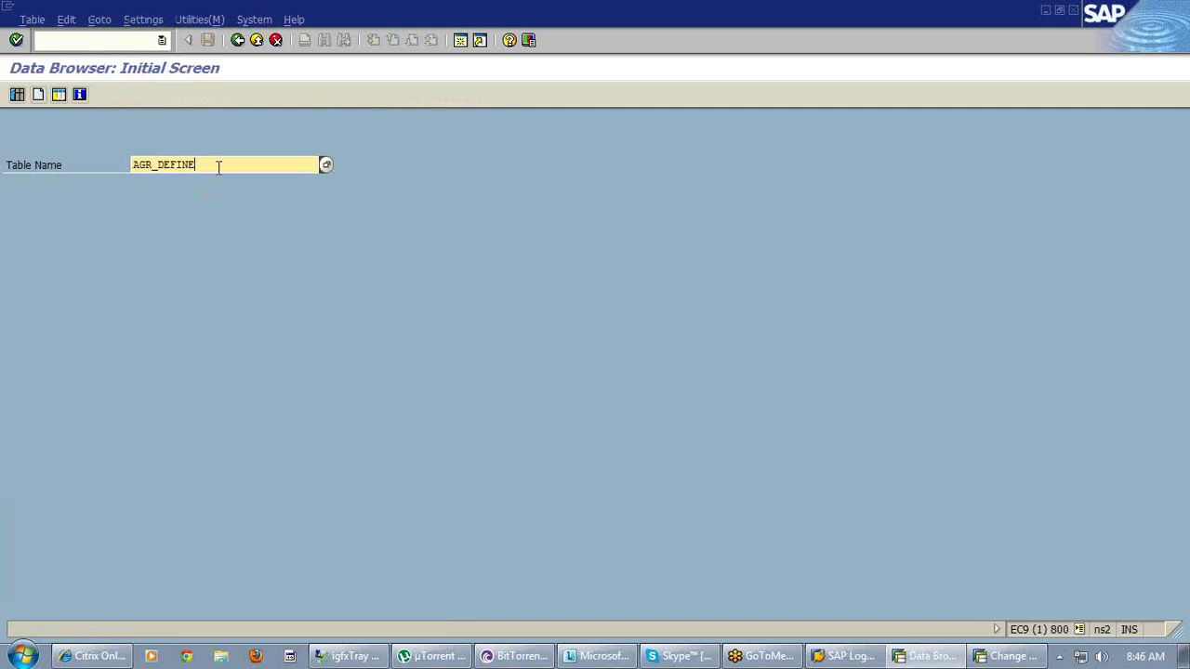
pyautogui.press('BackSpace')
pyautogui.press('BackSpace')
pyautogui.press('BackSpace')
pyautogui.press('BackSpace')
pyautogui.press('BackSpace')
pyautogui.press('BackSpace')
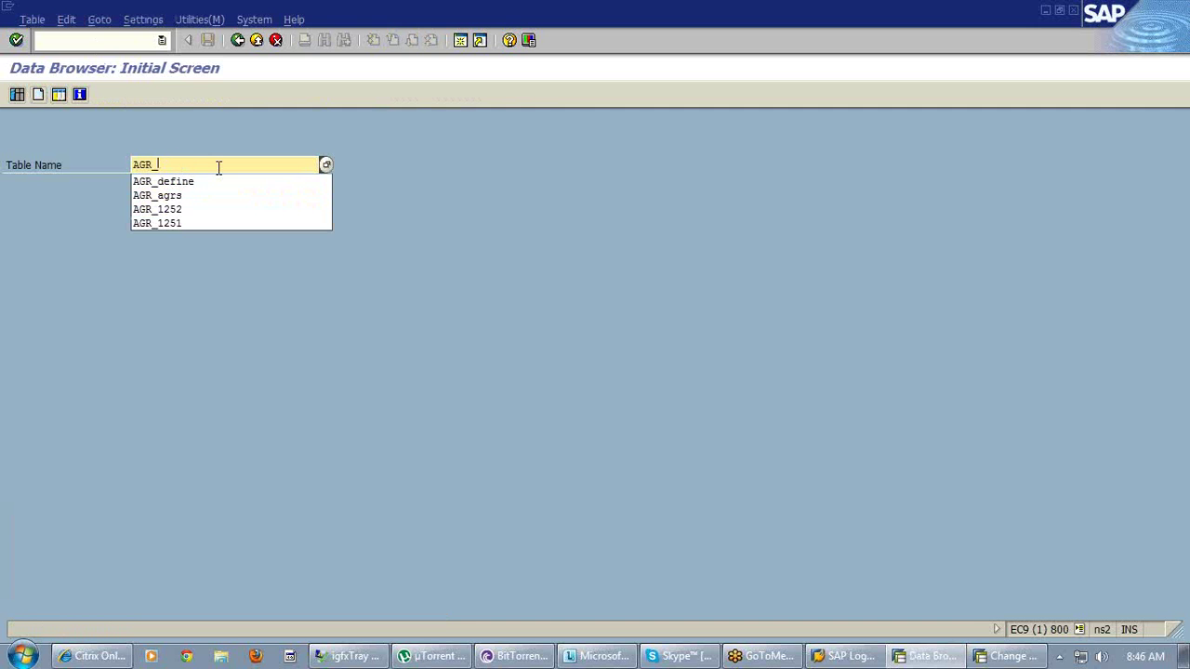
pyautogui.write('tc')
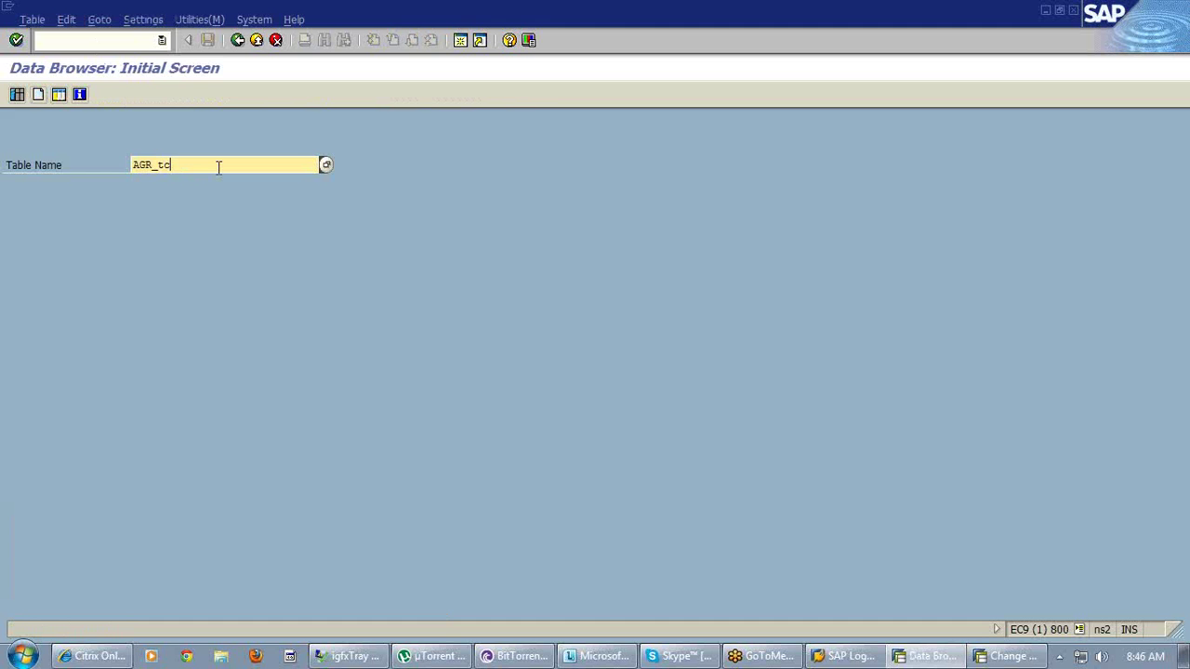
pyautogui.write('odes')
pyautogui.press('Return')
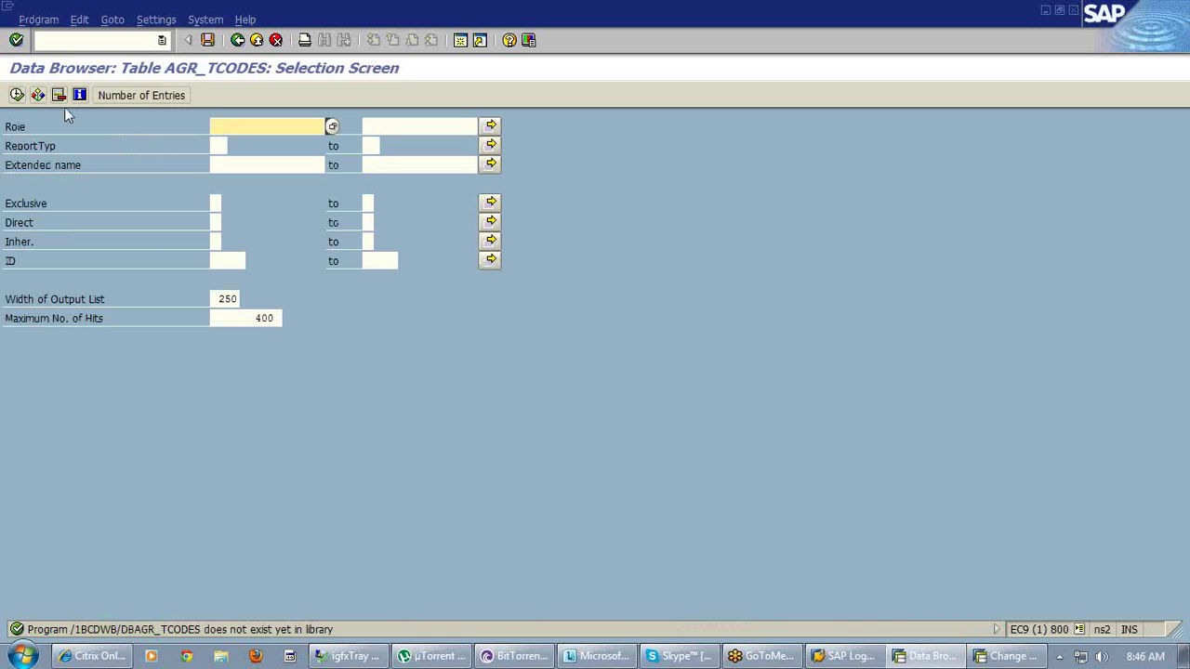
pyautogui.click(16, 95)
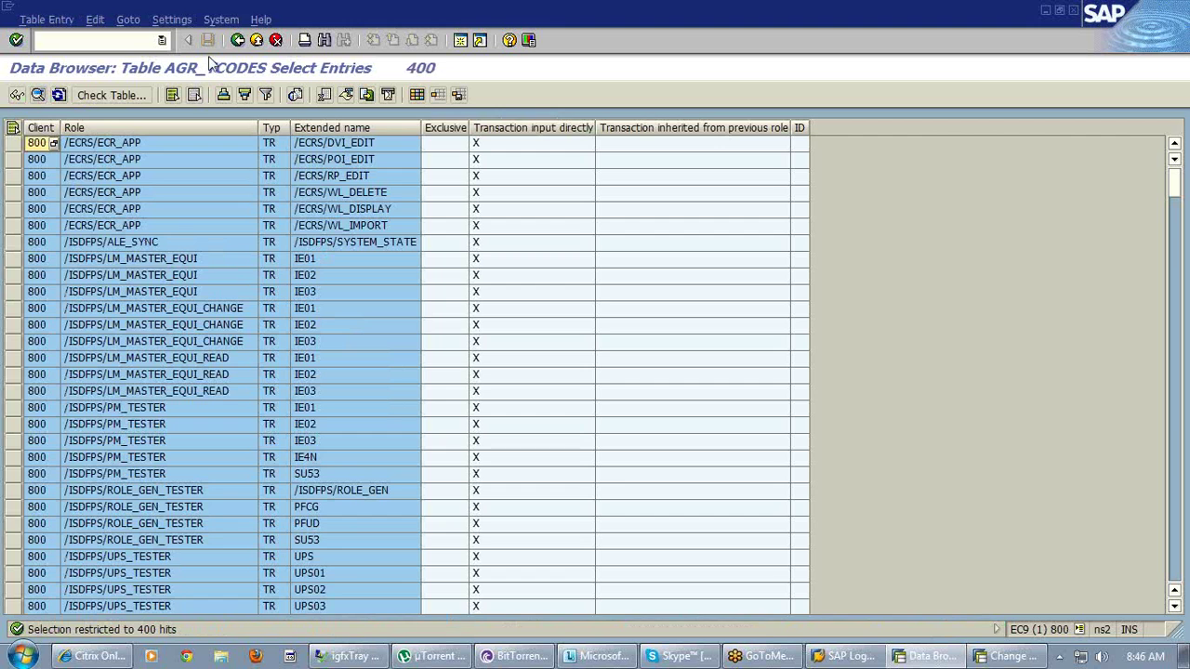
# - Return to the AGR_TCODES selection screen and set the user parameters' keyword display to Field name
pyautogui.click(238, 41)
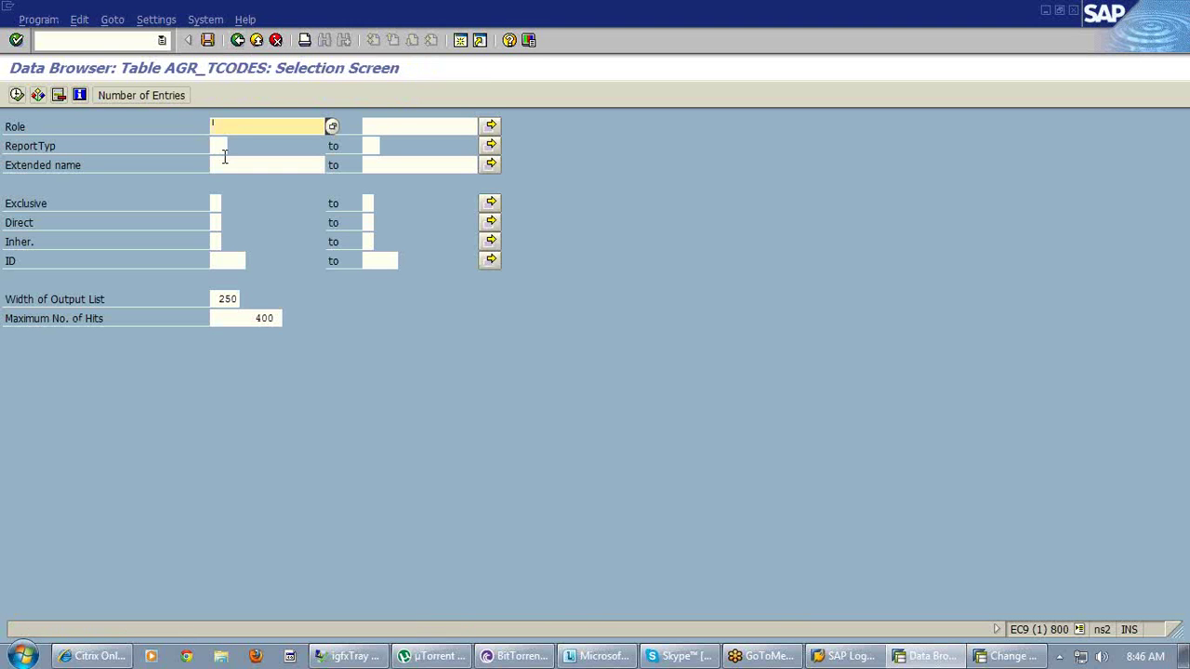
pyautogui.click(223, 151)
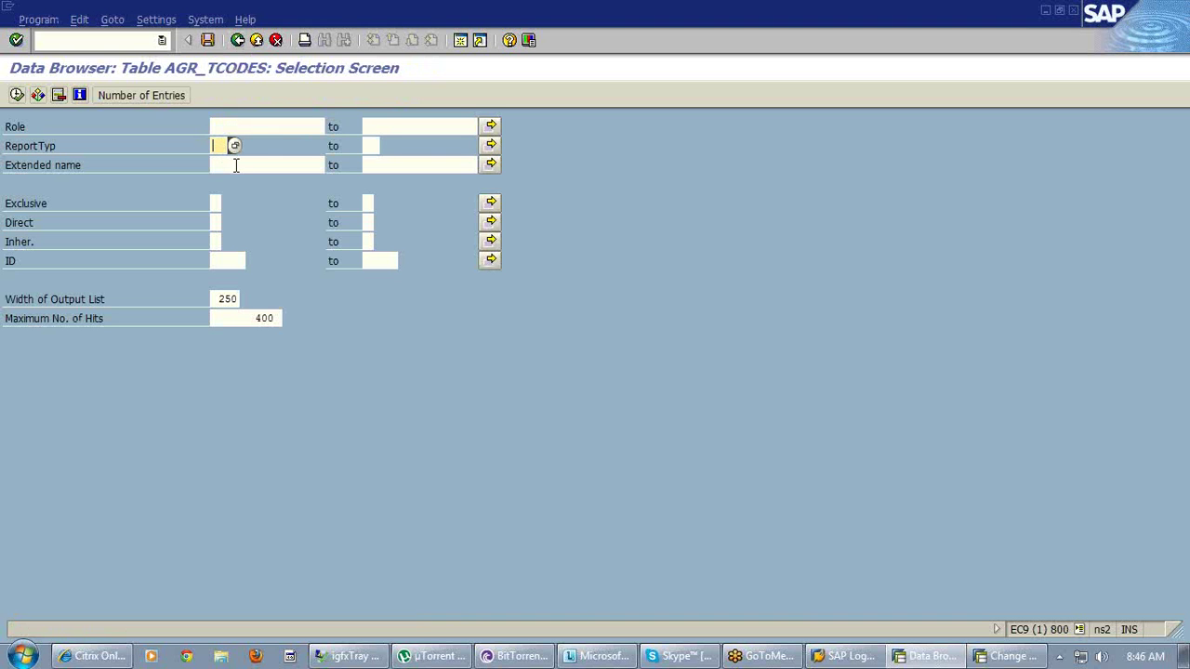
pyautogui.click(236, 166)
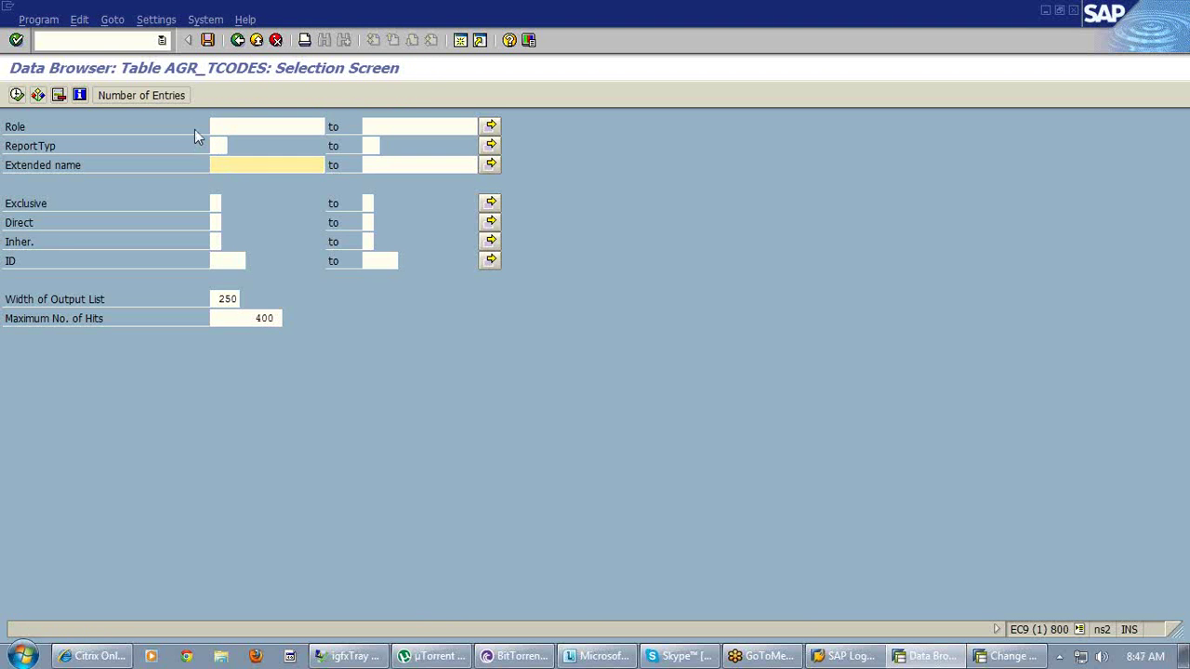
pyautogui.click(156, 21)
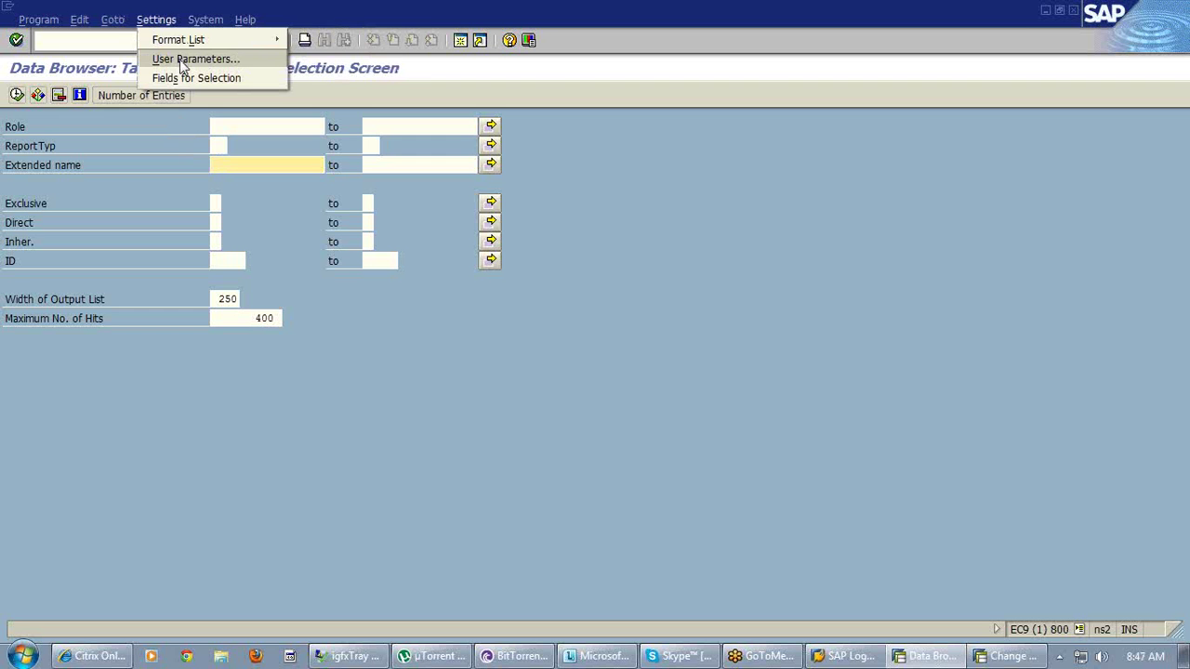
pyautogui.click(183, 60)
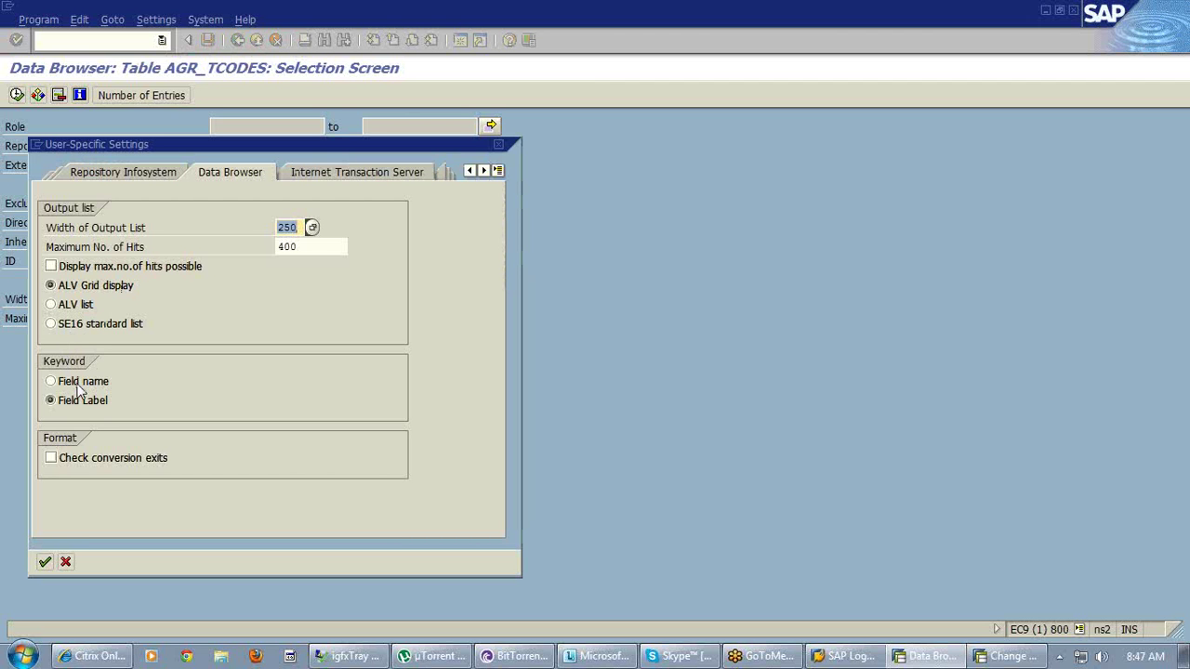
pyautogui.click(78, 384)
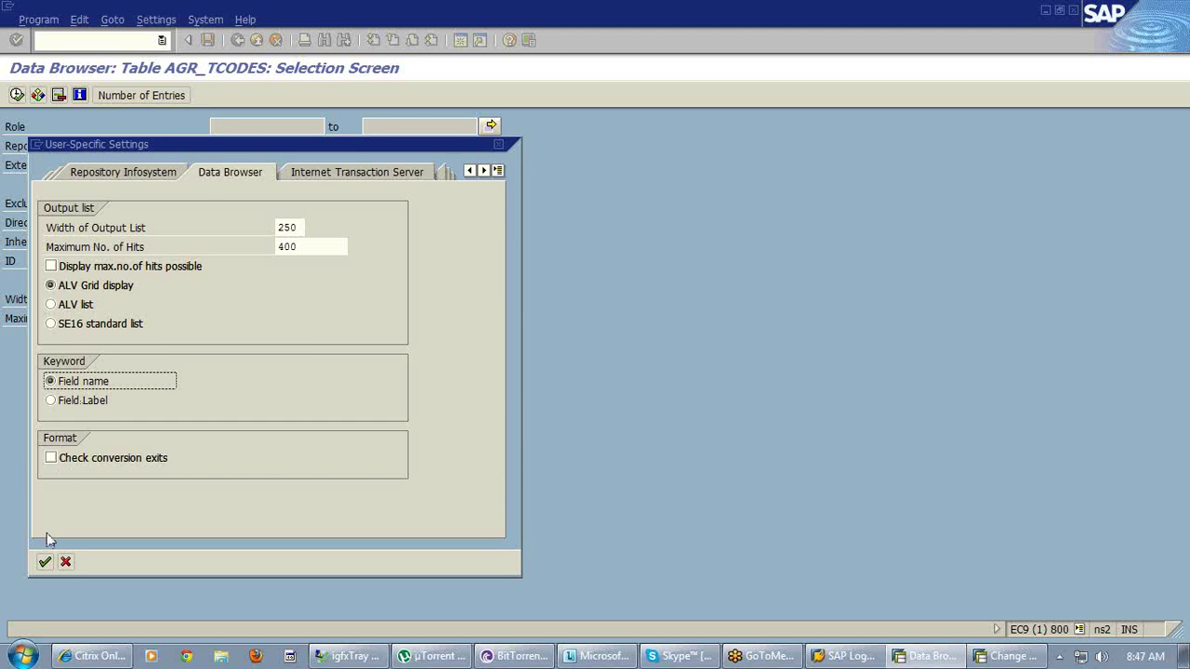
pyautogui.click(44, 563)
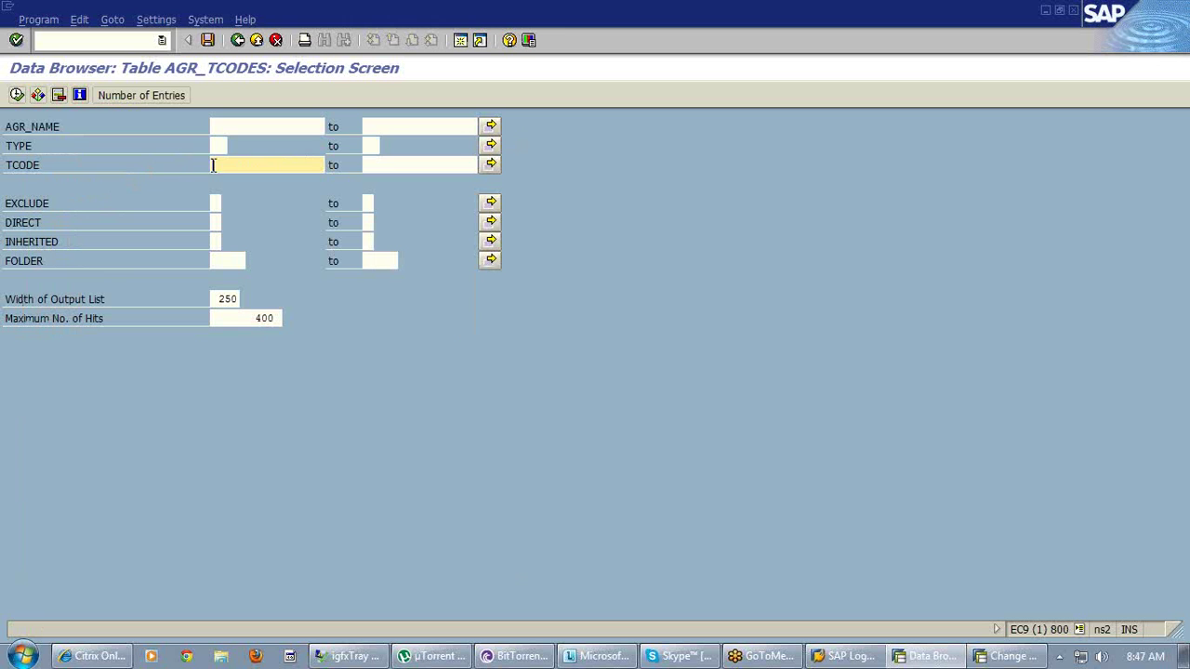
# - Enter pfcg as the TCODE criterion and list the roles that contain this transaction
pyautogui.click(66, 164)
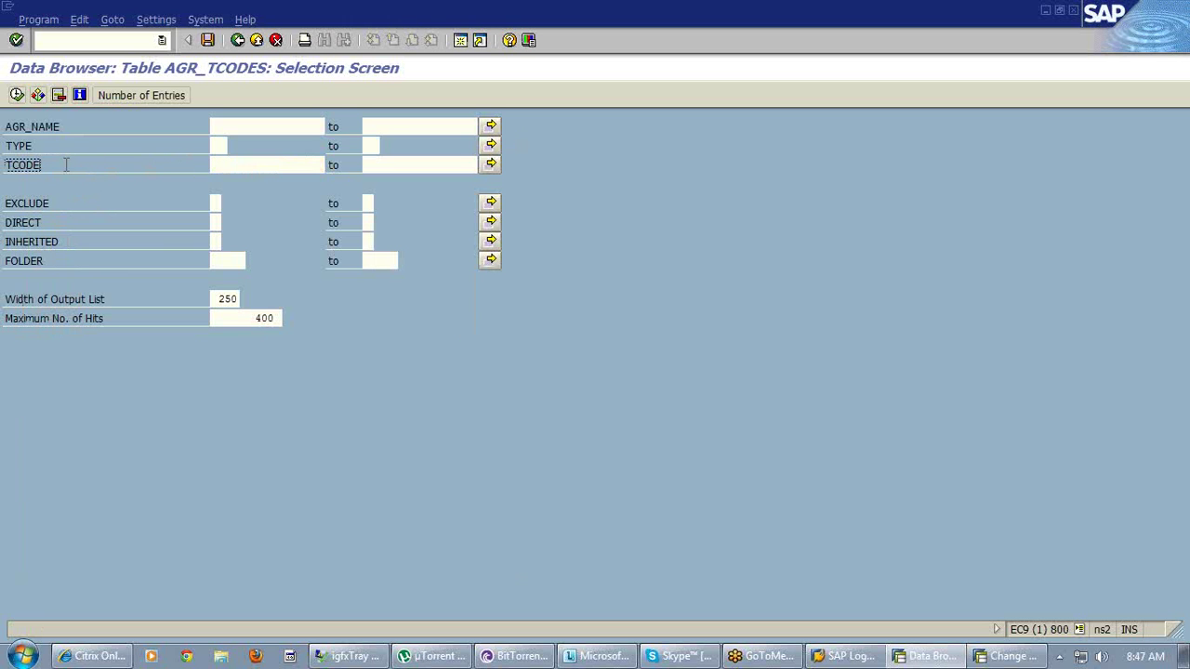
pyautogui.click(220, 166)
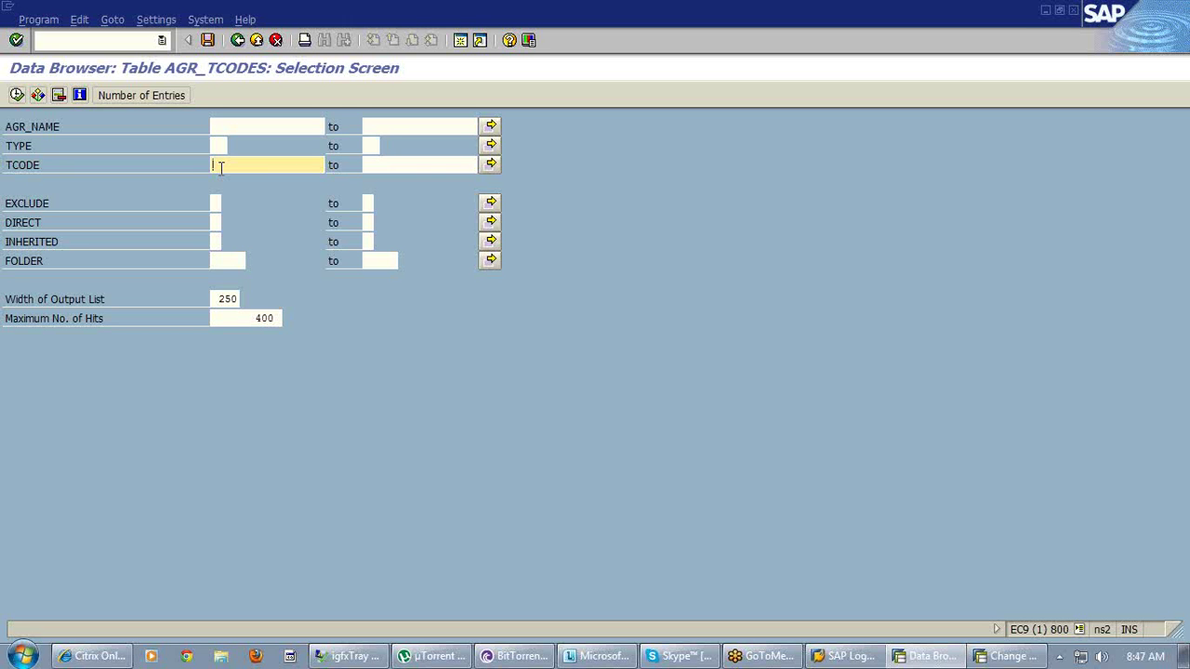
pyautogui.write('pfcg')
pyautogui.click(17, 95)
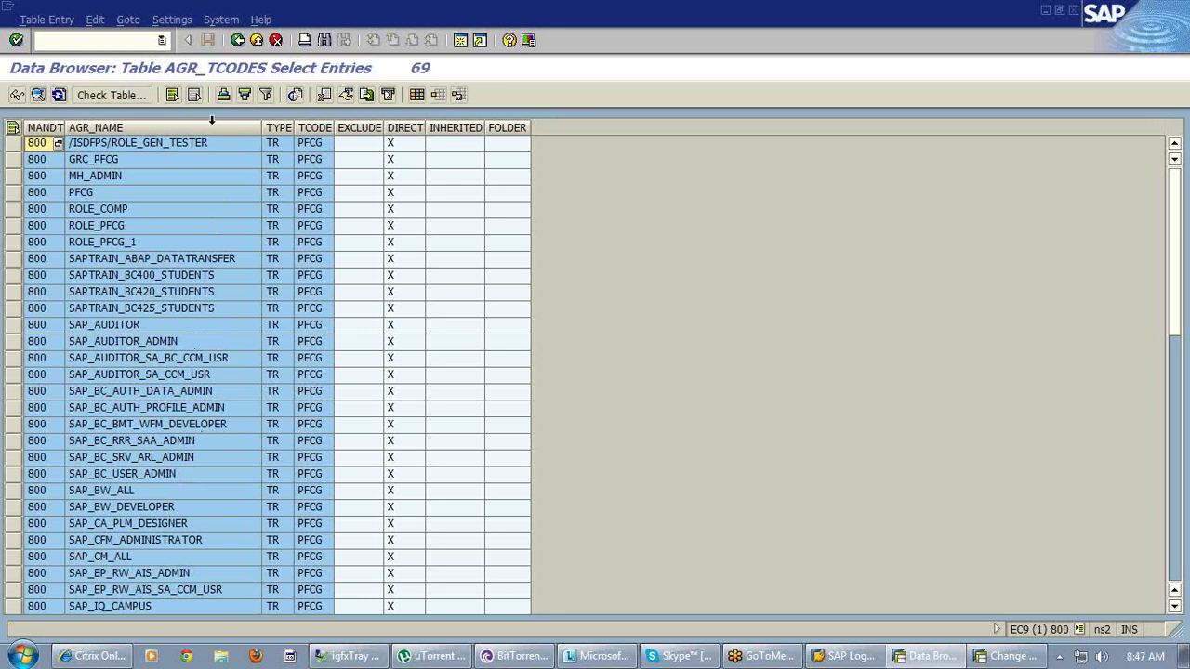
# - Return to the selection screen and set the user parameters' keyword display to Field Label
pyautogui.click(238, 41)
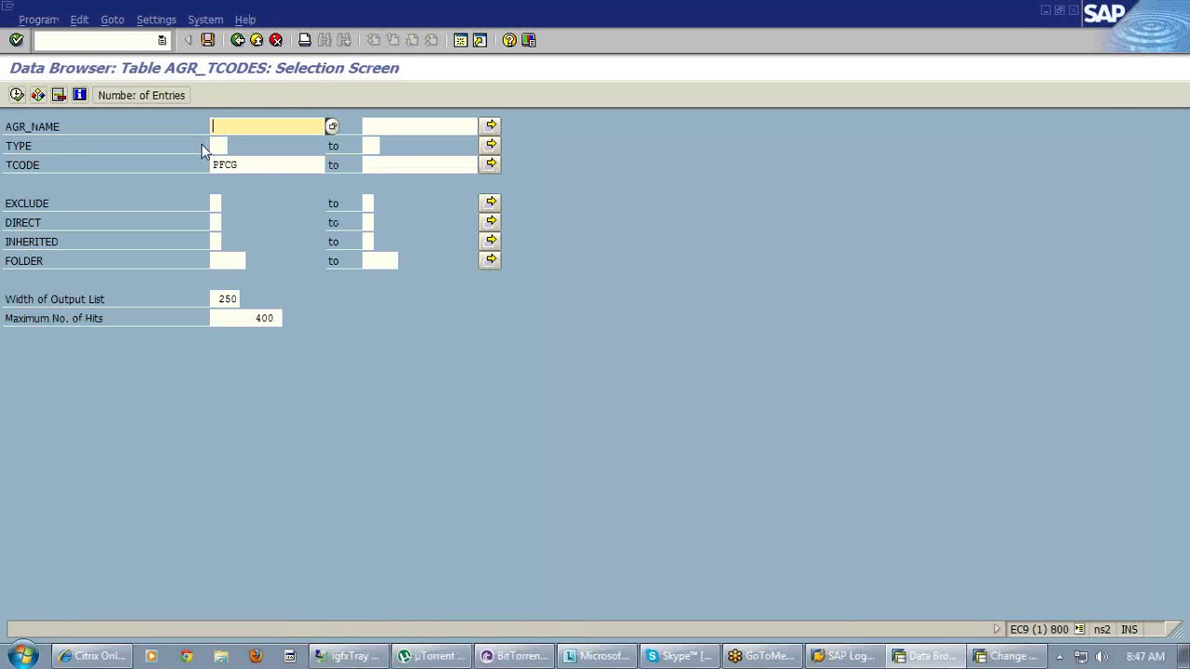
pyautogui.click(59, 167)
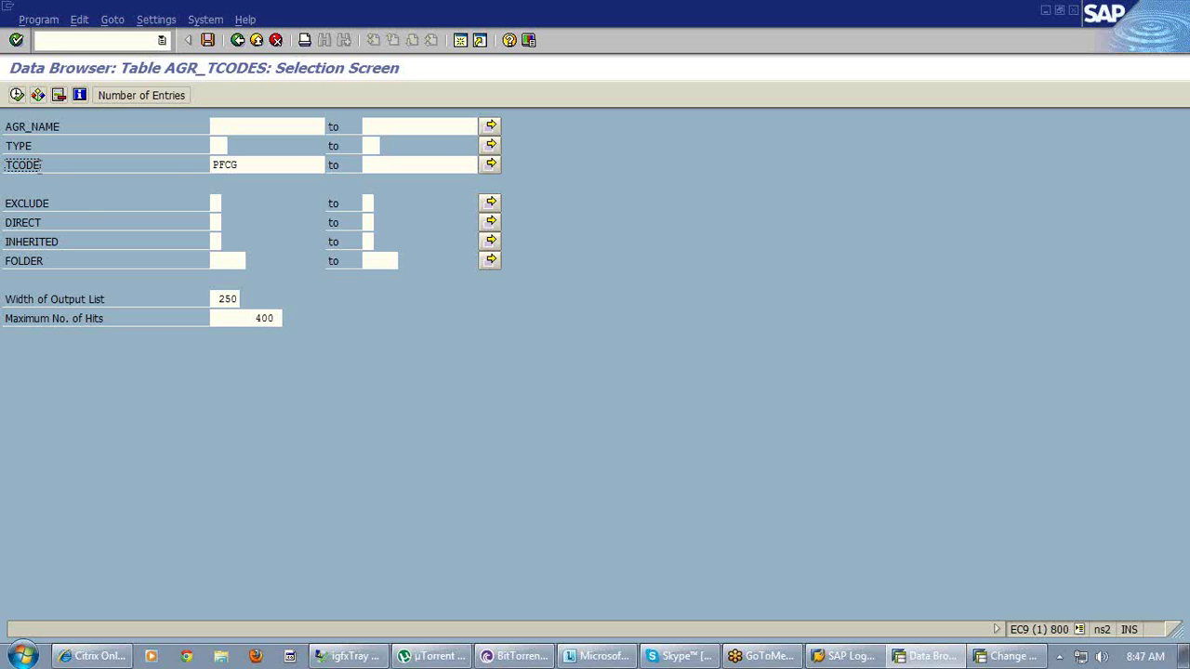
pyautogui.click(158, 23)
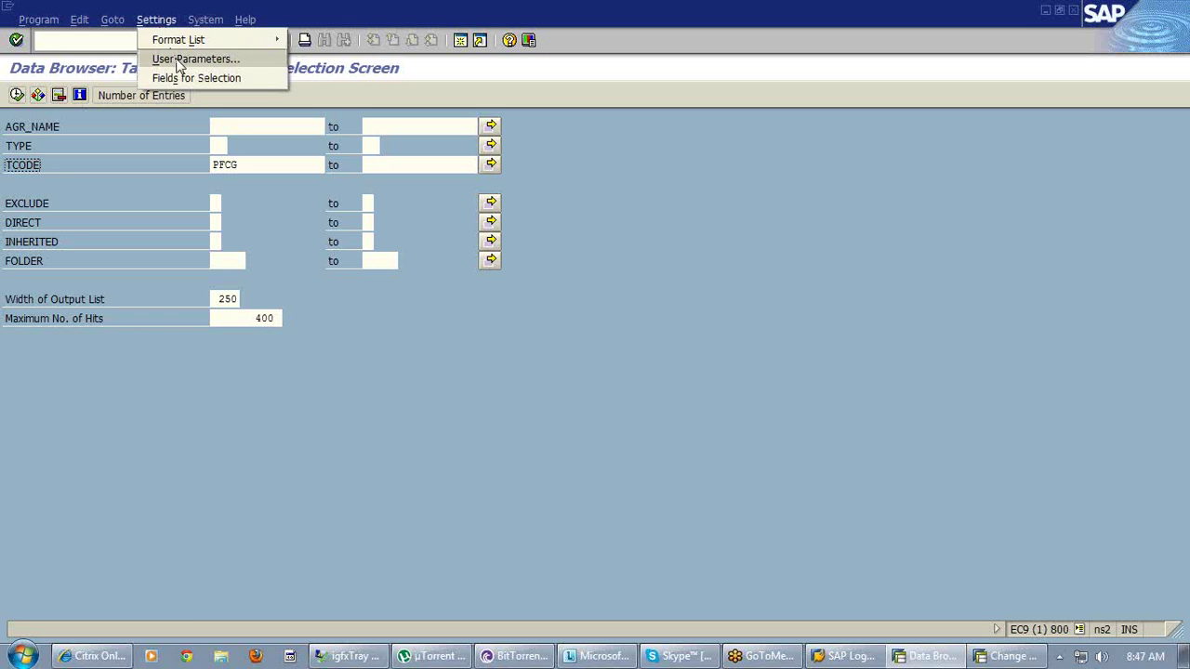
pyautogui.click(179, 61)
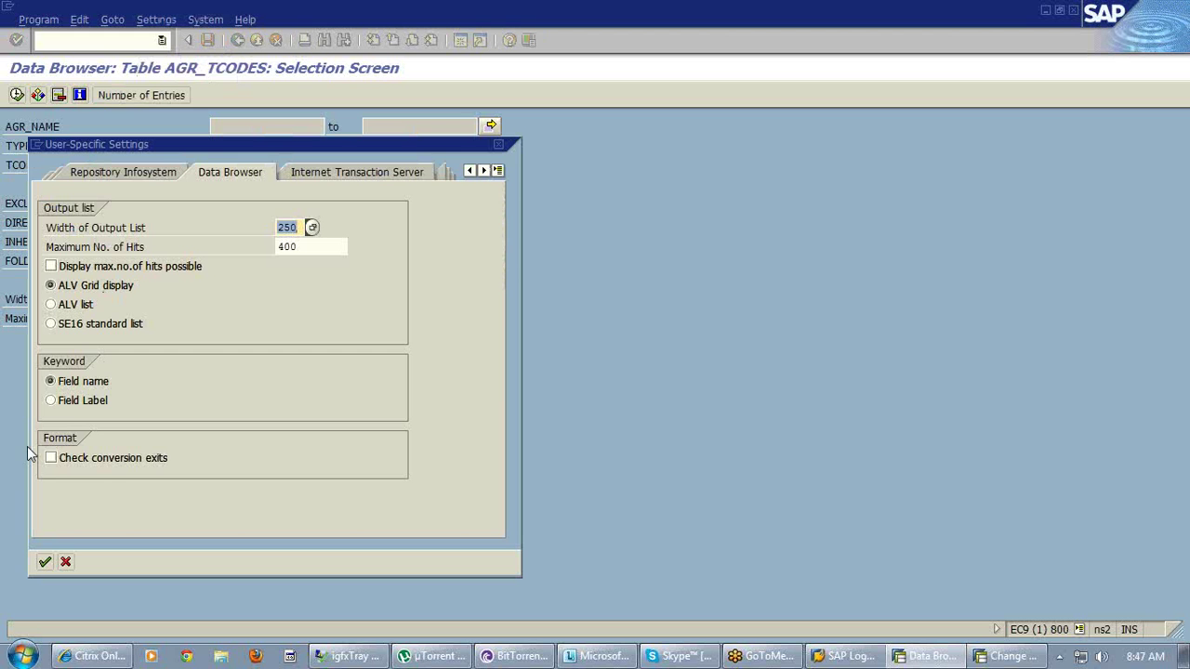
pyautogui.click(58, 404)
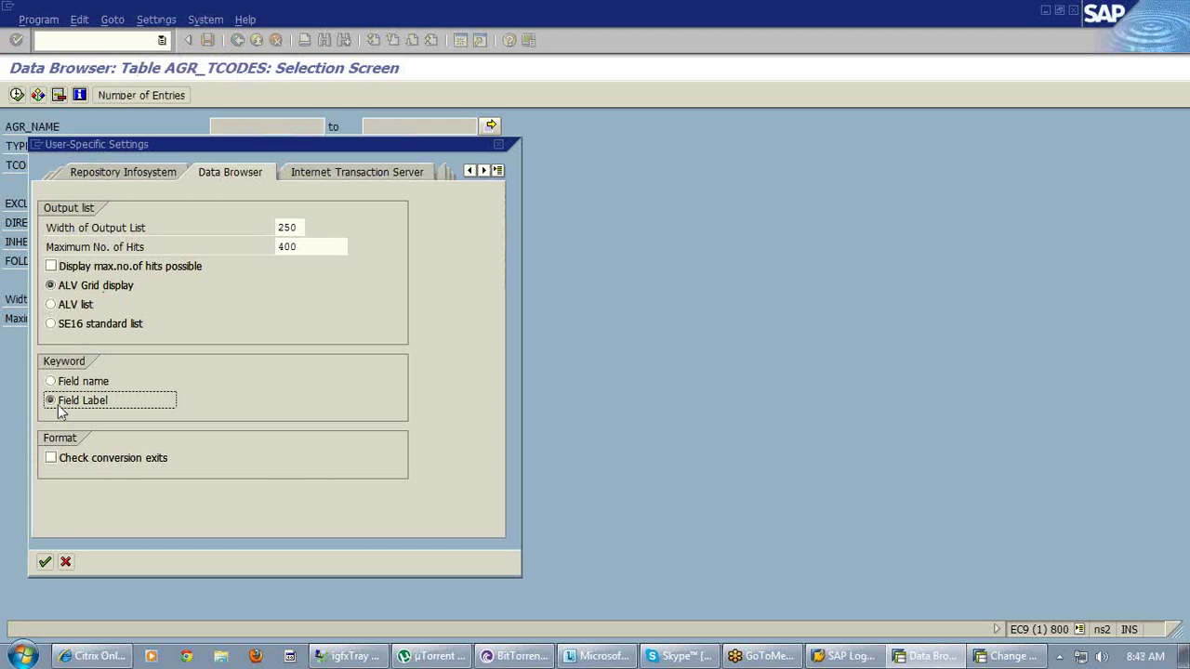
pyautogui.click(44, 562)
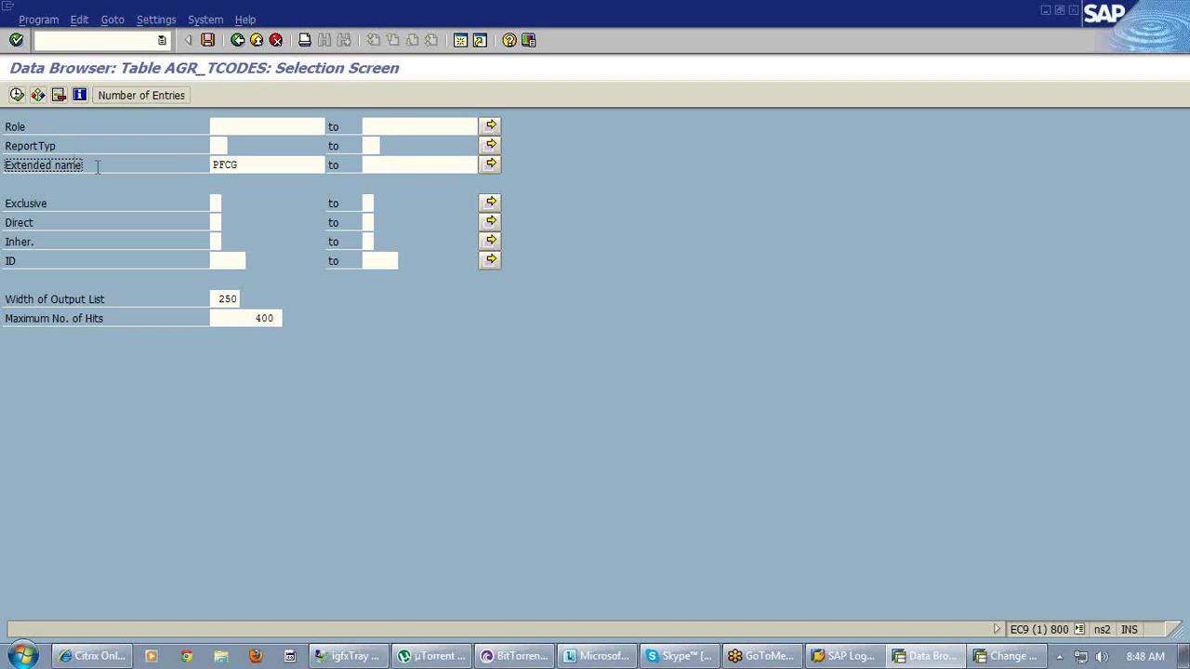
# - Set the user parameters' keyword display to Field name for the AGR_TCODES selection screen
pyautogui.click(154, 20)
pyautogui.click(168, 60)
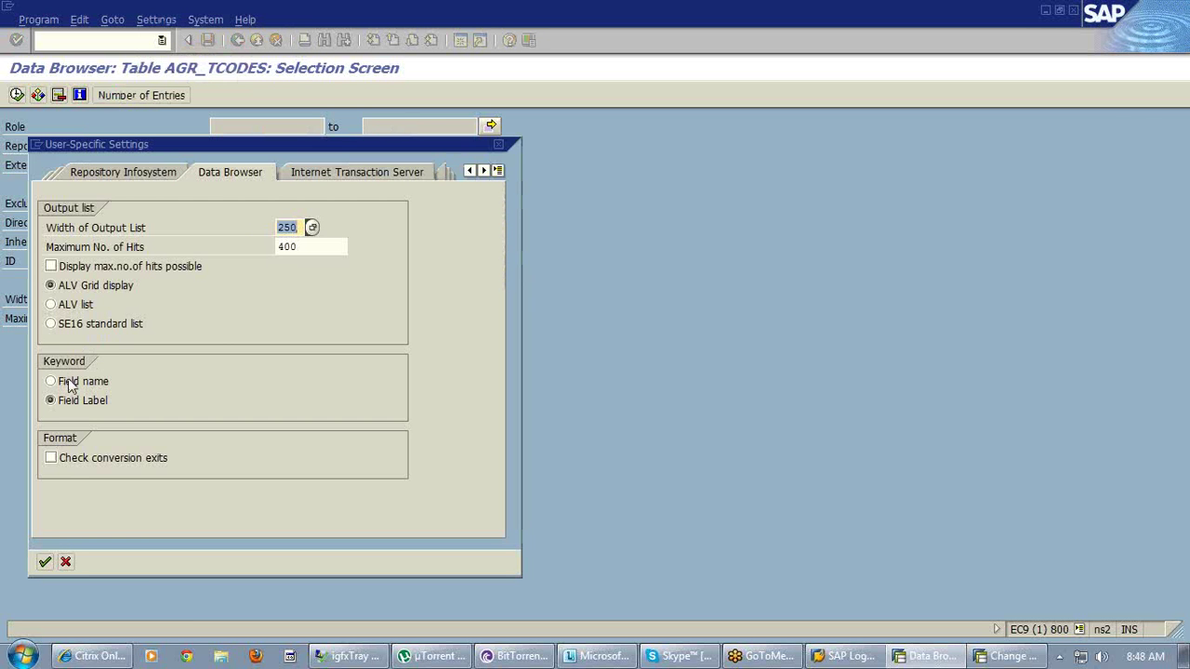
pyautogui.click(70, 383)
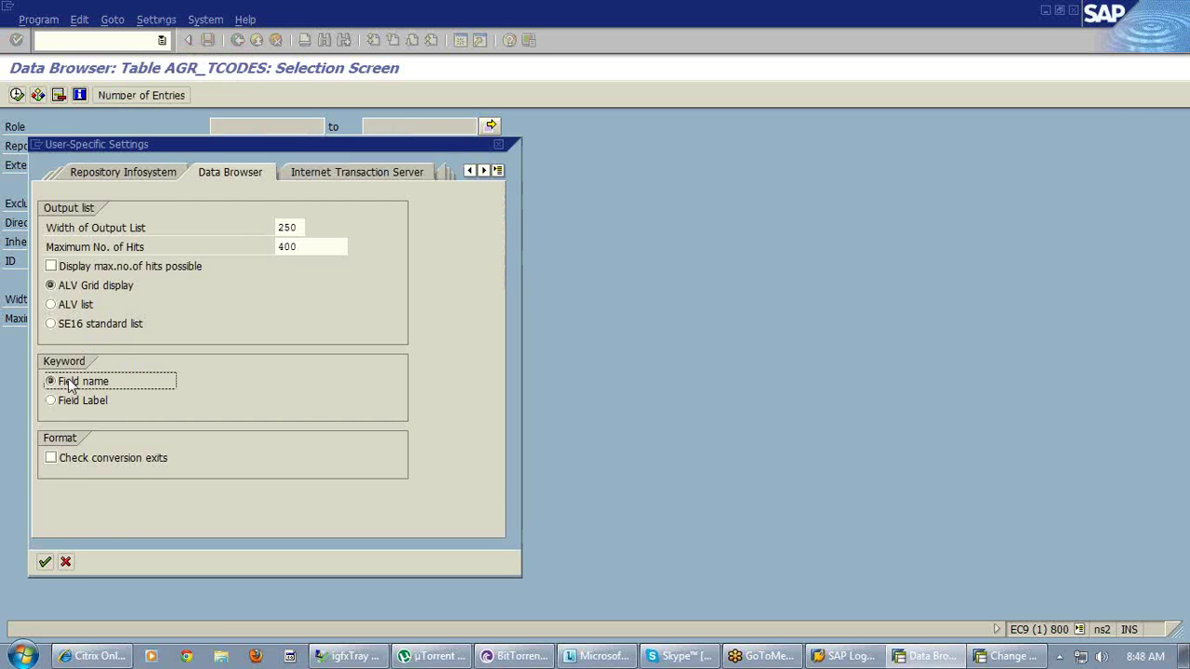
pyautogui.click(45, 562)
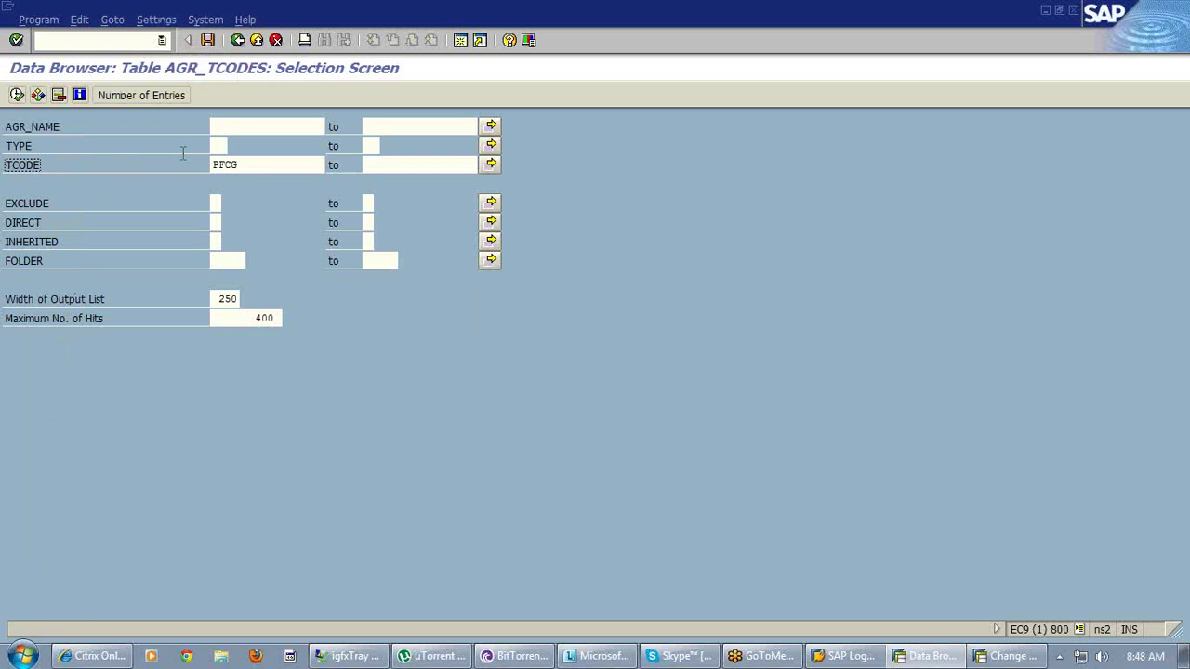
pyautogui.click(252, 167)
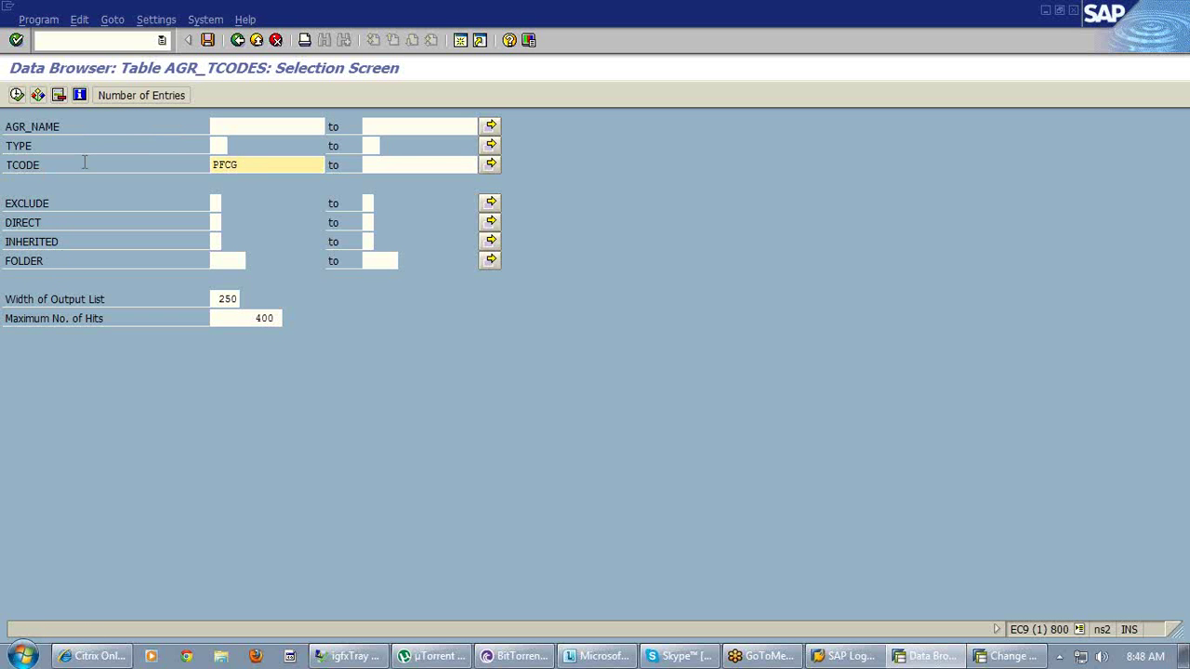
# - Return to the Data Browser's initial screen and open the selection screen of table AGR_USERS
pyautogui.click(239, 44)
pyautogui.click(233, 159)
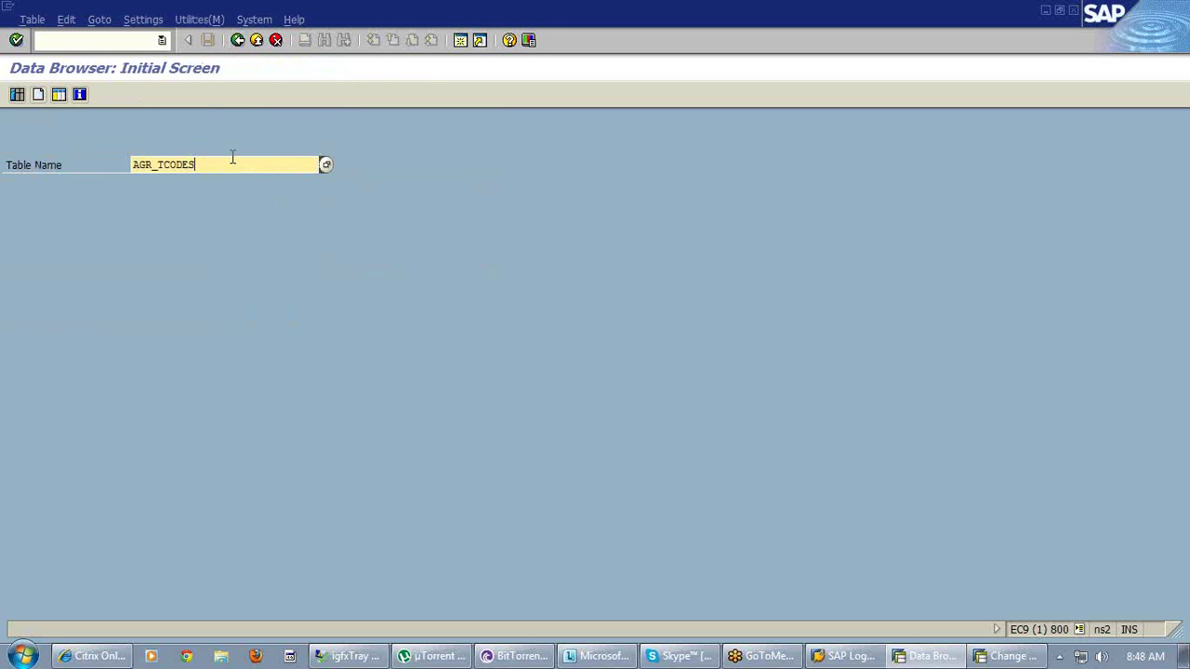
pyautogui.press('BackSpace')
pyautogui.press('BackSpace')
pyautogui.press('BackSpace')
pyautogui.press('BackSpace')
pyautogui.press('BackSpace')
pyautogui.press('BackSpace')
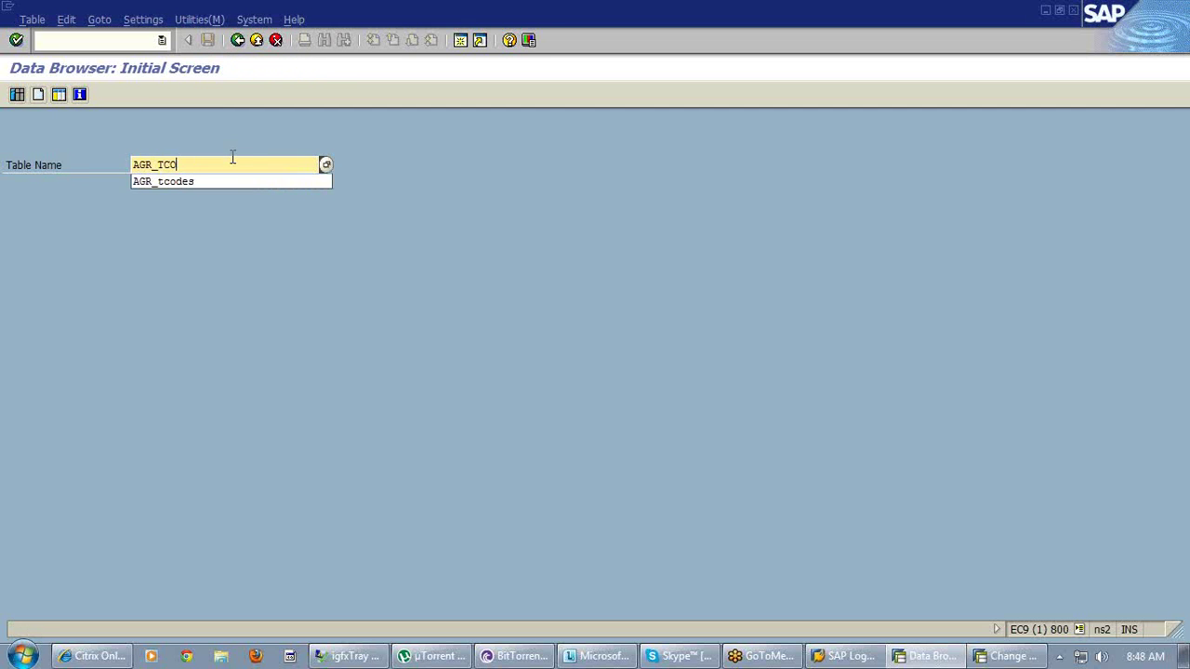
pyautogui.write('users')
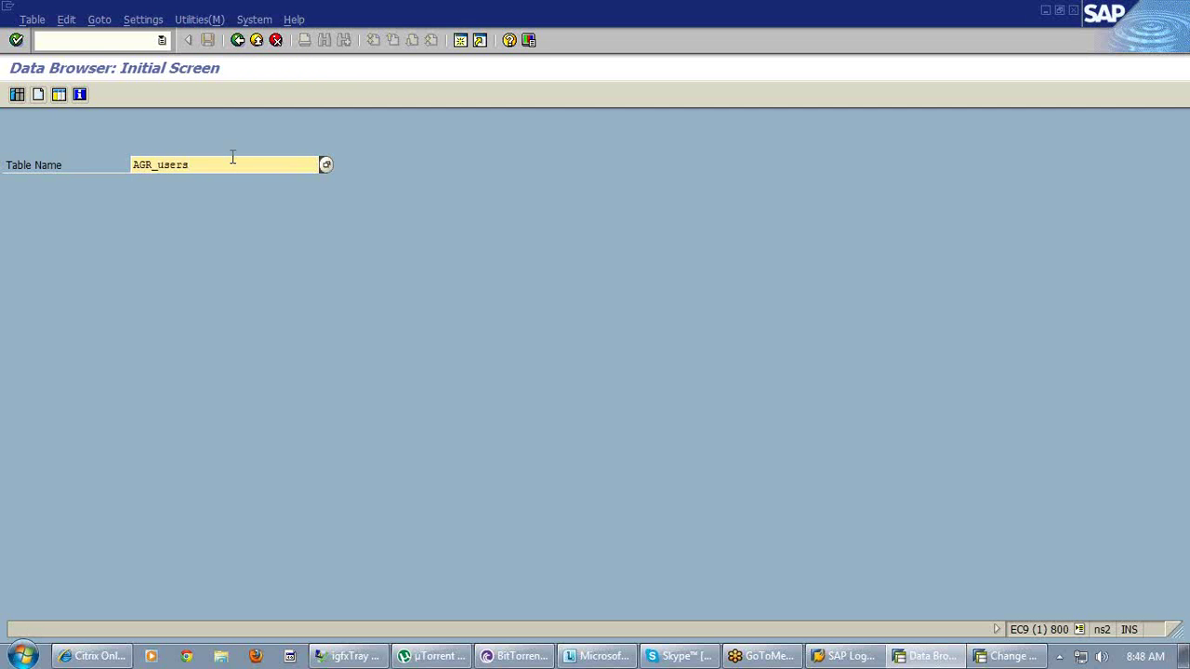
pyautogui.press('Return')
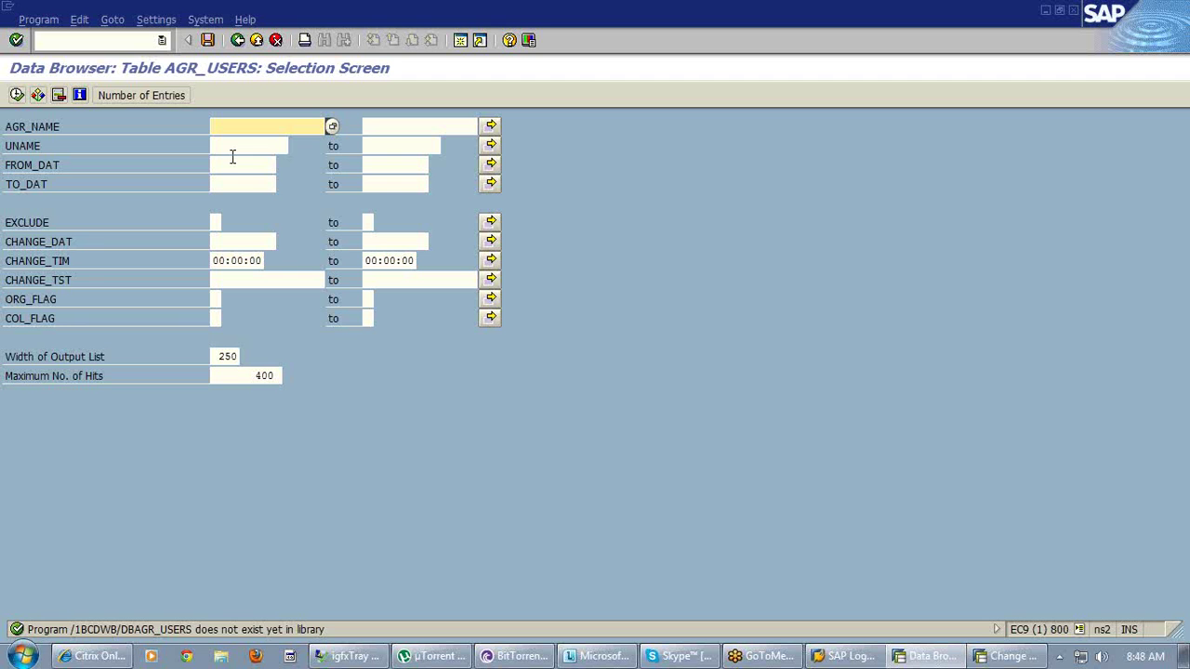
# - Search AGR_USERS for user assignments of the role role_va01
pyautogui.write('r')
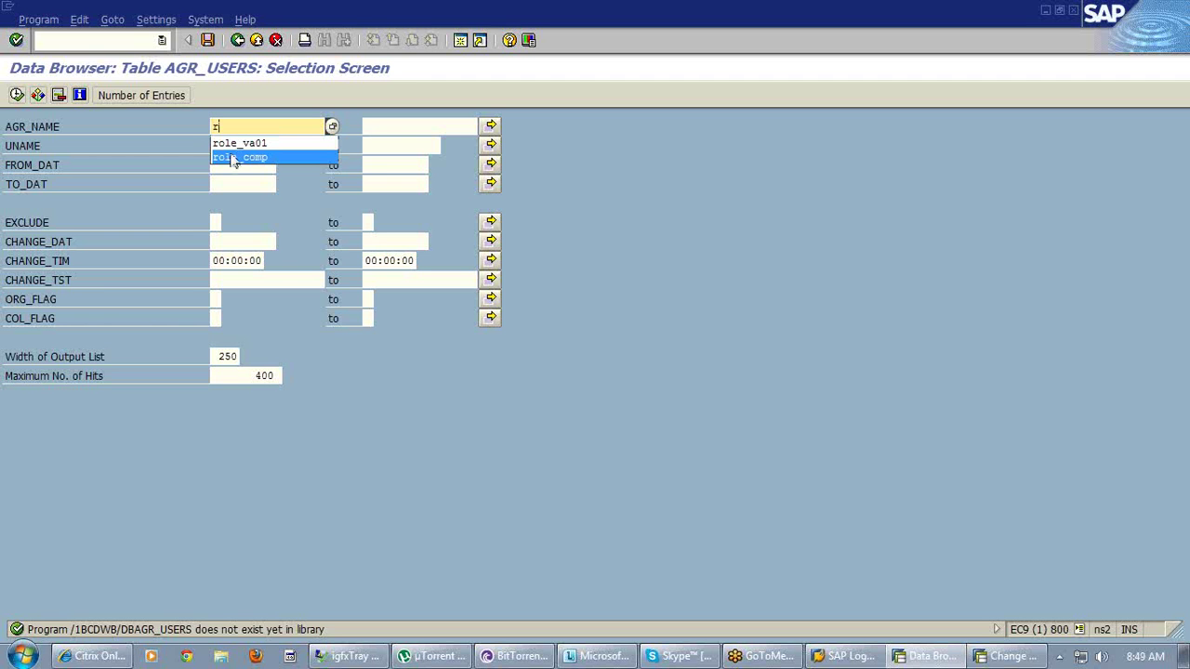
pyautogui.click(233, 143)
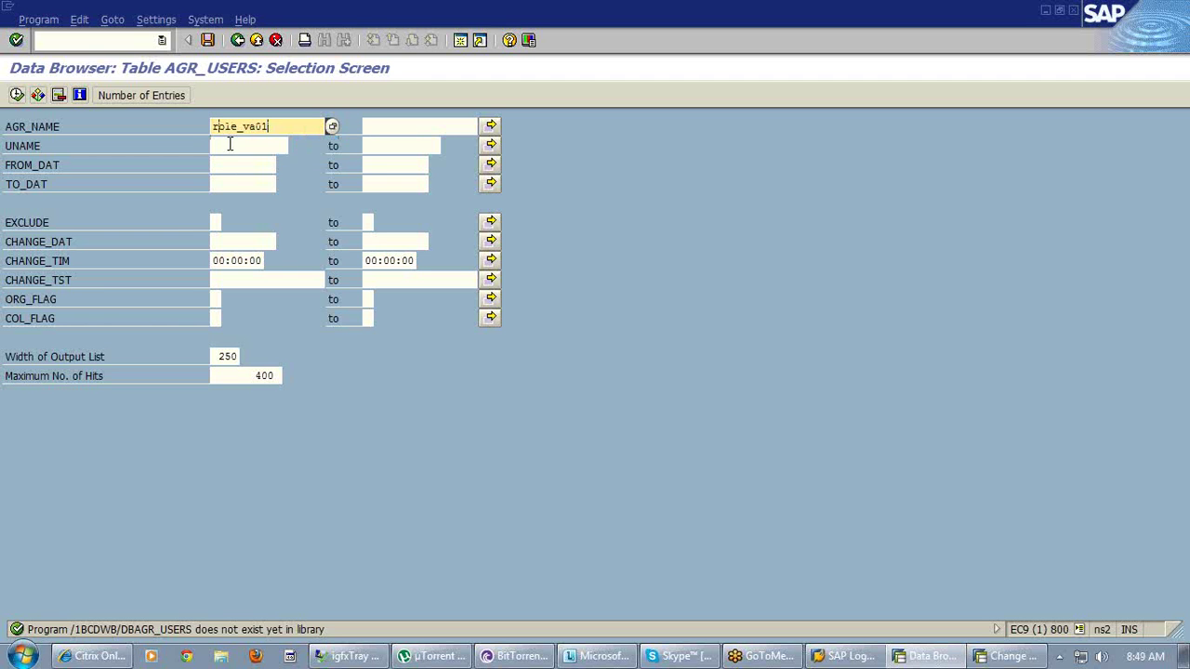
pyautogui.click(17, 96)
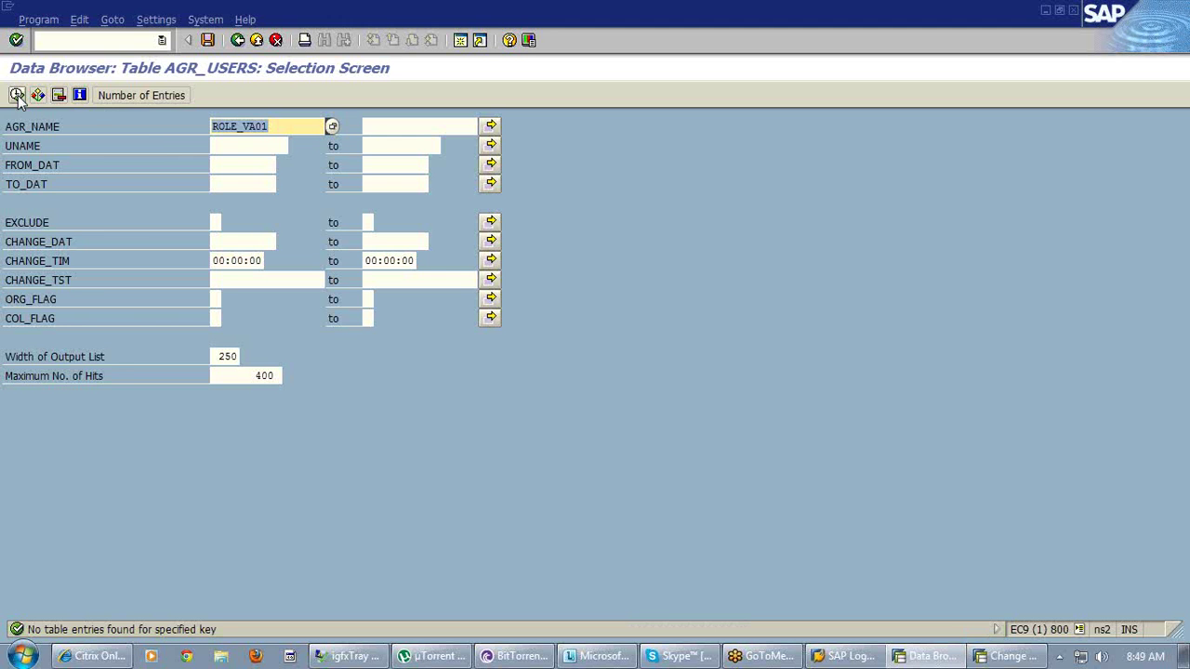
# - Change the AGR_NAME criterion to ROLE_su01, list the matching entries and examine the role and its assigned user
pyautogui.click(282, 127)
pyautogui.press('BackSpace')
pyautogui.press('BackSpace')
pyautogui.press('BackSpace')
pyautogui.press('BackSpace')
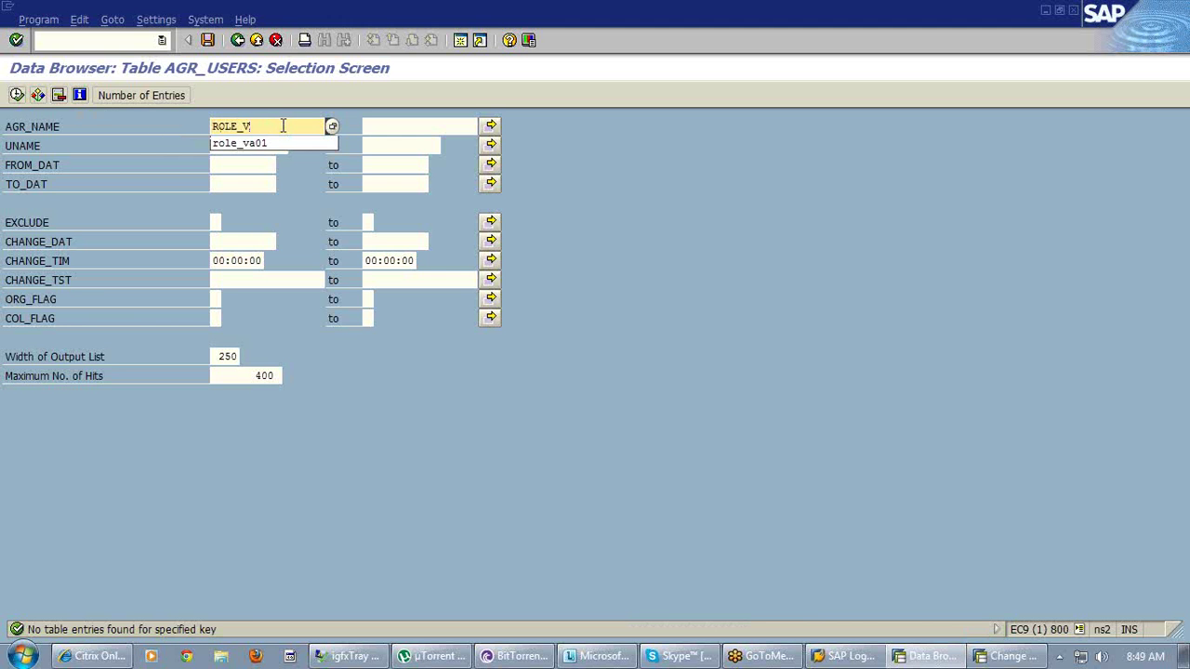
pyautogui.write('s')
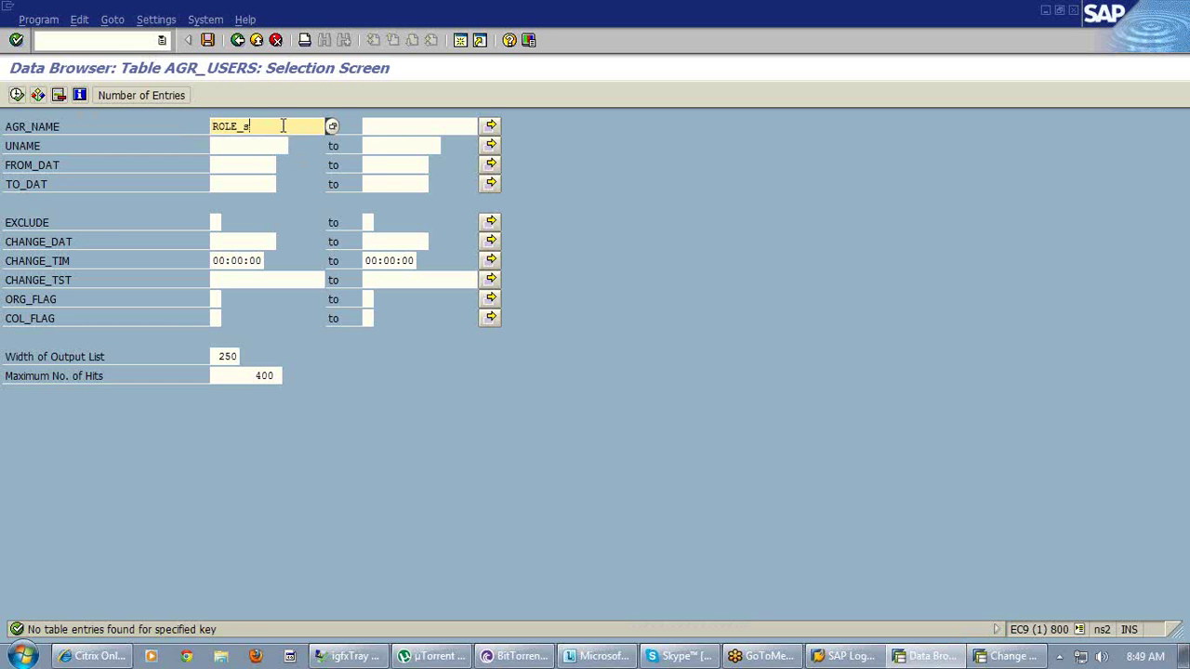
pyautogui.write('u01')
pyautogui.click(15, 97)
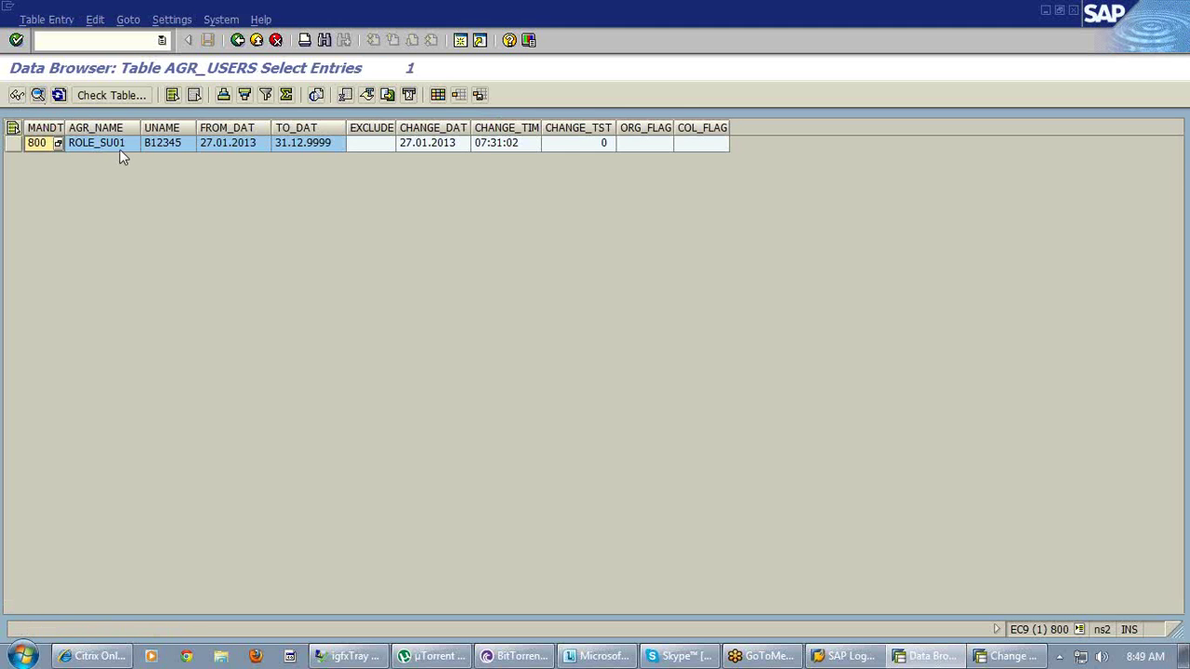
pyautogui.click(119, 145)
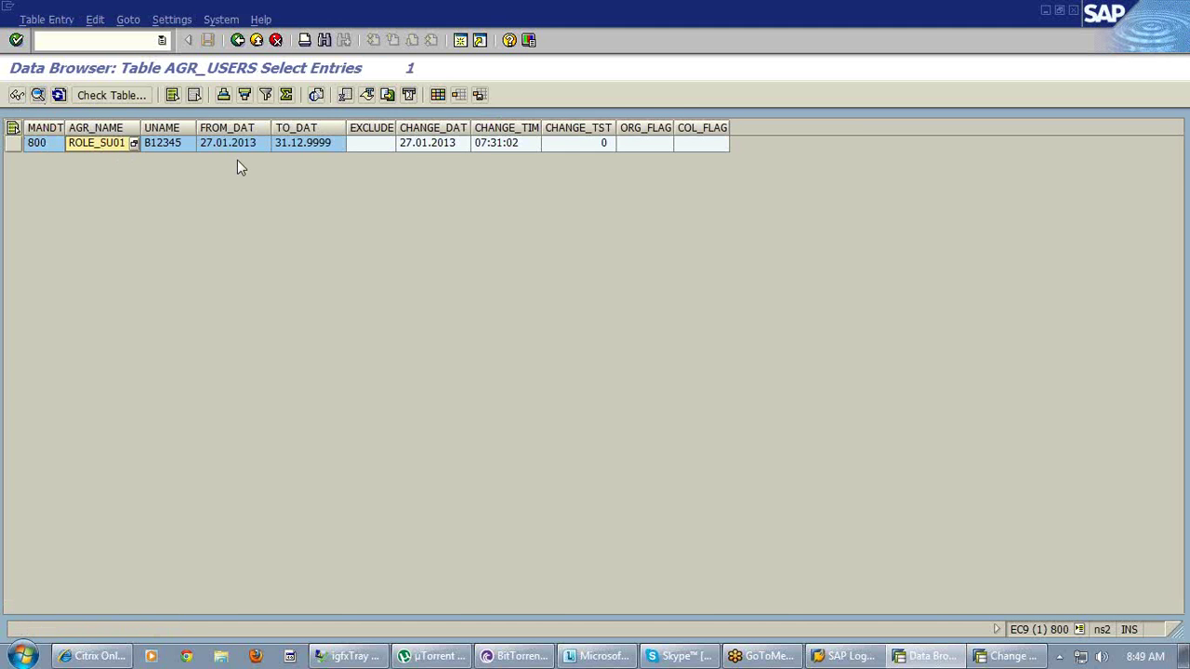
pyautogui.click(177, 149)
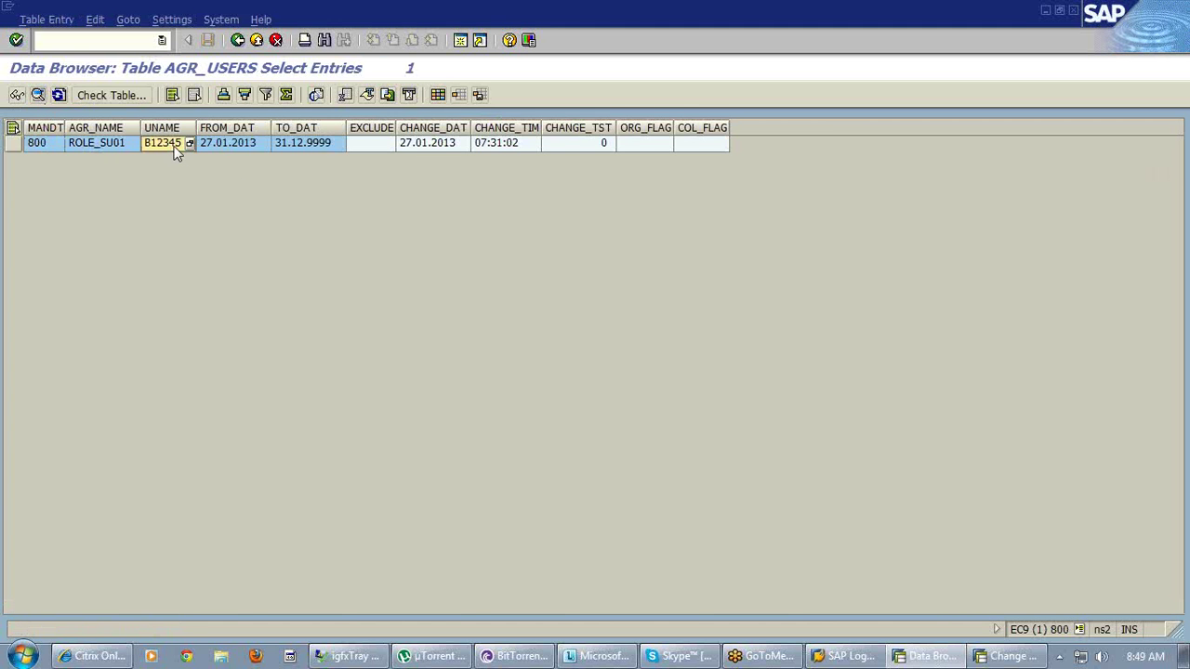
# - Leave the Data Browser and start the User Information System with transaction suim
pyautogui.click(237, 41)
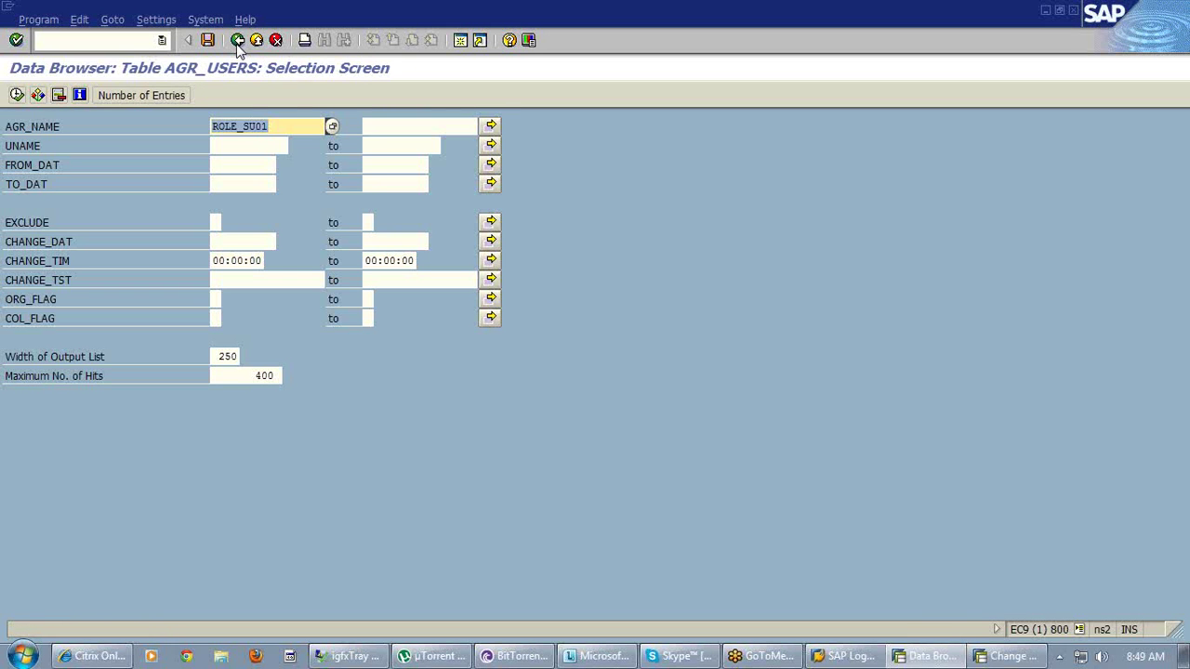
pyautogui.click(282, 130)
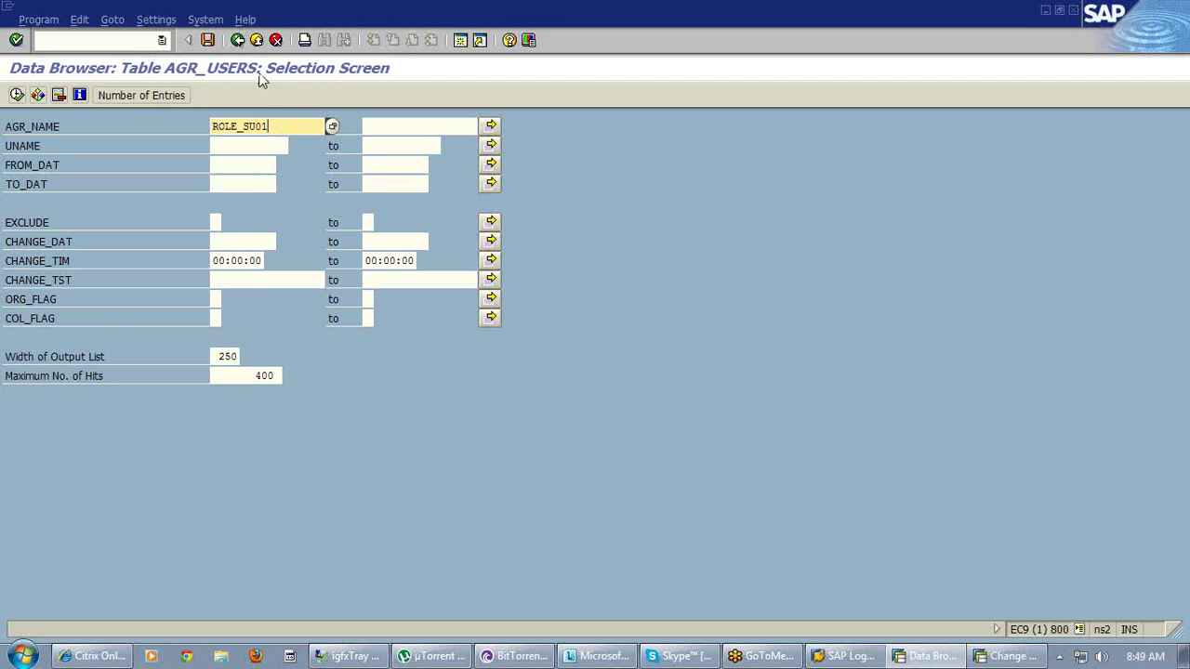
pyautogui.click(238, 43)
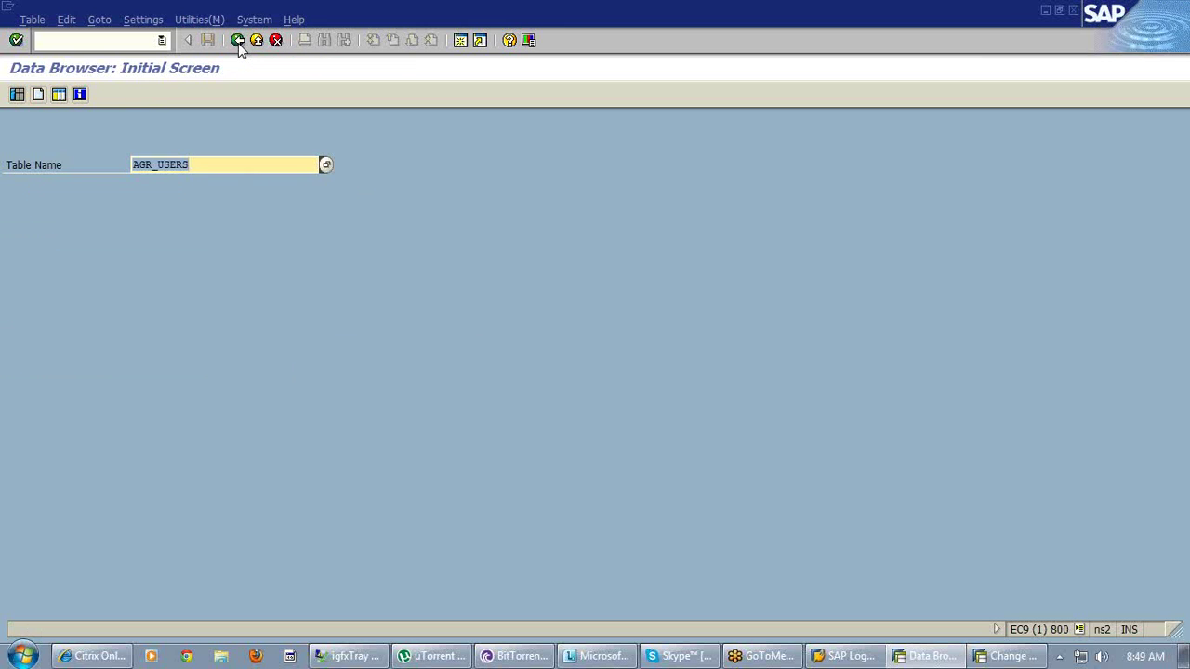
pyautogui.click(238, 42)
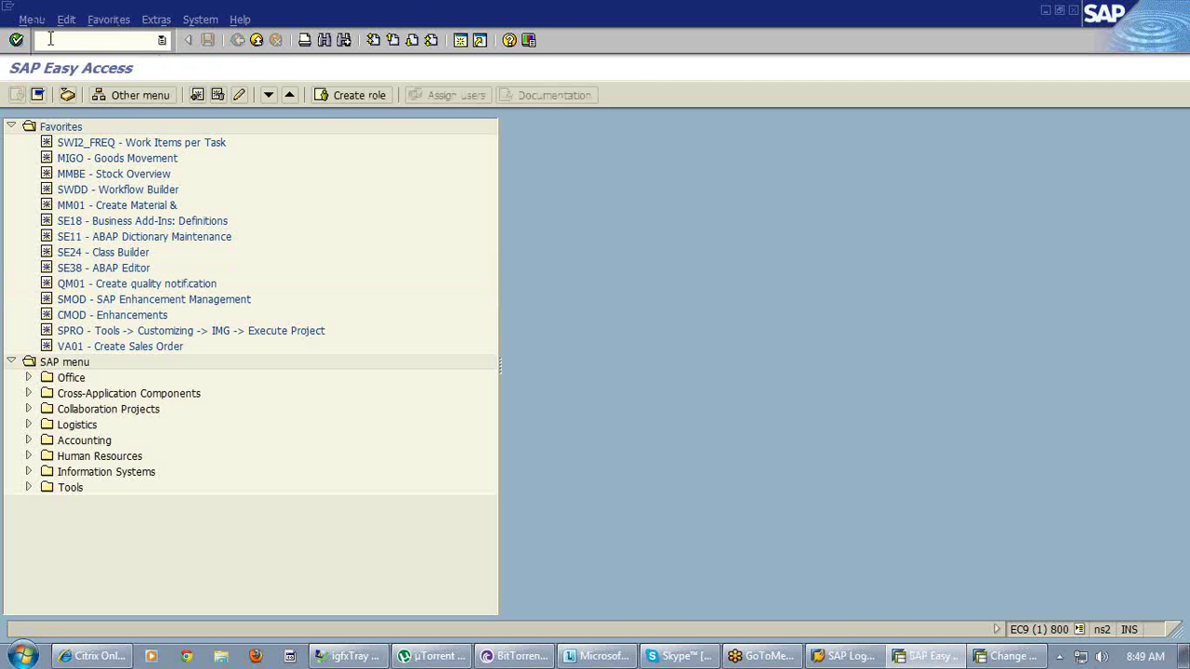
pyautogui.write('suim')
pyautogui.press('Return')
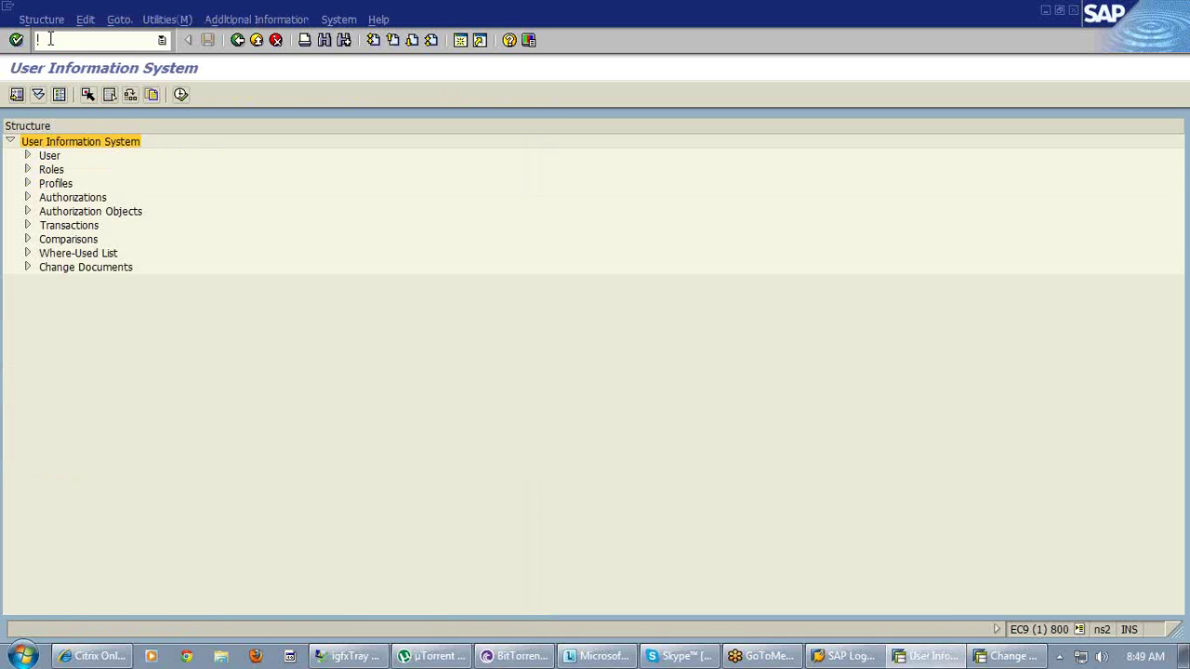
# - Expand the User reports and open the Users by Complex Selection Criteria report
pyautogui.click(28, 155)
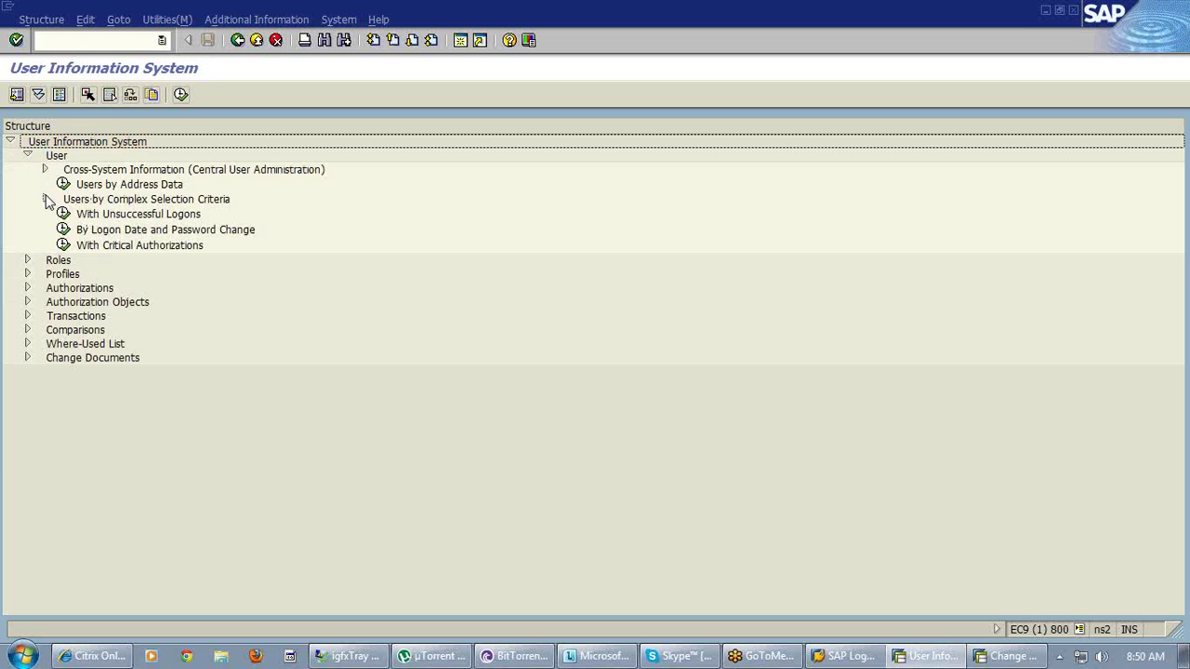
pyautogui.click(46, 199)
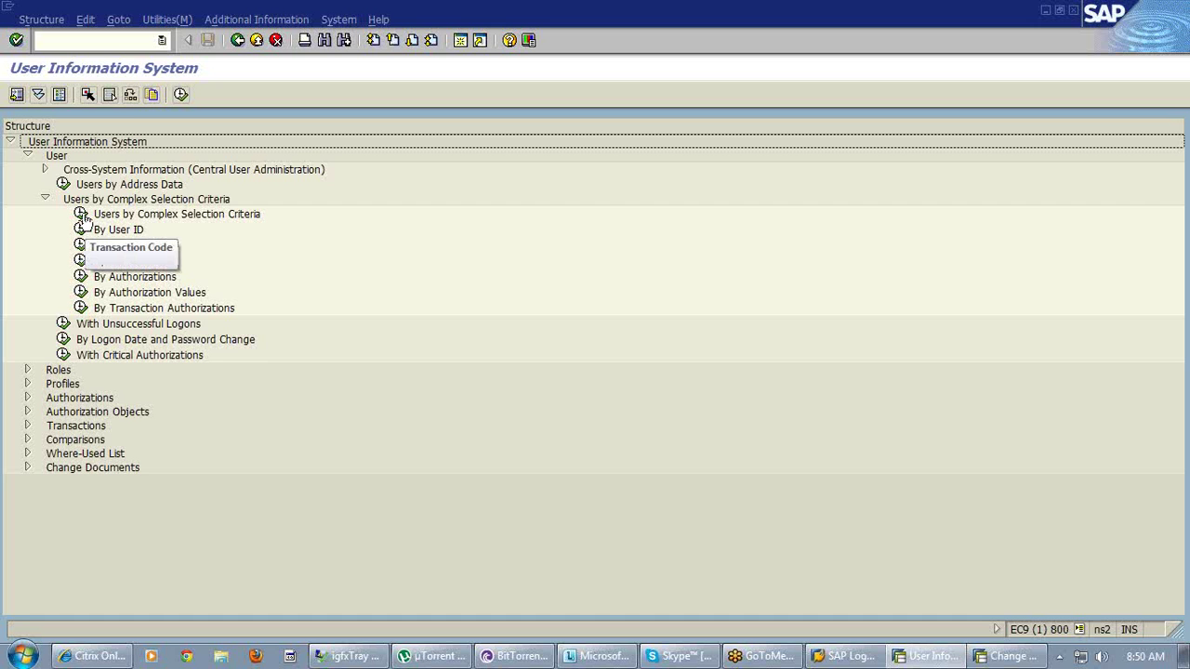
pyautogui.click(82, 215)
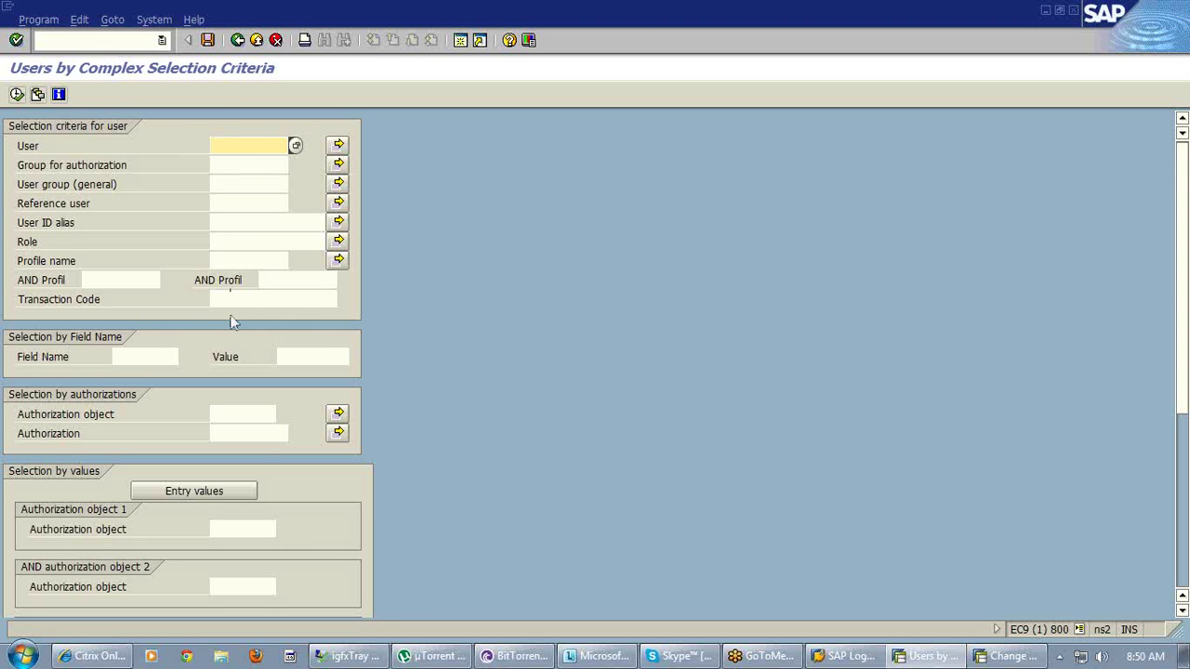
# - Enter s_develop as authorization object 1 in the selection by values and show its entry values
pyautogui.click(257, 533)
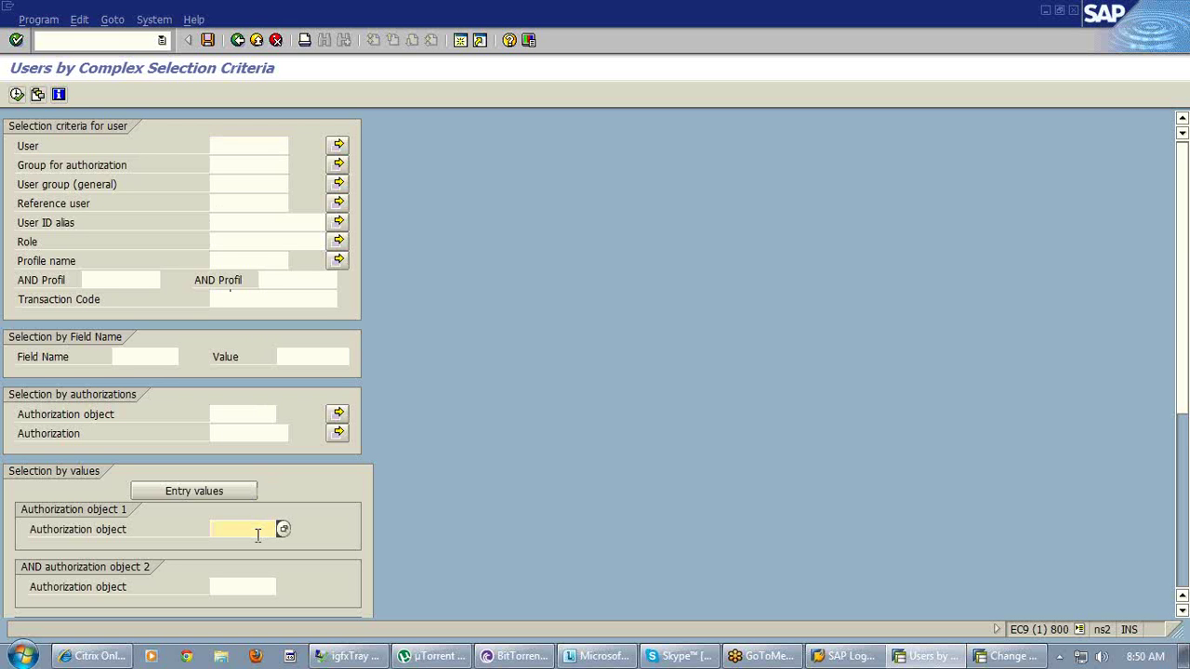
pyautogui.write('s_develop')
pyautogui.click(237, 492)
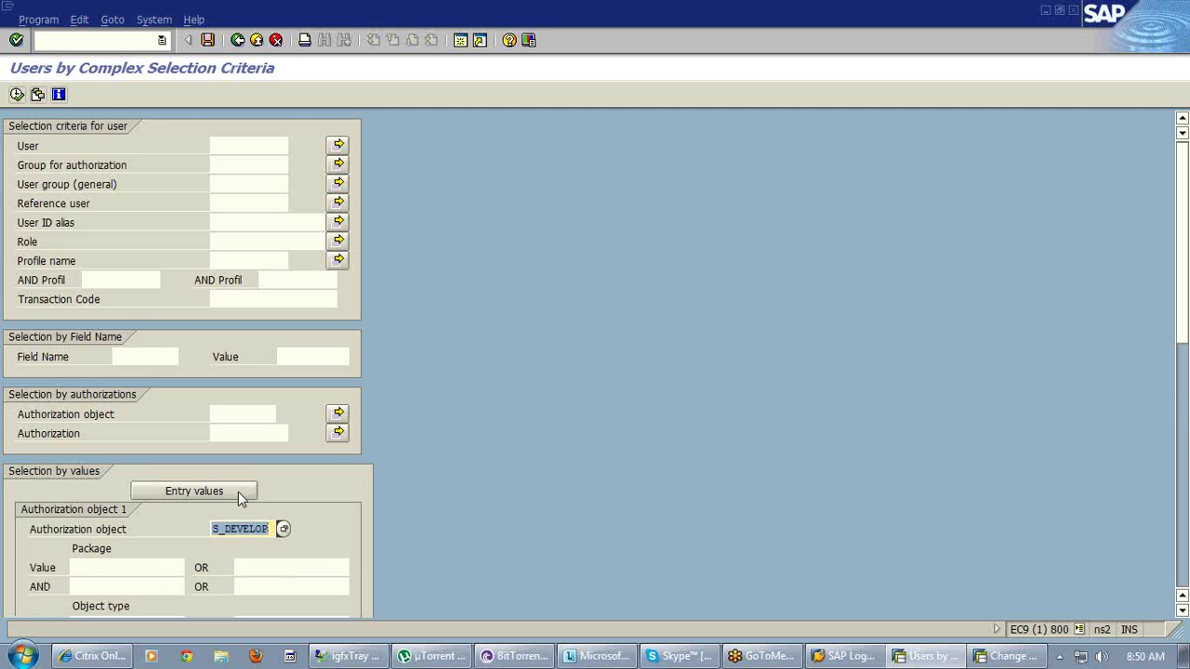
# - Examine the value fields of S_DEVELOP, from Package and Object type through Activity
pyautogui.click(102, 568)
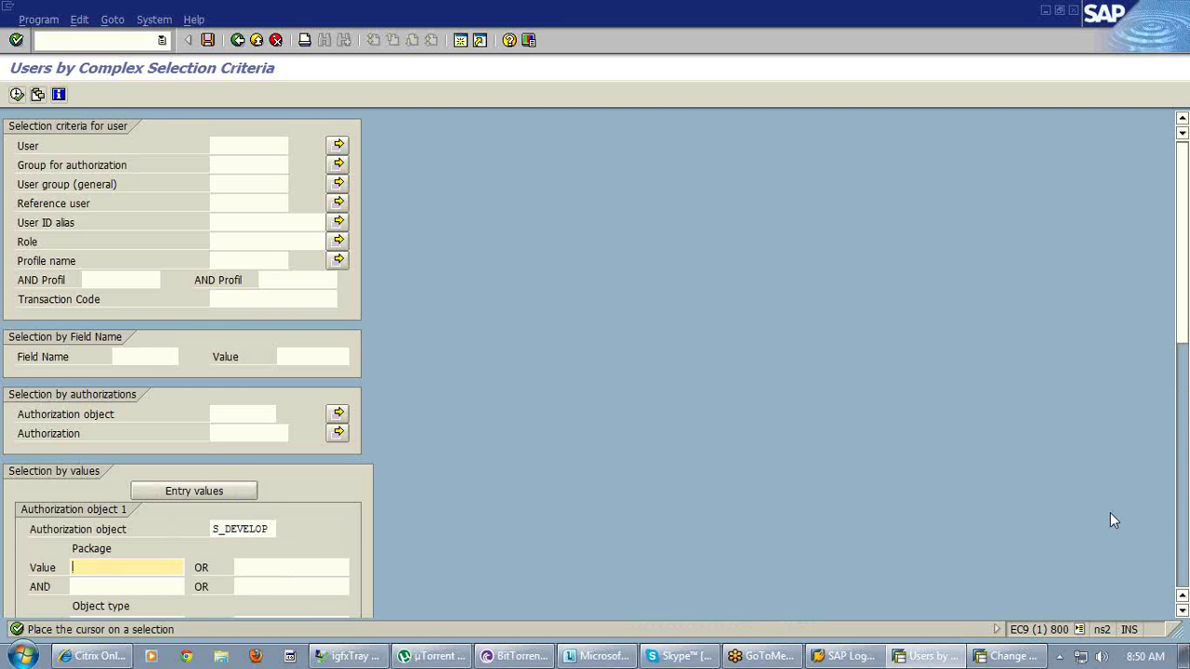
pyautogui.click(1183, 611)
pyautogui.click(1182, 611)
pyautogui.click(1182, 611)
pyautogui.click(1182, 611)
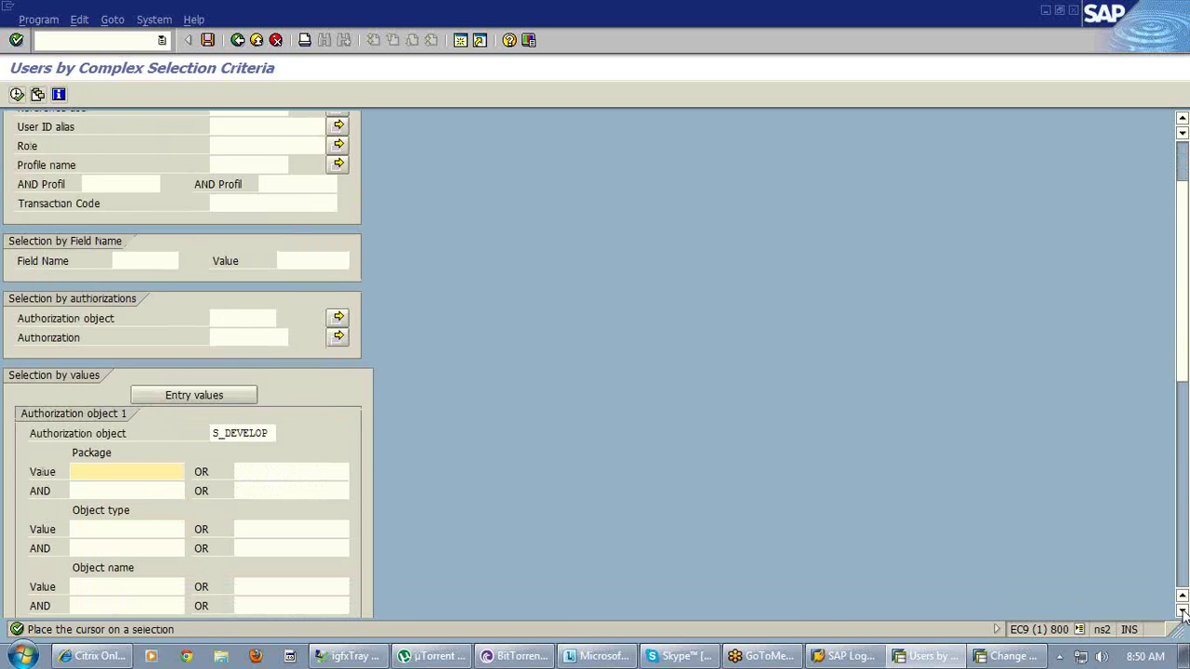
pyautogui.click(1182, 612)
pyautogui.click(1182, 612)
pyautogui.click(1182, 611)
pyautogui.click(1183, 612)
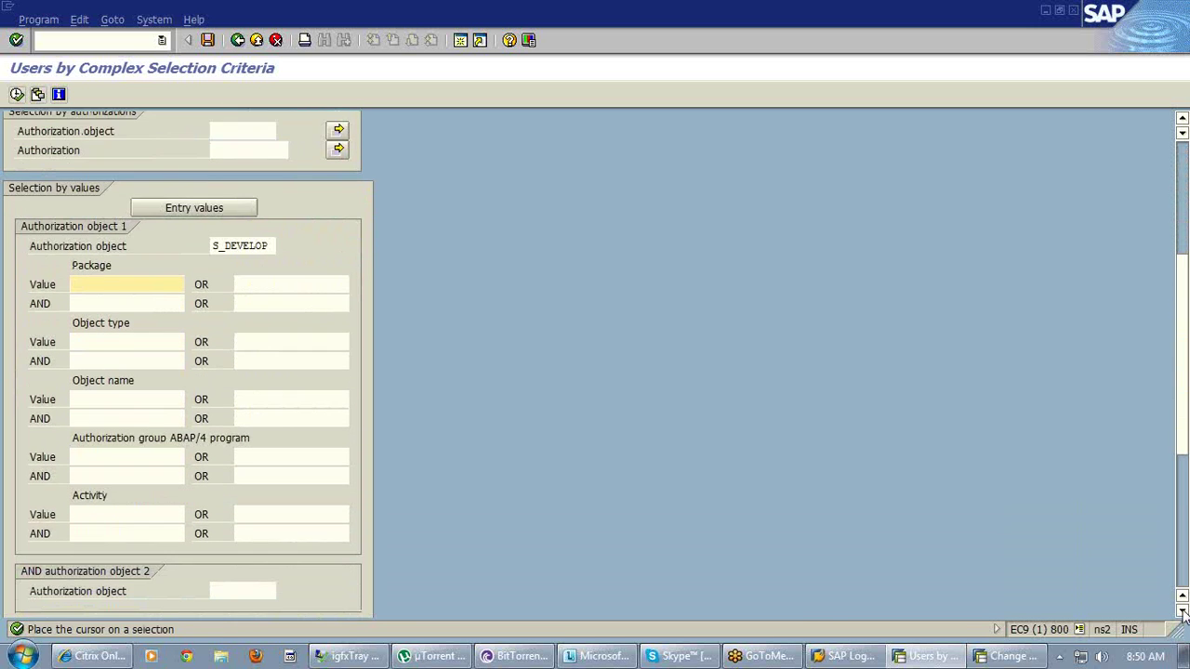
pyautogui.click(1183, 612)
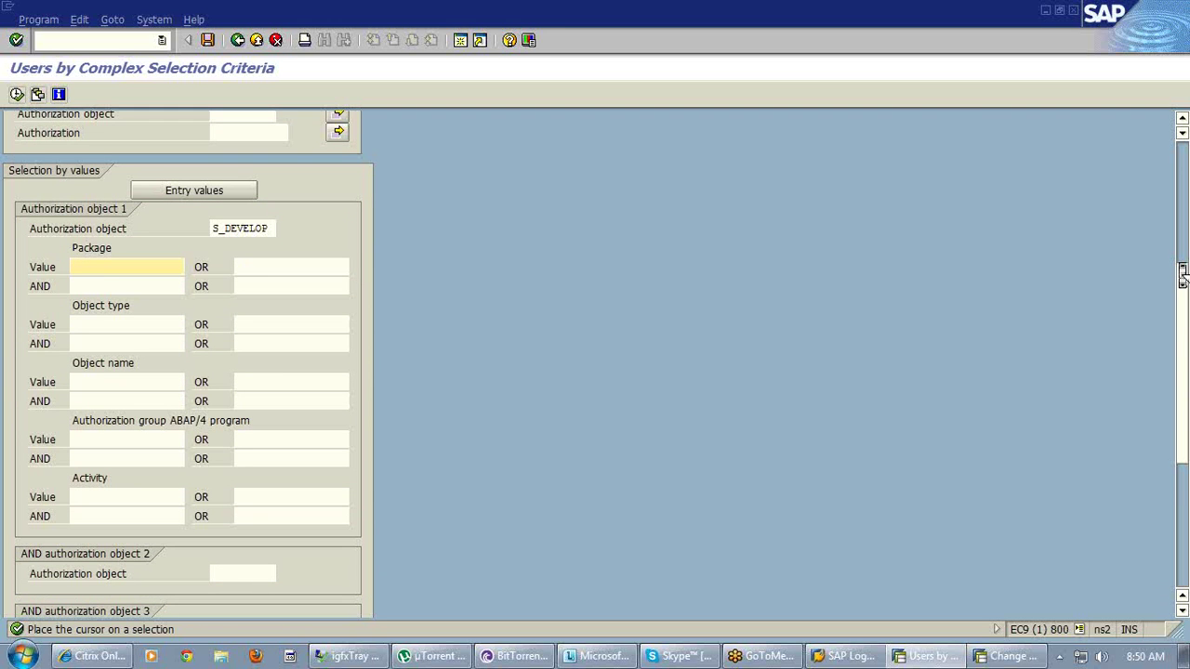
pyautogui.moveTo(1183, 276); pyautogui.dragTo(1182, 267)
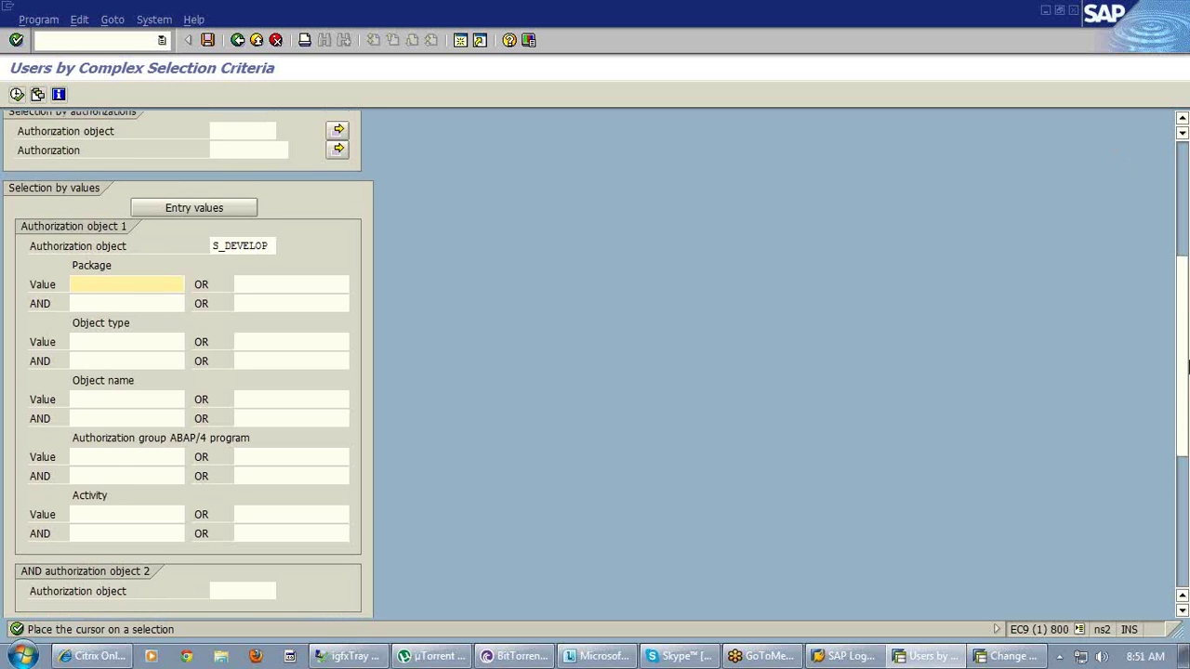
pyautogui.moveTo(1187, 367); pyautogui.dragTo(1186, 253)
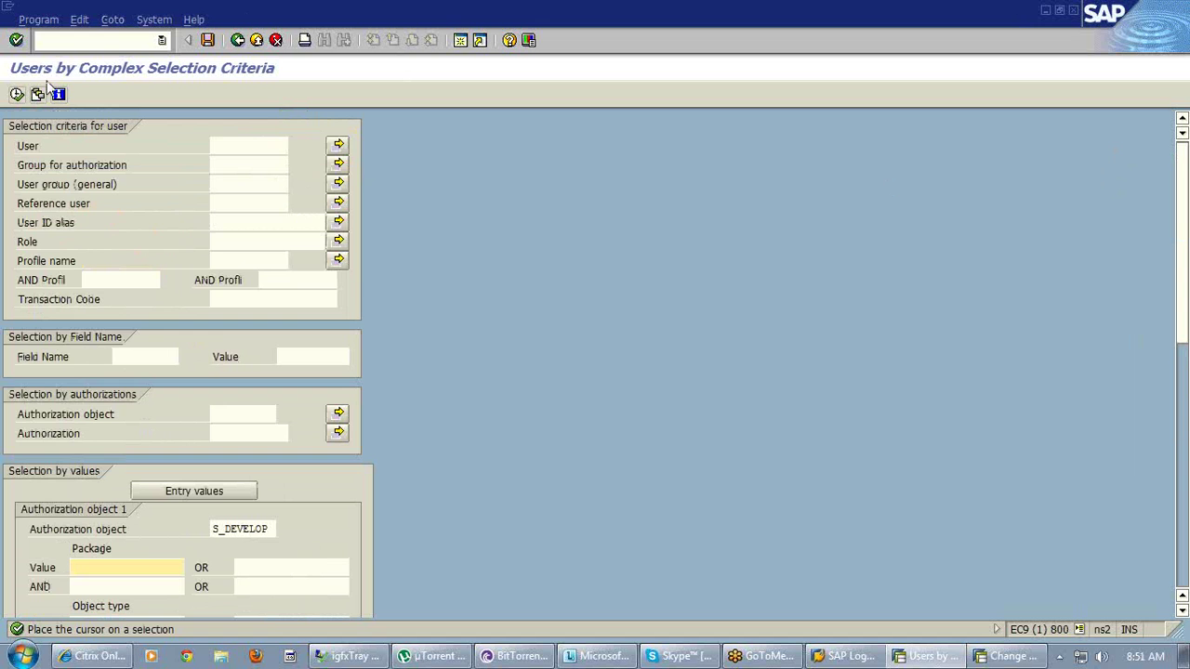
# - List the users selected by authorization object S_DEVELOP, then go back to the User Information System tree
pyautogui.click(18, 96)
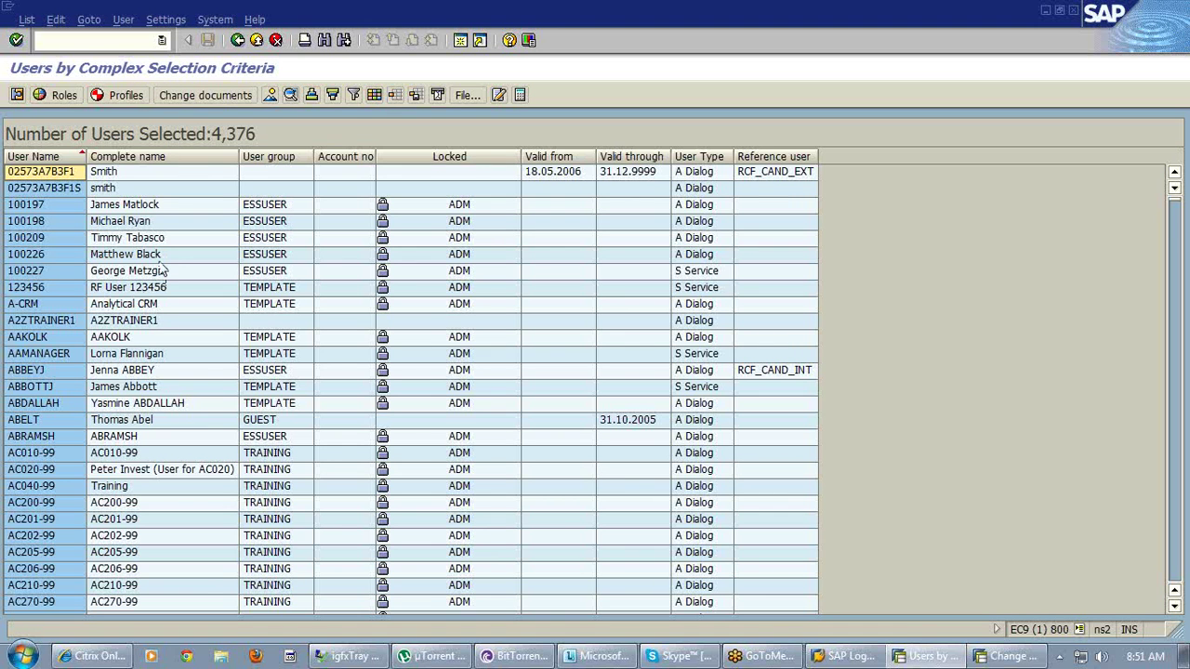
pyautogui.click(238, 41)
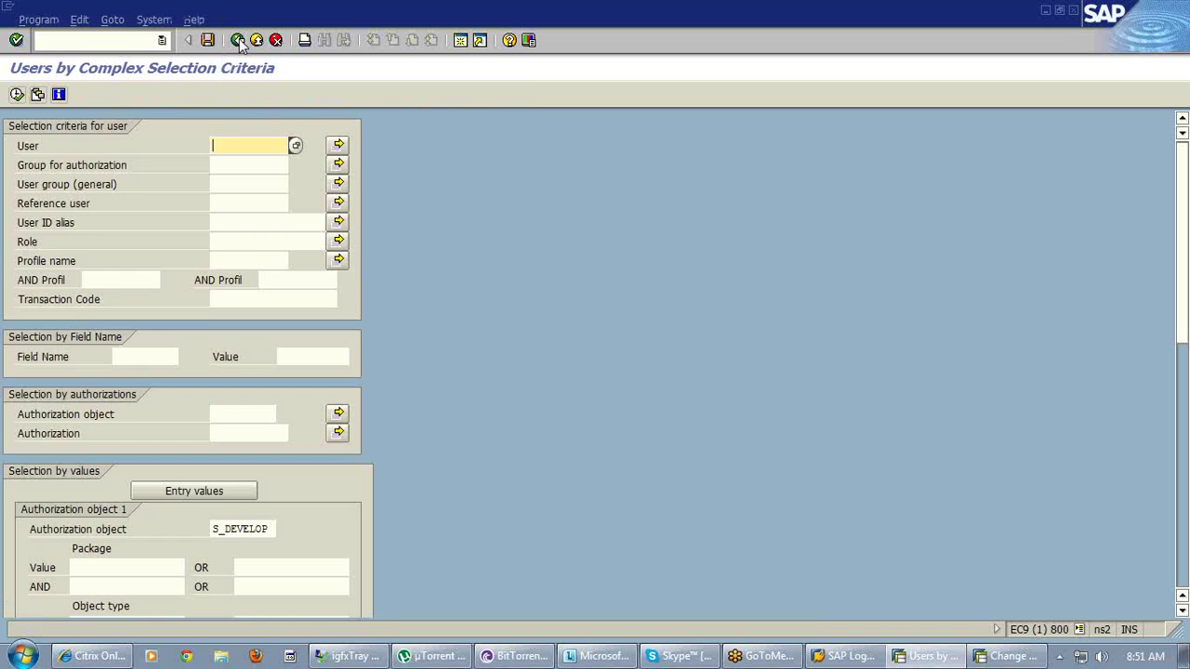
pyautogui.click(238, 41)
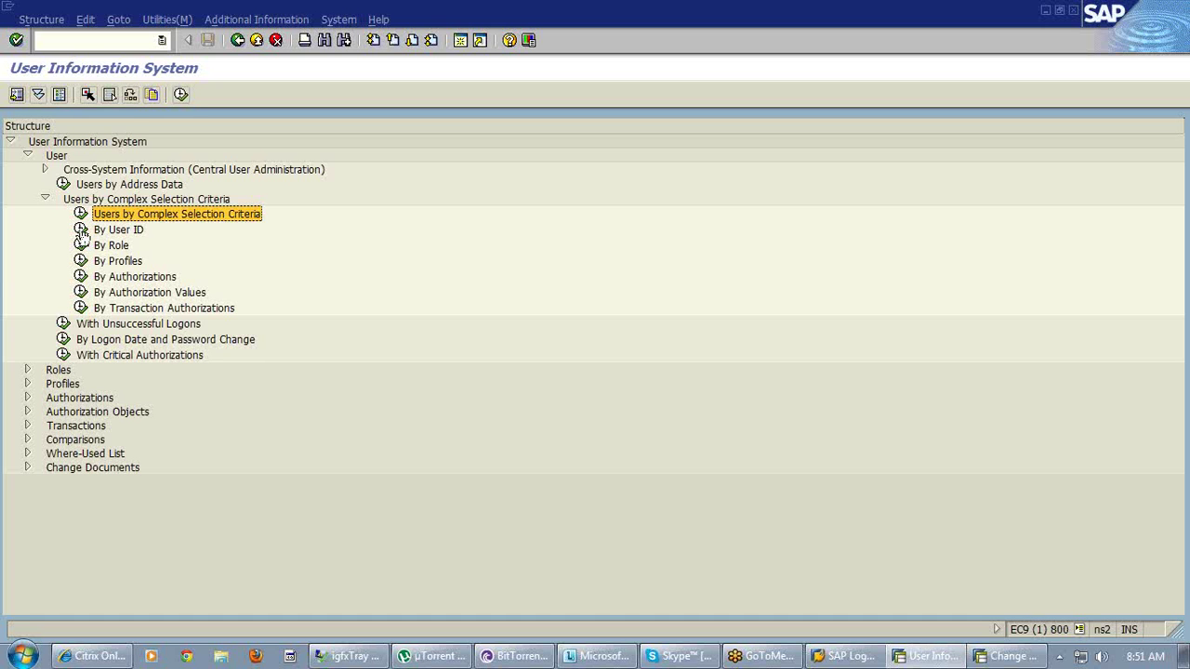
# - Run the By User ID report for user A12345, then return to the User Information System tree
pyautogui.doubleClick(81, 230)
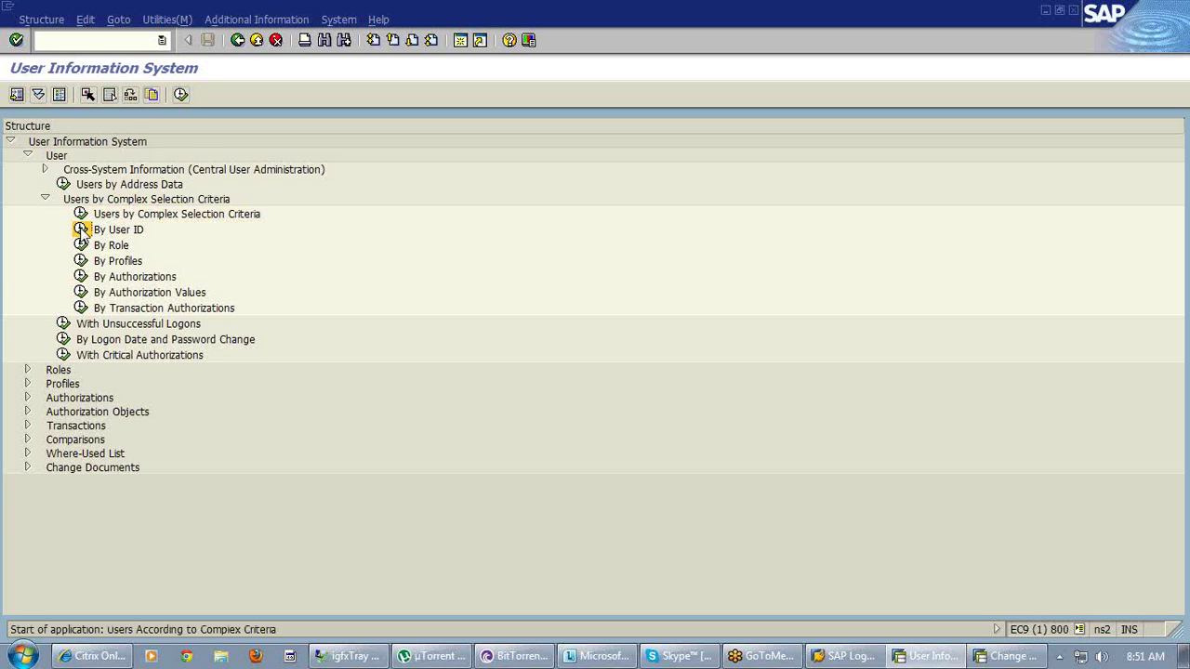
pyautogui.write('a12245')
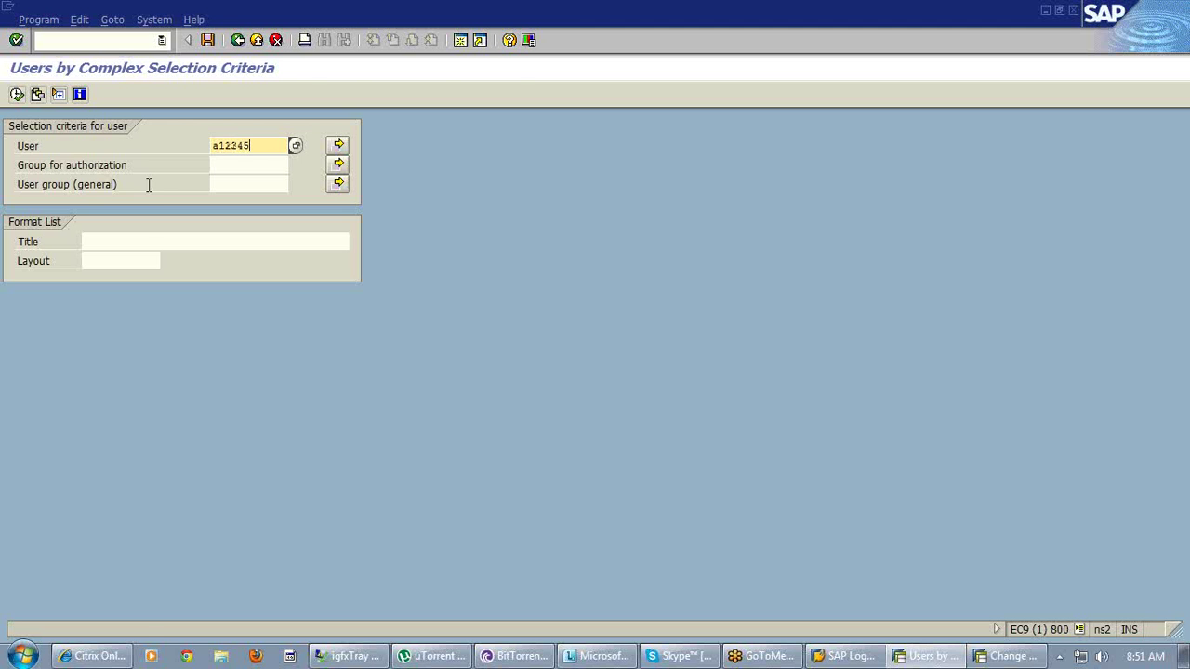
pyautogui.press('F8')
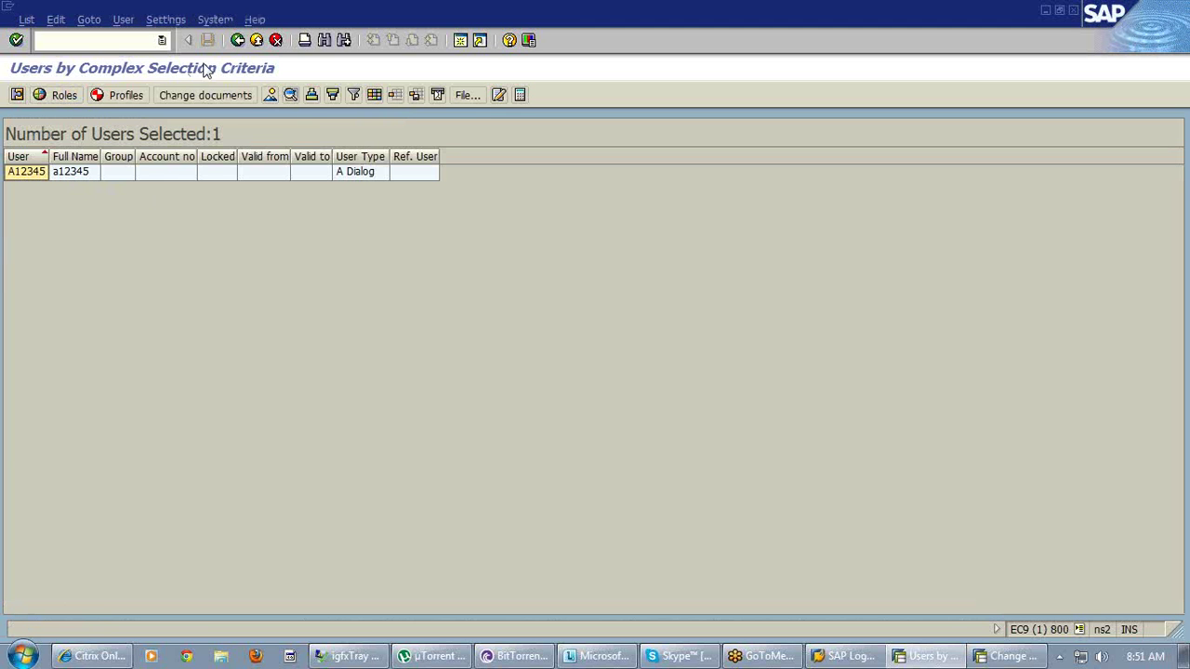
pyautogui.click(238, 41)
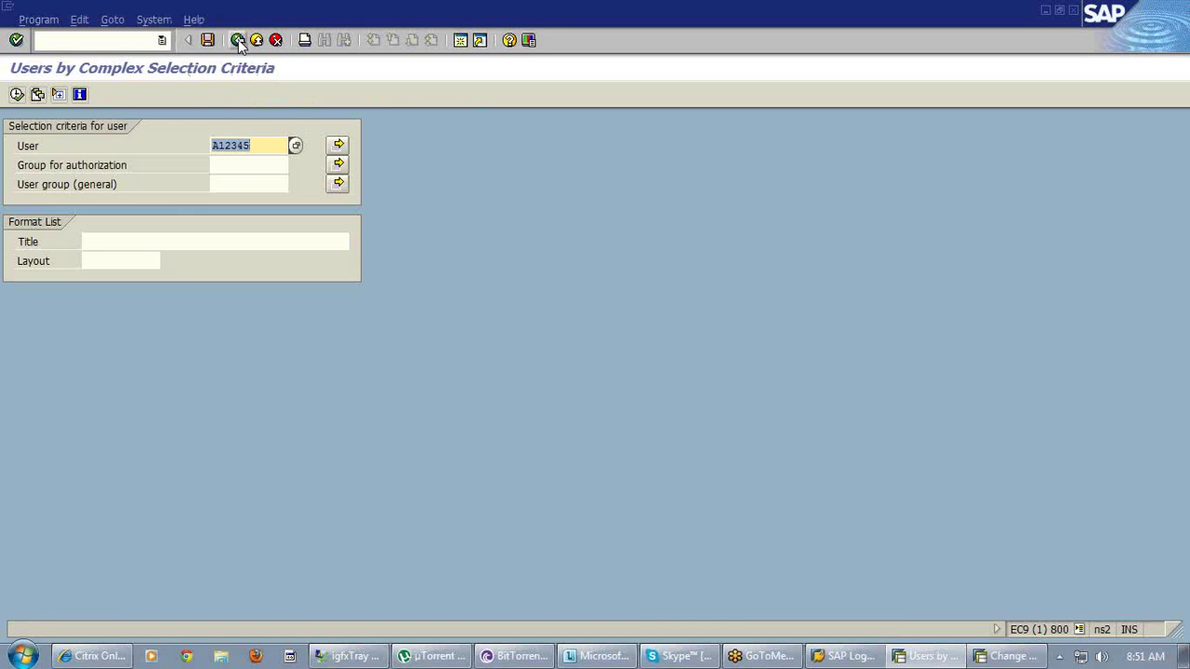
pyautogui.click(238, 41)
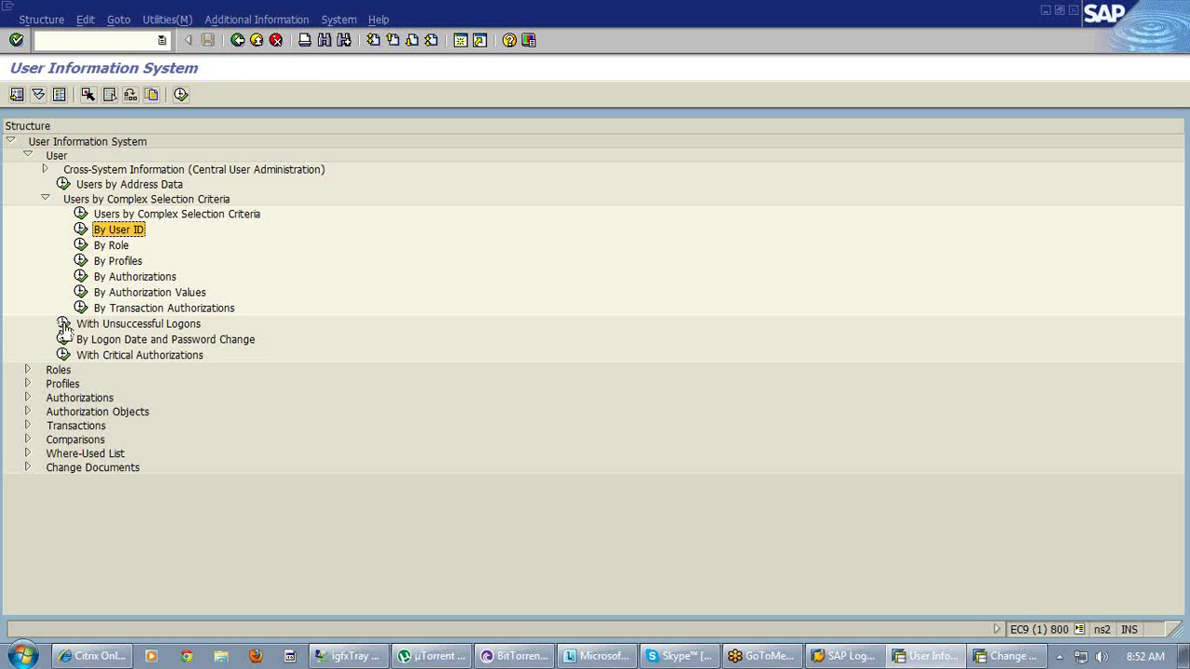
# - View the With Unsuccessful Logons report and the By Logon Date and Password Change selection, returning to the report tree after each
pyautogui.doubleClick(64, 325)
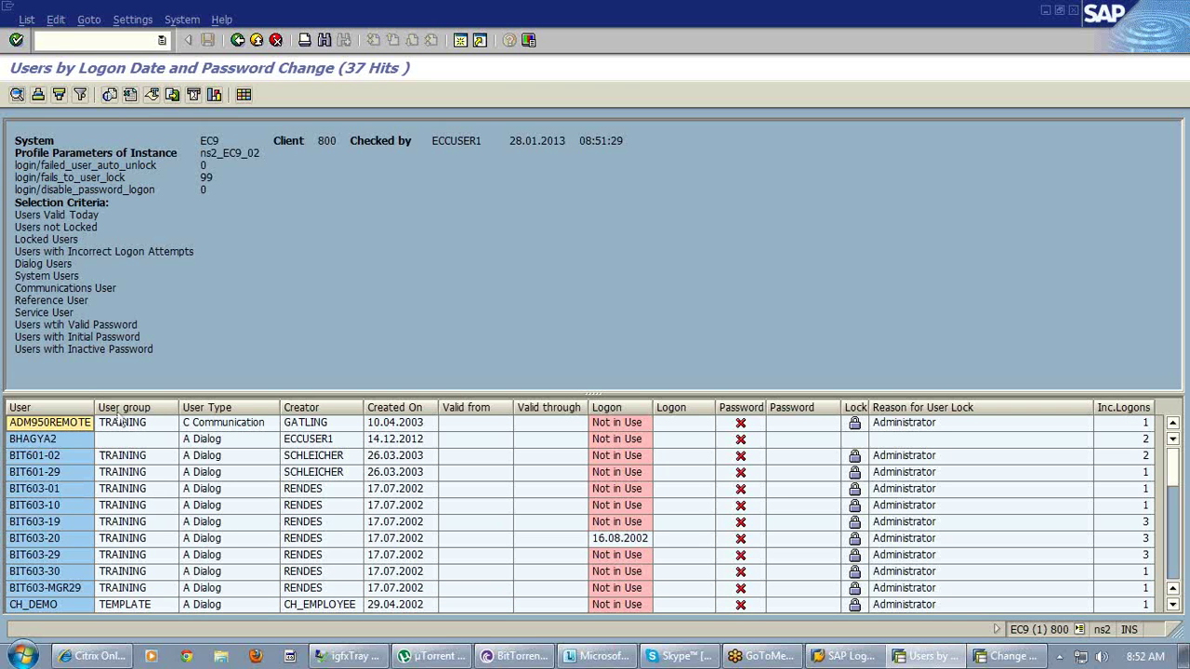
pyautogui.click(239, 42)
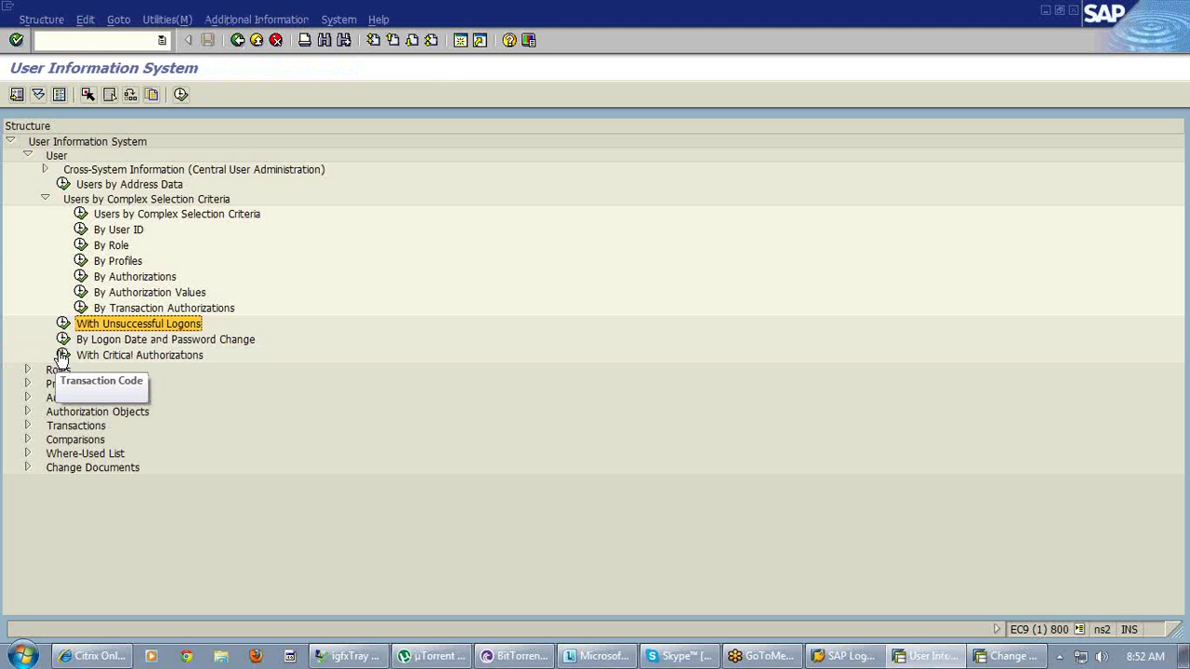
pyautogui.click(64, 339)
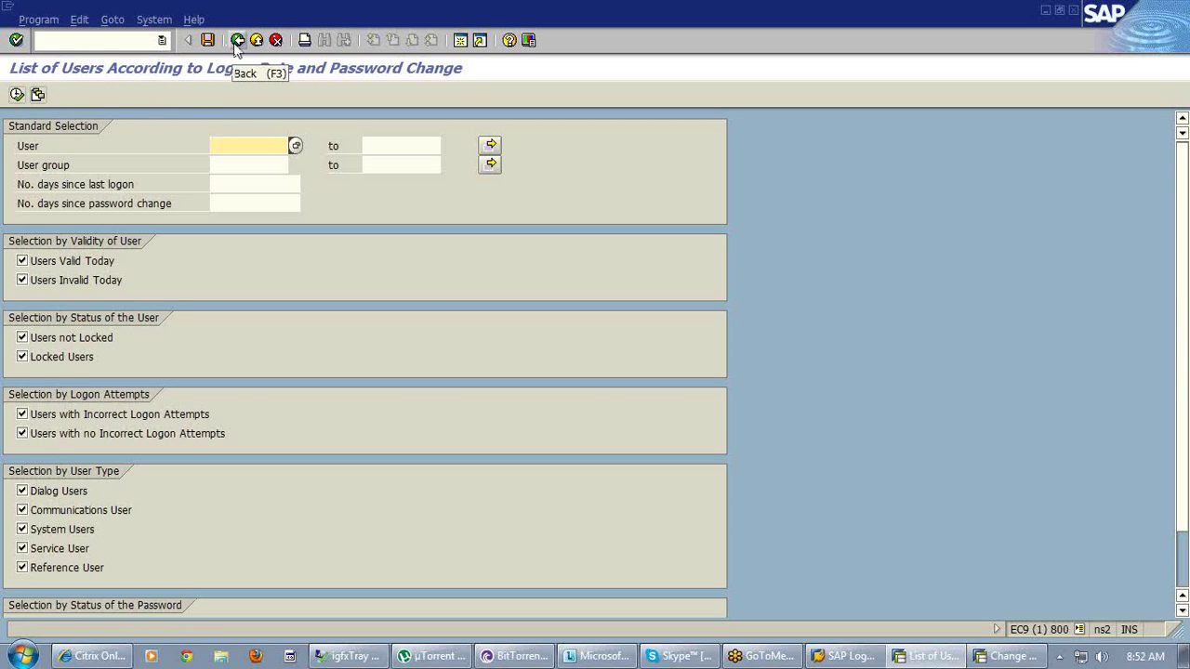
pyautogui.click(237, 40)
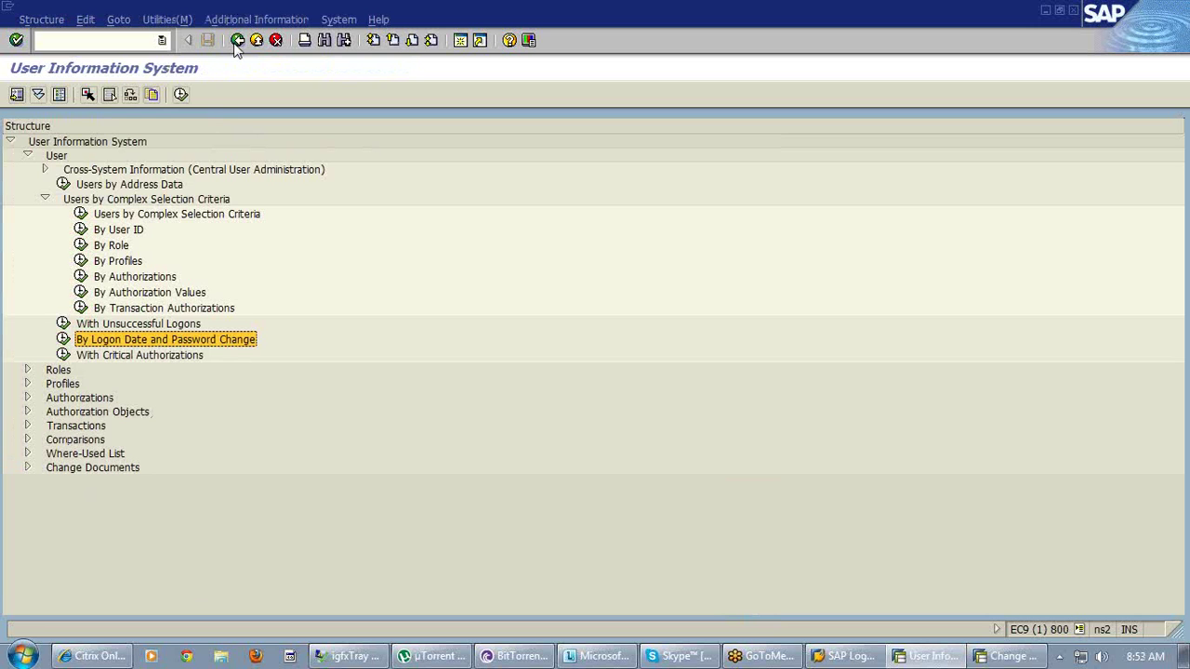
# - Expand the Roles, Profiles, Authorizations, Authorization Objects and Comparisons nodes of the report tree
pyautogui.click(28, 370)
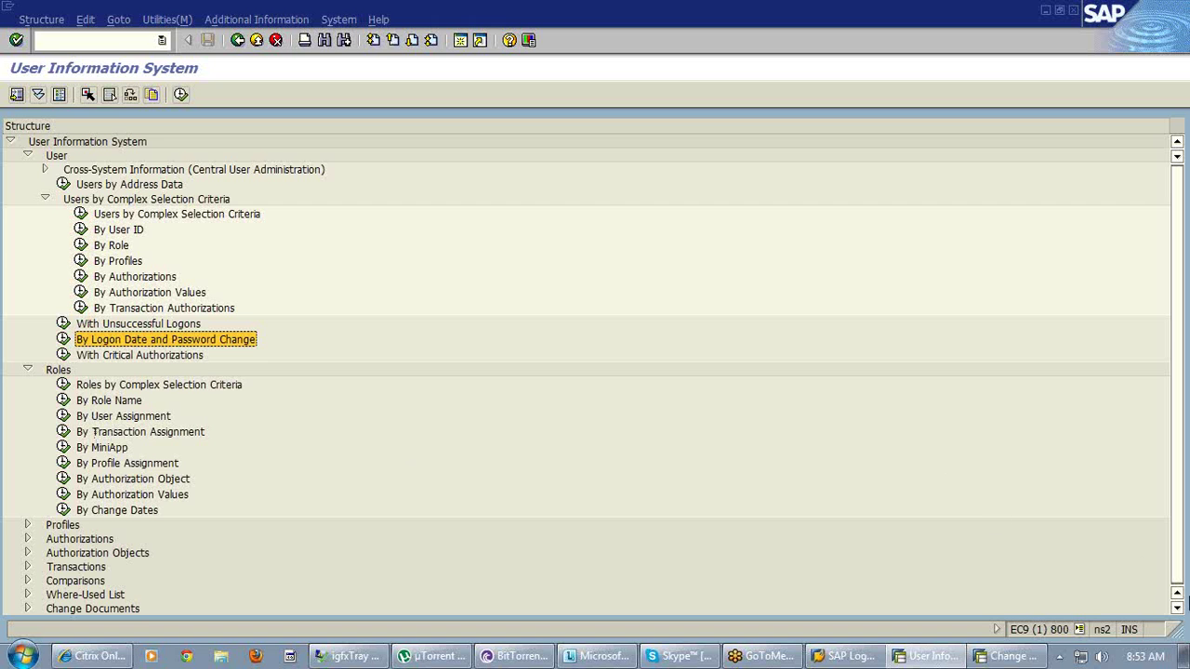
pyautogui.click(1177, 607)
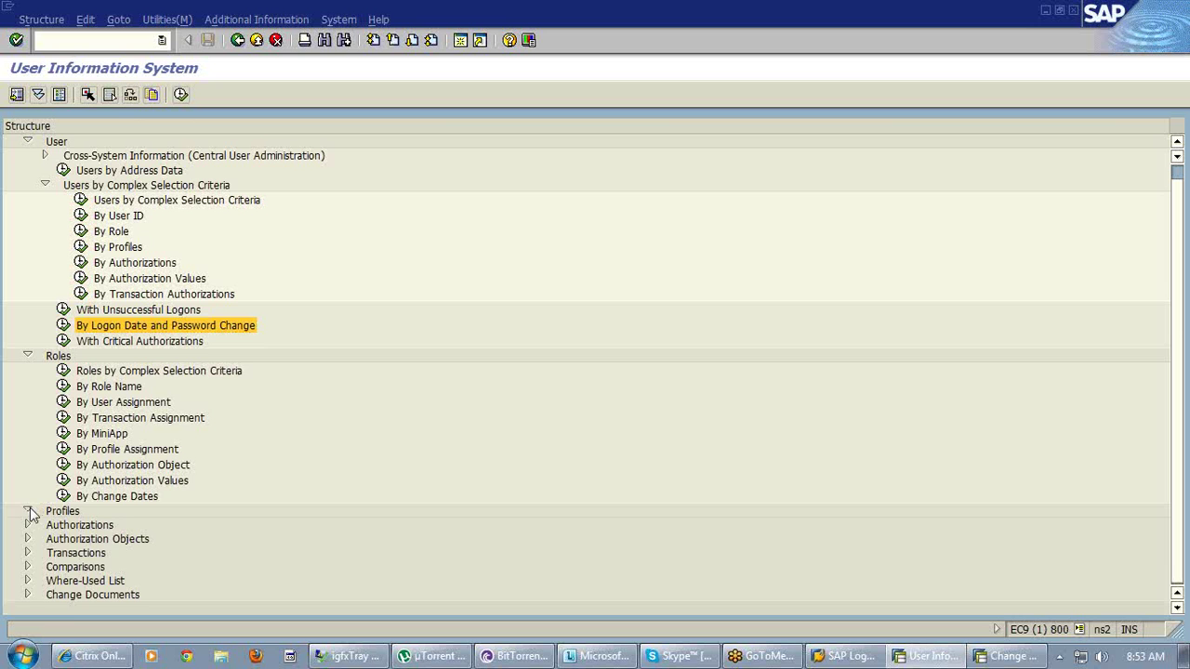
pyautogui.click(28, 511)
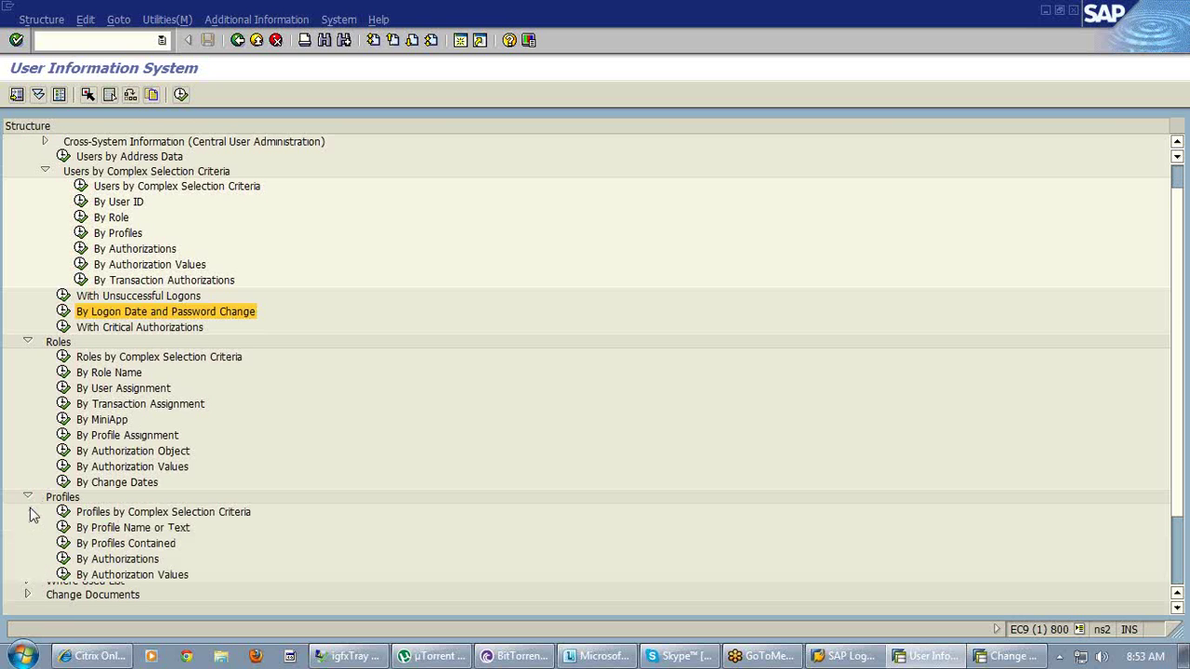
pyautogui.click(1181, 577)
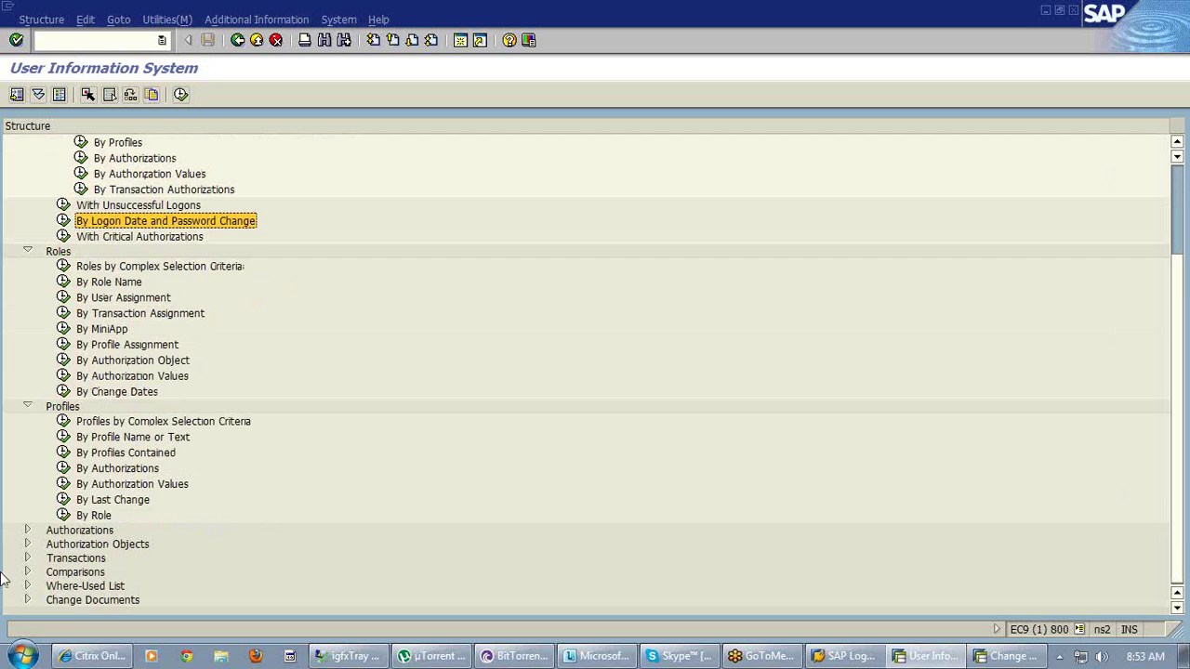
pyautogui.click(28, 530)
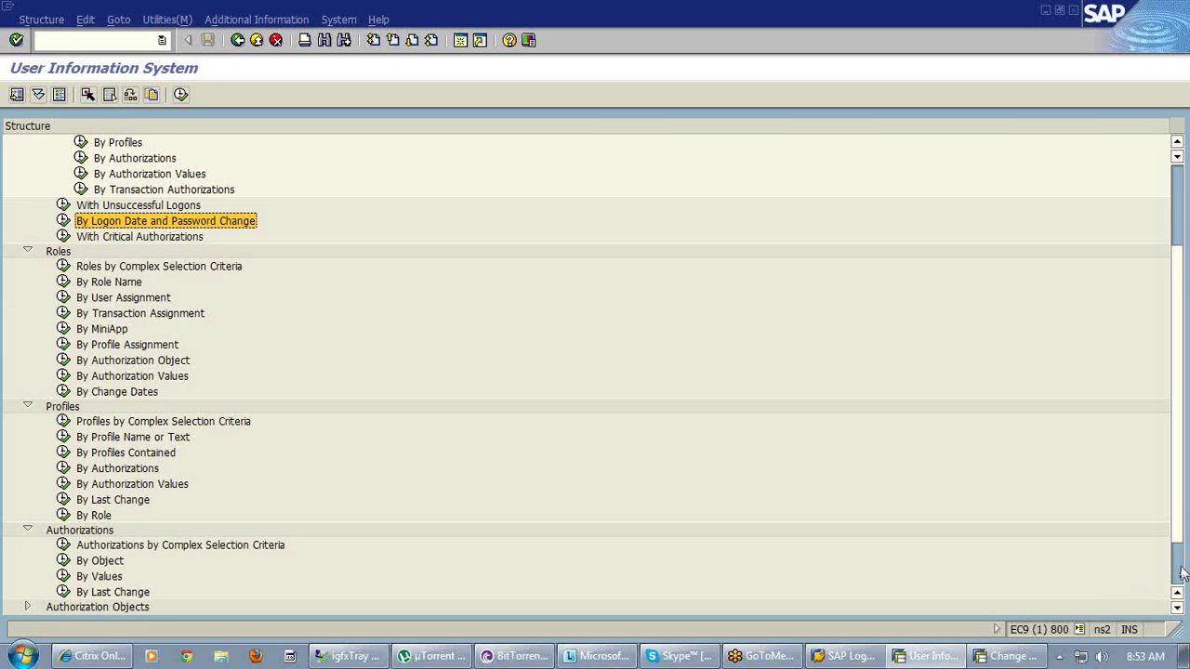
pyautogui.click(1180, 577)
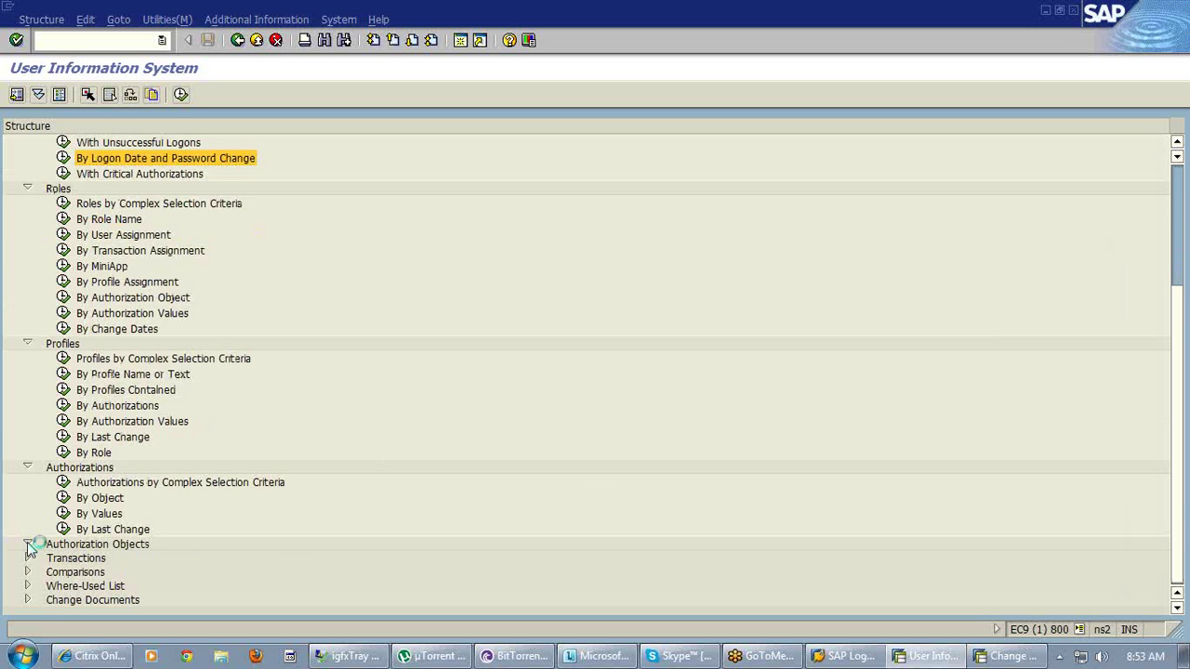
pyautogui.click(28, 546)
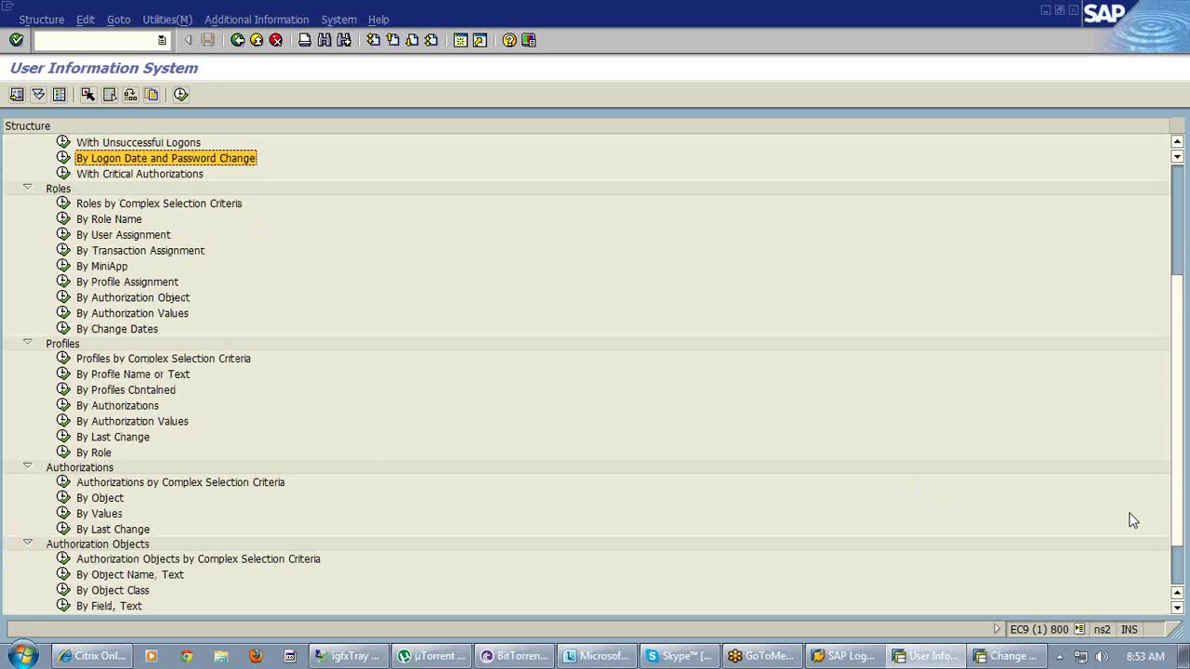
pyautogui.click(1177, 565)
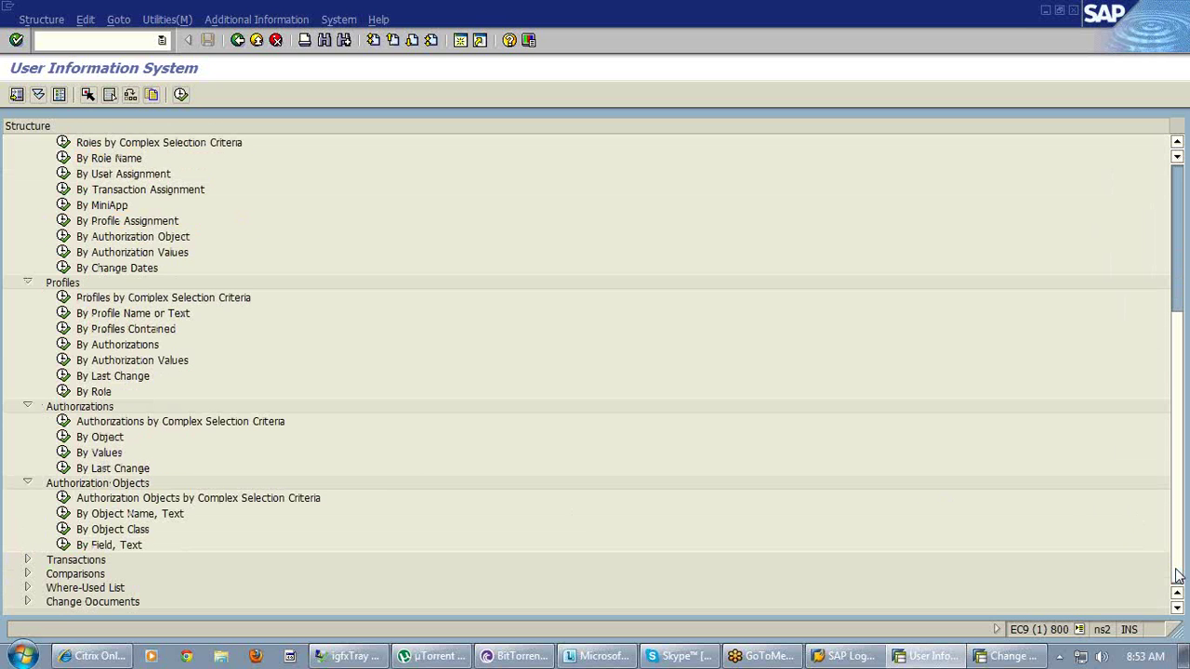
pyautogui.click(28, 574)
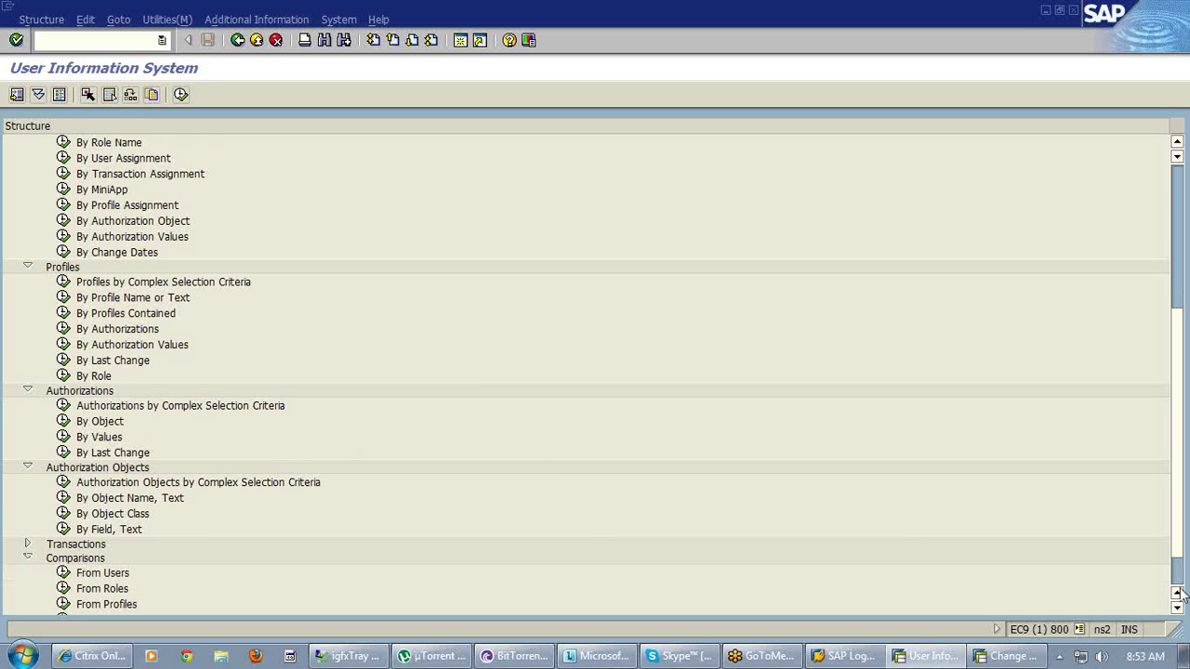
pyautogui.scroll(-1, 1178, 586)
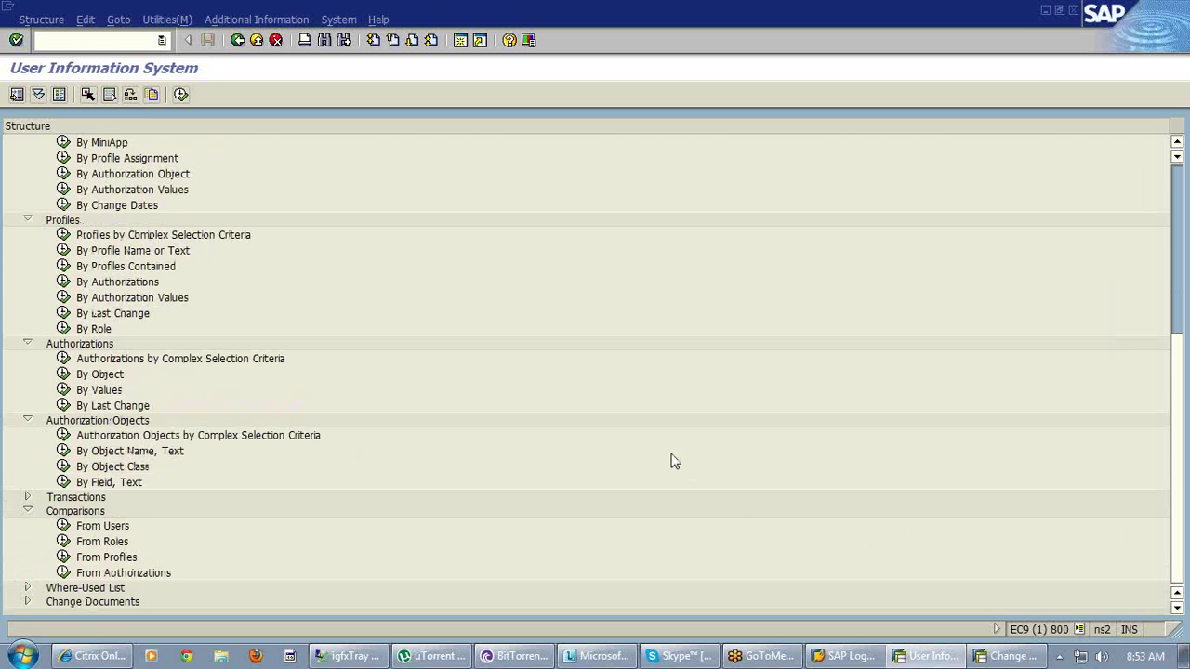
# - Run the From Users comparison with b12345 as User A and b12346 as User B
pyautogui.doubleClick(67, 528)
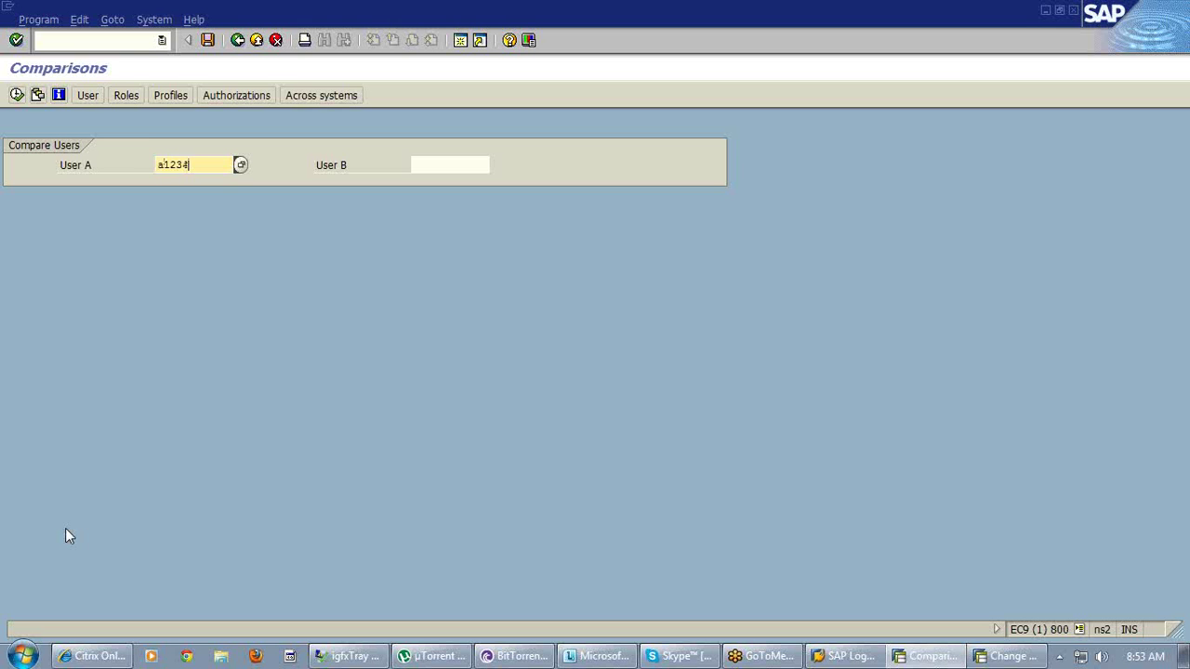
pyautogui.write('5')
pyautogui.click(428, 163)
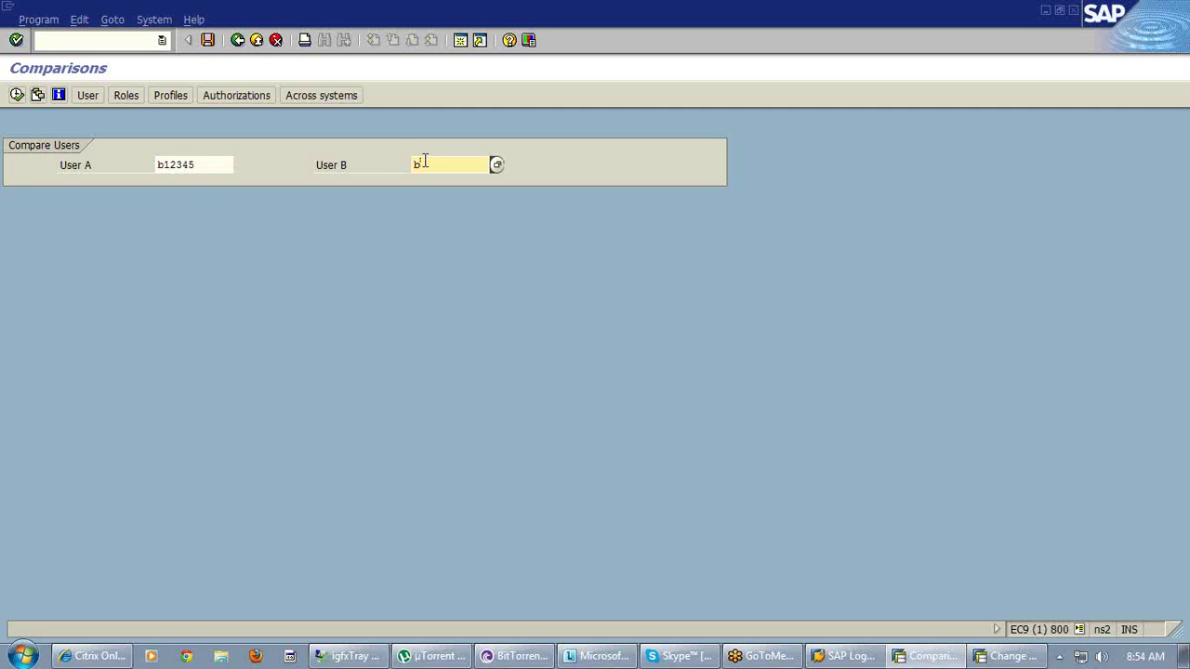
pyautogui.write('b12346')
pyautogui.click(17, 97)
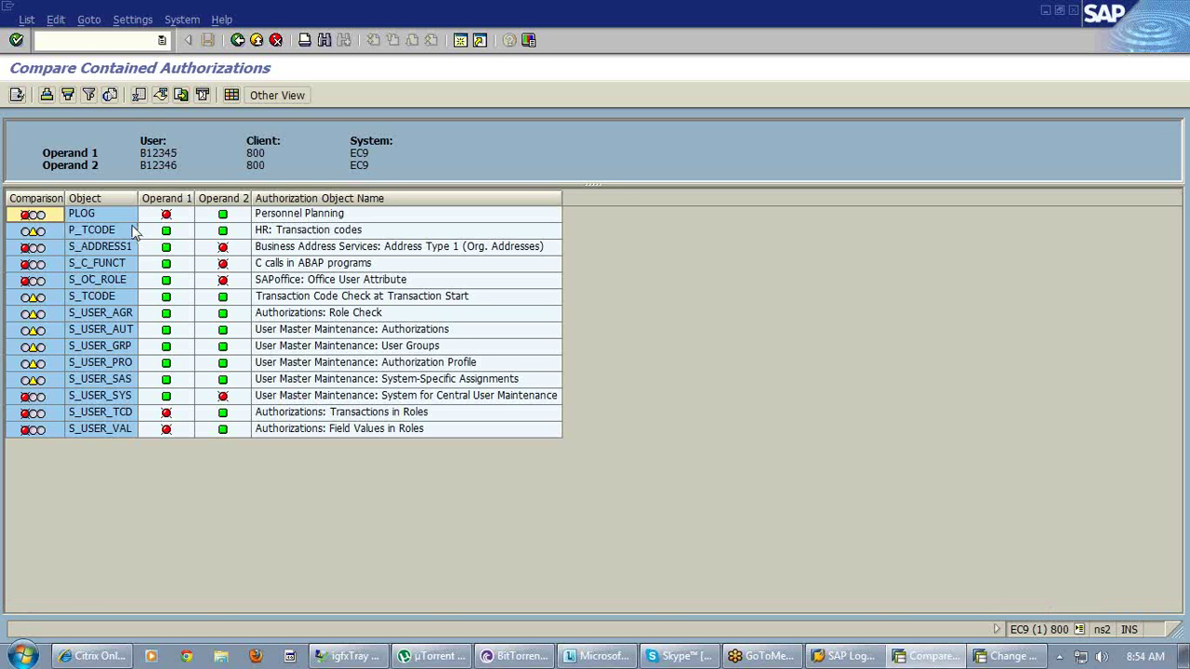
# - Examine both operand columns and the comparison details of object PLOG, then return to the list of compared authorizations
pyautogui.click(158, 198)
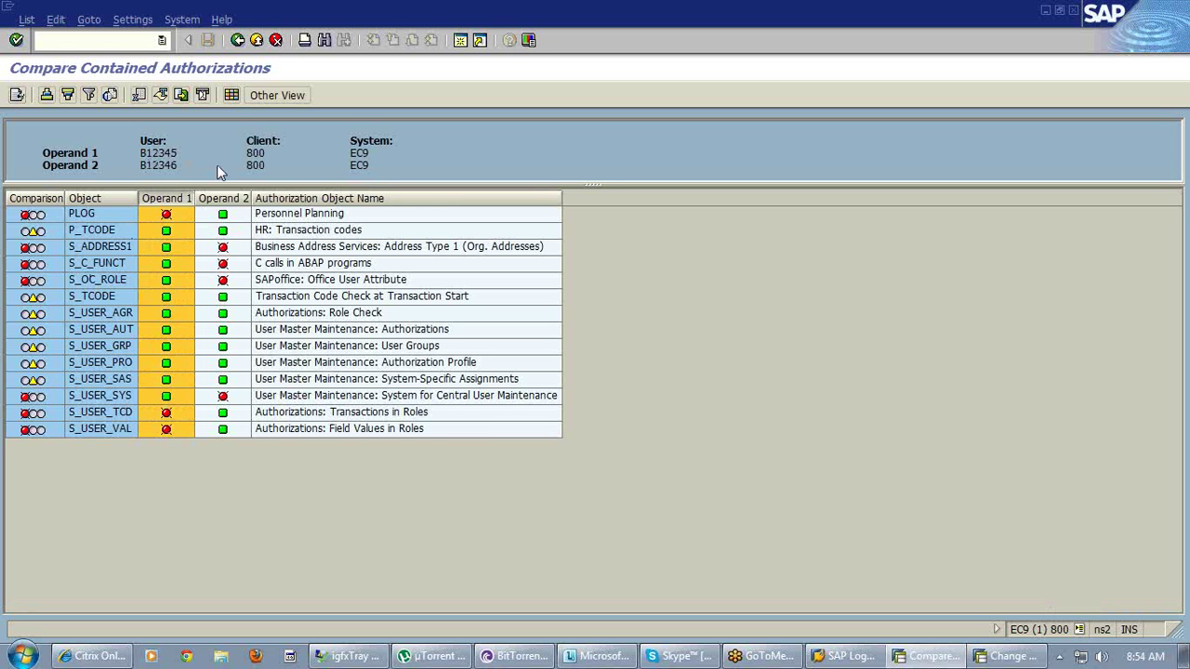
pyautogui.click(226, 195)
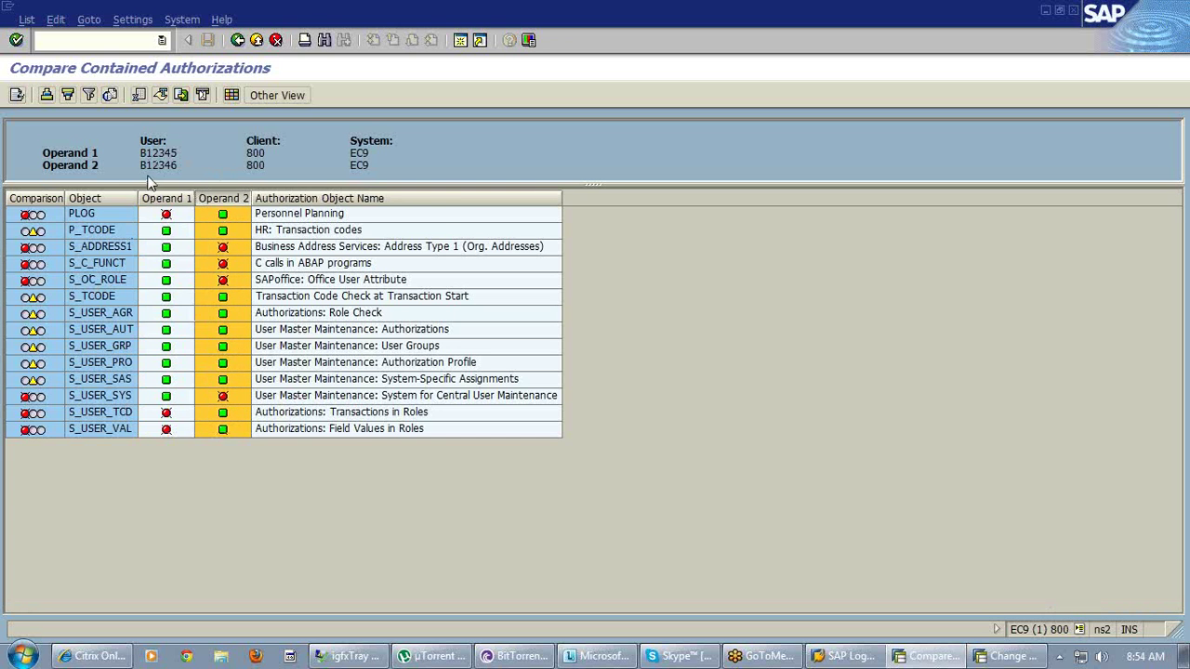
pyautogui.click(32, 214)
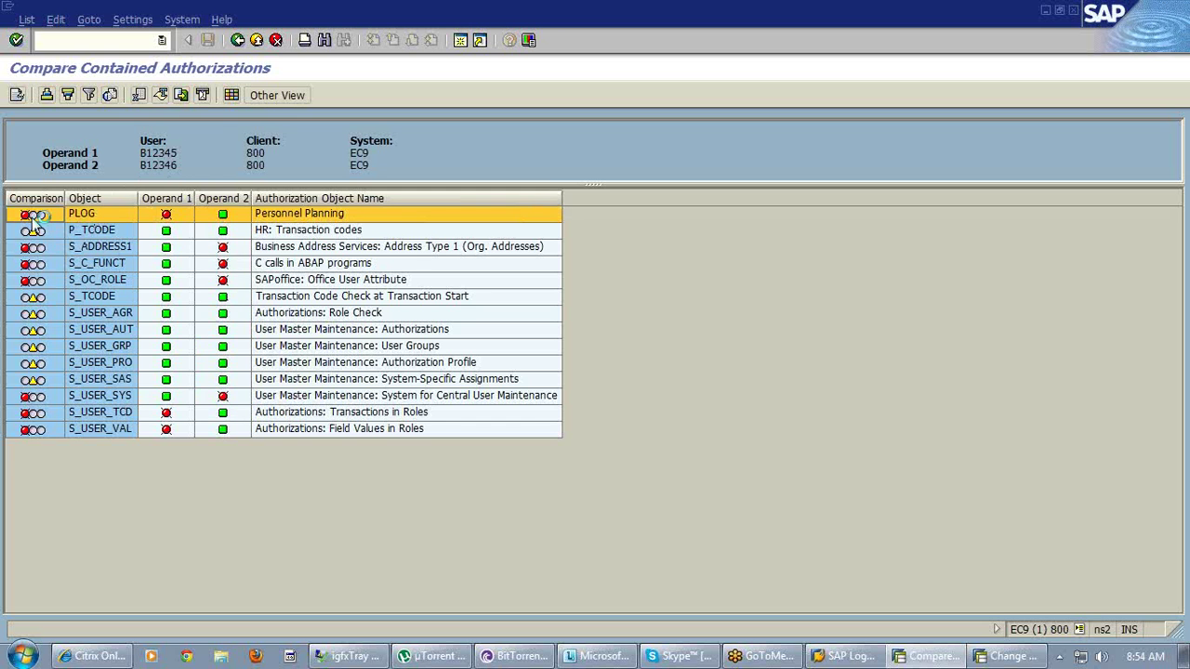
pyautogui.doubleClick(32, 221)
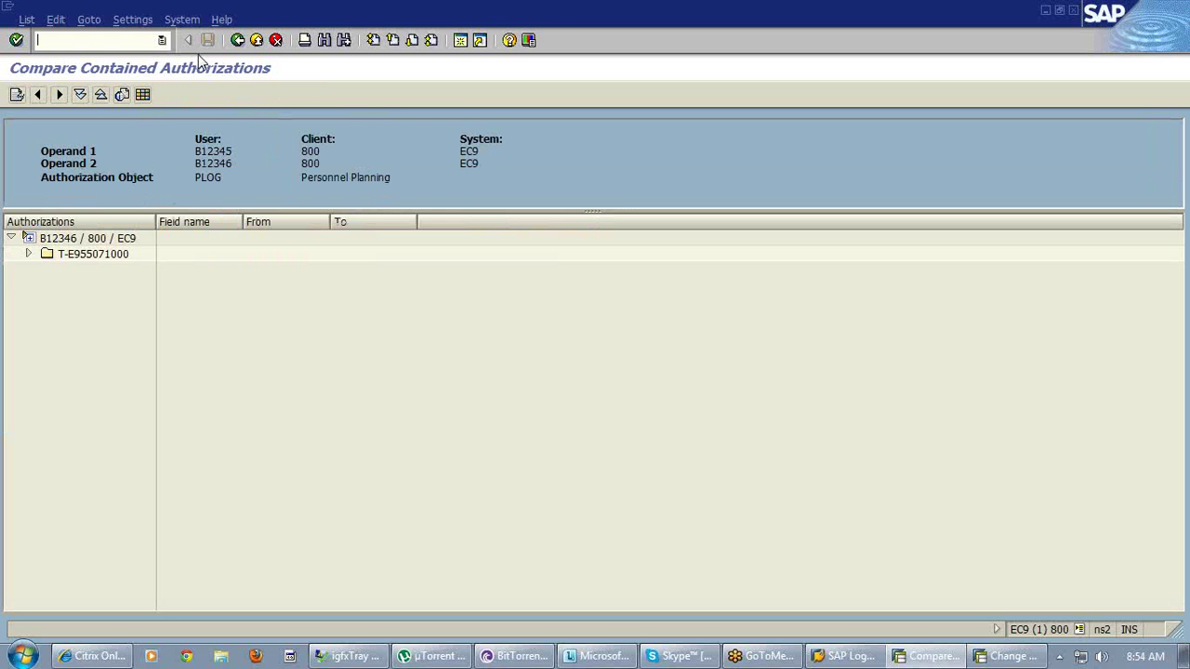
pyautogui.click(238, 41)
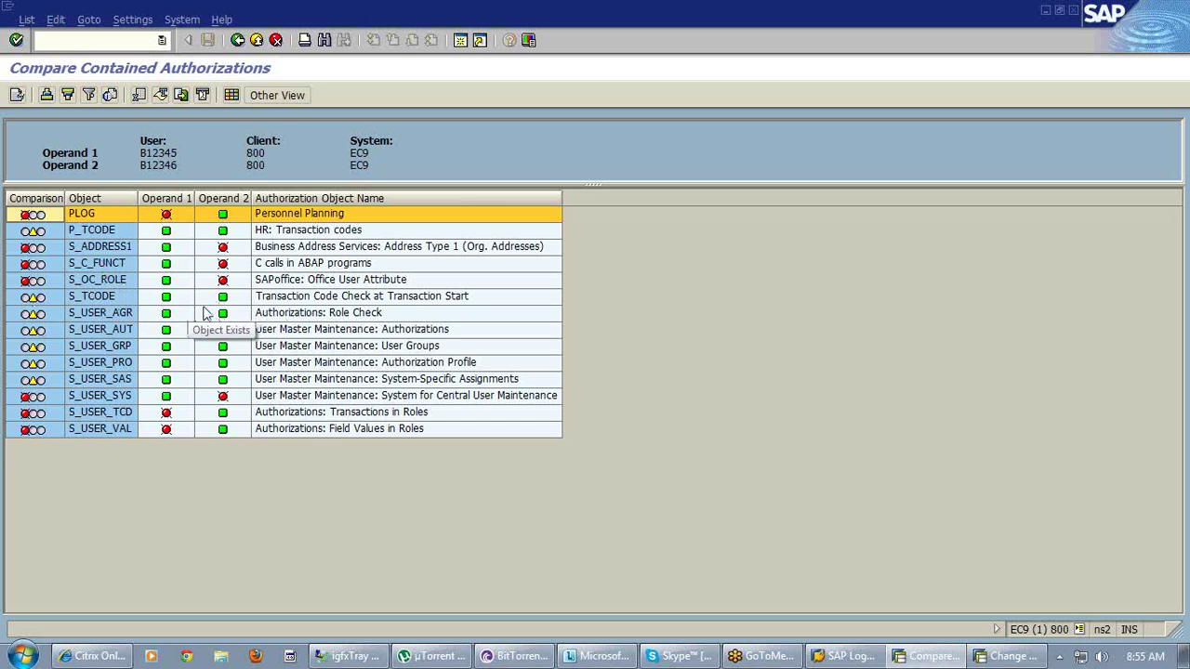
# - Highlight the S_TCODE row, then leave the user comparison and open the From Roles comparison
pyautogui.click(87, 299)
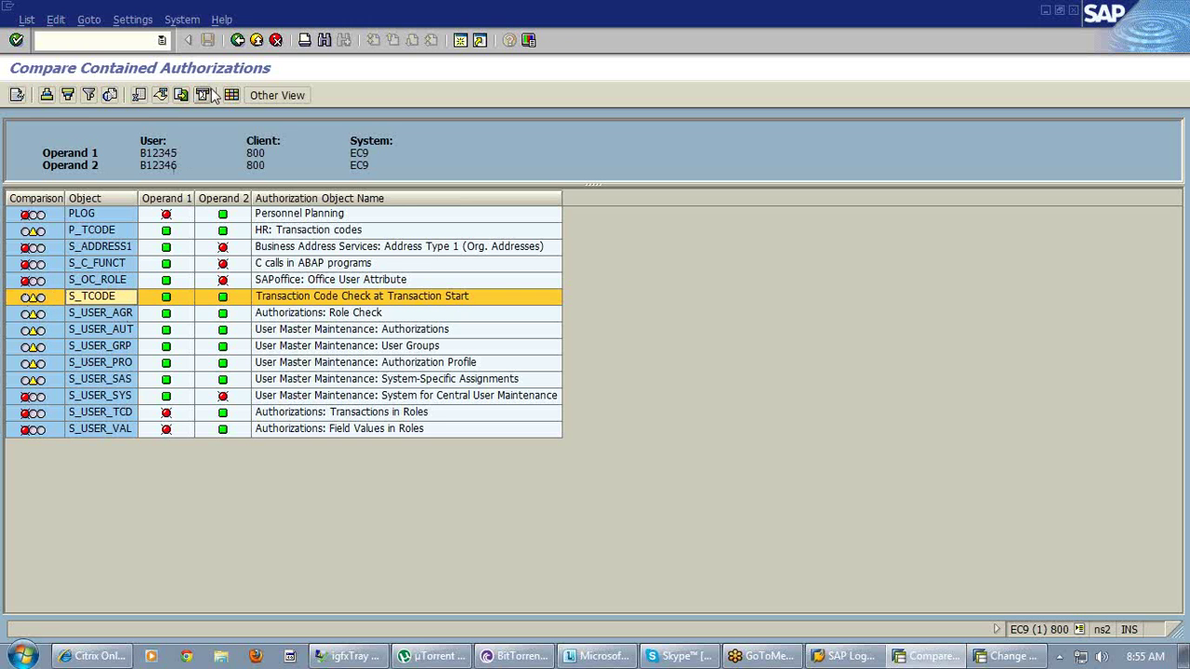
pyautogui.click(238, 43)
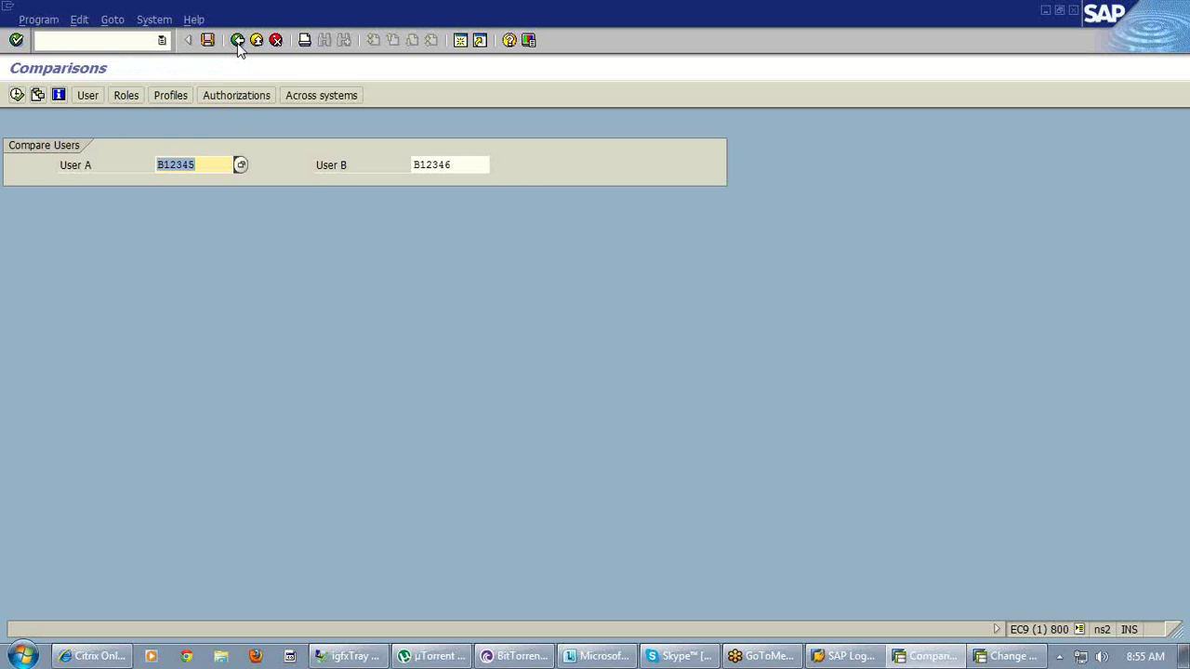
pyautogui.click(238, 43)
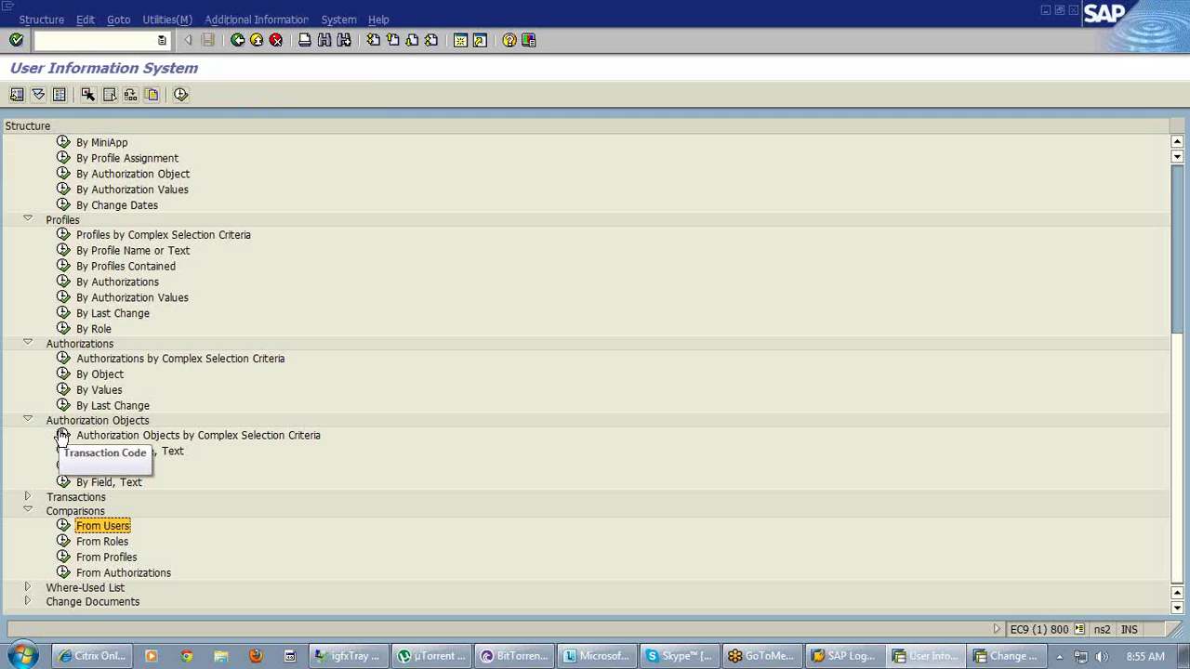
pyautogui.doubleClick(64, 542)
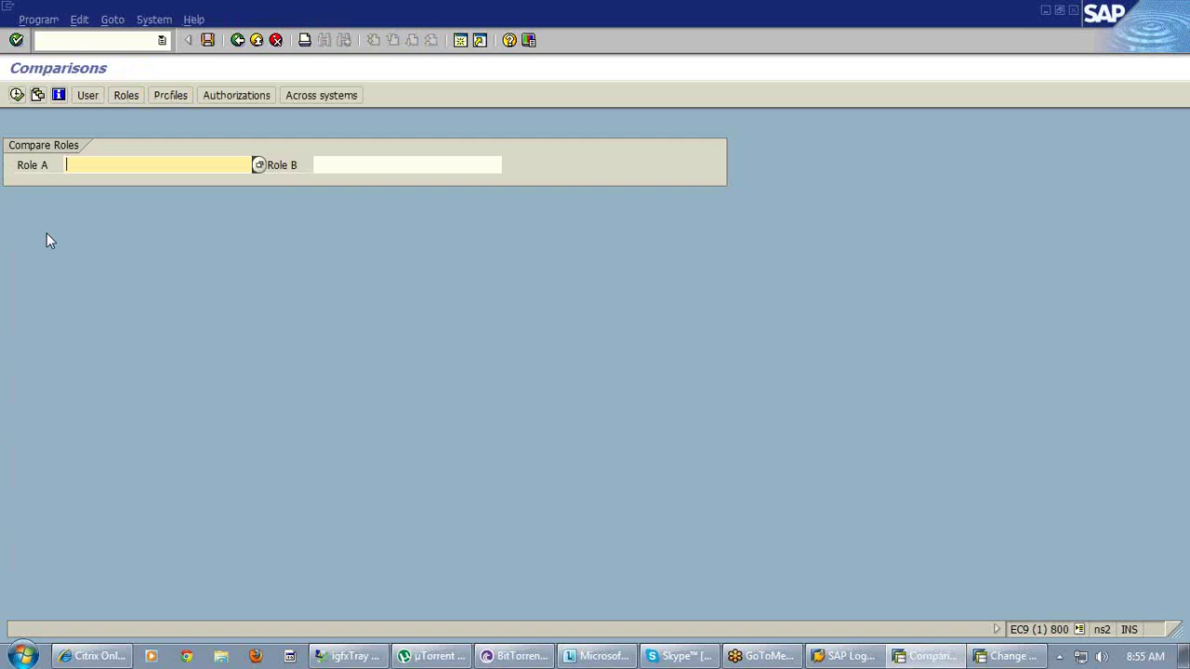
pyautogui.write('p')
pyautogui.write('fc')
pyautogui.write('g')
pyautogui.write('_')
pyautogui.press('BackSpace')
pyautogui.press('BackSpace')
pyautogui.press('BackSpace')
pyautogui.press('BackSpace')
pyautogui.press('BackSpace')
# - Compare role_pfcg as Role A with role_su01 as Role B, then return to the report tree
pyautogui.write('role_pfcg')
pyautogui.click(330, 168)
pyautogui.write('role')
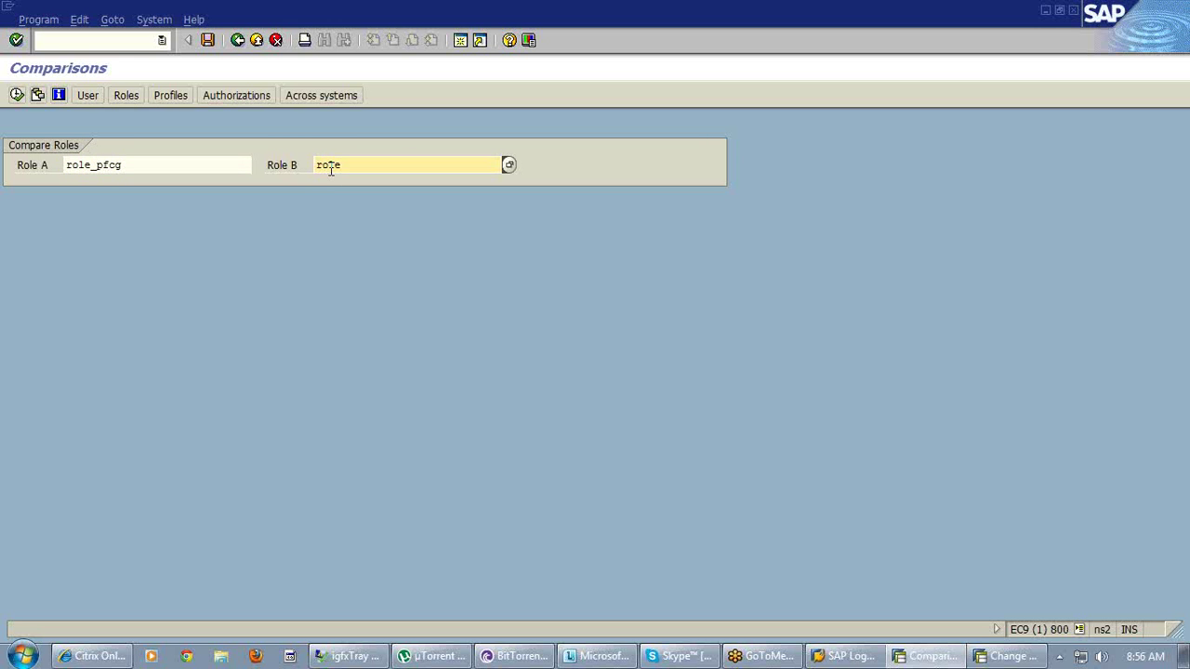
pyautogui.write('_su01')
pyautogui.click(16, 95)
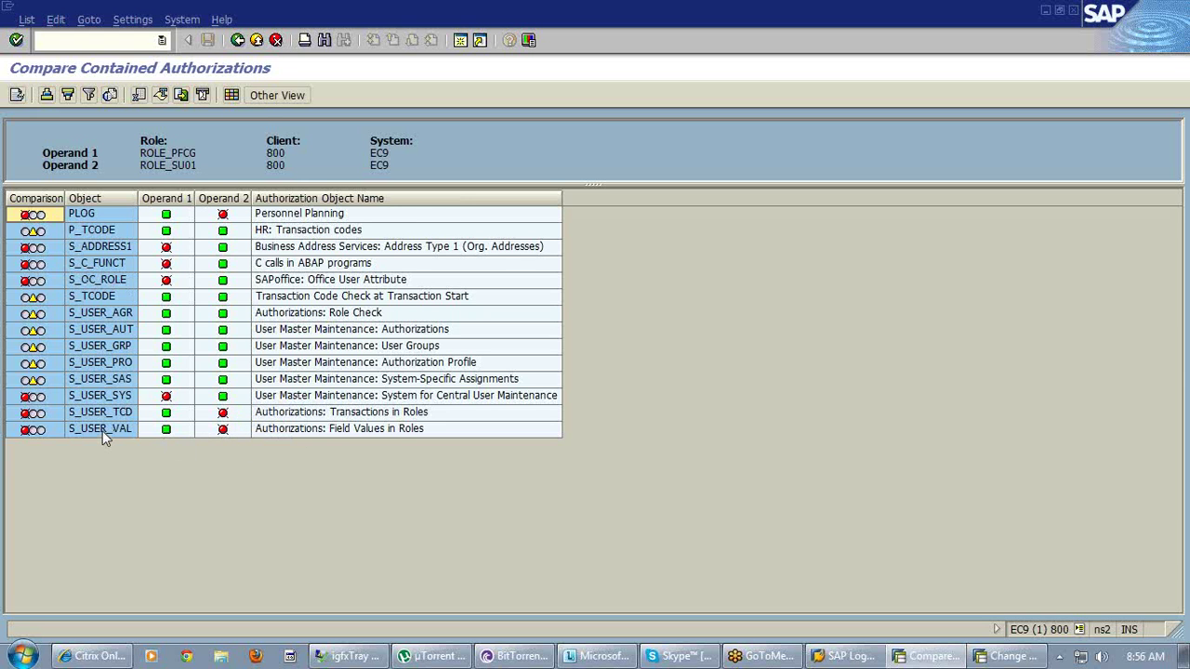
pyautogui.click(238, 40)
pyautogui.click(238, 40)
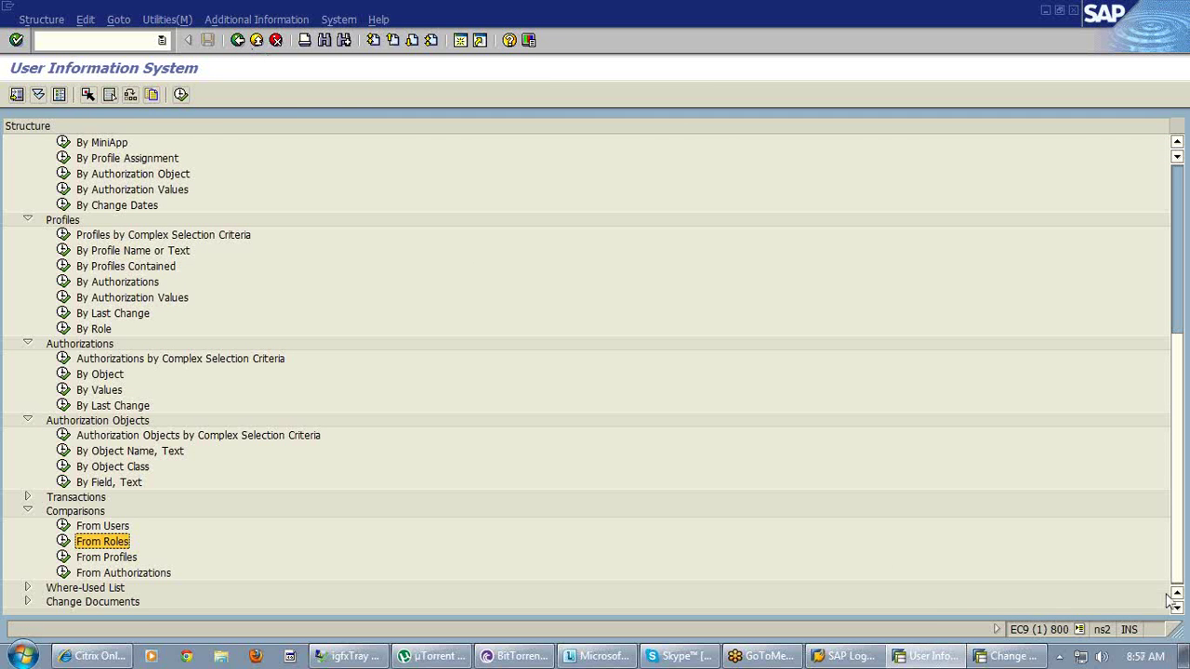
# - Run the where-used list of roles in users for role_pfcg, then return to the report tree
pyautogui.click(27, 588)
pyautogui.click(45, 555)
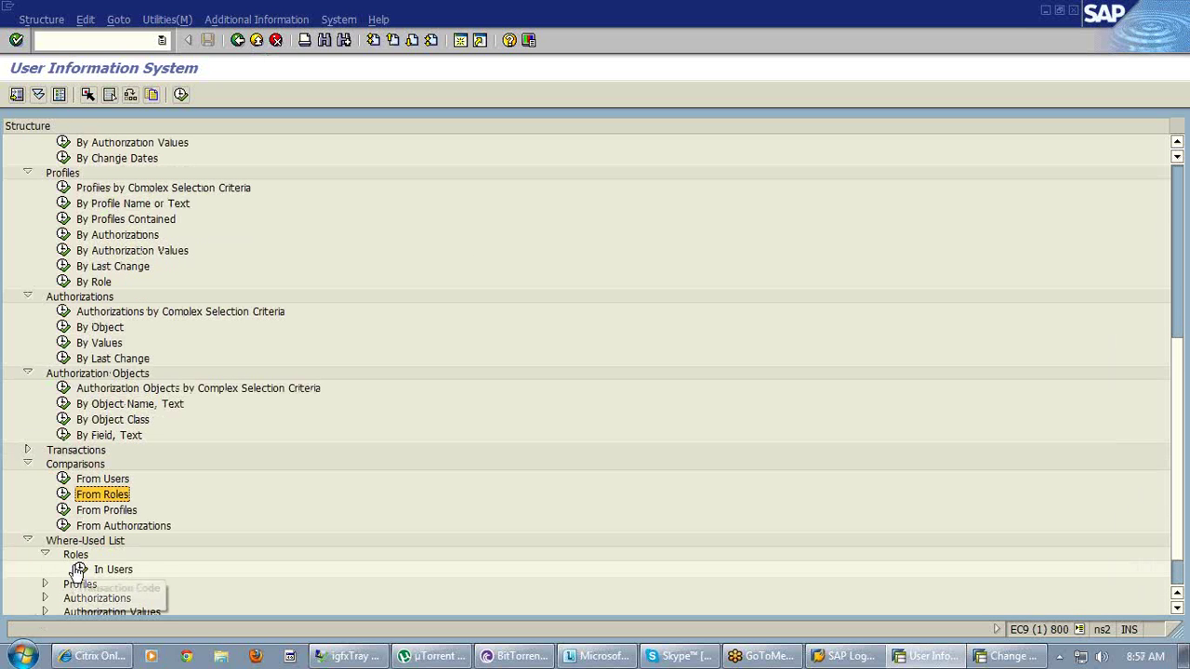
pyautogui.click(82, 569)
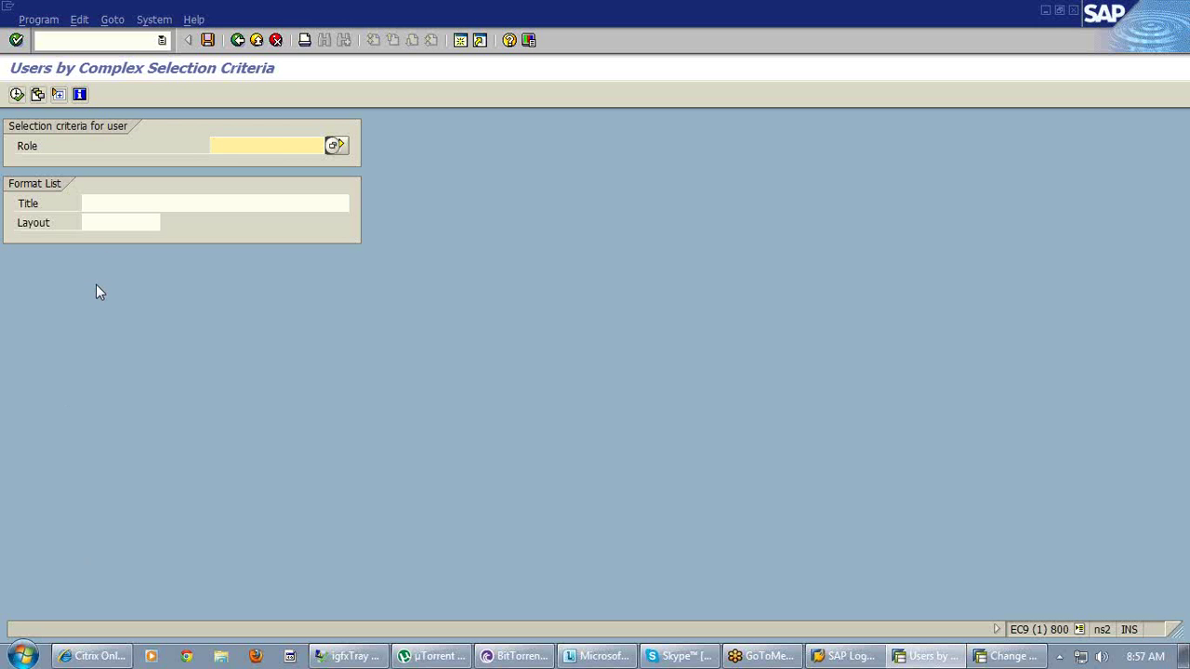
pyautogui.write('role_pfcg')
pyautogui.click(17, 94)
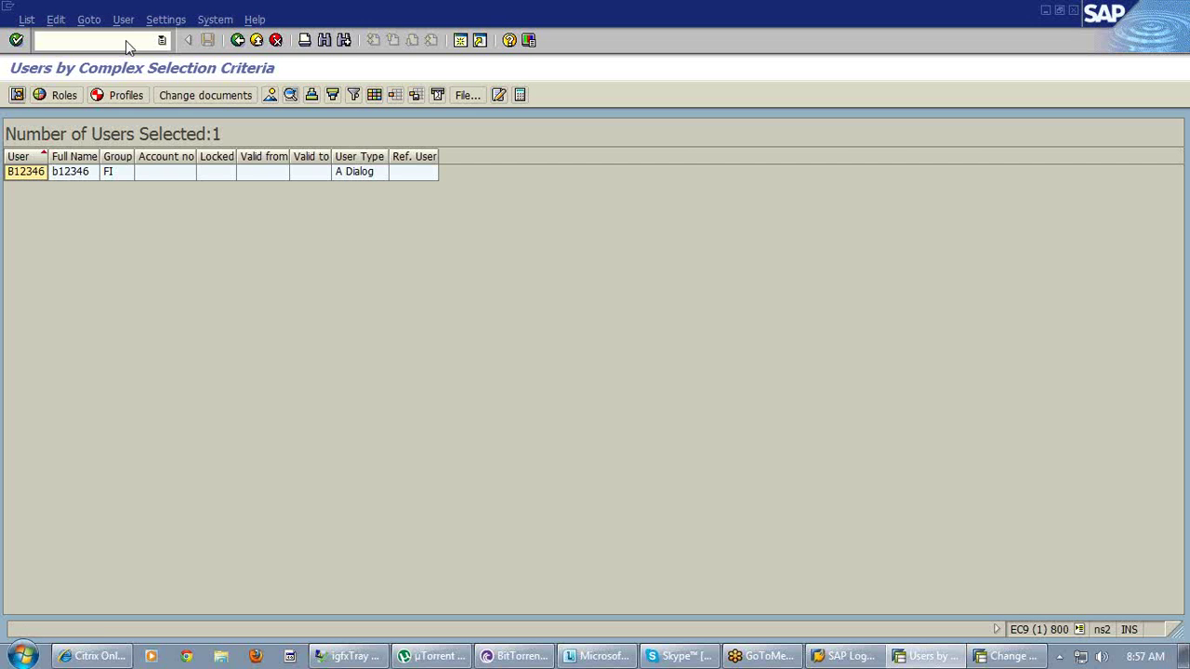
pyautogui.click(238, 42)
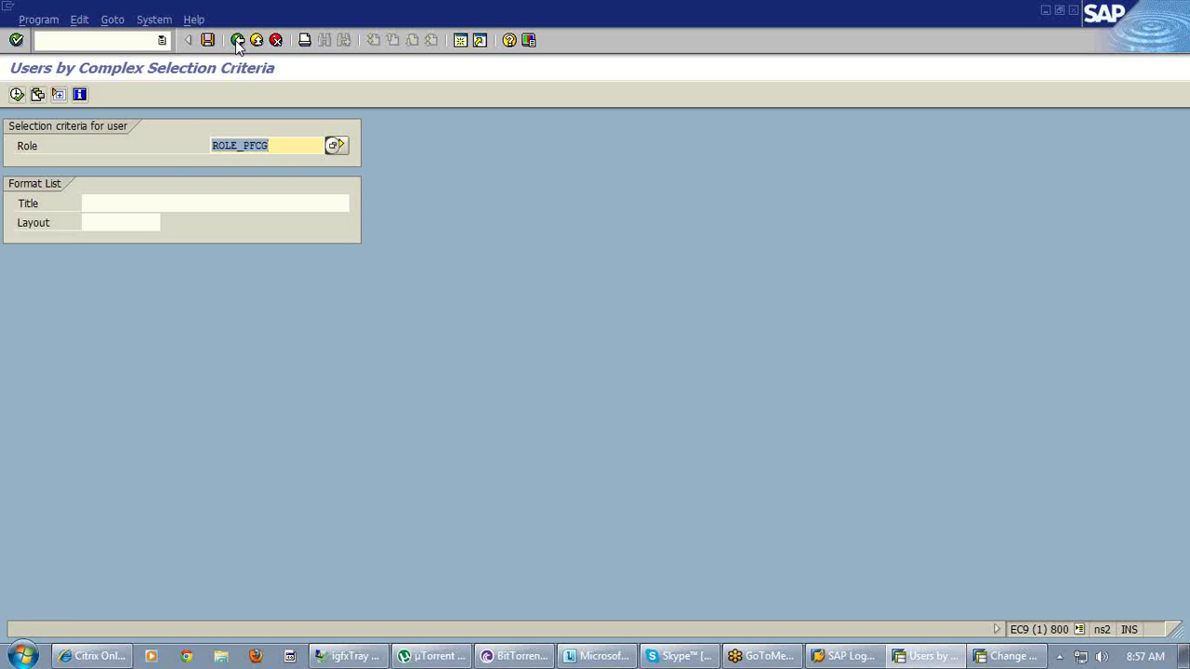
pyautogui.click(238, 42)
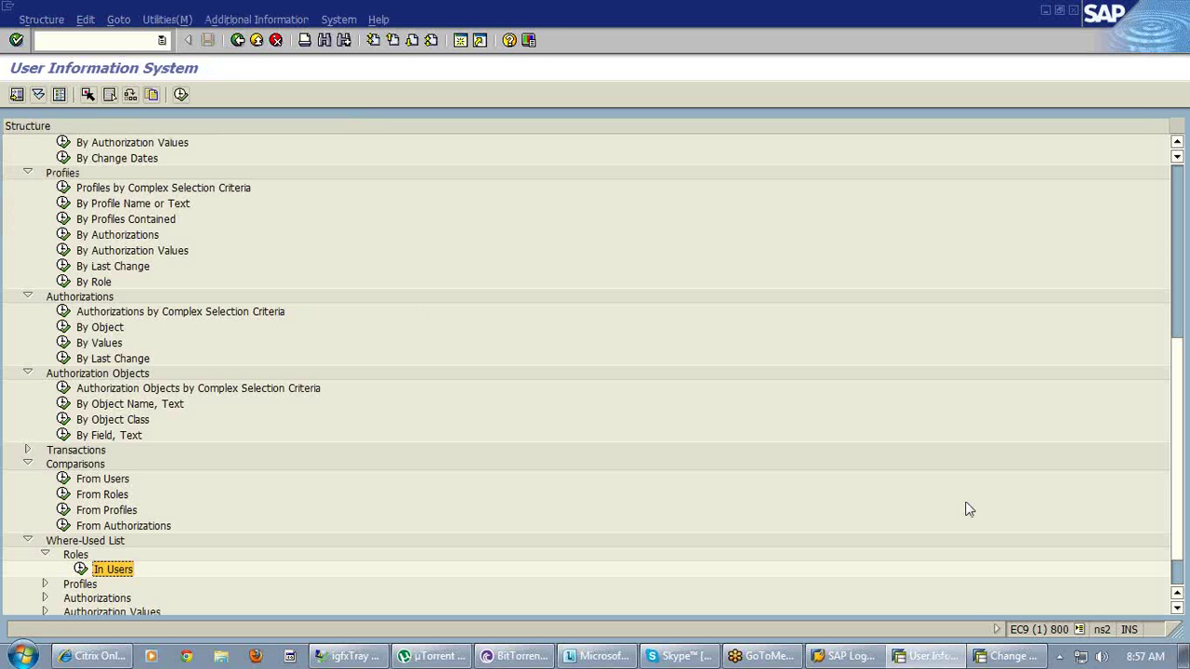
# - Open the change documents report for users and run it for user B12345
pyautogui.click(1179, 575)
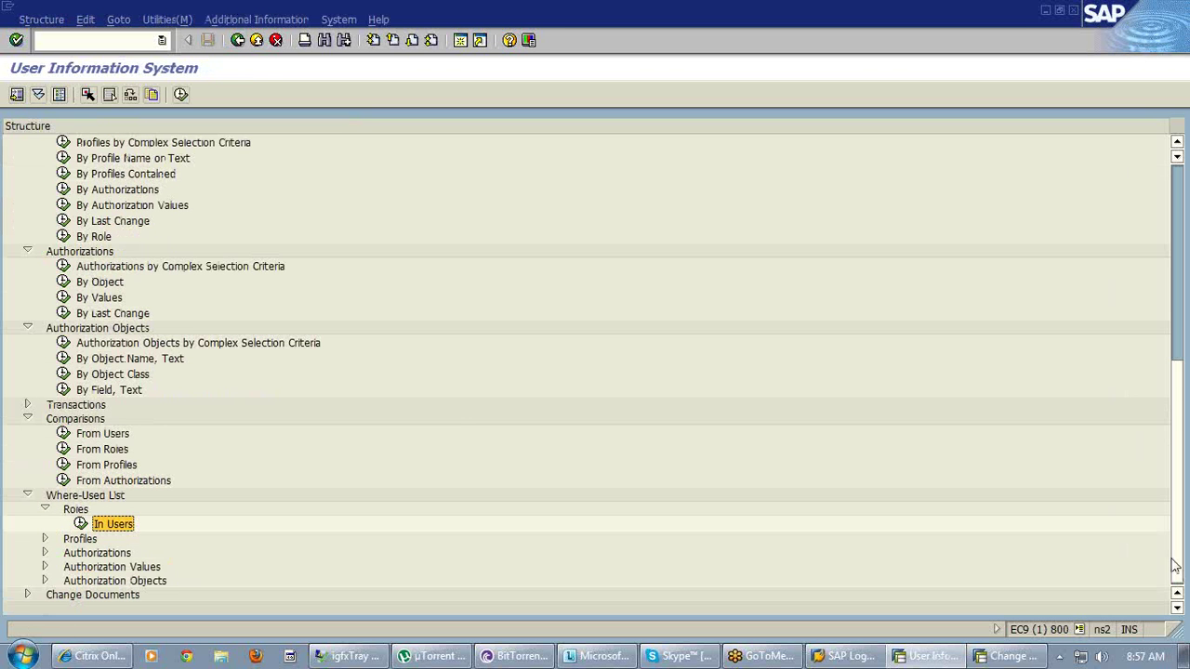
pyautogui.click(28, 595)
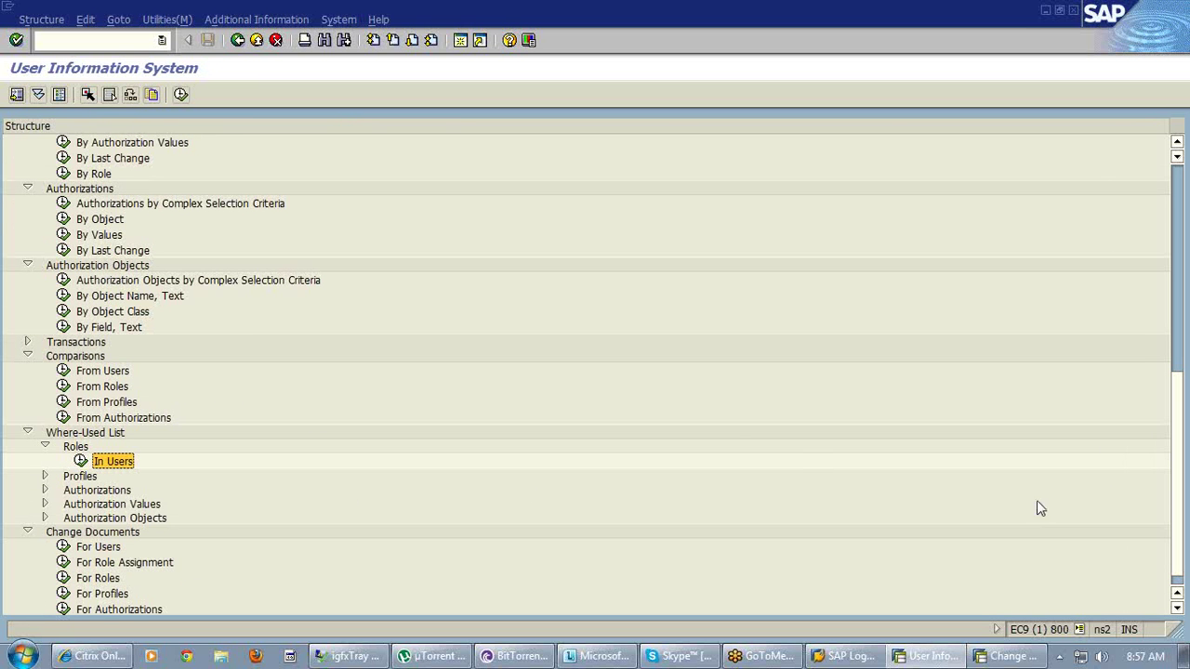
pyautogui.click(1178, 591)
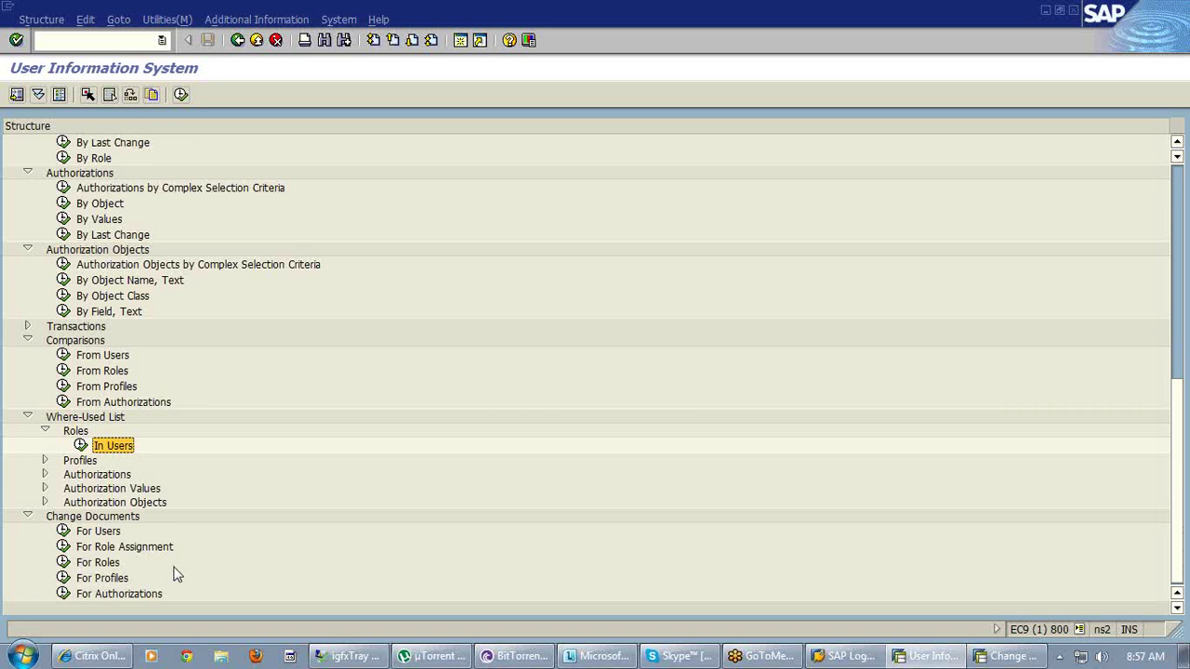
pyautogui.click(63, 531)
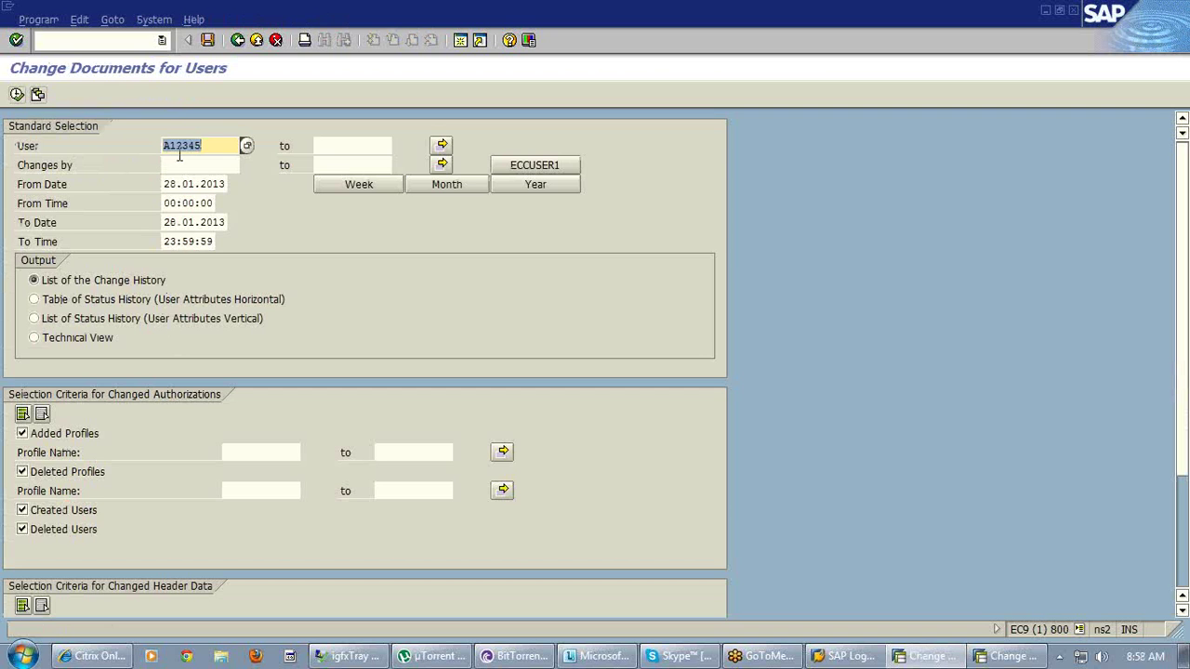
pyautogui.click(213, 149)
pyautogui.write('b')
pyautogui.press('Delete')
pyautogui.click(16, 94)
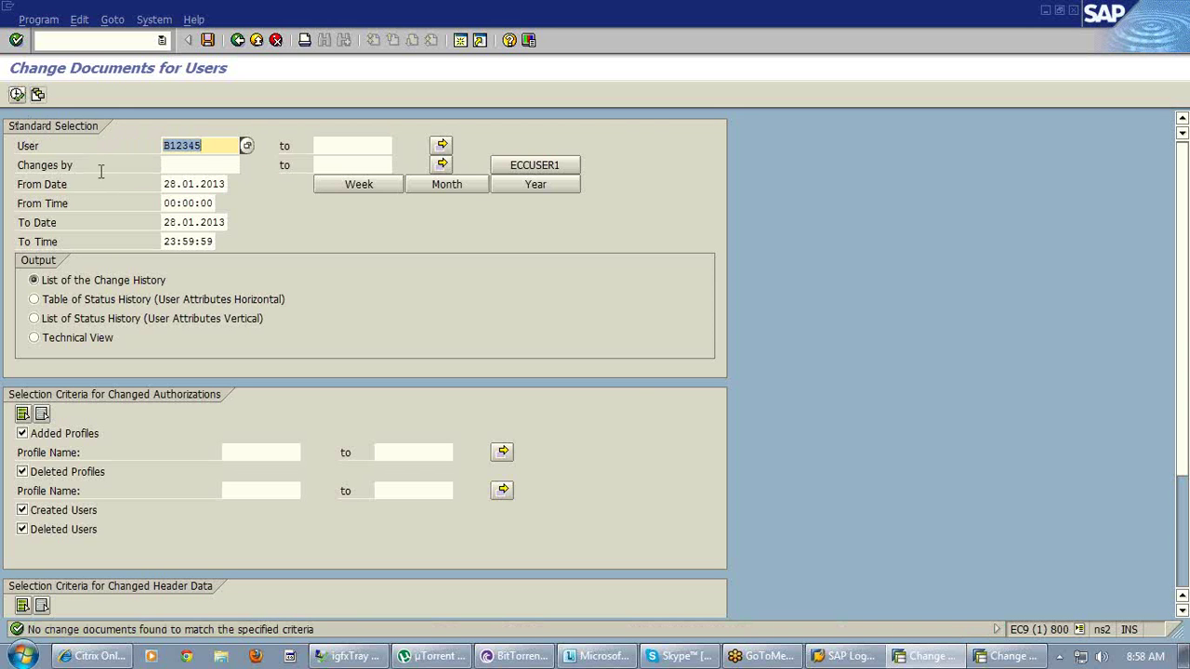
# - Set the From Date to 20.01.2013 and run the user change documents report again
pyautogui.click(176, 184)
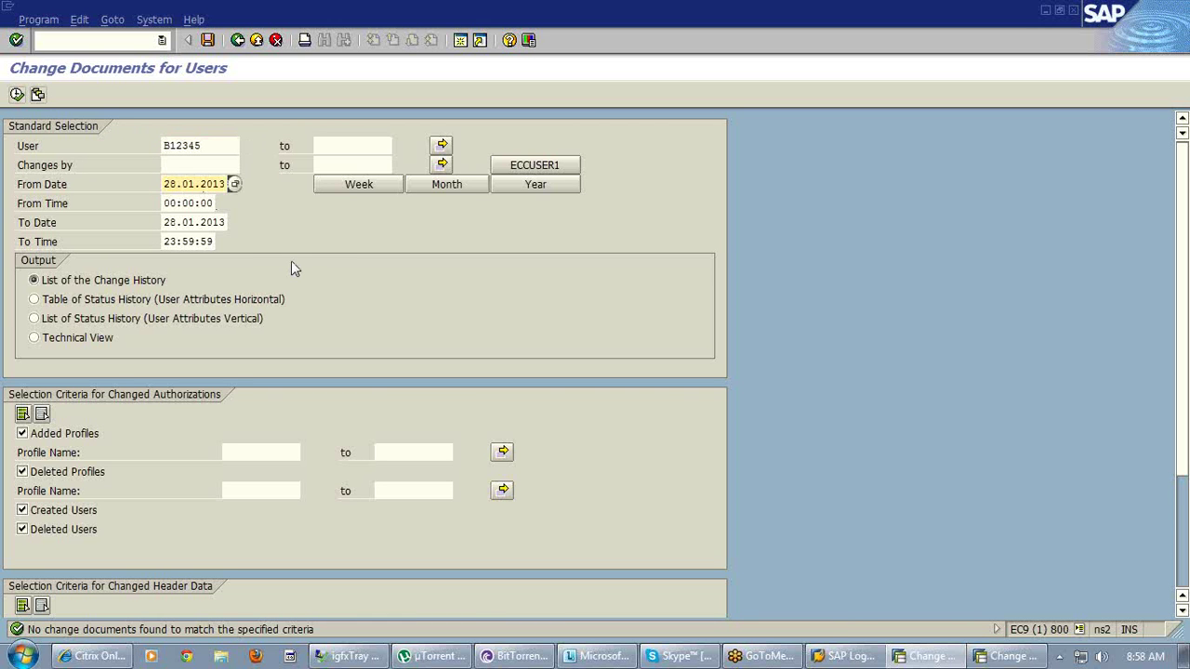
pyautogui.press('Delete')
pyautogui.write('0')
pyautogui.click(16, 95)
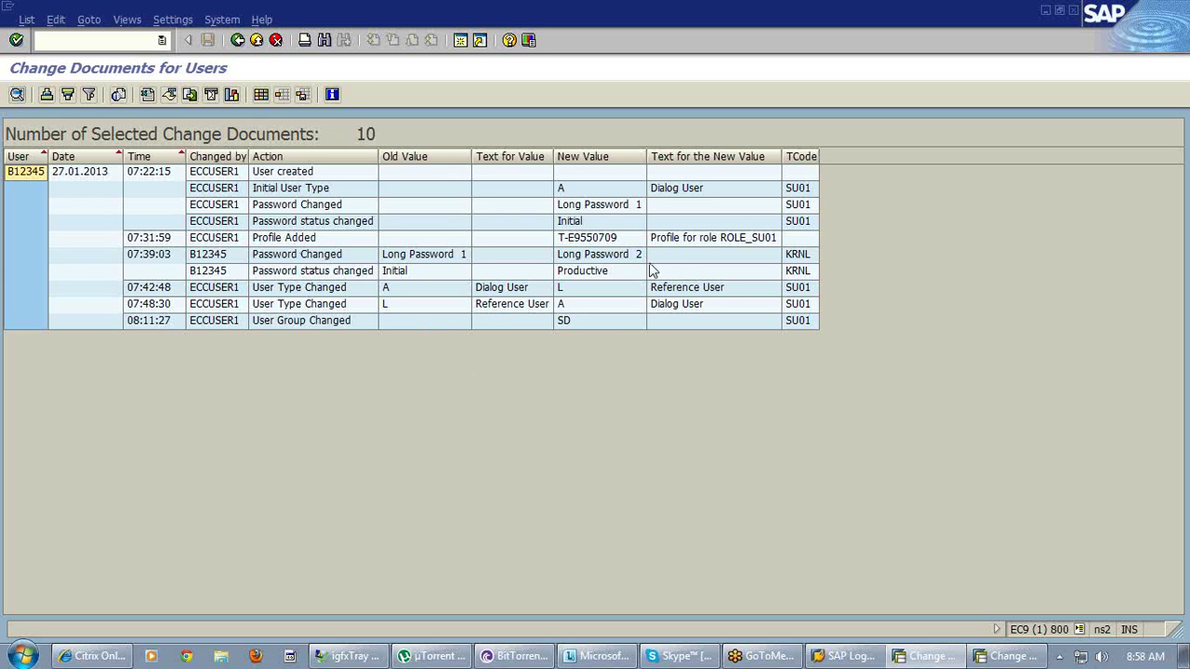
# - Examine the user creation and 07:42:48 user type change entries for B12345, then return to the report tree
pyautogui.click(674, 292)
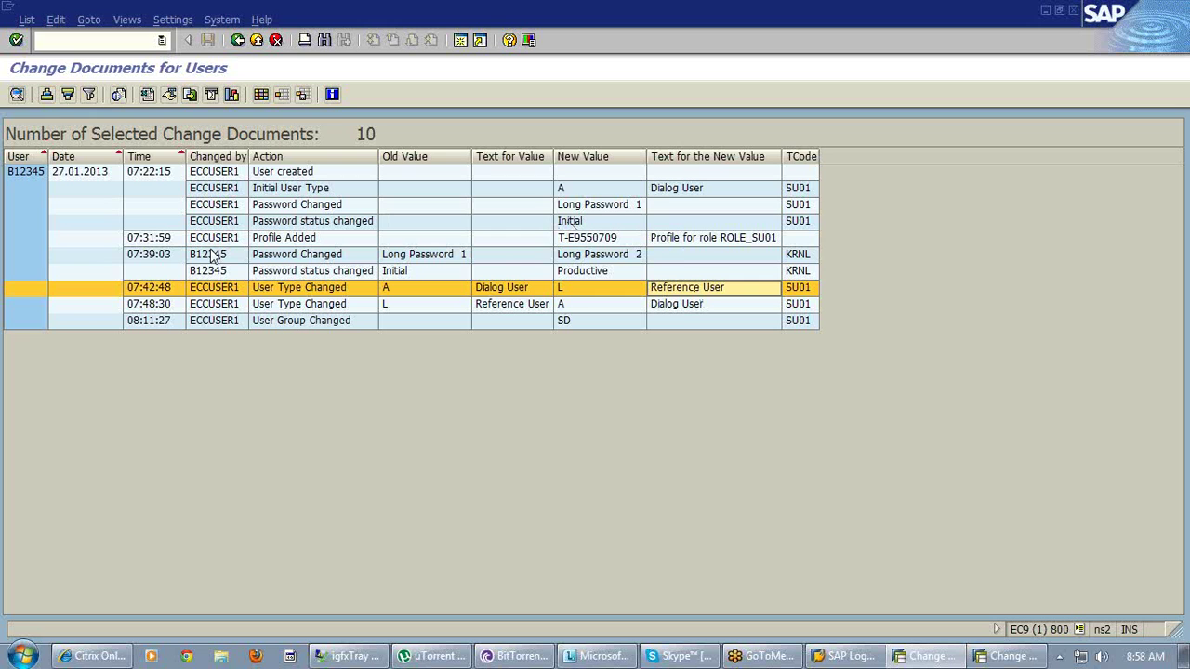
pyautogui.click(19, 176)
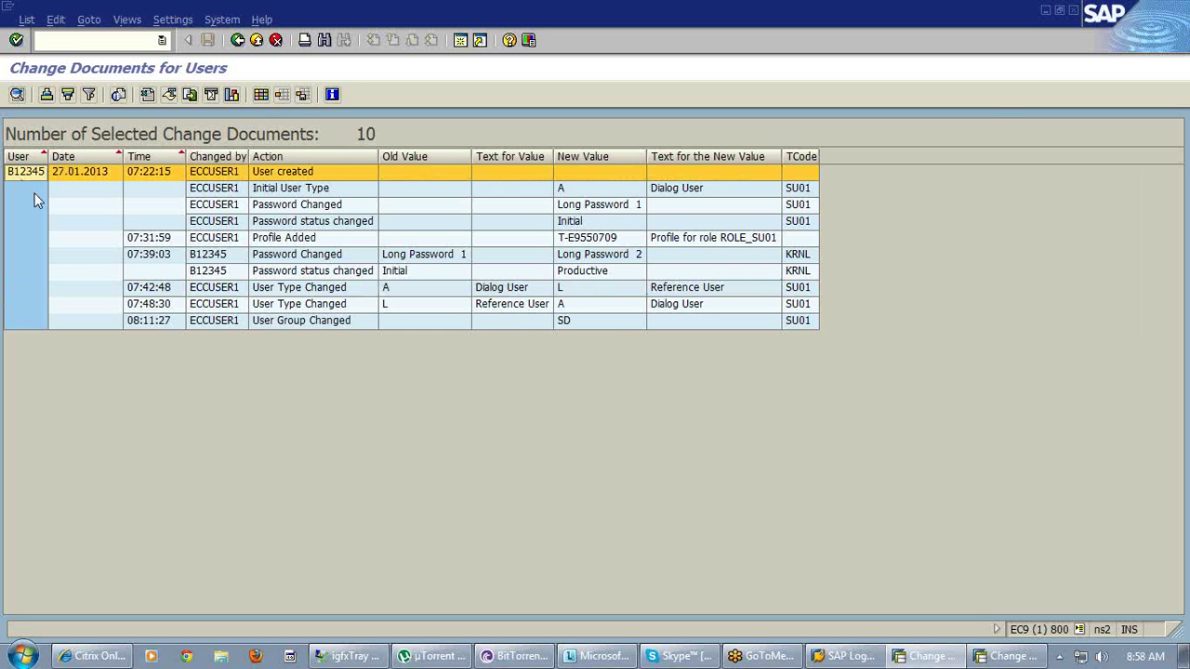
pyautogui.click(688, 290)
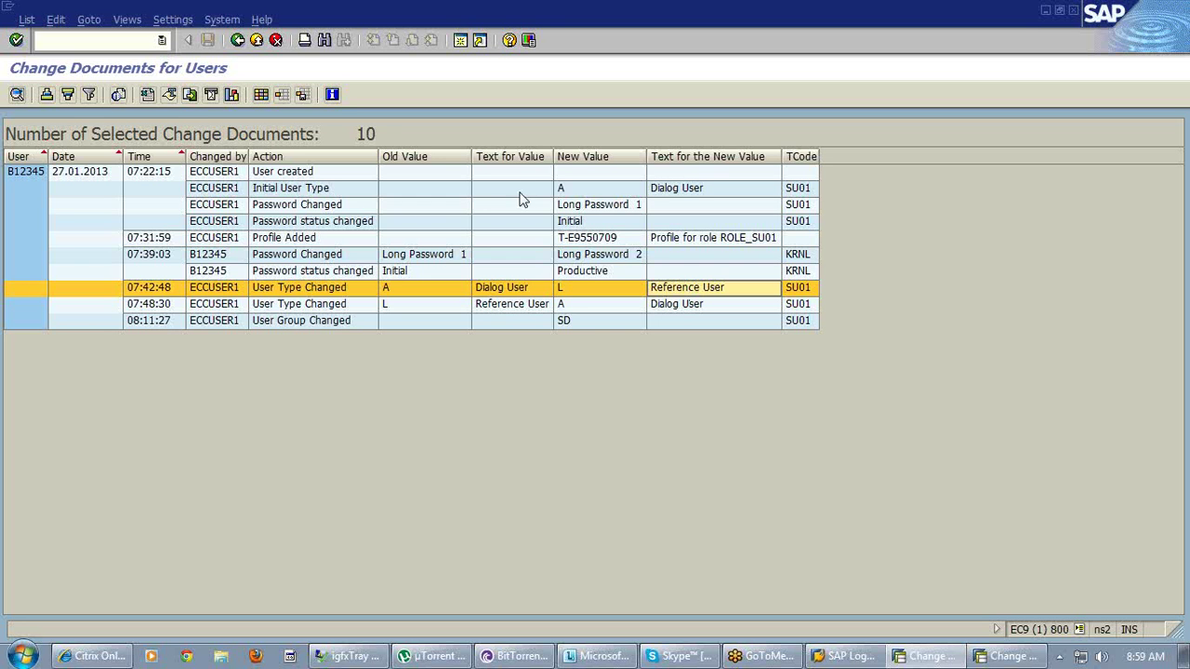
pyautogui.click(238, 41)
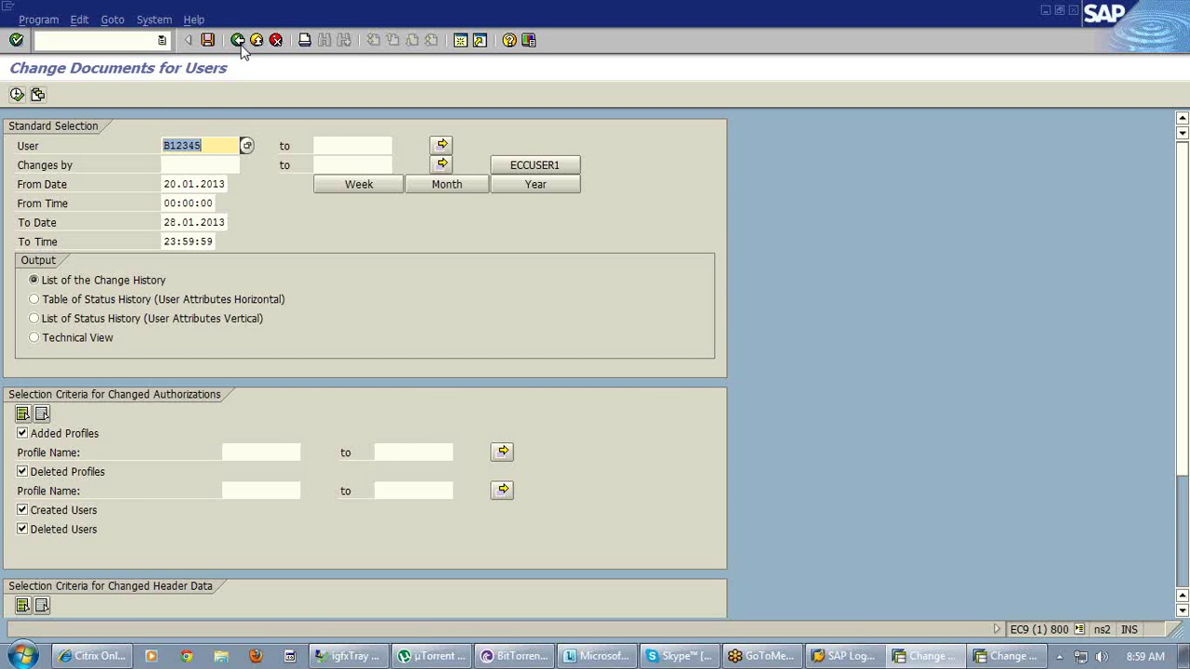
pyautogui.click(238, 41)
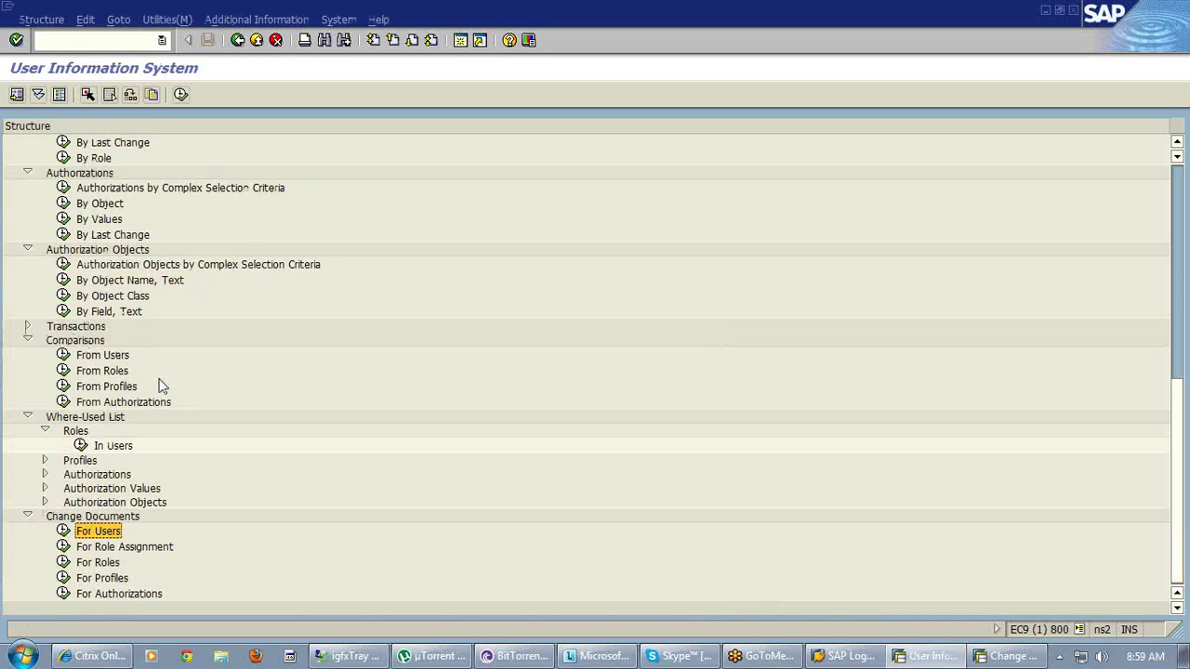
# - View the selection screen of the change documents report for roles, then leave the User Information System
pyautogui.doubleClick(63, 562)
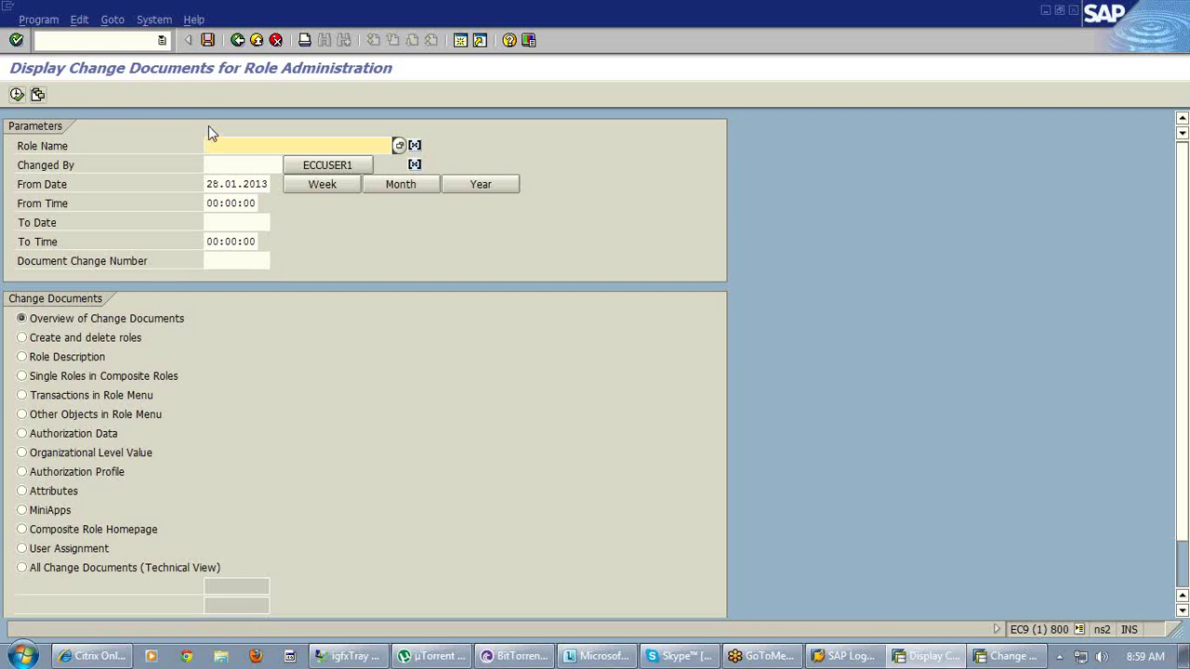
pyautogui.click(238, 41)
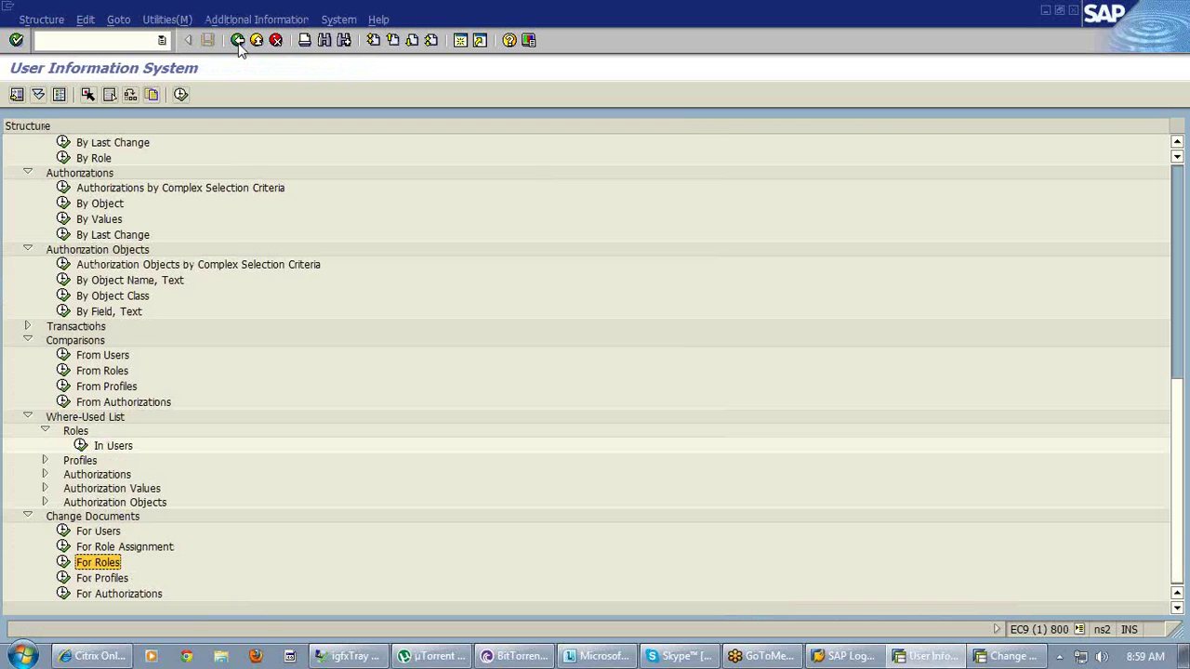
pyautogui.click(238, 41)
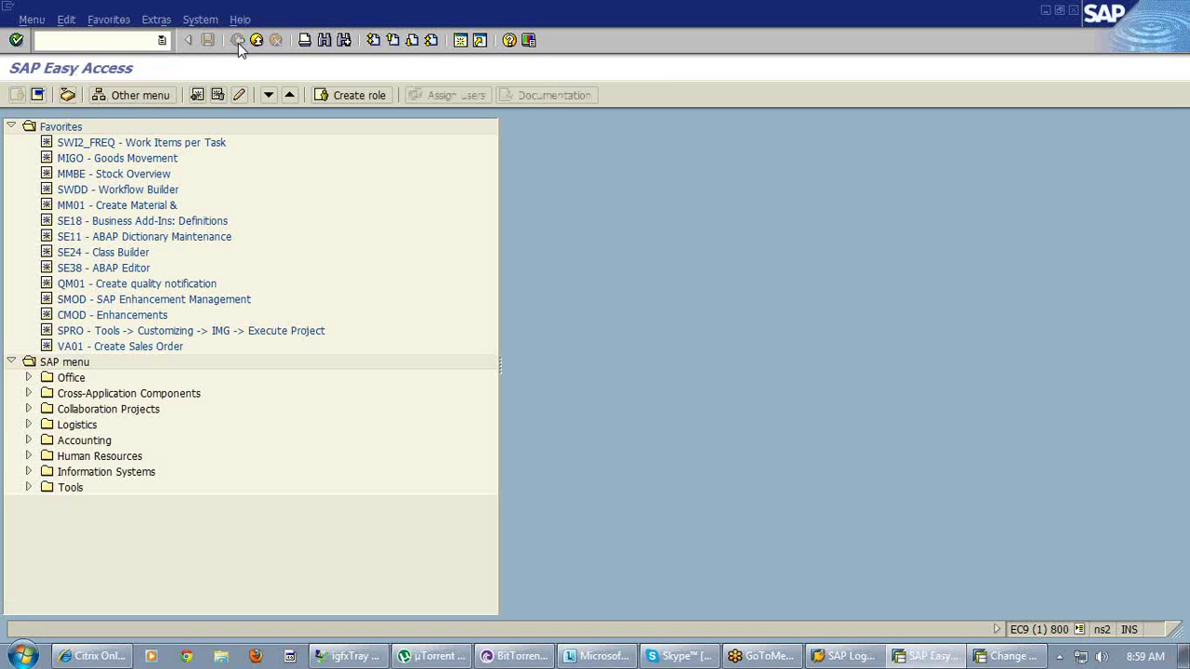
# - Start transaction su03 and open the object list of class BC_A, Basis: Administration
pyautogui.click(105, 41)
pyautogui.write('su03')
pyautogui.press('Return')
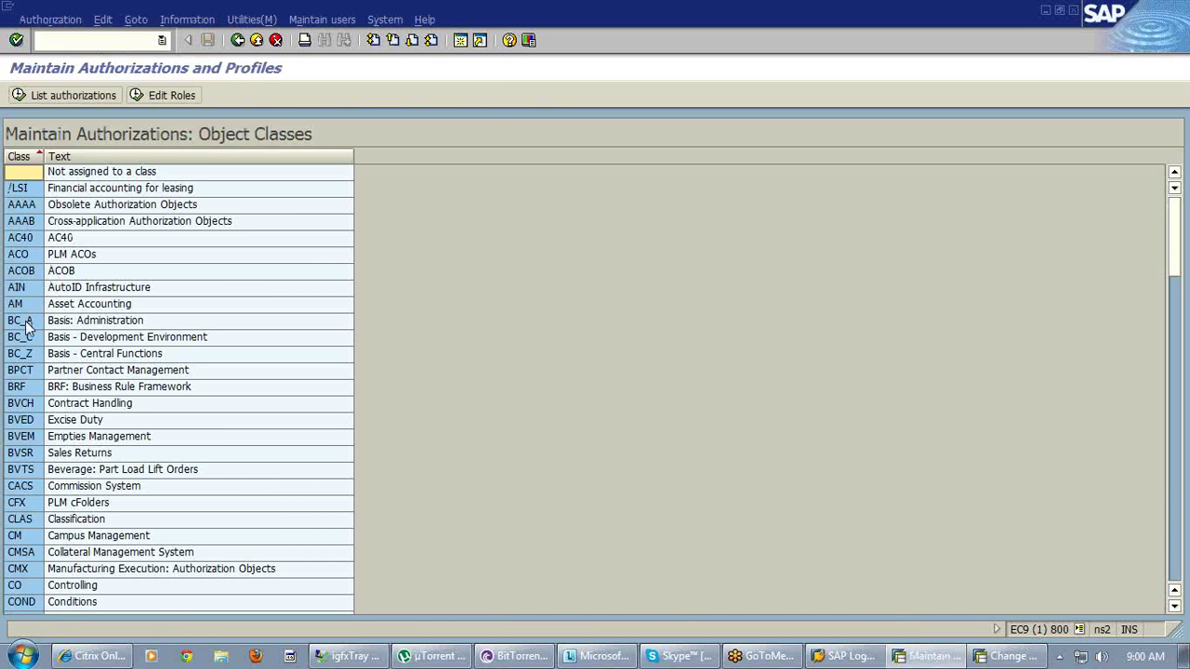
pyautogui.doubleClick(26, 322)
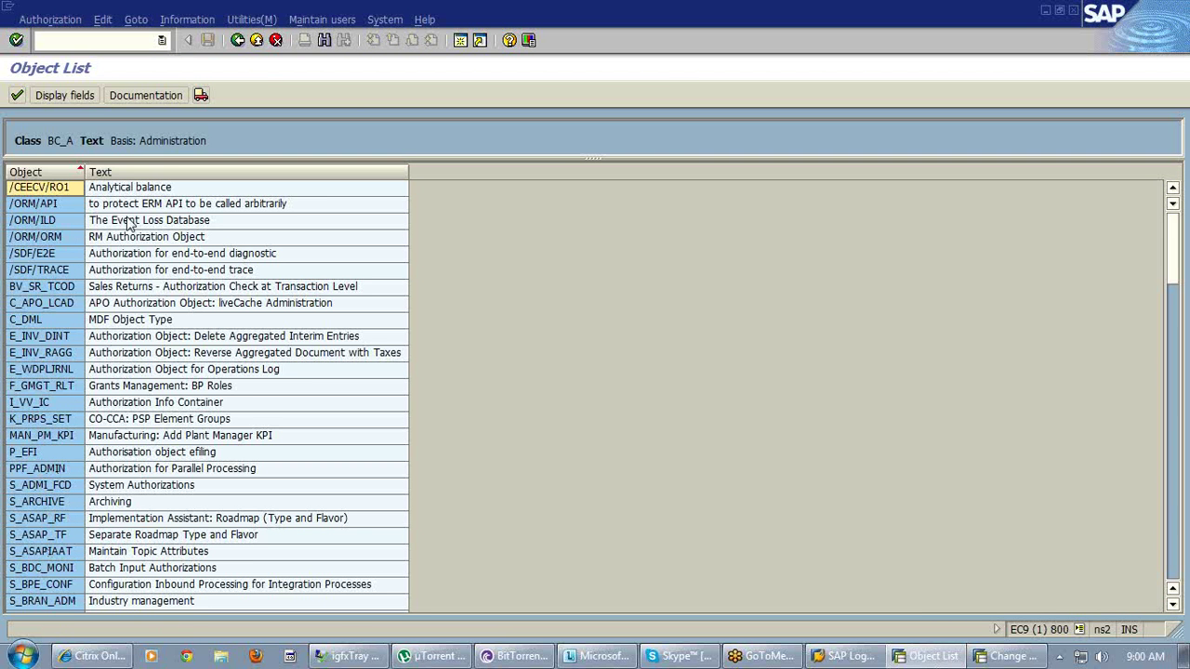
# - View the documentation of the Analytical balance authorization object, then return to the SAP Easy Access screen
pyautogui.click(140, 95)
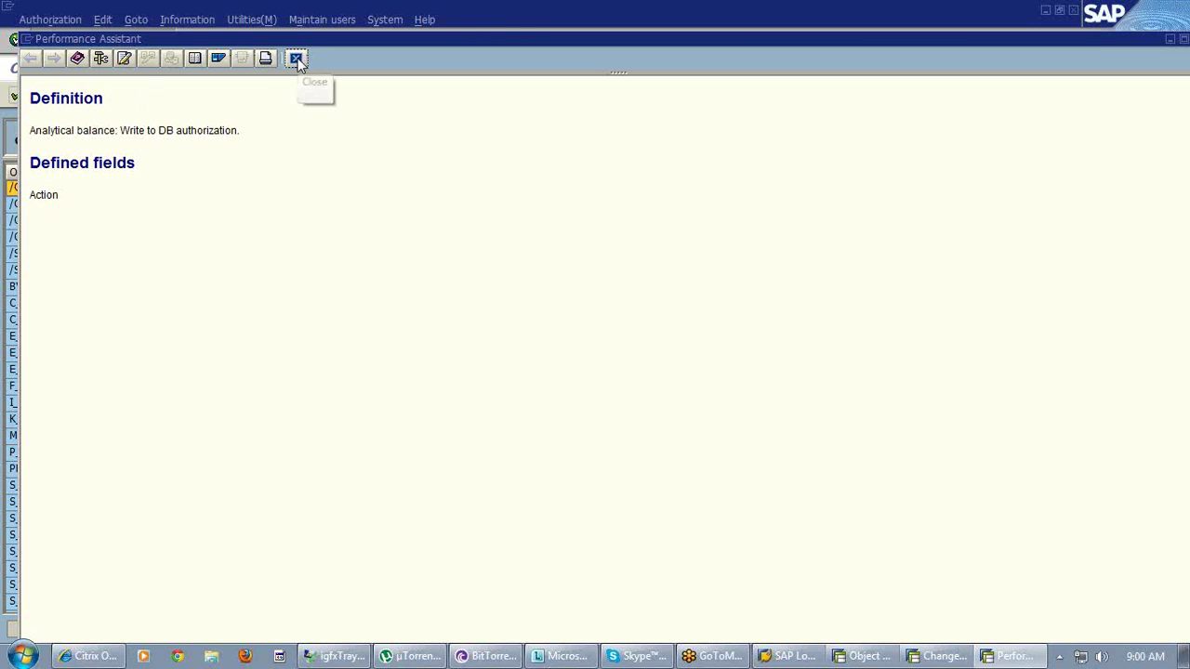
pyautogui.click(297, 59)
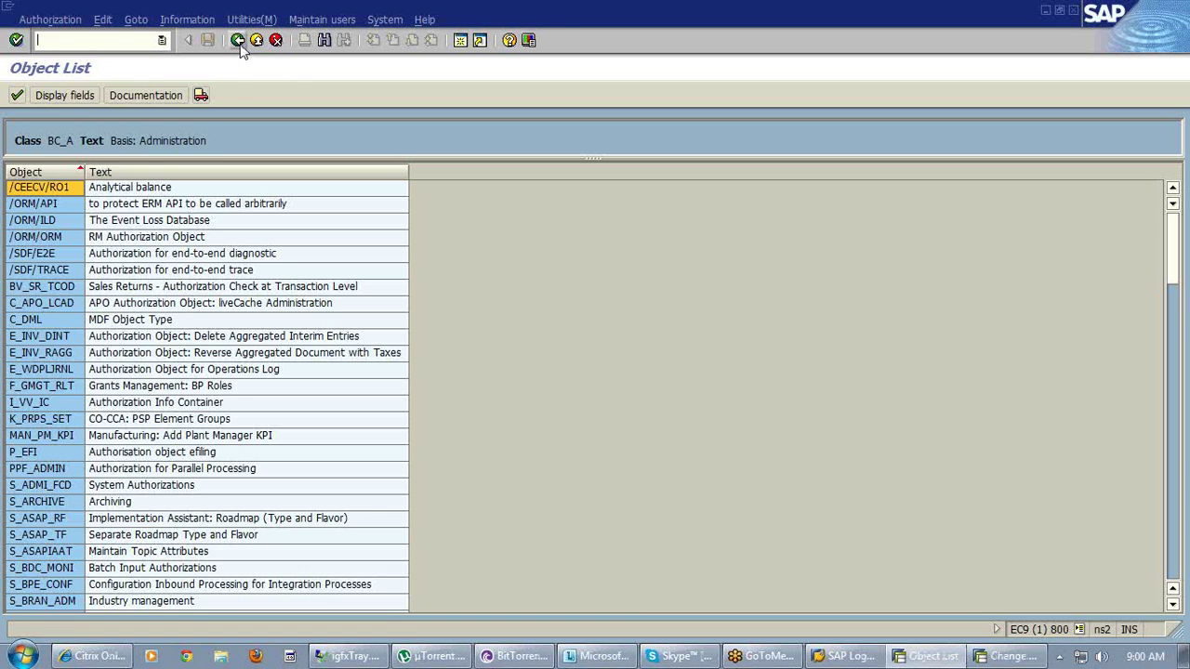
pyautogui.click(238, 42)
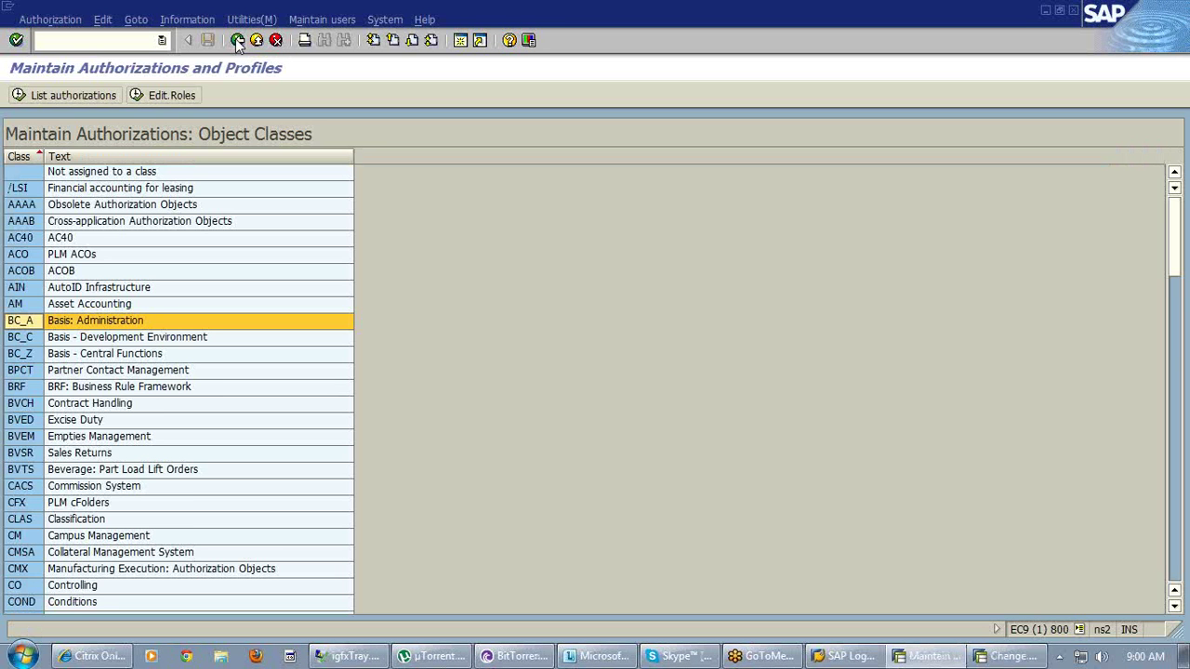
pyautogui.click(238, 42)
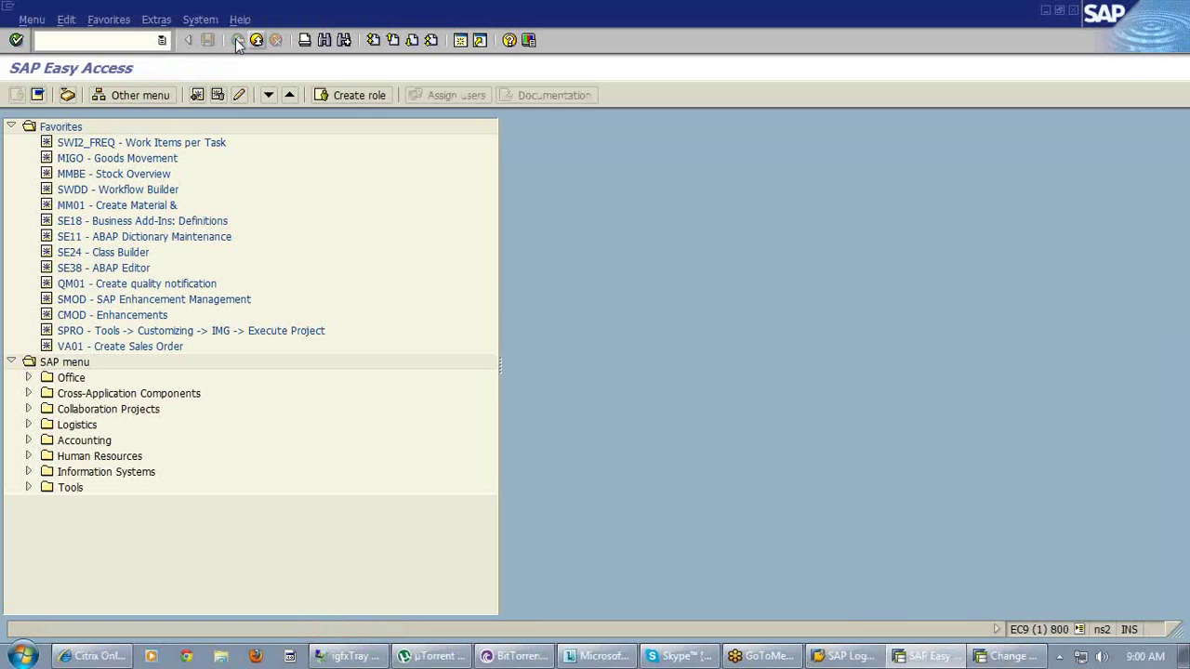
pyautogui.moveTo(930, 655)
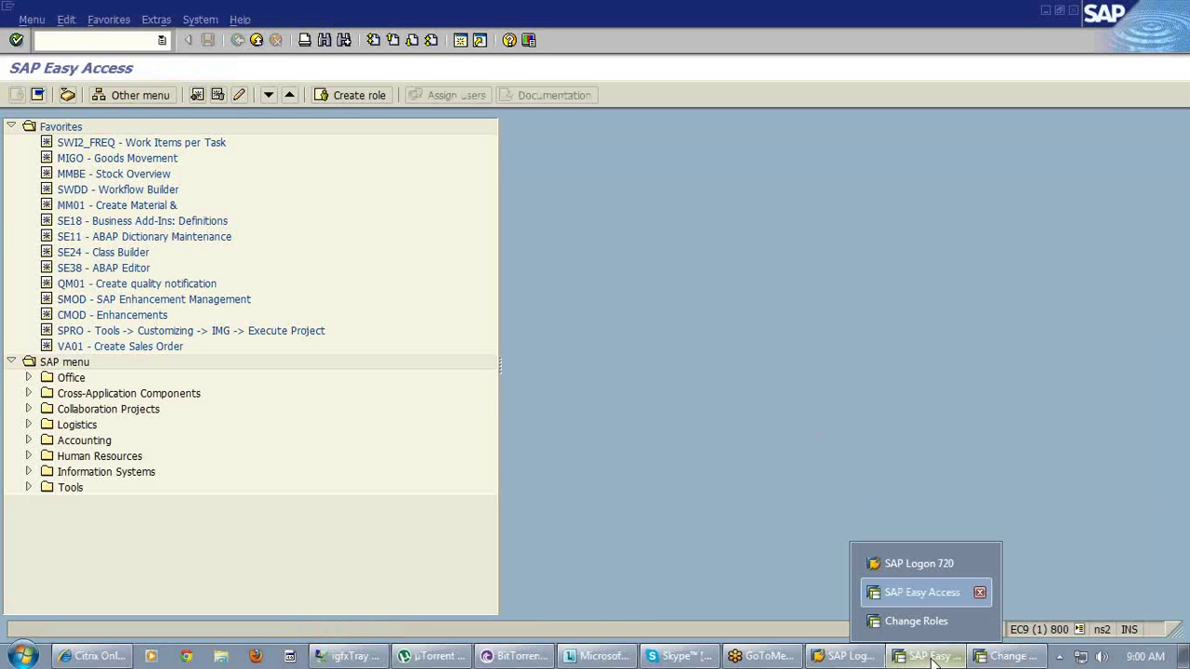